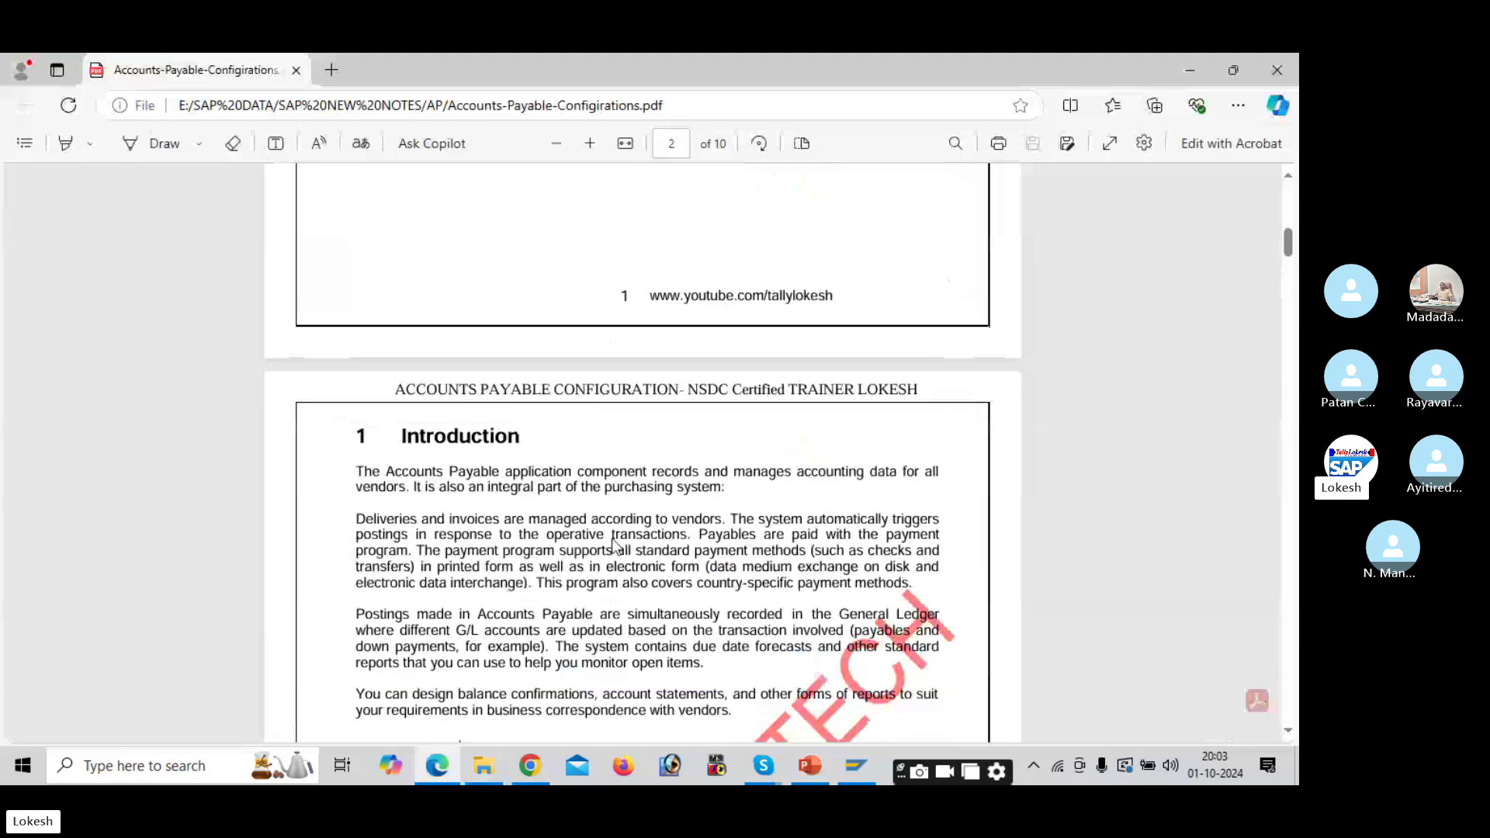
{"action": "scroll", "coordinate": [612, 543], "scroll_direction": "down", "scroll_amount": 8}
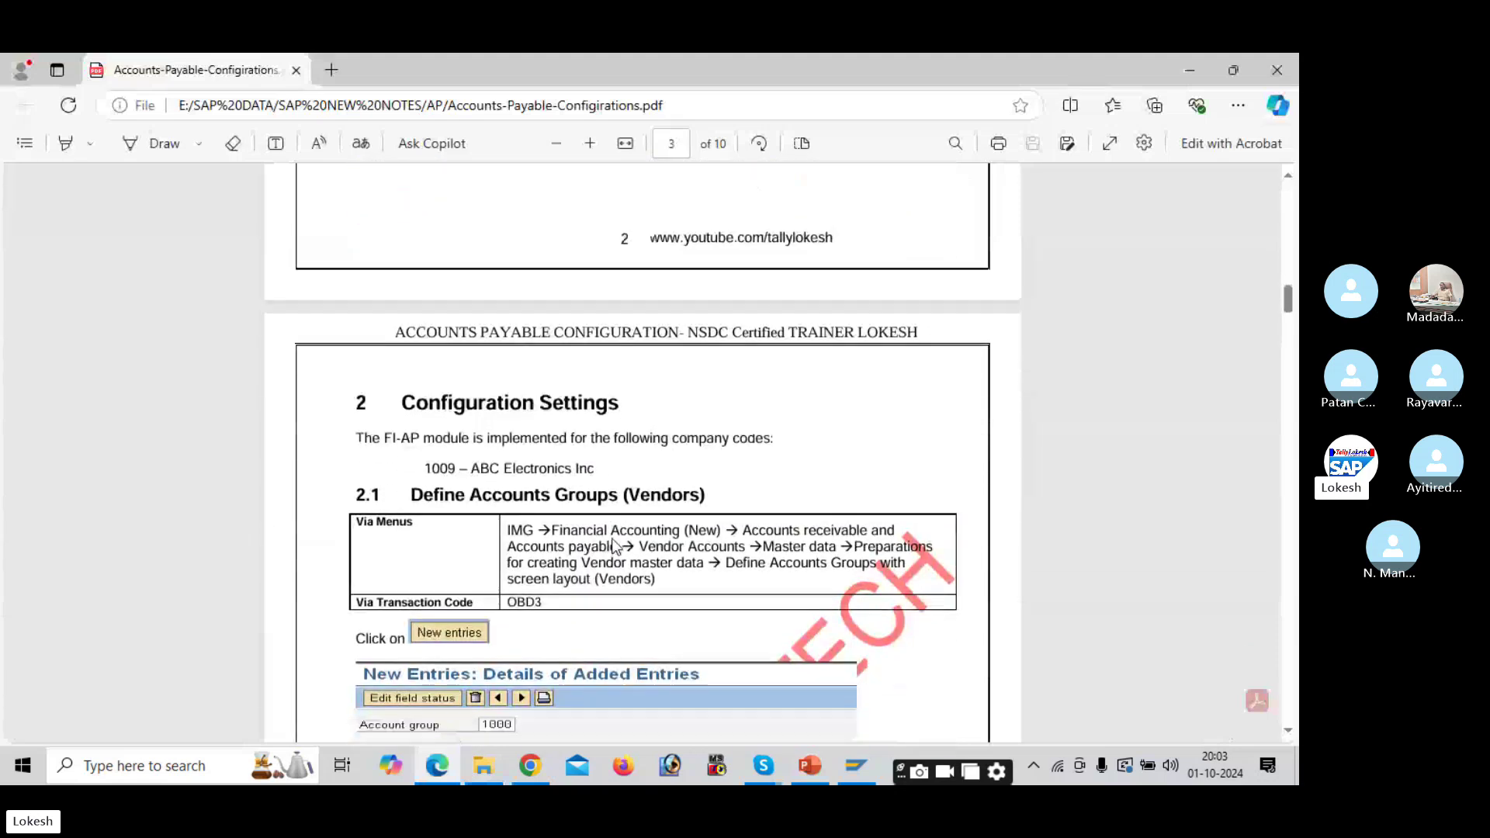
Step: Leave the PDF notes and open the With Holding Tax workbook from the SAP NEW NOTES folder
{"action": "scroll", "coordinate": [613, 543], "scroll_direction": "up", "scroll_amount": 20}
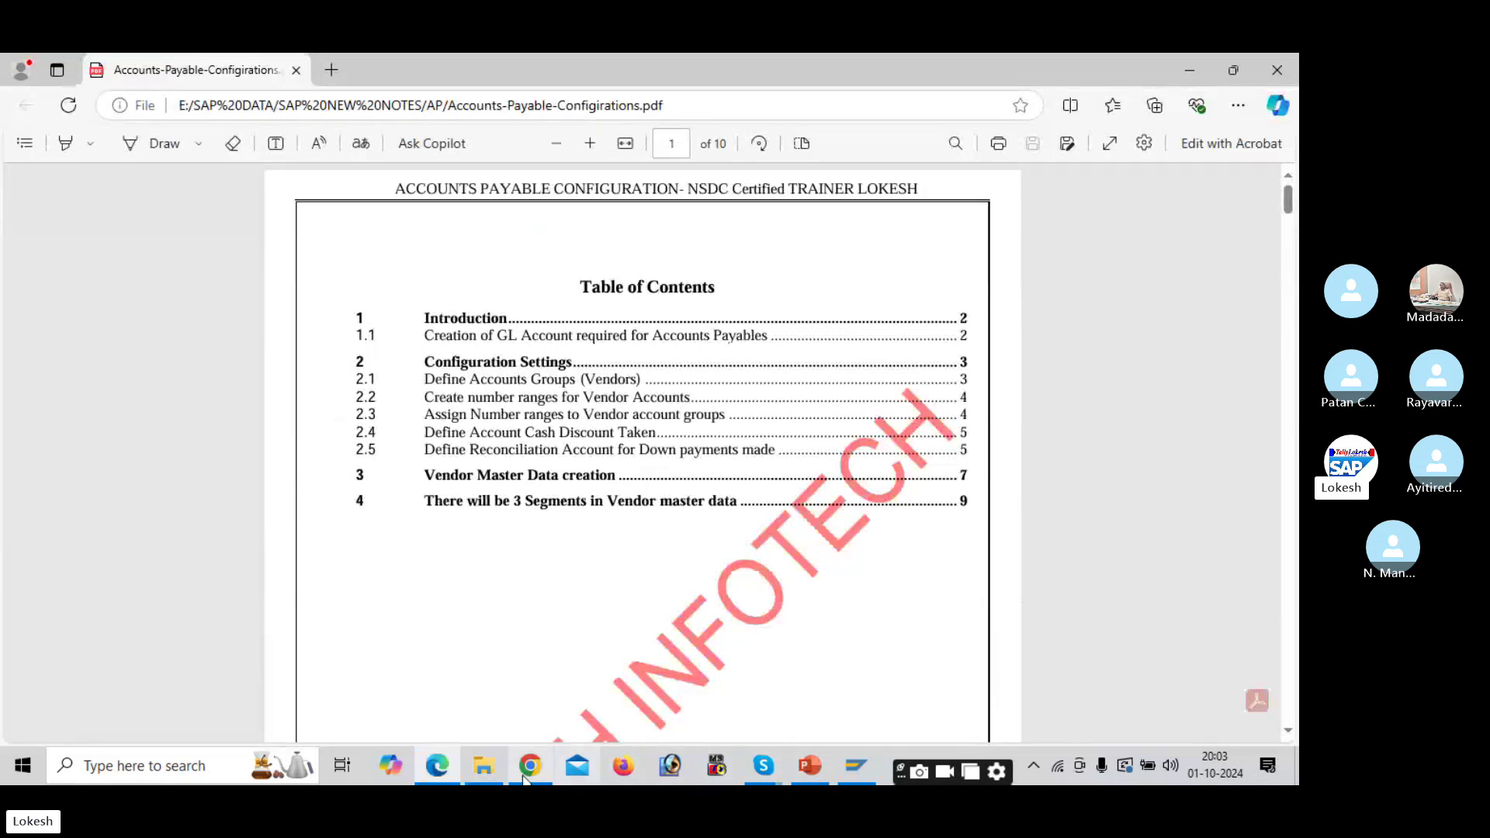
{"action": "left_click", "coordinate": [483, 769]}
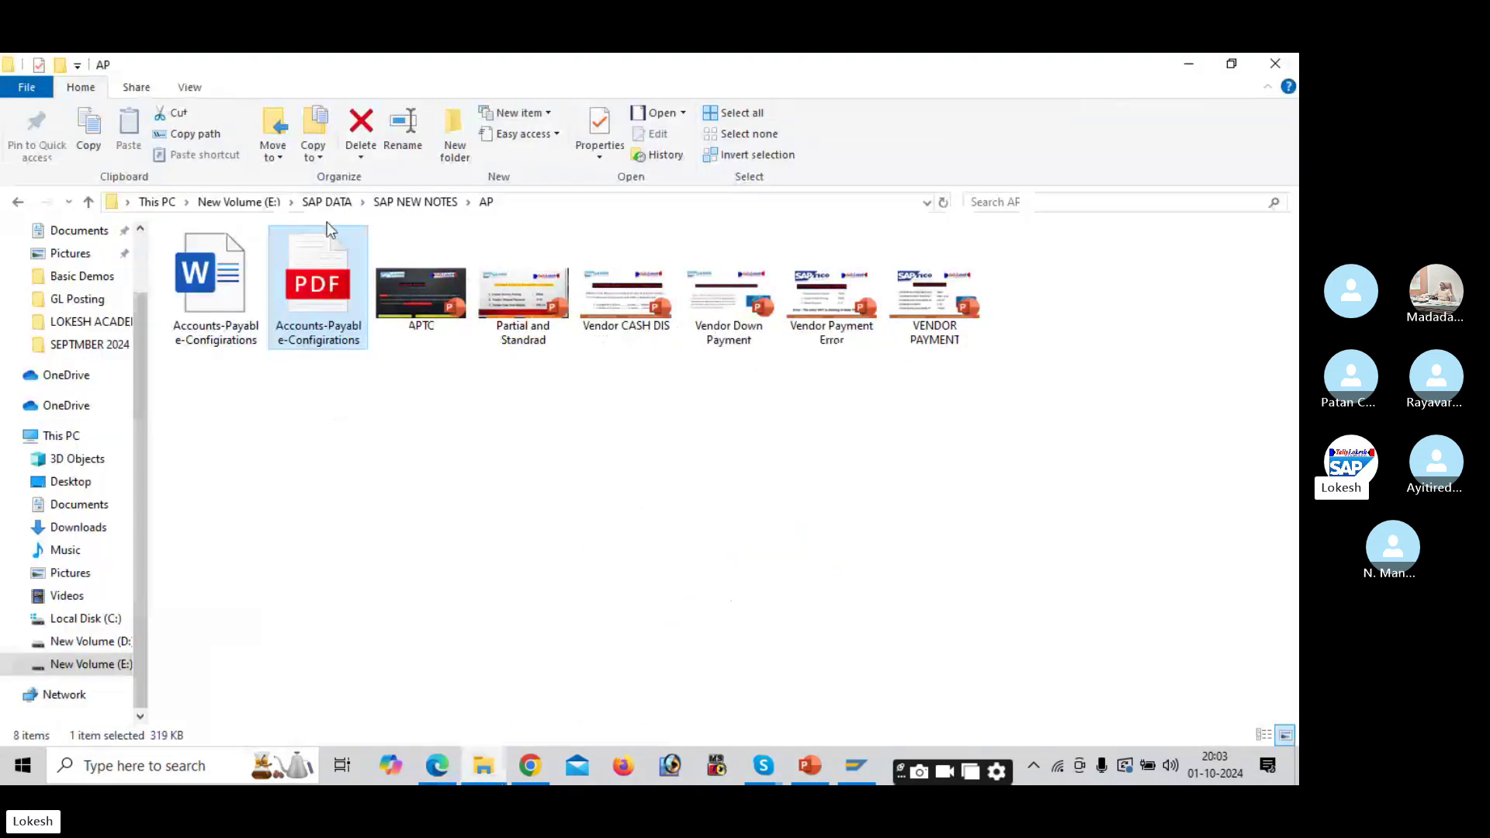
{"action": "left_click", "coordinate": [415, 202]}
{"action": "double_click", "coordinate": [714, 678]}
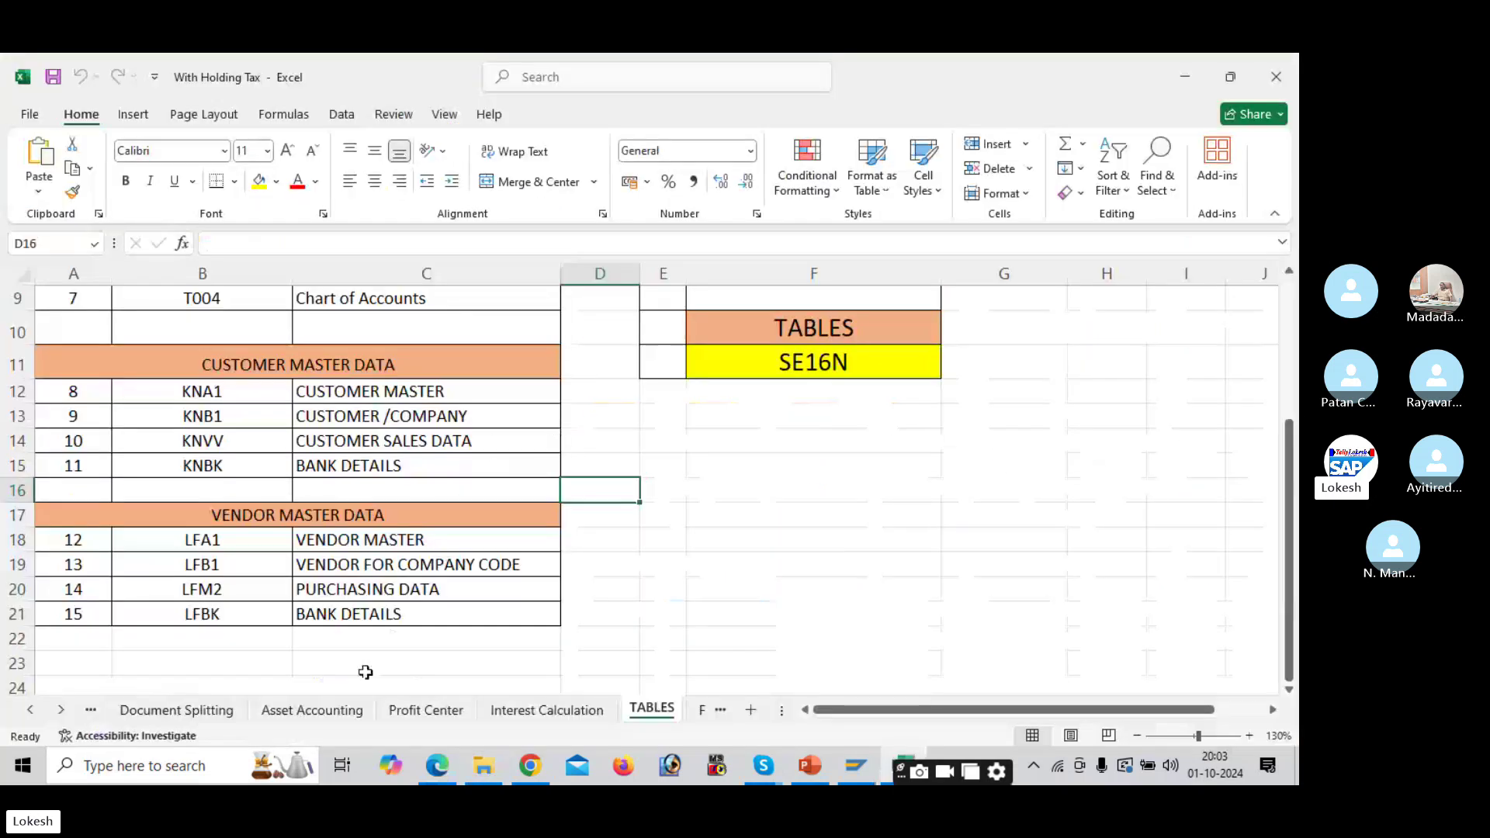
Step: Move back through the workbook's sheet tabs to the Accounts Payable sheet
{"action": "left_click", "coordinate": [203, 709]}
{"action": "left_click", "coordinate": [93, 708]}
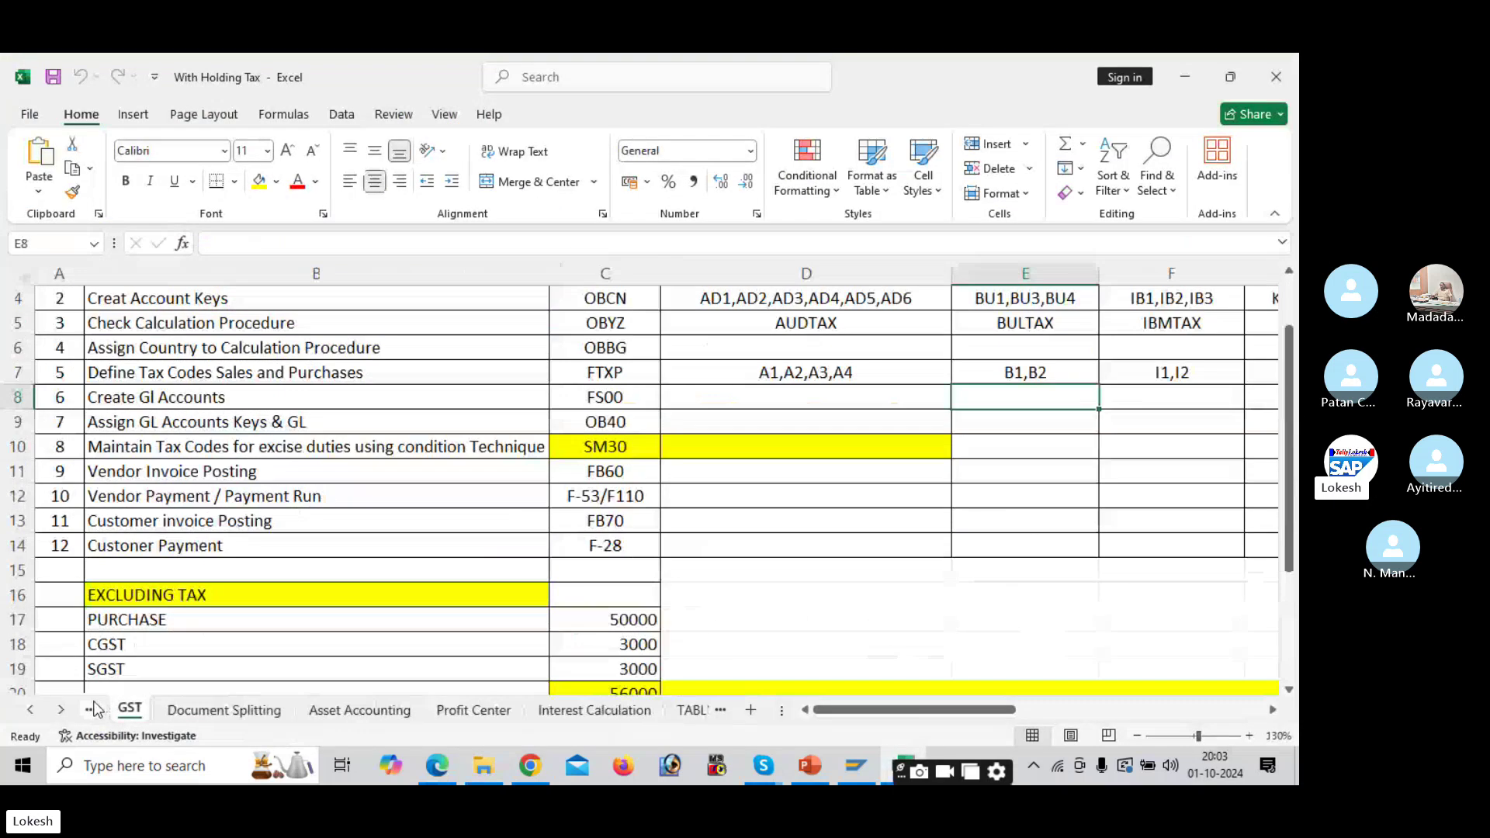
{"action": "left_click", "coordinate": [93, 708]}
{"action": "left_click", "coordinate": [93, 709]}
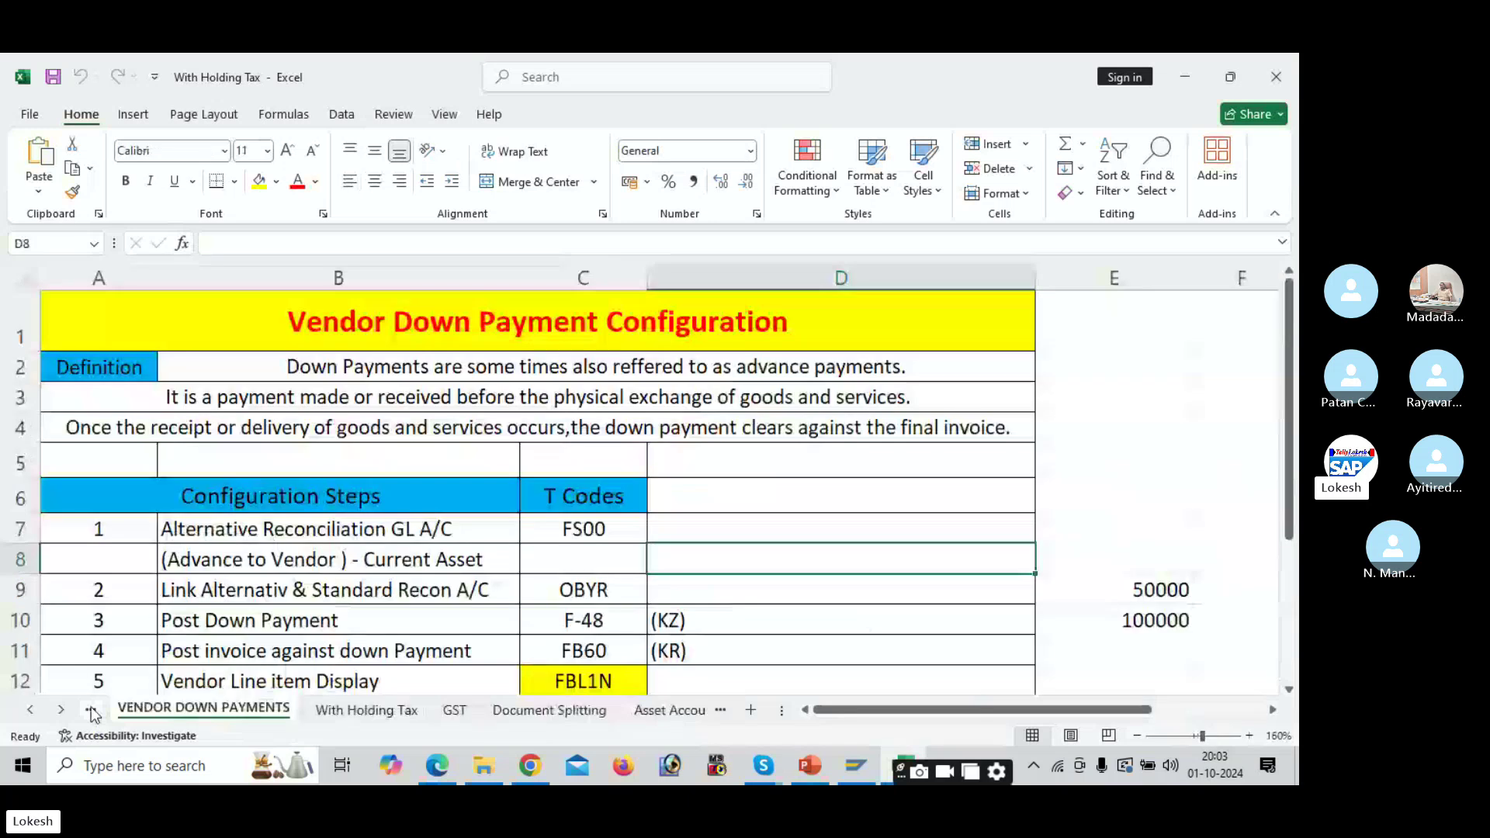
{"action": "left_click", "coordinate": [93, 708]}
{"action": "left_click", "coordinate": [93, 708]}
{"action": "left_click", "coordinate": [93, 709]}
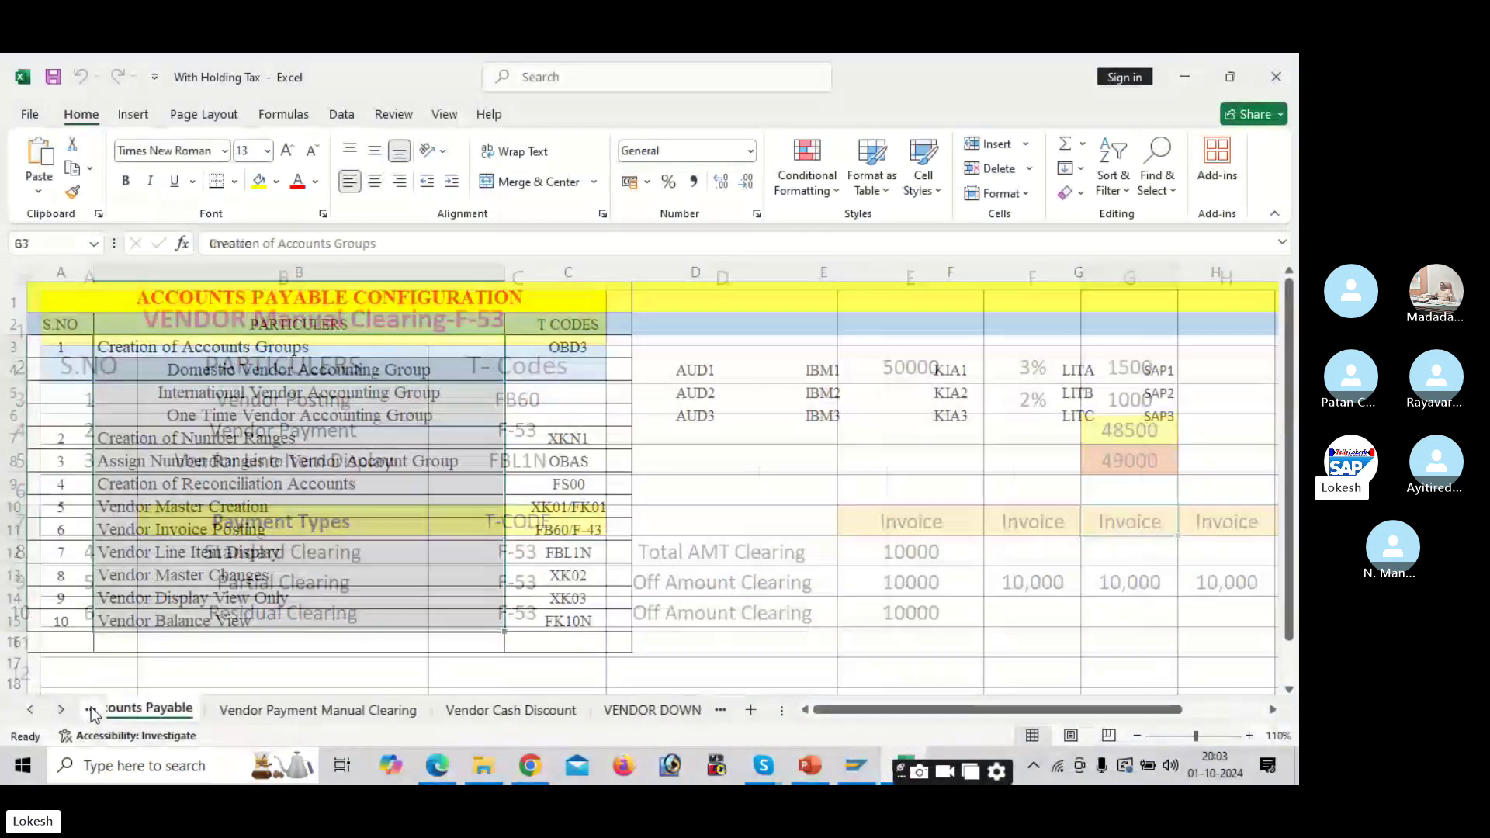
Step: Insert an empty column D on the Accounts Payable sheet, then bring up SAP Logon
{"action": "left_click", "coordinate": [797, 412]}
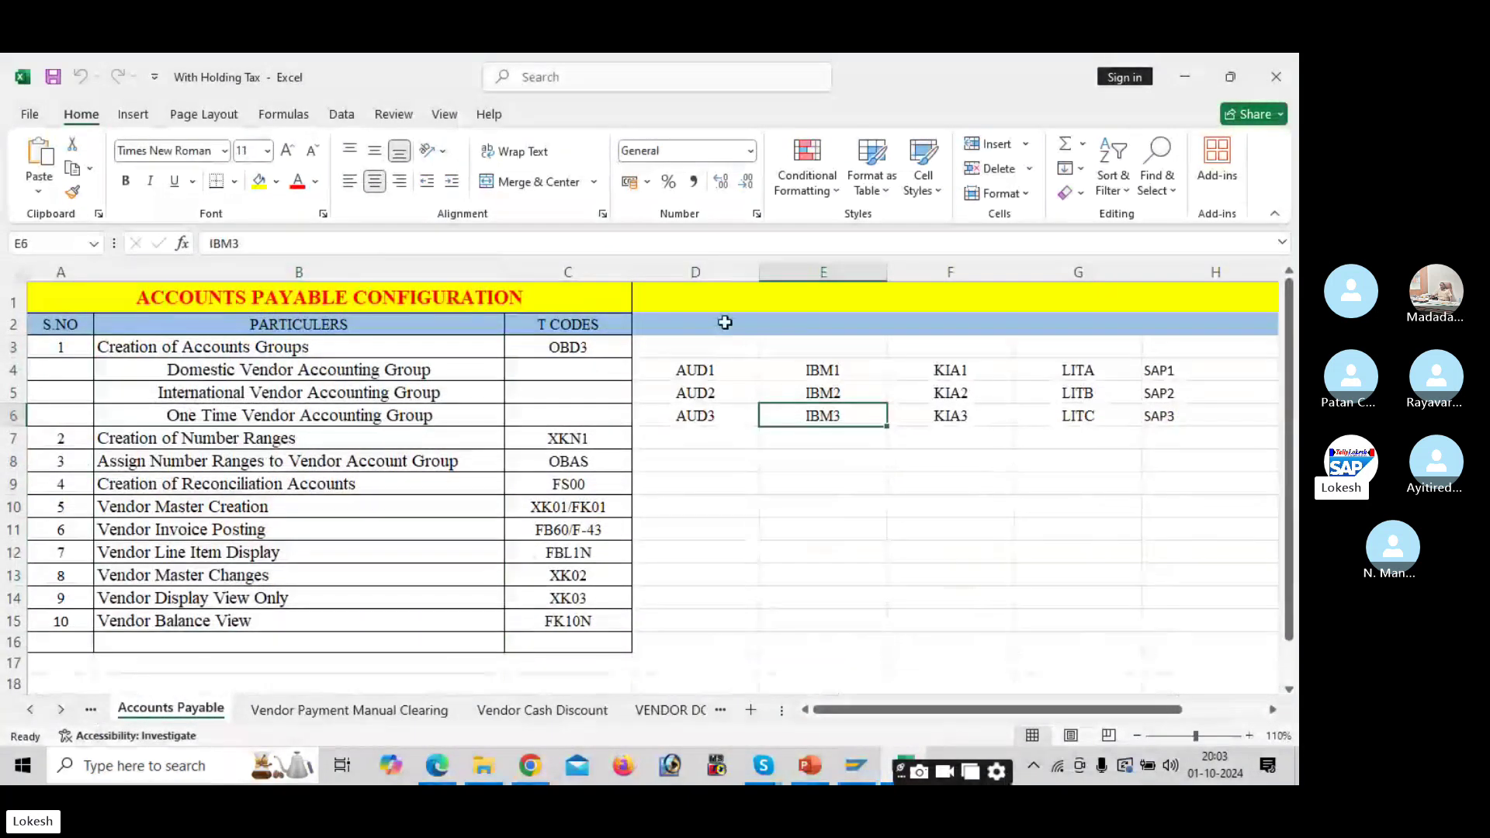
{"action": "left_click", "coordinate": [721, 296]}
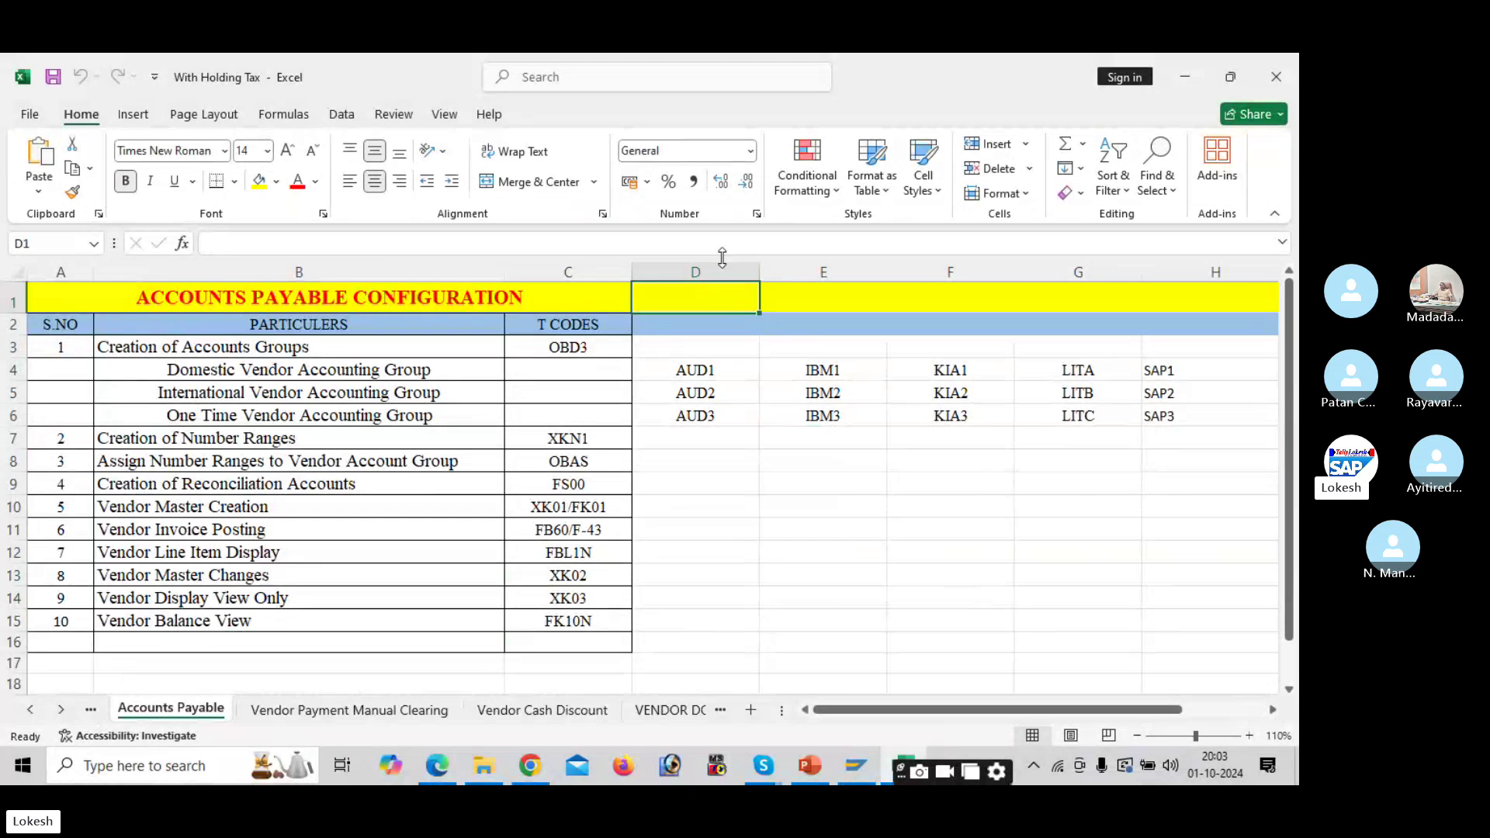
{"action": "left_click", "coordinate": [723, 269]}
{"action": "right_click", "coordinate": [723, 270]}
{"action": "left_click", "coordinate": [776, 458]}
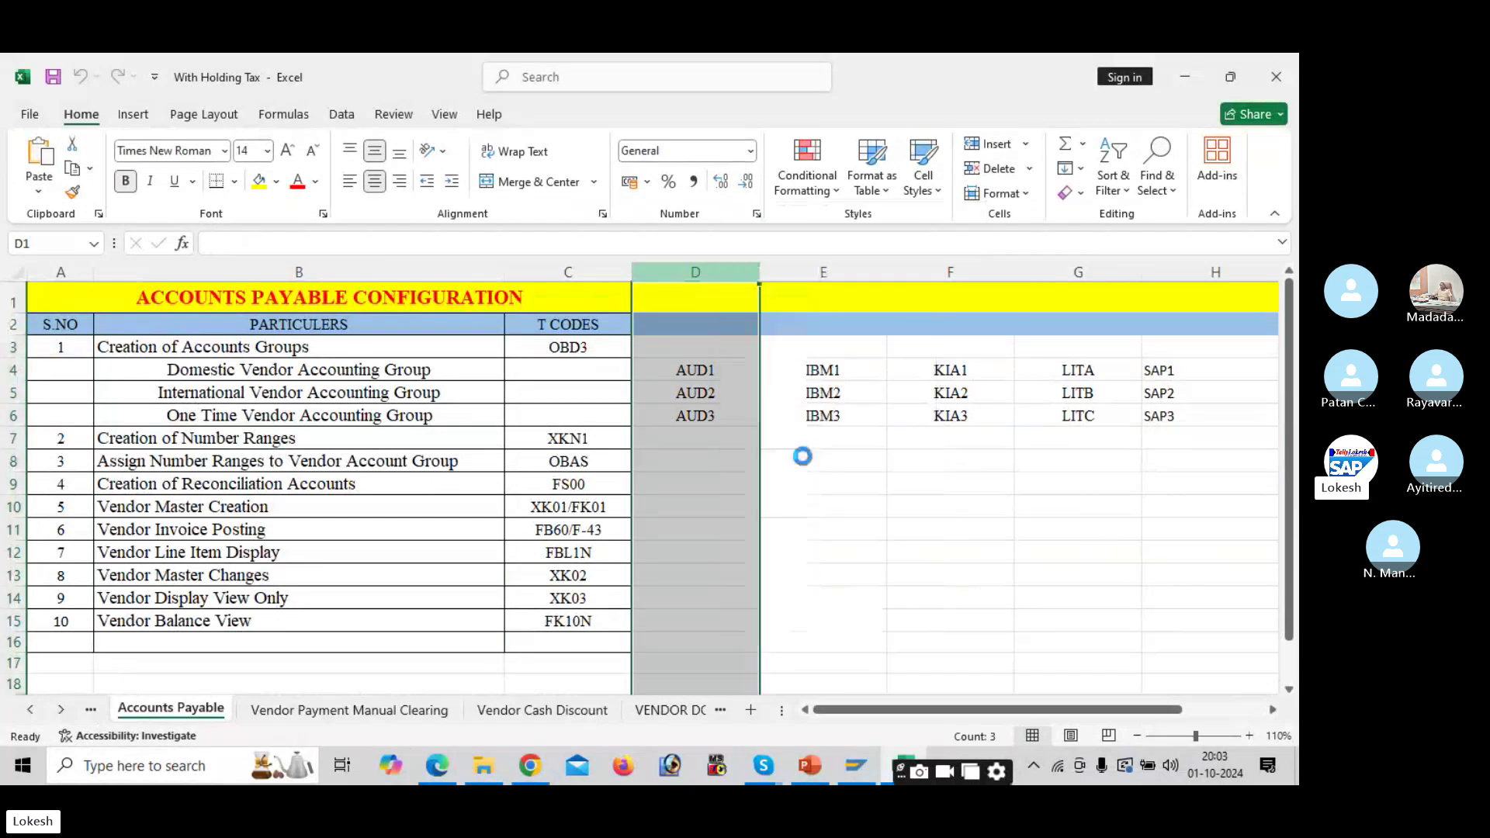
{"action": "left_click", "coordinate": [682, 348]}
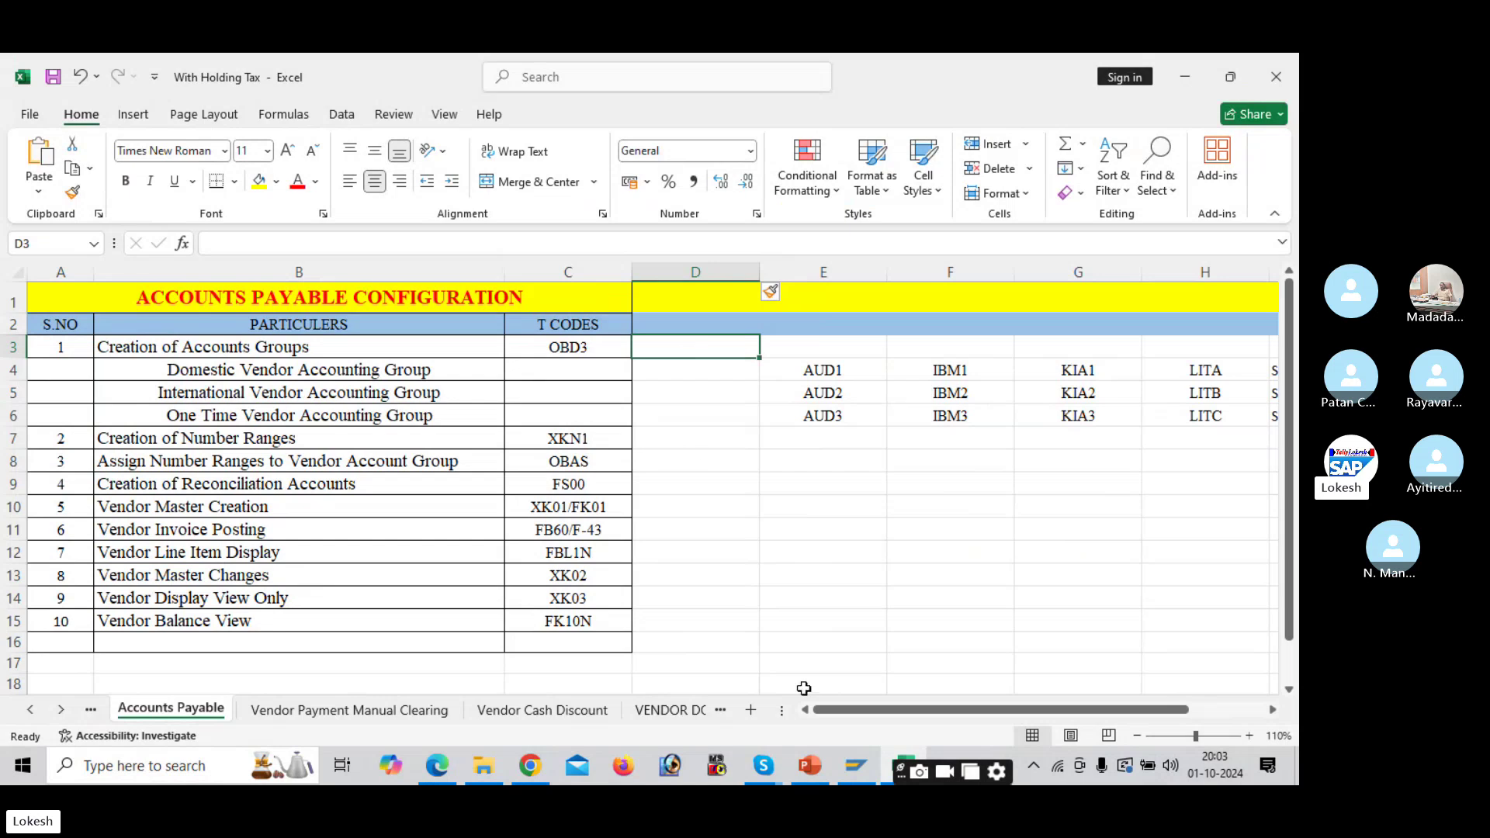
{"action": "left_click", "coordinate": [857, 767]}
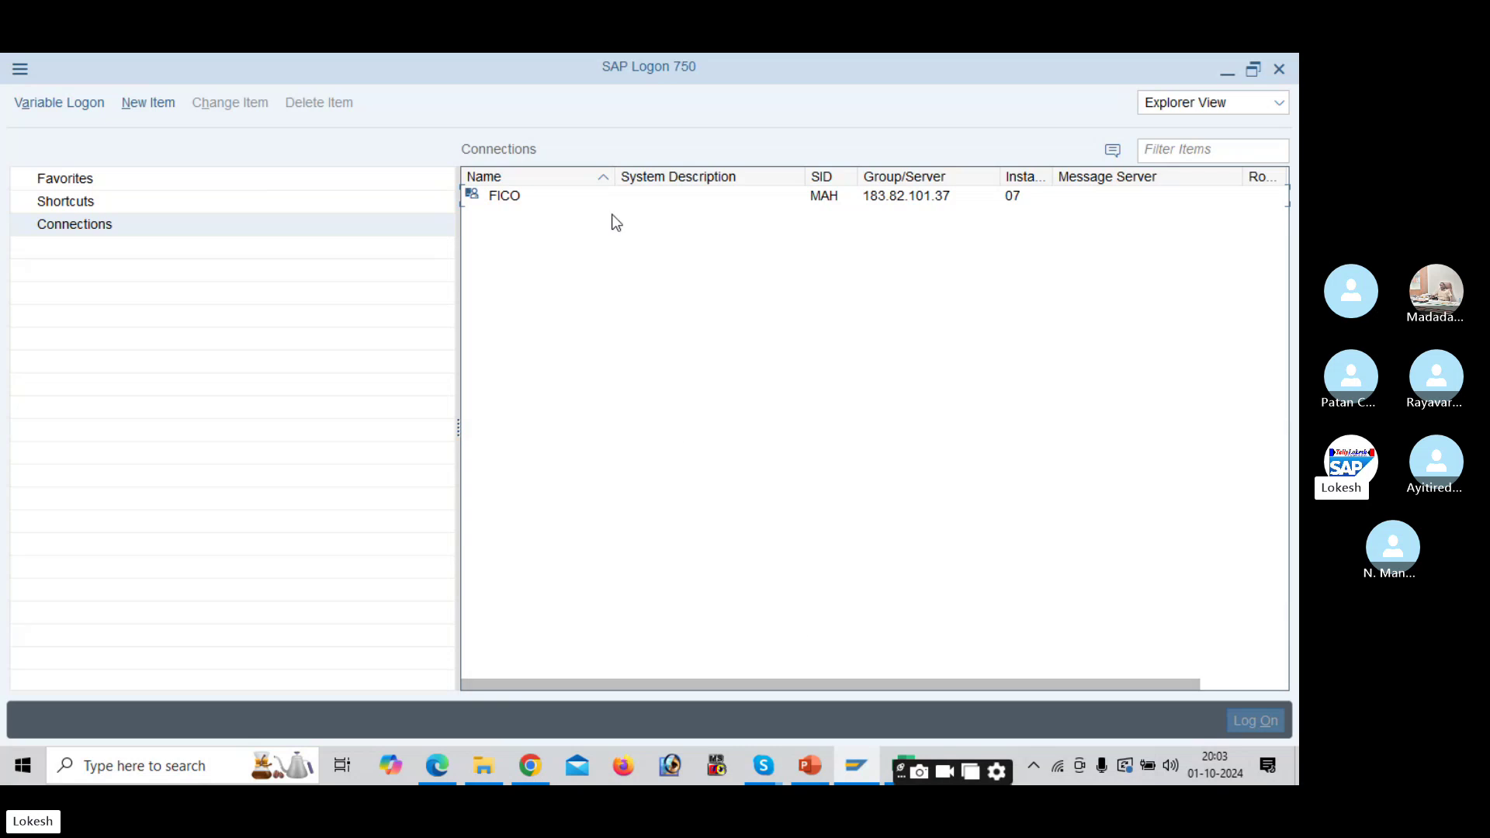
Step: Log on to the FICO system with the user ID and password
{"action": "double_click", "coordinate": [612, 203]}
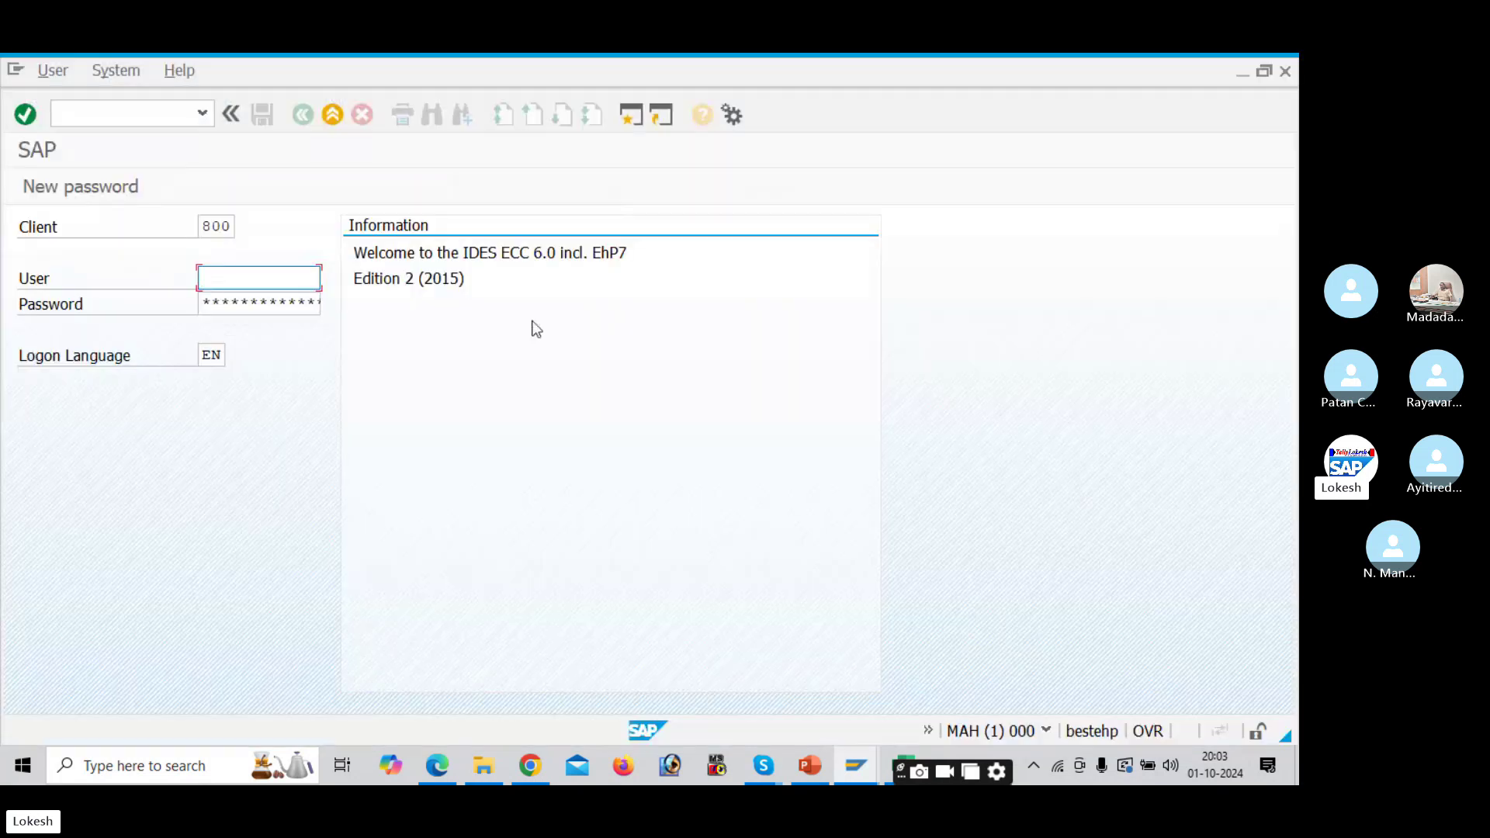
{"action": "key", "text": "Tab"}
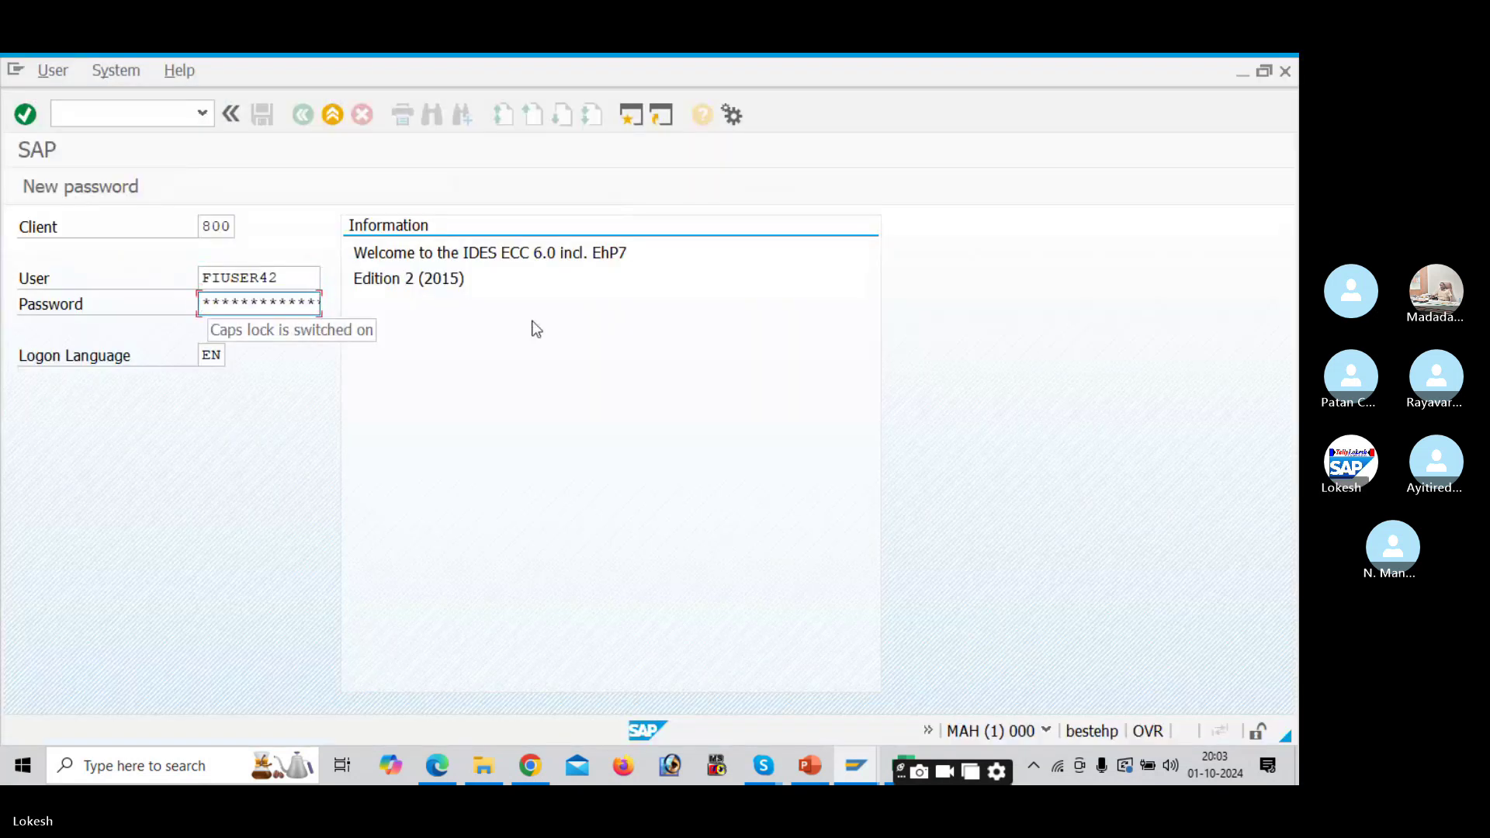
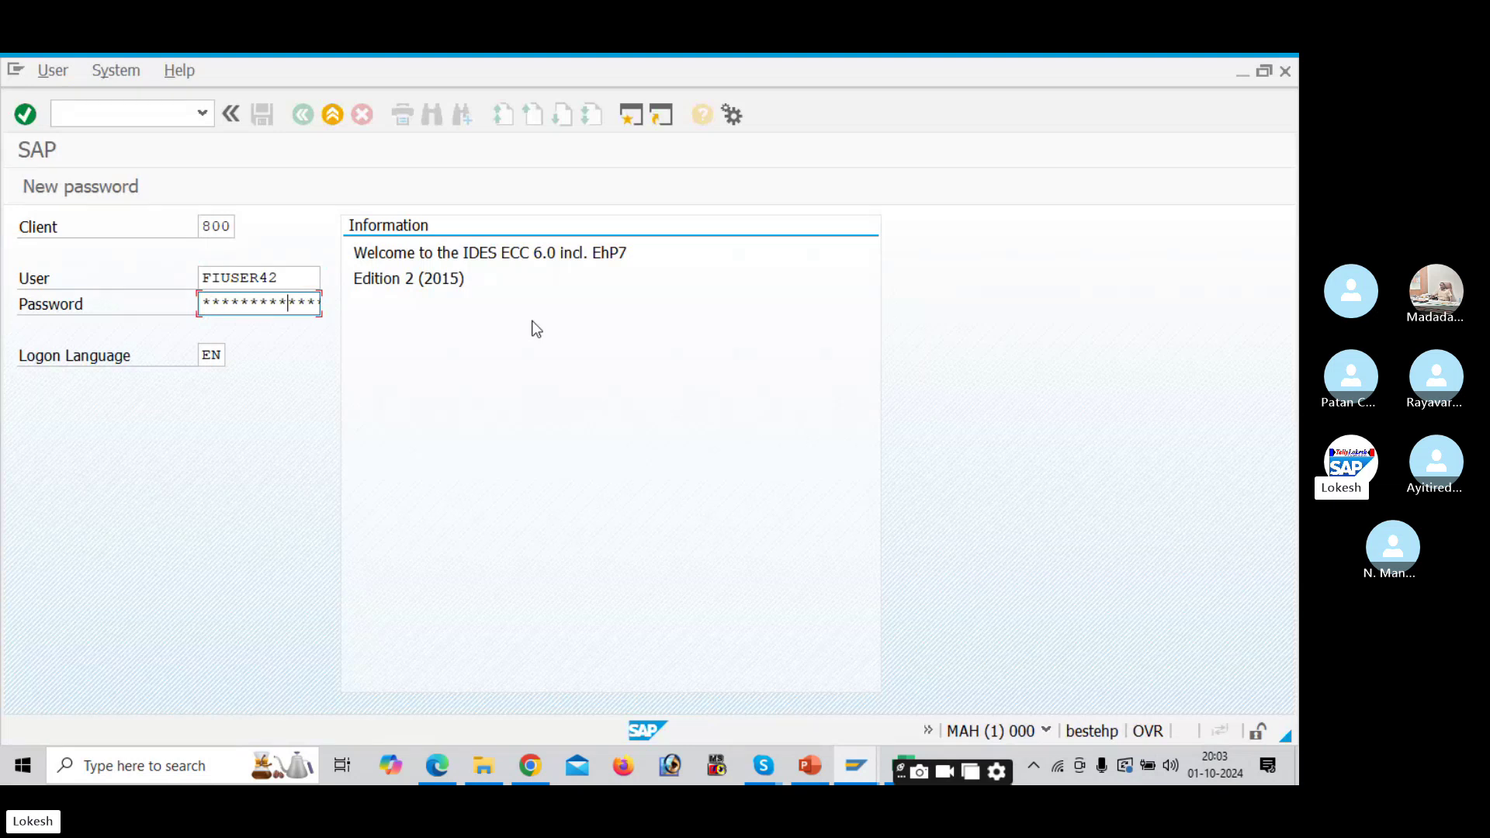
{"action": "key", "text": "Return"}
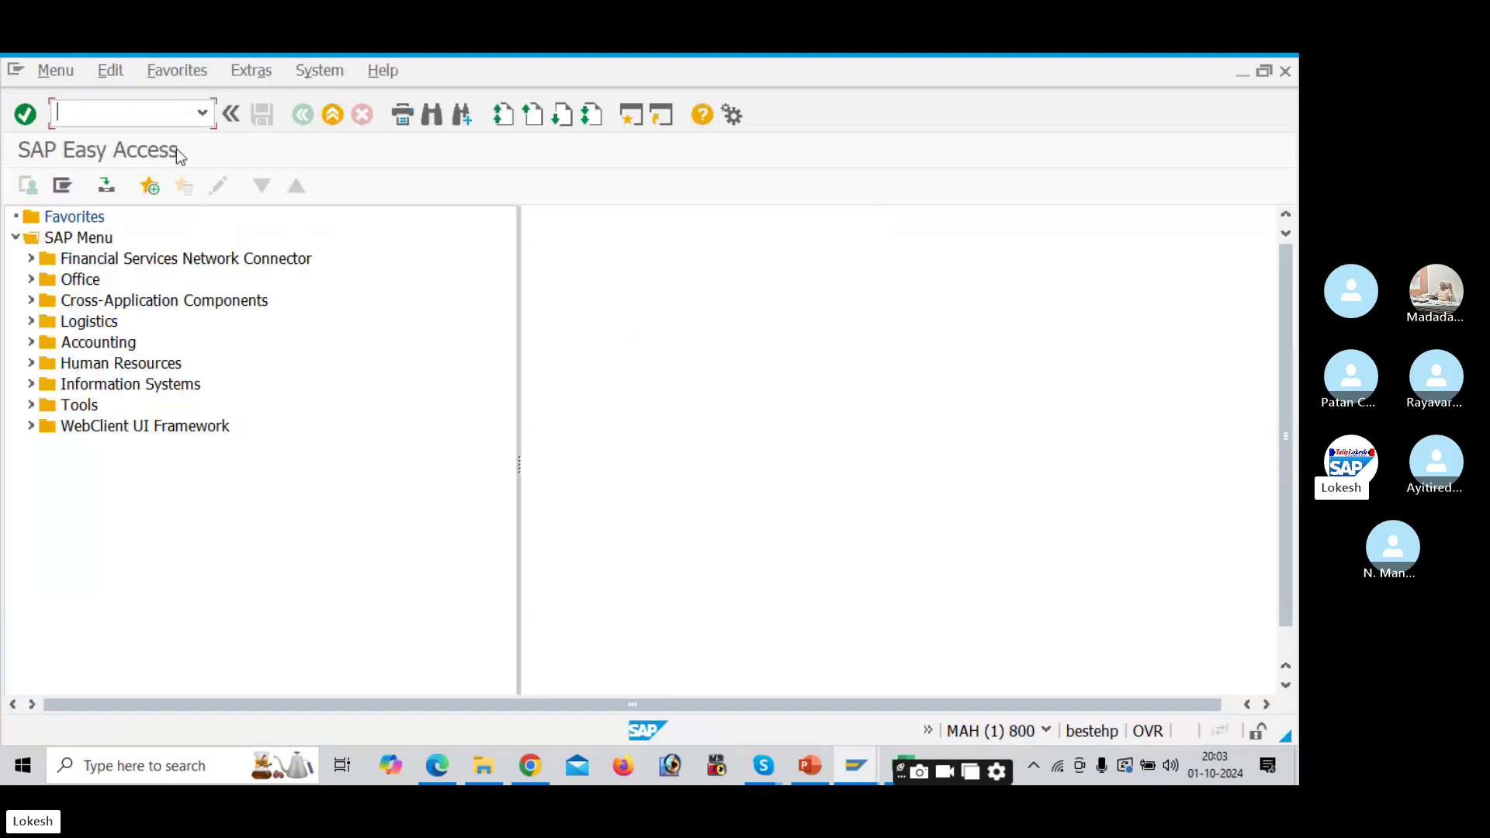
Step: Run OBD3 to show the Vendor Account Groups overview
{"action": "key", "text": "alt+Tab"}
{"action": "key", "text": "alt+Tab"}
{"action": "key", "text": "alt+Tab"}
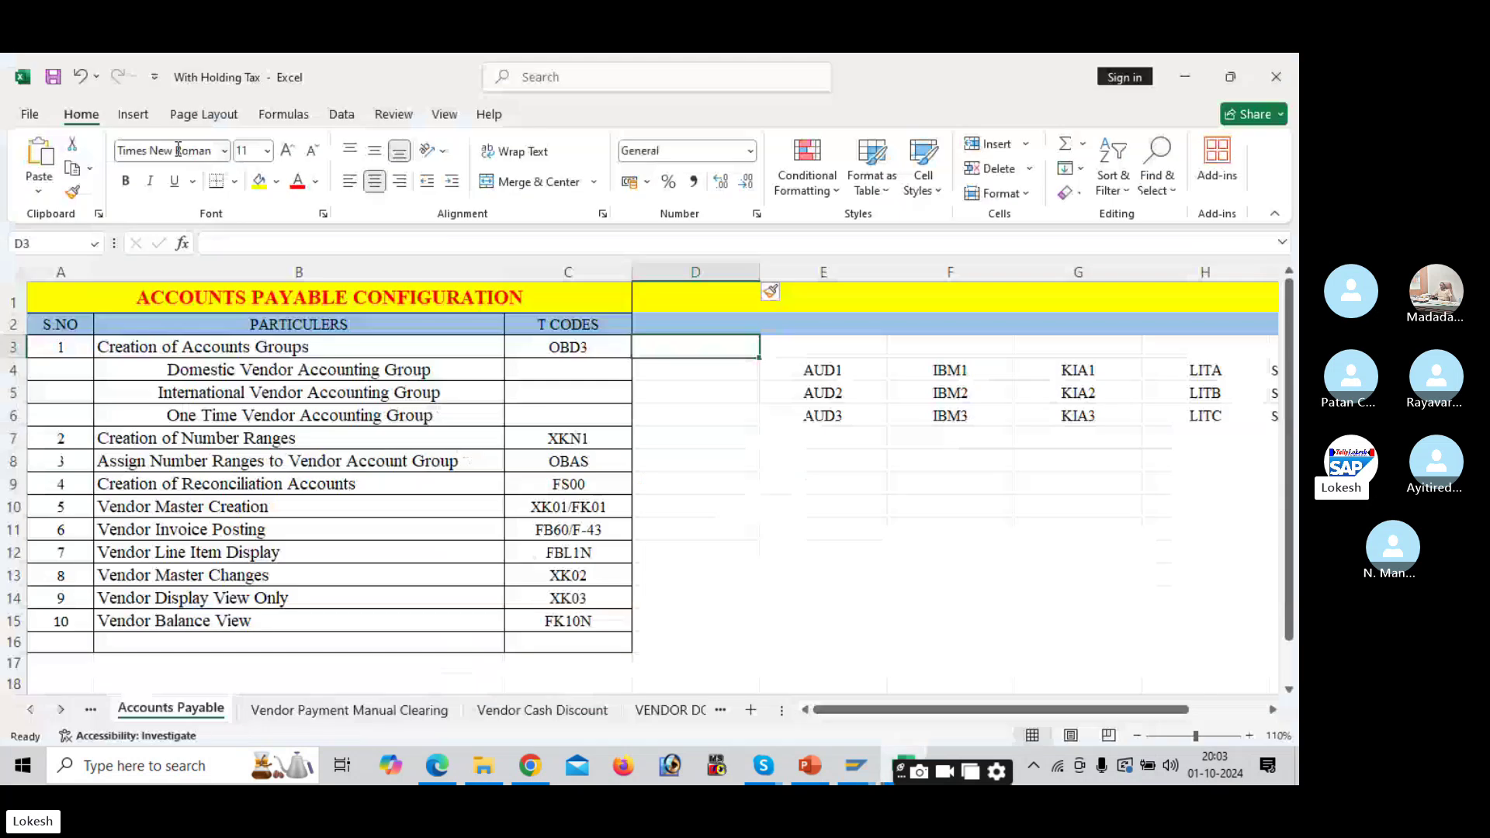
{"action": "key", "text": "alt+Tab"}
{"action": "key", "text": "alt+Tab"}
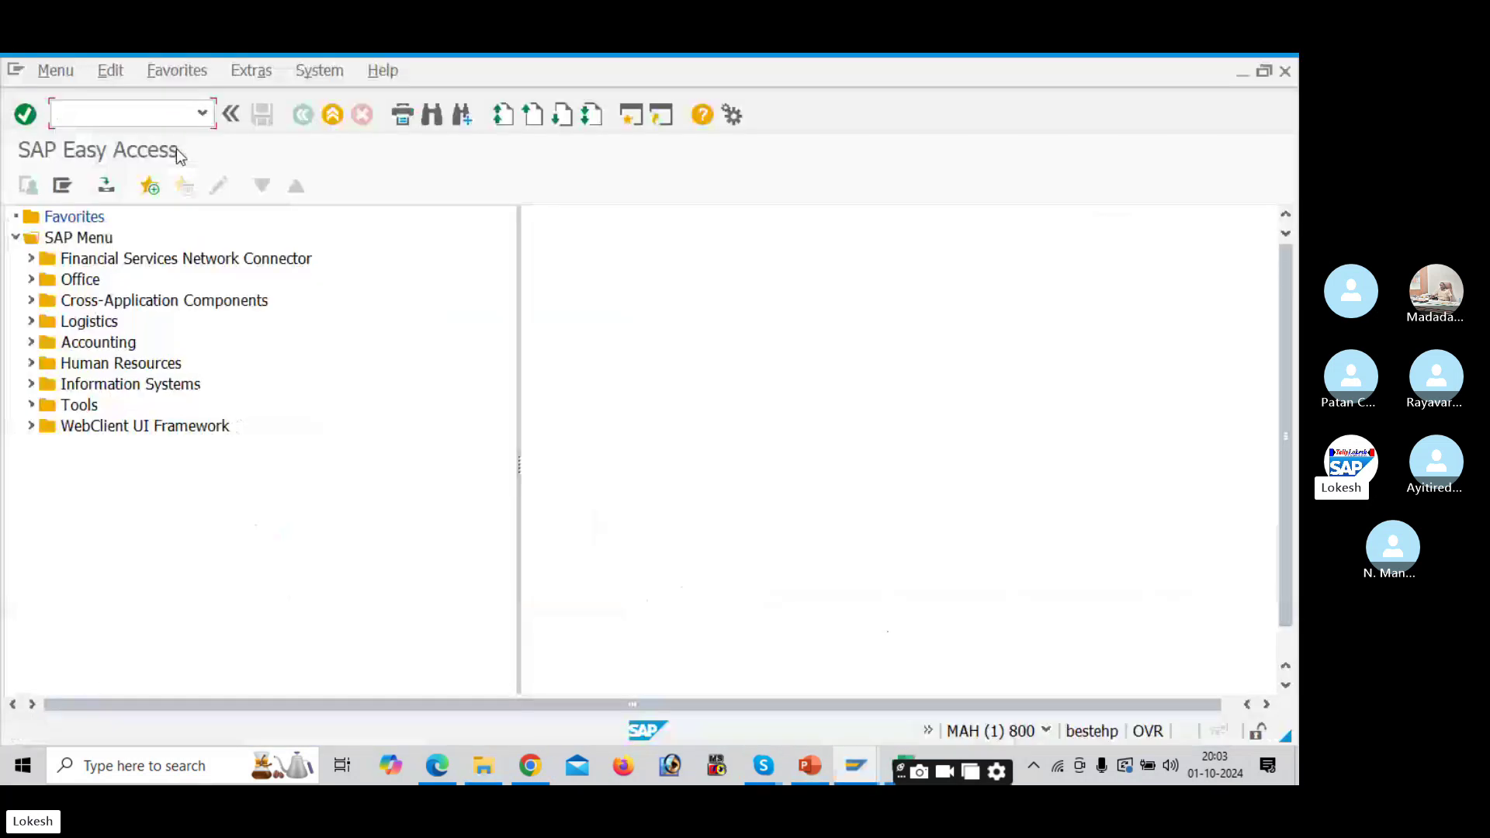
{"action": "type", "text": "OBD3"}
{"action": "key", "text": "Return"}
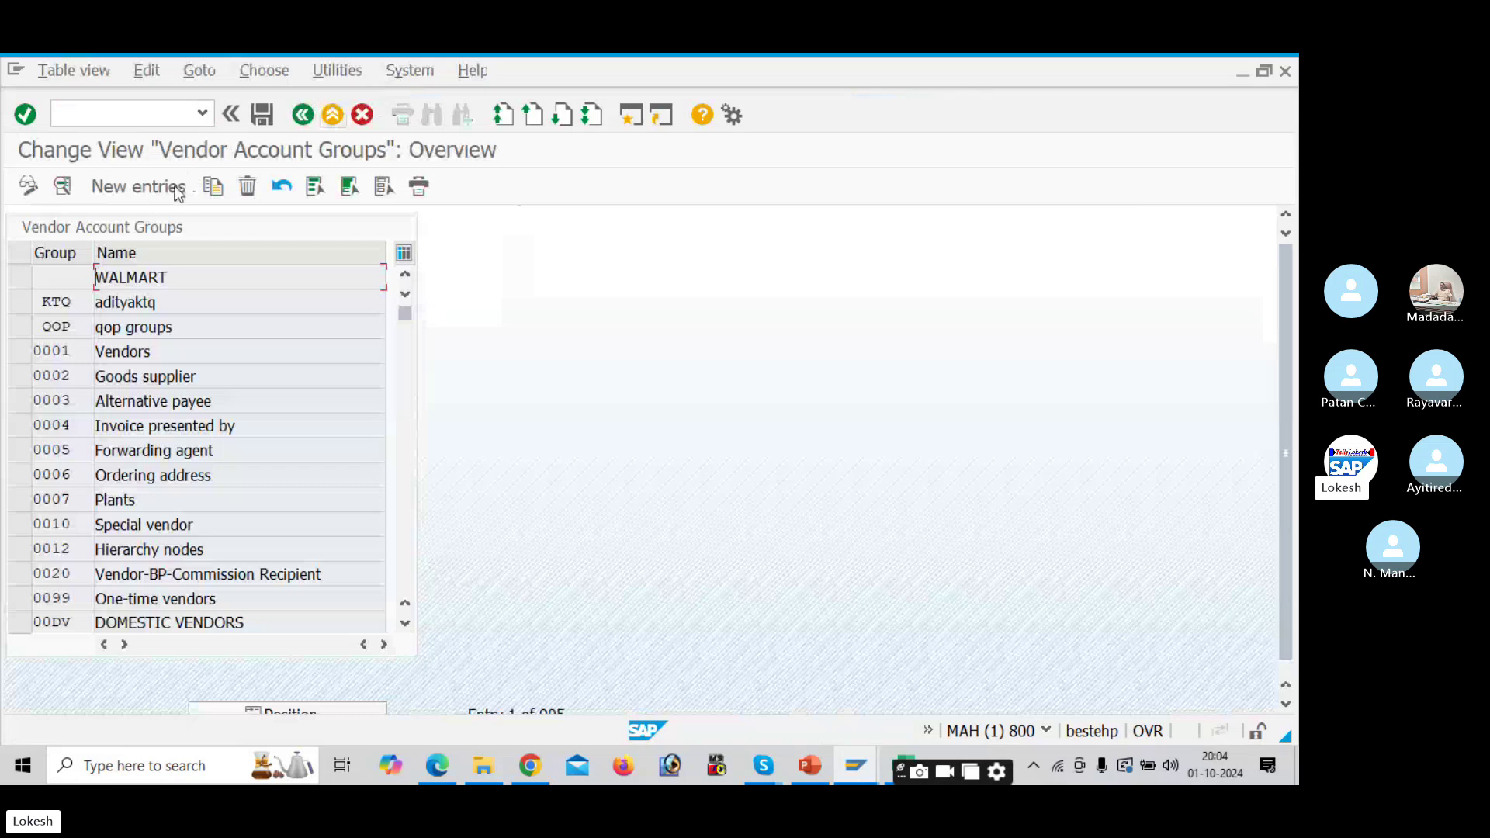
Step: Create new account group DEL1 with meaning 'Domestic Vendor Group for DELI'
{"action": "left_click", "coordinate": [138, 186]}
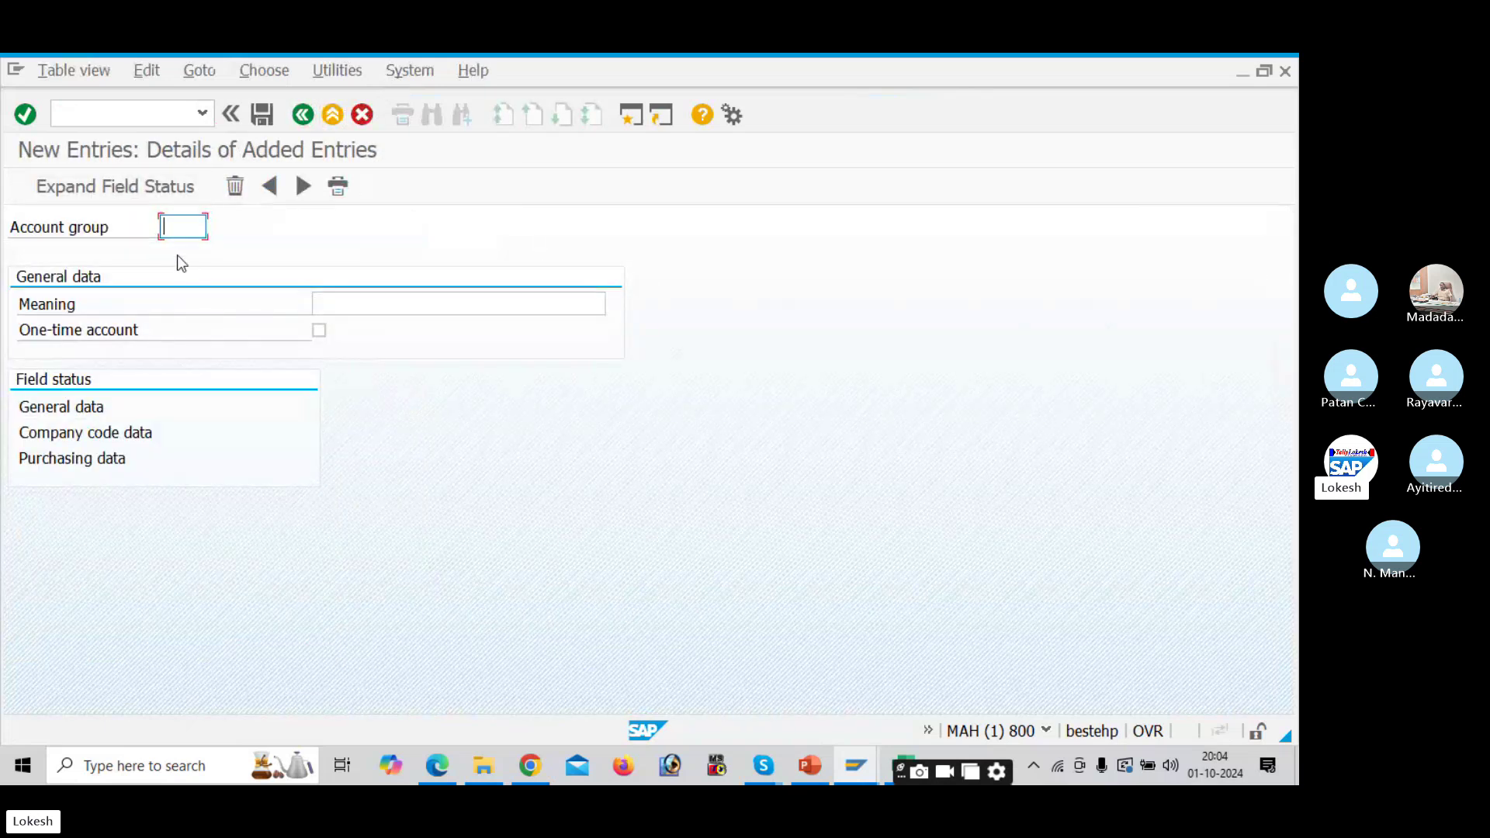
{"action": "type", "text": "DEL1"}
{"action": "key", "text": "Tab"}
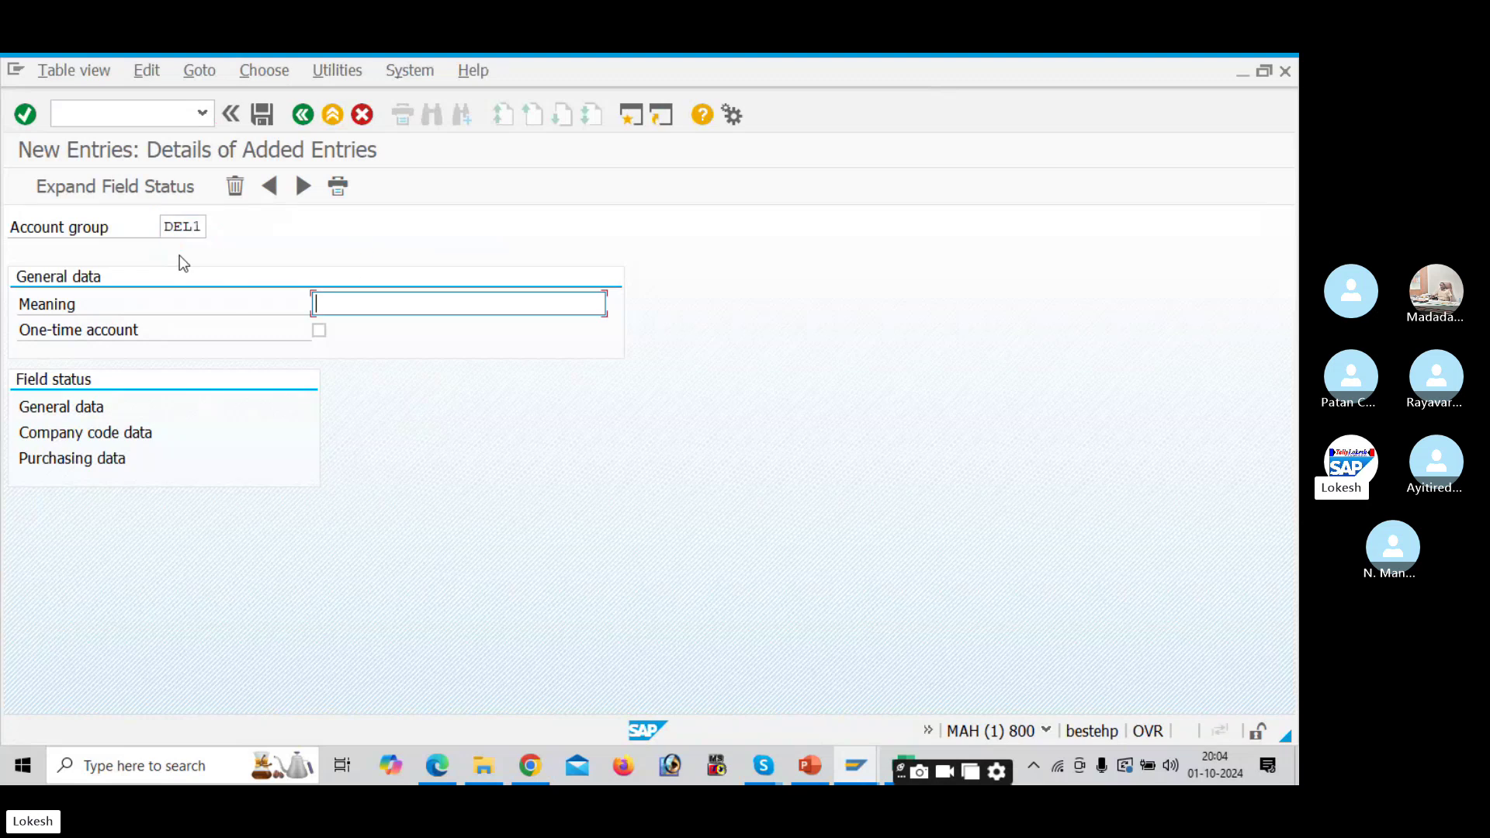
{"action": "left_click", "coordinate": [345, 305]}
{"action": "left_click", "coordinate": [385, 361]}
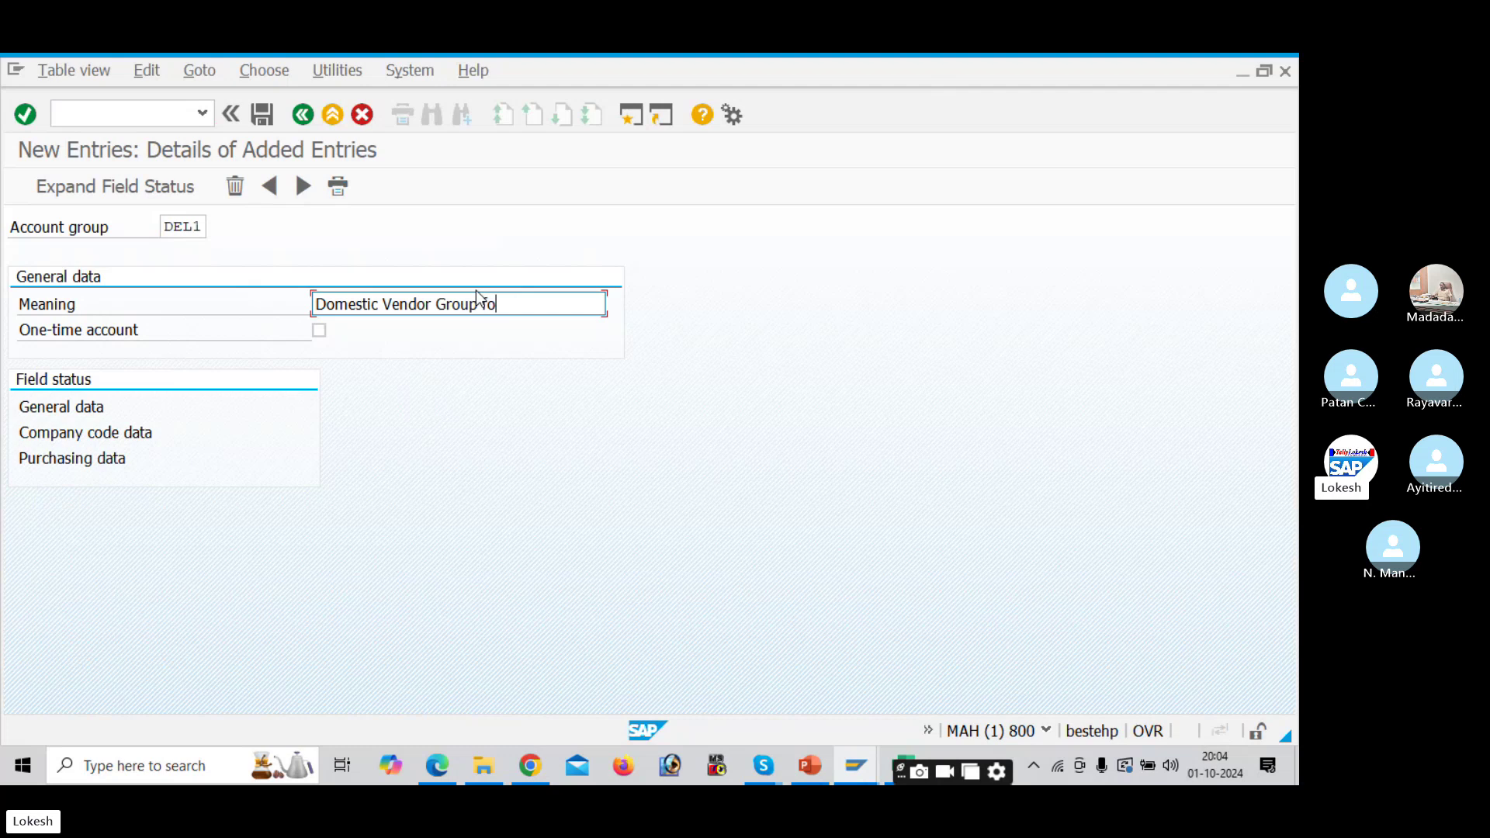
{"action": "type", "text": "for DELI"}
Step: Review DEL1's general, company code and purchasing field statuses, then save it
{"action": "double_click", "coordinate": [60, 410]}
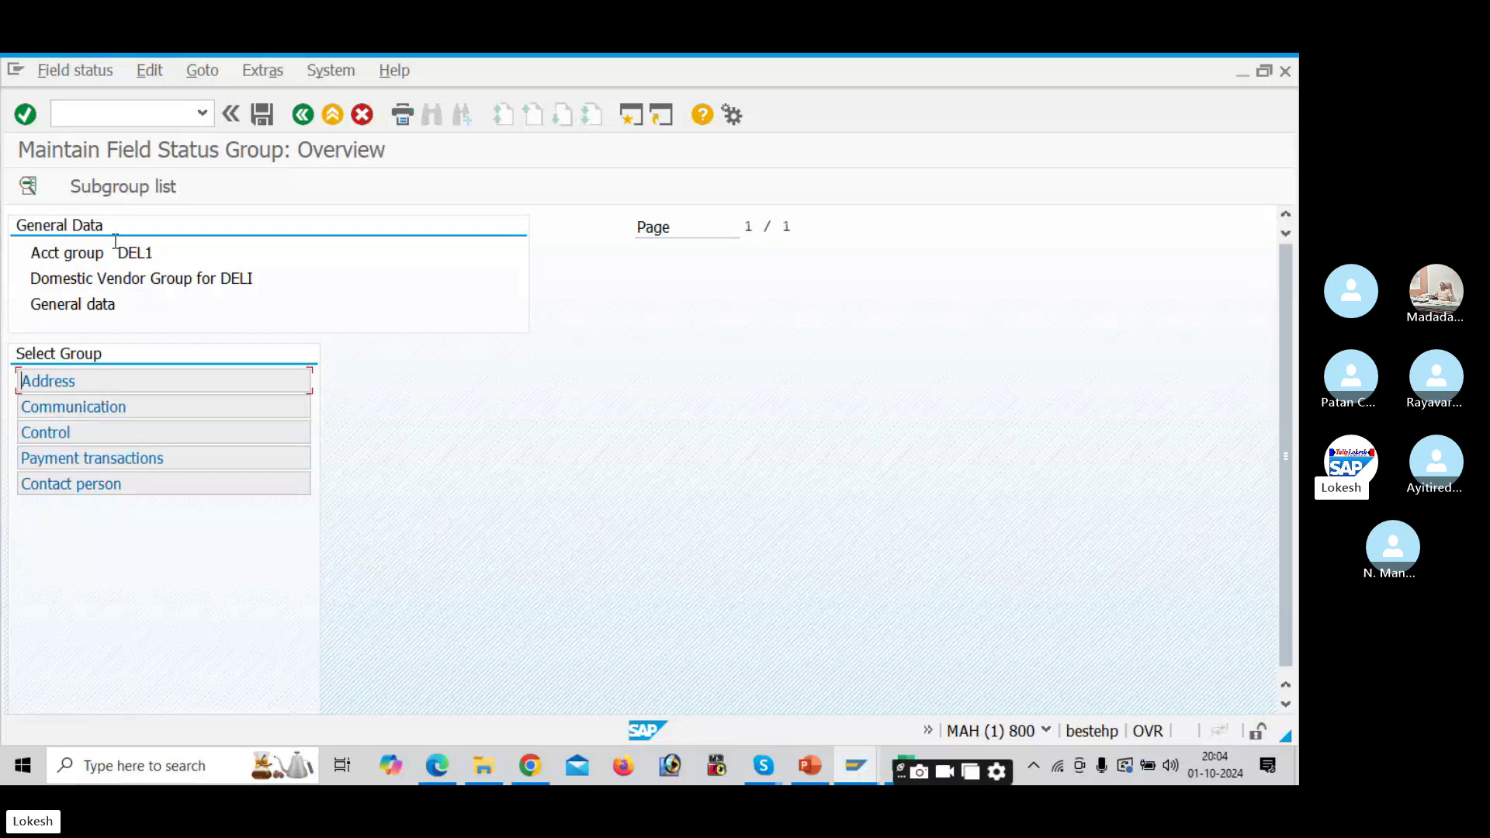
{"action": "left_click", "coordinate": [303, 115]}
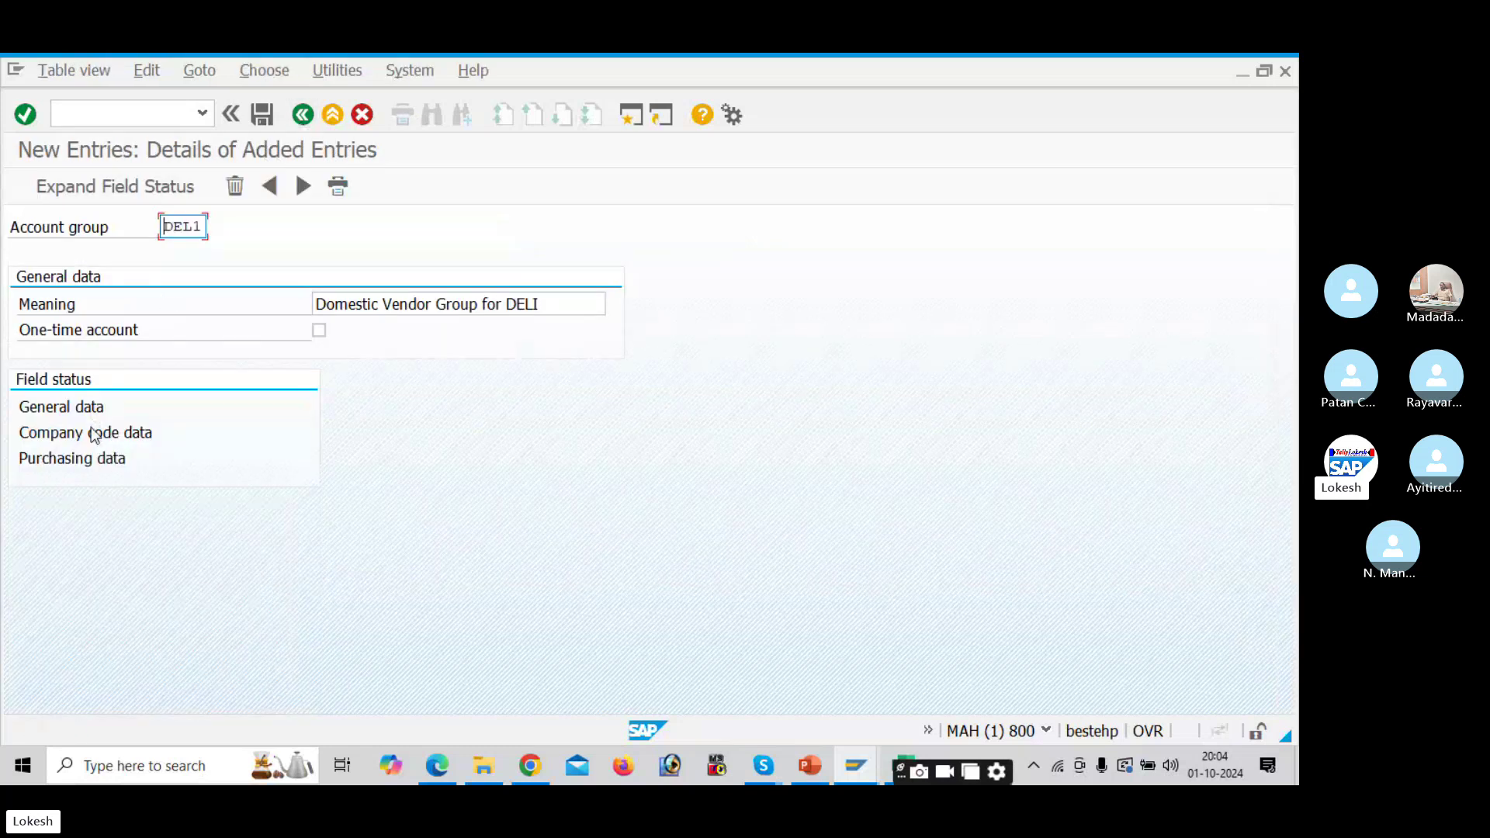
{"action": "double_click", "coordinate": [94, 433]}
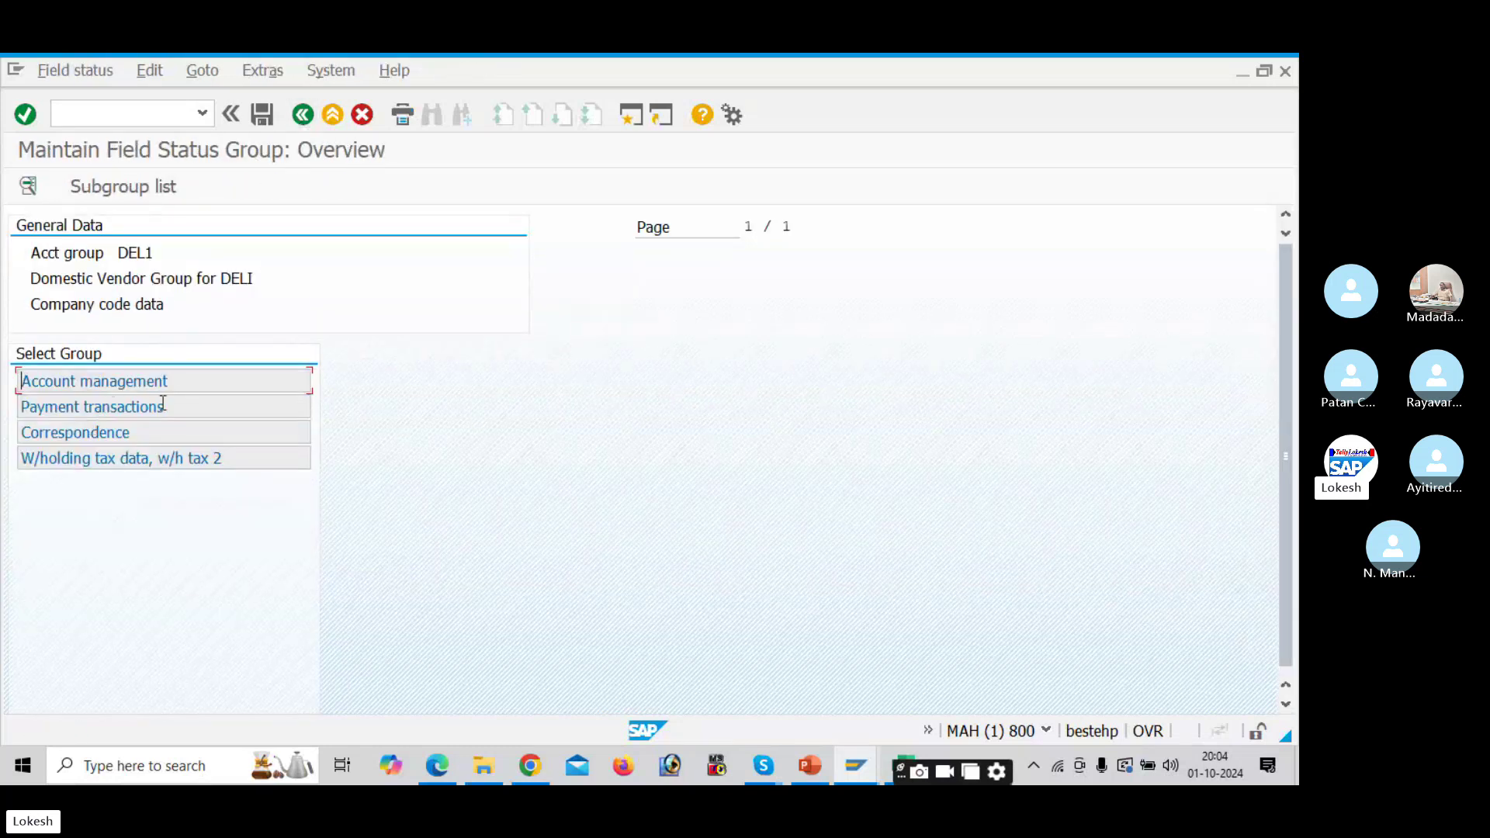
{"action": "left_click", "coordinate": [304, 116]}
{"action": "double_click", "coordinate": [94, 459]}
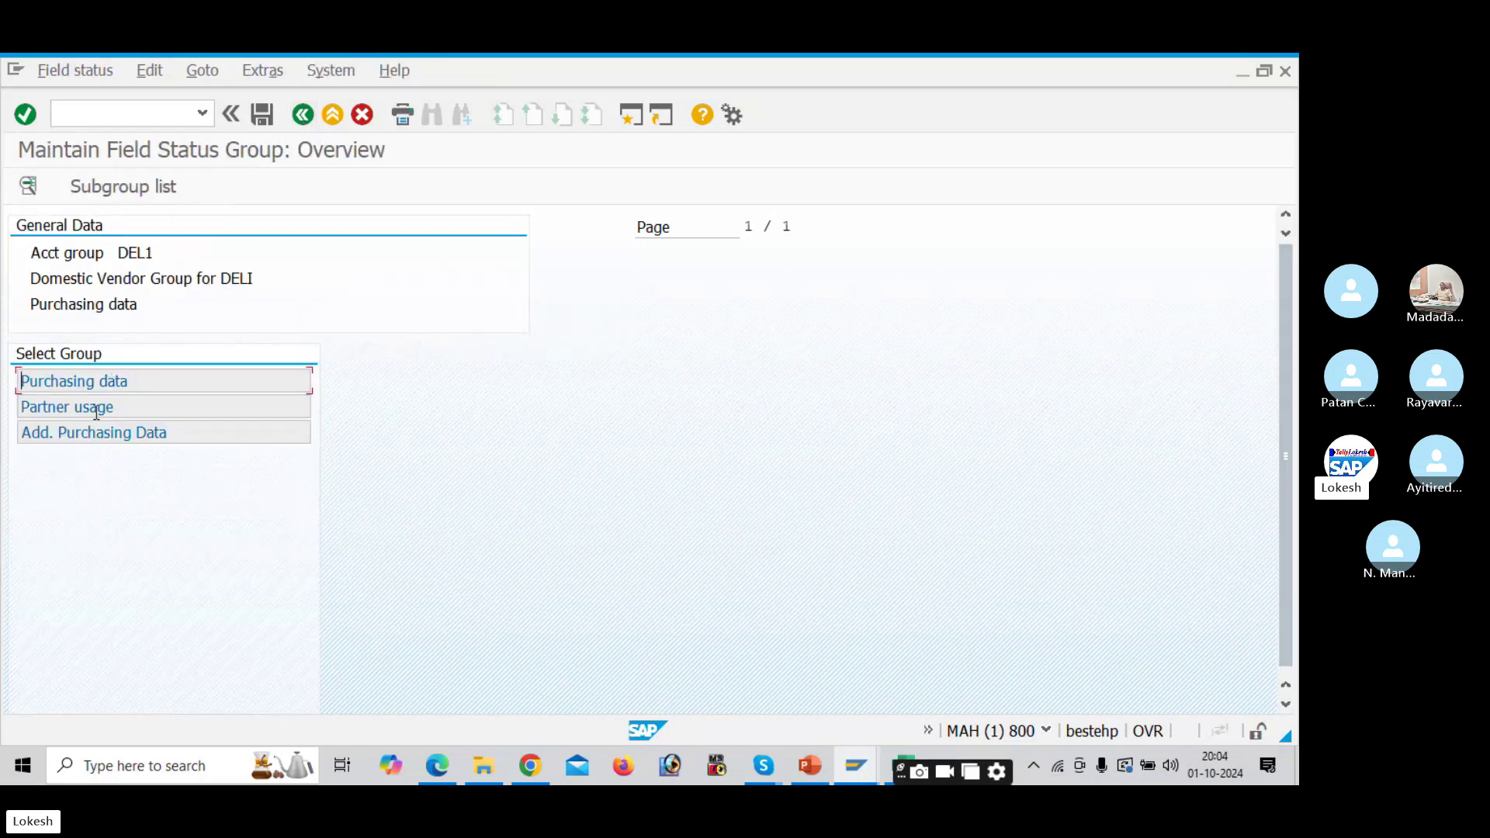
{"action": "left_click", "coordinate": [303, 117]}
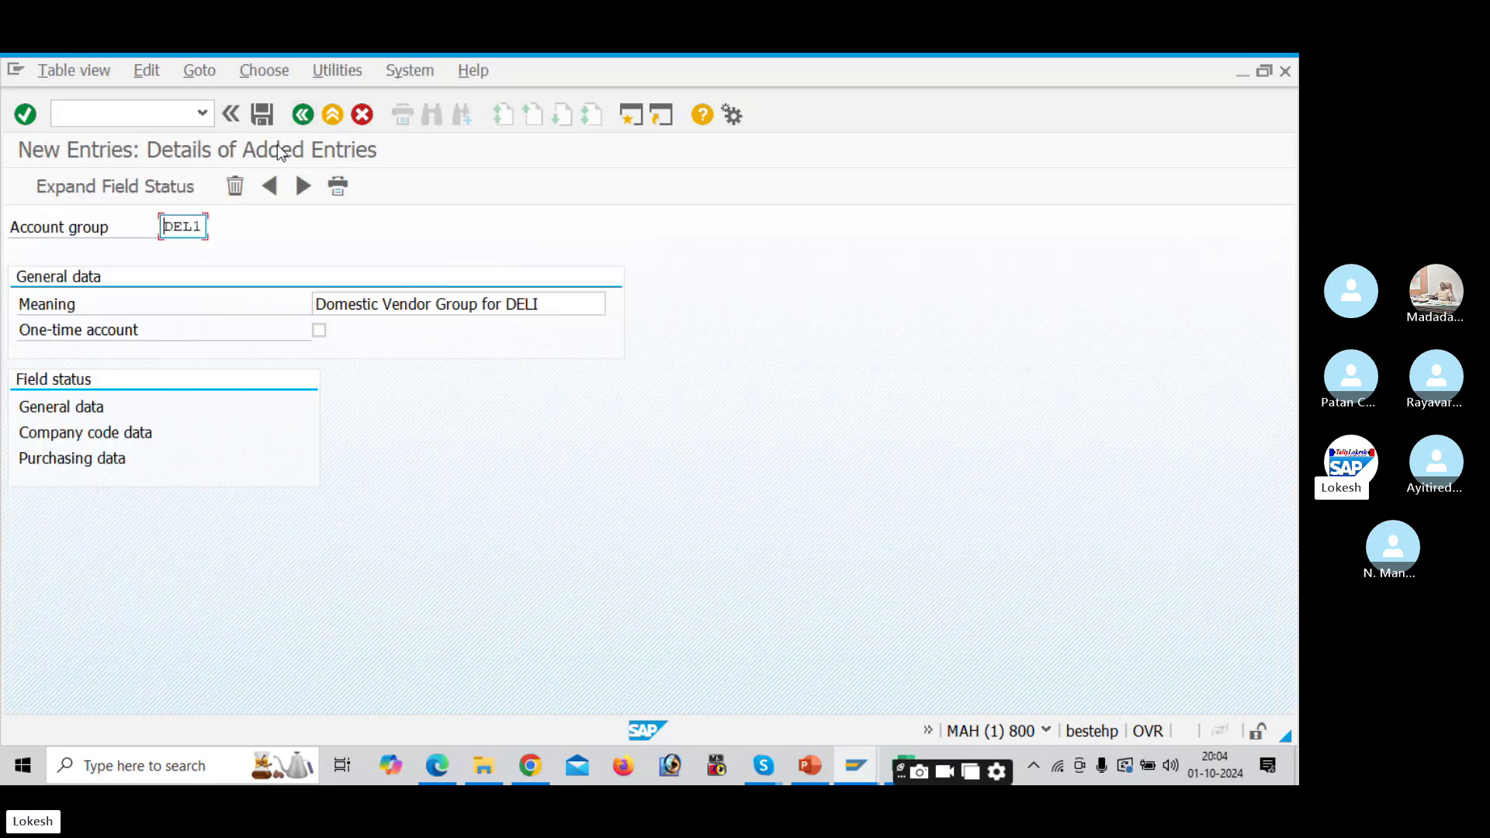
{"action": "left_click", "coordinate": [263, 123]}
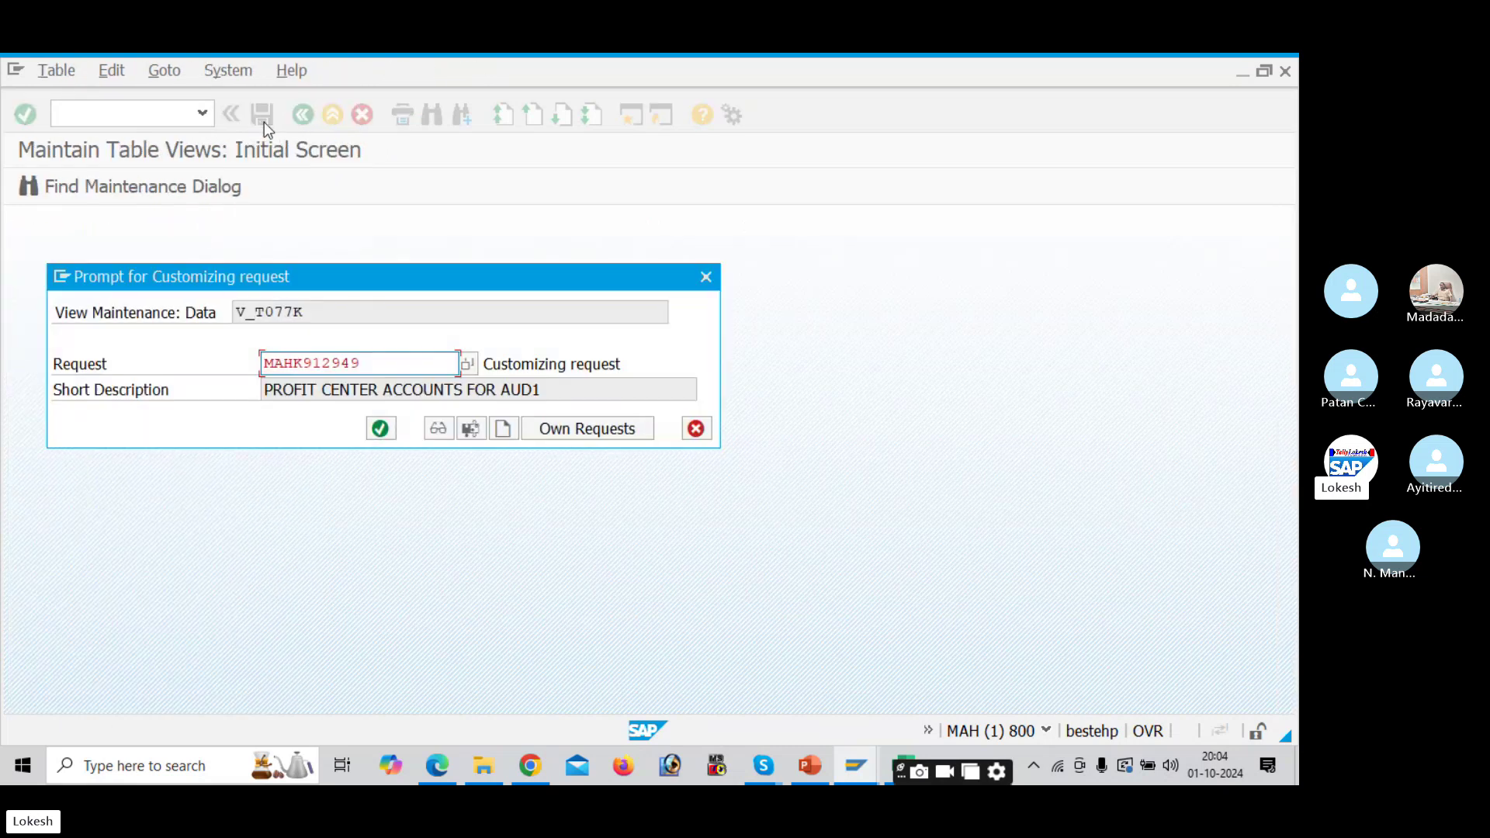
Step: Save DEL1 under a new customizing request 'ACCOUNTS PAYABLE CONFIGURATION FOR DELI'
{"action": "left_click", "coordinate": [504, 428]}
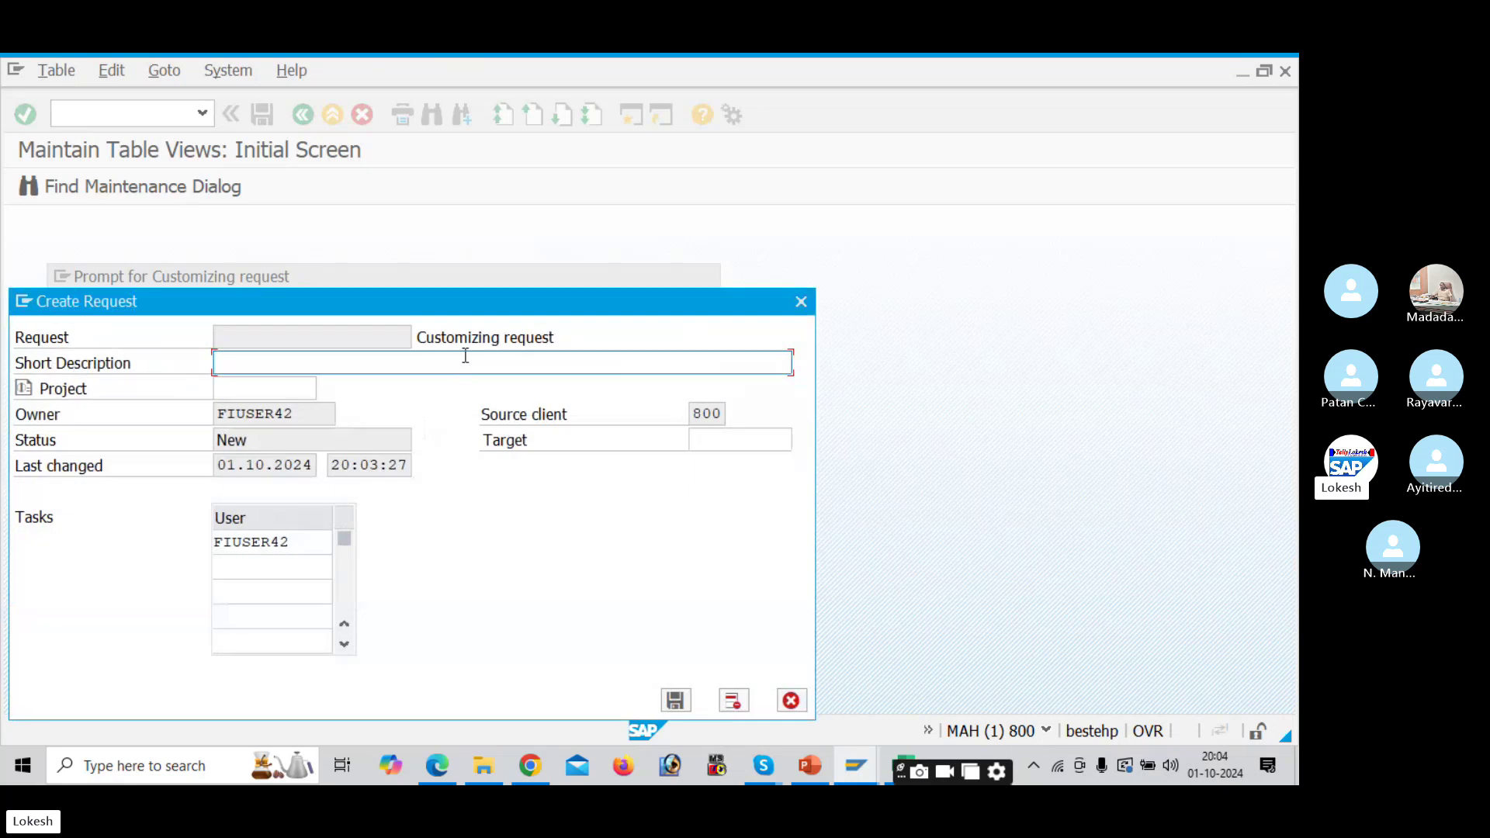
{"action": "type", "text": "ACCOUNTS PAYABLE"}
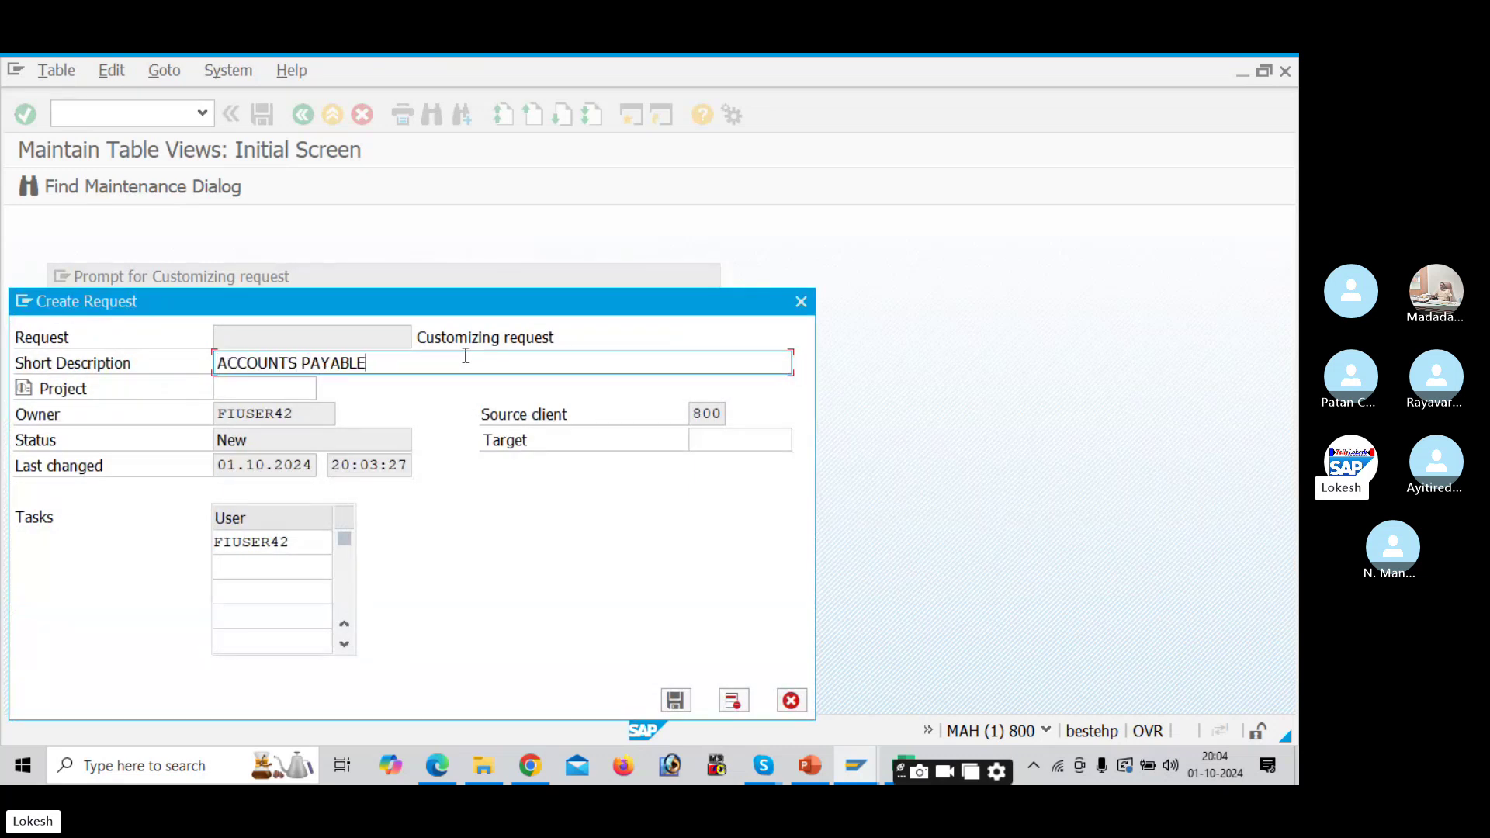
{"action": "type", "text": " CONFIGURATION FOR DELI"}
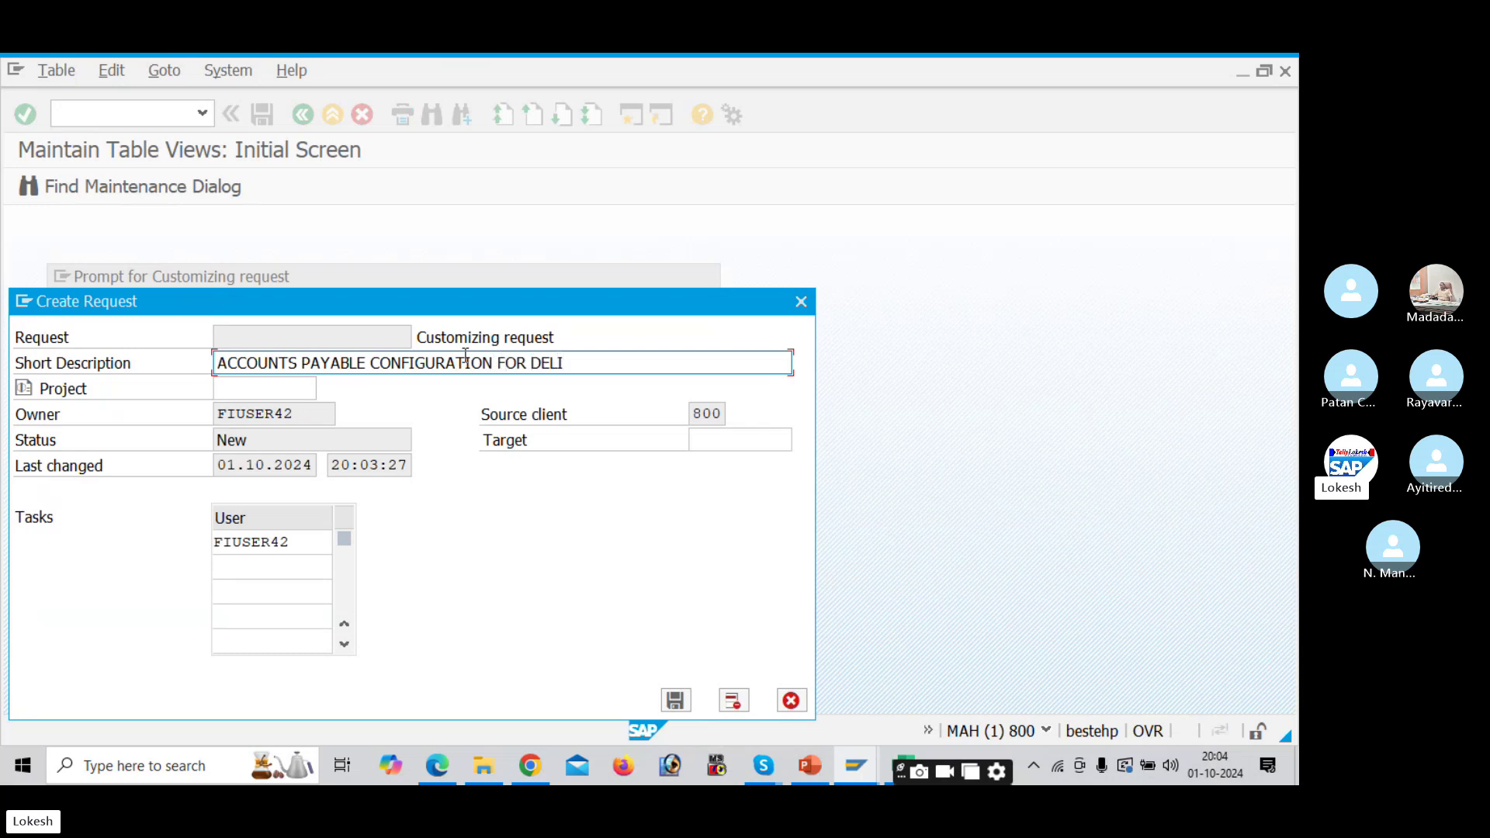
{"action": "left_click", "coordinate": [675, 700]}
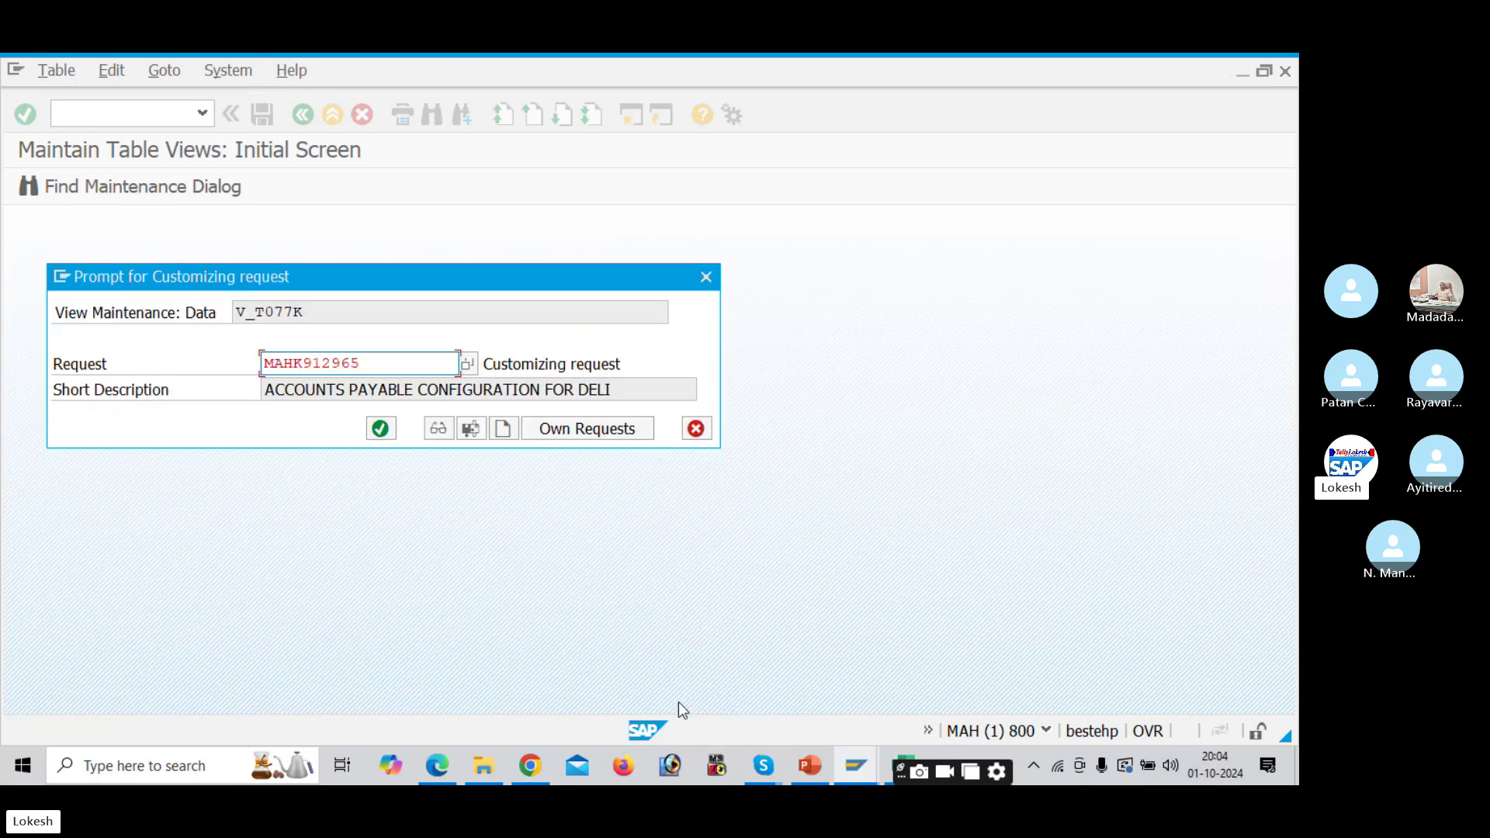
{"action": "left_click", "coordinate": [382, 430]}
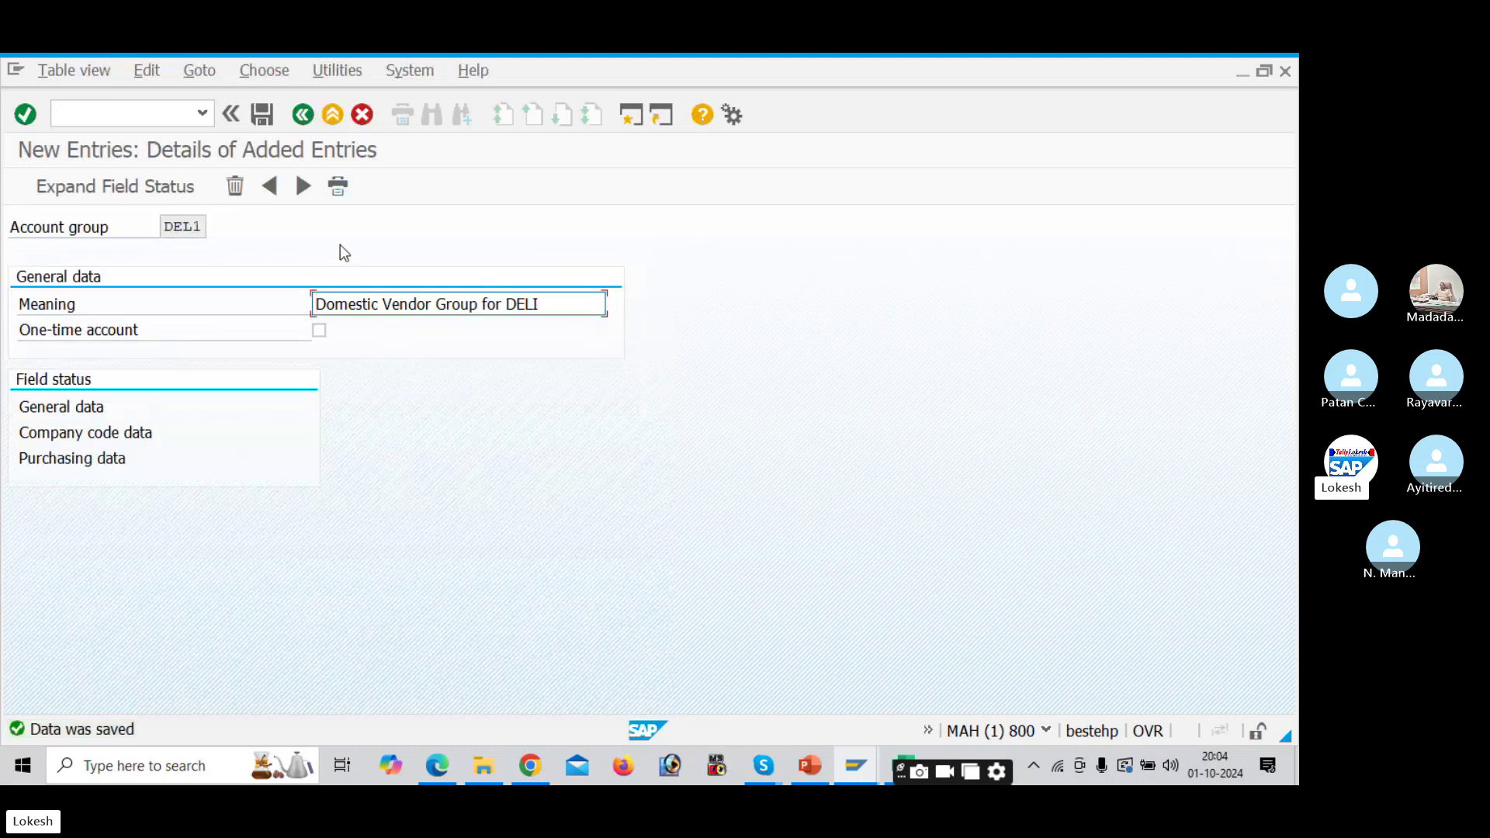
Step: Add and save account group DEL2 with meaning 'International Vendor Account'
{"action": "left_click", "coordinate": [304, 186]}
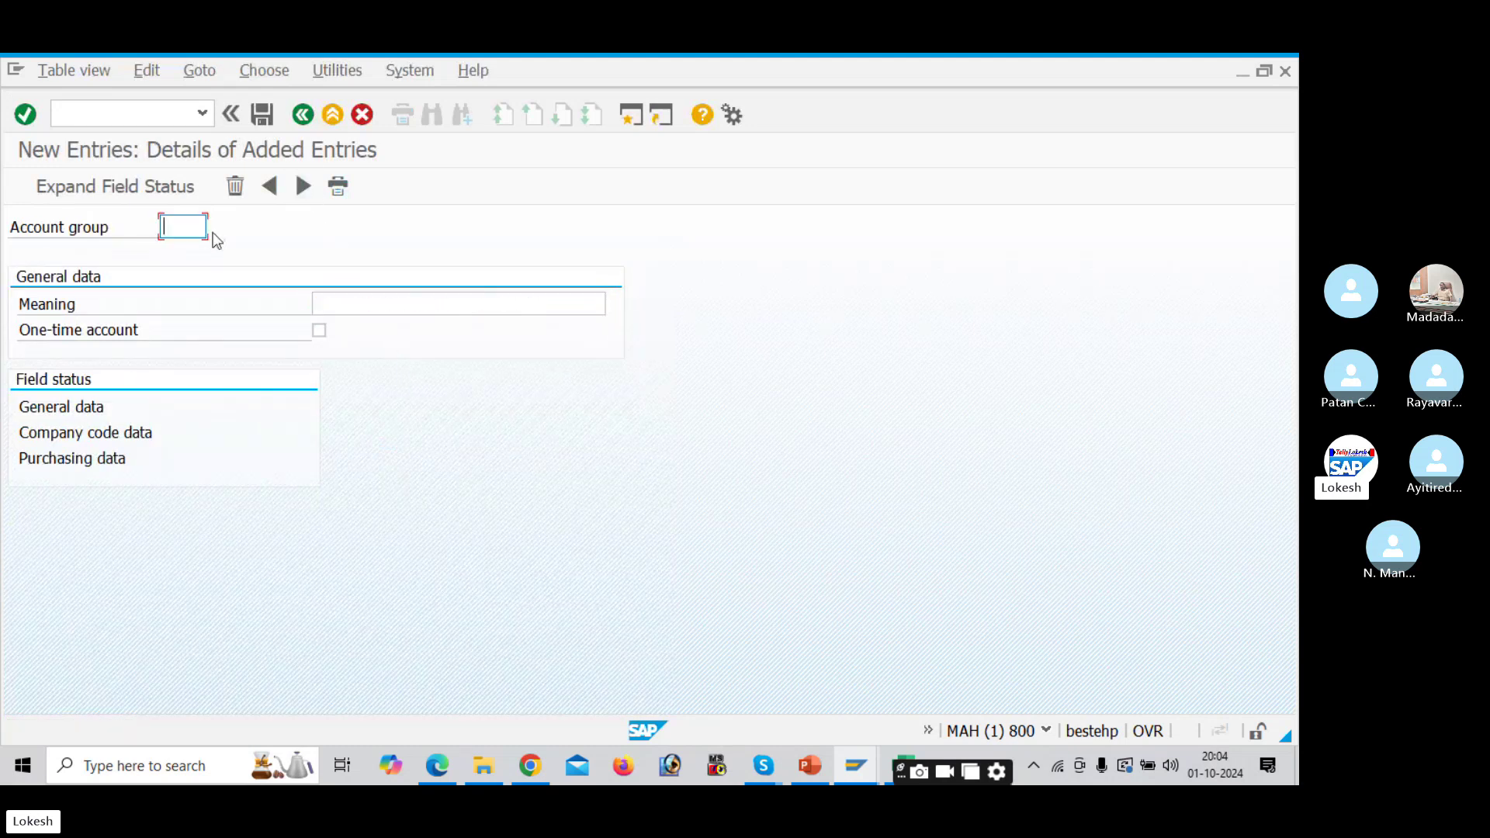
{"action": "type", "text": "DEL2"}
{"action": "key", "text": "Tab"}
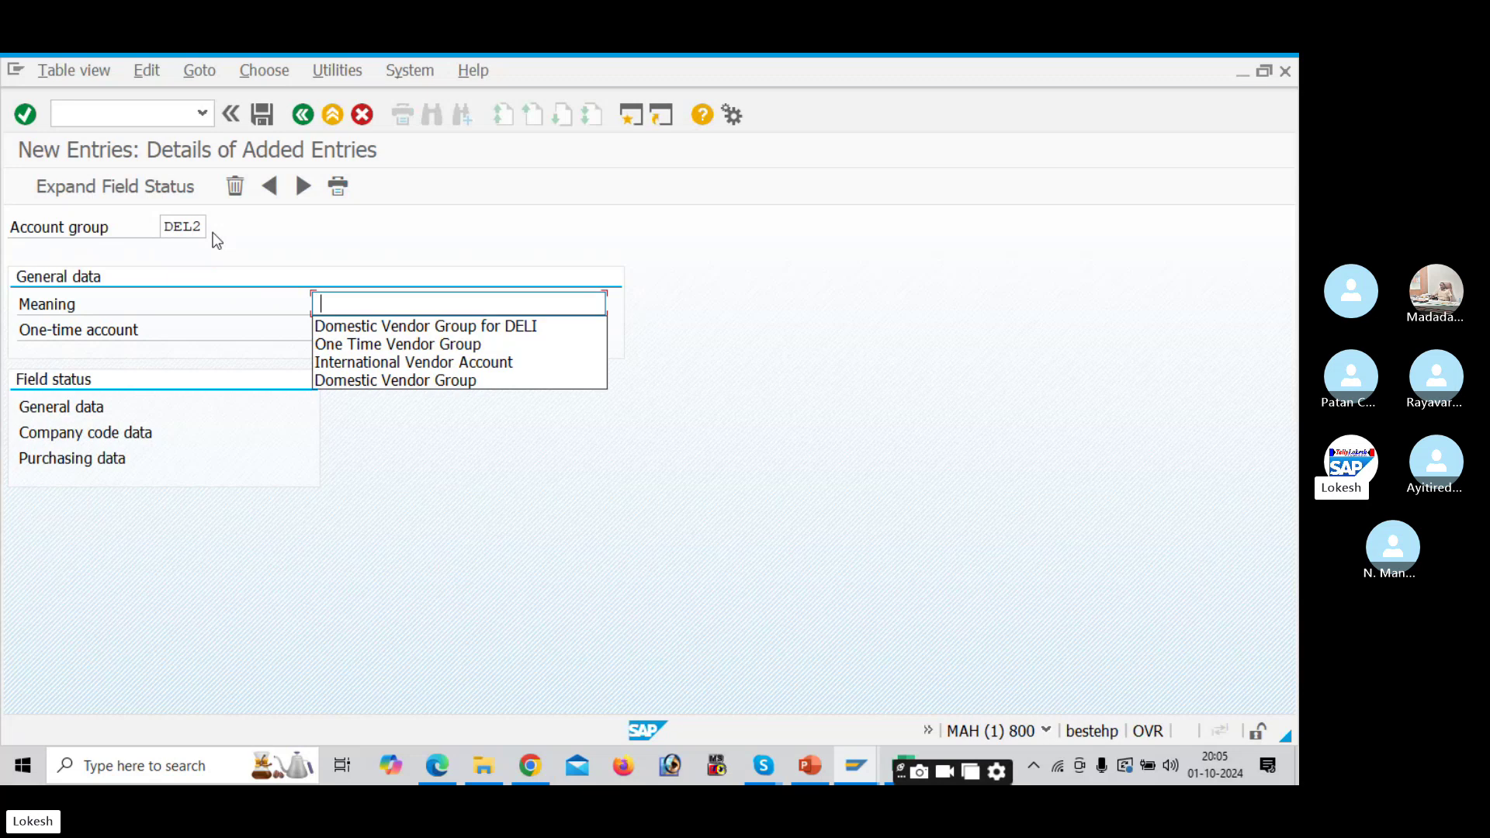
{"action": "left_click", "coordinate": [392, 362]}
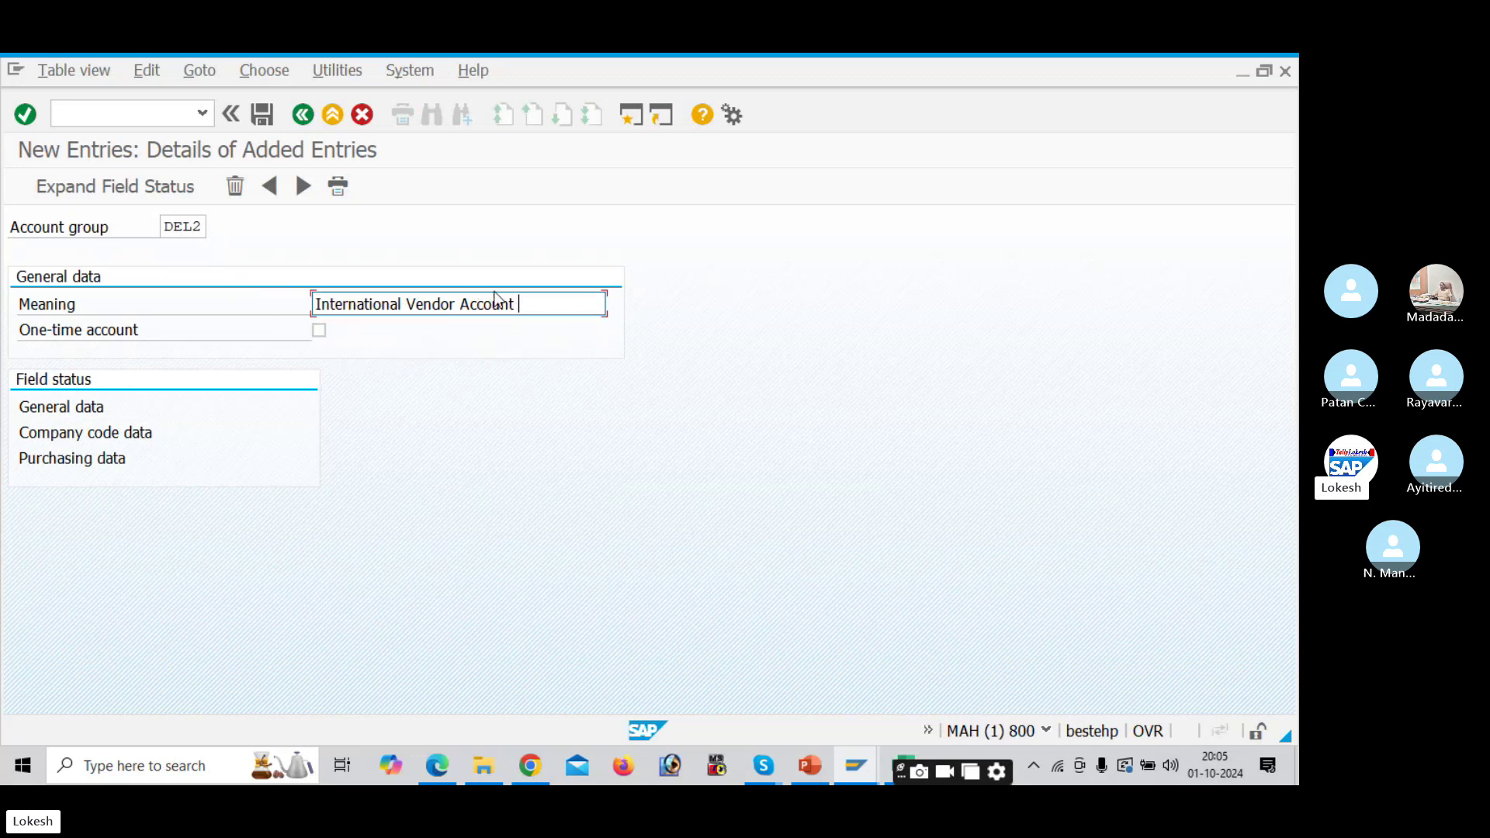
{"action": "left_click", "coordinate": [605, 305]}
{"action": "left_click", "coordinate": [269, 116]}
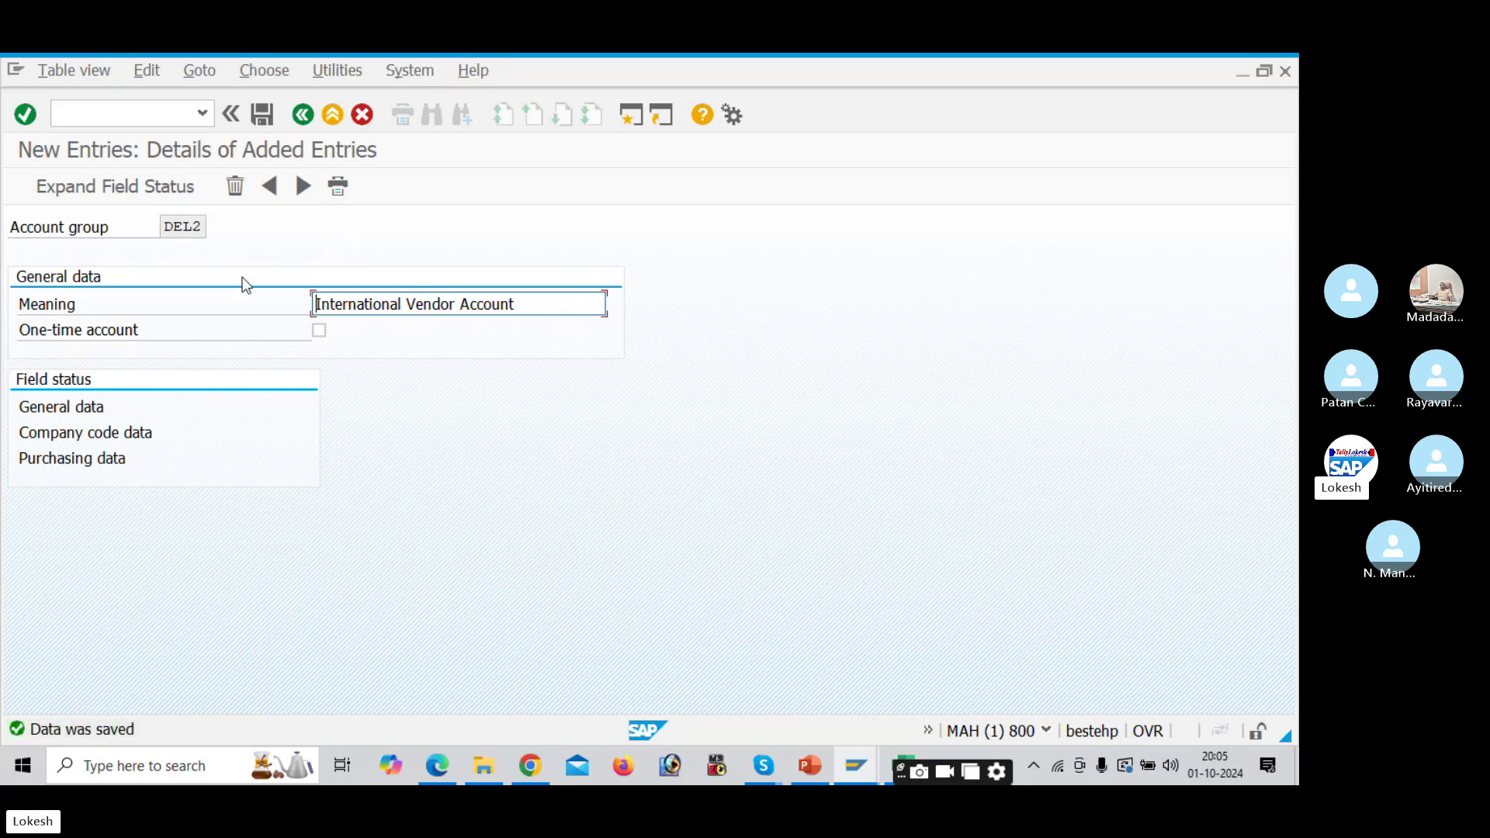
Step: Add account group DEL3 'One Time Vendor Group DELI' as a one-time account and save it
{"action": "left_click", "coordinate": [303, 190]}
{"action": "type", "text": "DE"}
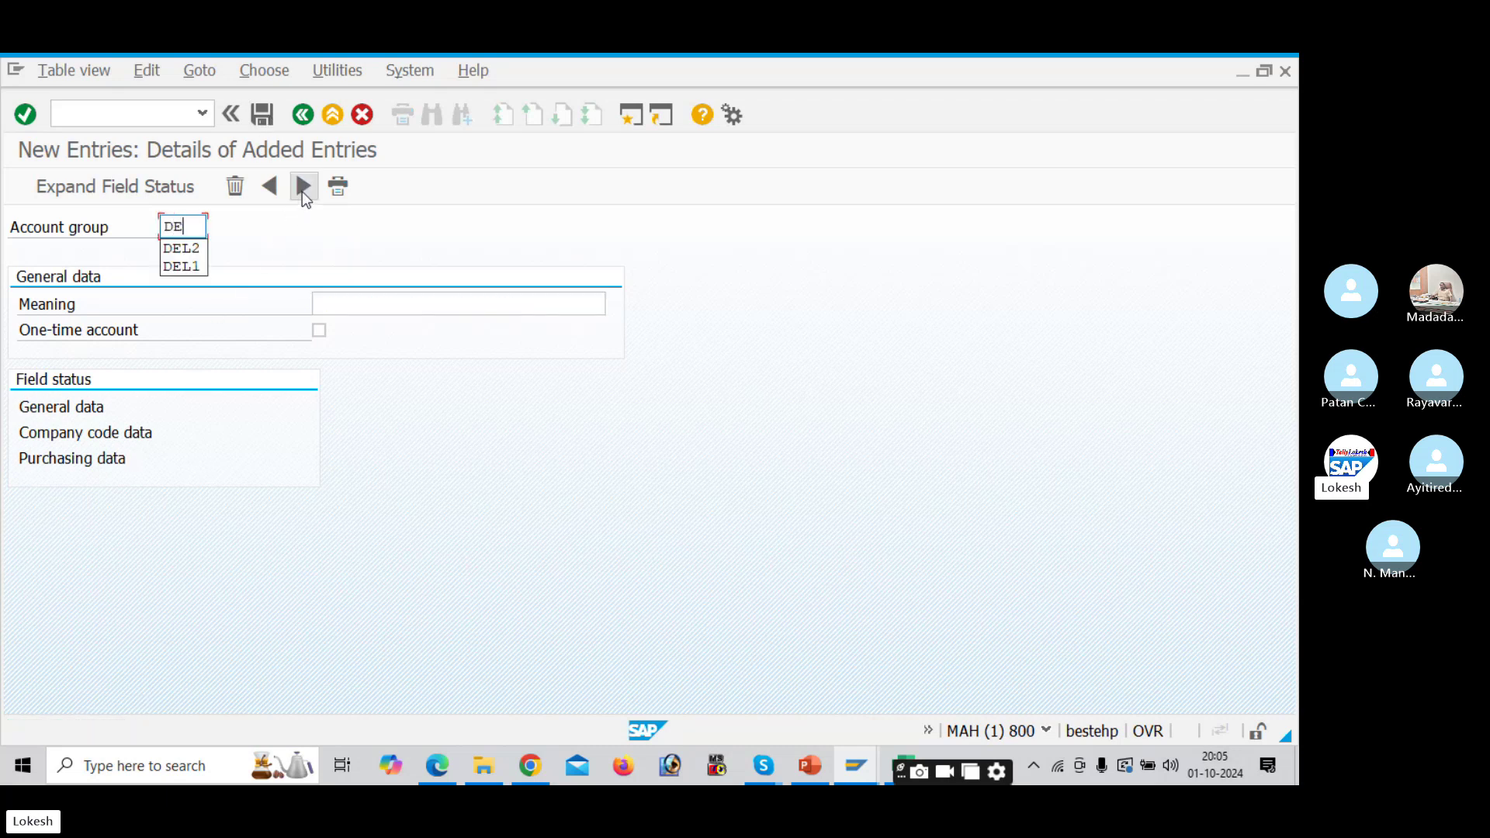
{"action": "type", "text": "L3"}
{"action": "key", "text": "Tab"}
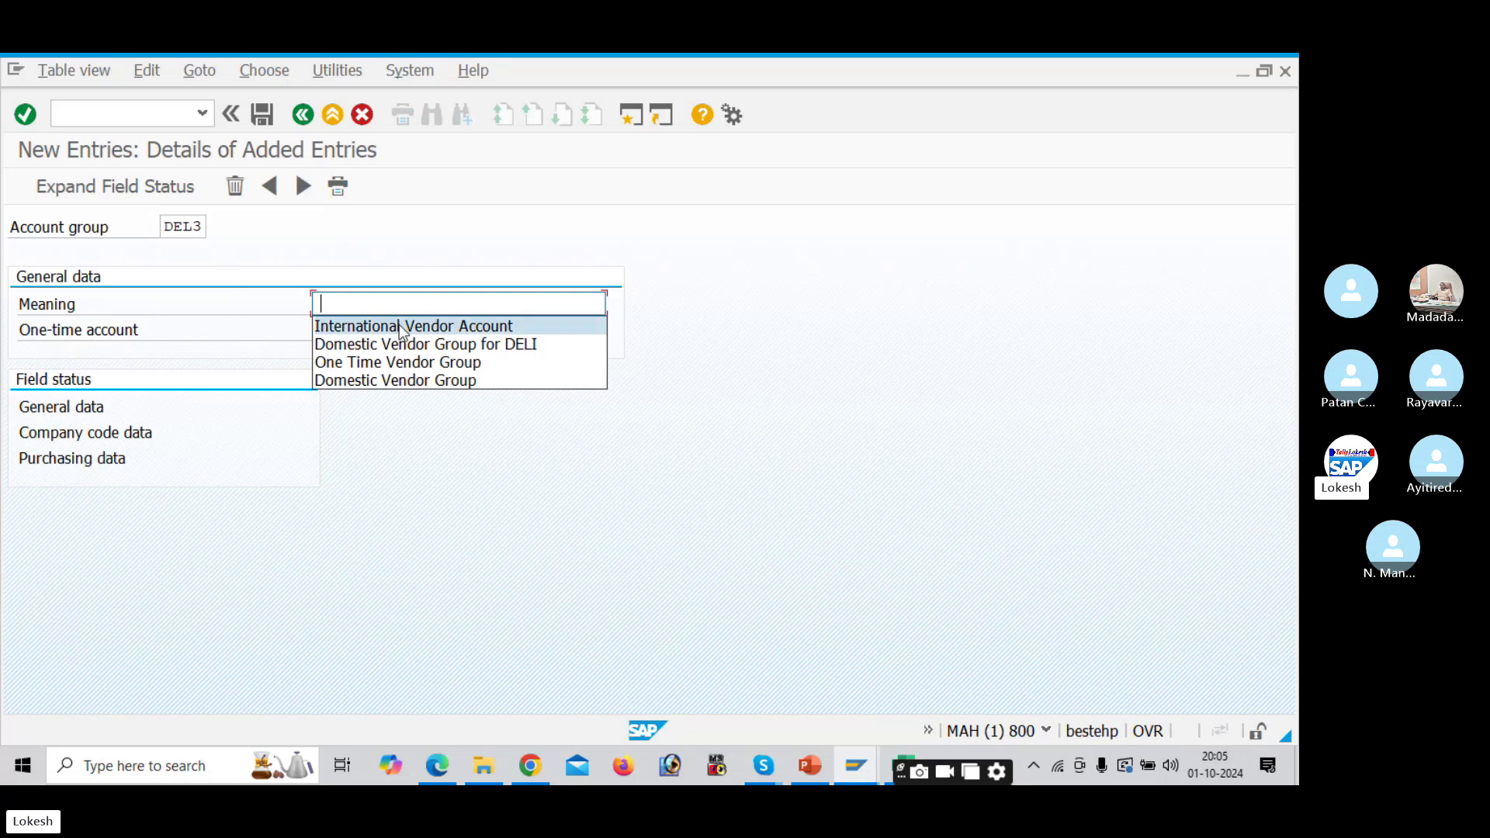
{"action": "left_click", "coordinate": [410, 362]}
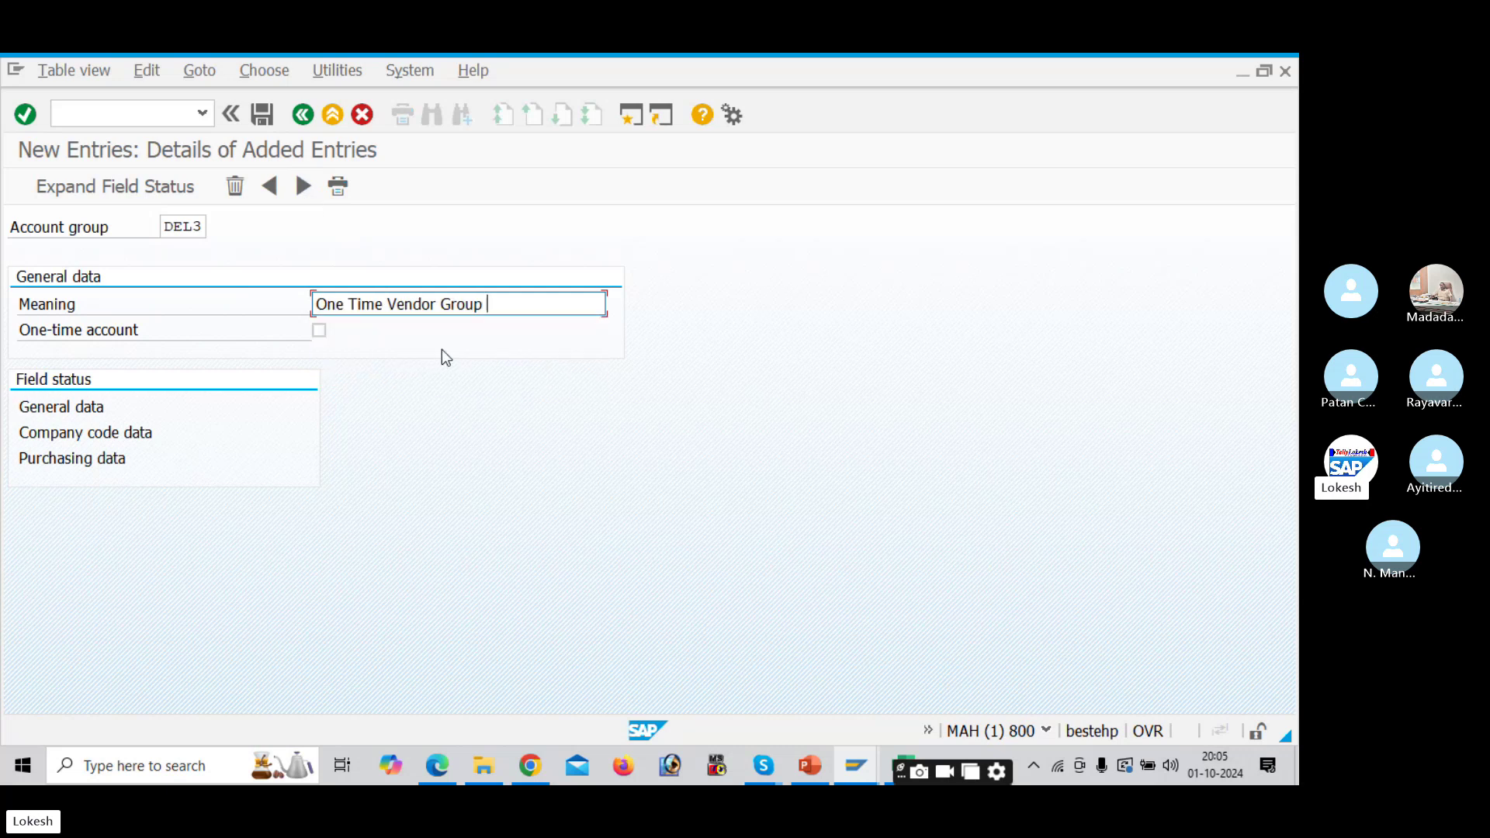
{"action": "type", "text": "DELI"}
{"action": "left_click", "coordinate": [319, 331]}
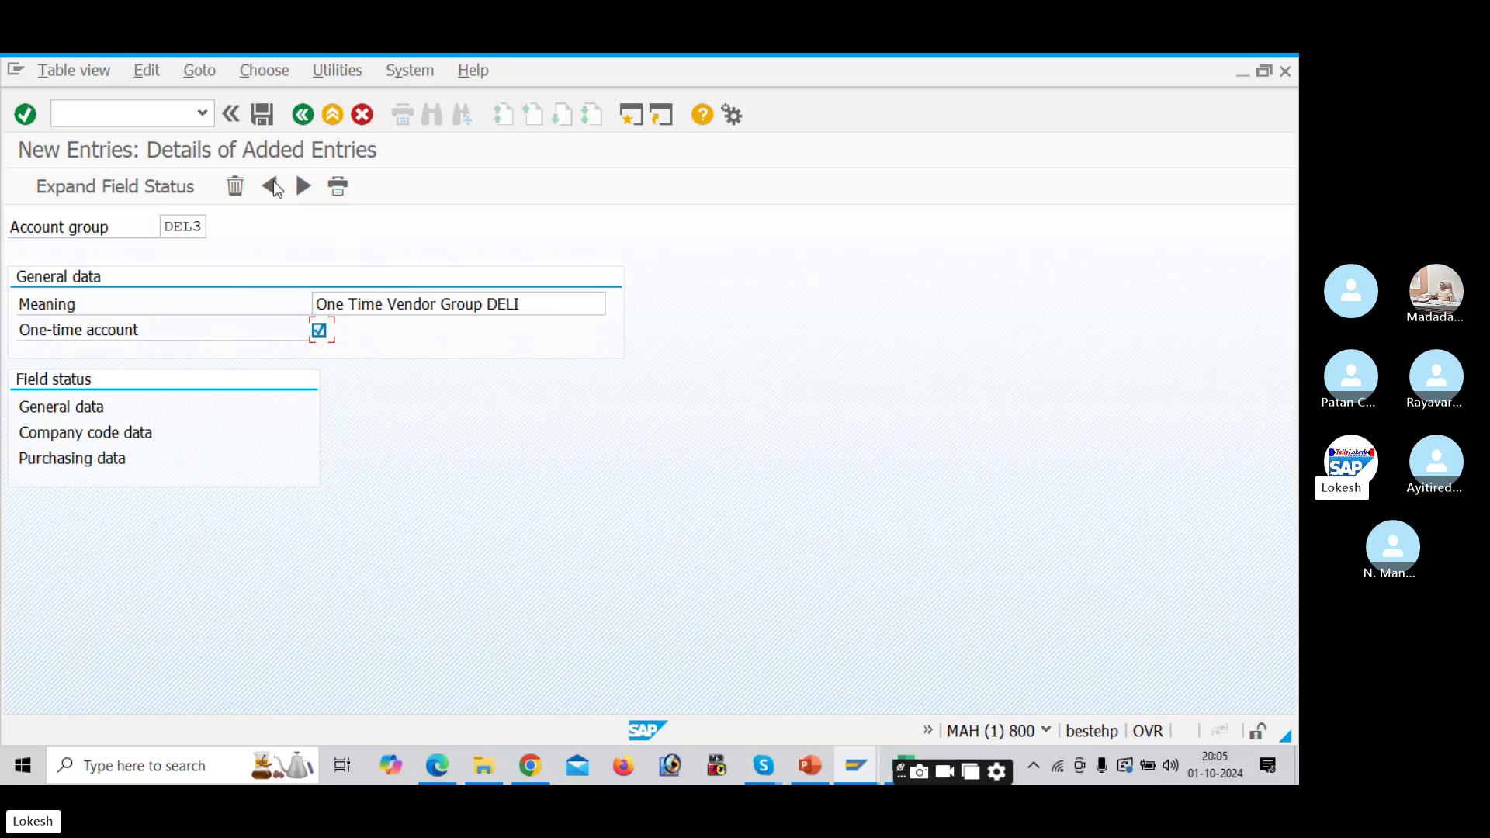
{"action": "left_click", "coordinate": [262, 117]}
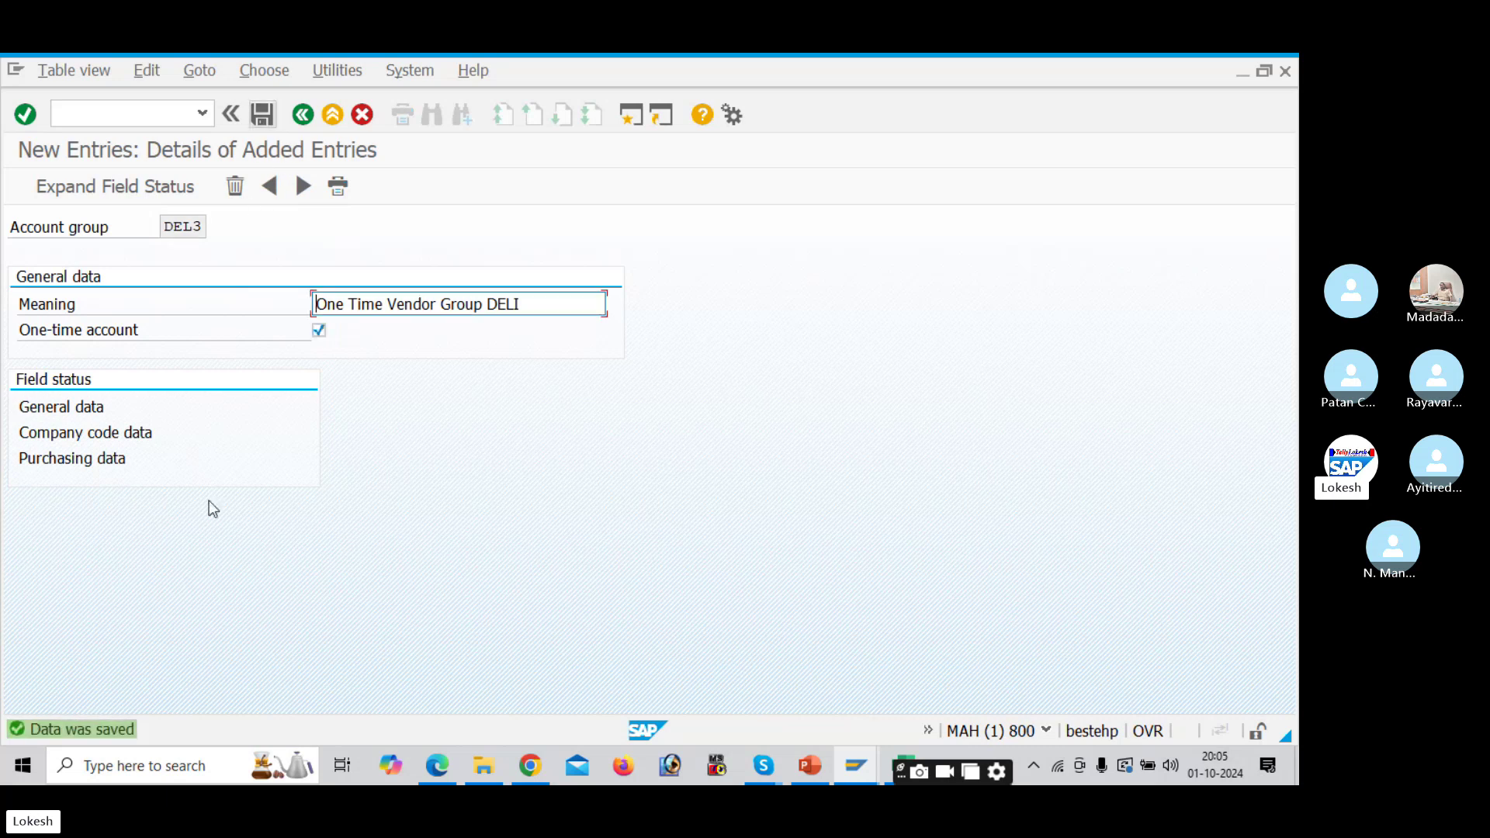
{"action": "left_click", "coordinate": [903, 757]}
Step: Enter DEL1, DEL2 and DEL3 in cells D4:D6 beside the three vendor groups
{"action": "left_click", "coordinate": [687, 370]}
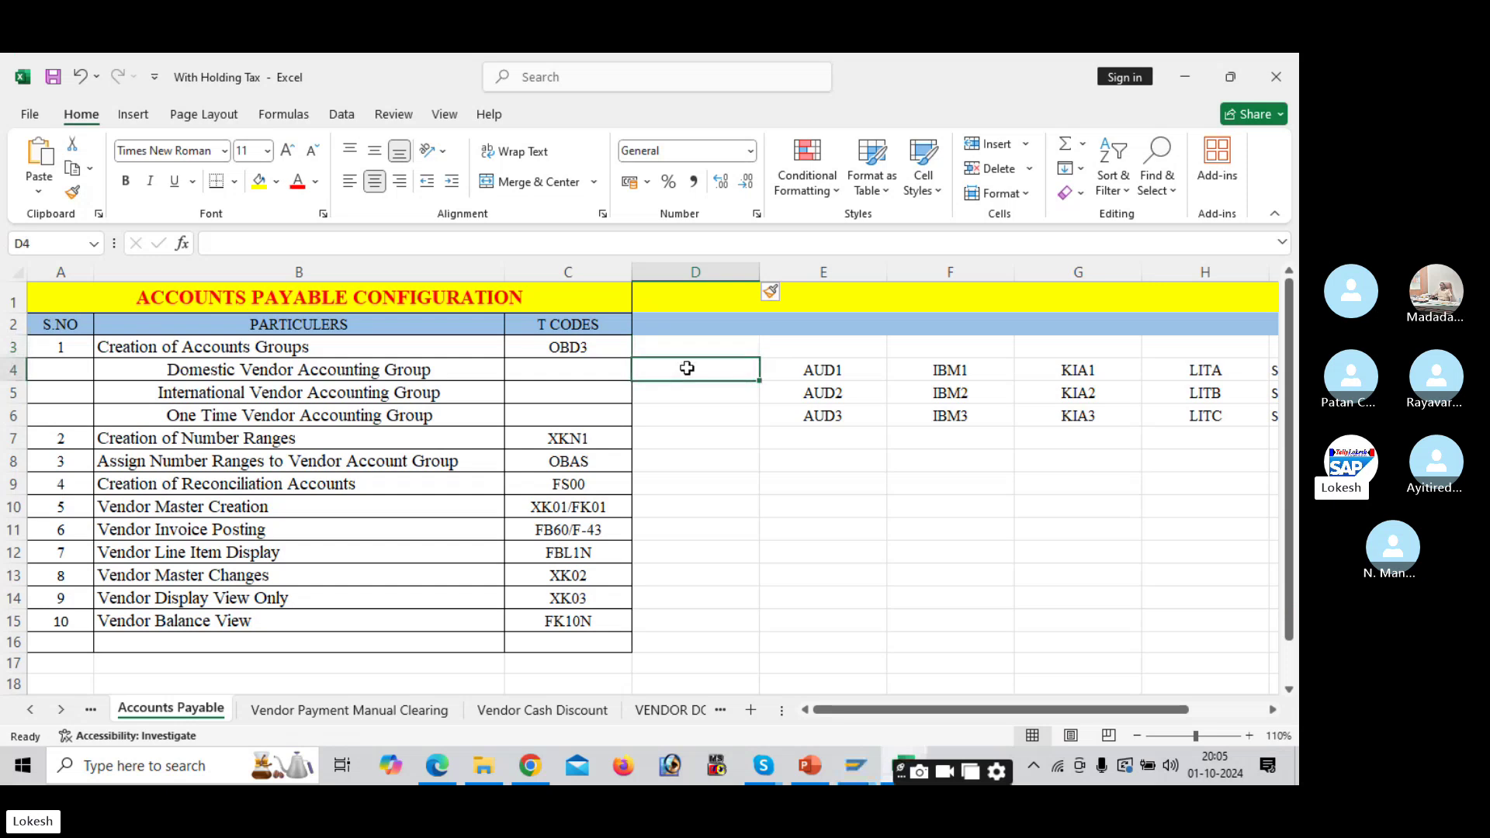
{"action": "type", "text": "DEL1"}
{"action": "key", "text": "Return"}
{"action": "type", "text": "DE"}
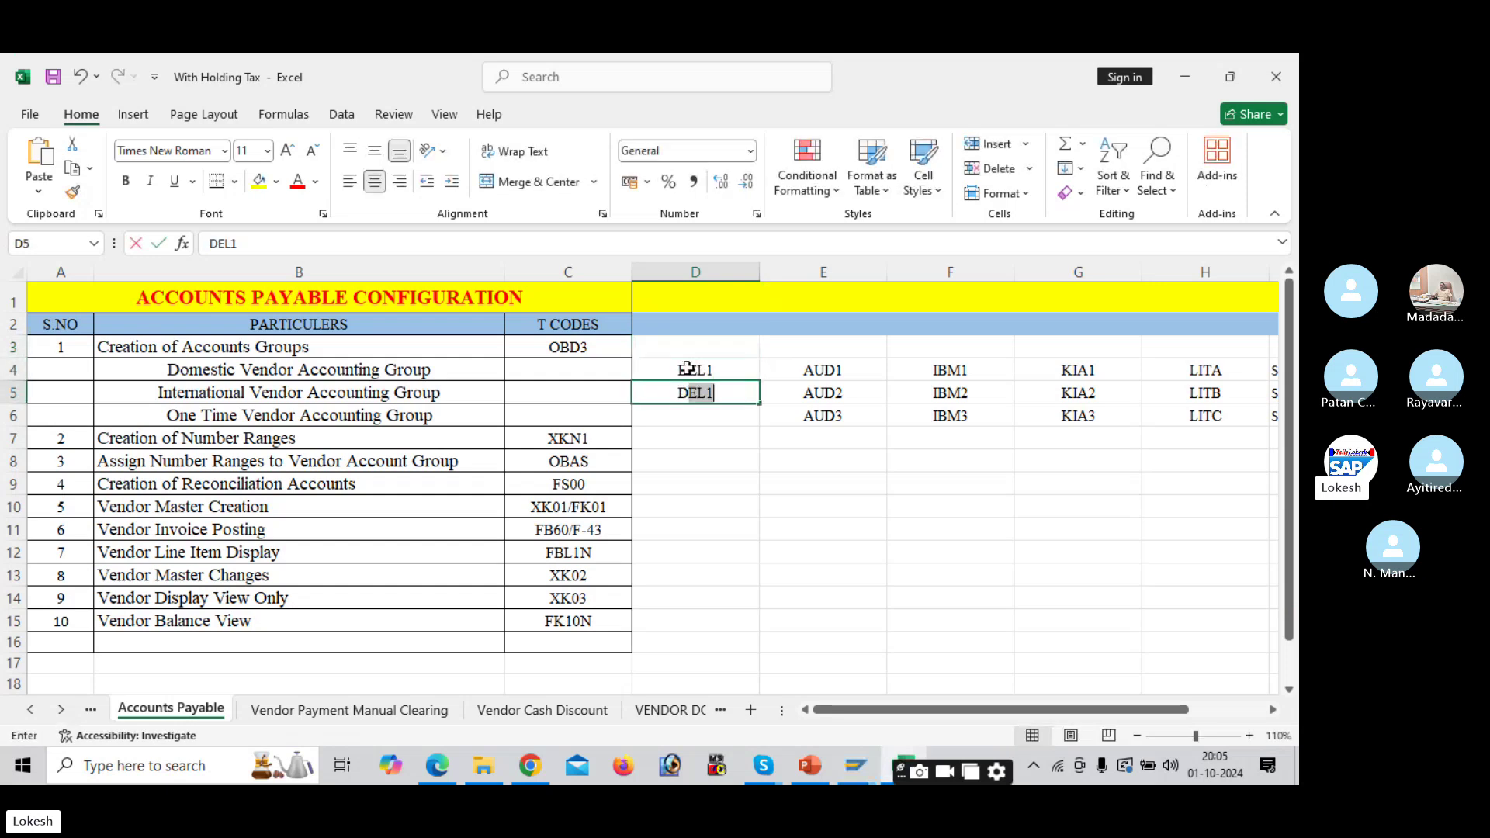
{"action": "type", "text": "L2"}
{"action": "key", "text": "Return"}
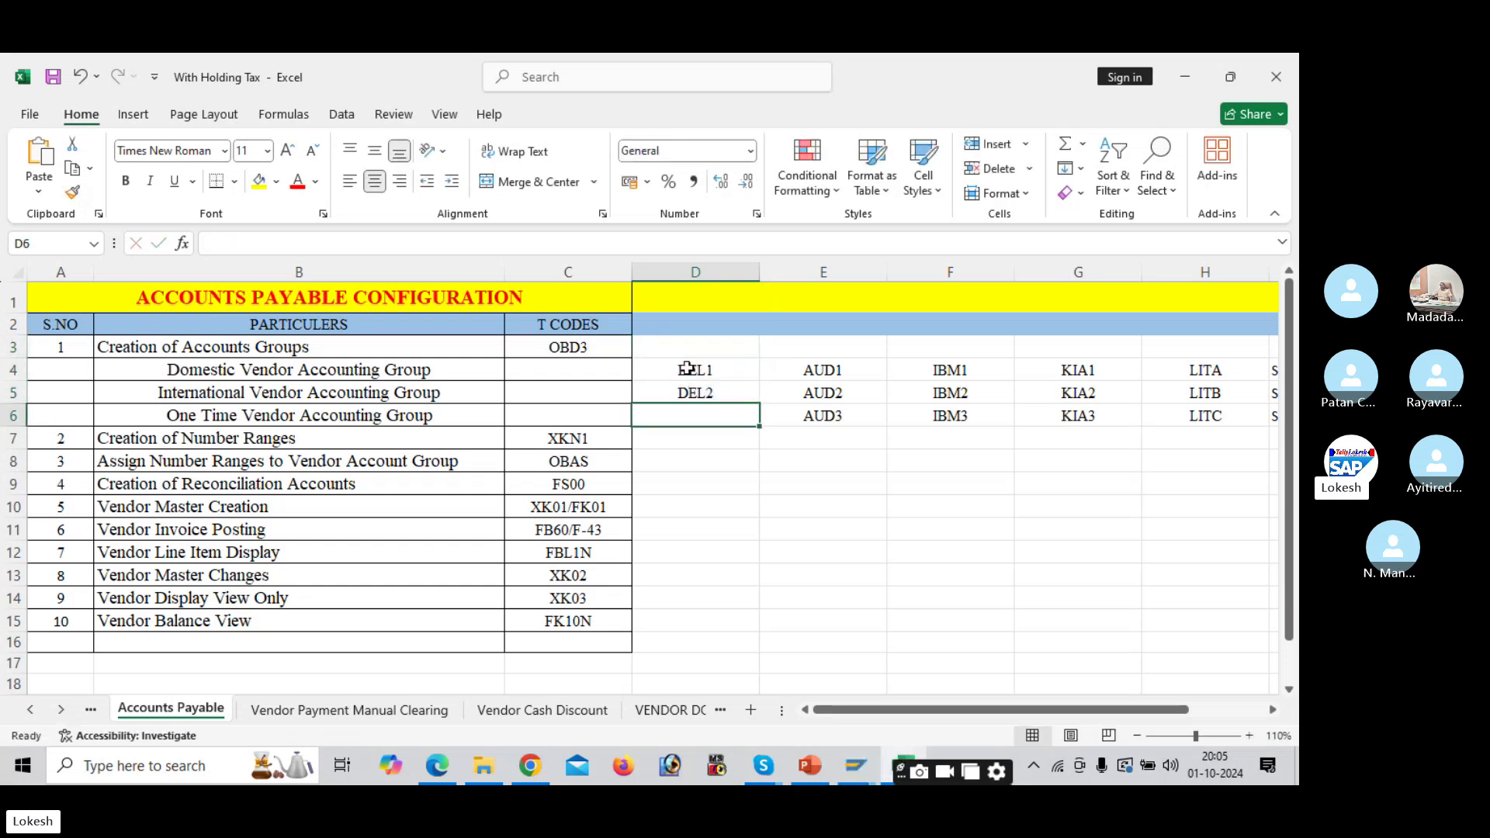
{"action": "type", "text": "DEL3"}
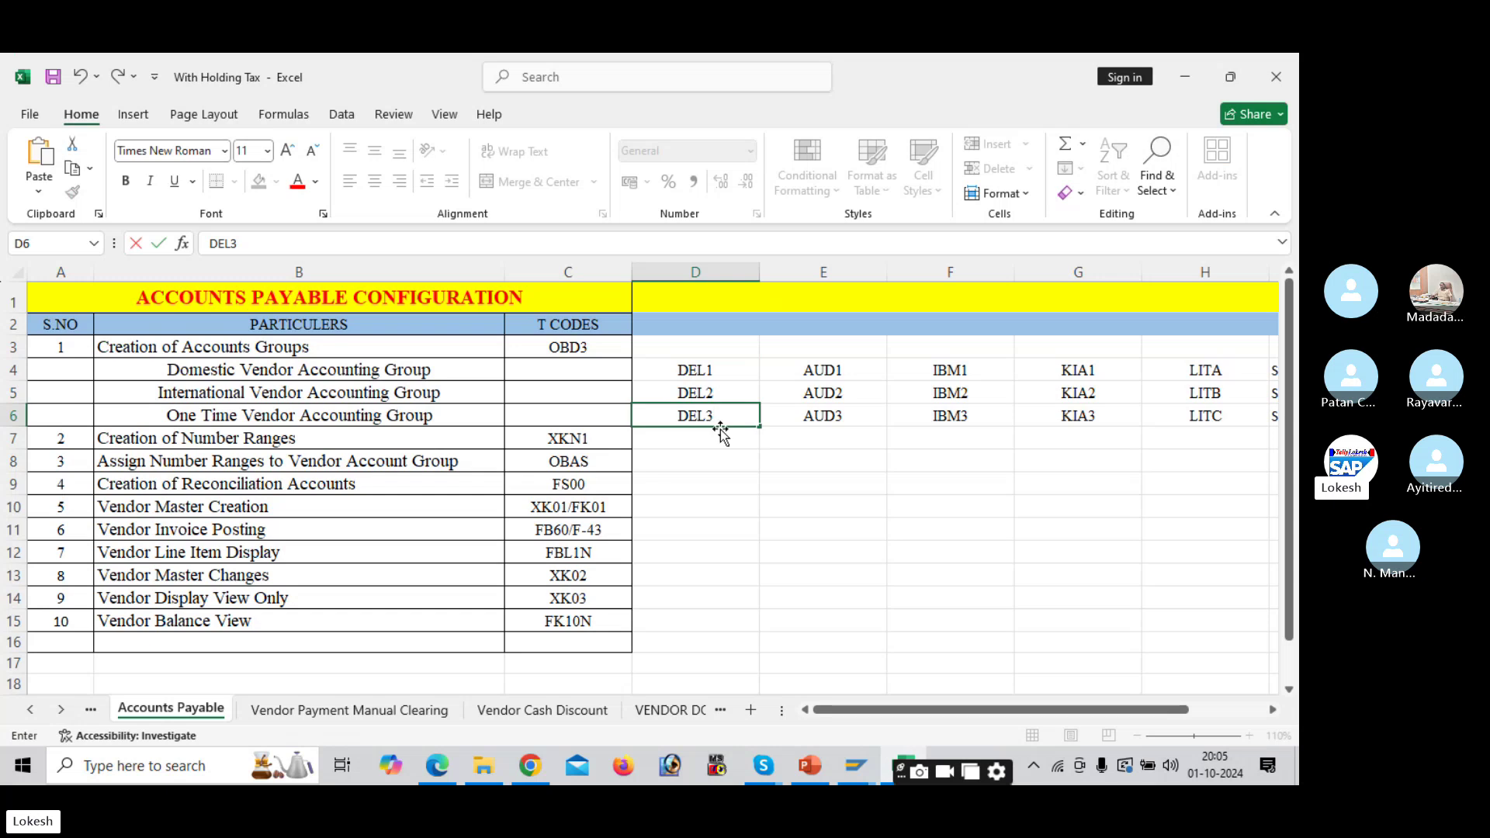
{"action": "left_click", "coordinate": [722, 433]}
{"action": "left_click_drag", "start_coordinate": [435, 368], "coordinate": [434, 419]}
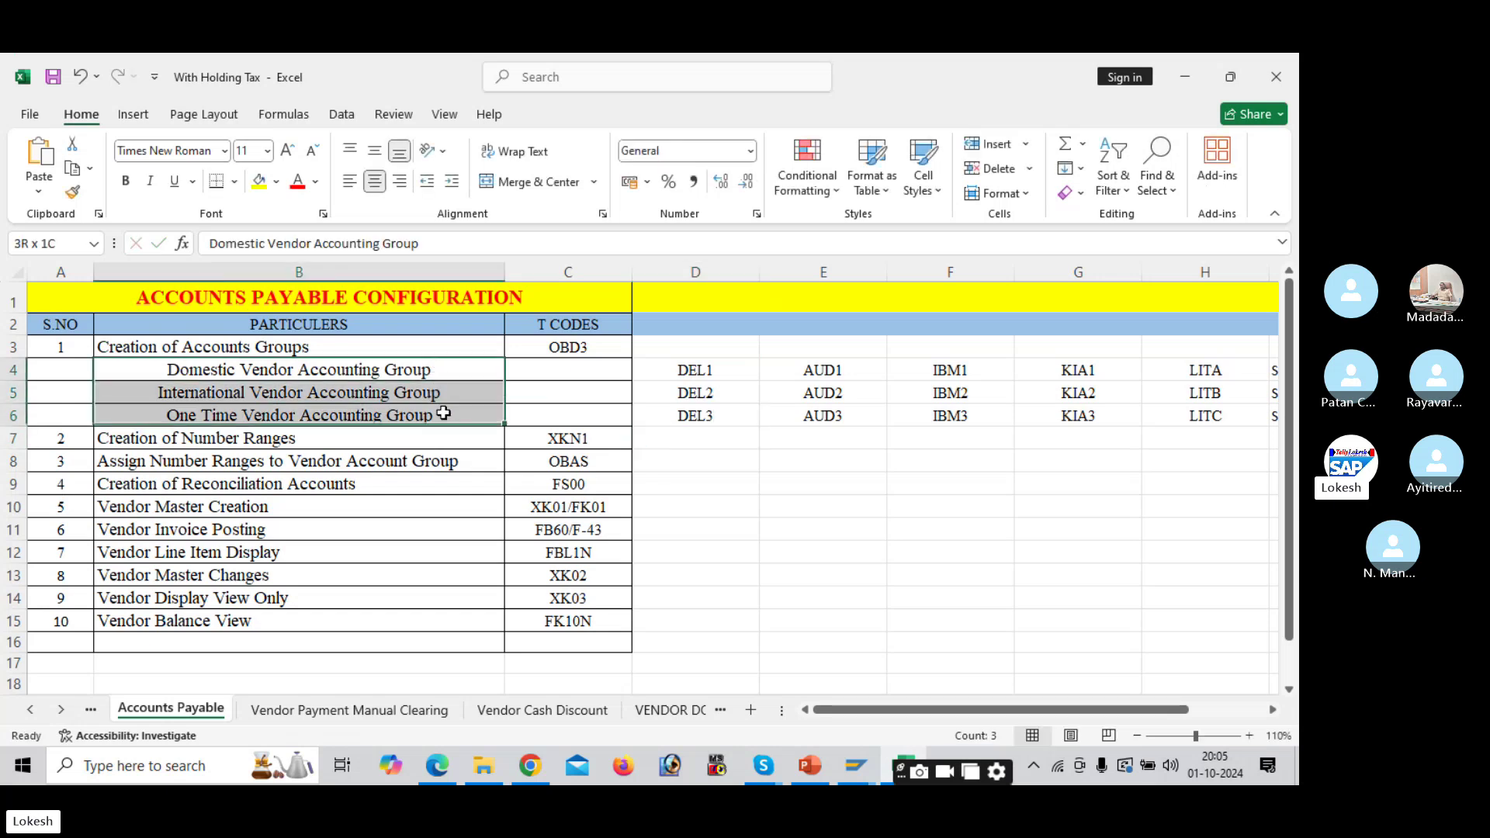
{"action": "left_click", "coordinate": [594, 443]}
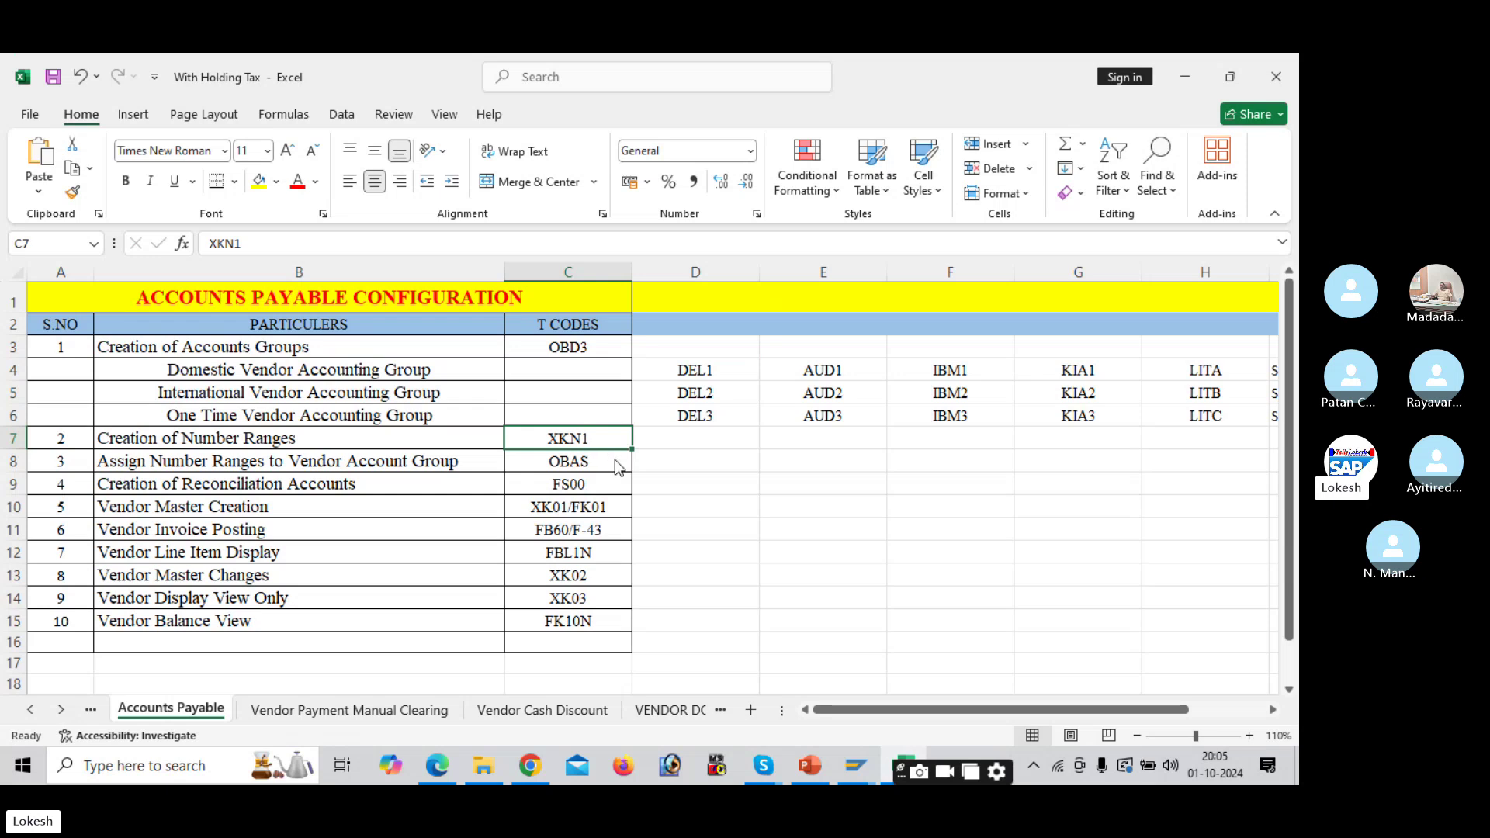
Step: Run /NXKN1 and open the vendor number range intervals in change mode
{"action": "key", "text": "alt+Tab"}
{"action": "left_click", "coordinate": [156, 123]}
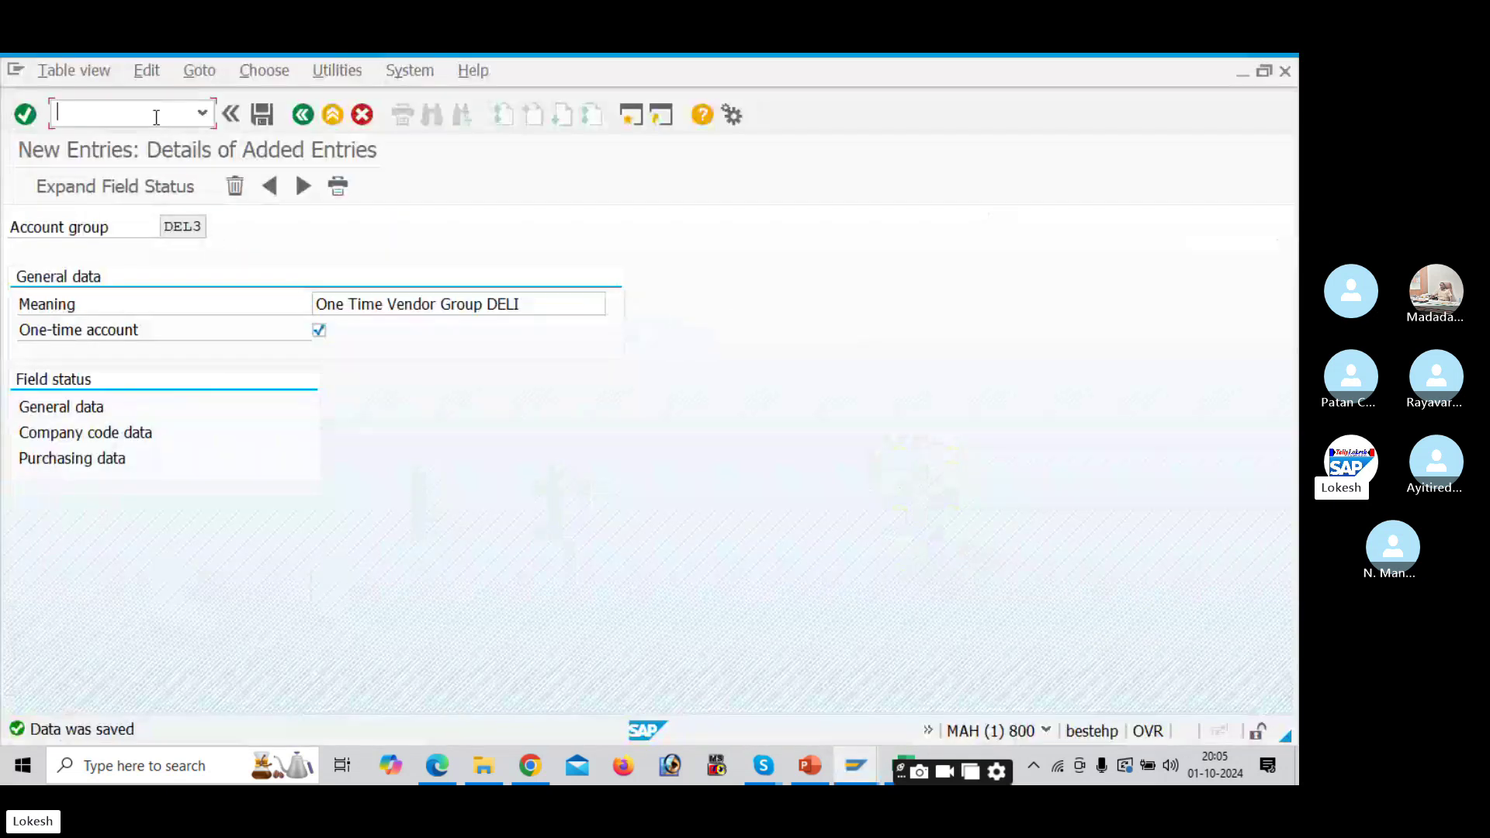
{"action": "type", "text": "/NXKN1"}
{"action": "key", "text": "Return"}
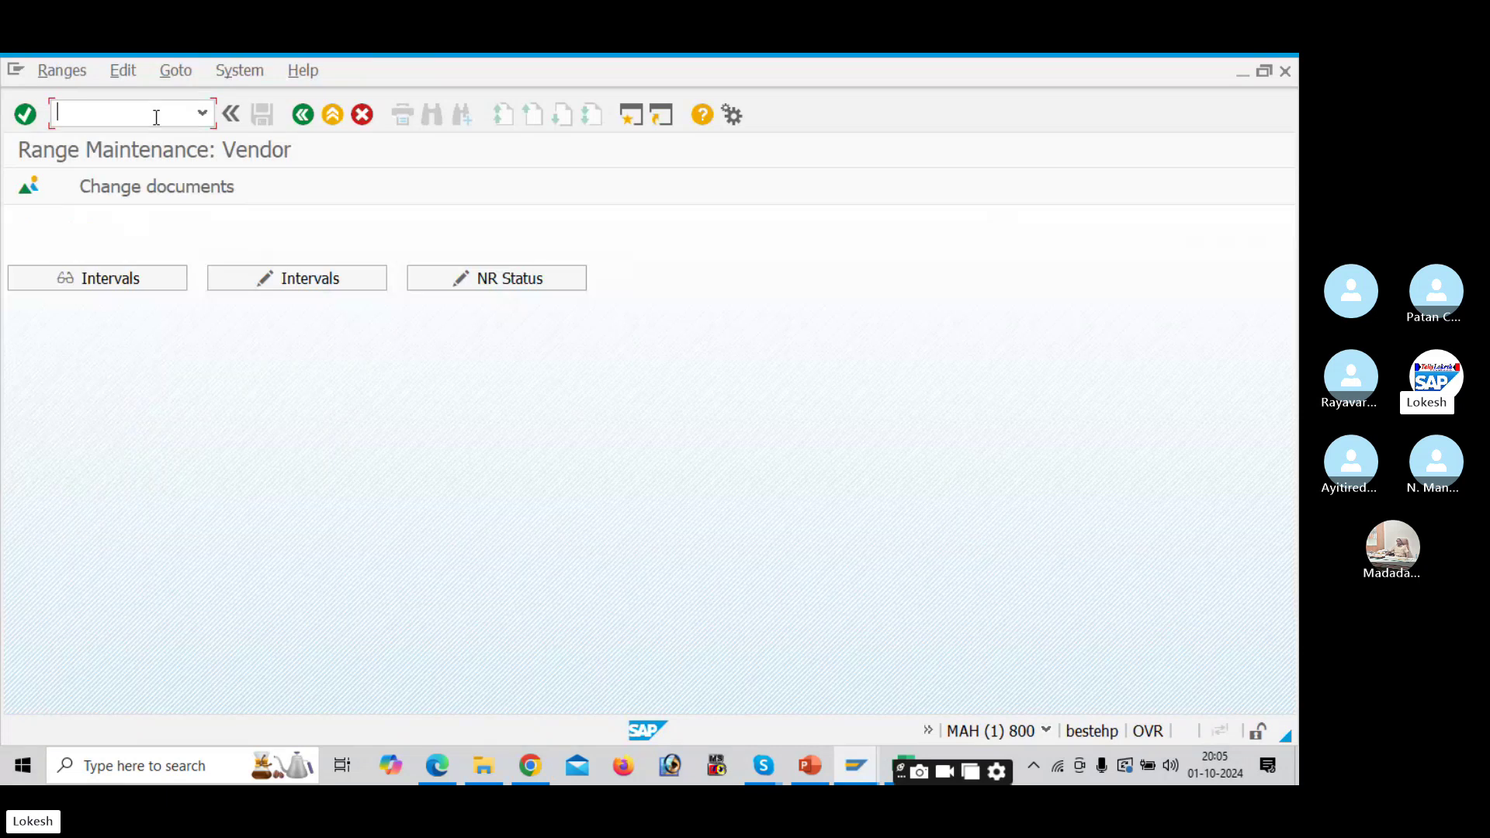
{"action": "left_click", "coordinate": [315, 278]}
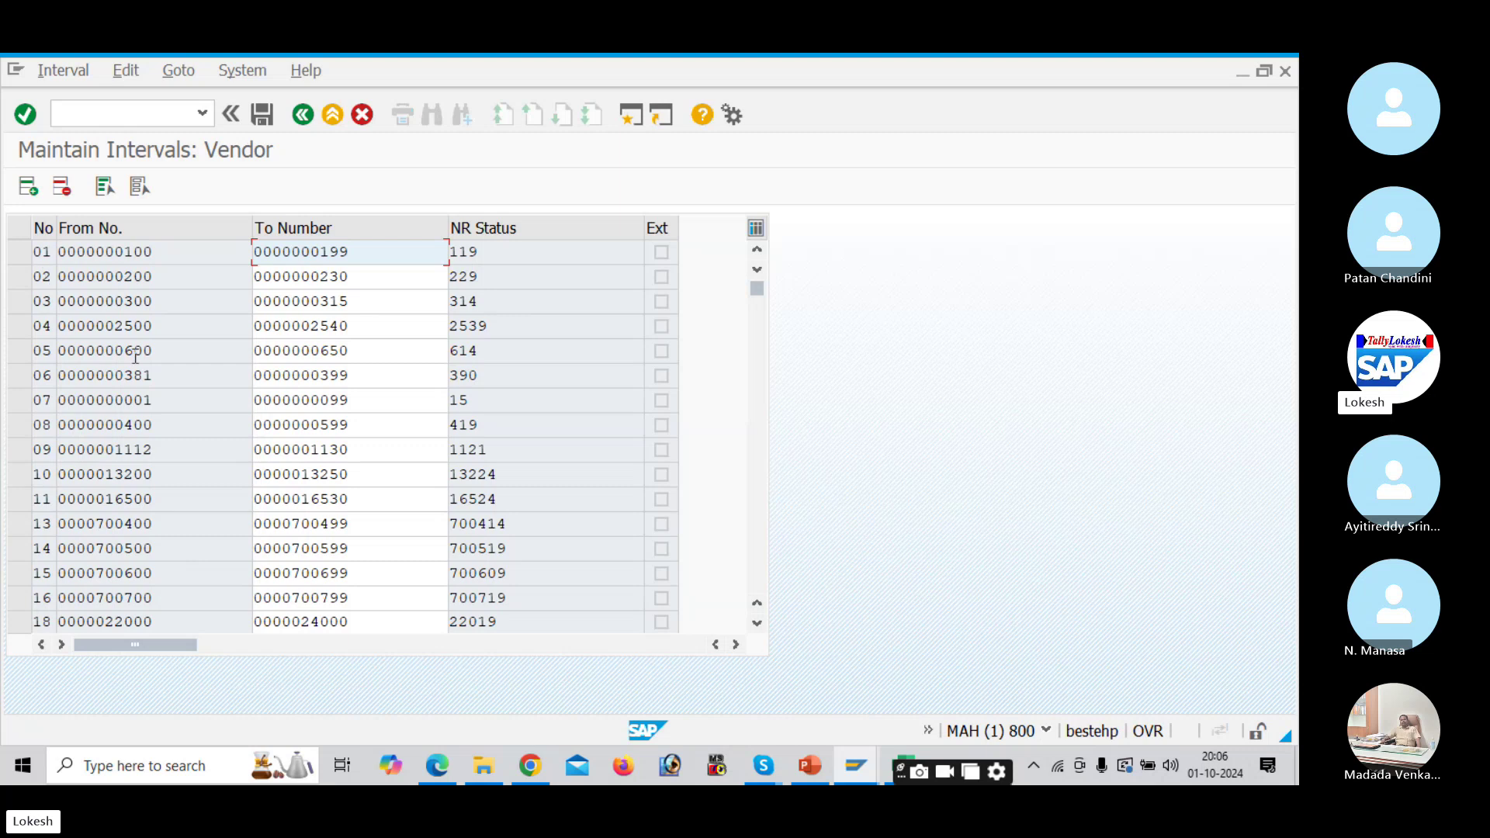
Step: Inspect the start, end and current numbers of intervals 01 through 04
{"action": "left_click", "coordinate": [43, 253]}
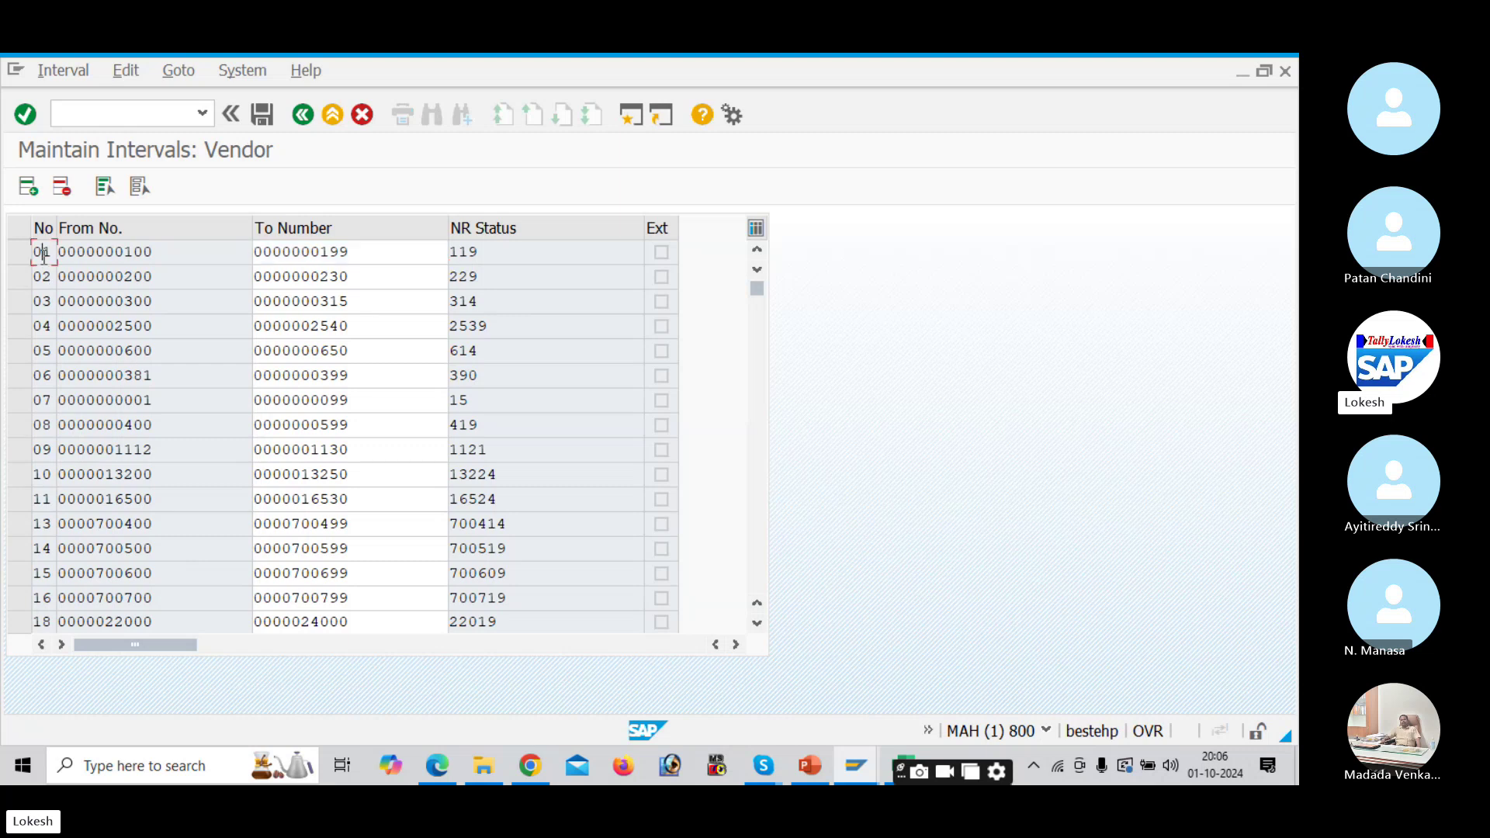
{"action": "left_click", "coordinate": [350, 255]}
{"action": "left_click_drag", "start_coordinate": [485, 257], "coordinate": [451, 254]}
{"action": "left_click", "coordinate": [163, 280]}
{"action": "left_click", "coordinate": [349, 280]}
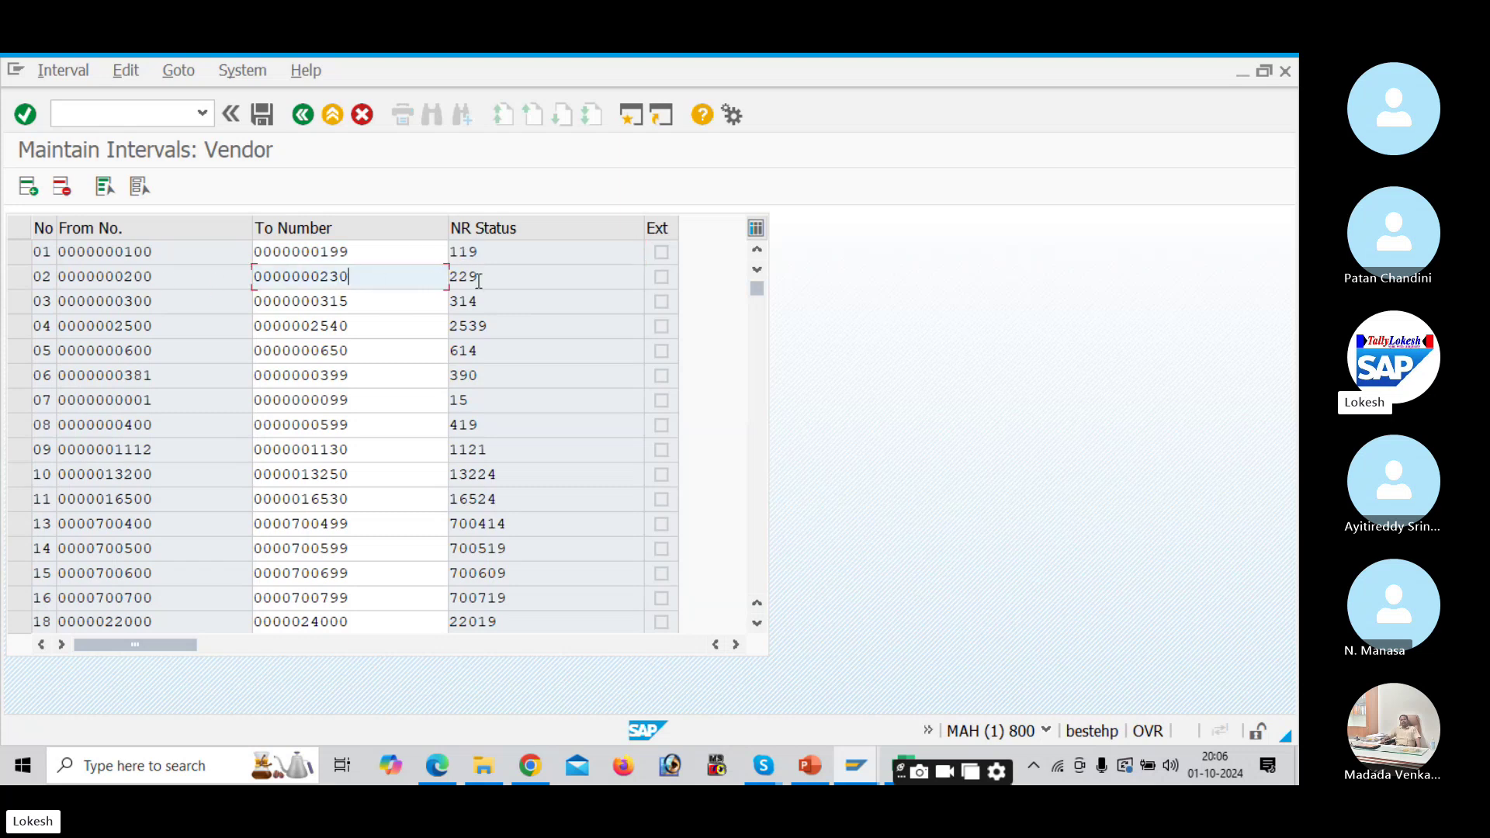
{"action": "left_click_drag", "start_coordinate": [479, 281], "coordinate": [449, 279]}
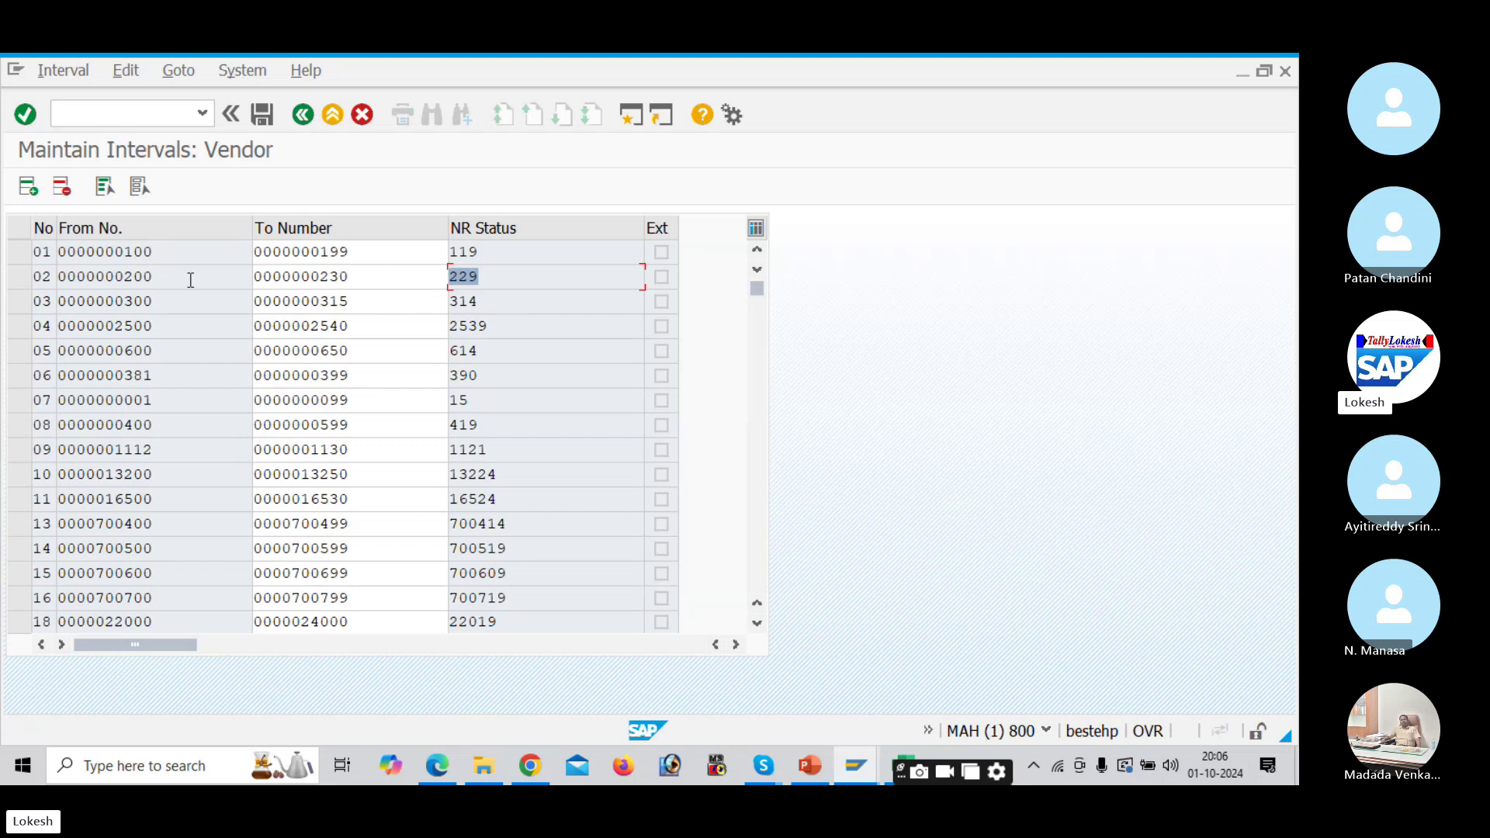
{"action": "left_click_drag", "start_coordinate": [154, 301], "coordinate": [122, 301]}
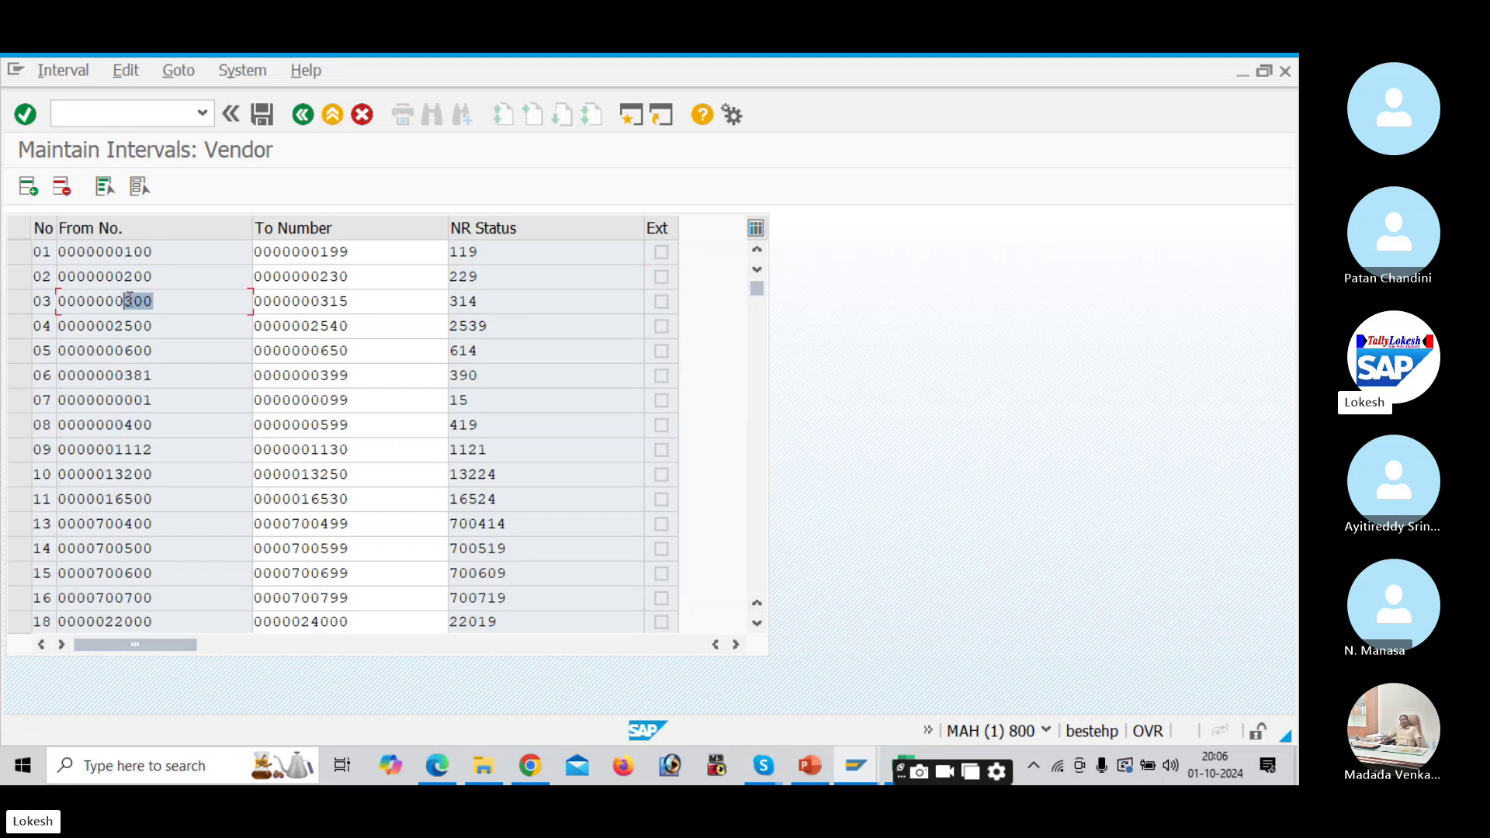
{"action": "left_click", "coordinate": [342, 300]}
{"action": "left_click_drag", "start_coordinate": [489, 303], "coordinate": [450, 303]}
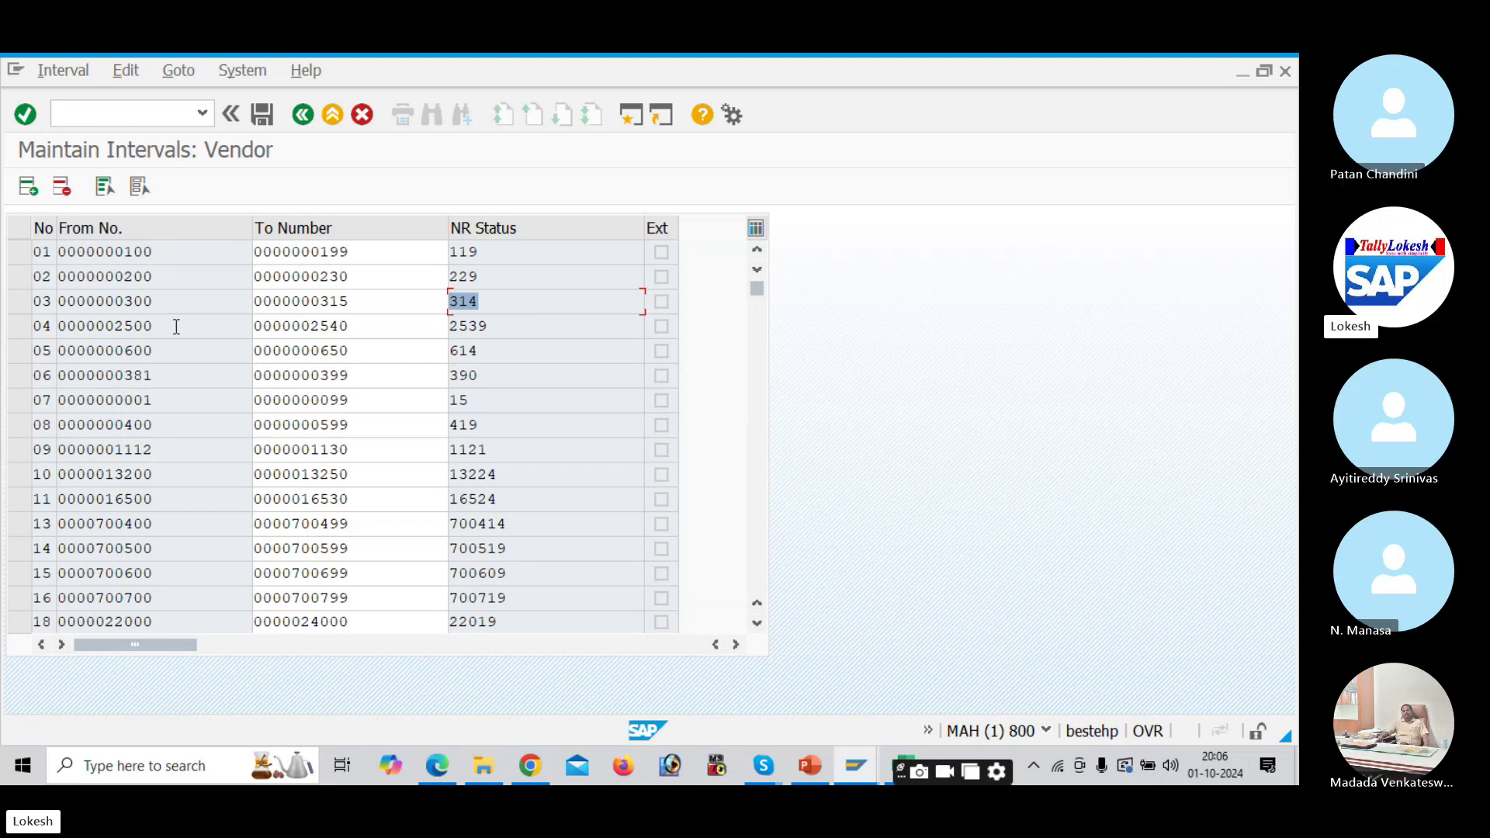
{"action": "left_click_drag", "start_coordinate": [162, 326], "coordinate": [132, 326]}
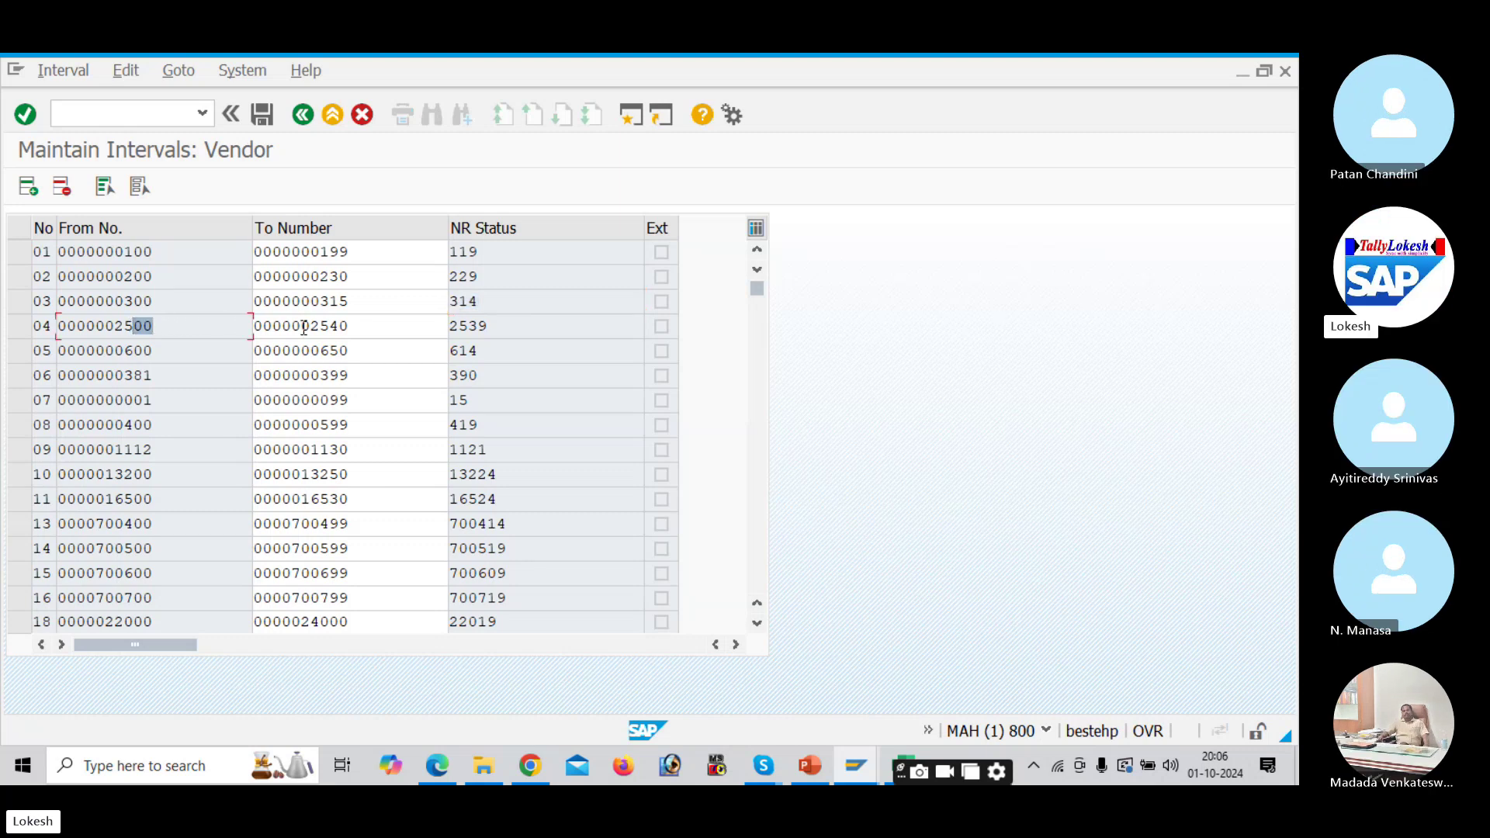
{"action": "left_click", "coordinate": [358, 331]}
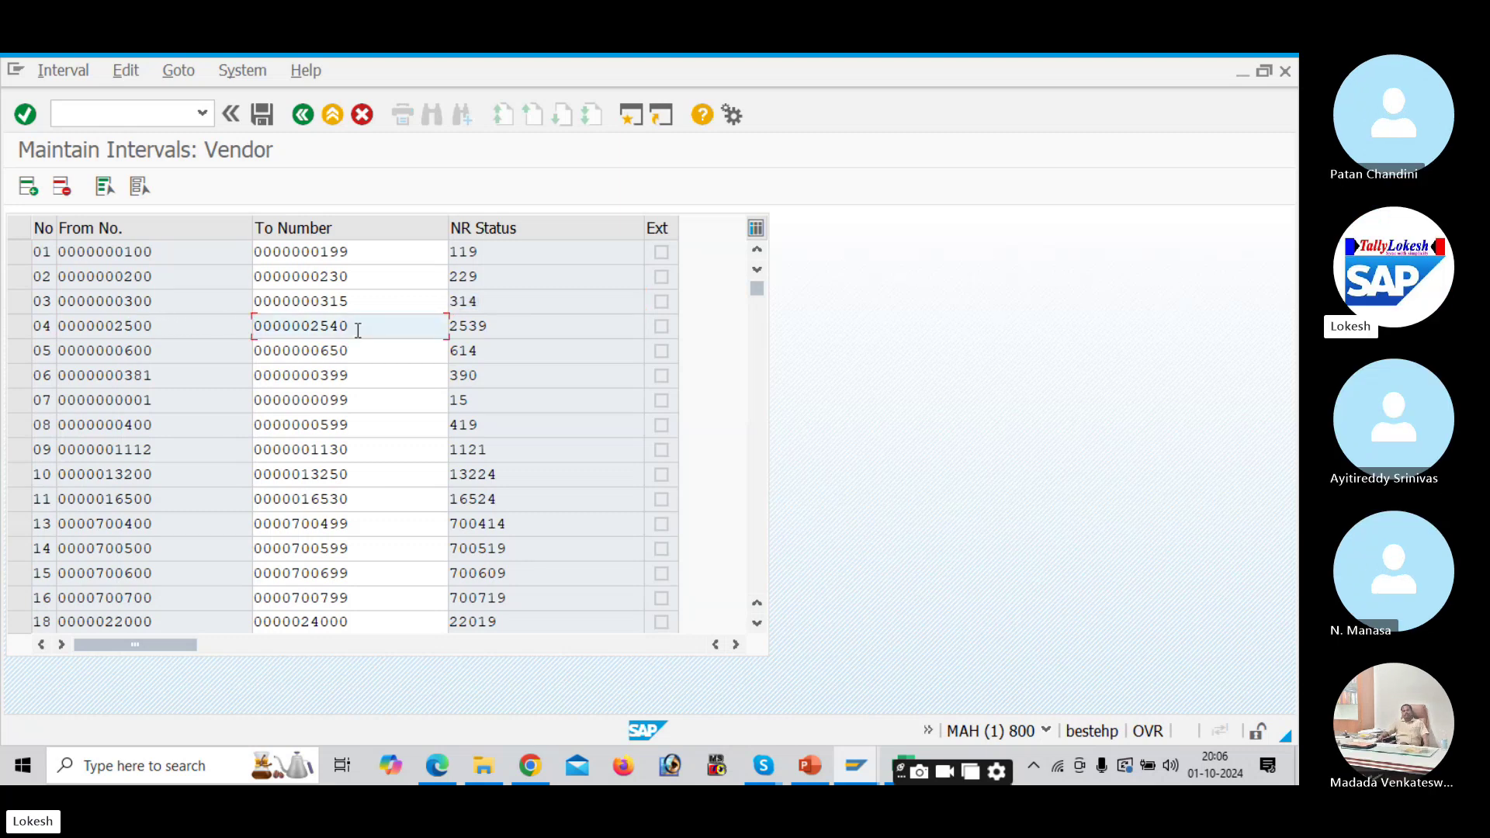
{"action": "left_click_drag", "start_coordinate": [505, 321], "coordinate": [422, 327]}
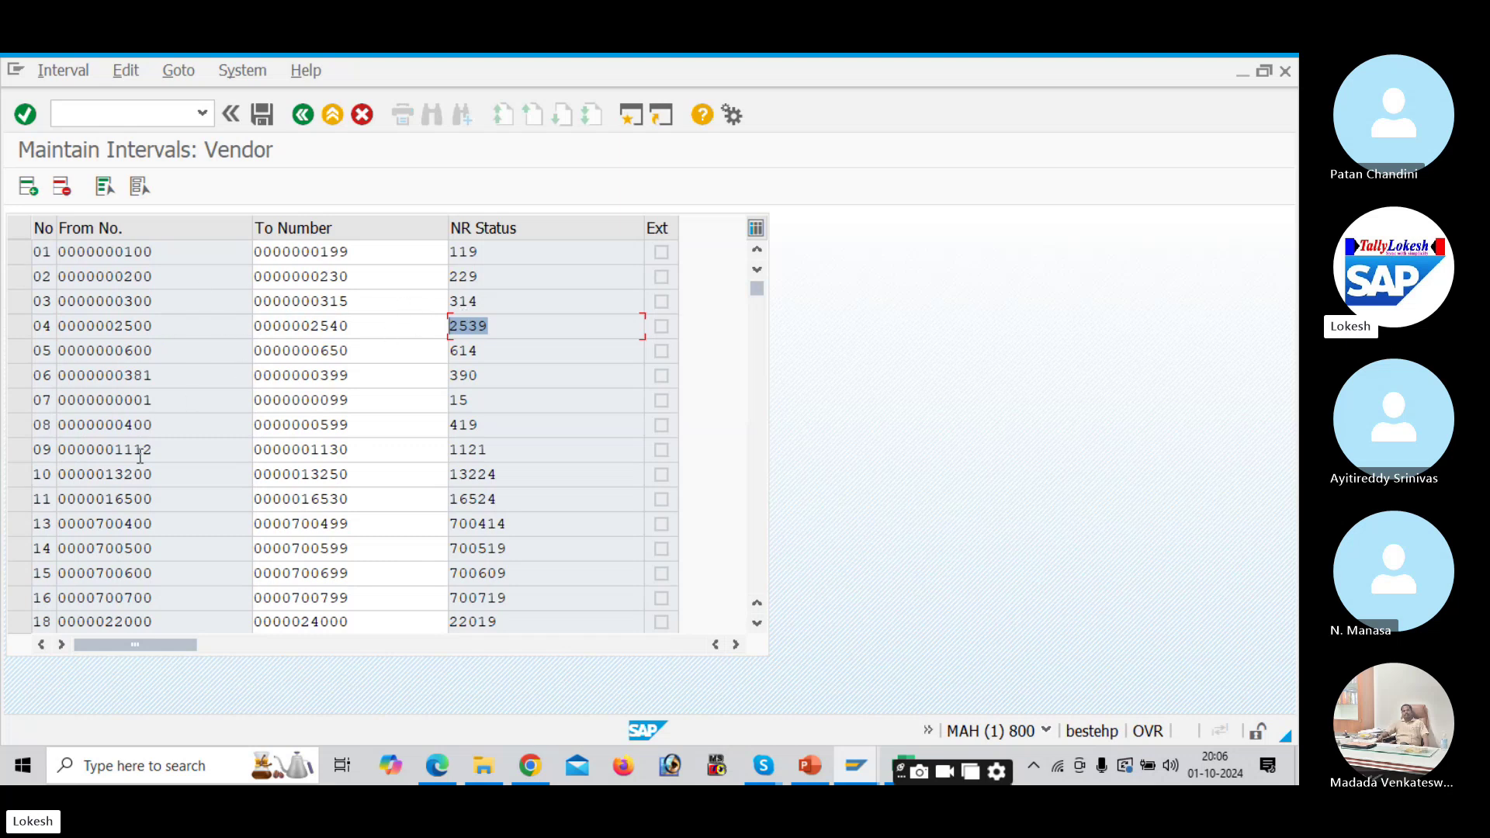
Step: Review intervals 13 to 18 further down, then open a second SAP session
{"action": "scroll", "coordinate": [139, 457], "scroll_direction": "down", "scroll_amount": 2}
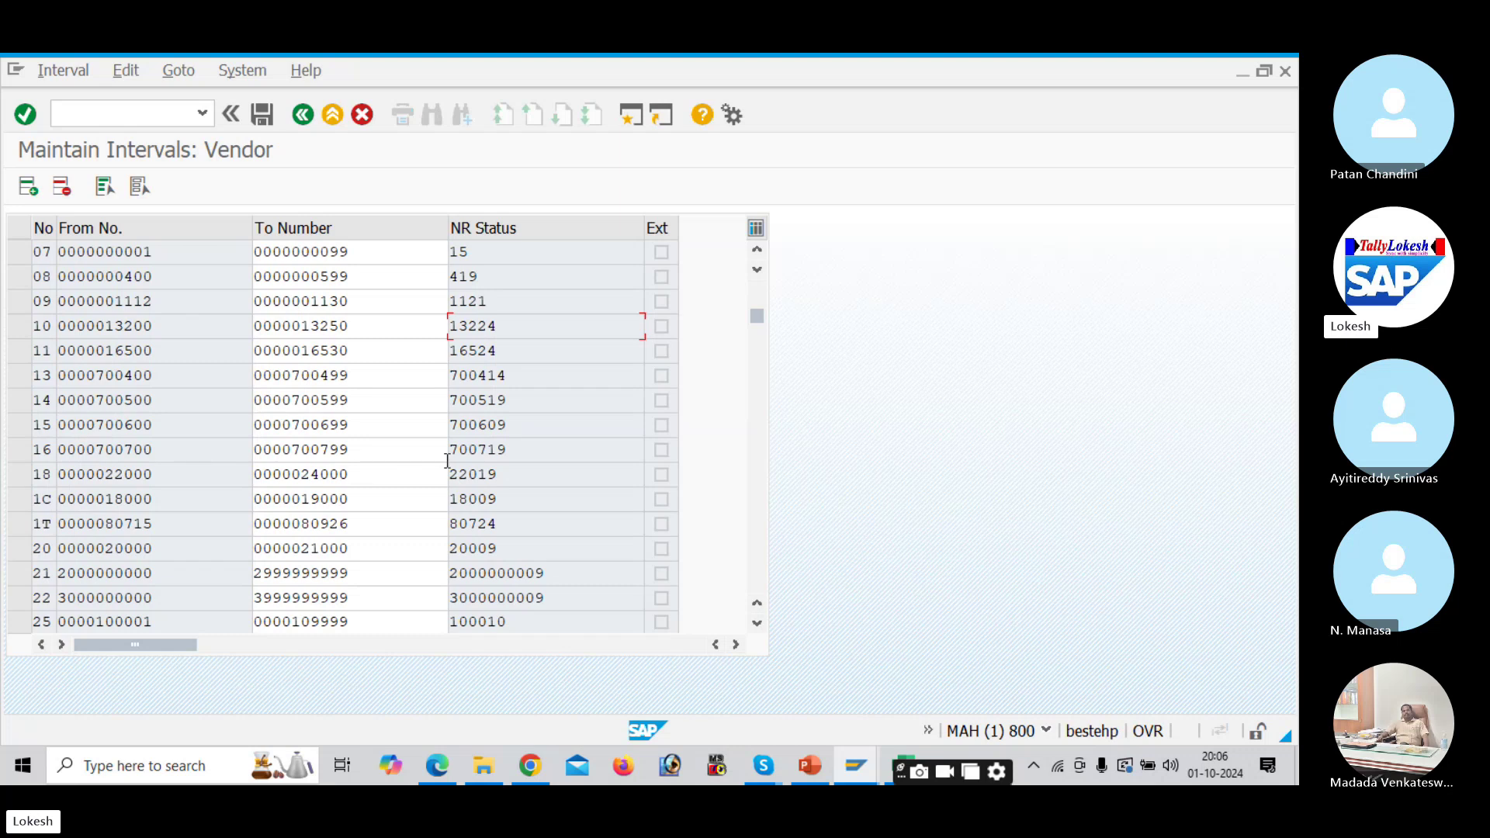
{"action": "left_click", "coordinate": [160, 451]}
{"action": "left_click", "coordinate": [362, 378]}
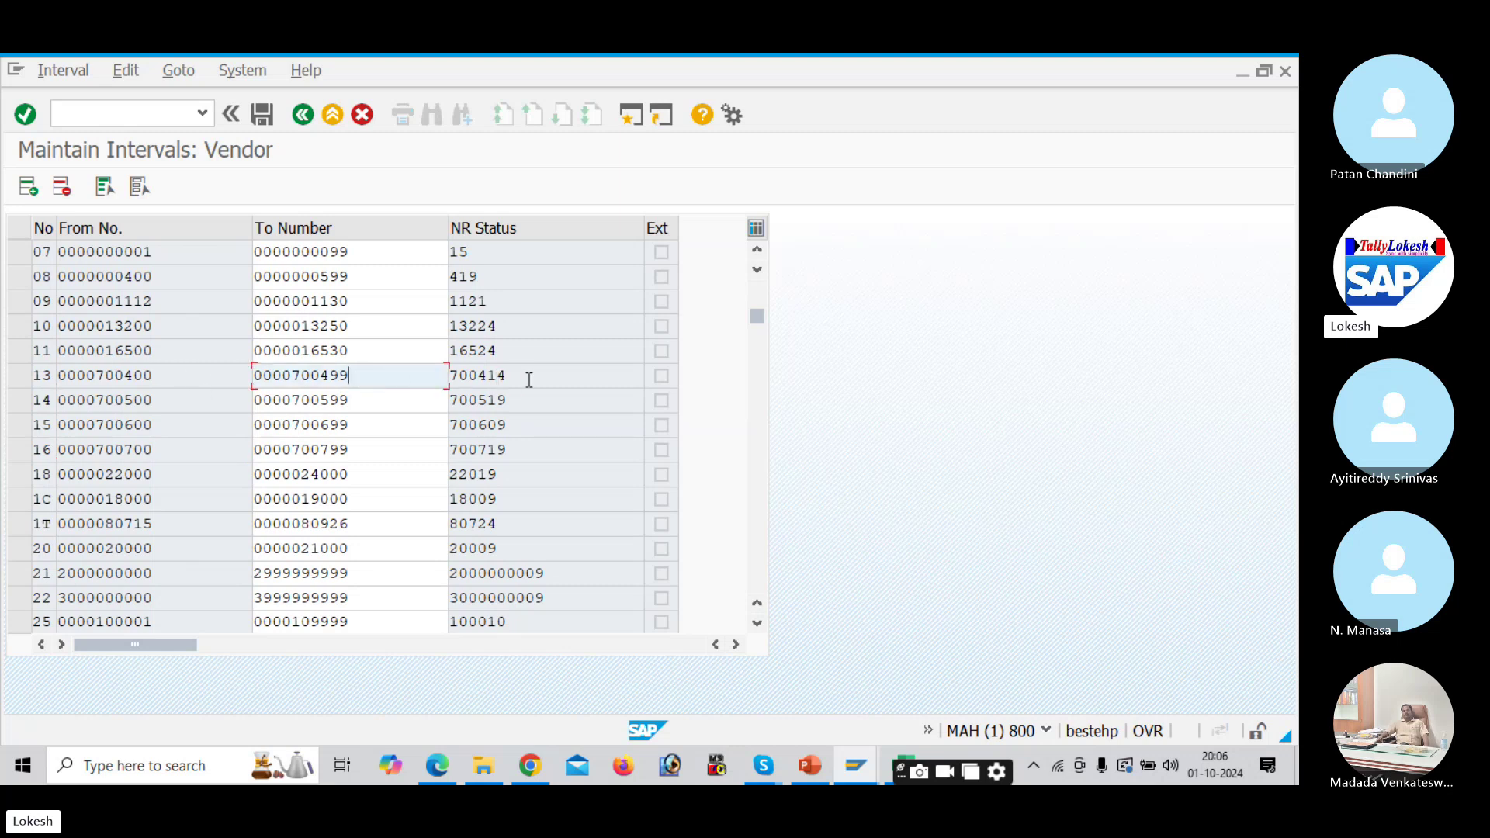
{"action": "left_click", "coordinate": [168, 407]}
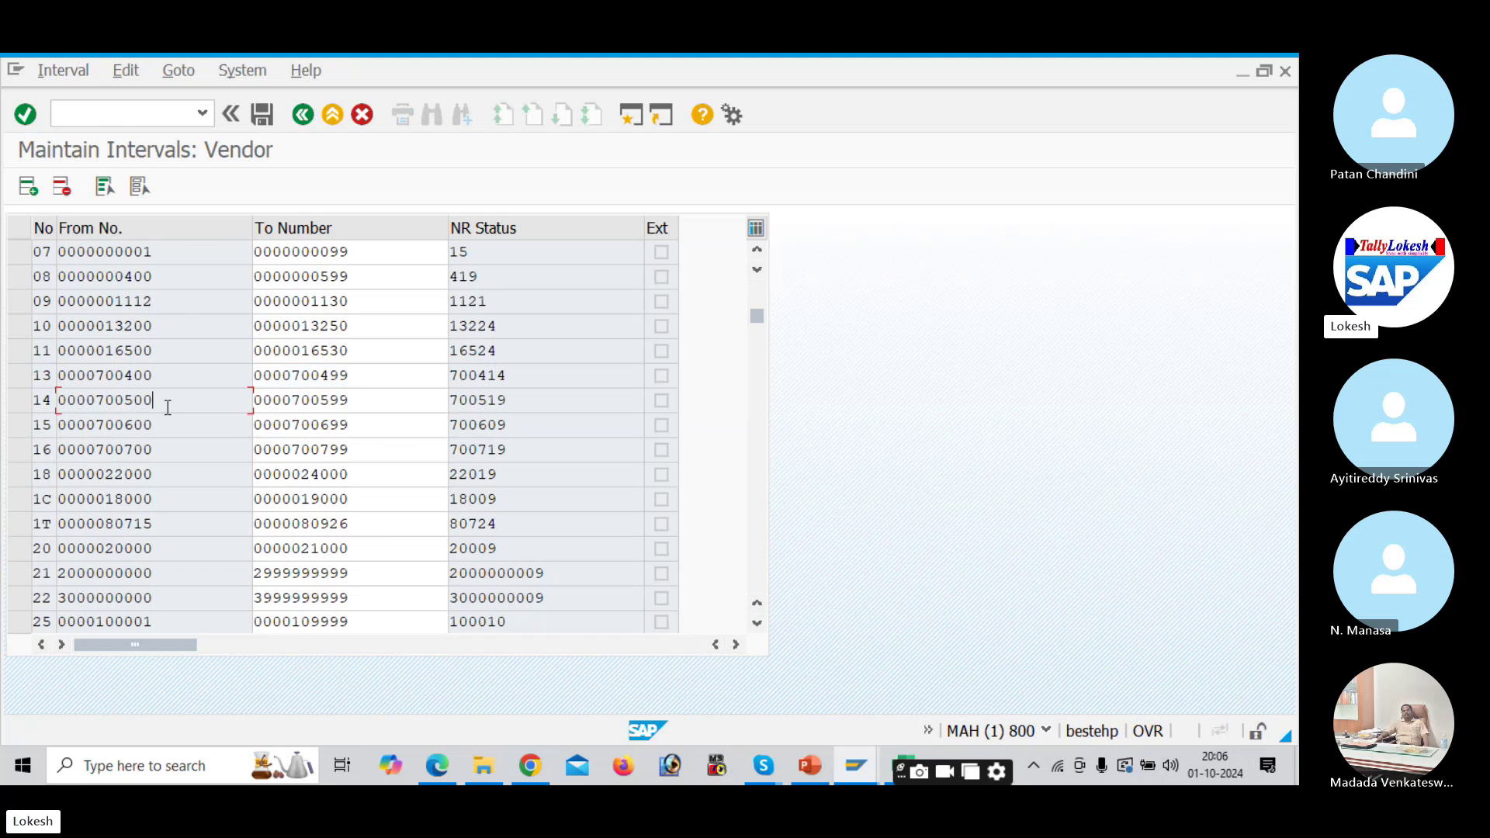
{"action": "left_click", "coordinate": [370, 402]}
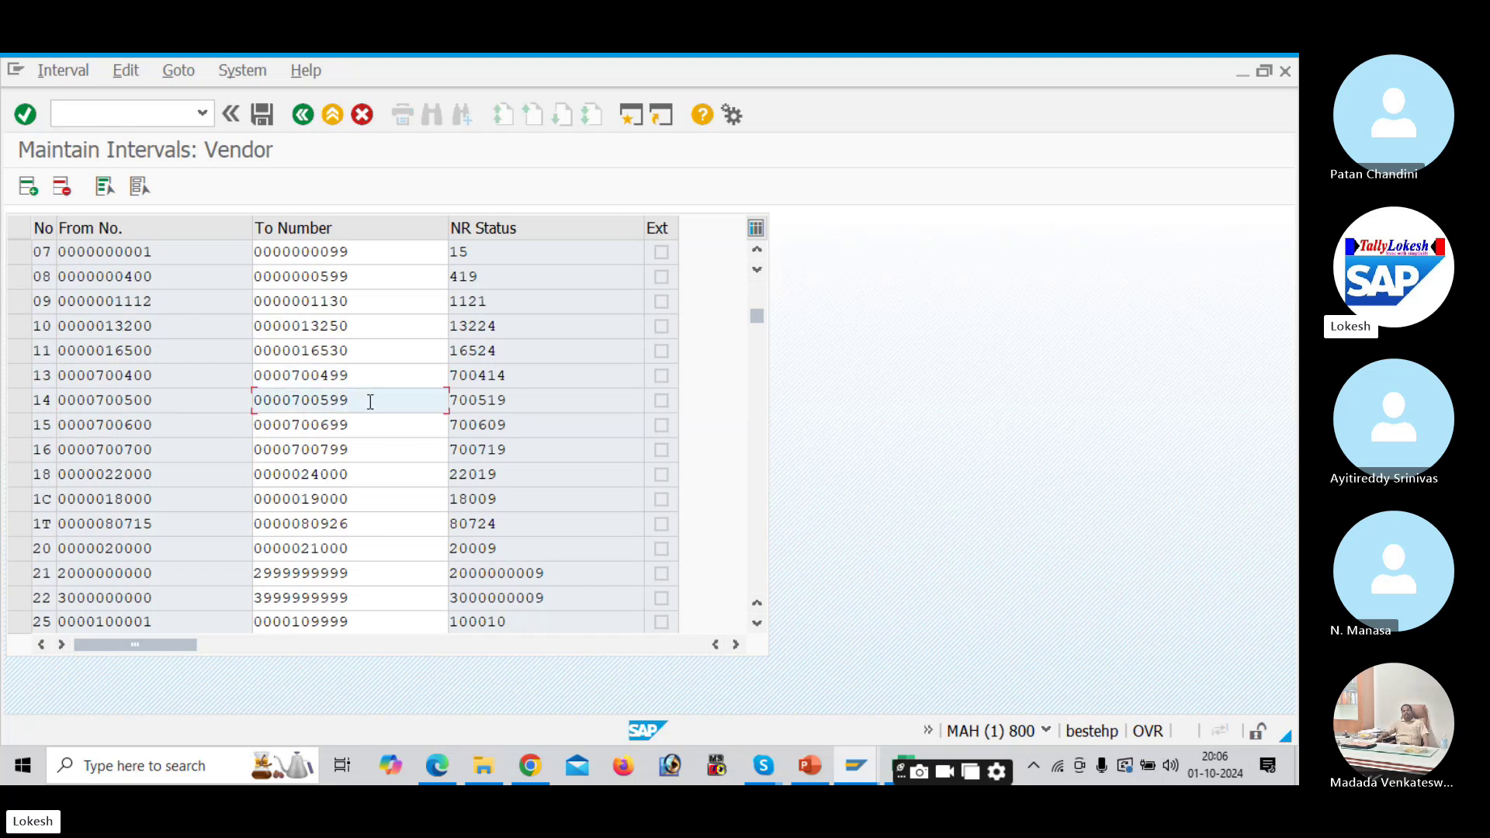
{"action": "left_click_drag", "start_coordinate": [509, 401], "coordinate": [490, 401]}
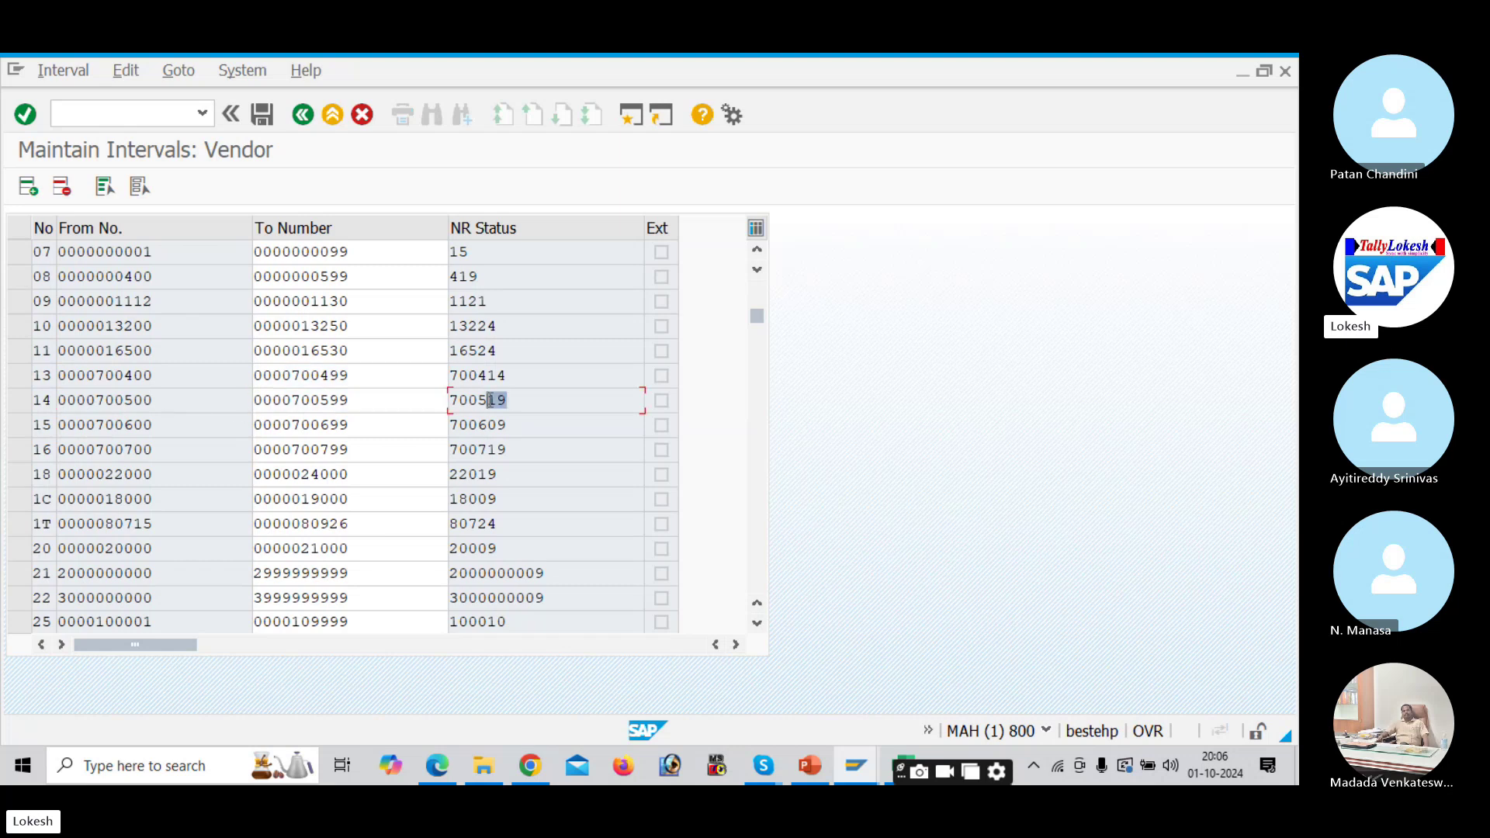
{"action": "left_click", "coordinate": [155, 426]}
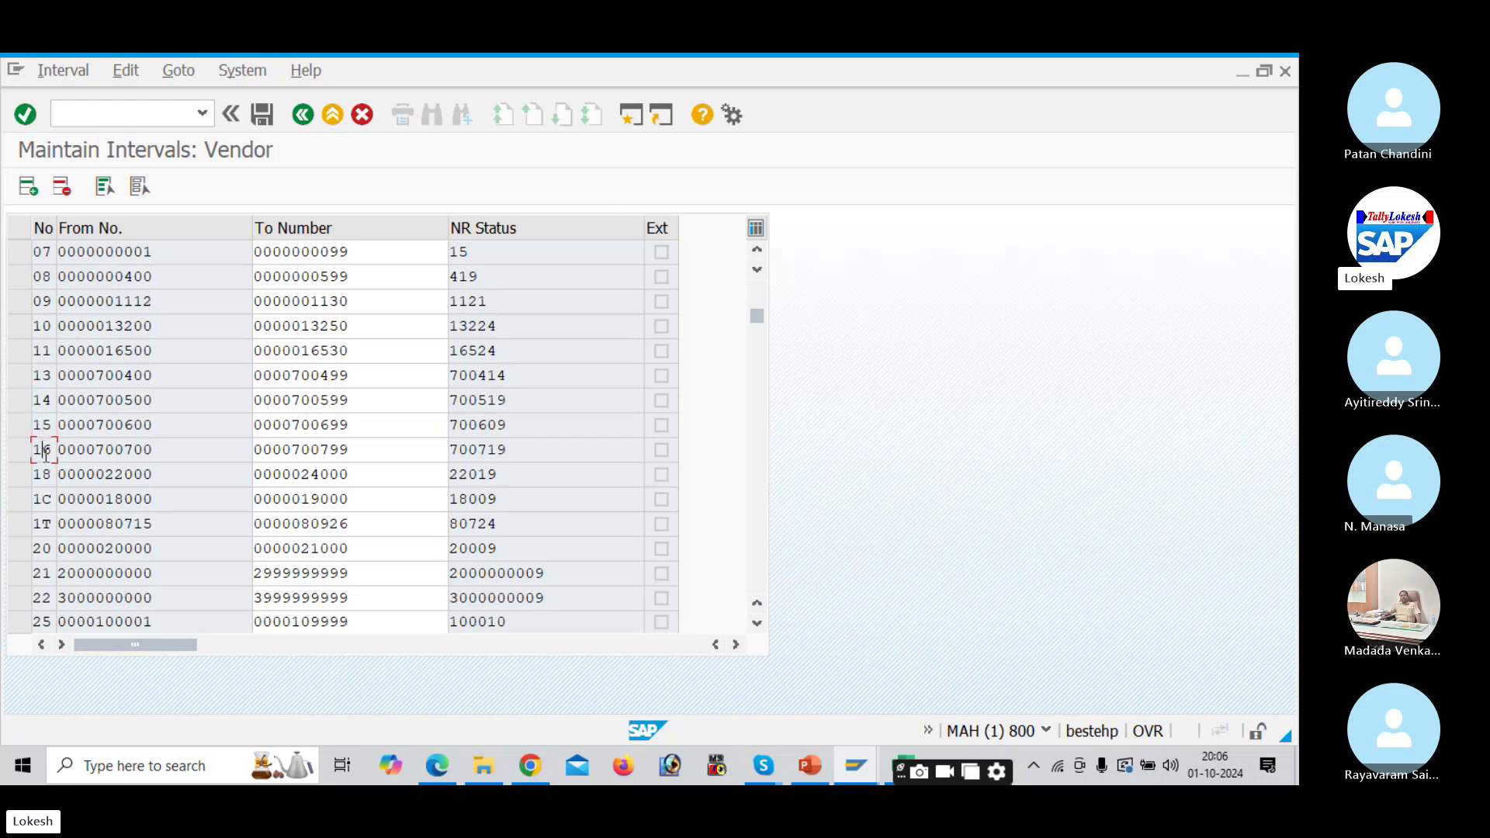
{"action": "left_click", "coordinate": [48, 468]}
{"action": "left_click", "coordinate": [630, 118]}
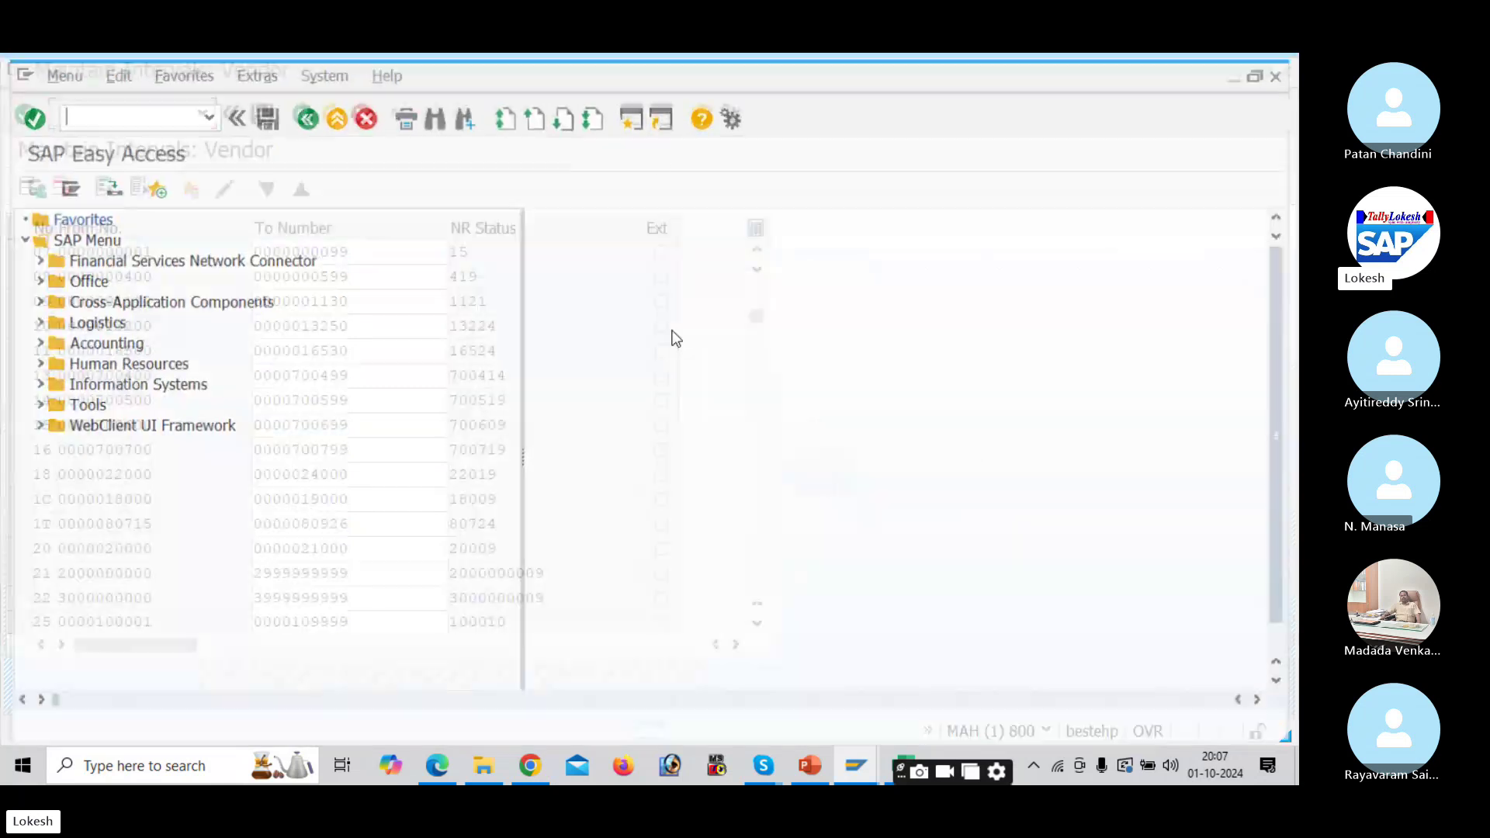
{"action": "left_click", "coordinate": [811, 767]}
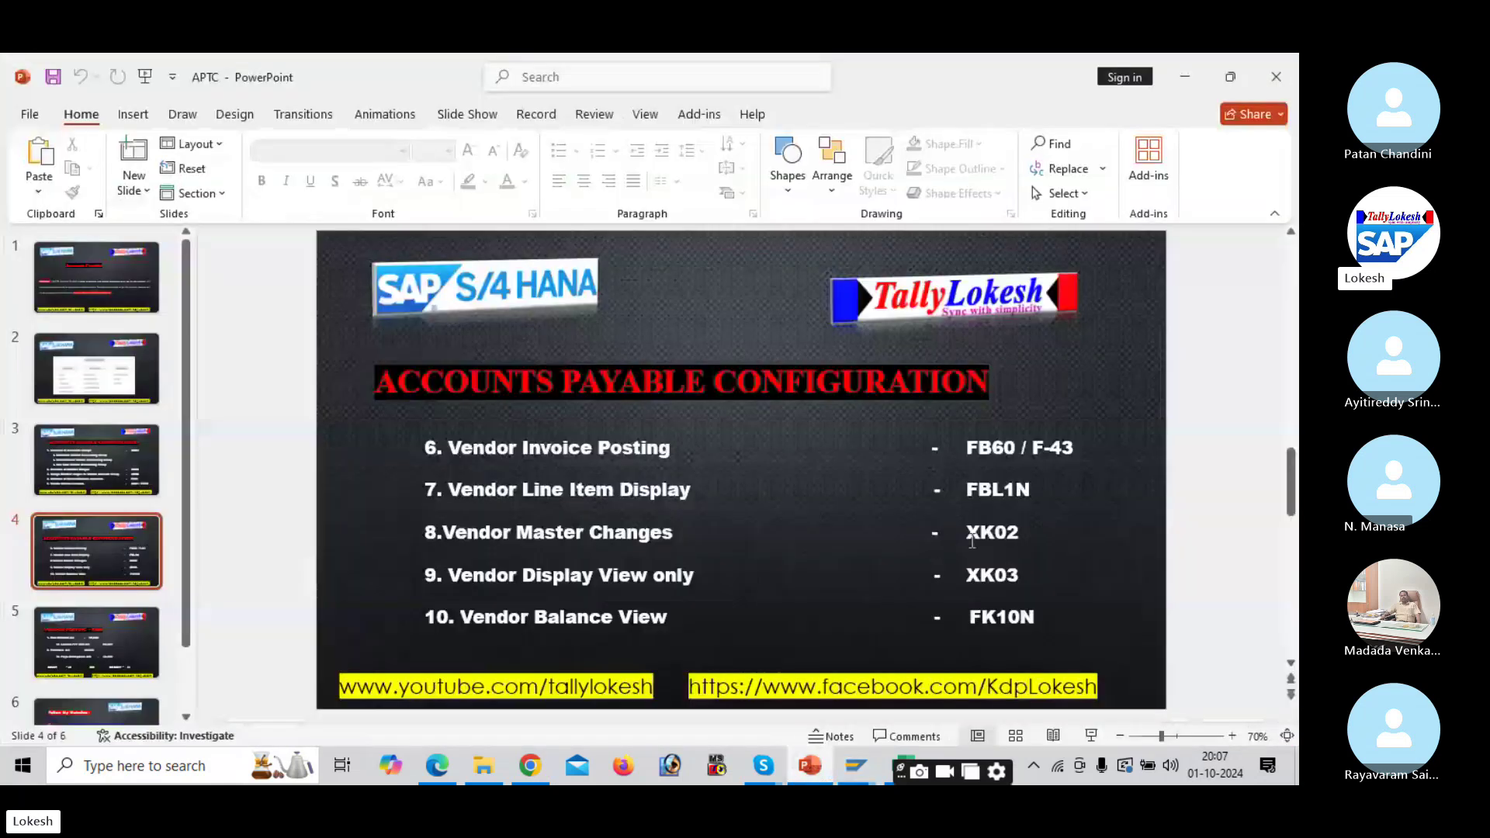
{"action": "left_click", "coordinate": [125, 479]}
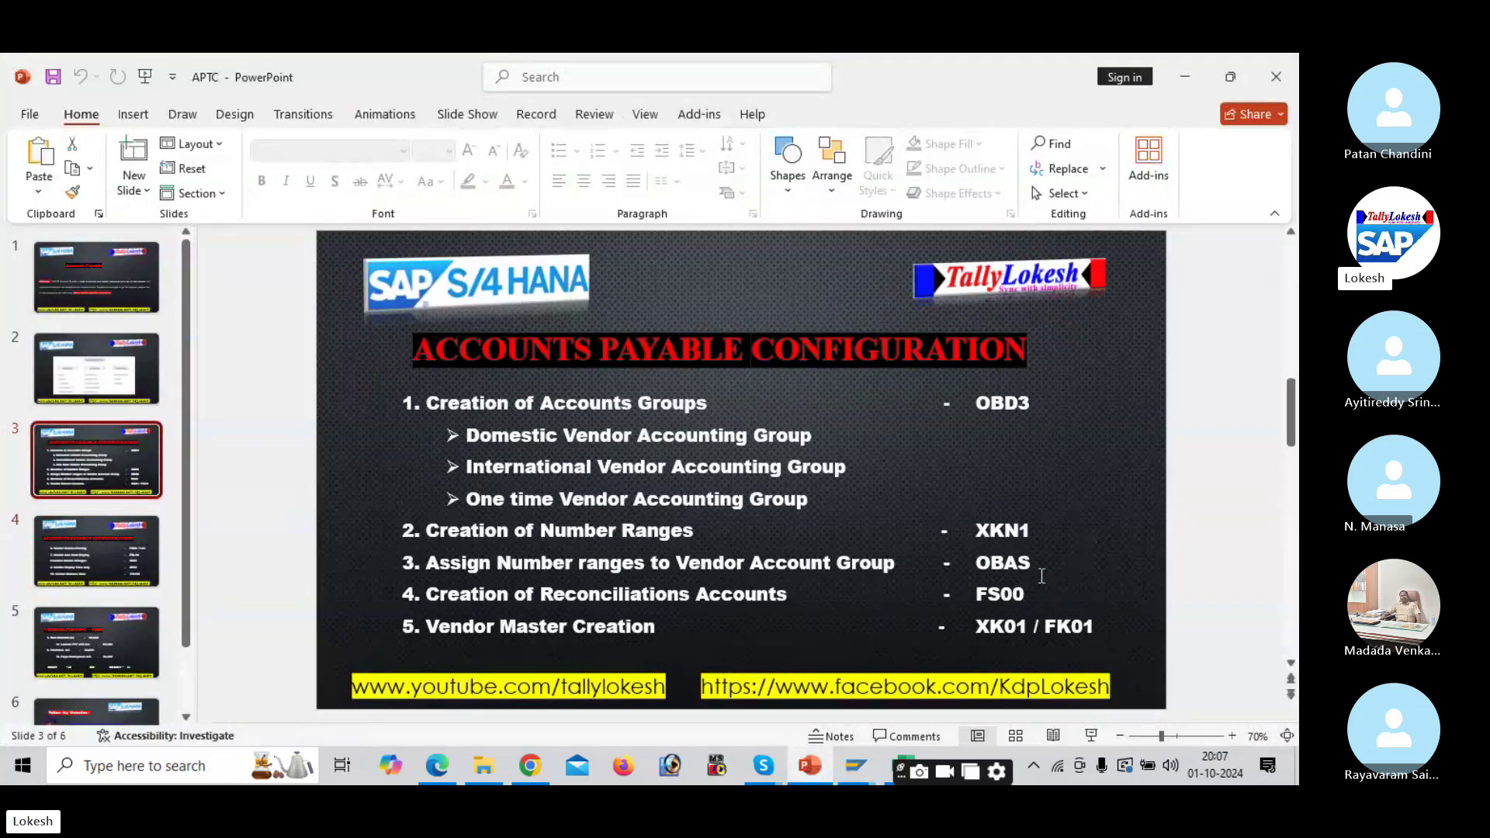
{"action": "left_click", "coordinate": [906, 757]}
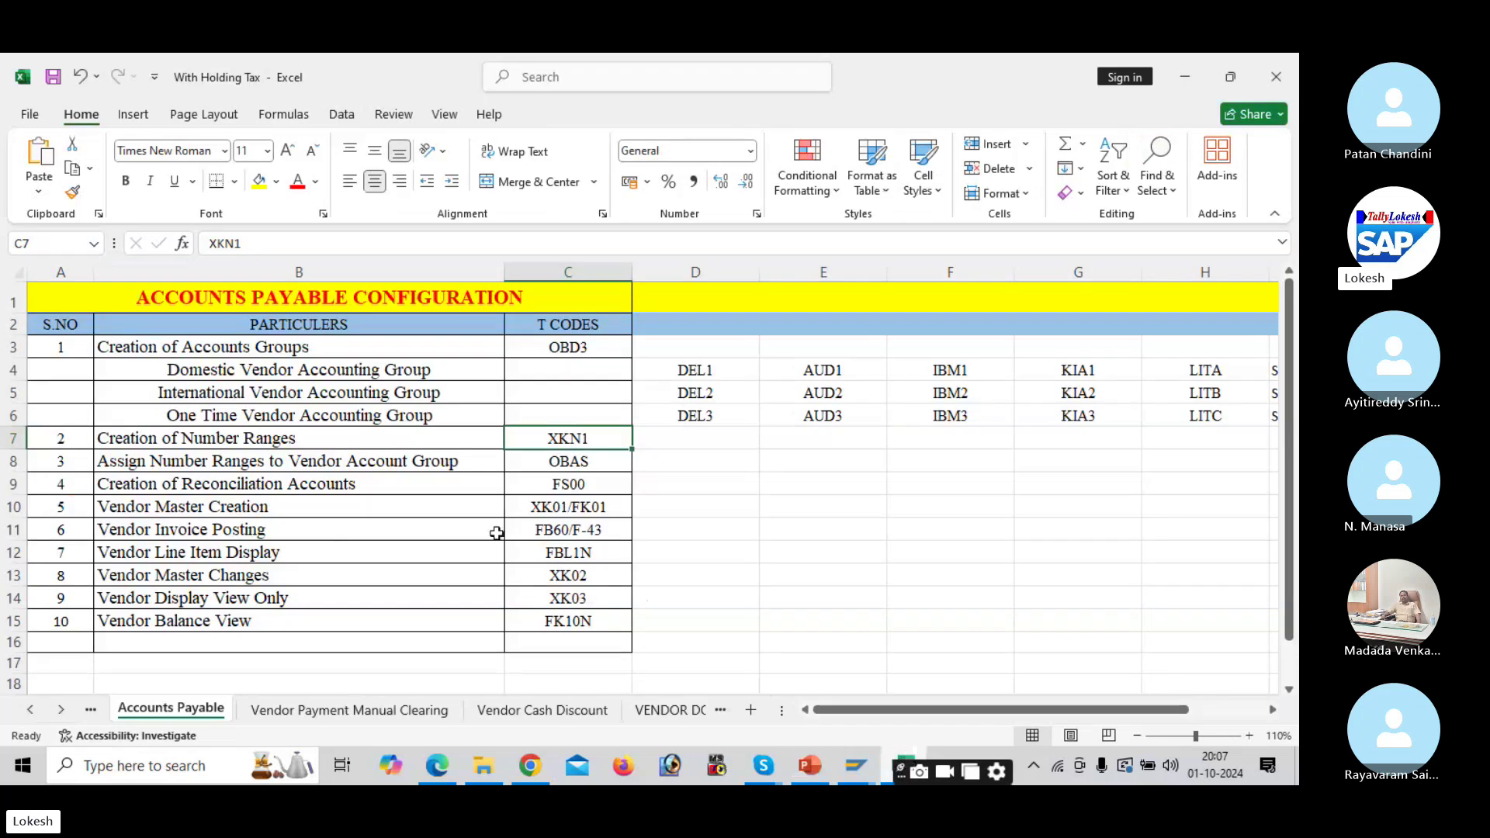
{"action": "left_click", "coordinate": [574, 461]}
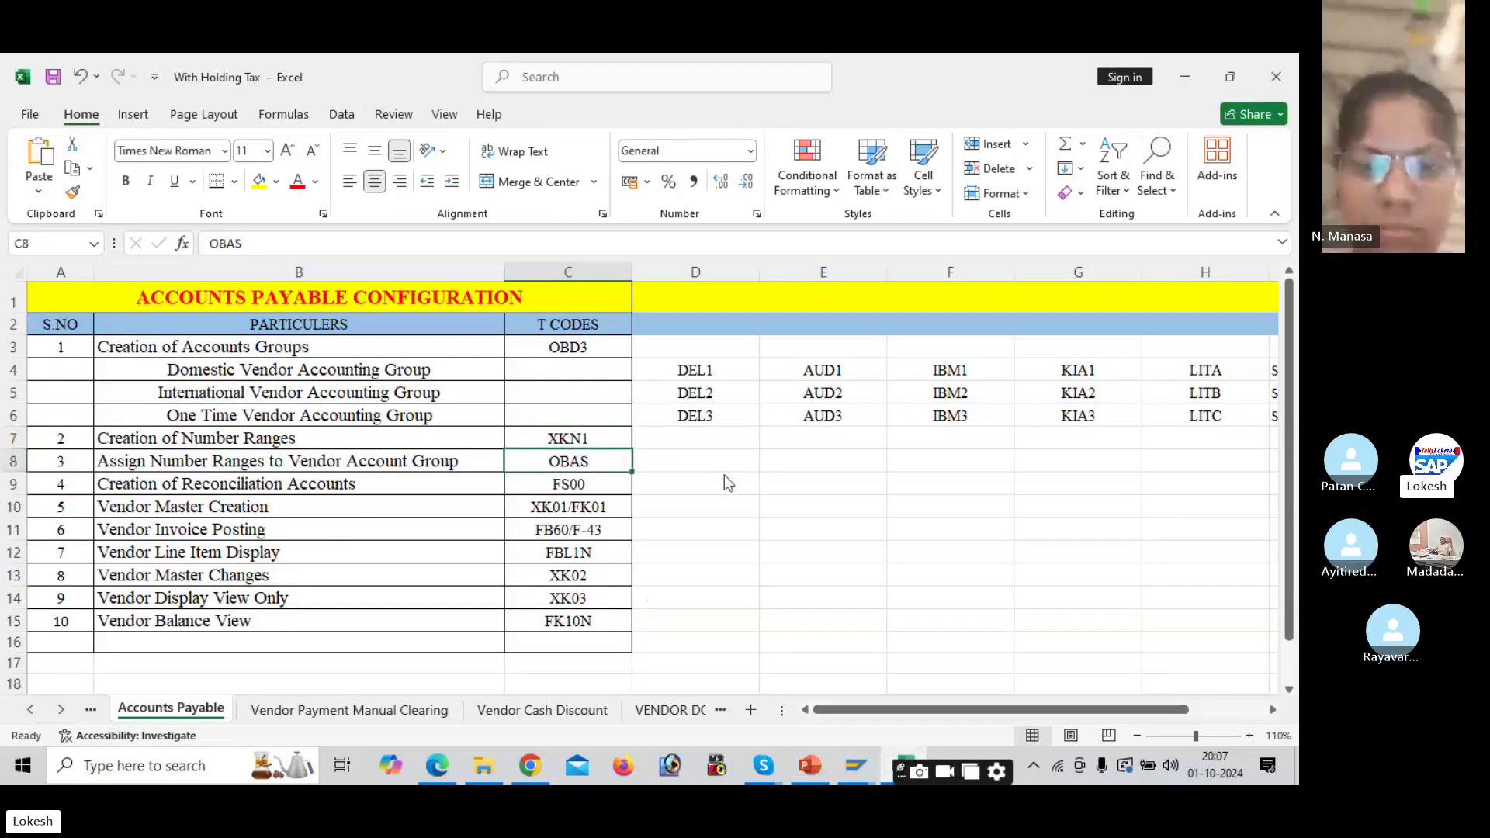
{"action": "key", "text": "alt+Tab"}
{"action": "key", "text": "Tab"}
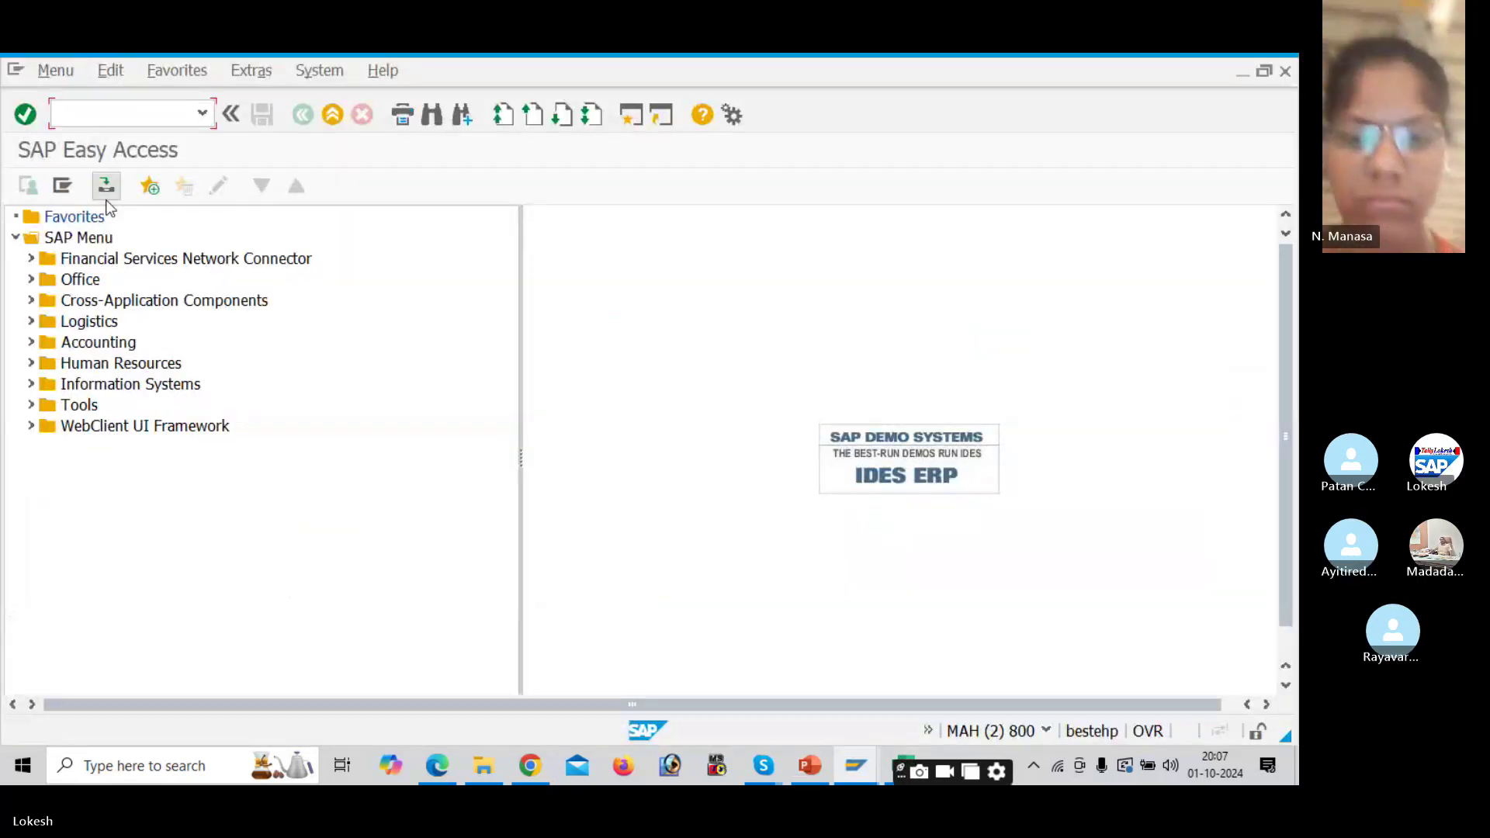
Step: Run OBAS and position the table on account group DEL1
{"action": "type", "text": "OBAS"}
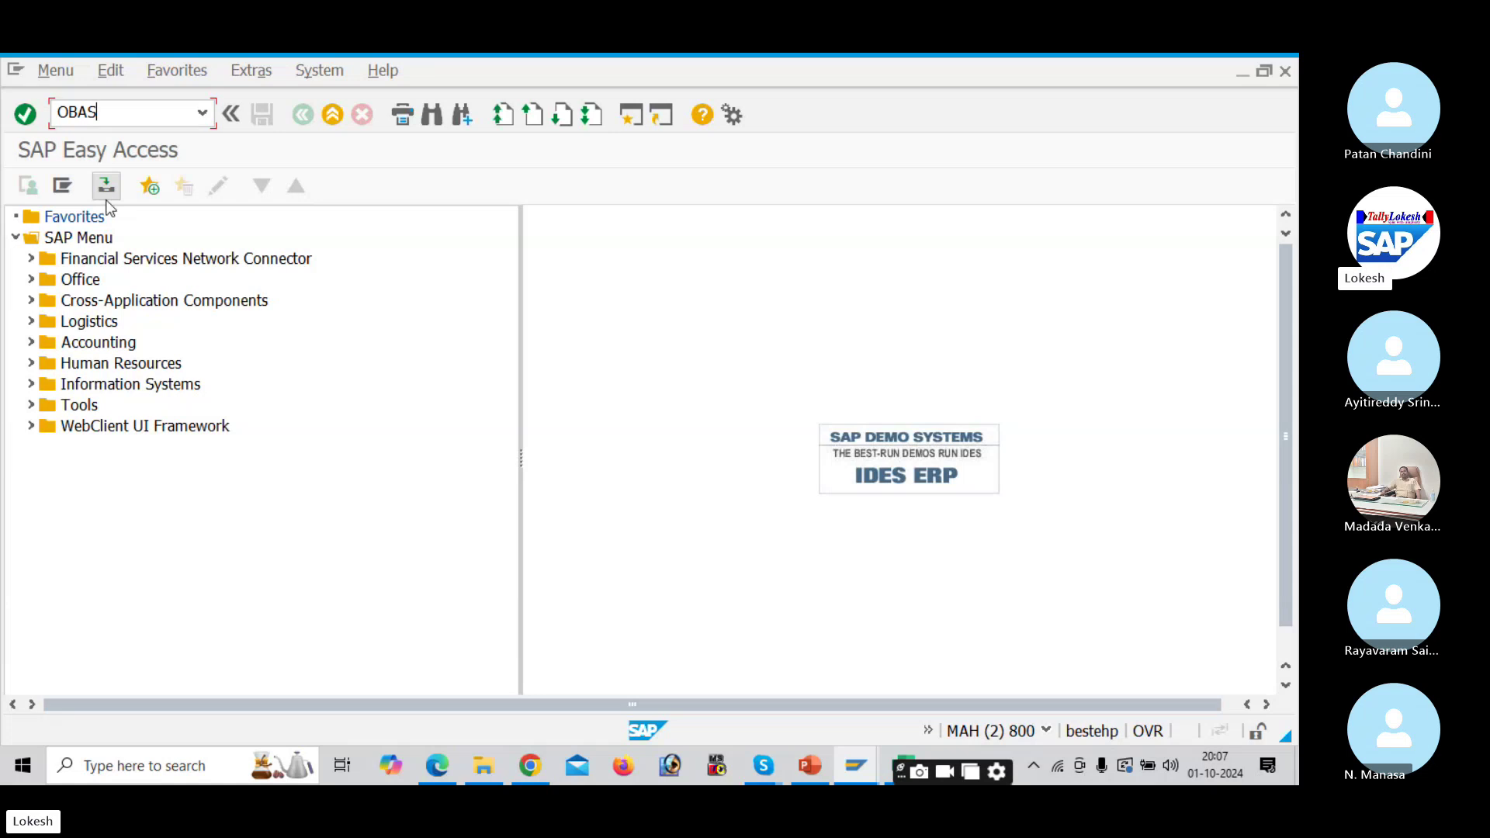
{"action": "key", "text": "Return"}
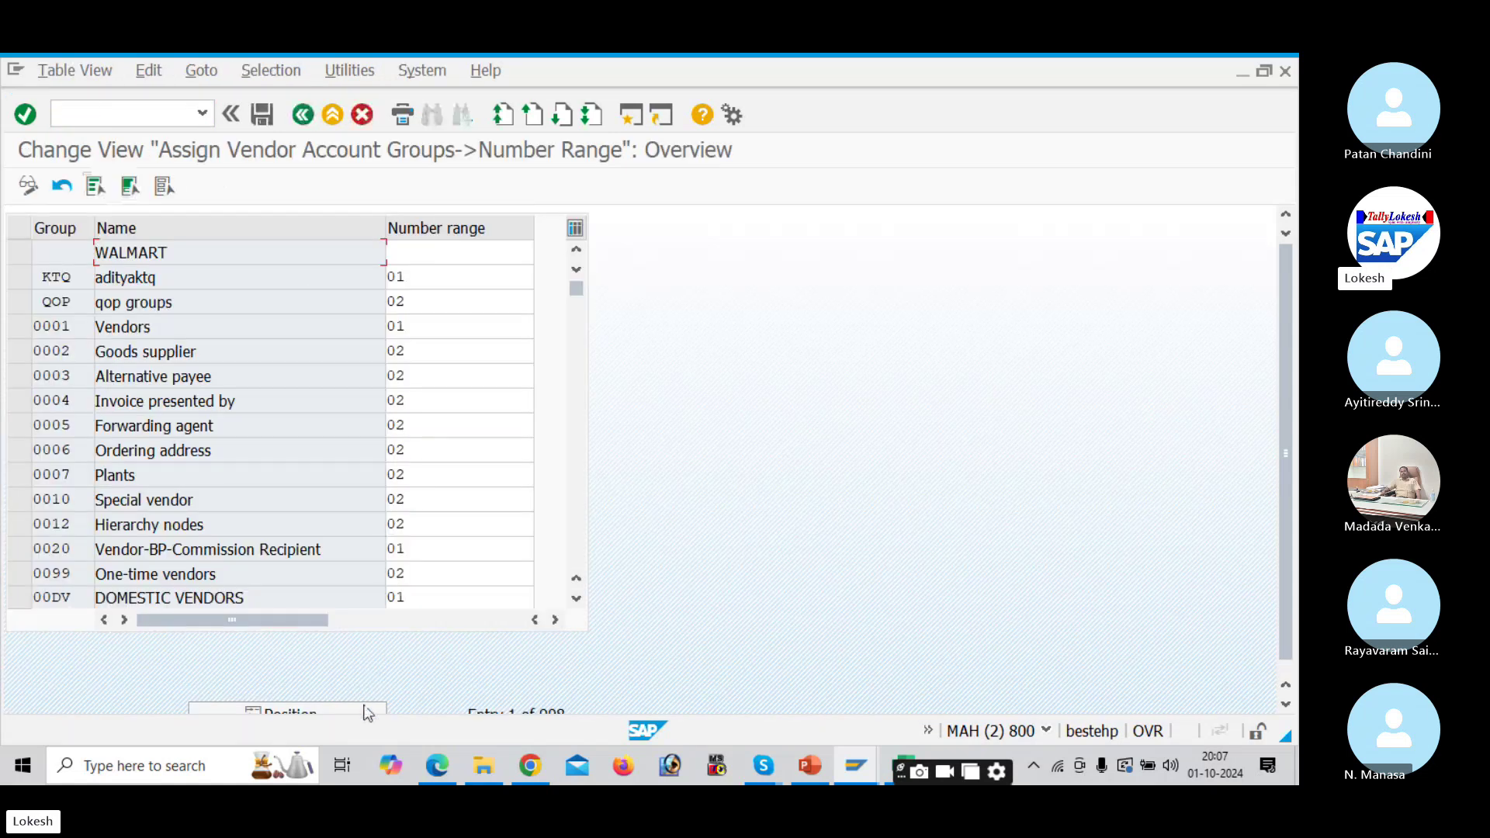
{"action": "left_click", "coordinate": [368, 711]}
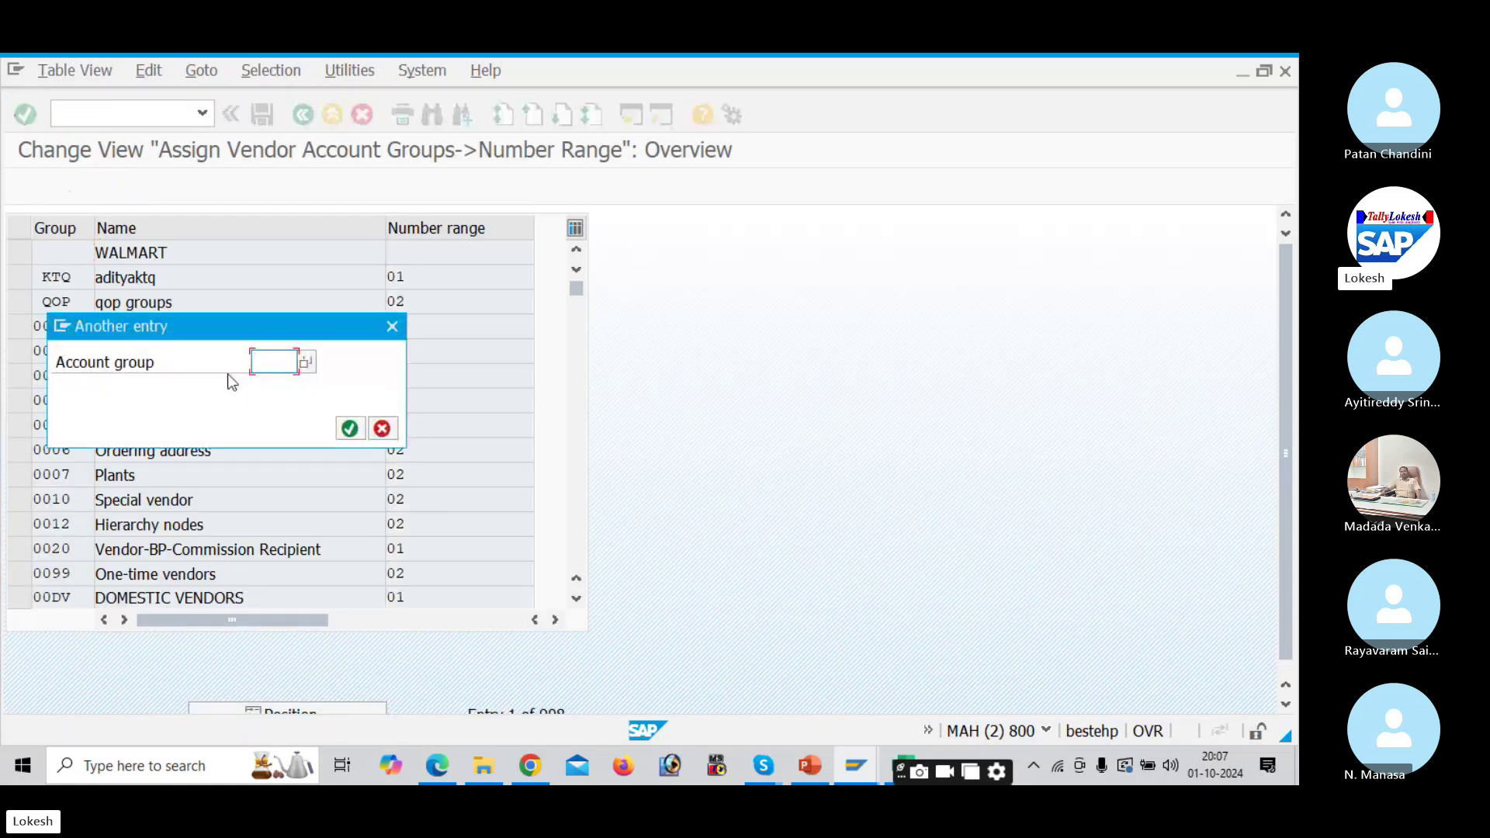
{"action": "type", "text": "DEL1"}
{"action": "key", "text": "Return"}
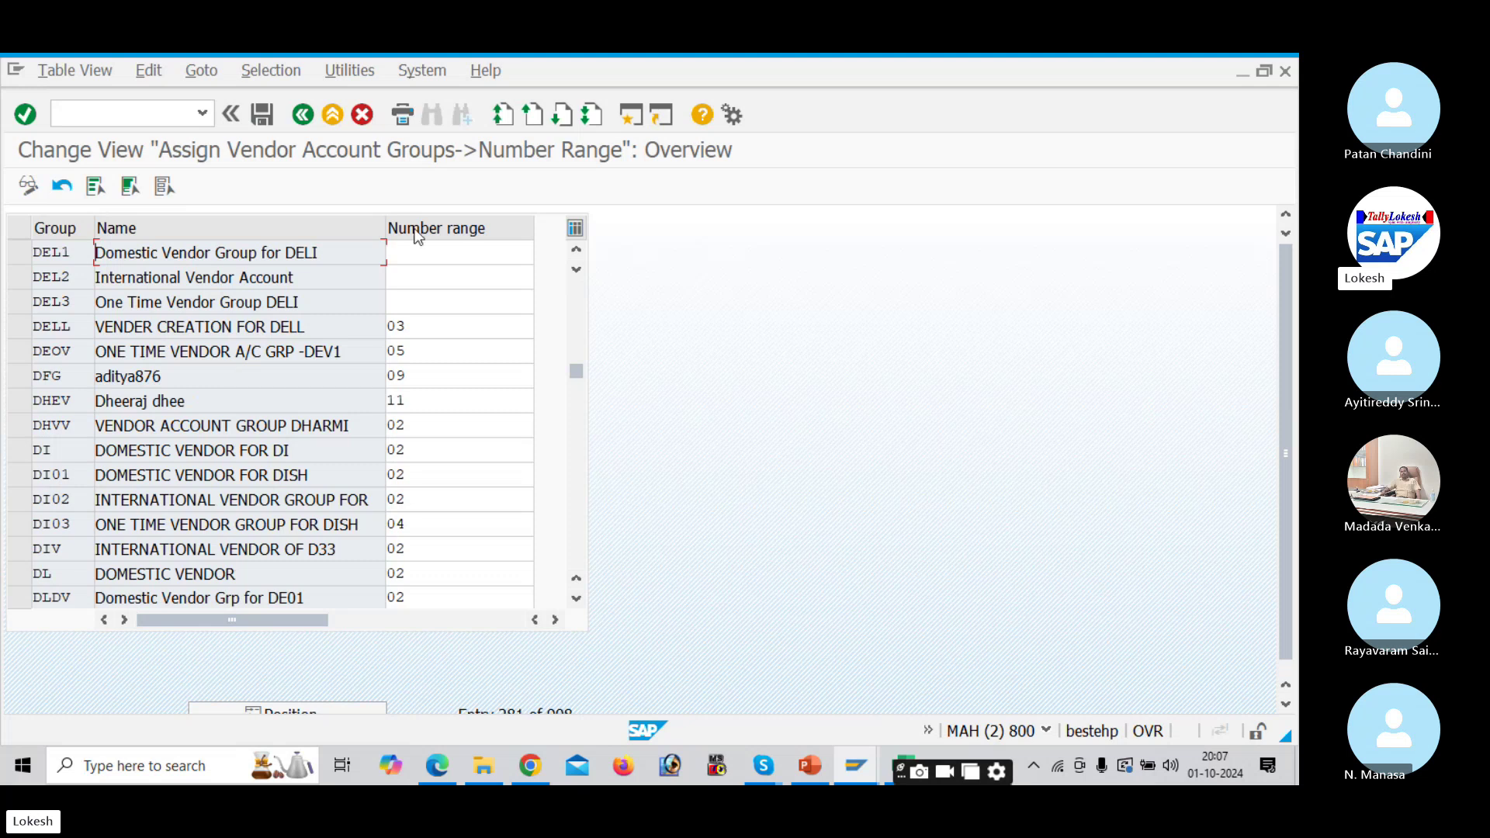
Step: Enter number ranges 15, 16 and 18 for DEL1–DEL3 and save under the customizing request
{"action": "left_click", "coordinate": [430, 250]}
{"action": "type", "text": "15"}
{"action": "key", "text": "Tab"}
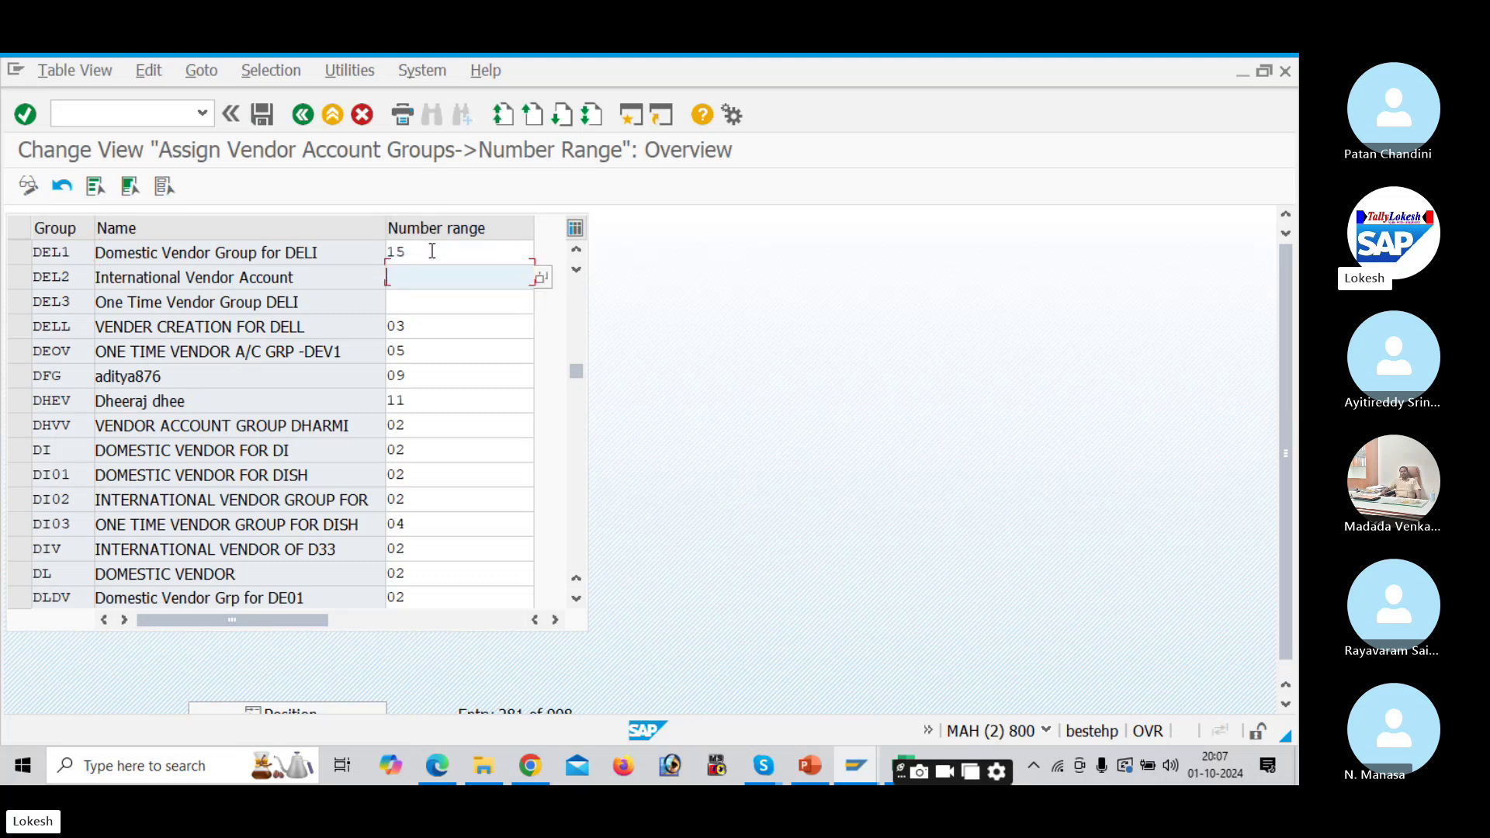
{"action": "type", "text": "16"}
{"action": "key", "text": "Tab"}
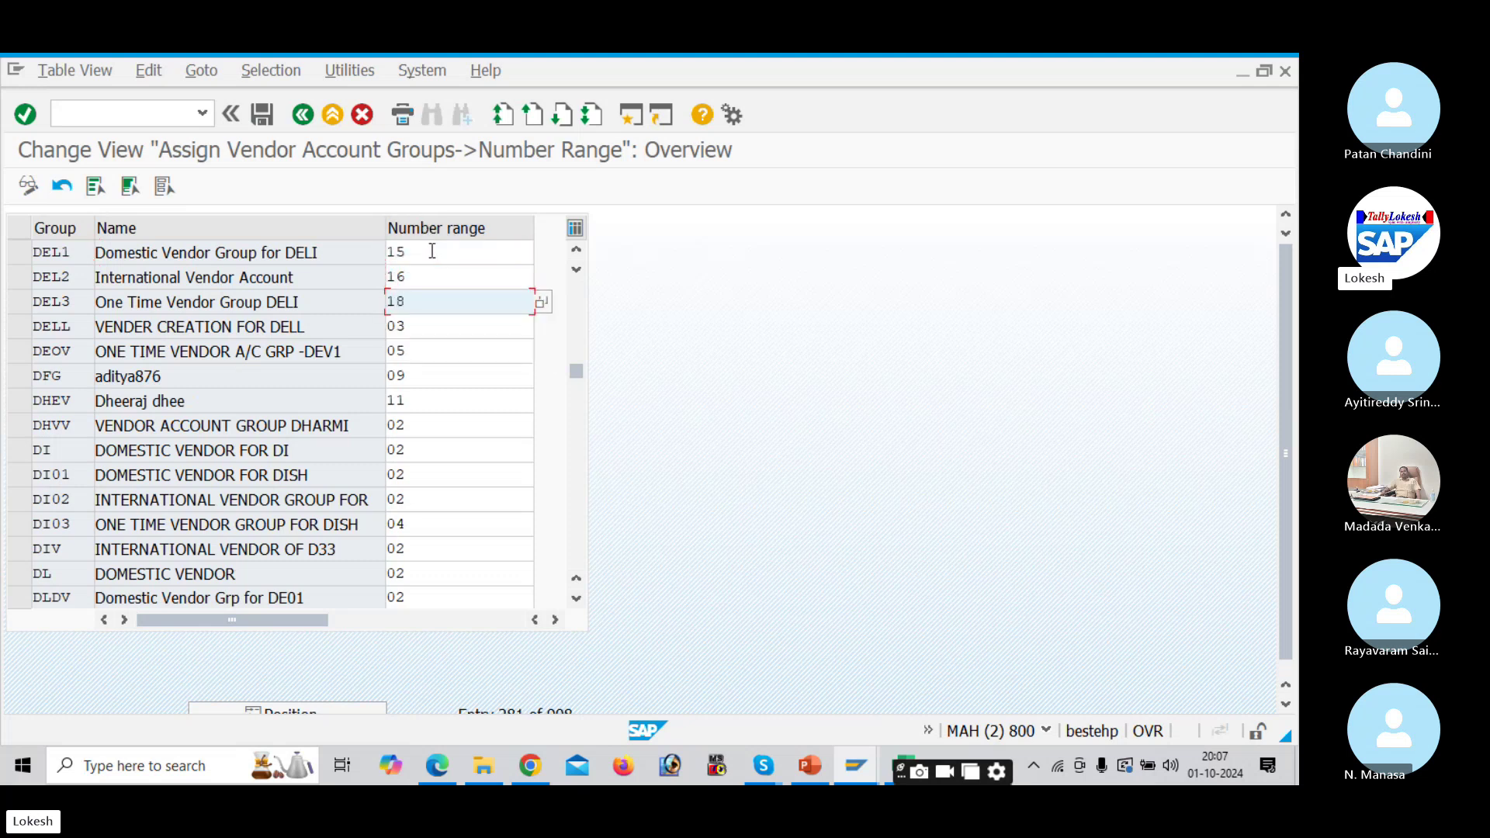
{"action": "key", "text": "alt+Tab"}
{"action": "key", "text": "alt+Tab"}
{"action": "key", "text": "alt+Tab"}
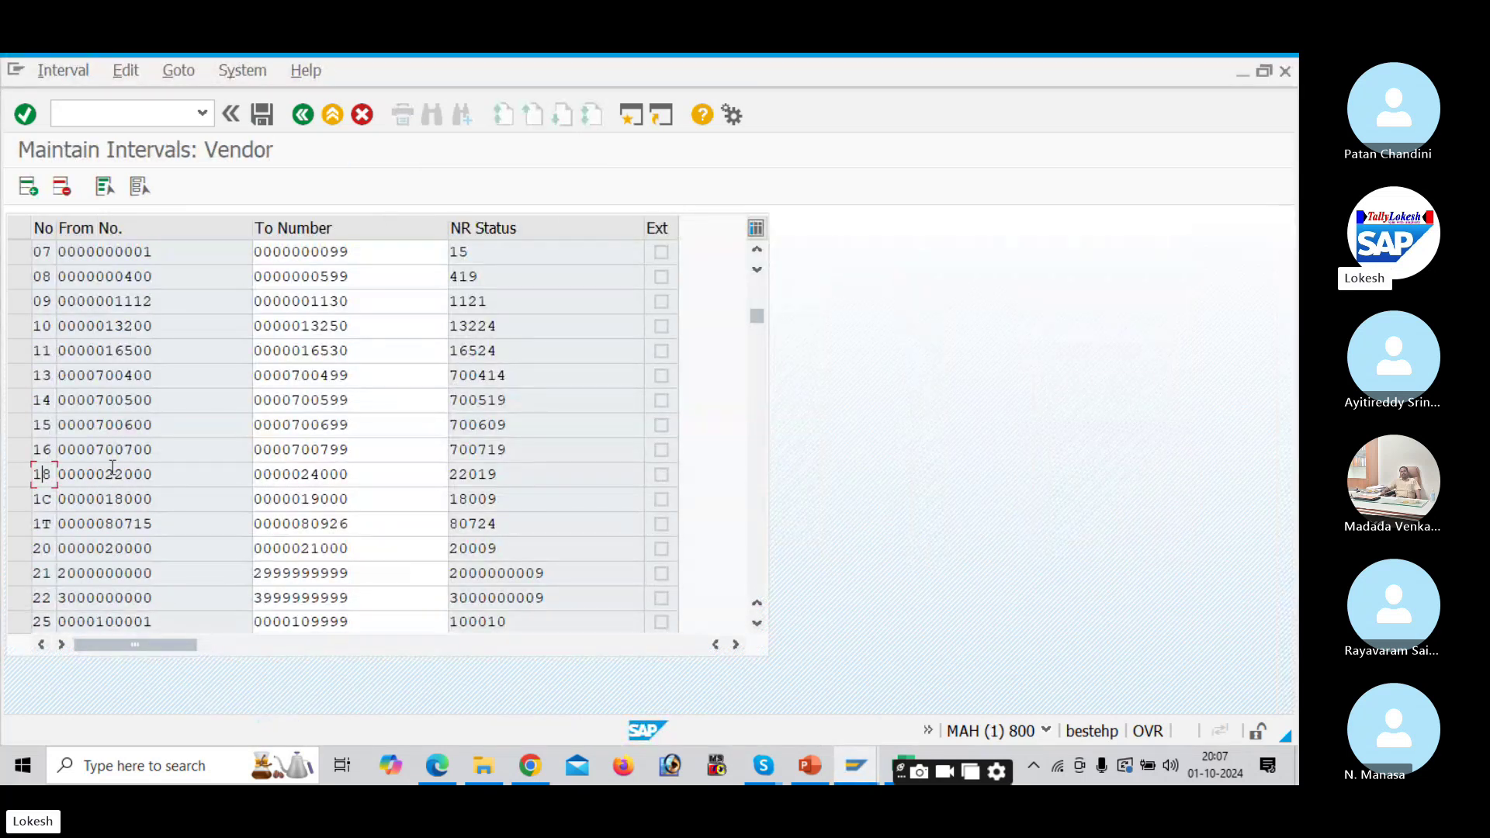
{"action": "key", "text": "alt+Tab"}
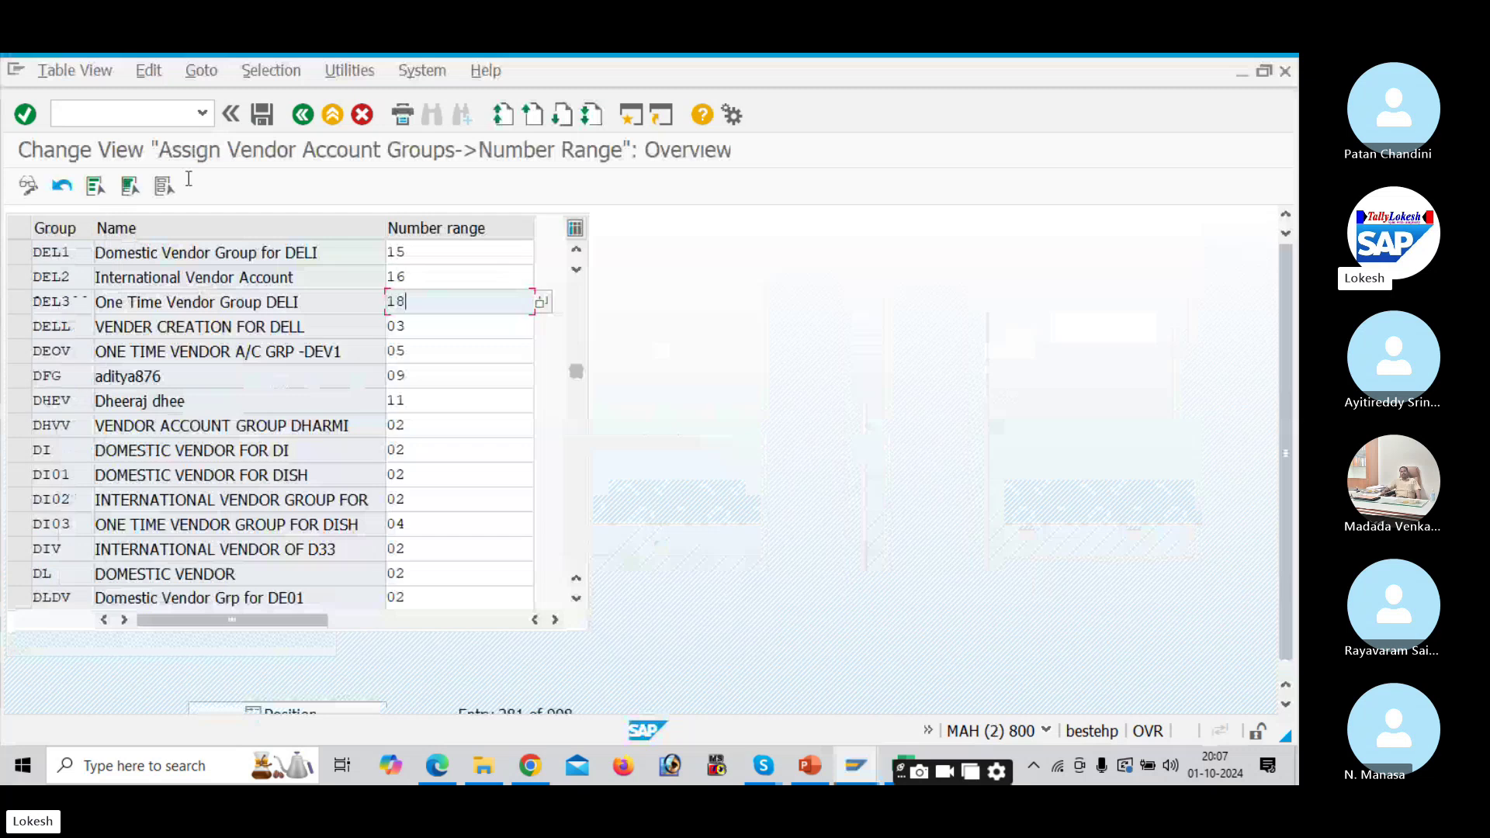
{"action": "left_click", "coordinate": [264, 116]}
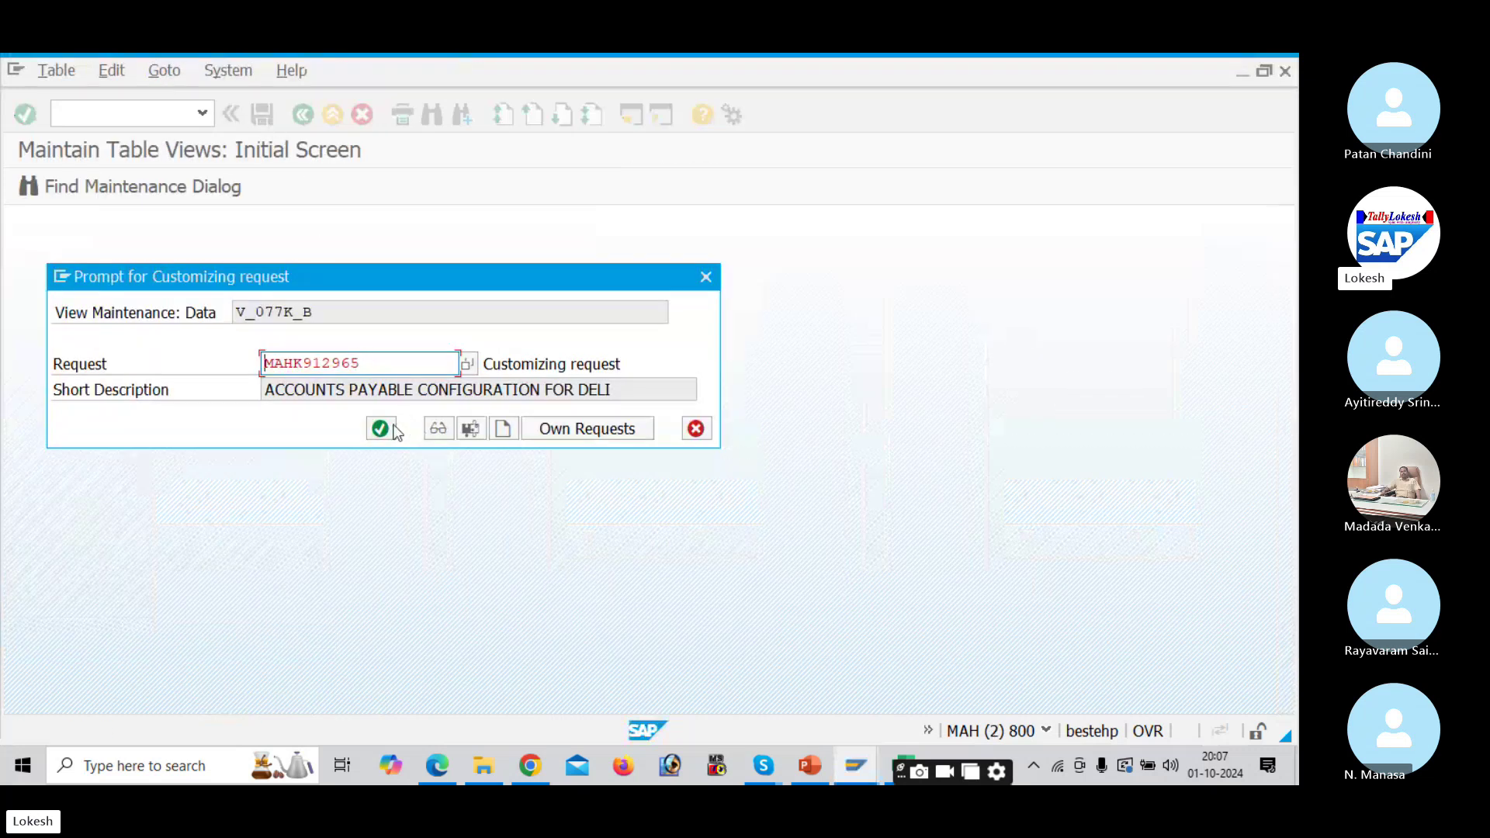
{"action": "left_click", "coordinate": [382, 429]}
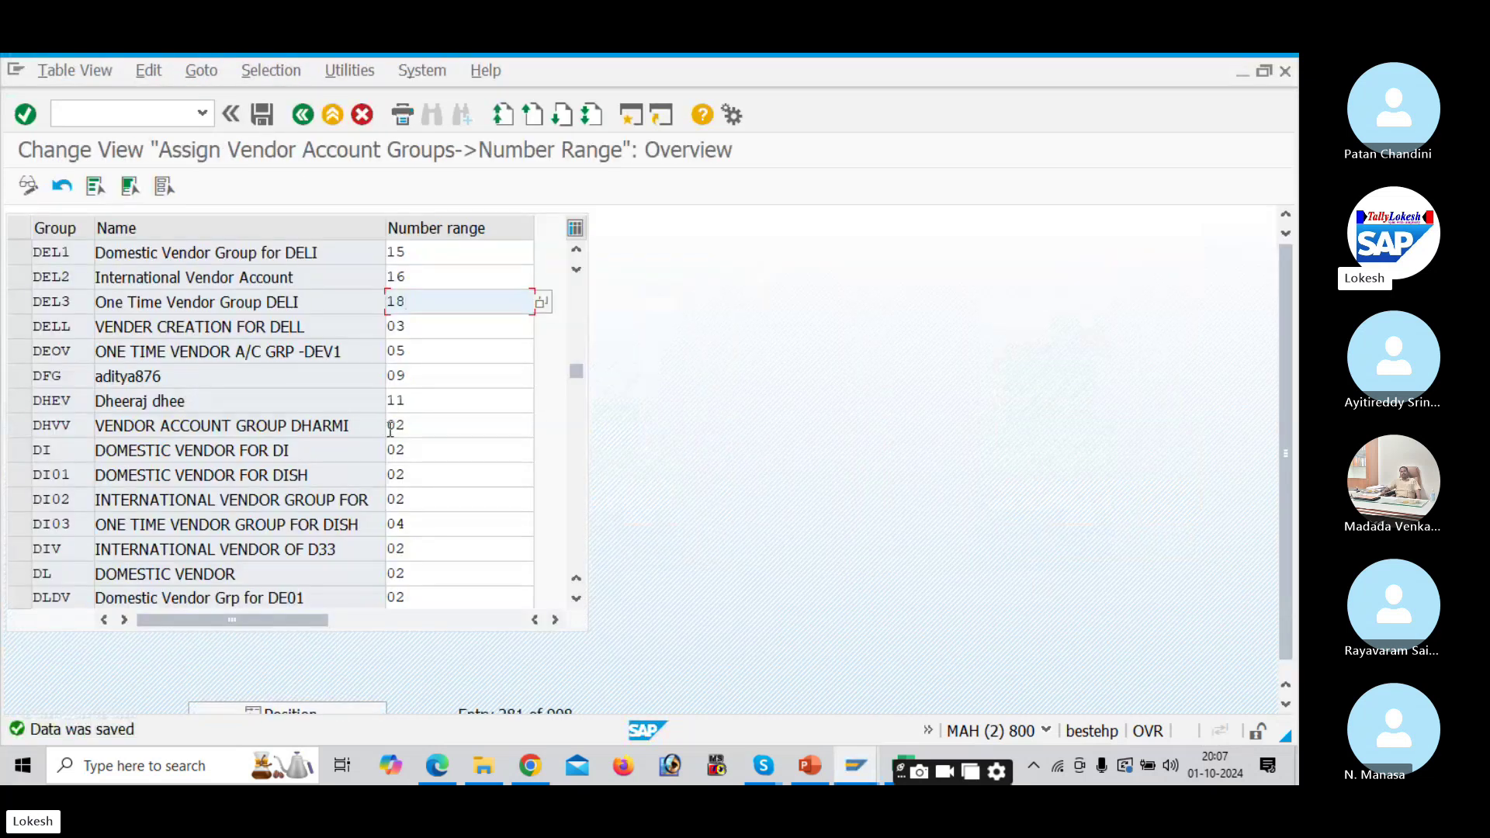
{"action": "key", "text": "alt+Tab"}
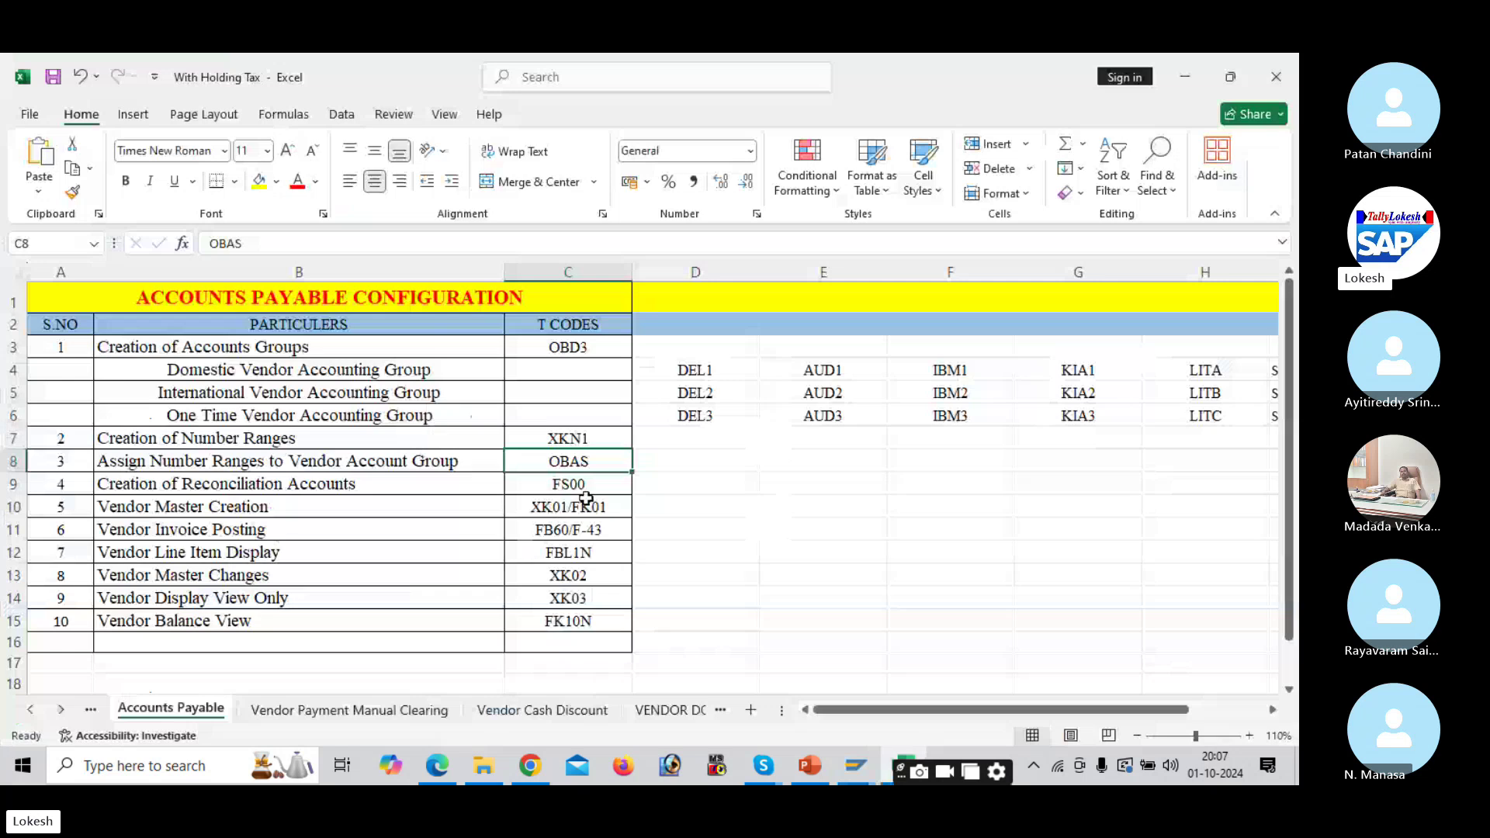
Step: Pick FS00 from the Excel list, run /NFS00 in SAP for company code DELI, and scroll the Accounts Payable PDF
{"action": "left_click", "coordinate": [574, 488]}
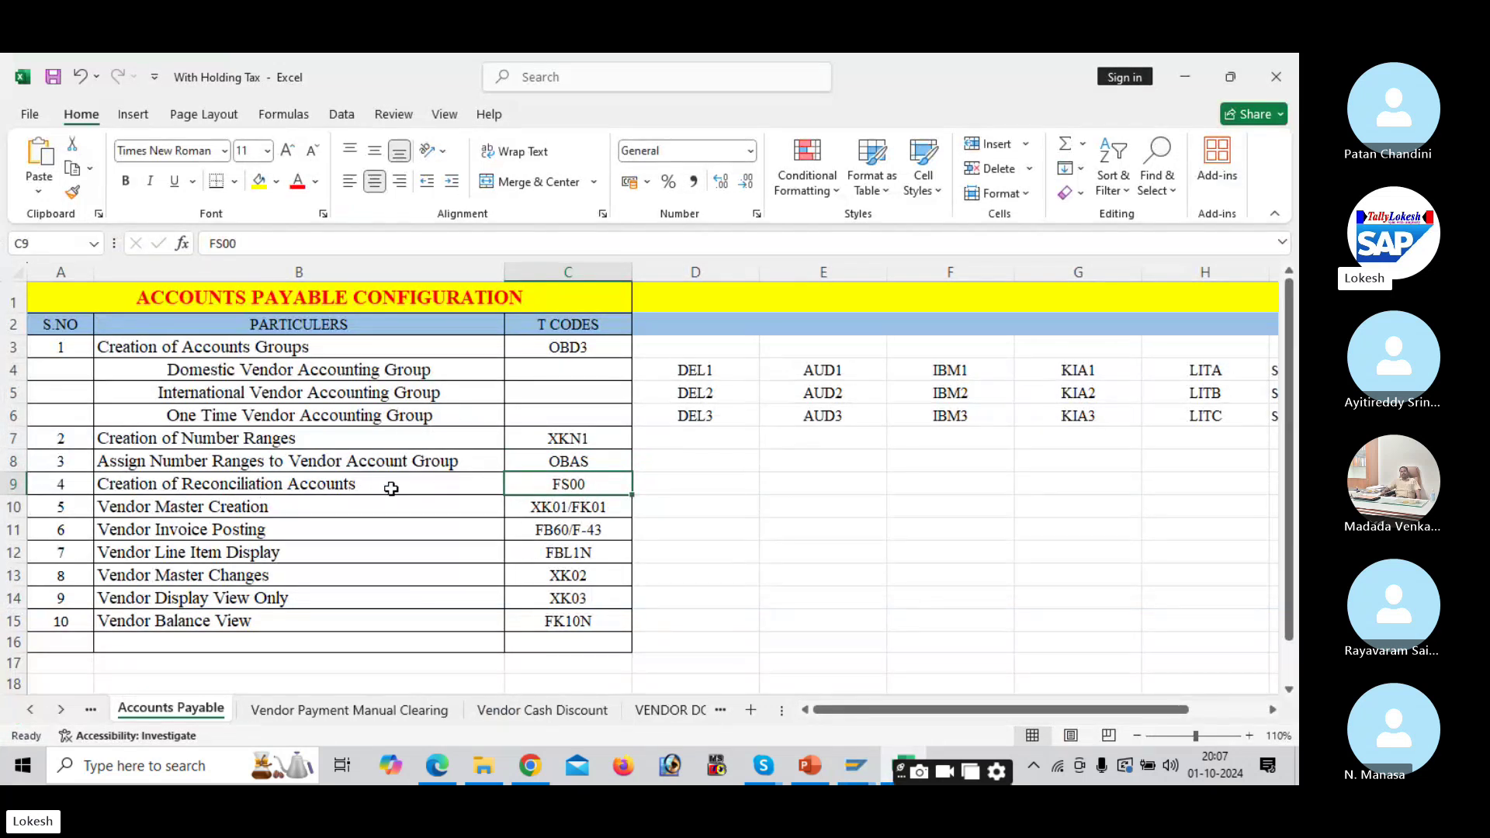
{"action": "key", "text": "alt+Tab"}
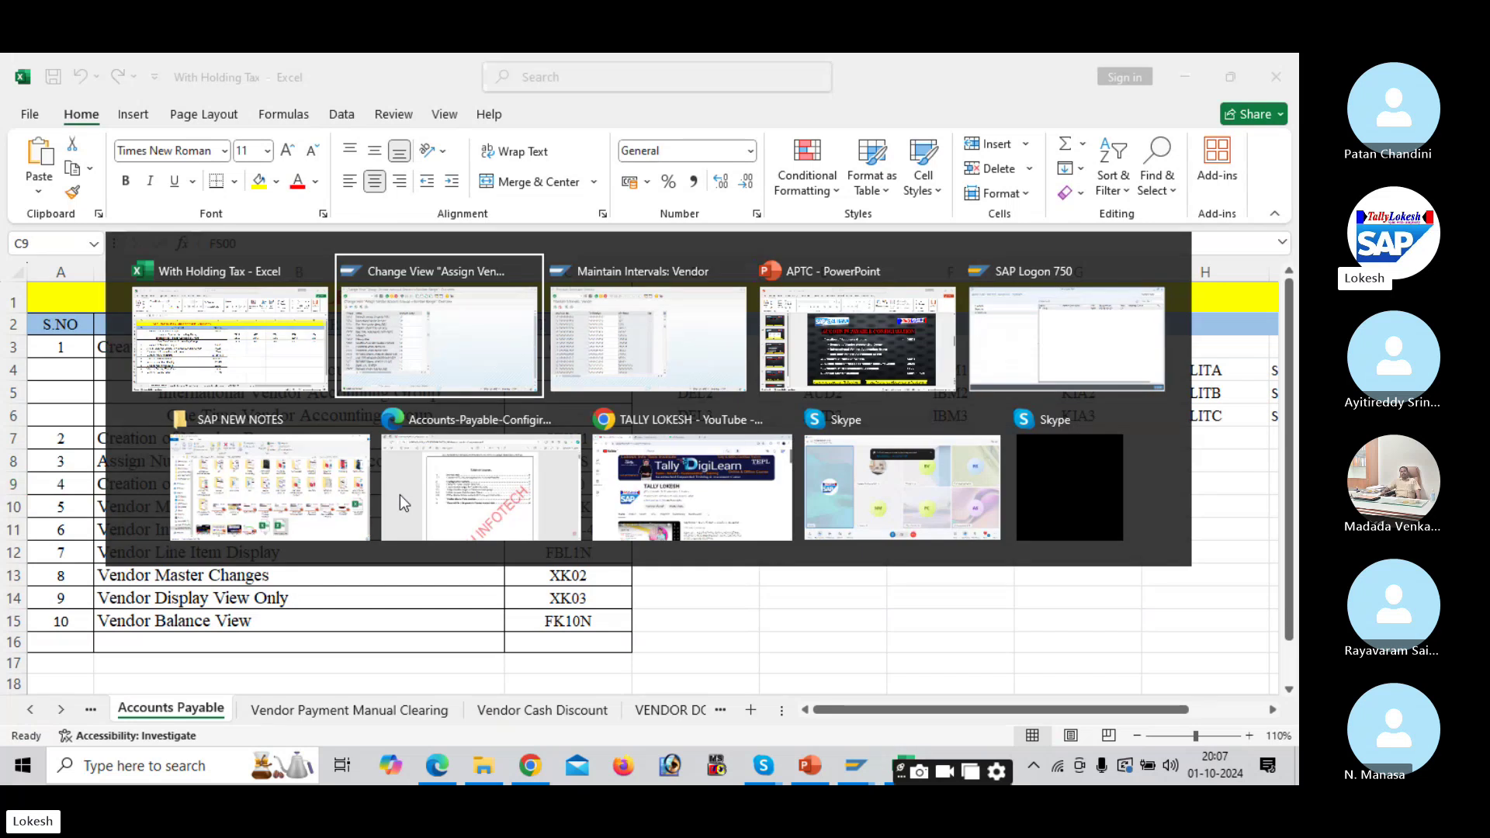
{"action": "key", "text": "alt+Tab"}
{"action": "left_click", "coordinate": [130, 110]}
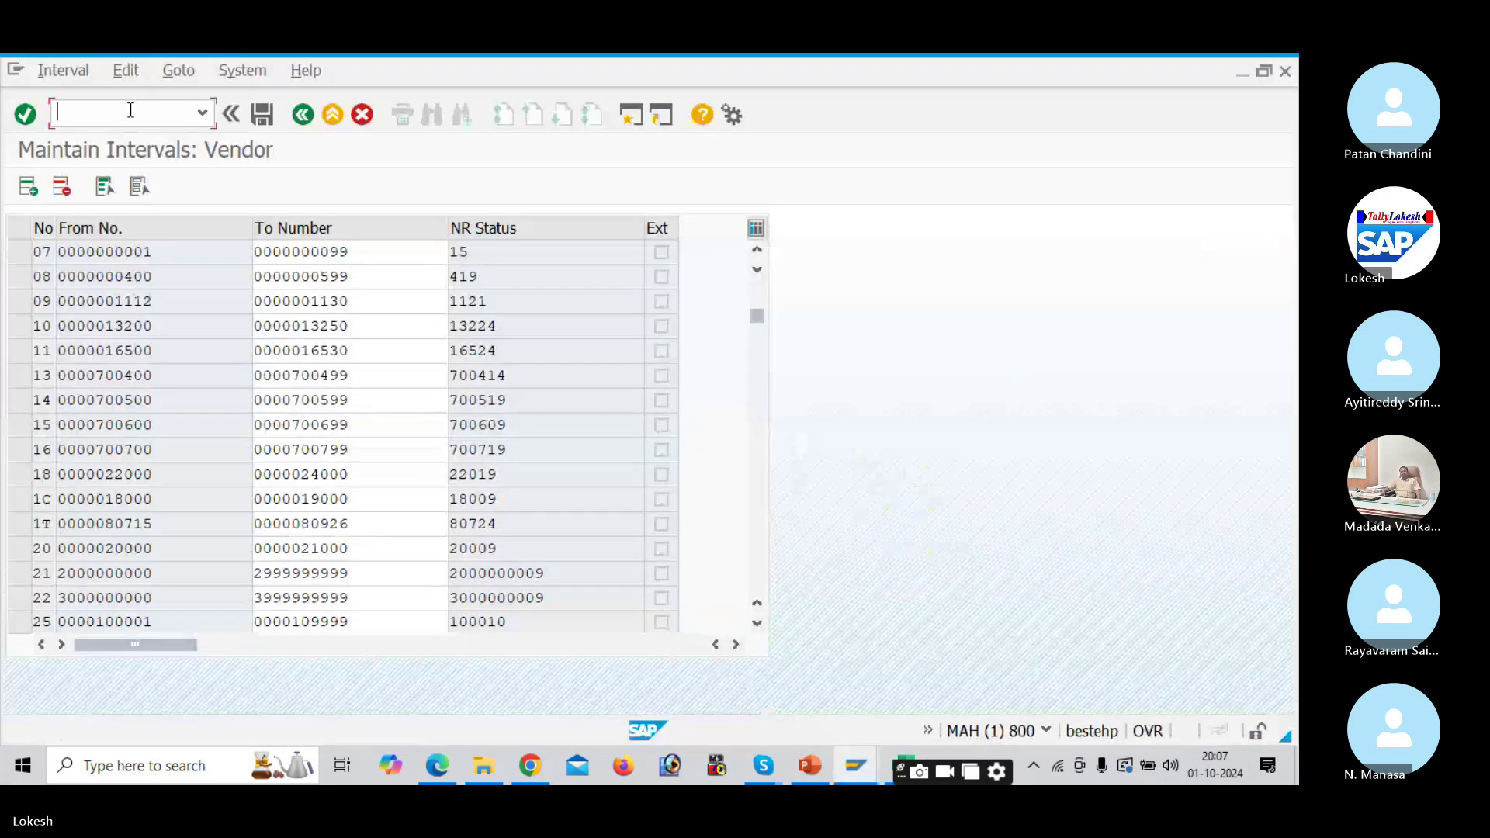
{"action": "type", "text": "/NF"}
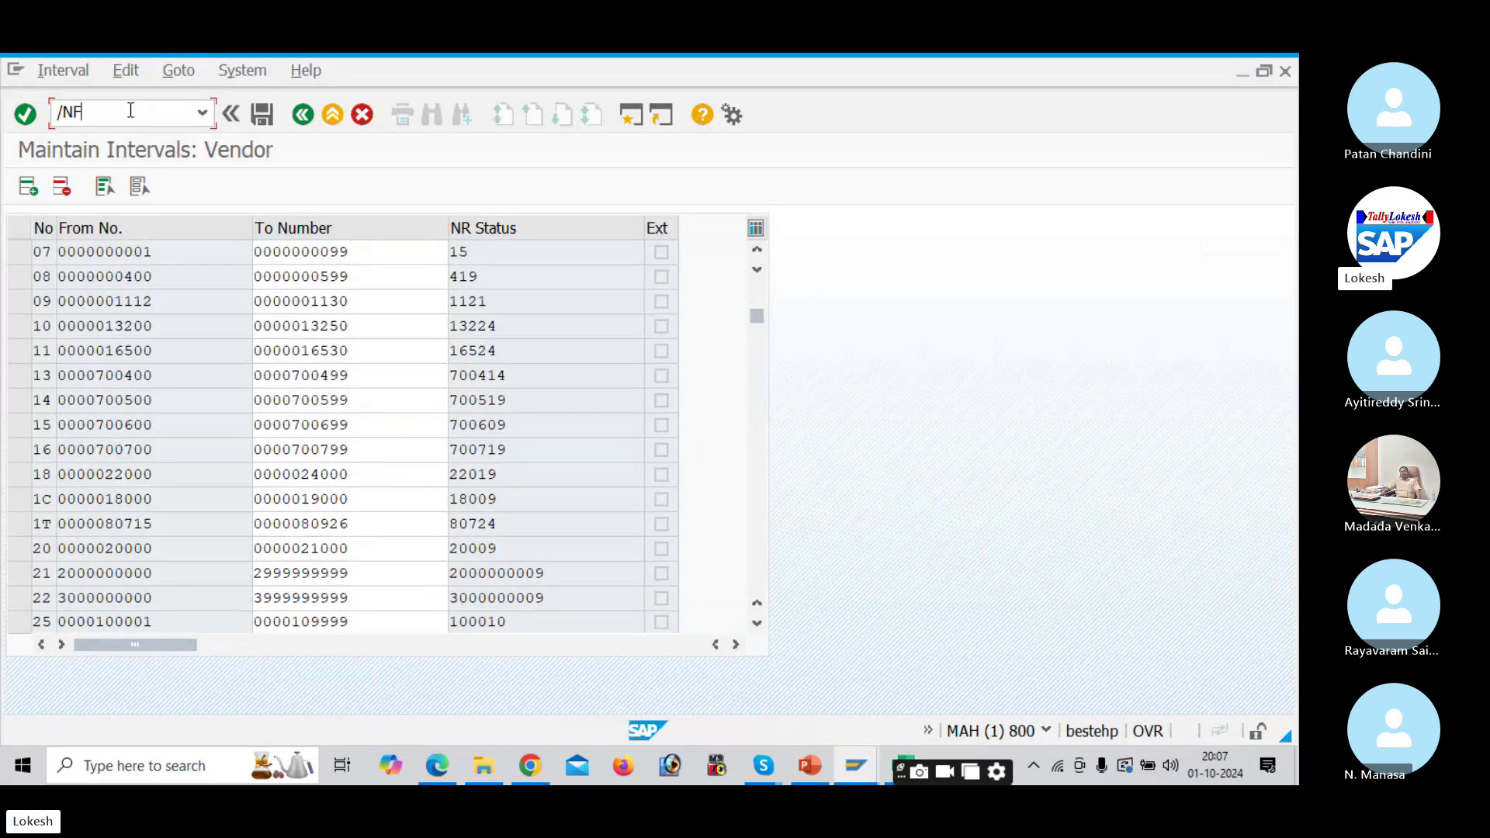
{"action": "type", "text": "S00"}
{"action": "key", "text": "Return"}
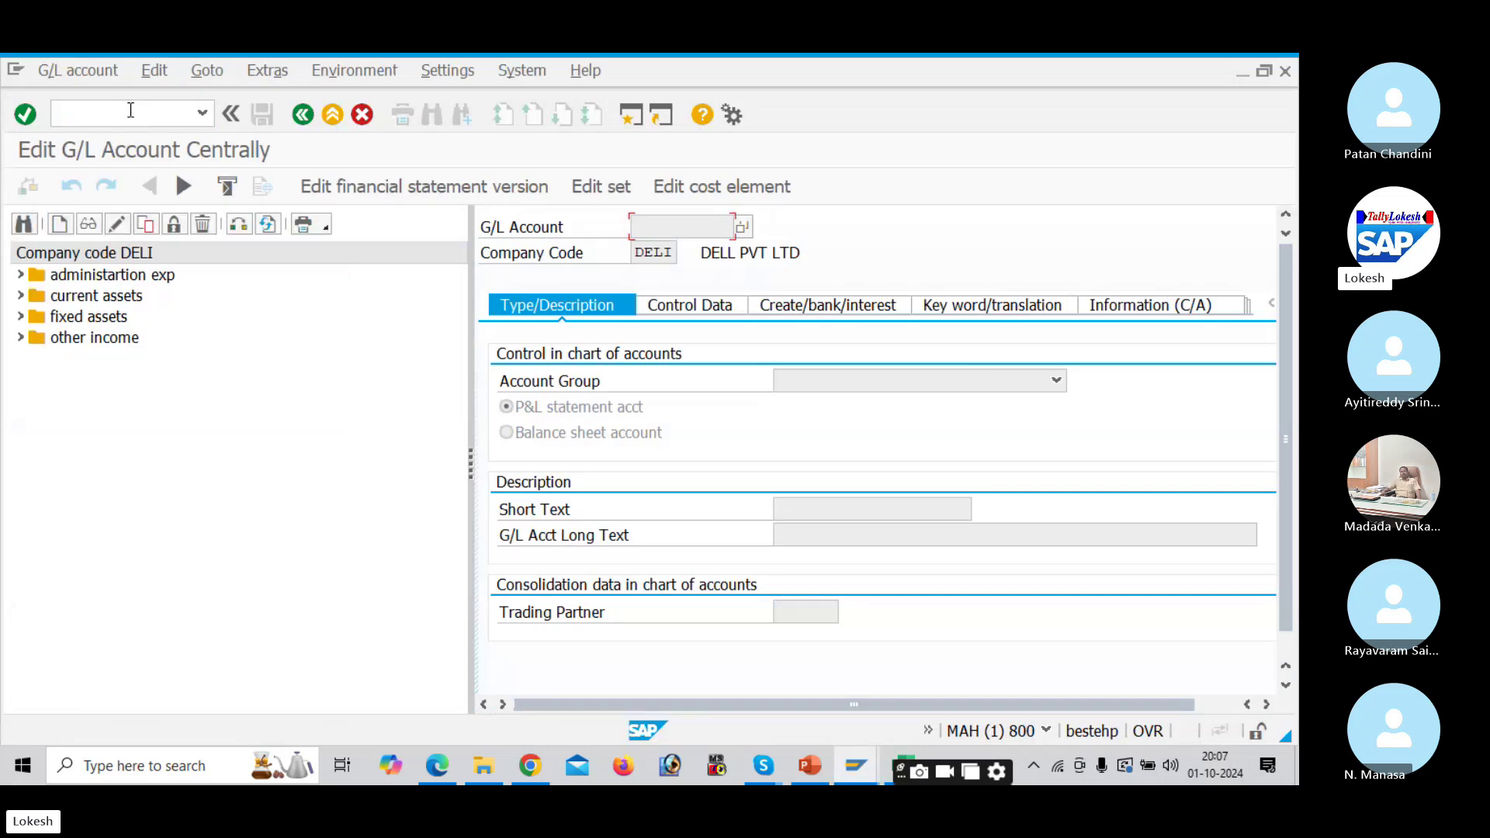
{"action": "left_click", "coordinate": [450, 766]}
{"action": "scroll", "coordinate": [670, 507], "scroll_direction": "down", "scroll_amount": 10}
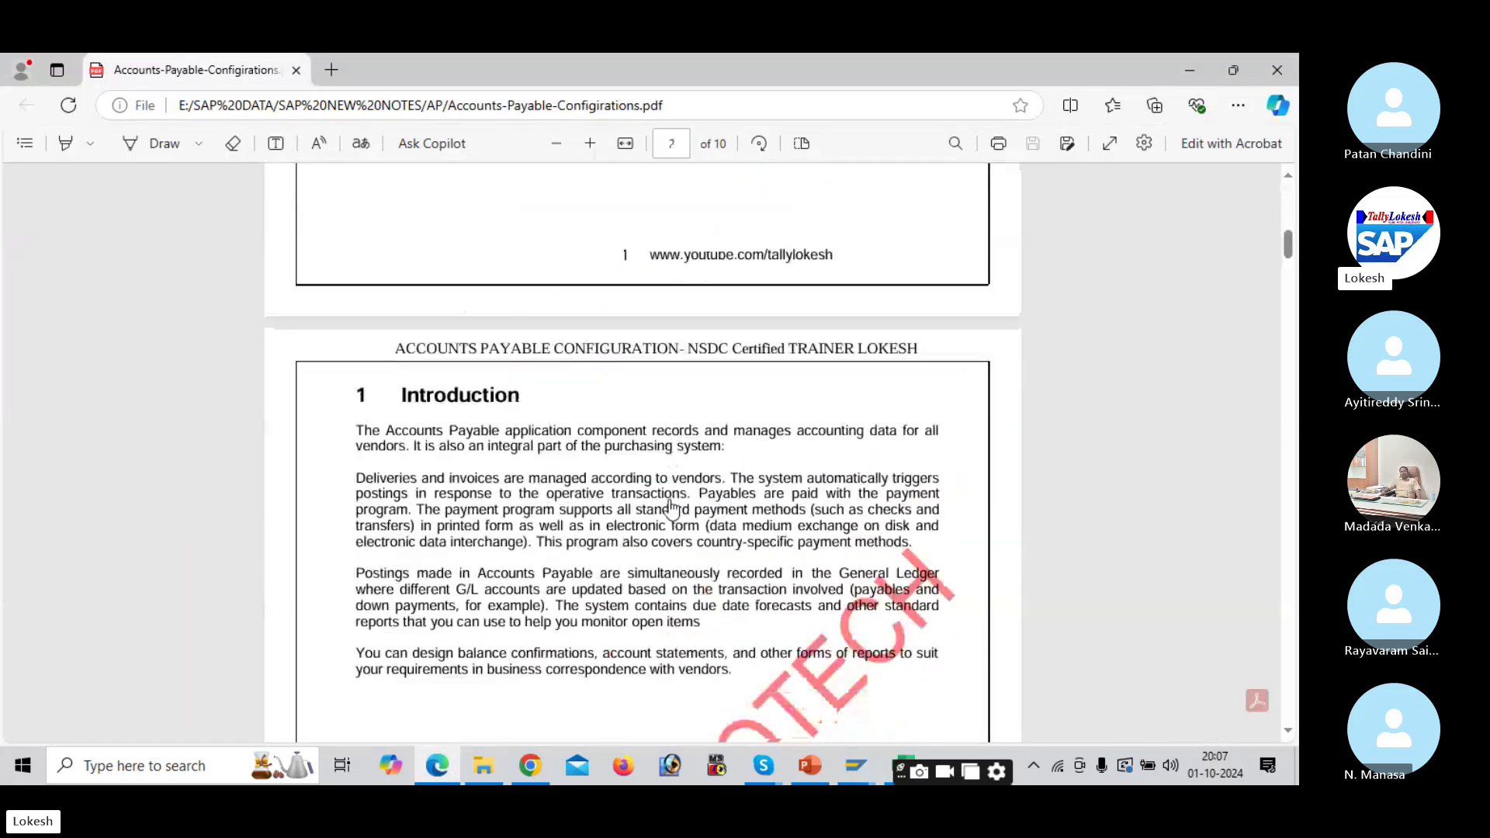
Step: Scroll the PDF to the page-2 G/L account table, then return to SAP's Edit G/L Account Centrally screen
{"action": "scroll", "coordinate": [672, 508], "scroll_direction": "down", "scroll_amount": 9}
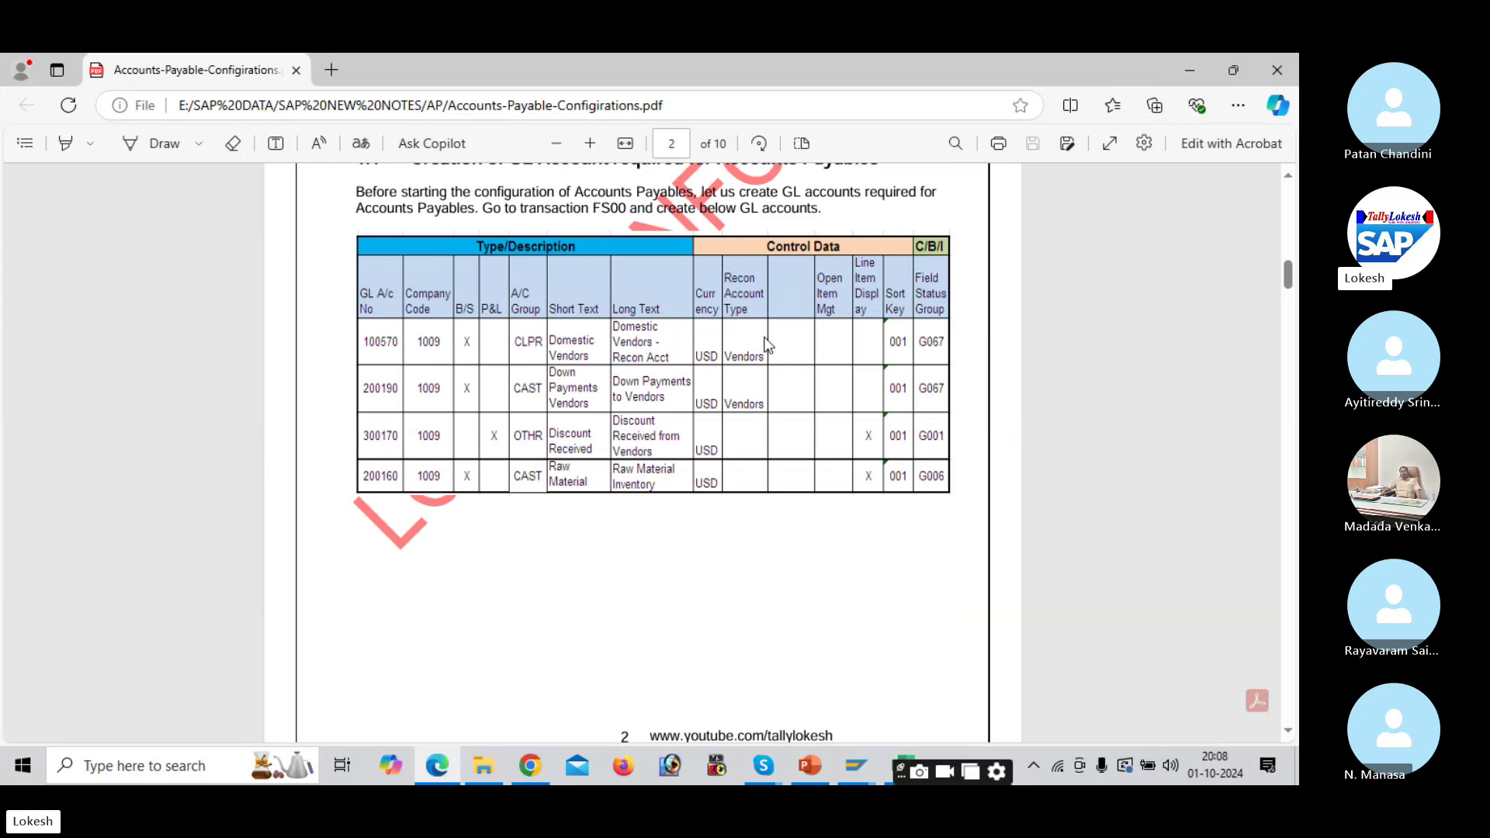
{"action": "left_click", "coordinate": [857, 765]}
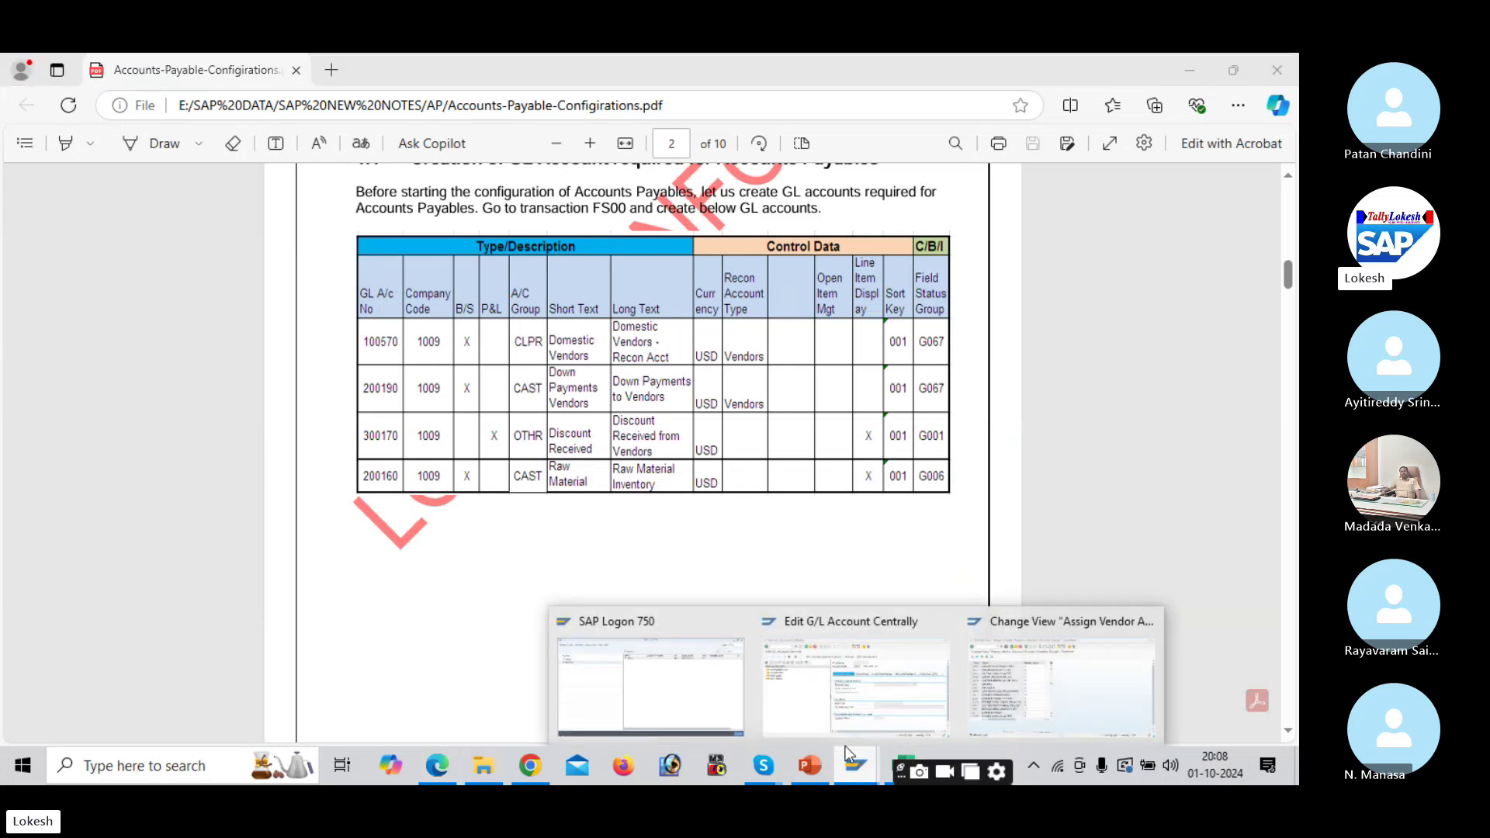
{"action": "left_click", "coordinate": [861, 708]}
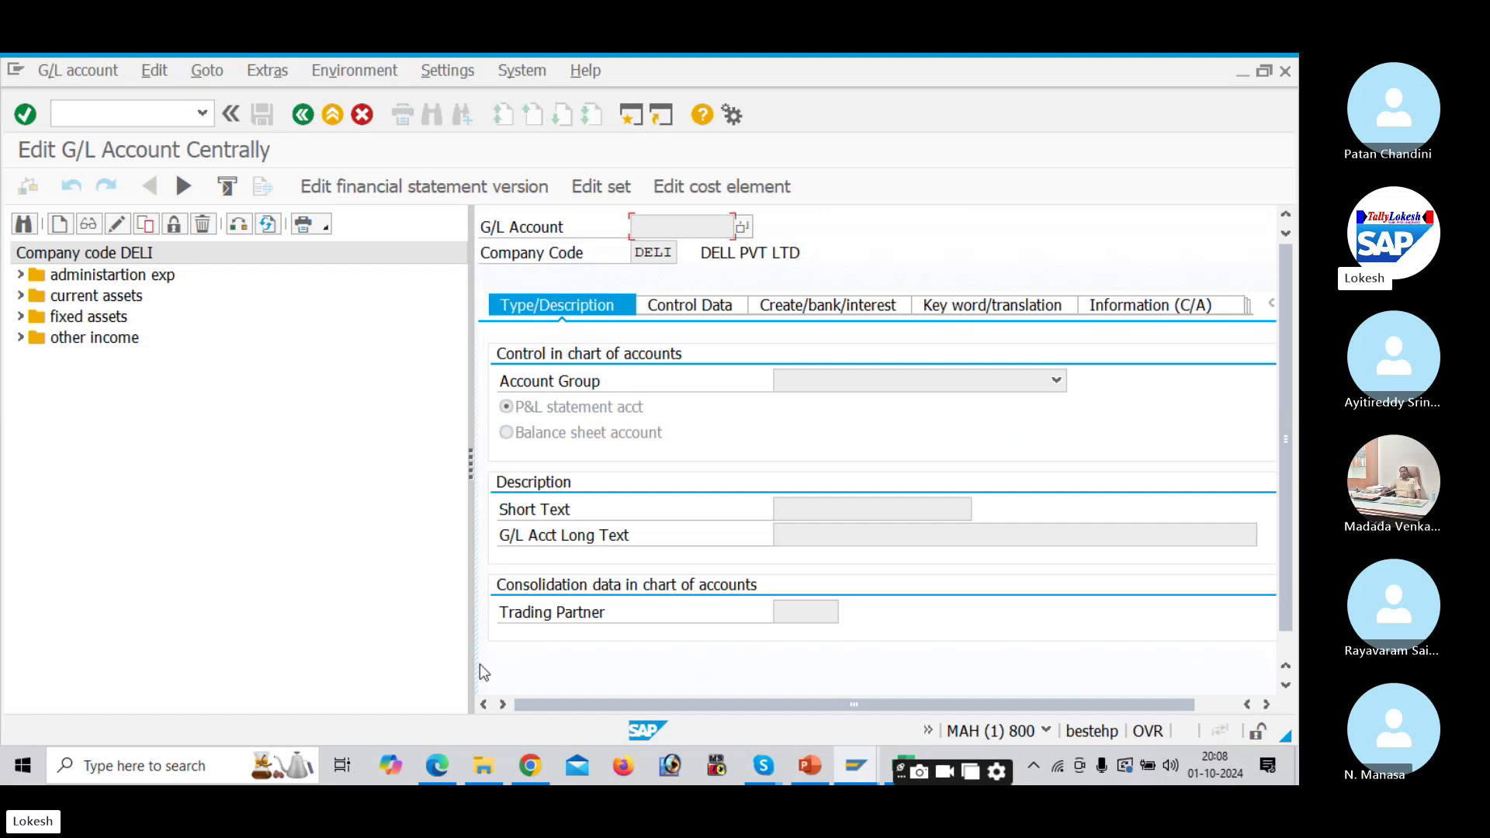
Step: Open the G/L account groups overview with transaction /NOBD4
{"action": "mouse_move", "coordinate": [763, 766]}
{"action": "left_click", "coordinate": [746, 697]}
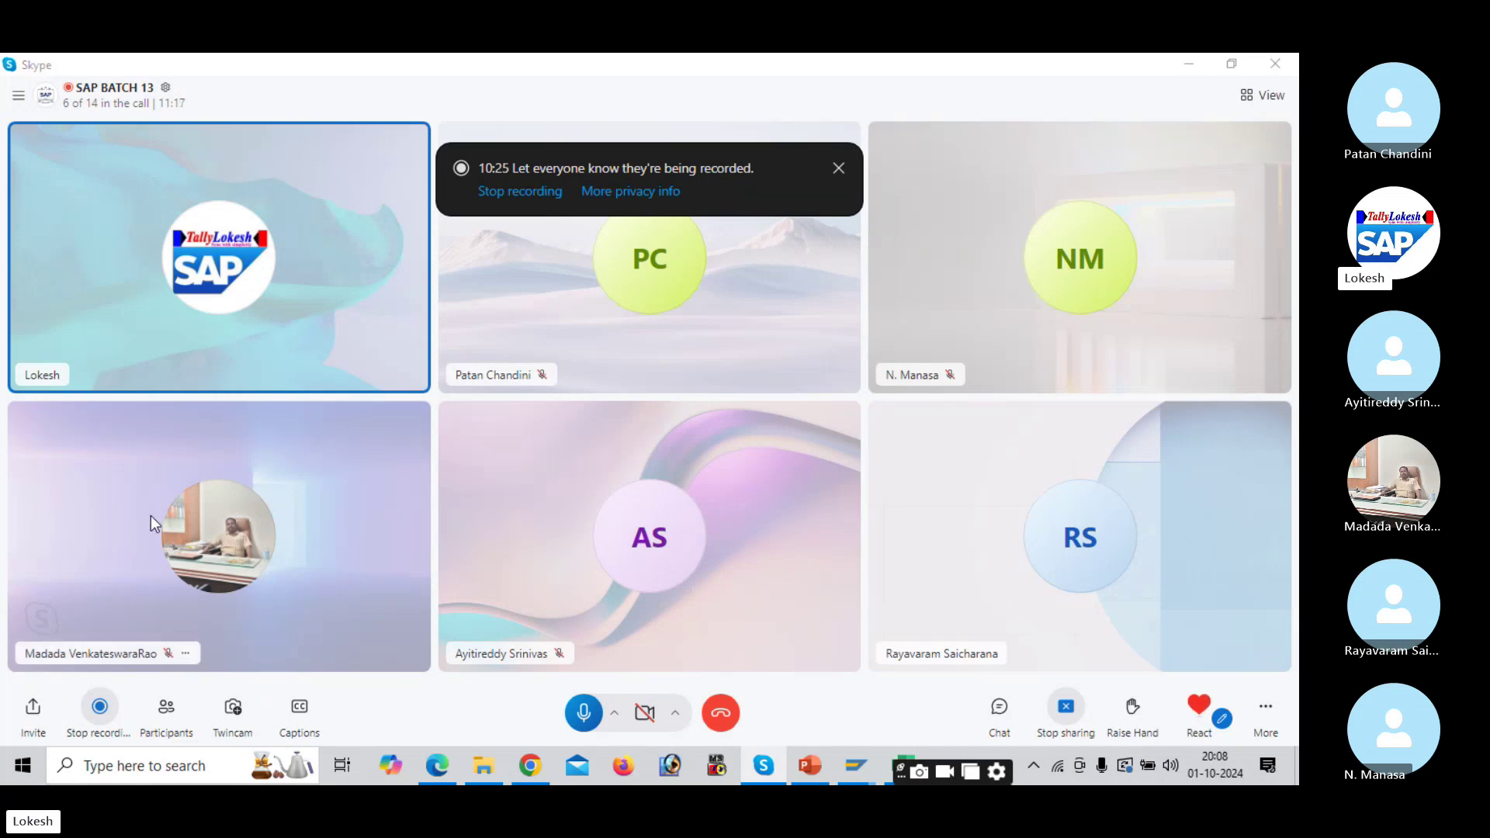
{"action": "key", "text": "alt+Tab"}
{"action": "key", "text": "alt+Tab"}
{"action": "key", "text": "alt+Tab"}
{"action": "key", "text": "alt+Tab"}
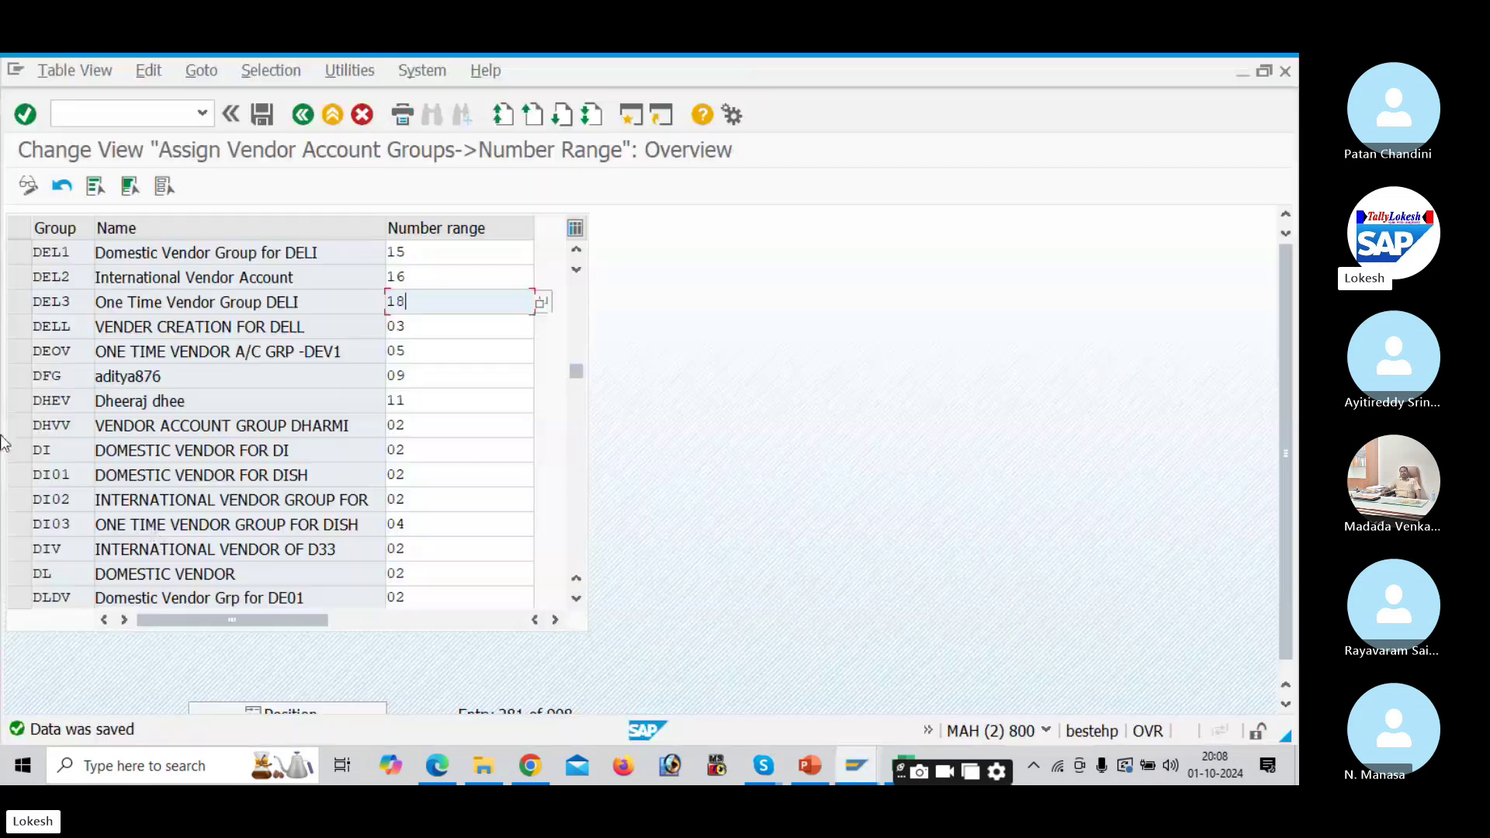
{"action": "left_click", "coordinate": [92, 113]}
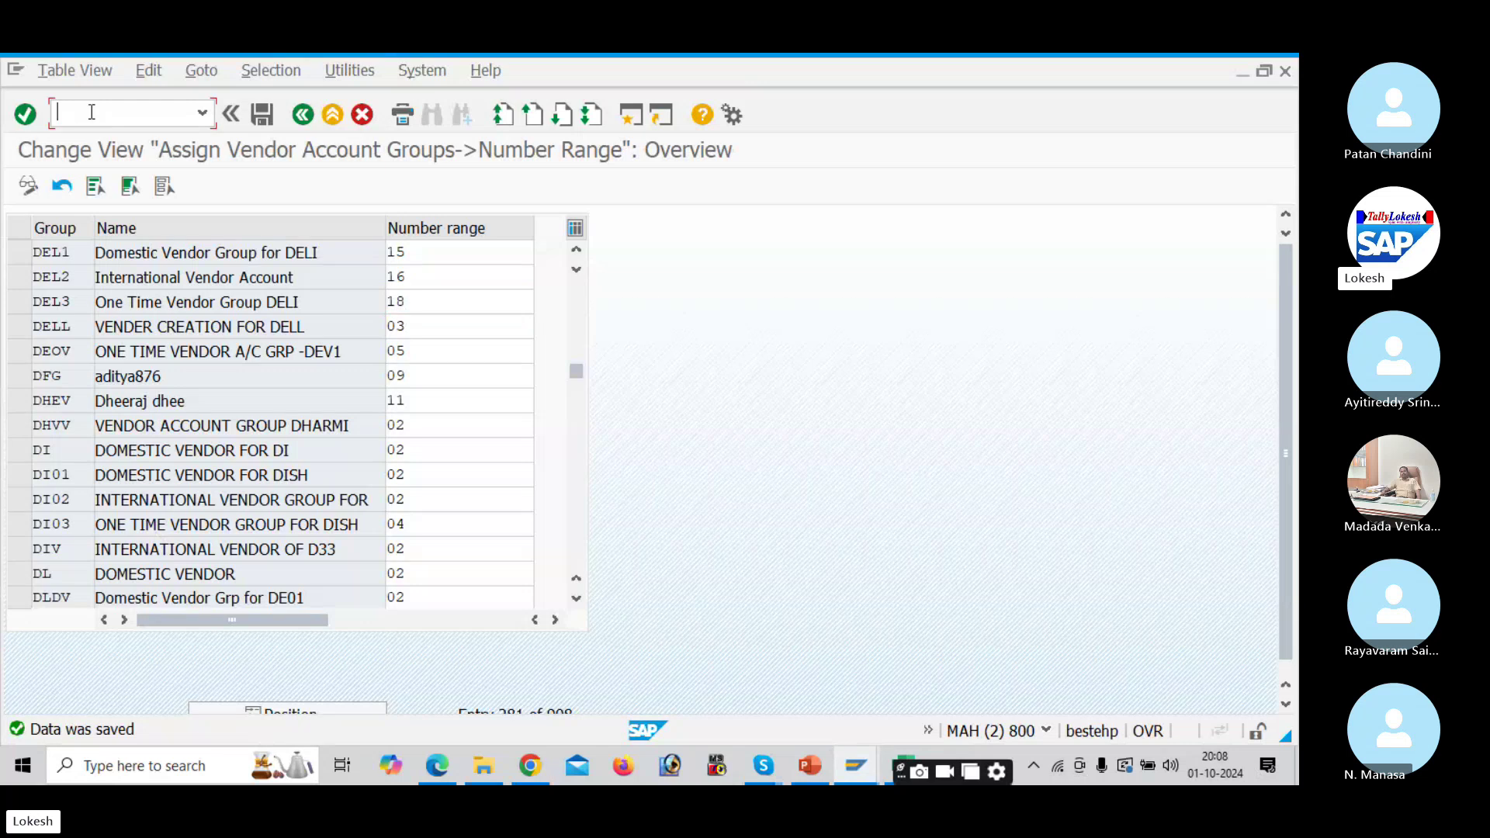
{"action": "type", "text": "/NOBD4"}
{"action": "key", "text": "Return"}
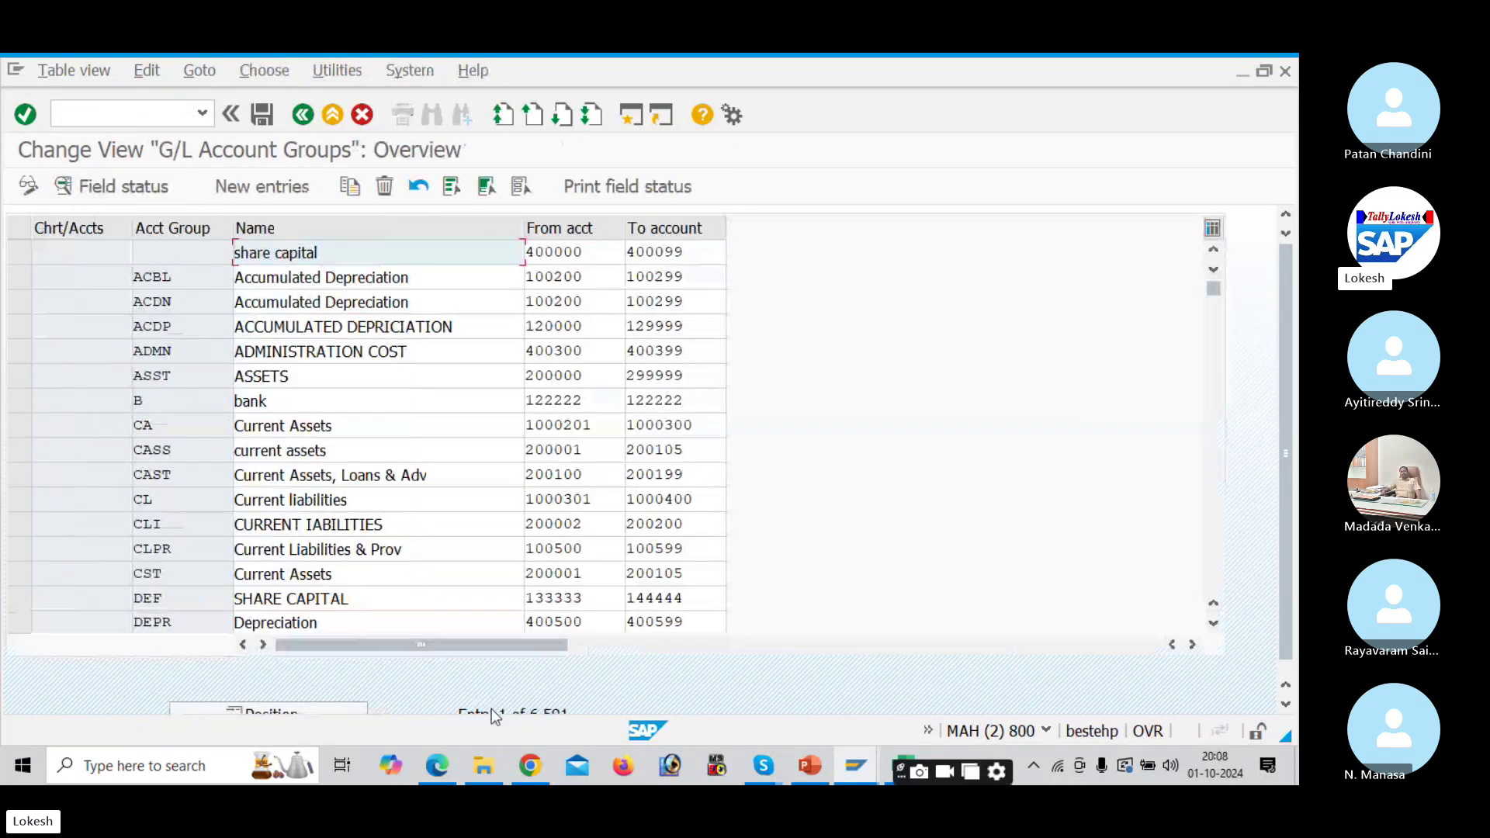
Step: Position the account groups list on DELI, then DEL1, then DEL5
{"action": "left_click", "coordinate": [353, 712]}
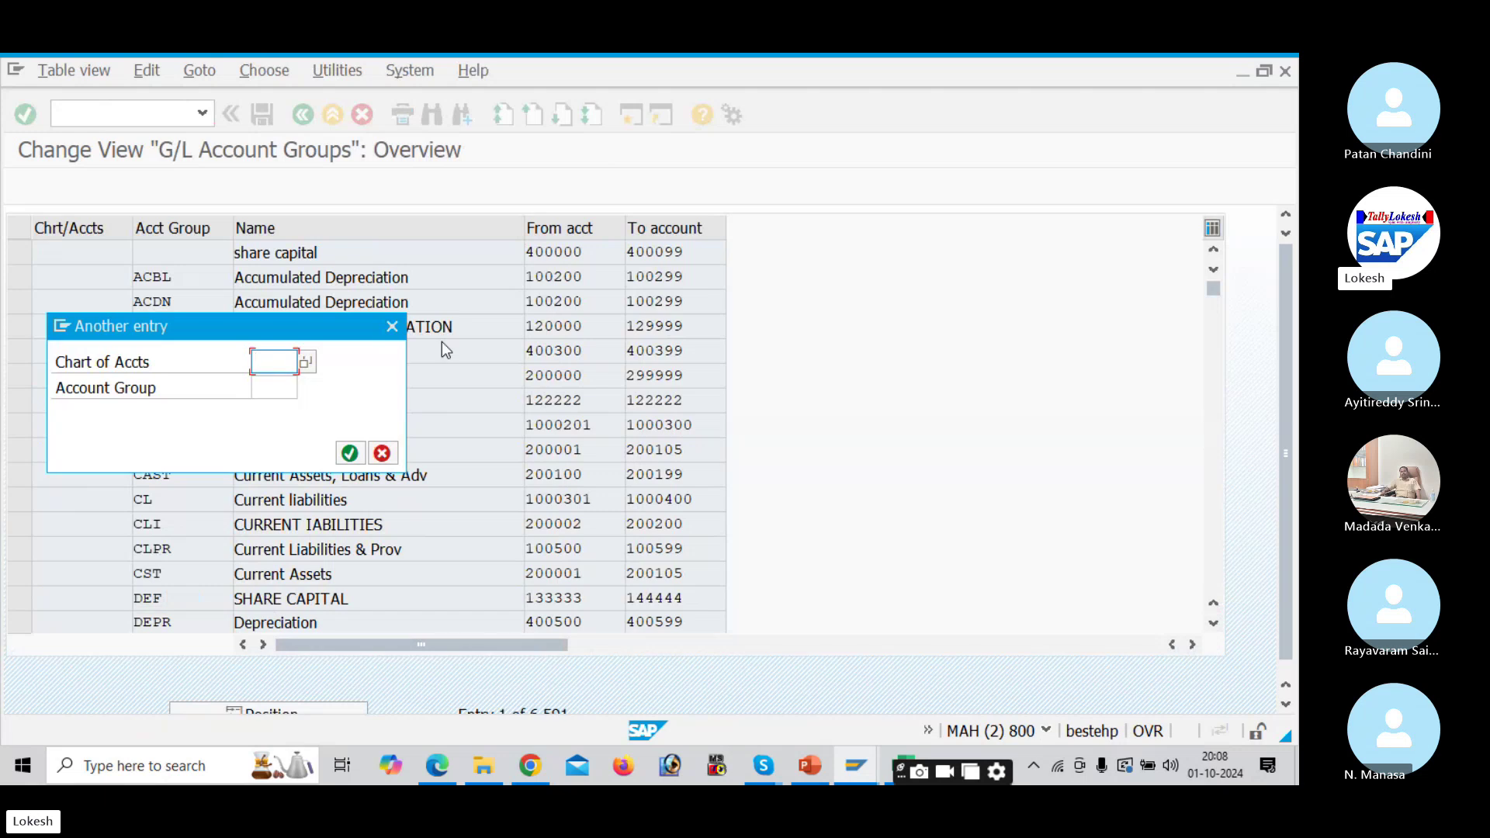
{"action": "type", "text": "DEL"}
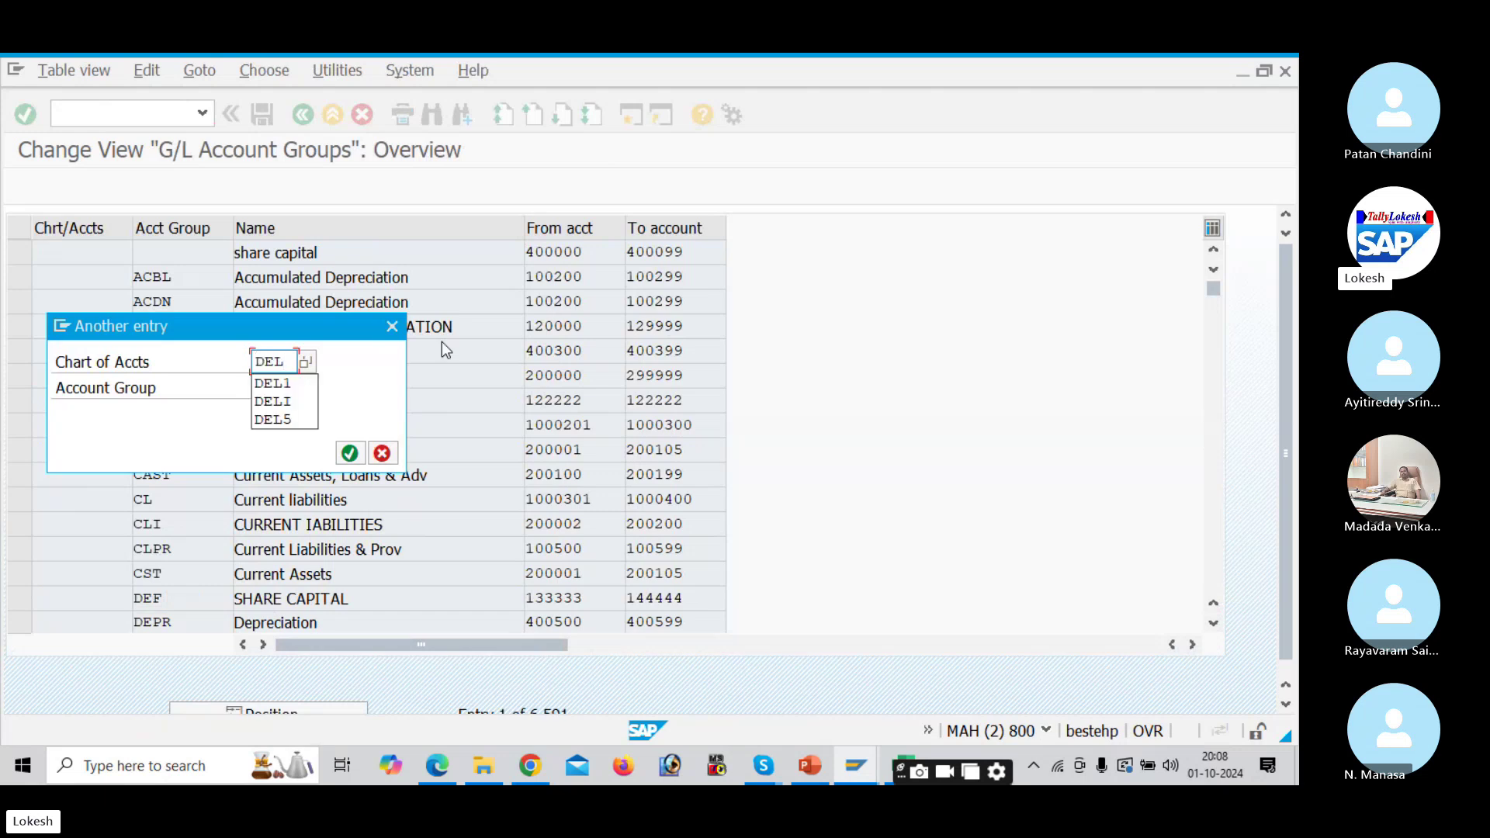
{"action": "type", "text": "I"}
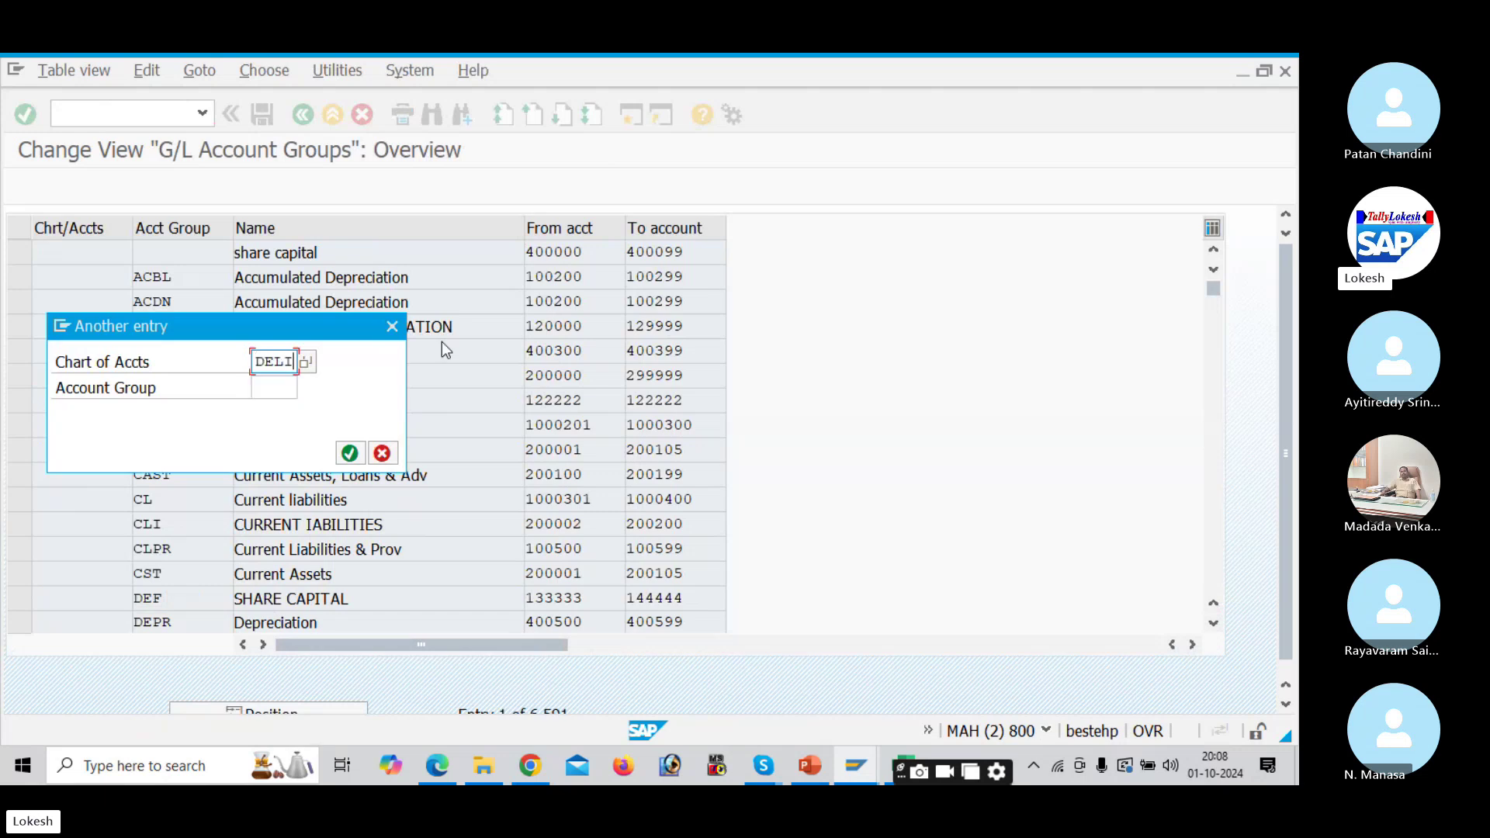
{"action": "key", "text": "Return"}
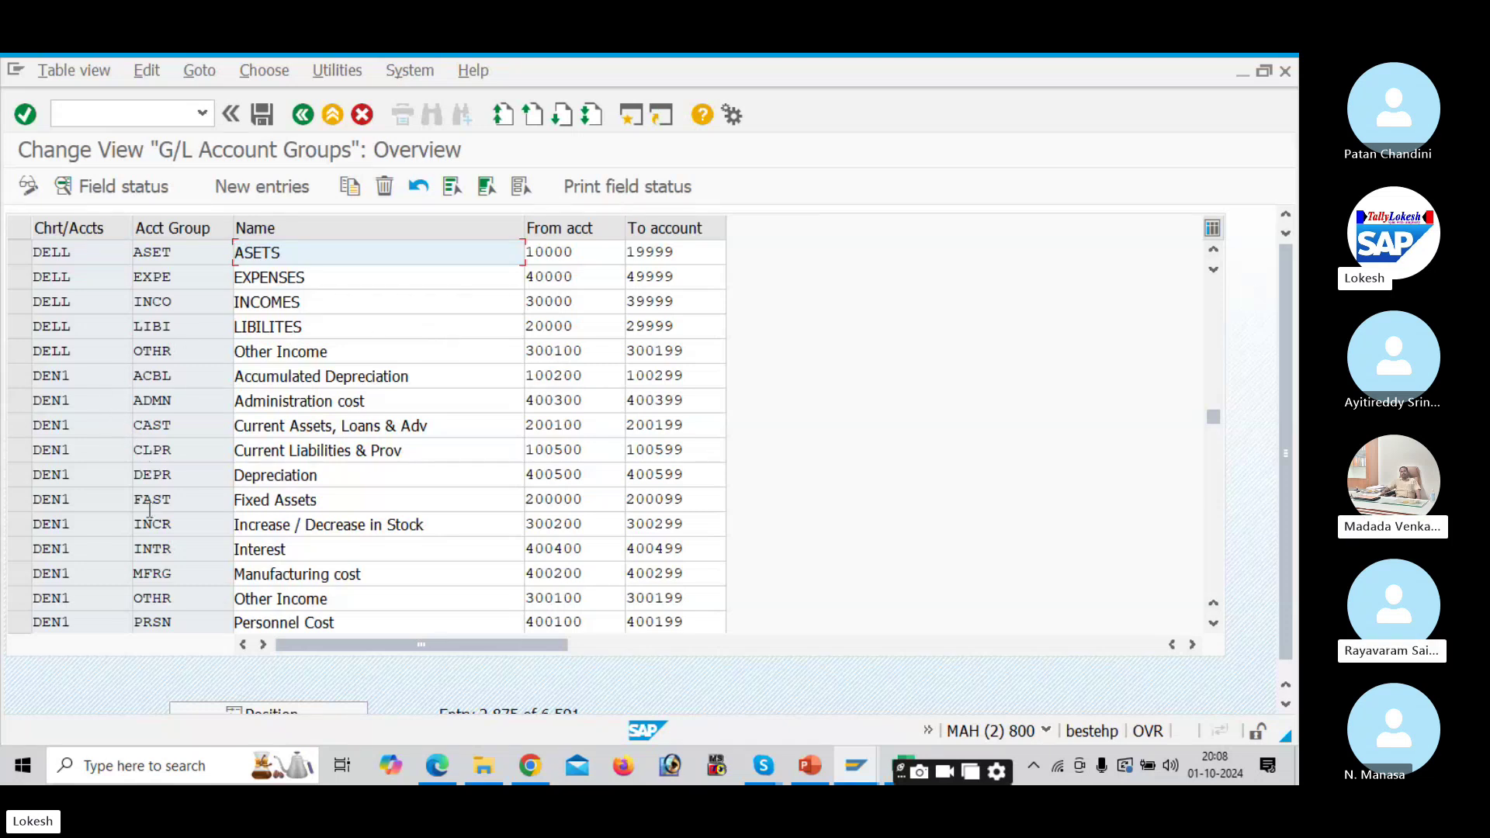
{"action": "left_click", "coordinate": [333, 711]}
{"action": "type", "text": "D"}
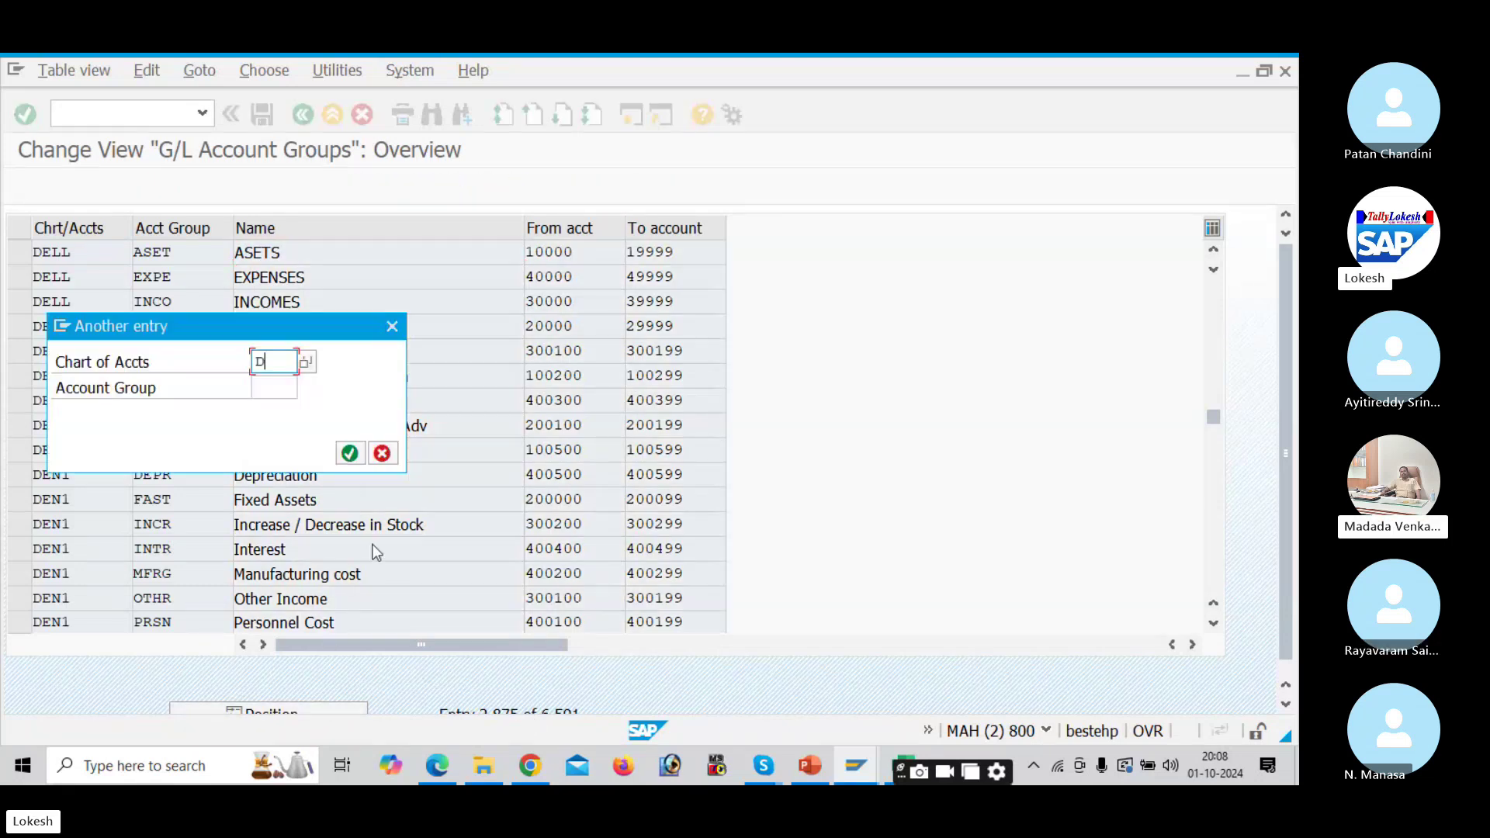
{"action": "type", "text": "EL1"}
{"action": "key", "text": "Return"}
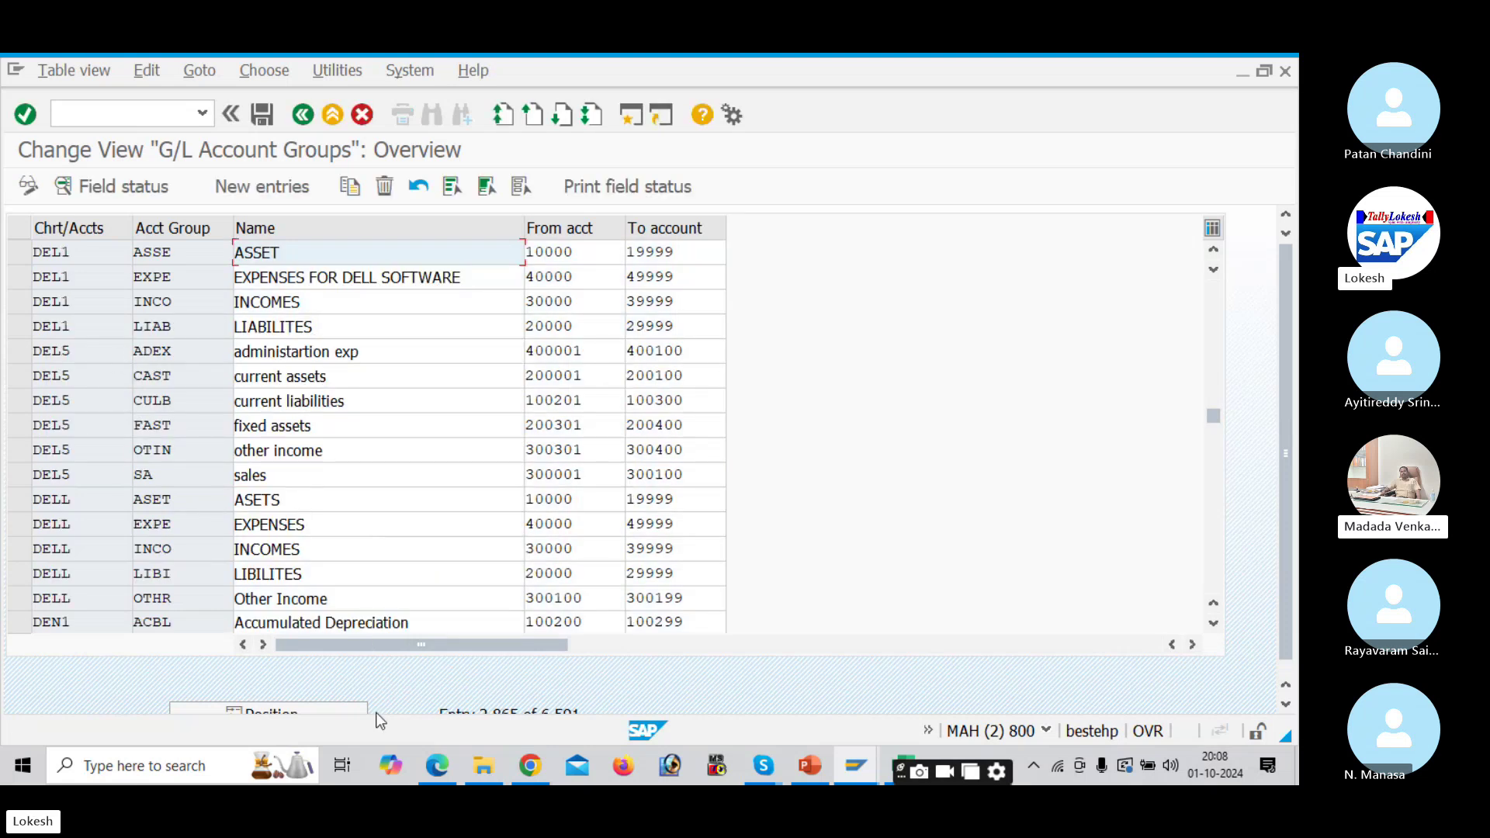
{"action": "left_click", "coordinate": [345, 709]}
{"action": "type", "text": "DEL"}
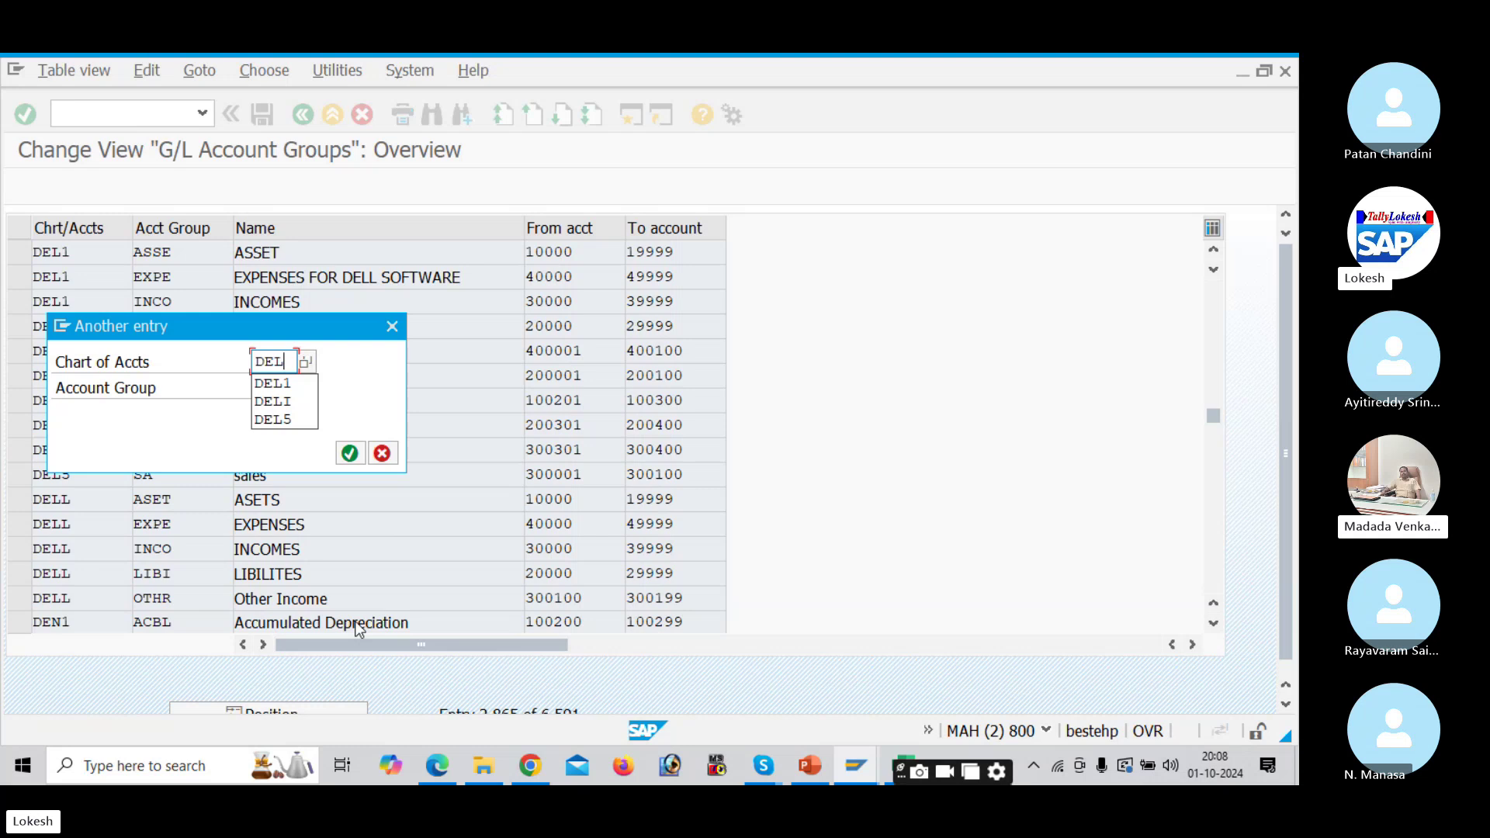
{"action": "type", "text": "5"}
{"action": "key", "text": "Return"}
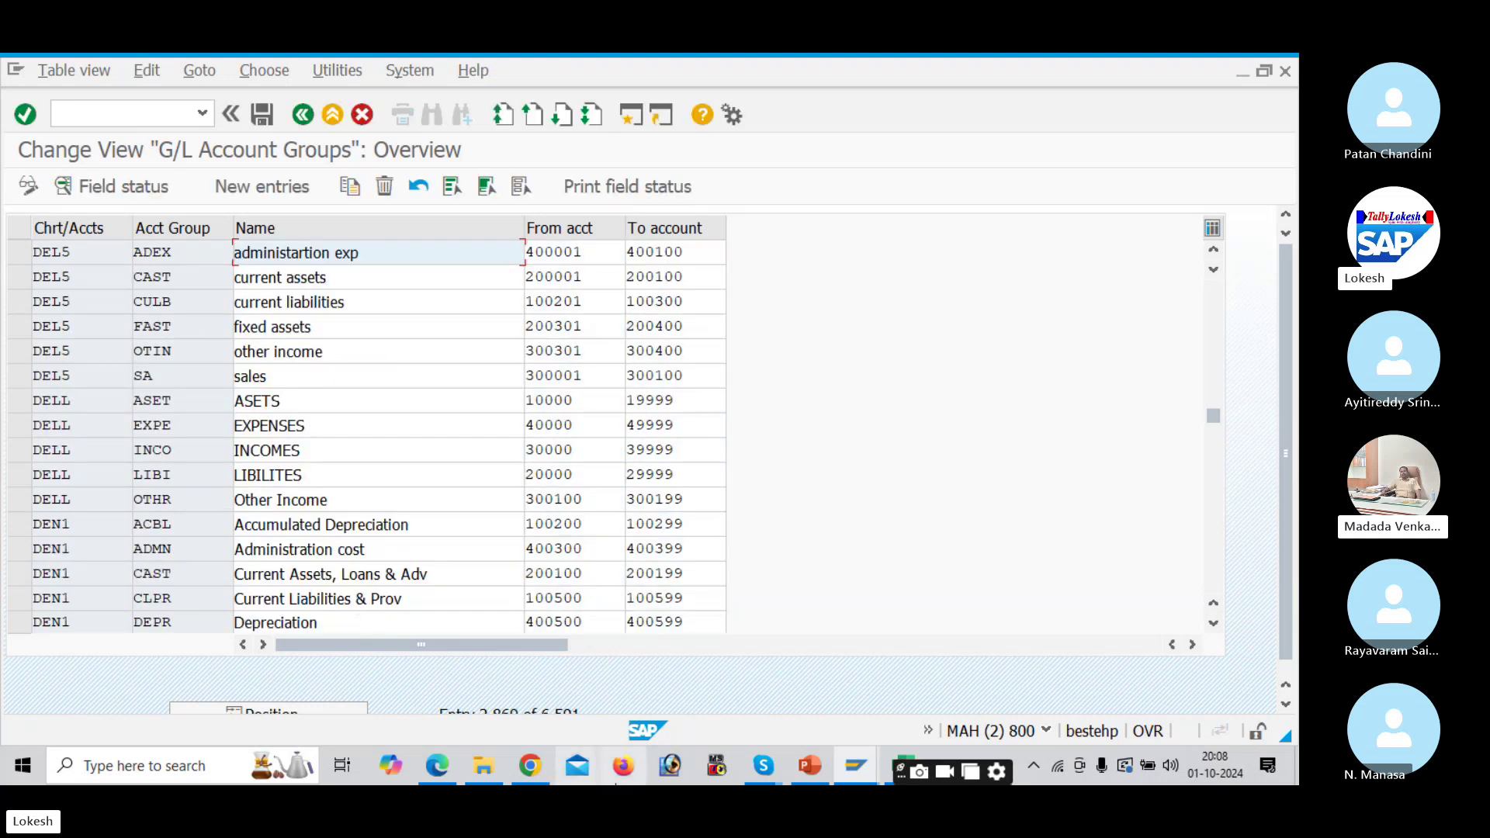
{"action": "left_click", "coordinate": [902, 765]}
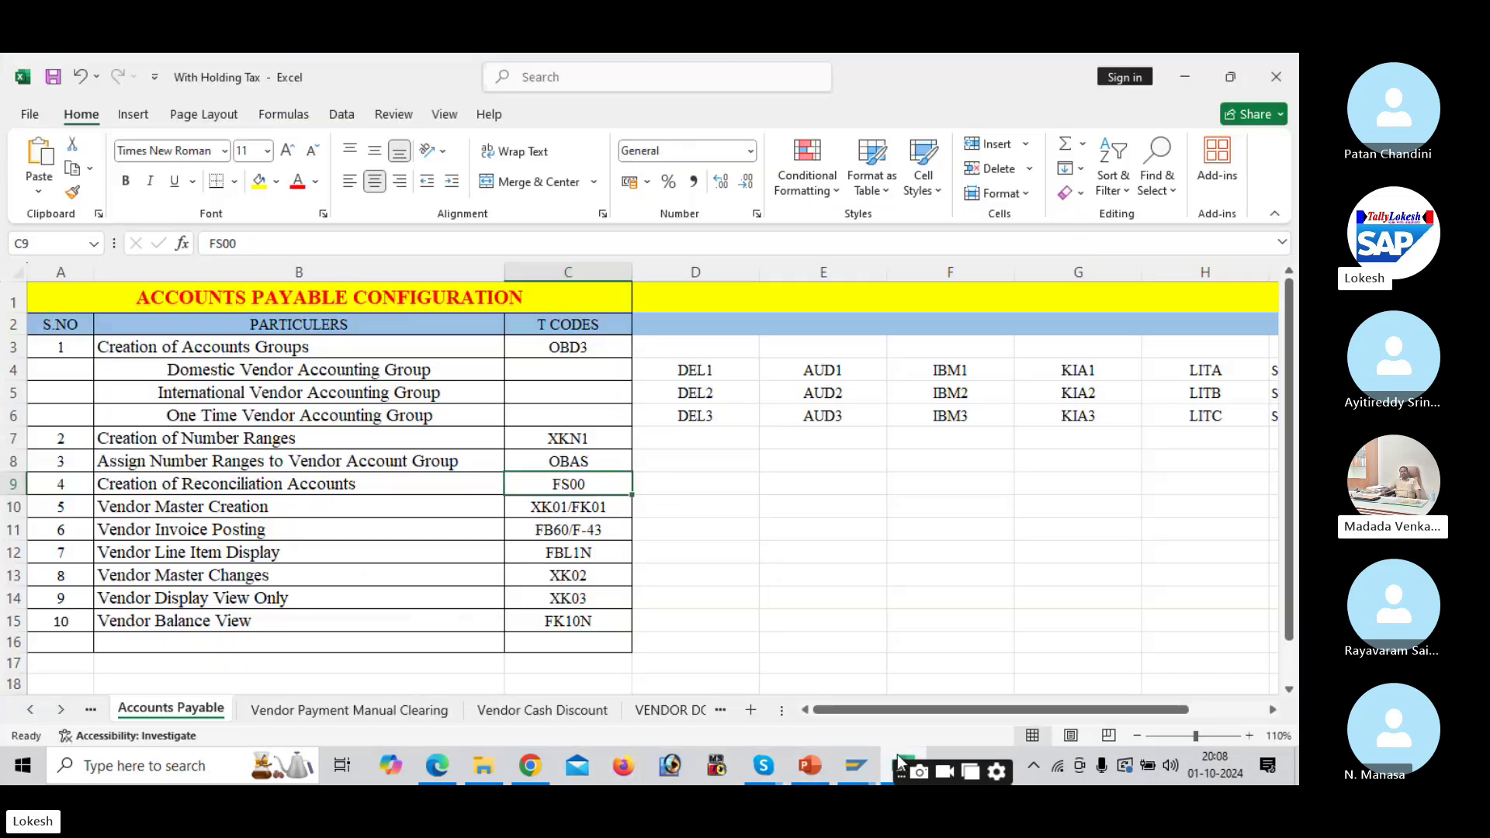
{"action": "left_click", "coordinate": [97, 713]}
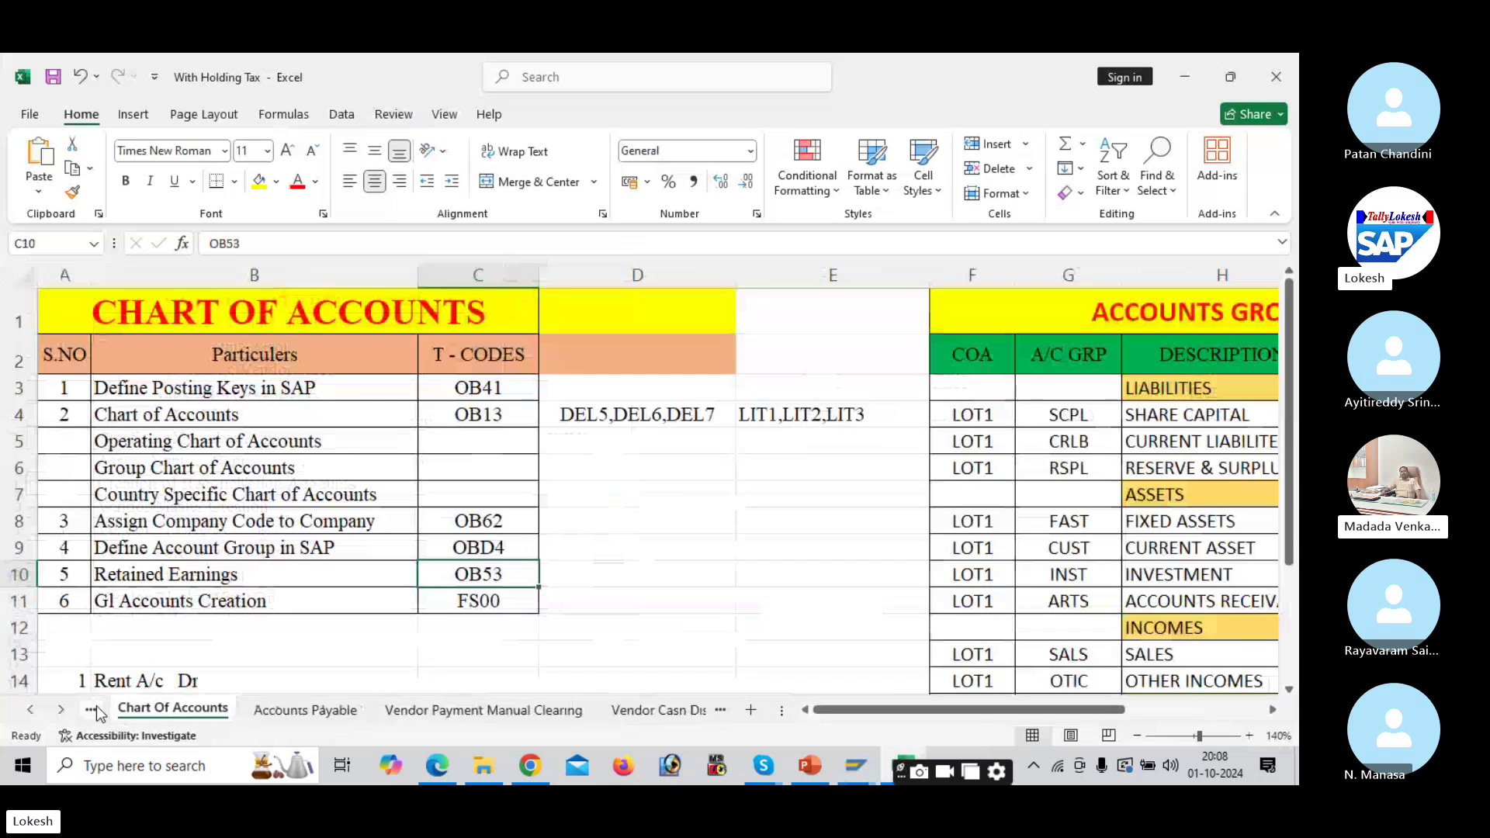
{"action": "left_click", "coordinate": [583, 413]}
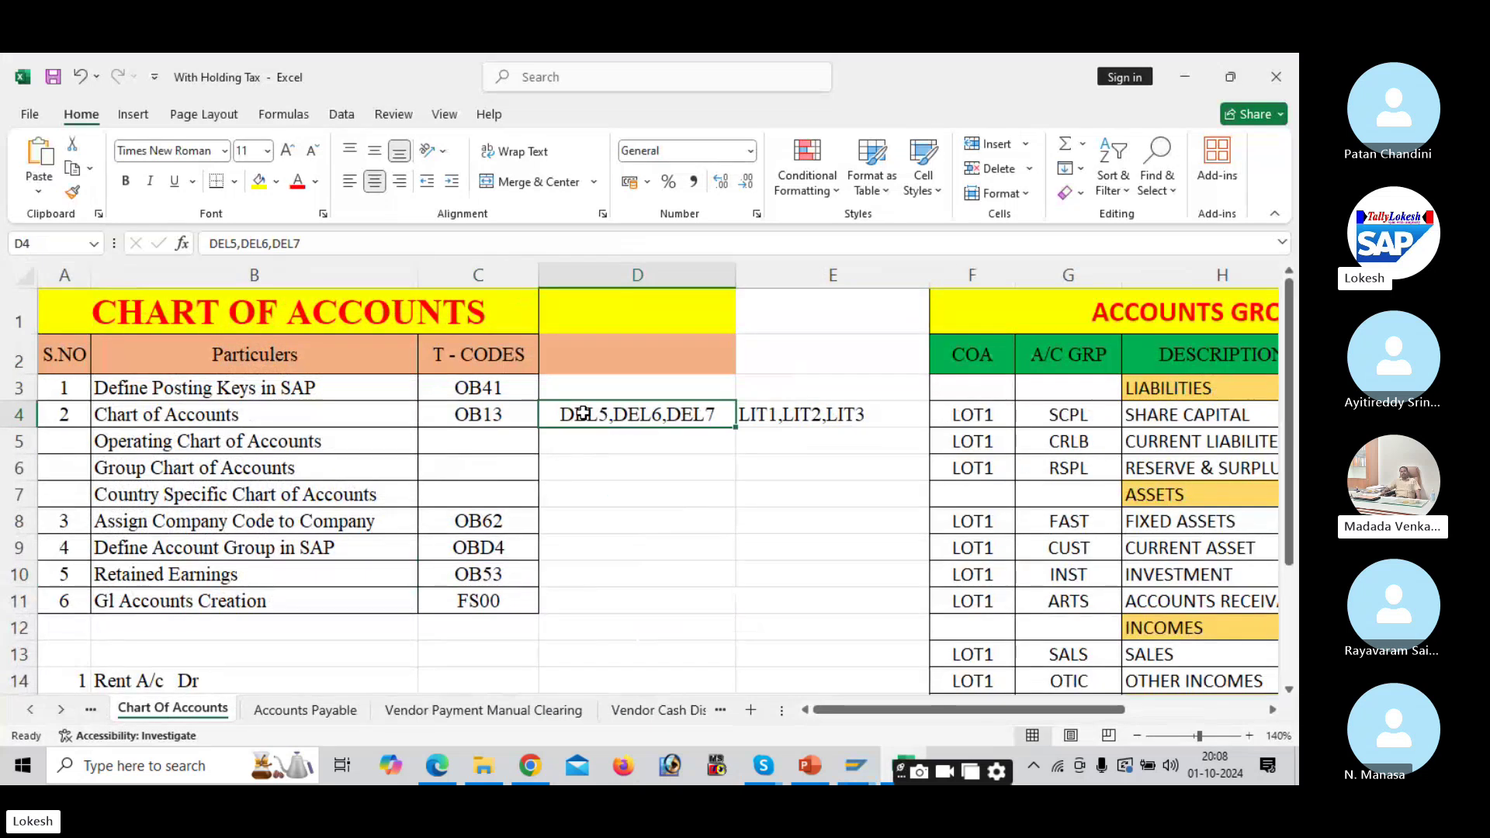
{"action": "left_click", "coordinate": [330, 711]}
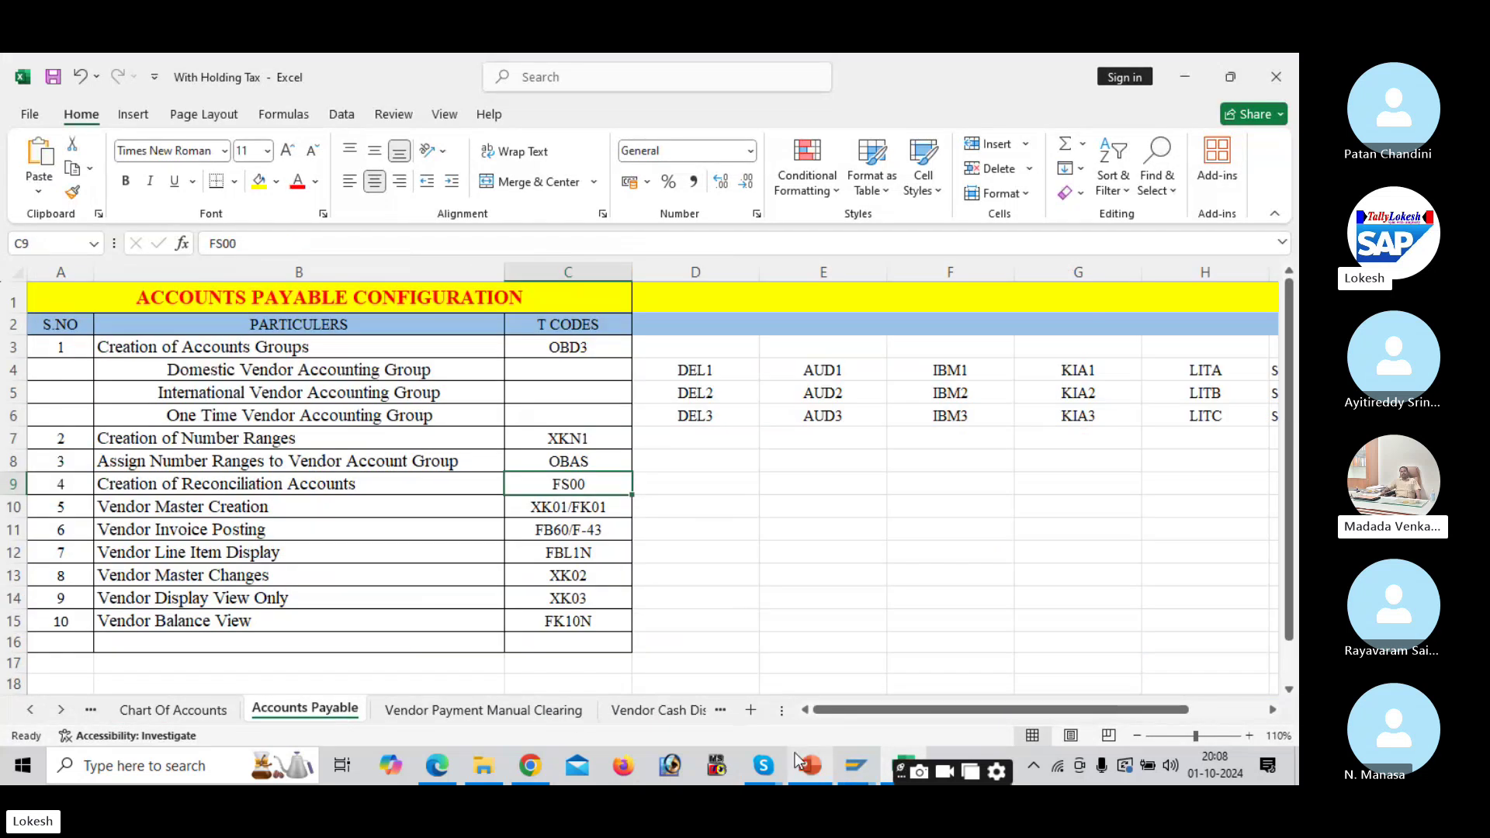
Step: Start copying Rent Received account 300304 from the other income group, clearing the new account number
{"action": "mouse_move", "coordinate": [875, 774]}
{"action": "left_click", "coordinate": [879, 685]}
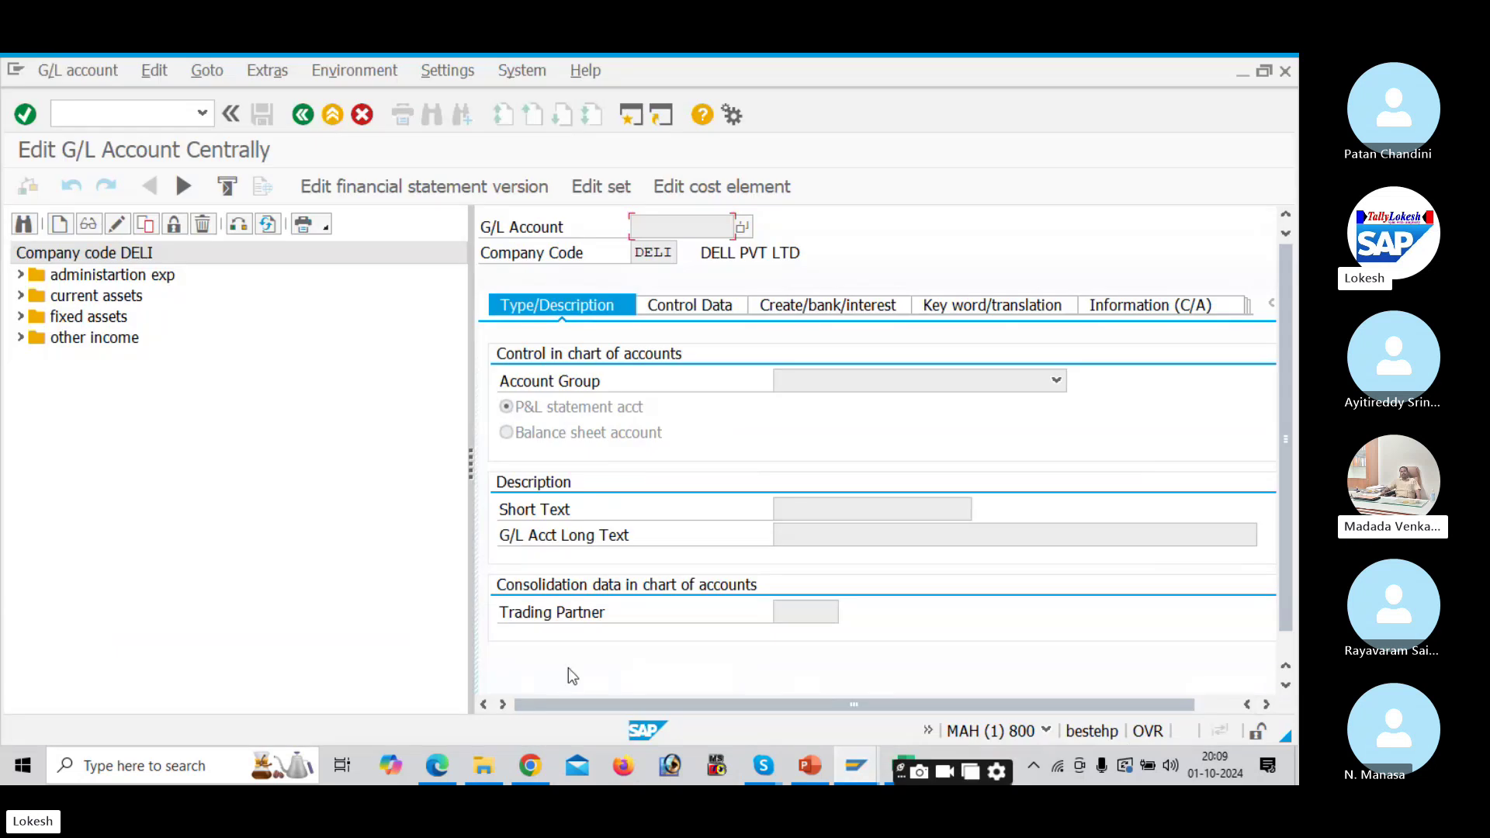
{"action": "left_click", "coordinate": [21, 338]}
{"action": "left_click", "coordinate": [114, 425]}
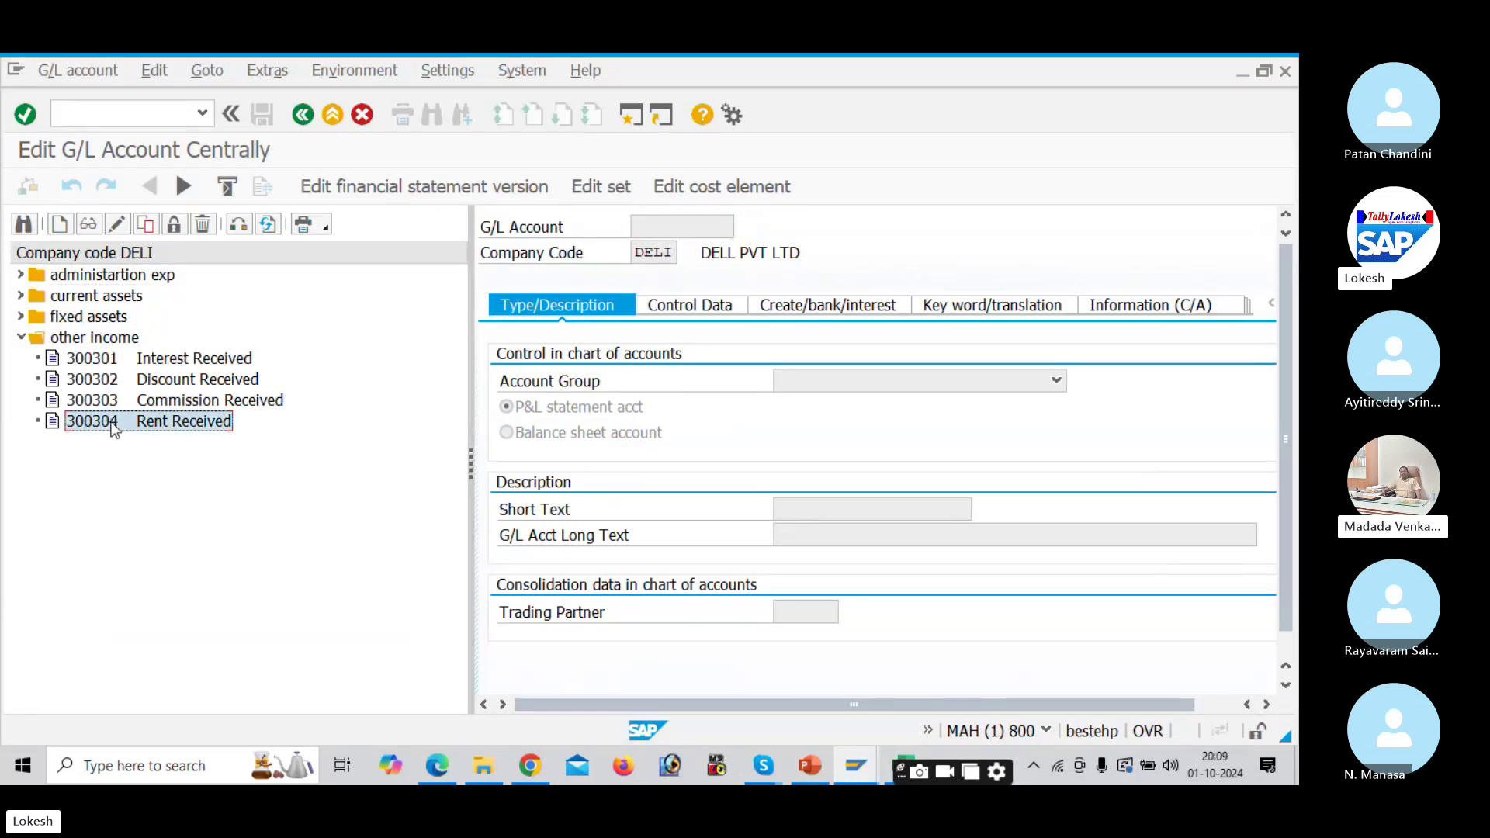
{"action": "right_click", "coordinate": [113, 426]}
{"action": "left_click", "coordinate": [159, 487]}
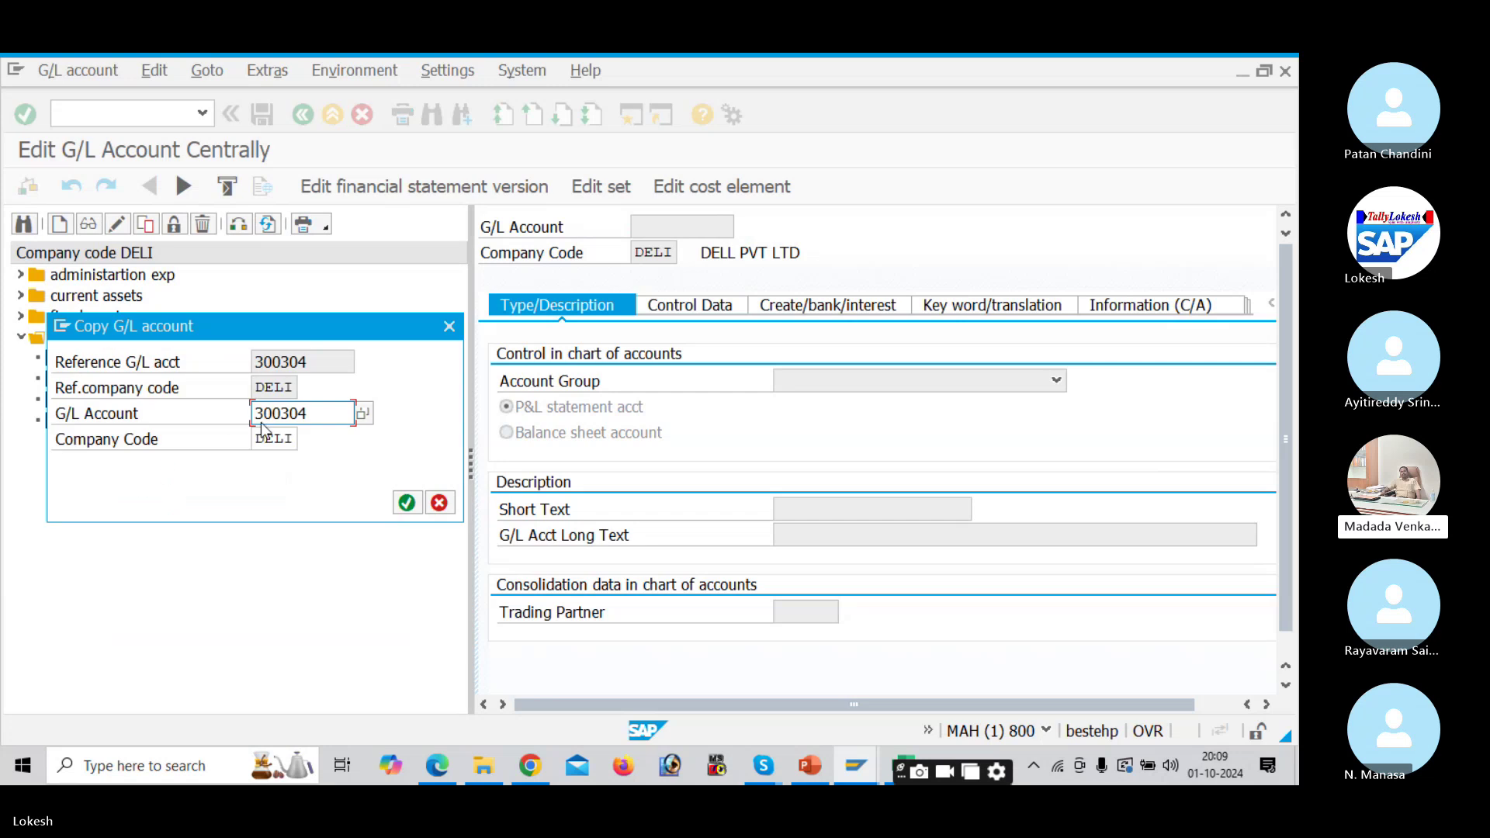
{"action": "left_click_drag", "start_coordinate": [308, 413], "coordinate": [217, 405]}
{"action": "key", "text": "BackSpace"}
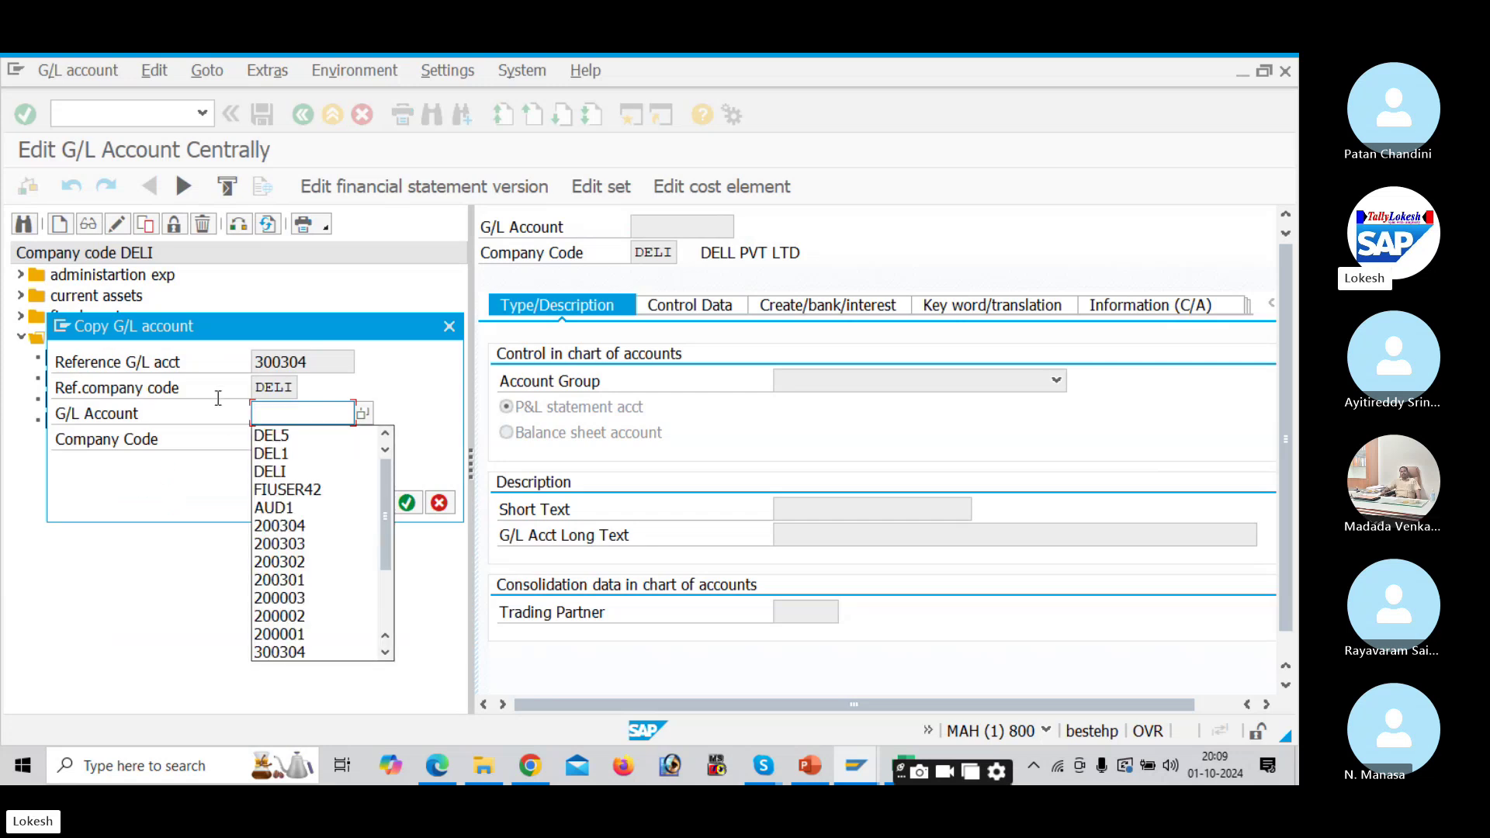
Step: Copy 100201 from the account groups list and confirm it as the new account number
{"action": "key", "text": "alt+Tab"}
{"action": "key", "text": "alt+Tab"}
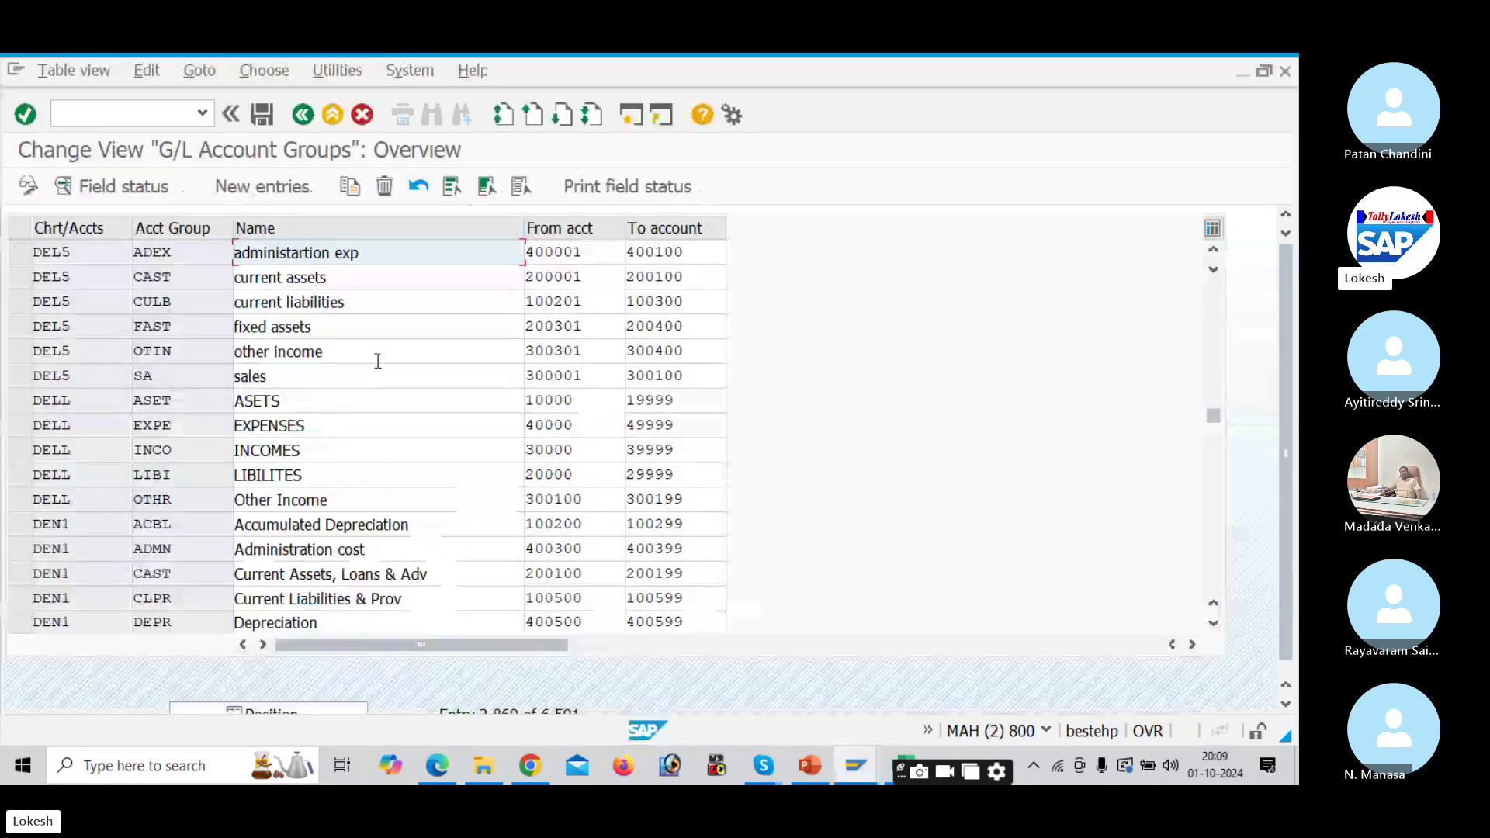
{"action": "left_click_drag", "start_coordinate": [589, 302], "coordinate": [515, 302]}
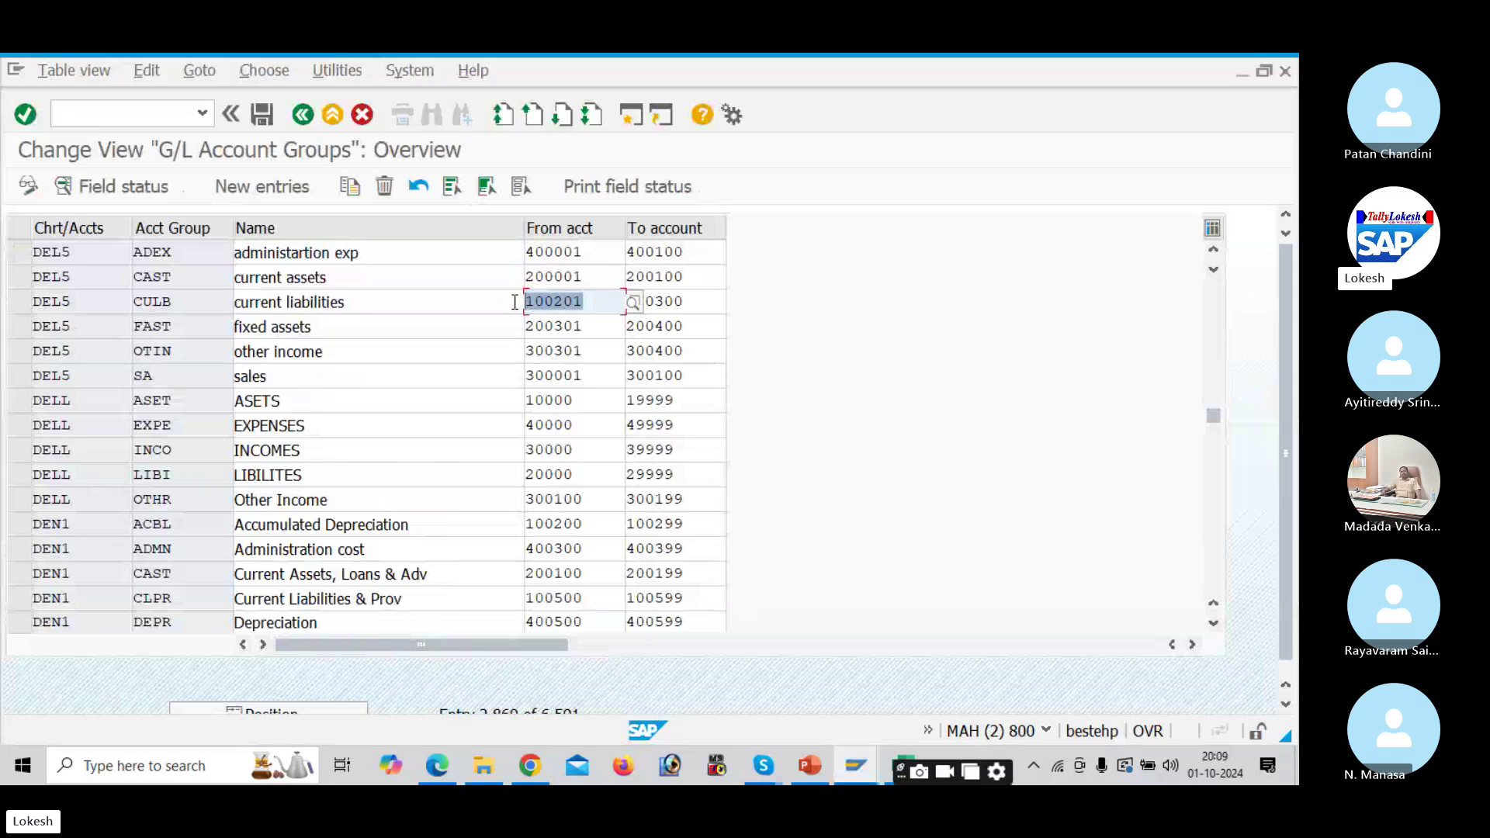
{"action": "key", "text": "Left"}
{"action": "key", "text": "alt+Tab"}
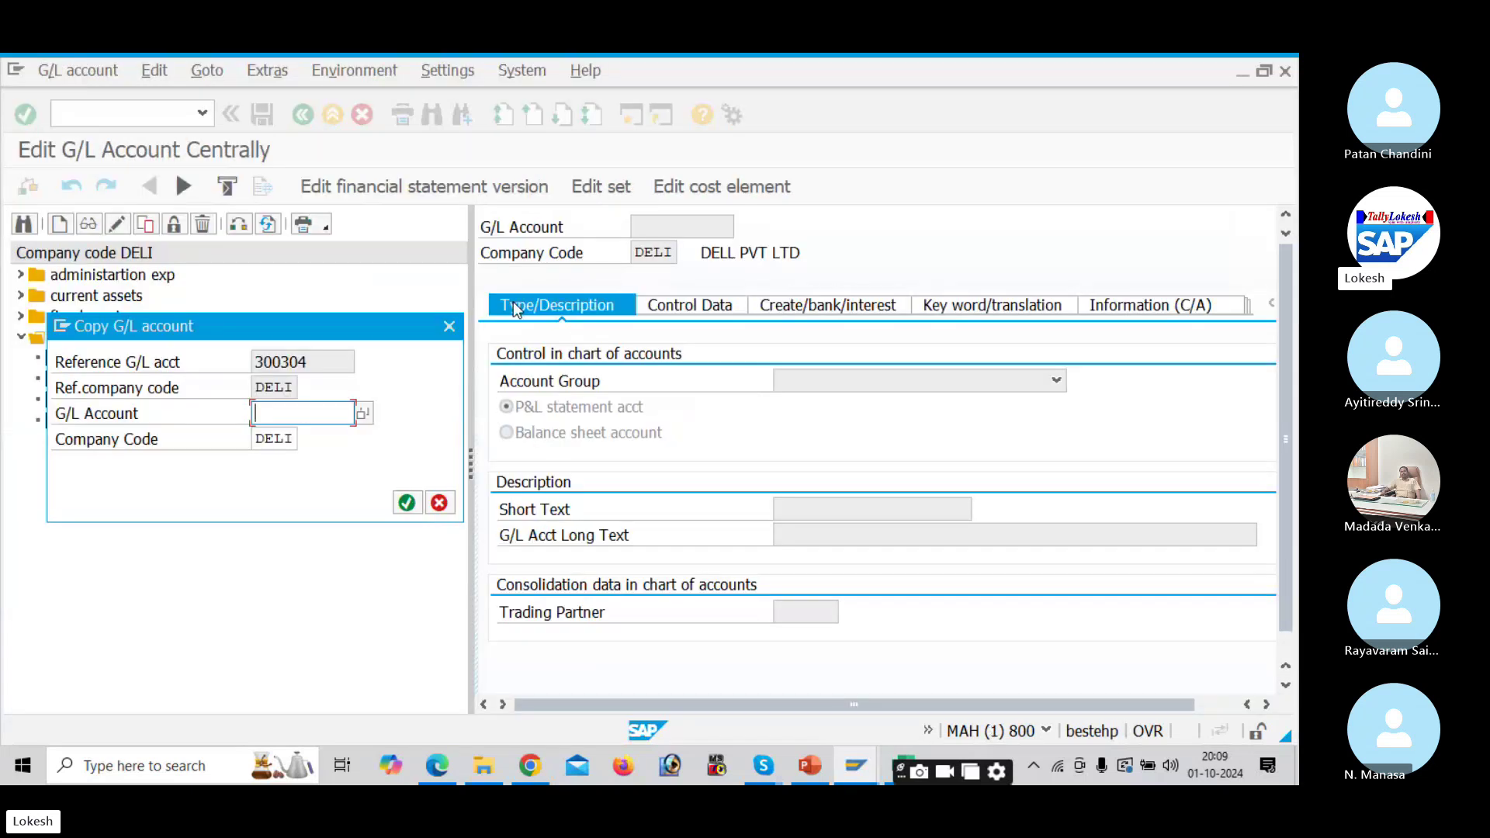
{"action": "key", "text": "ctrl+v"}
{"action": "left_click", "coordinate": [406, 503]}
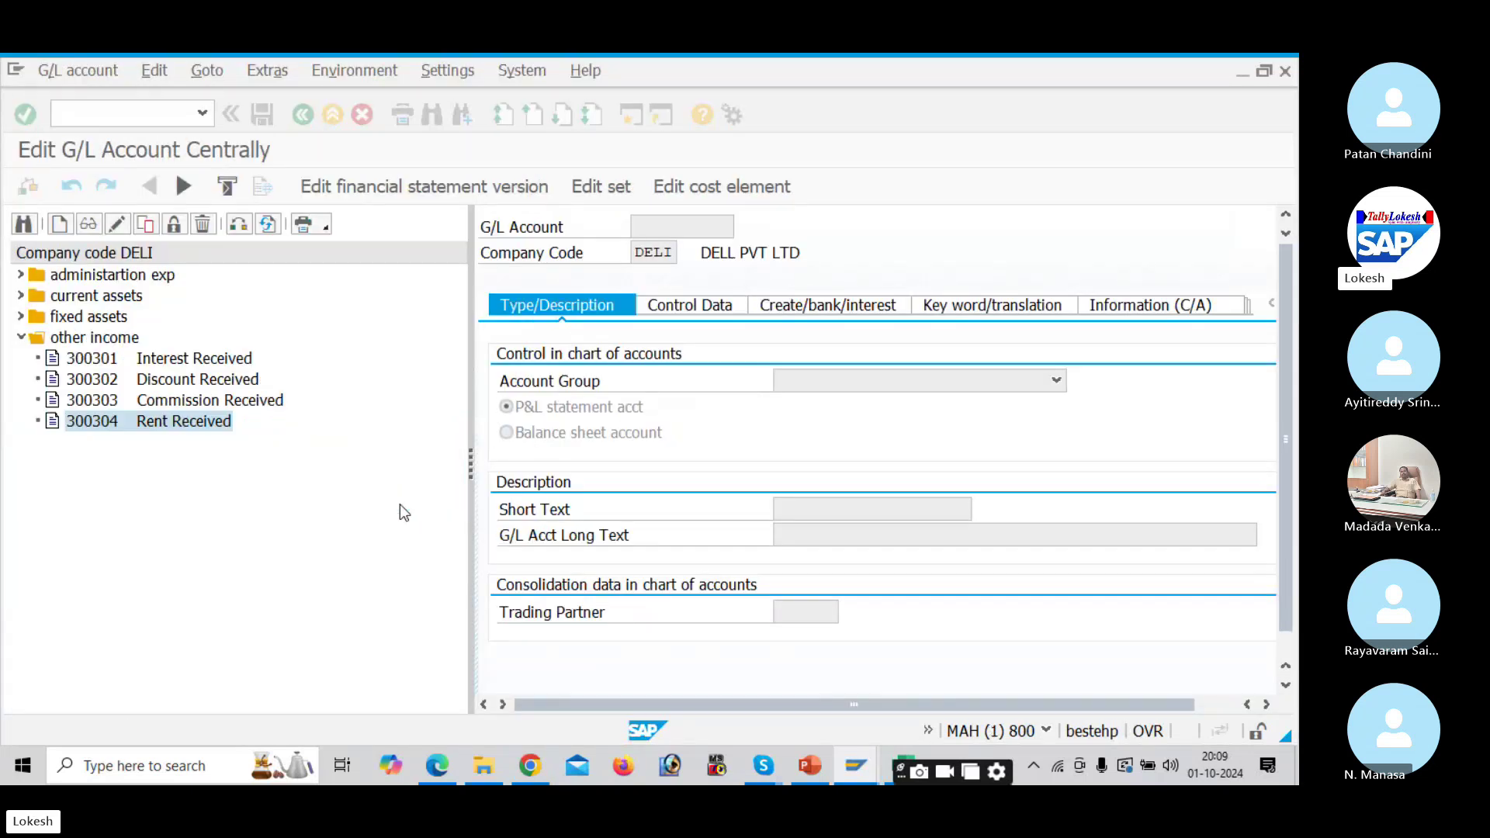
Step: Set account 100201's group to current liabilities and make it a balance sheet account
{"action": "left_click", "coordinate": [902, 375]}
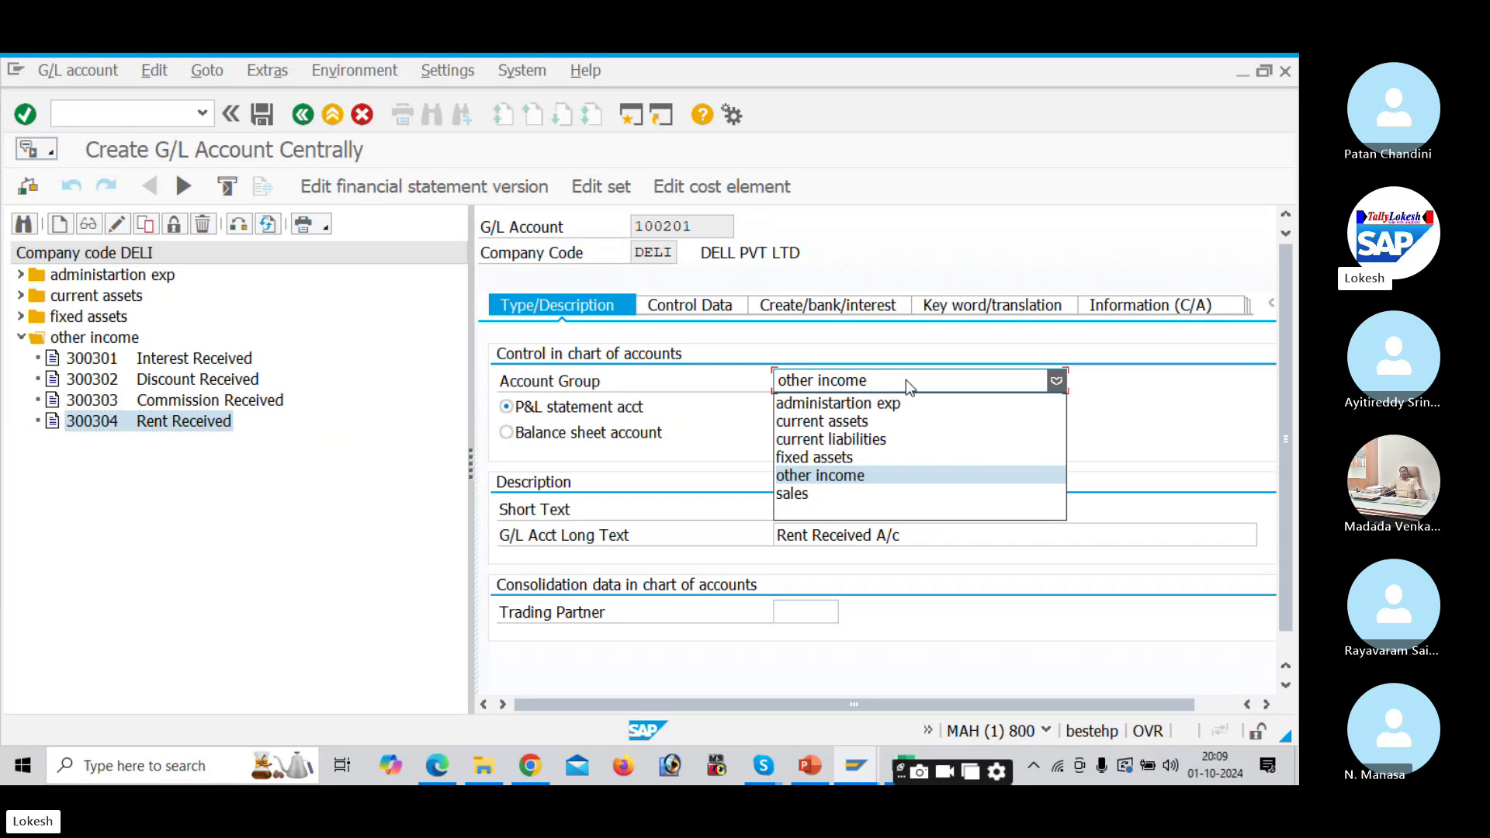
{"action": "left_click", "coordinate": [906, 437]}
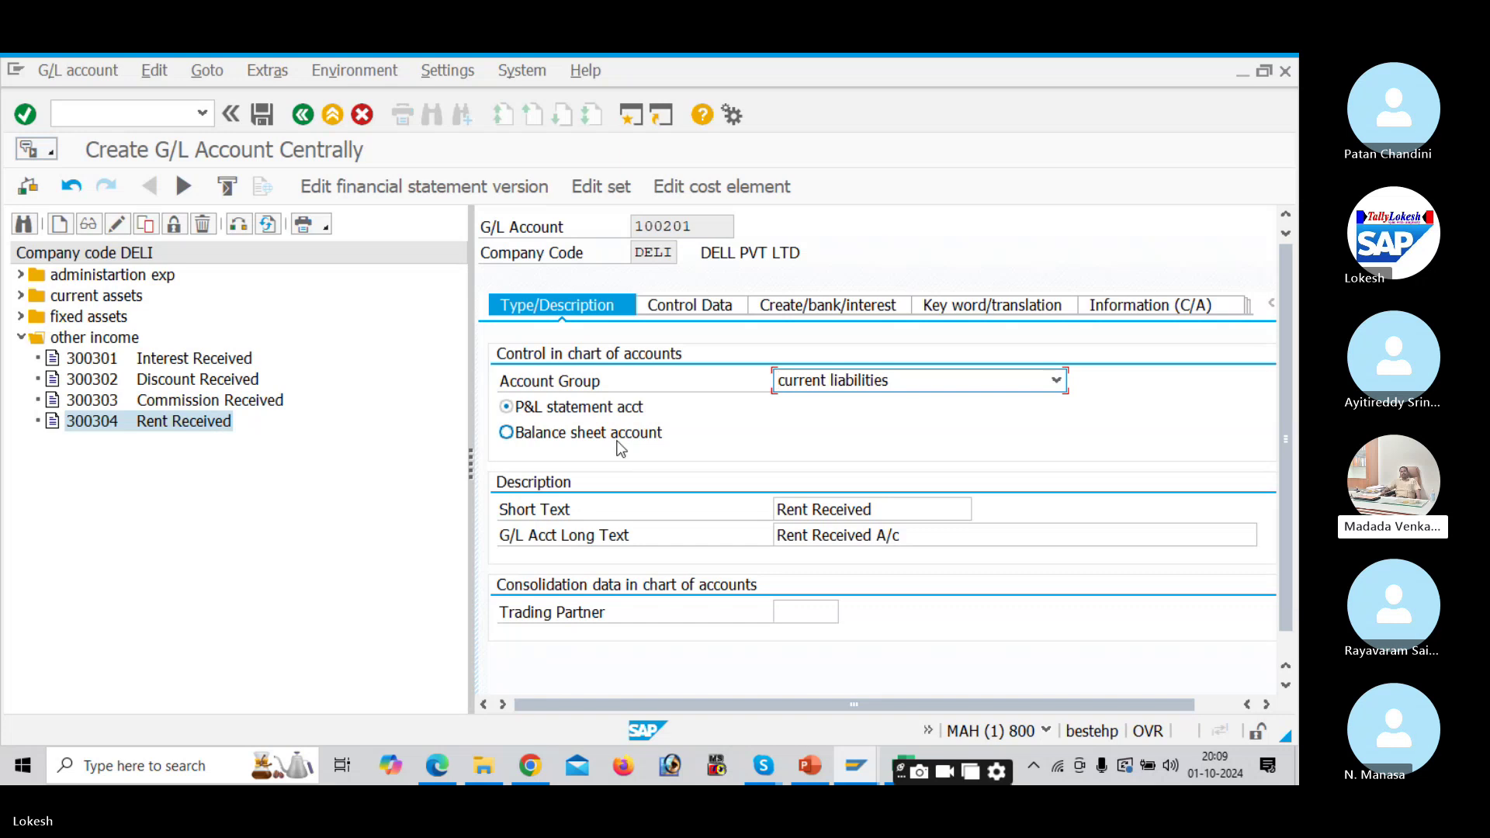
{"action": "left_click", "coordinate": [506, 433]}
Step: Enter short text 'Domestic Vendor' and long text 'Domestic Vendor Account Group'
{"action": "key", "text": "Tab"}
{"action": "key", "text": "BackSpace"}
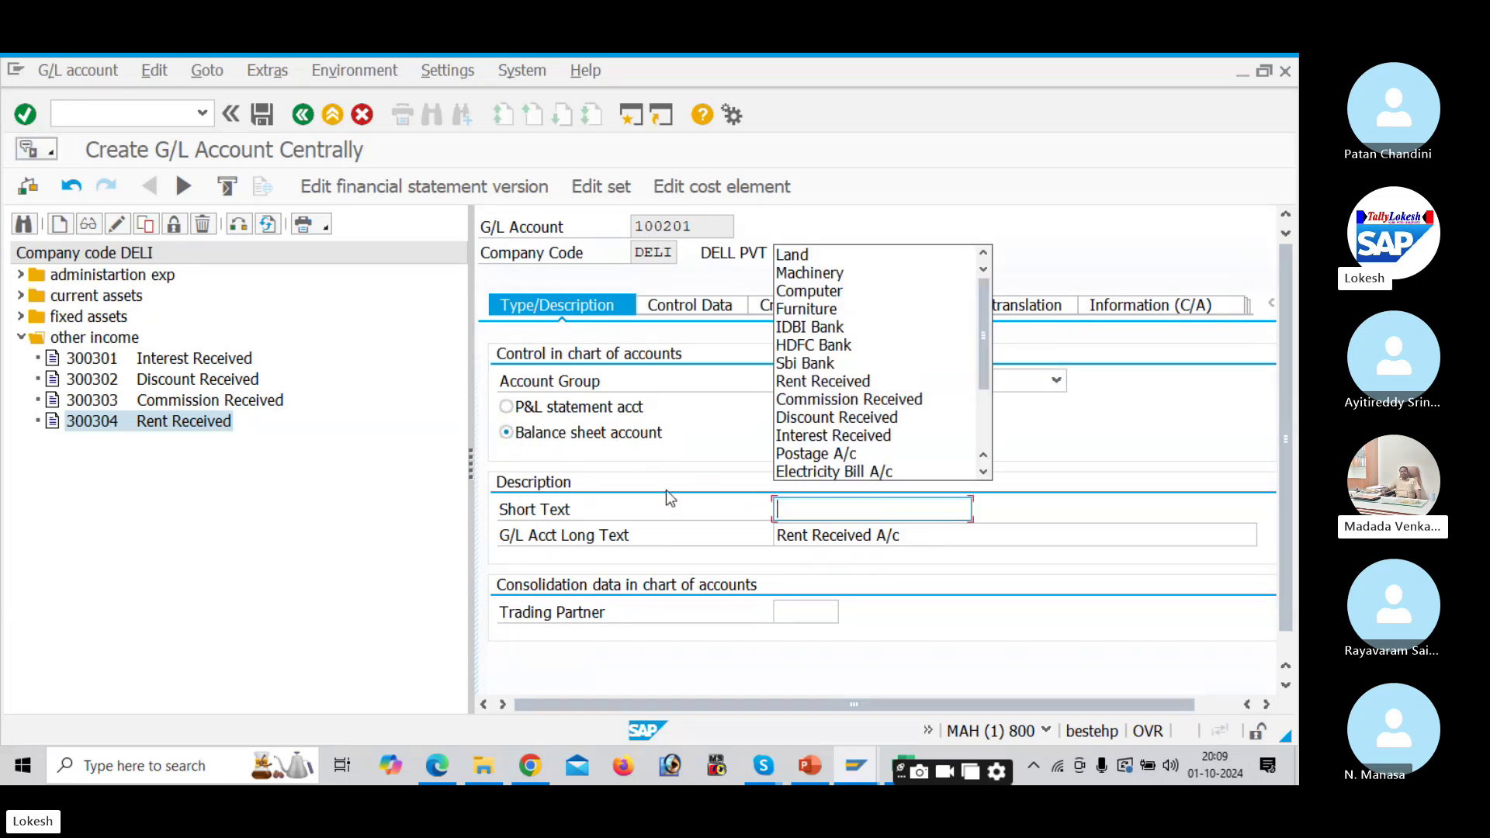
{"action": "type", "text": "d"}
{"action": "key", "text": "BackSpace"}
{"action": "type", "text": "Domet"}
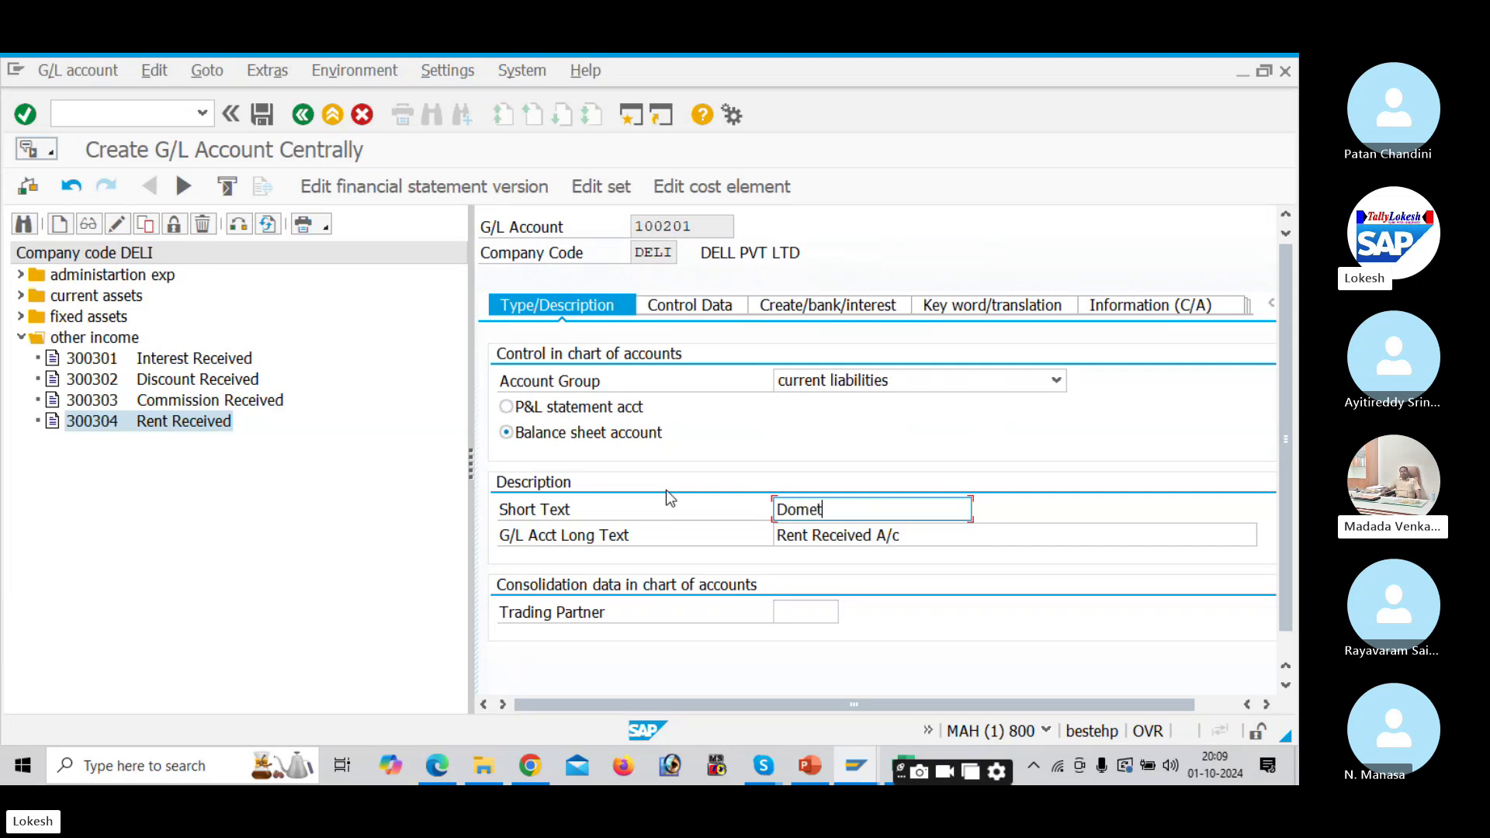
{"action": "key", "text": "BackSpace"}
{"action": "type", "text": "stic Vendor"}
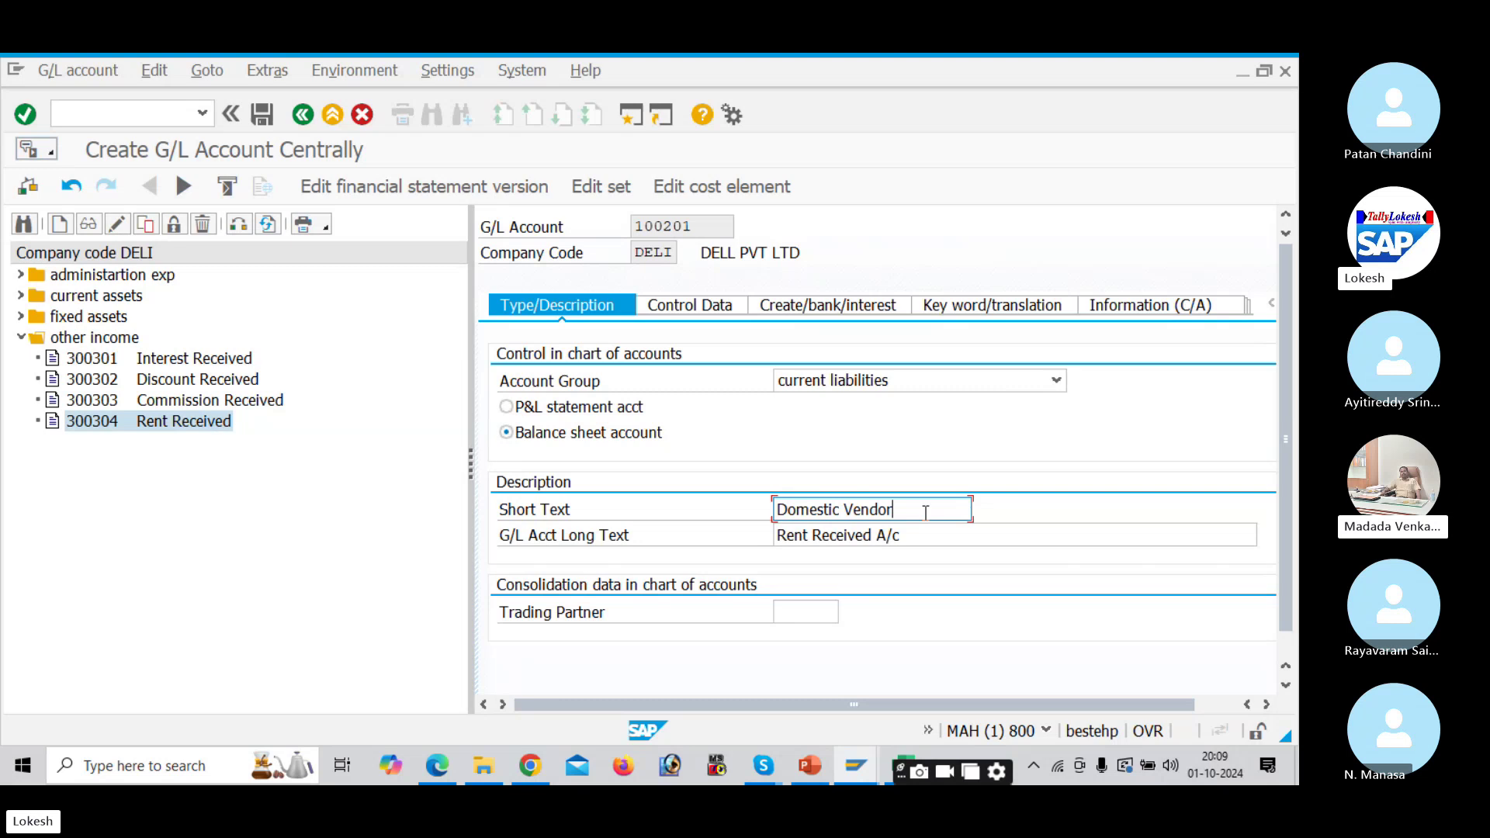
{"action": "key", "text": "ctrl+a"}
{"action": "key", "text": "ctrl+c"}
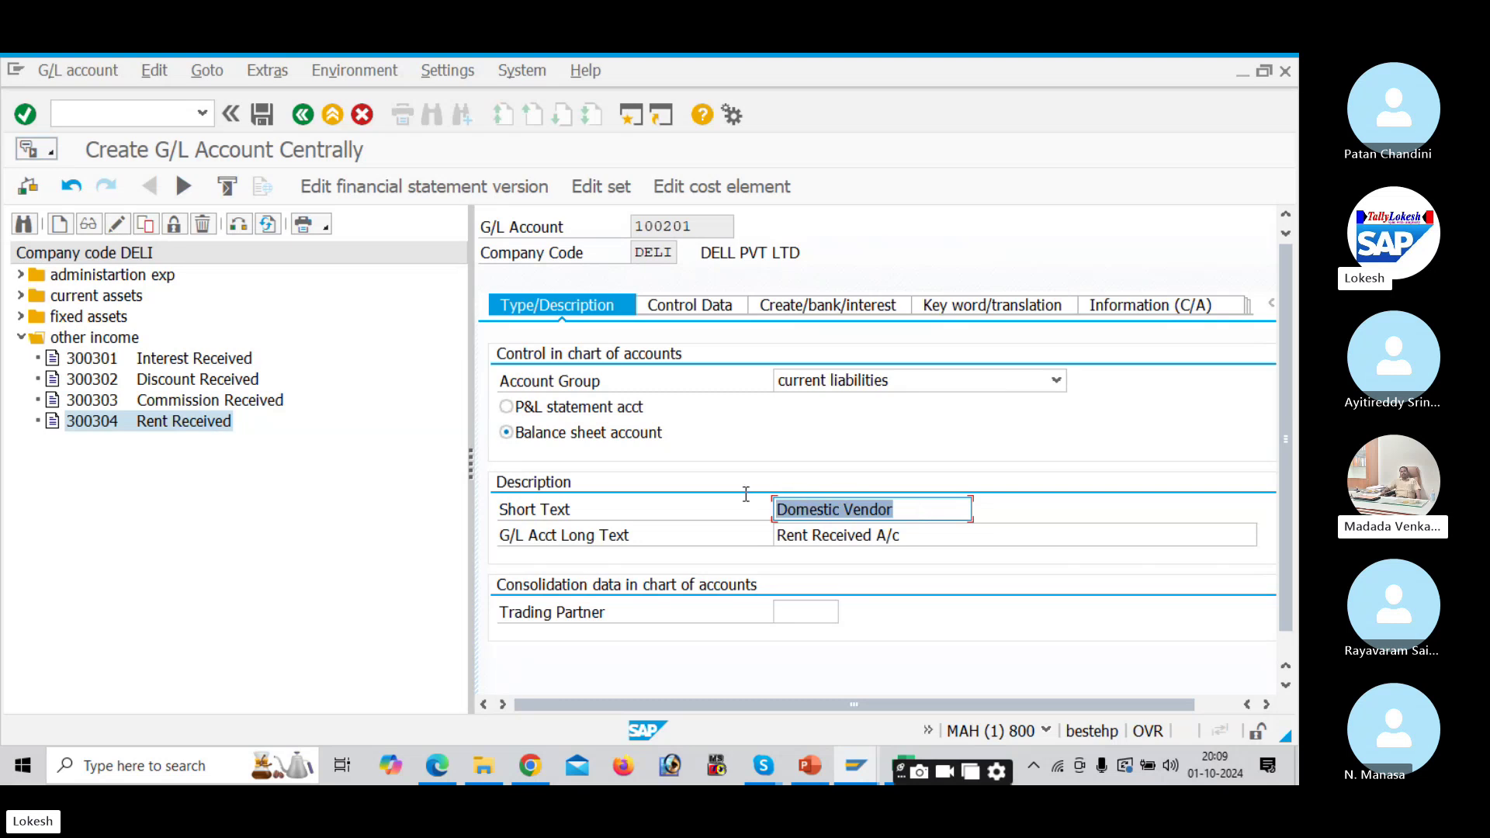
{"action": "left_click", "coordinate": [916, 542]}
{"action": "key", "text": "ctrl+a"}
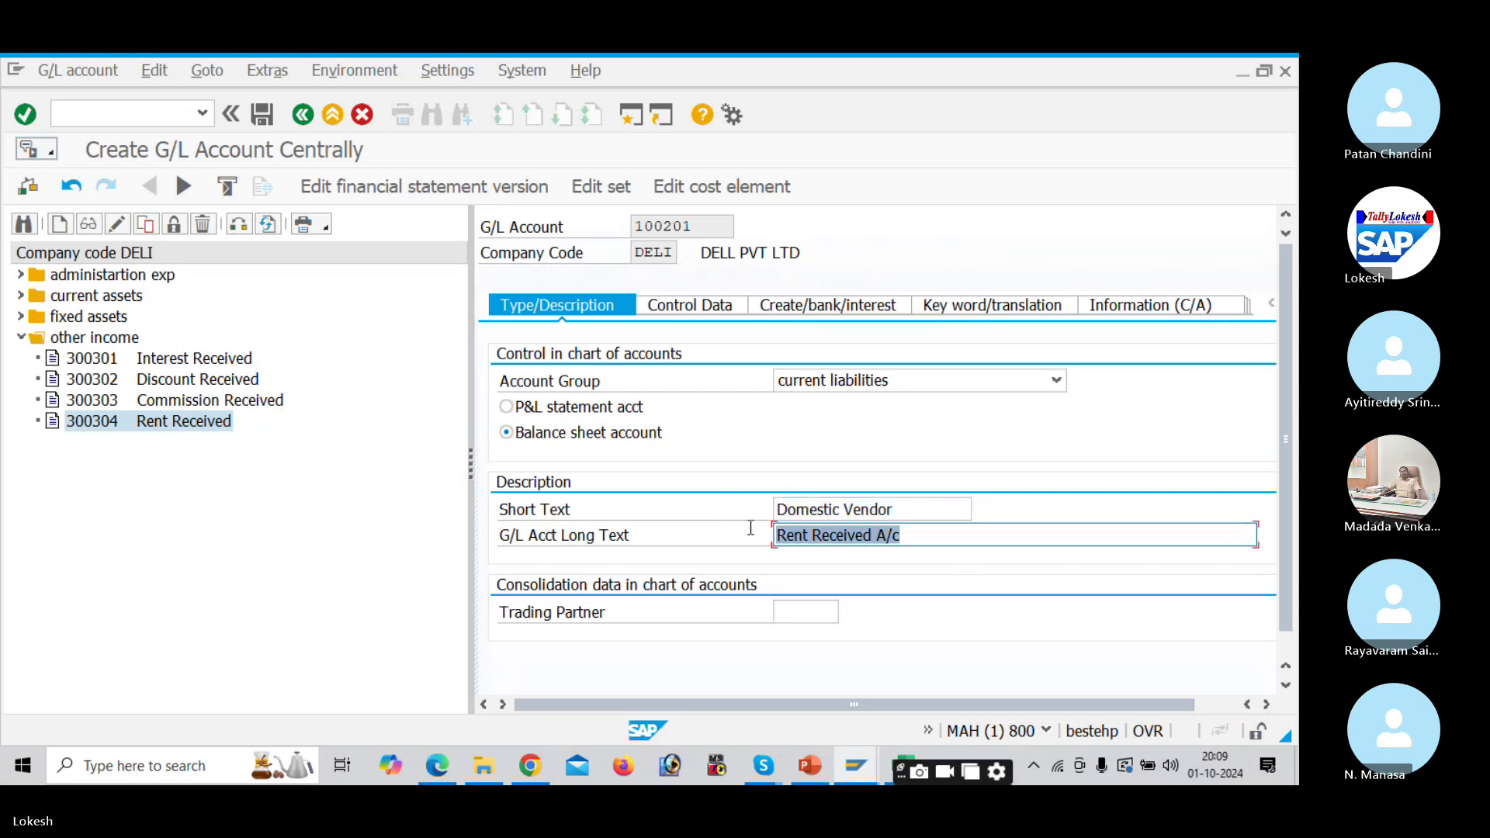
{"action": "key", "text": "ctrl+v"}
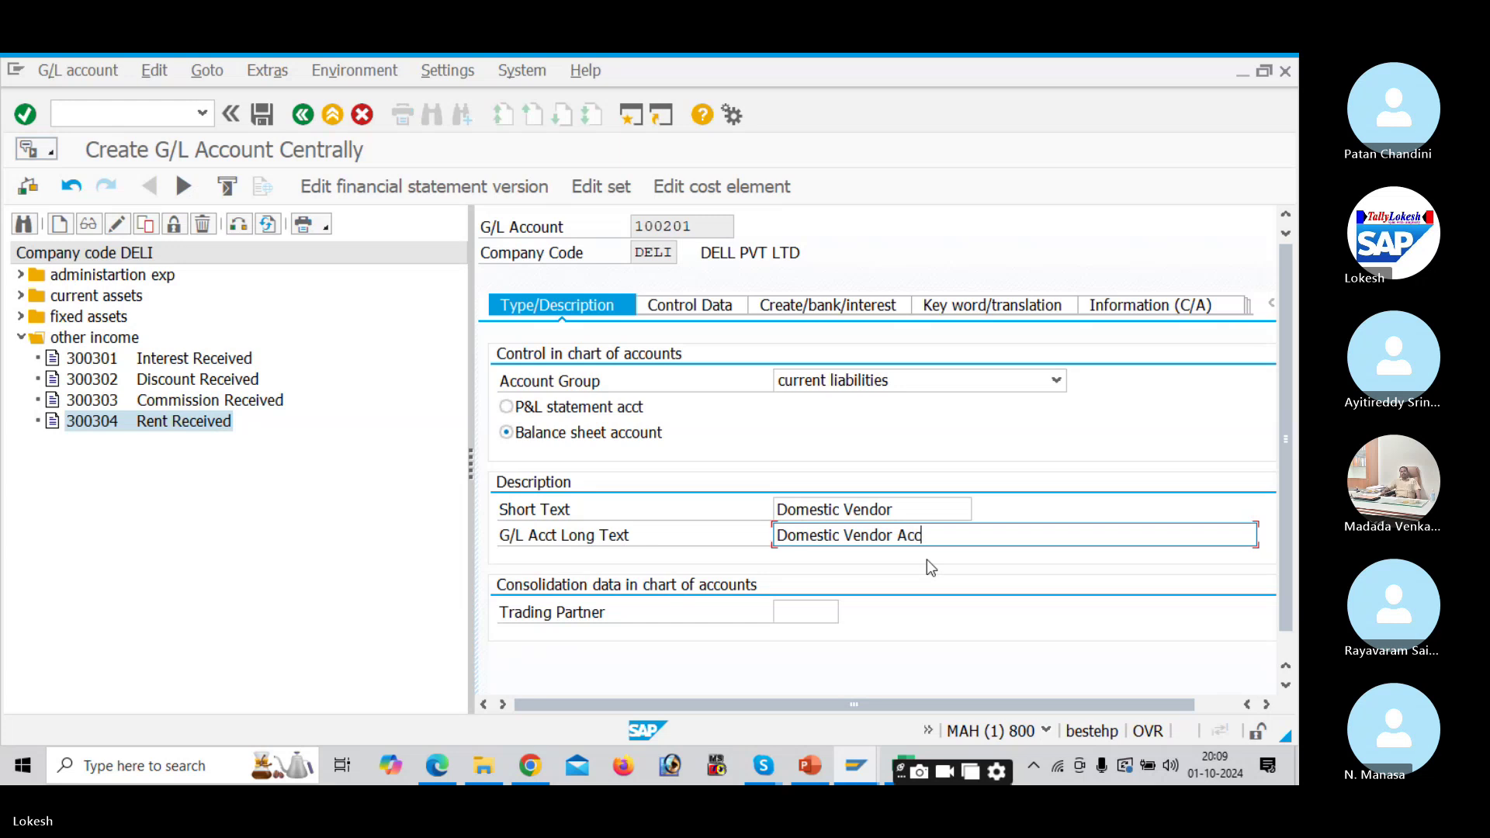
{"action": "type", "text": "roup"}
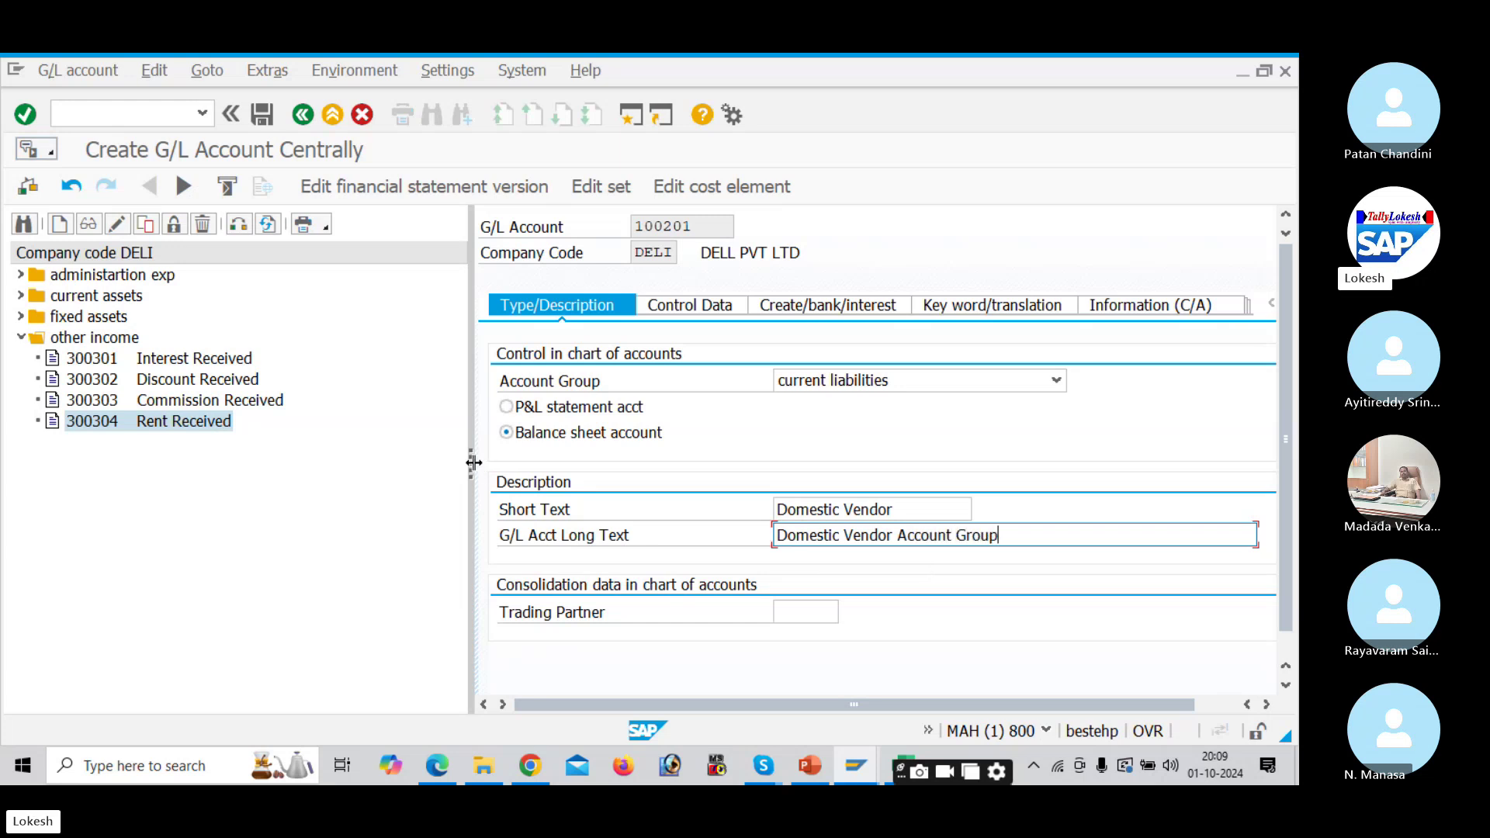
{"action": "left_click_drag", "start_coordinate": [472, 463], "coordinate": [406, 454]}
Step: Make 100201 a reconciliation account for Vendors in Control Data, then view the Create/bank/interest settings
{"action": "left_click", "coordinate": [622, 300]}
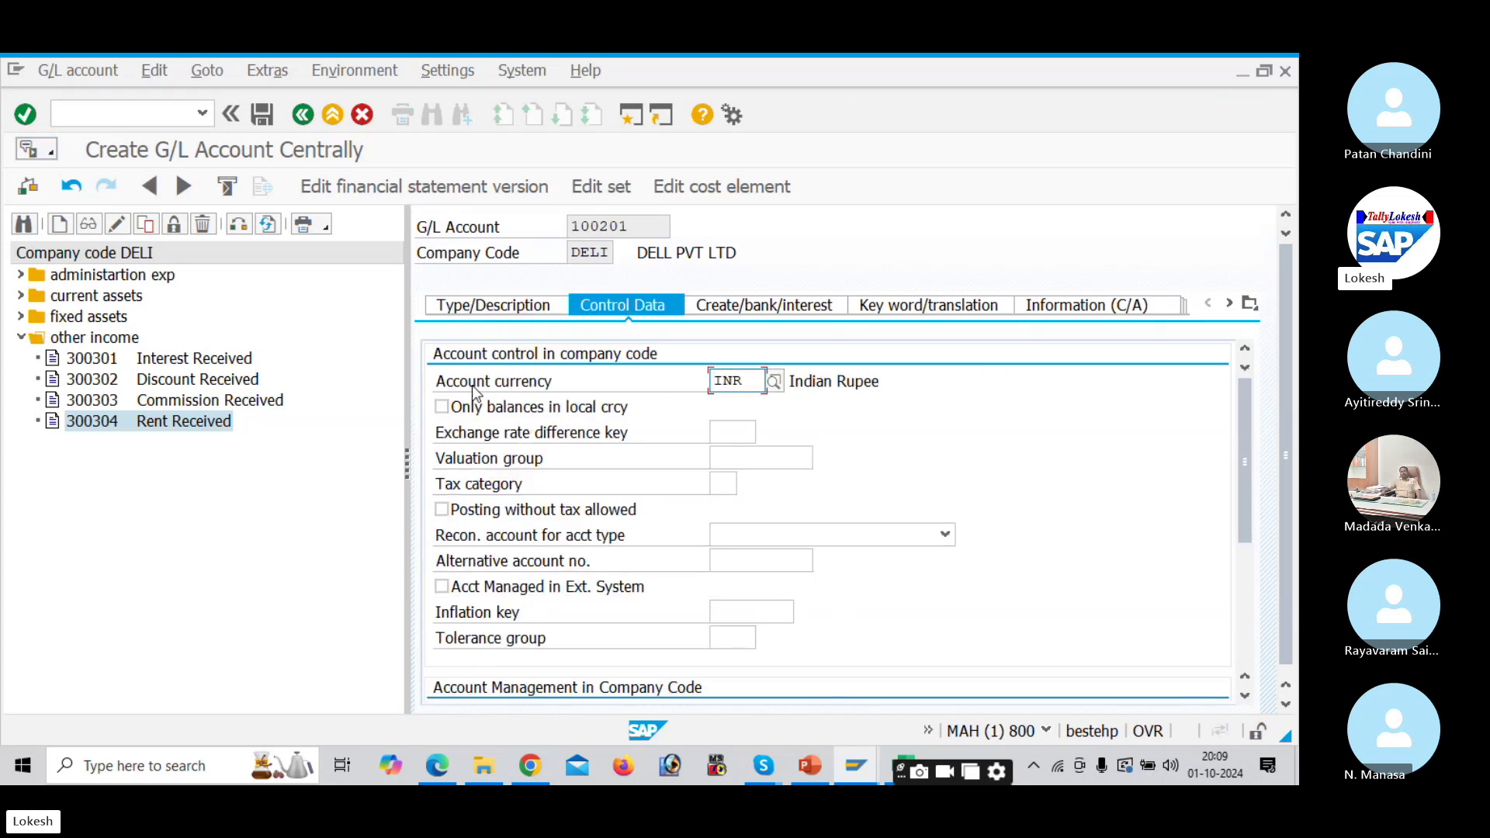
{"action": "scroll", "coordinate": [744, 381], "scroll_direction": "down", "scroll_amount": 1}
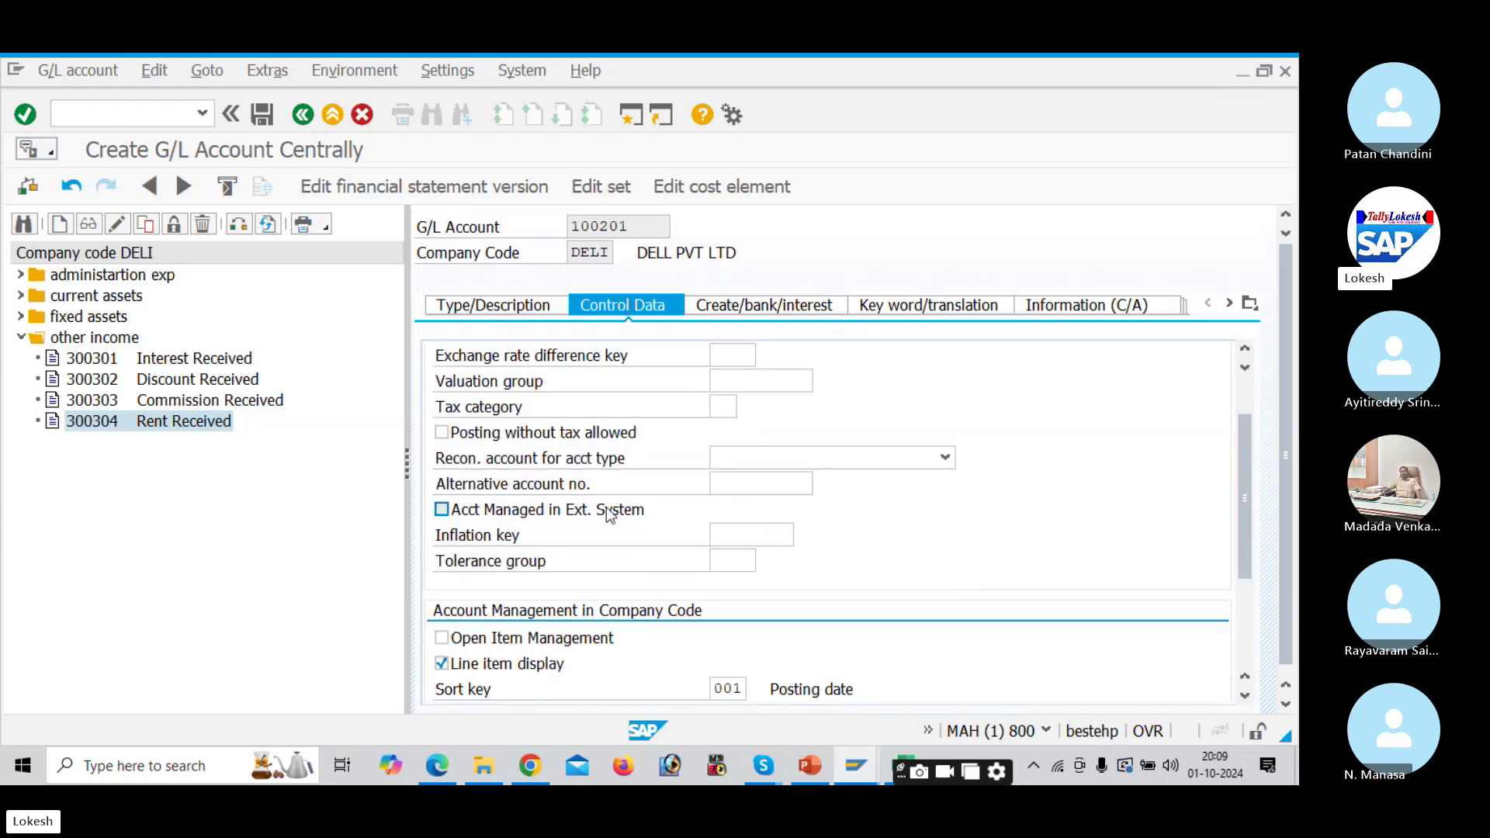
{"action": "left_click", "coordinate": [947, 458]}
{"action": "left_click", "coordinate": [847, 516]}
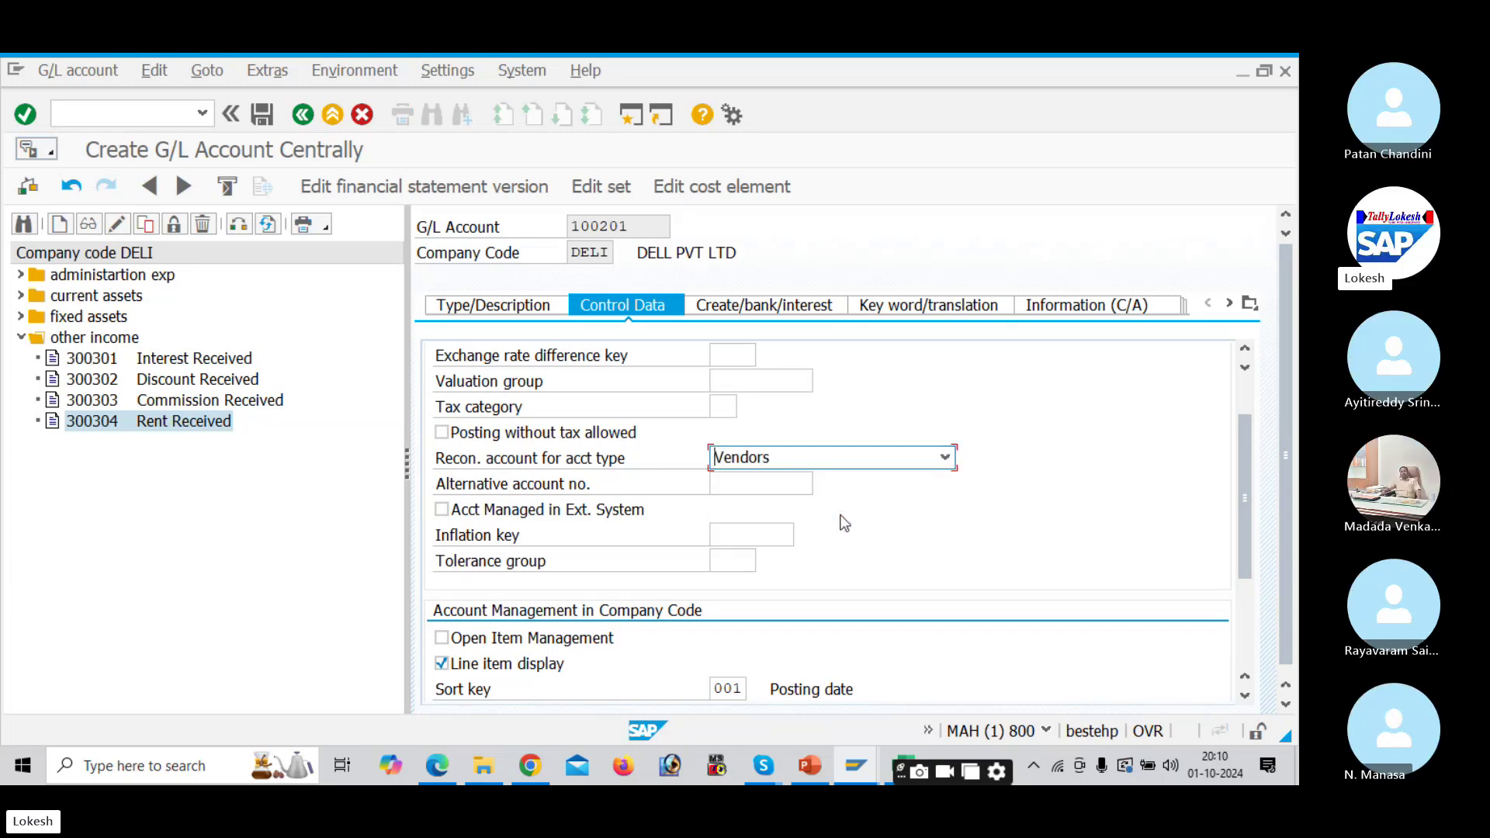
{"action": "left_click_drag", "start_coordinate": [1245, 483], "coordinate": [1247, 540]}
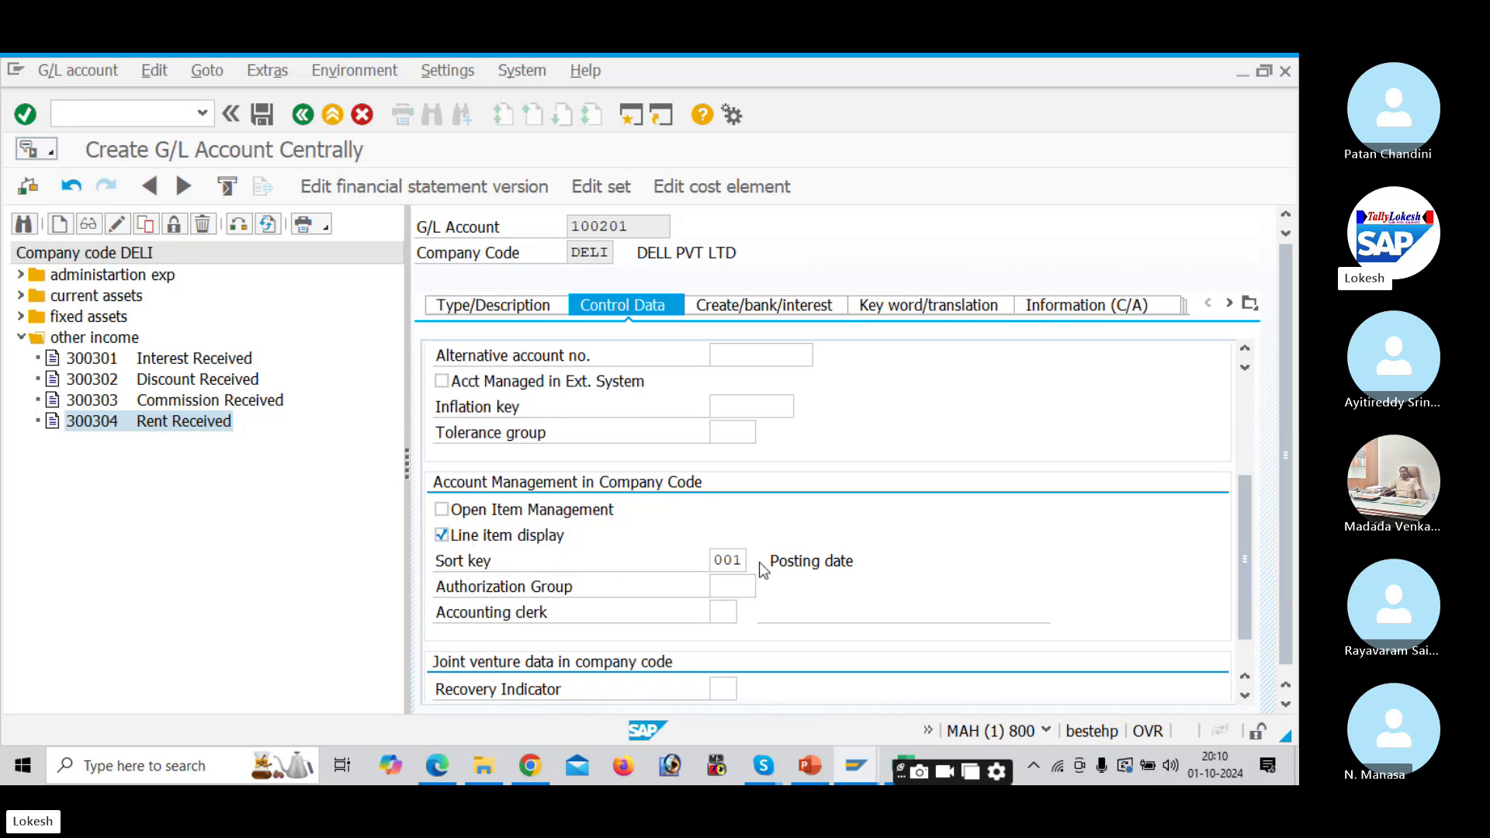
{"action": "left_click", "coordinate": [733, 306]}
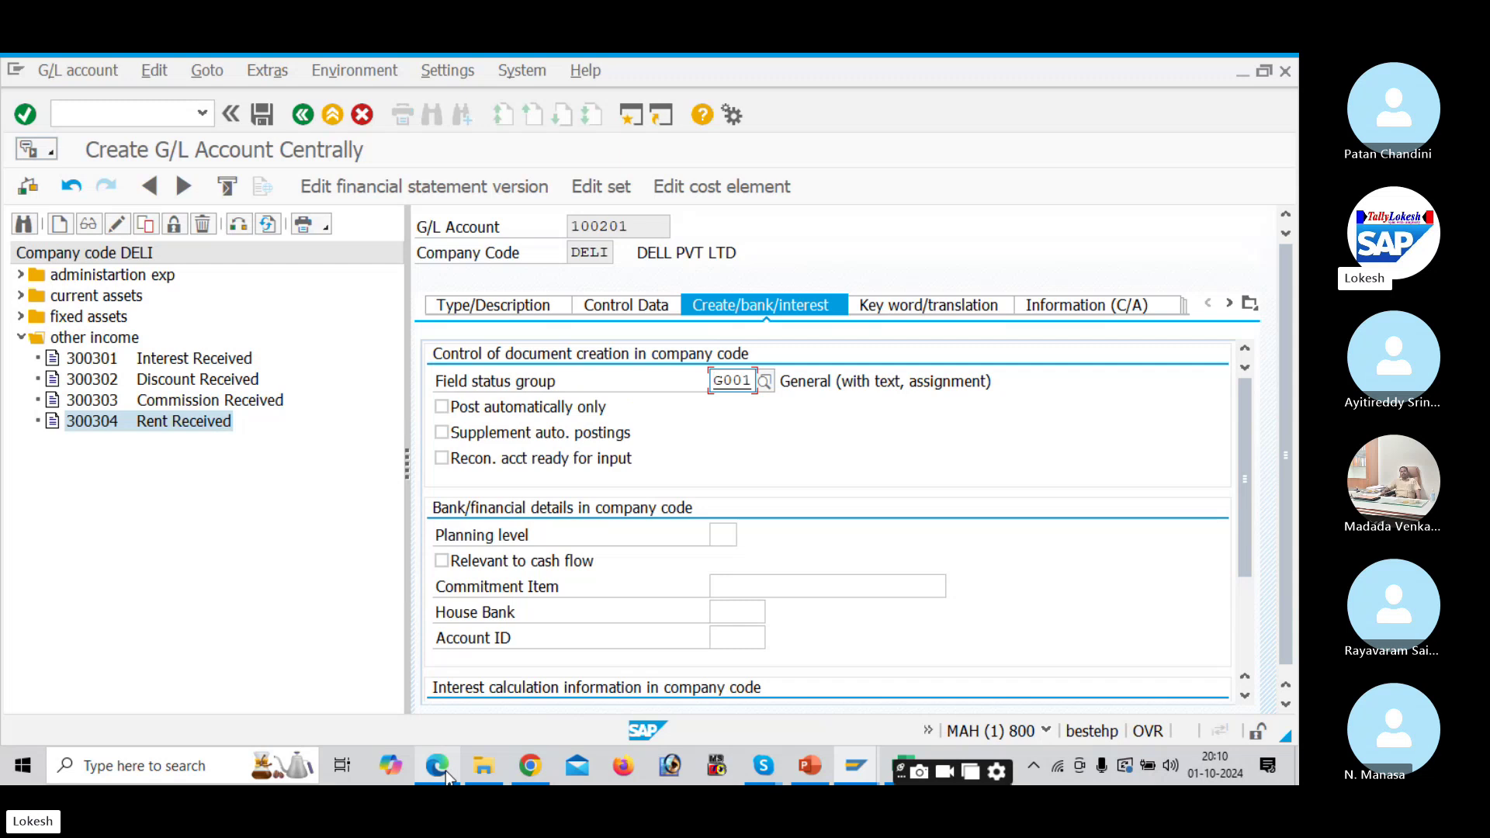
Step: Check the G/L account table in the Accounts Payable configuration PDF, then return to SAP
{"action": "mouse_move", "coordinate": [446, 771]}
{"action": "left_click", "coordinate": [459, 688]}
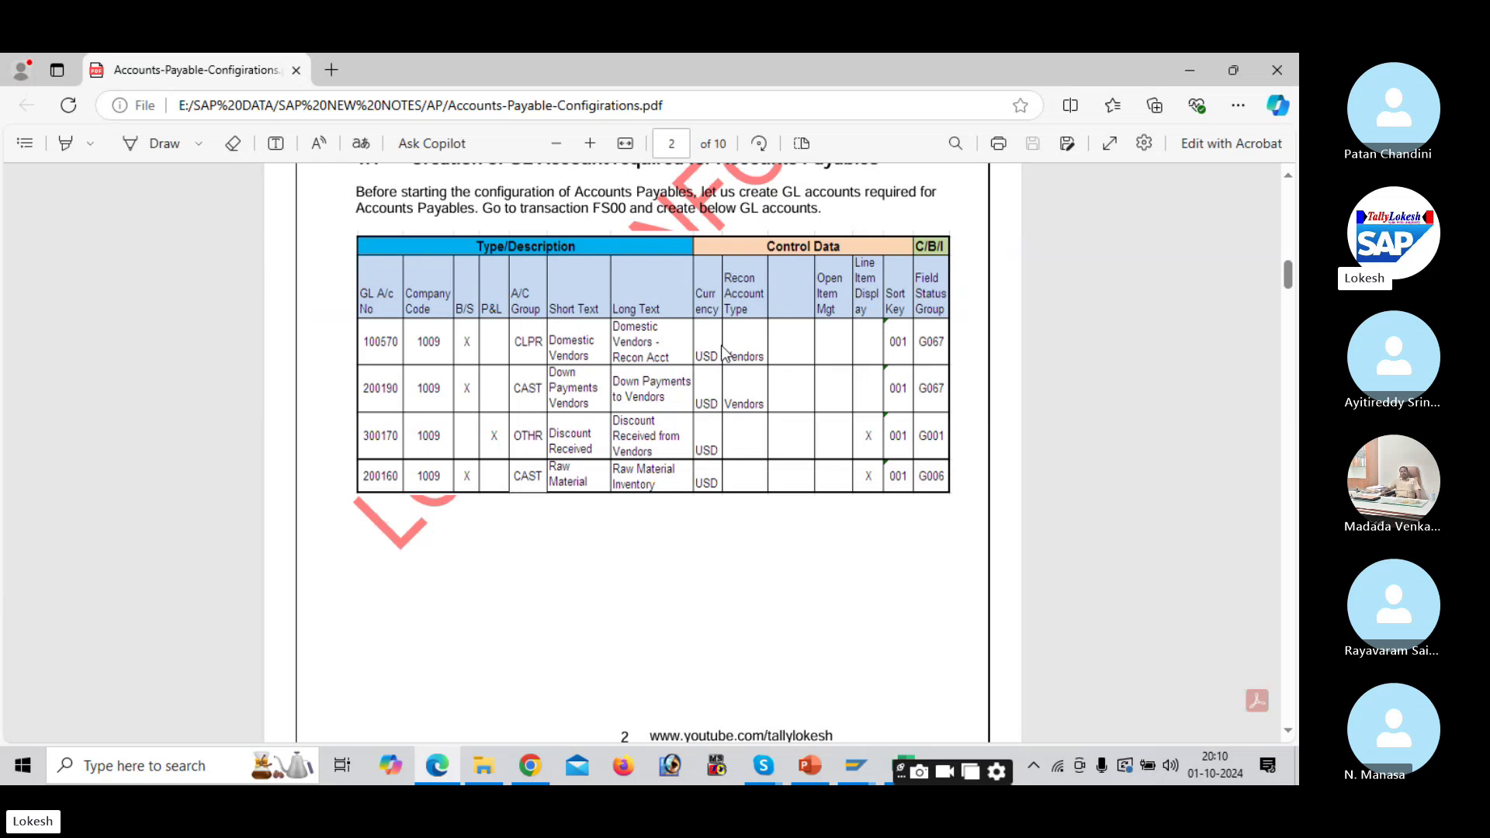
{"action": "key", "text": "alt+Tab"}
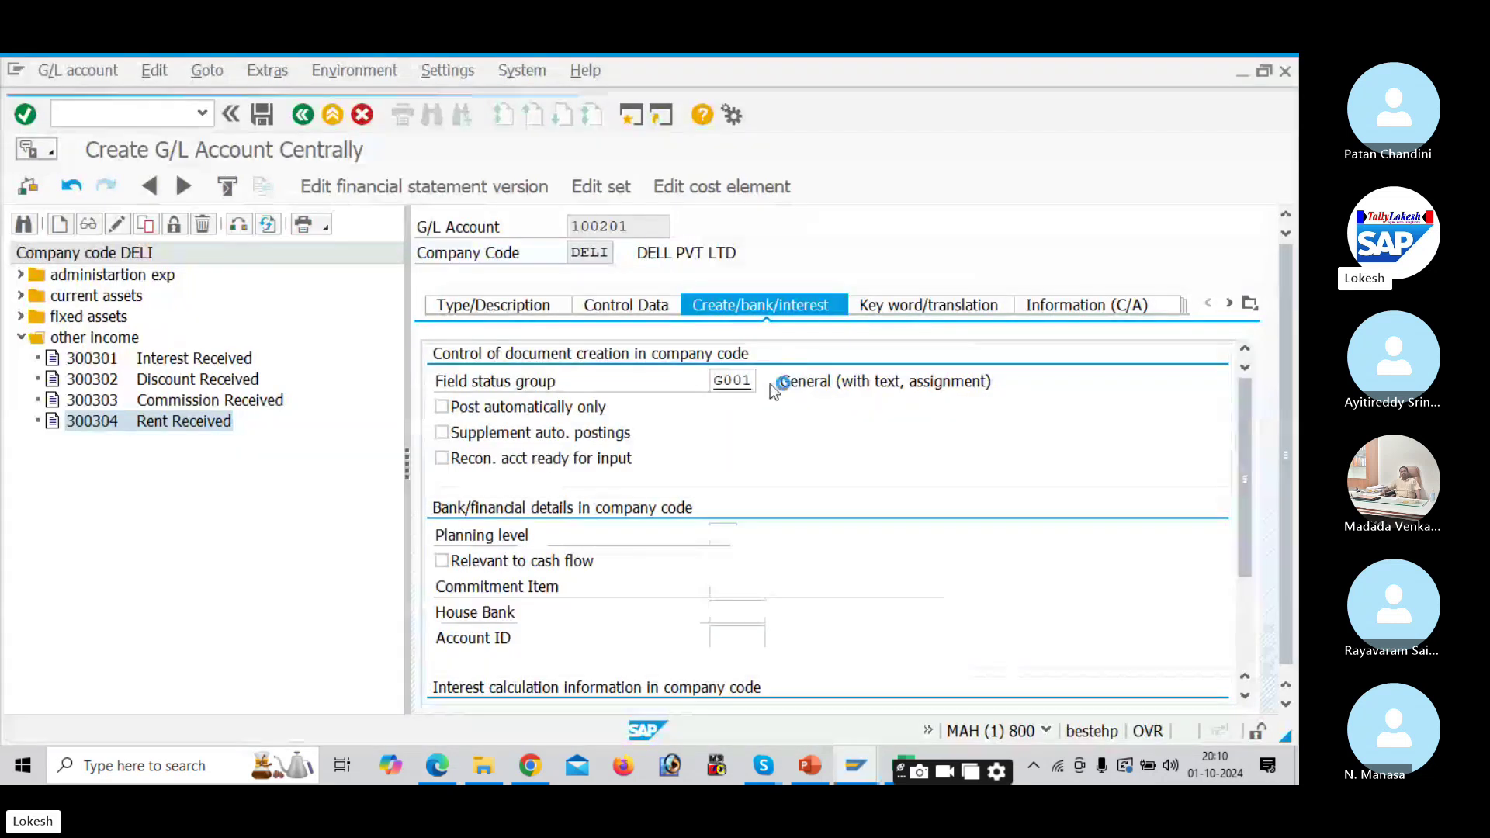
Step: Choose field status group G067 for account 100201 and save it
{"action": "left_click", "coordinate": [770, 383]}
{"action": "scroll", "coordinate": [770, 383], "scroll_direction": "down", "scroll_amount": 7}
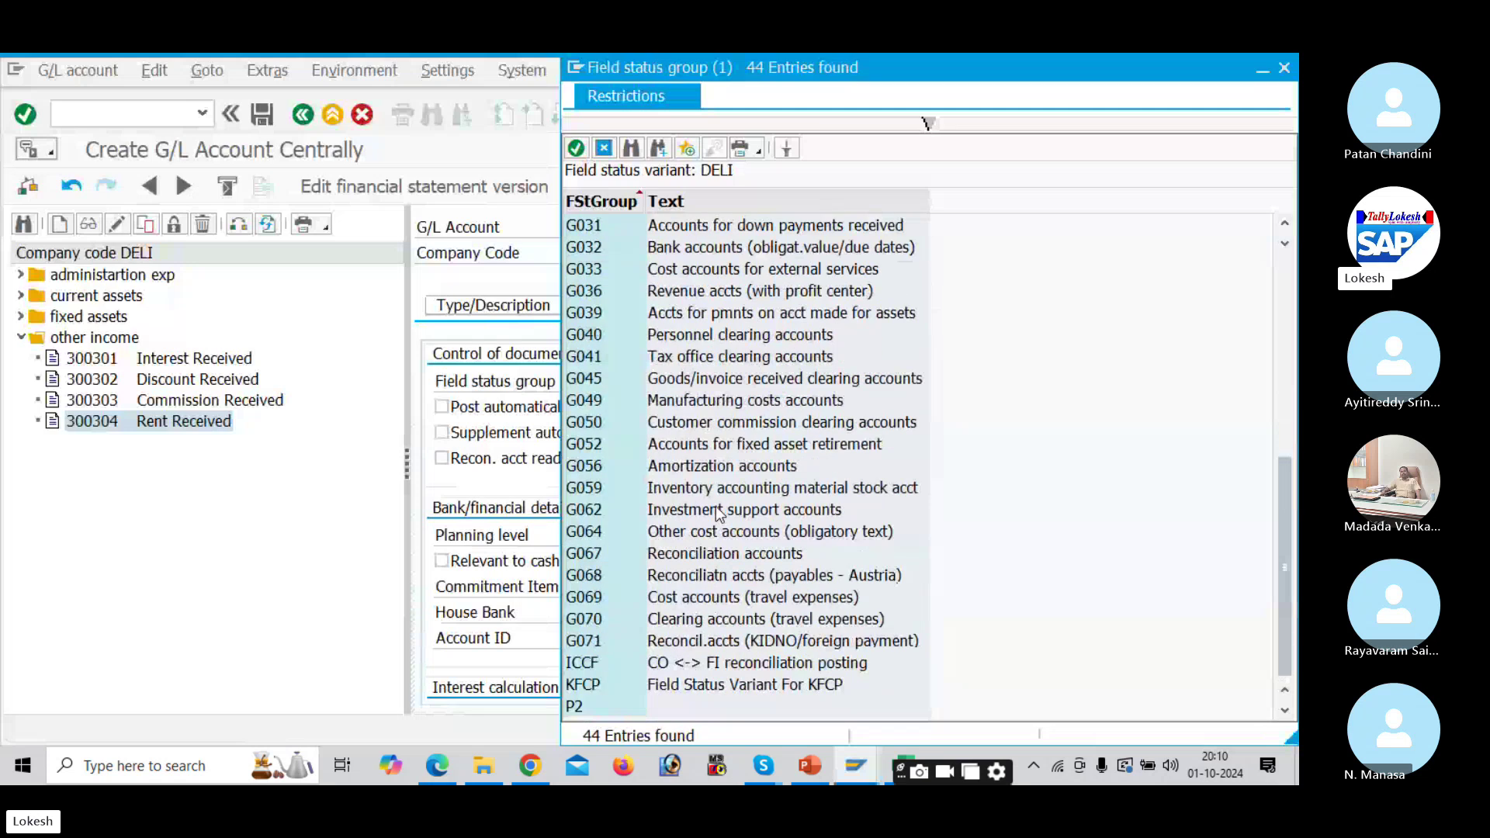
{"action": "double_click", "coordinate": [708, 554]}
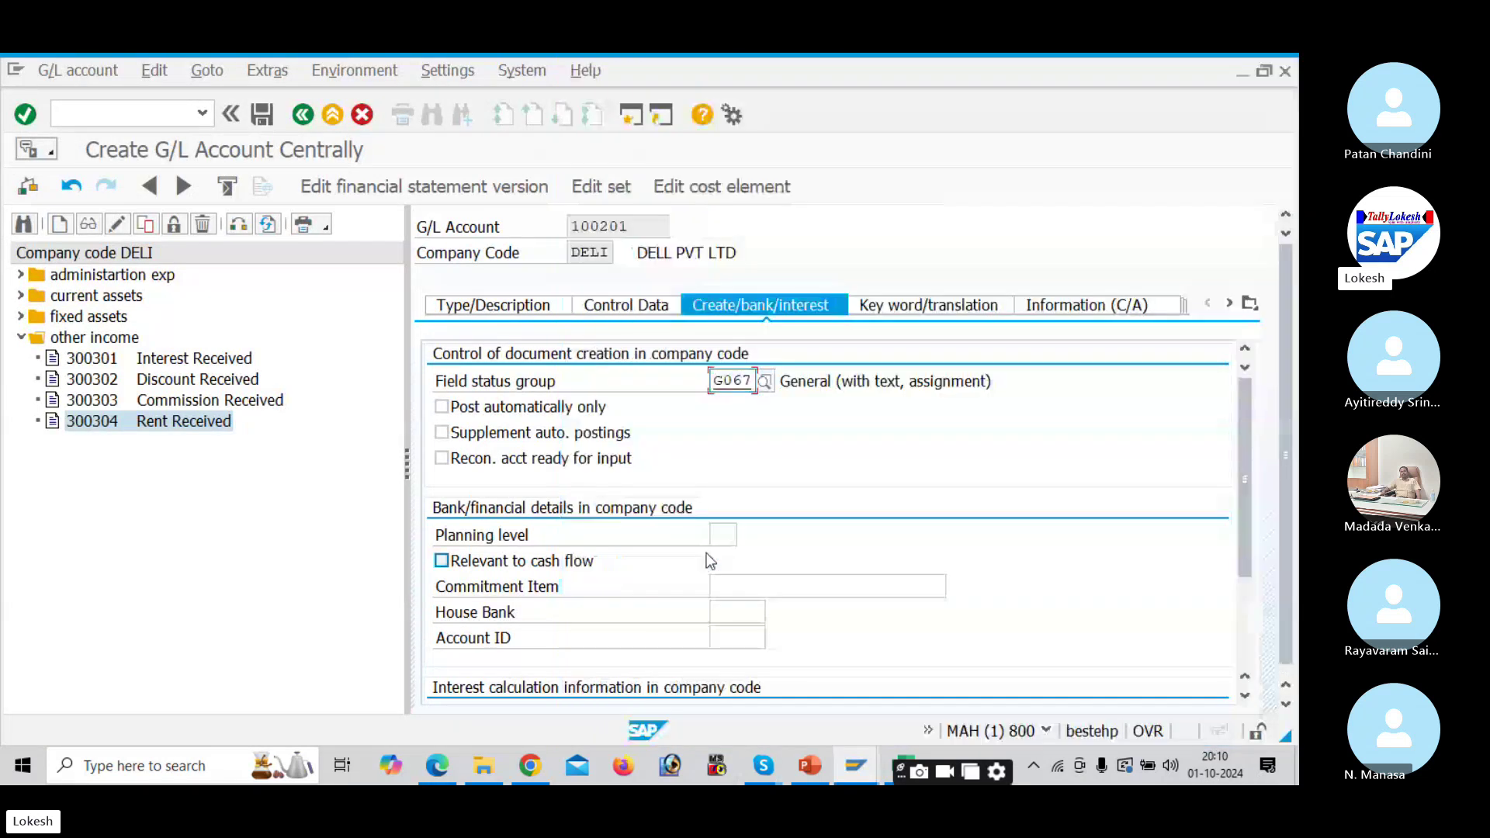
{"action": "left_click", "coordinate": [470, 308]}
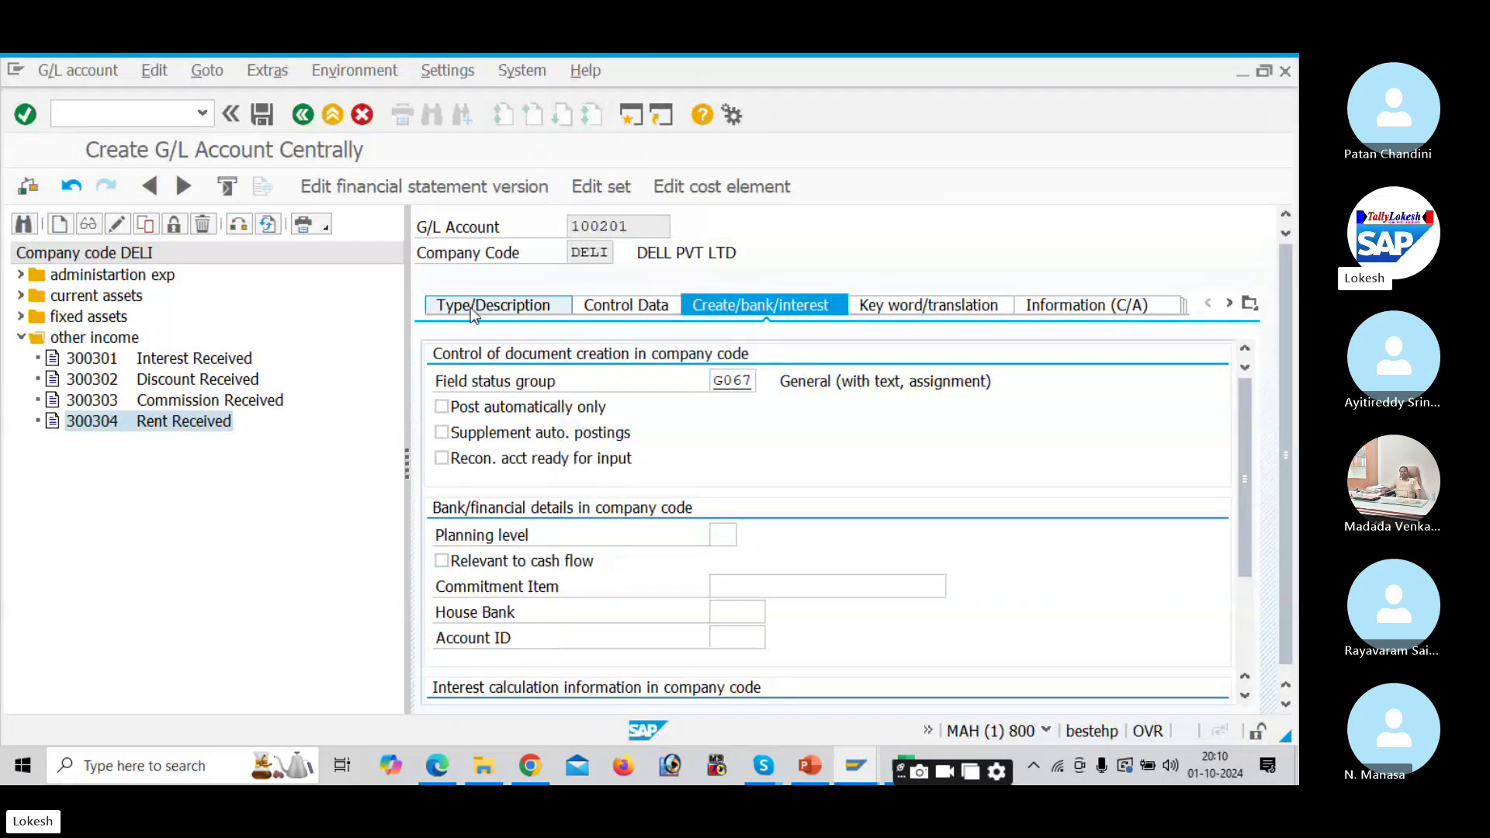
{"action": "left_click", "coordinate": [261, 117]}
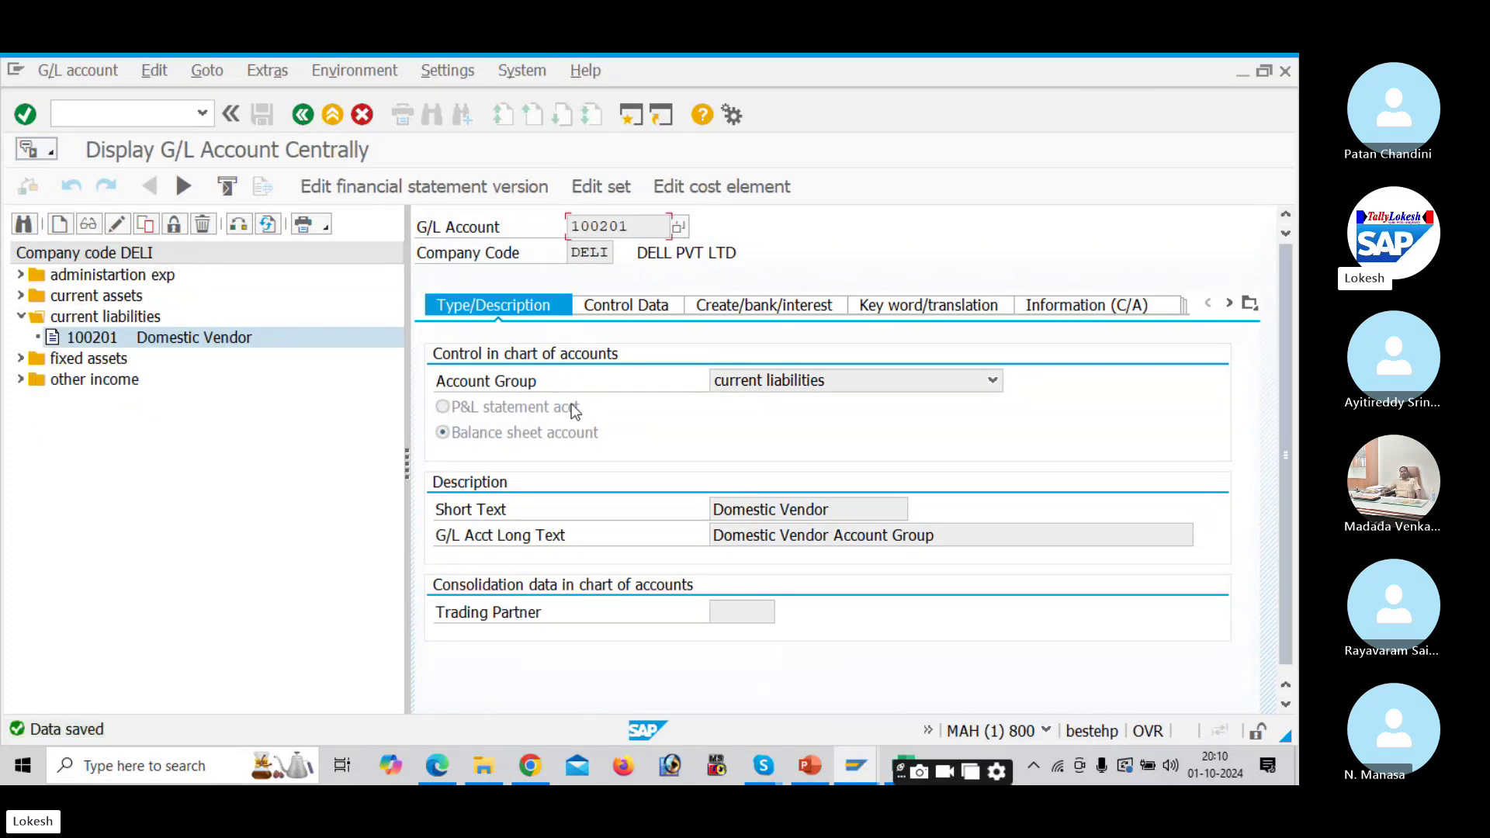
Step: Copy account 100201 to new account 100202
{"action": "right_click", "coordinate": [107, 345]}
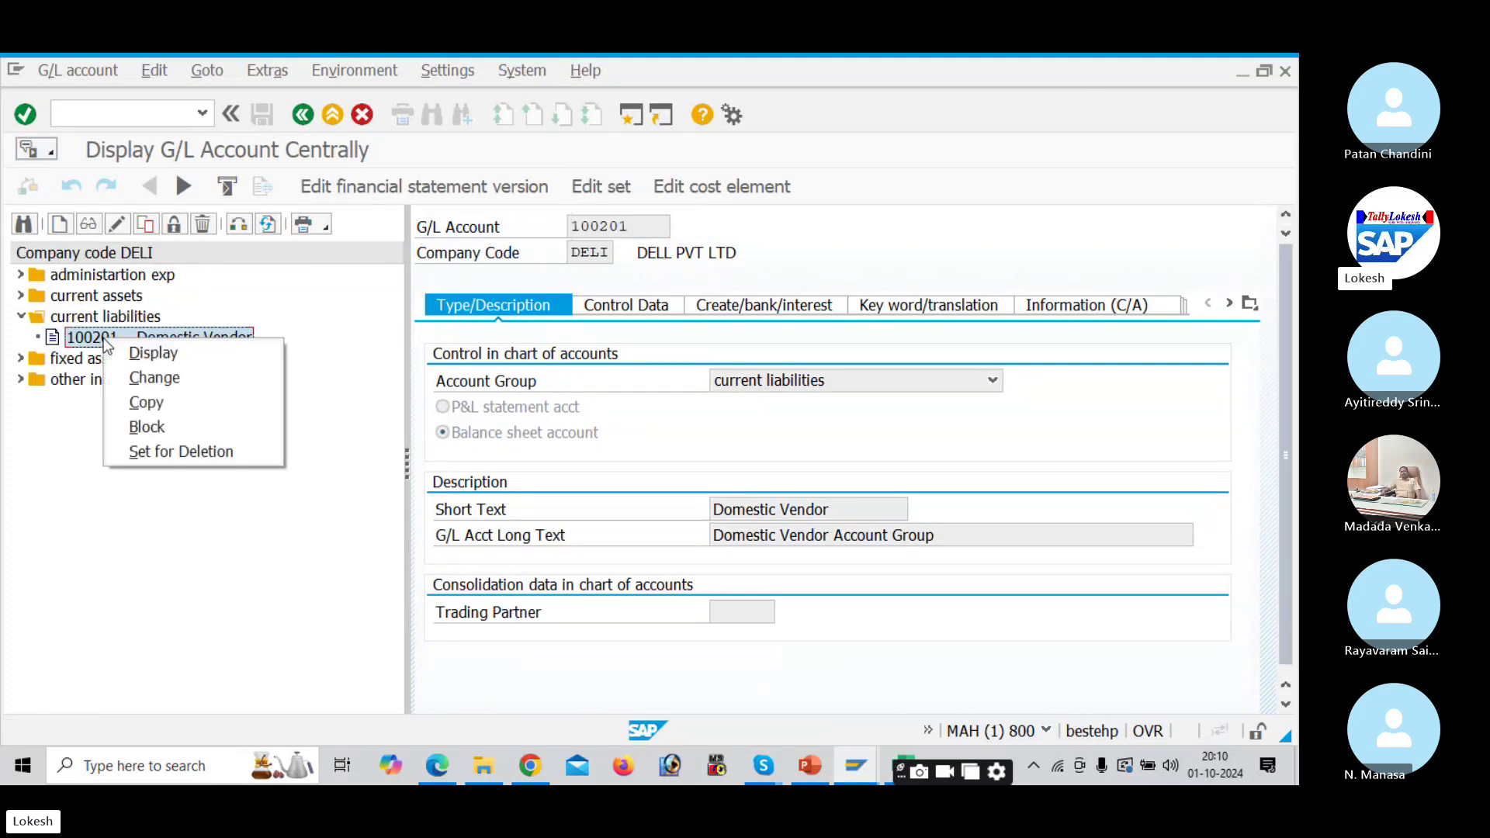
{"action": "left_click", "coordinate": [148, 400]}
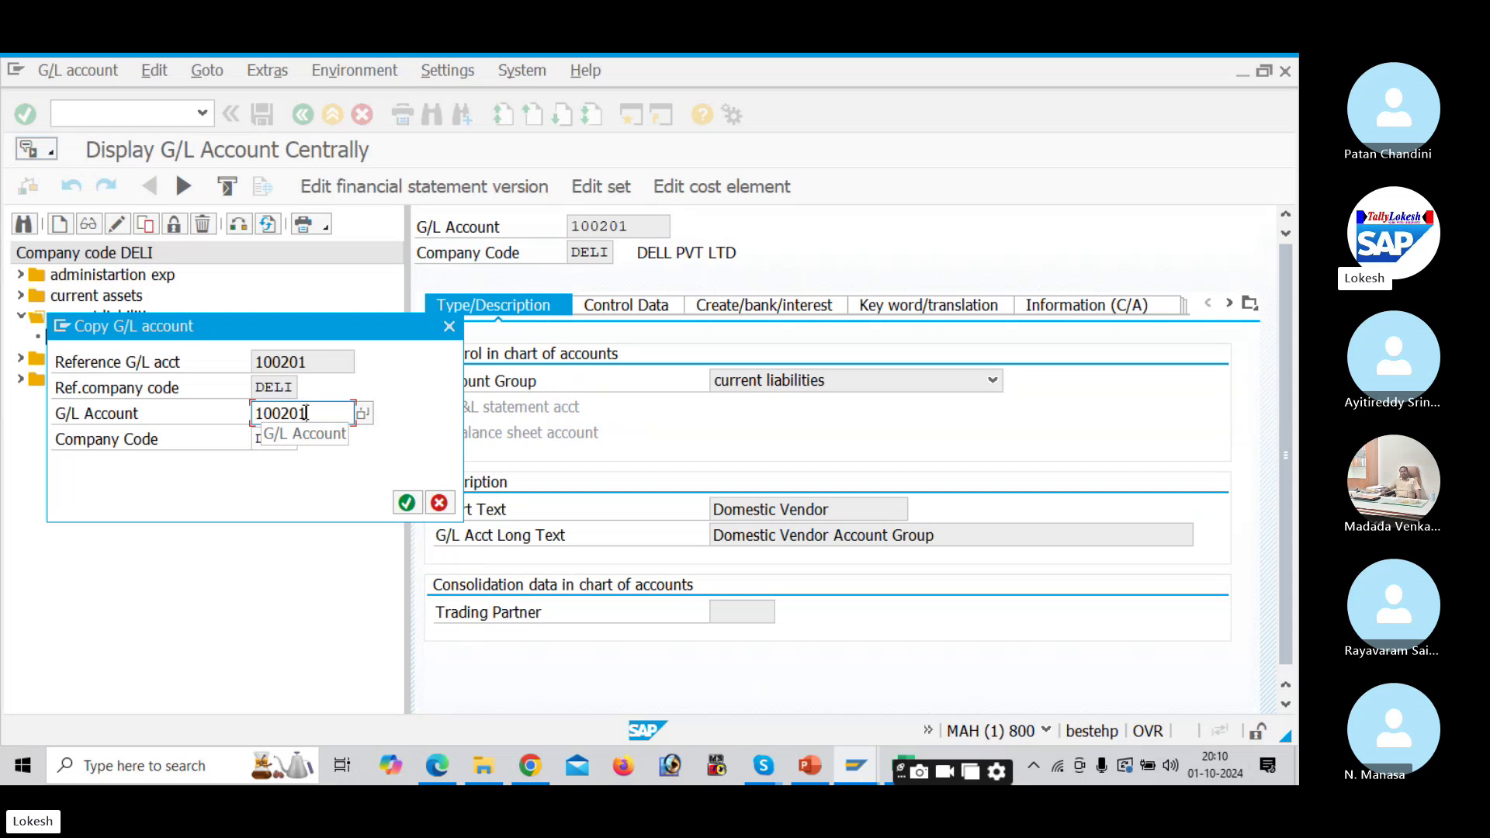
{"action": "key", "text": "BackSpace"}
{"action": "type", "text": "2"}
{"action": "key", "text": "Return"}
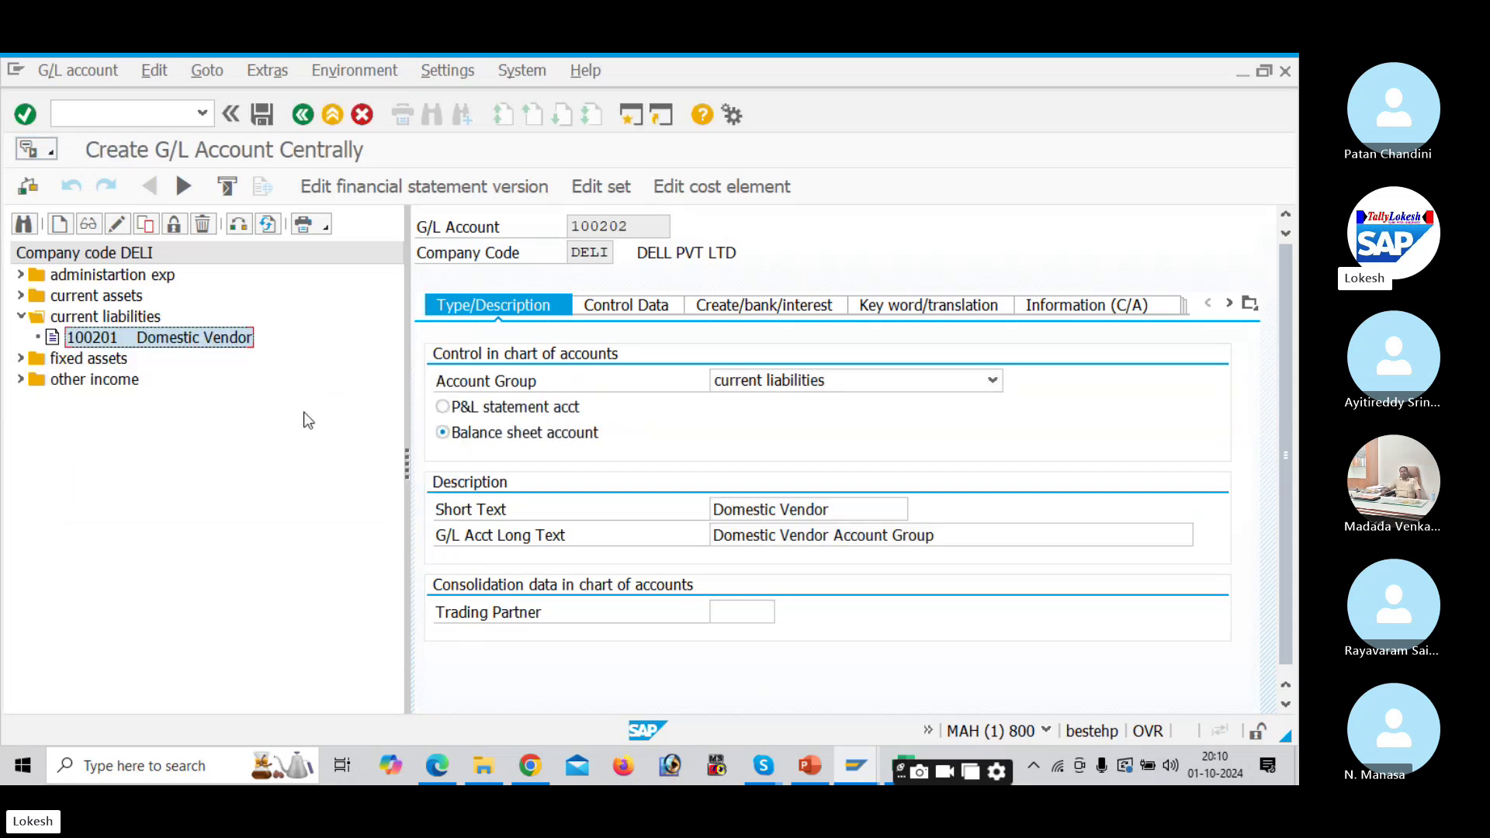
Step: Set short text 'International Vendor' and long text 'International Vendor Account Group'
{"action": "left_click_drag", "start_coordinate": [879, 514], "coordinate": [590, 482]}
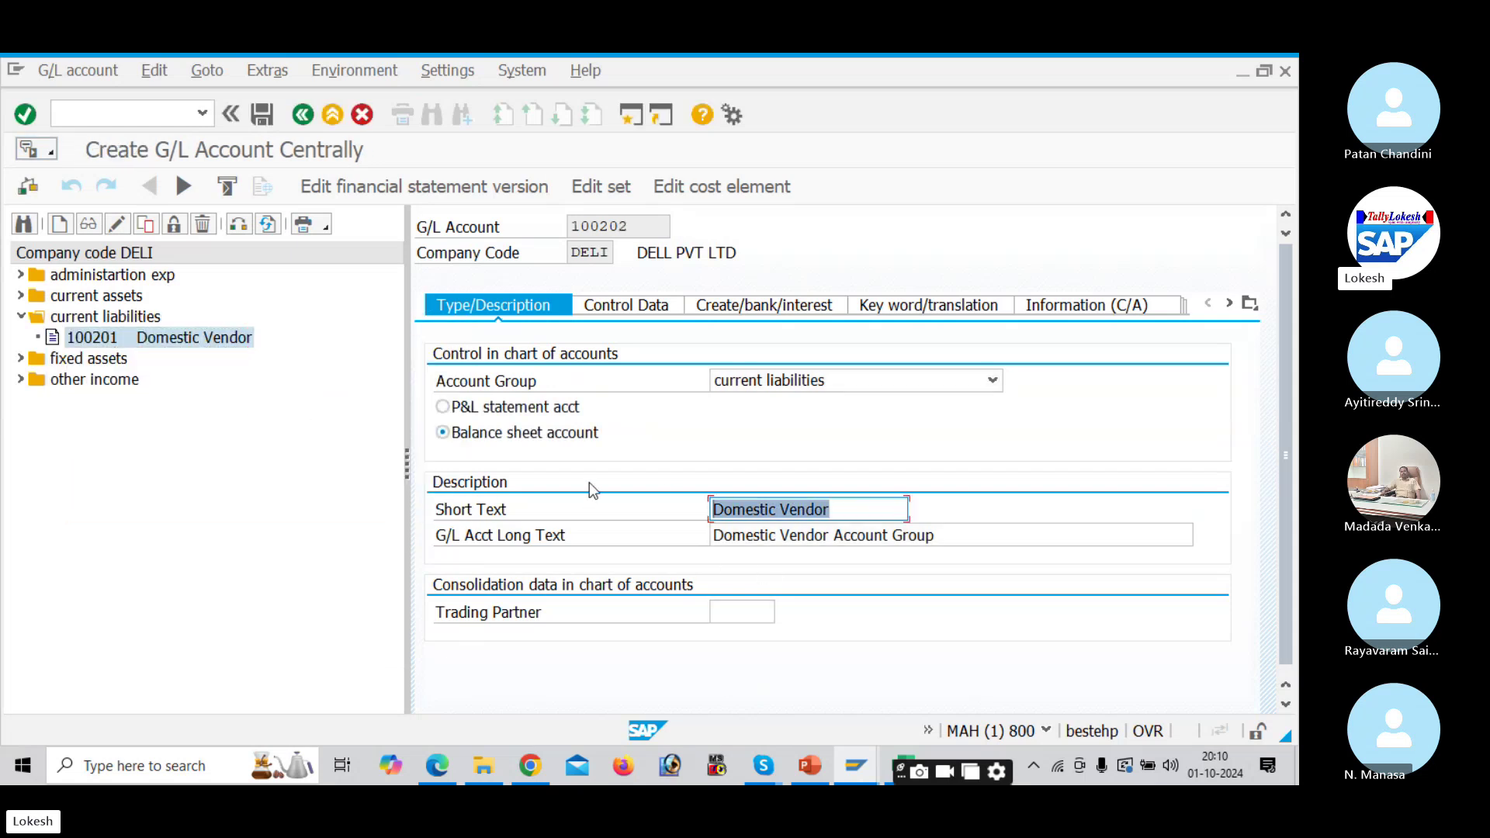
{"action": "type", "text": "Internatii"}
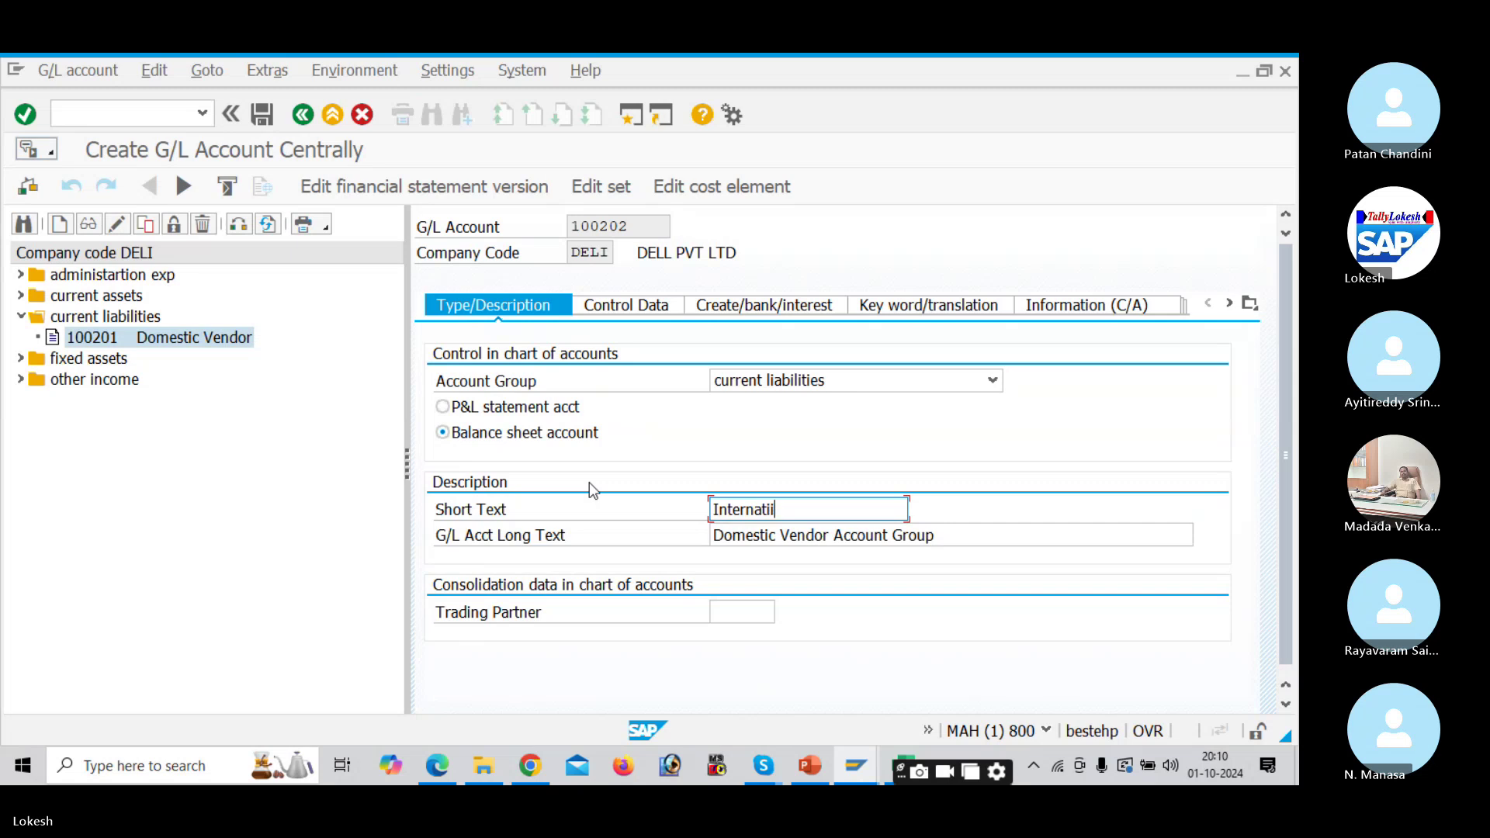
{"action": "key", "text": "BackSpace"}
{"action": "type", "text": "onal Vendor"}
{"action": "key", "text": "shift+Home"}
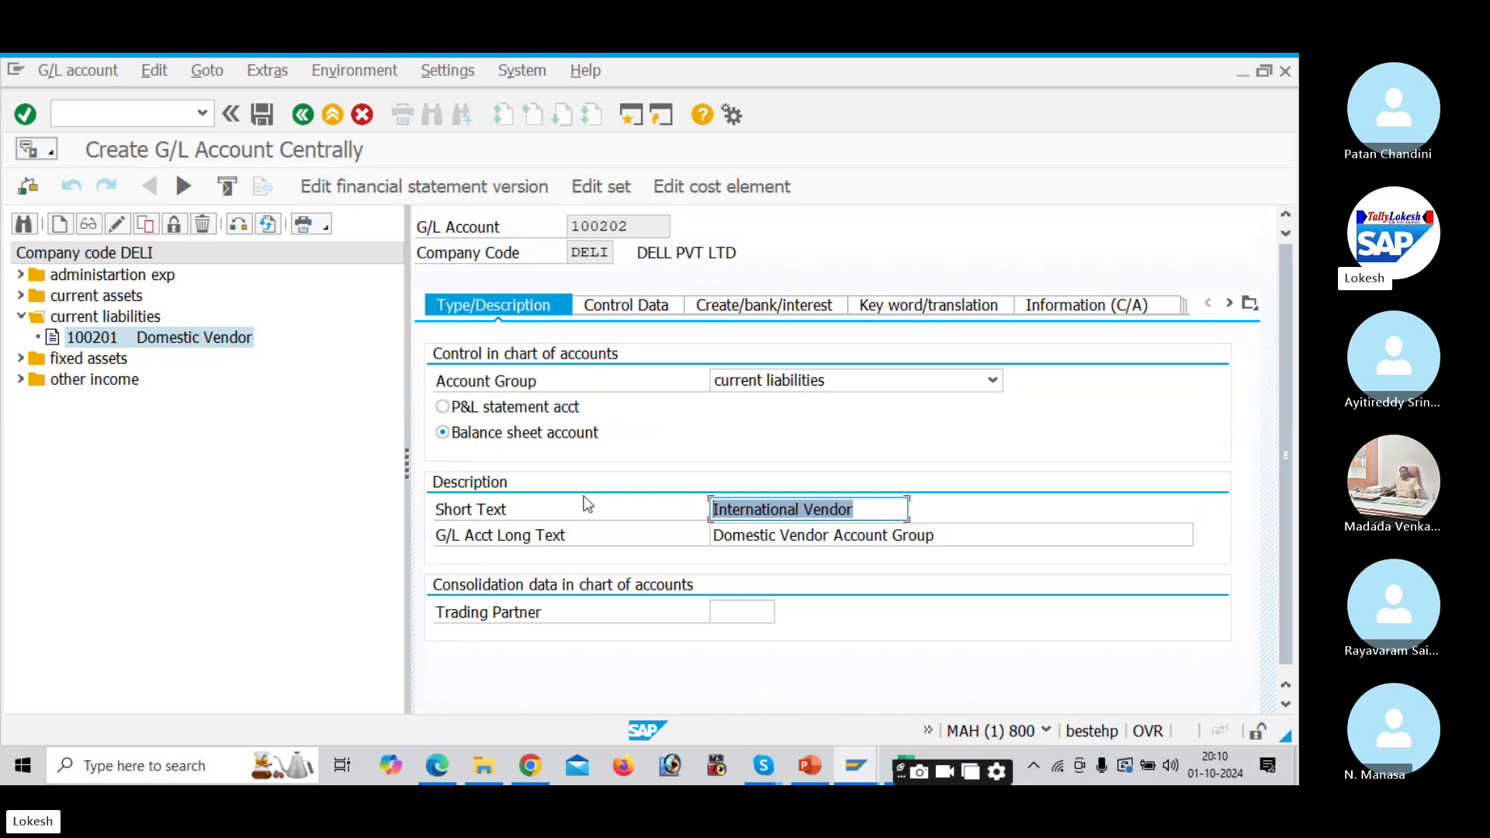
{"action": "key", "text": "Home"}
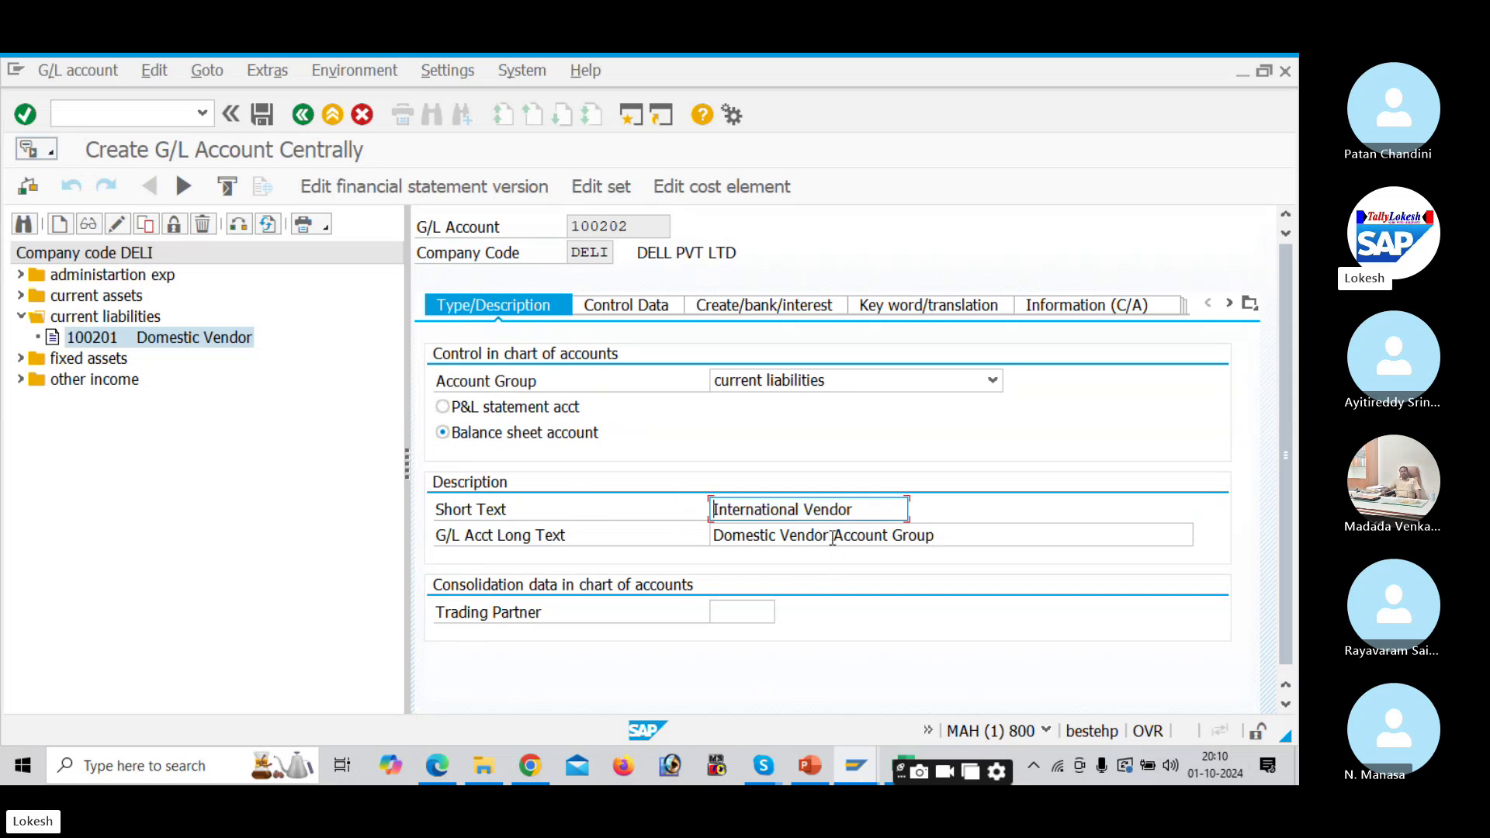
{"action": "key", "text": "Tab"}
{"action": "key", "text": "ctrl+shift+Right"}
{"action": "key", "text": "ctrl+shift+Right"}
{"action": "key", "text": "ctrl+v"}
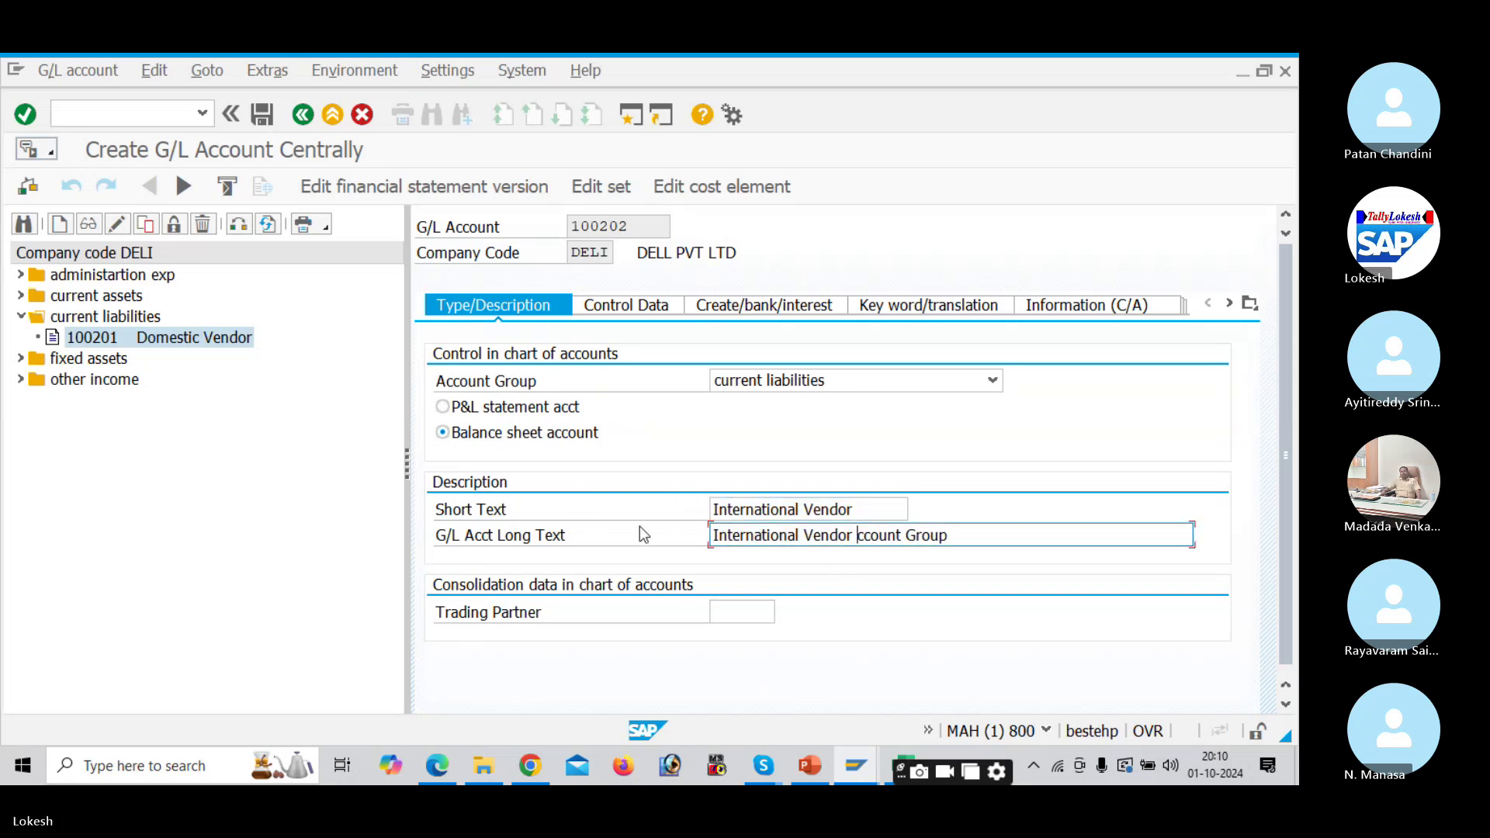
{"action": "type", "text": "Account Group"}
Step: Review 100202's control data and document creation settings, then save the account
{"action": "left_click", "coordinate": [613, 305]}
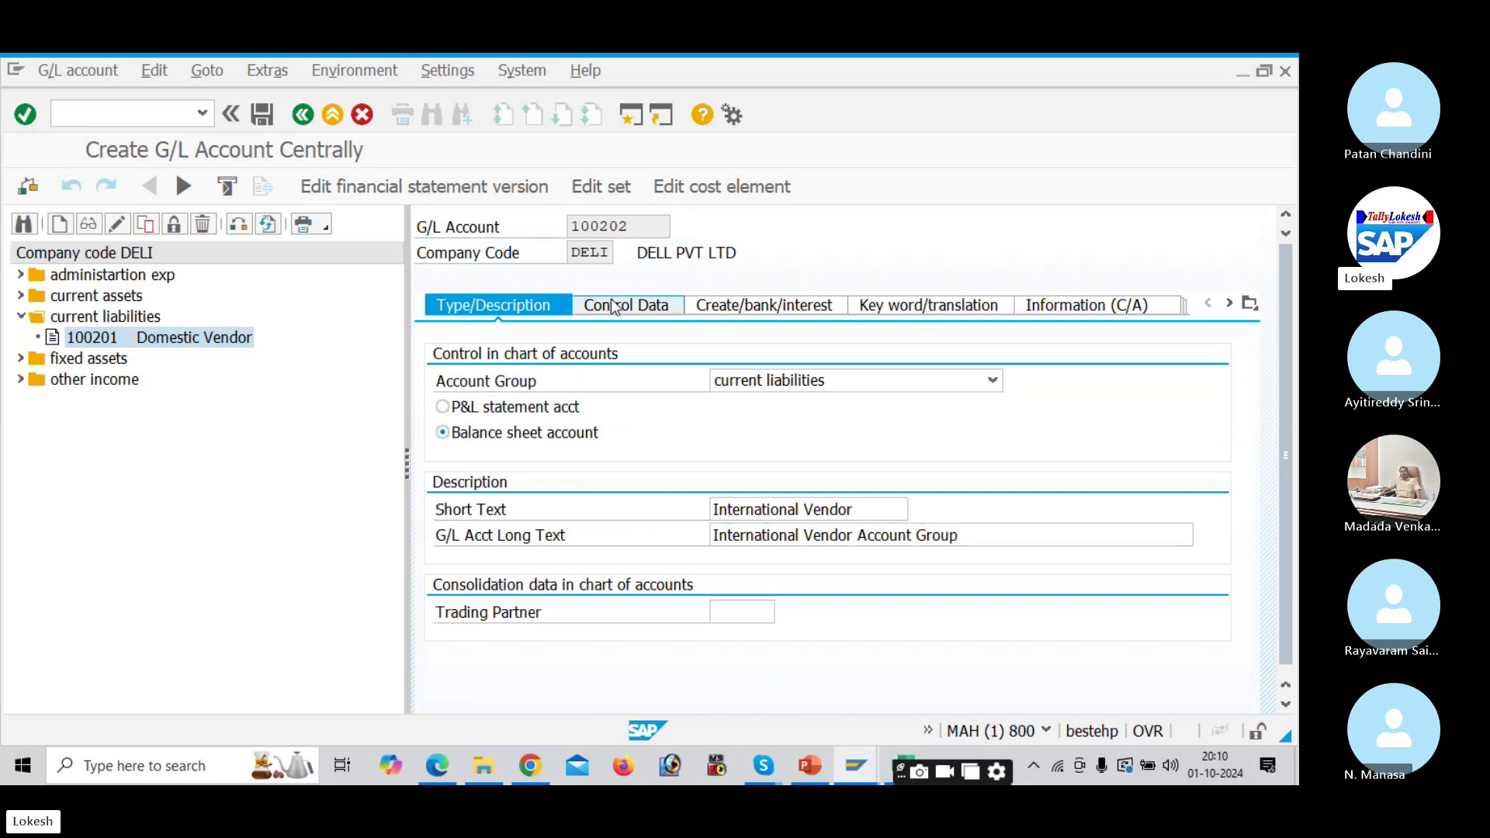
{"action": "left_click", "coordinate": [785, 314]}
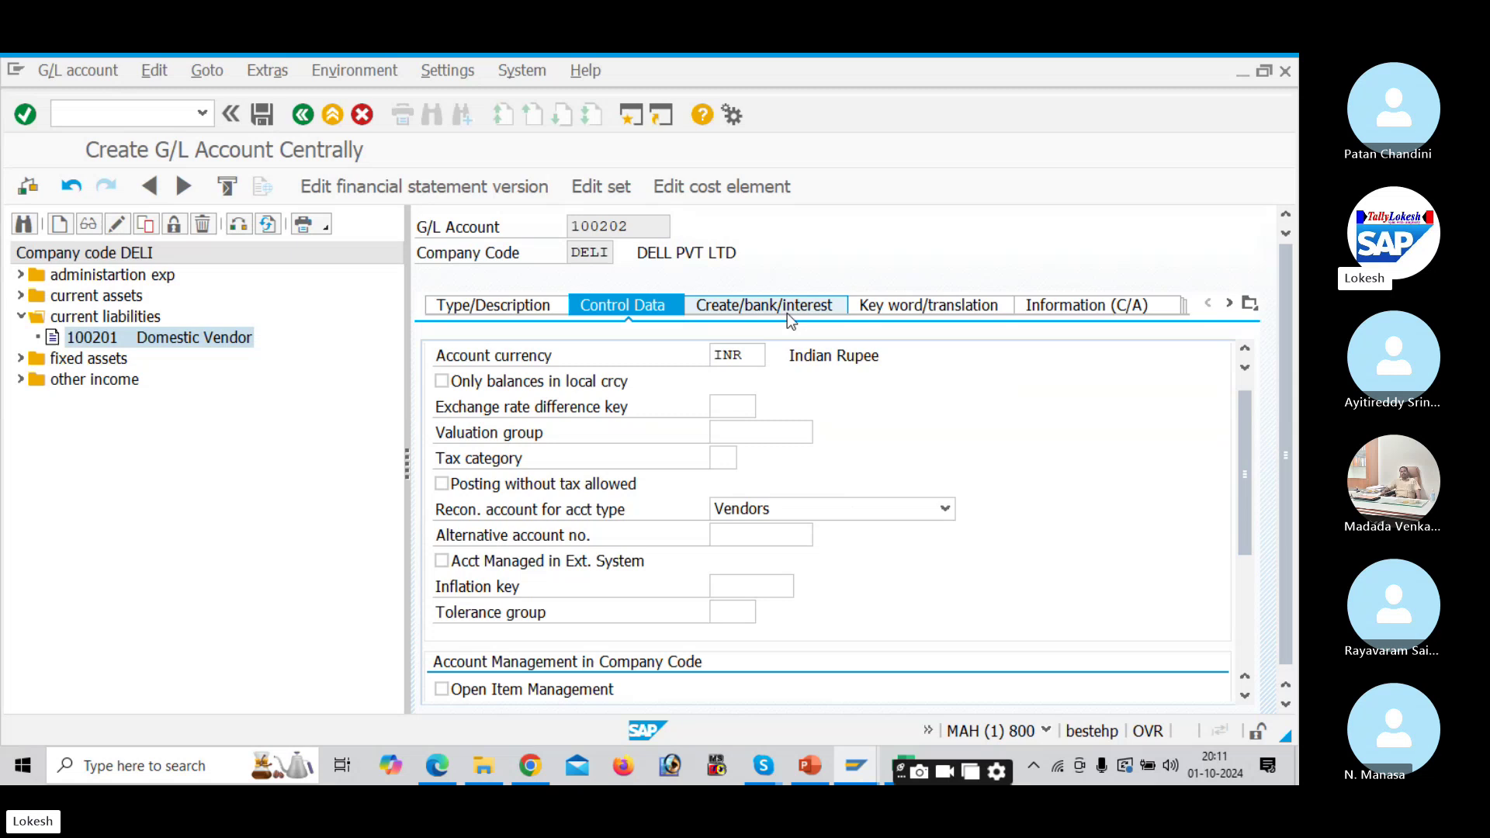
{"action": "left_click", "coordinate": [527, 312]}
{"action": "left_click", "coordinate": [267, 118]}
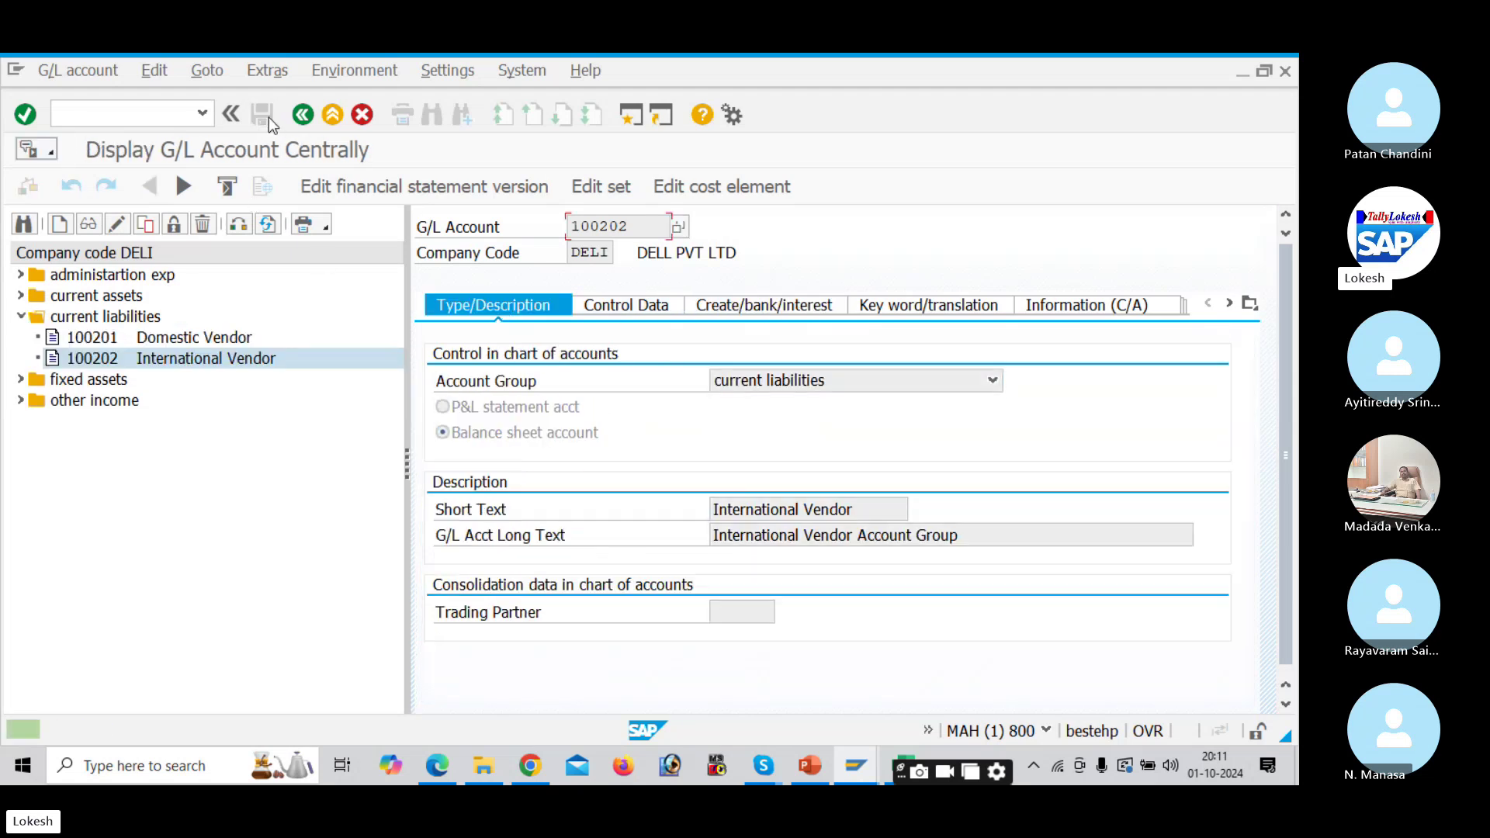
Step: Copy account 100202 to new account 100203
{"action": "right_click", "coordinate": [109, 360]}
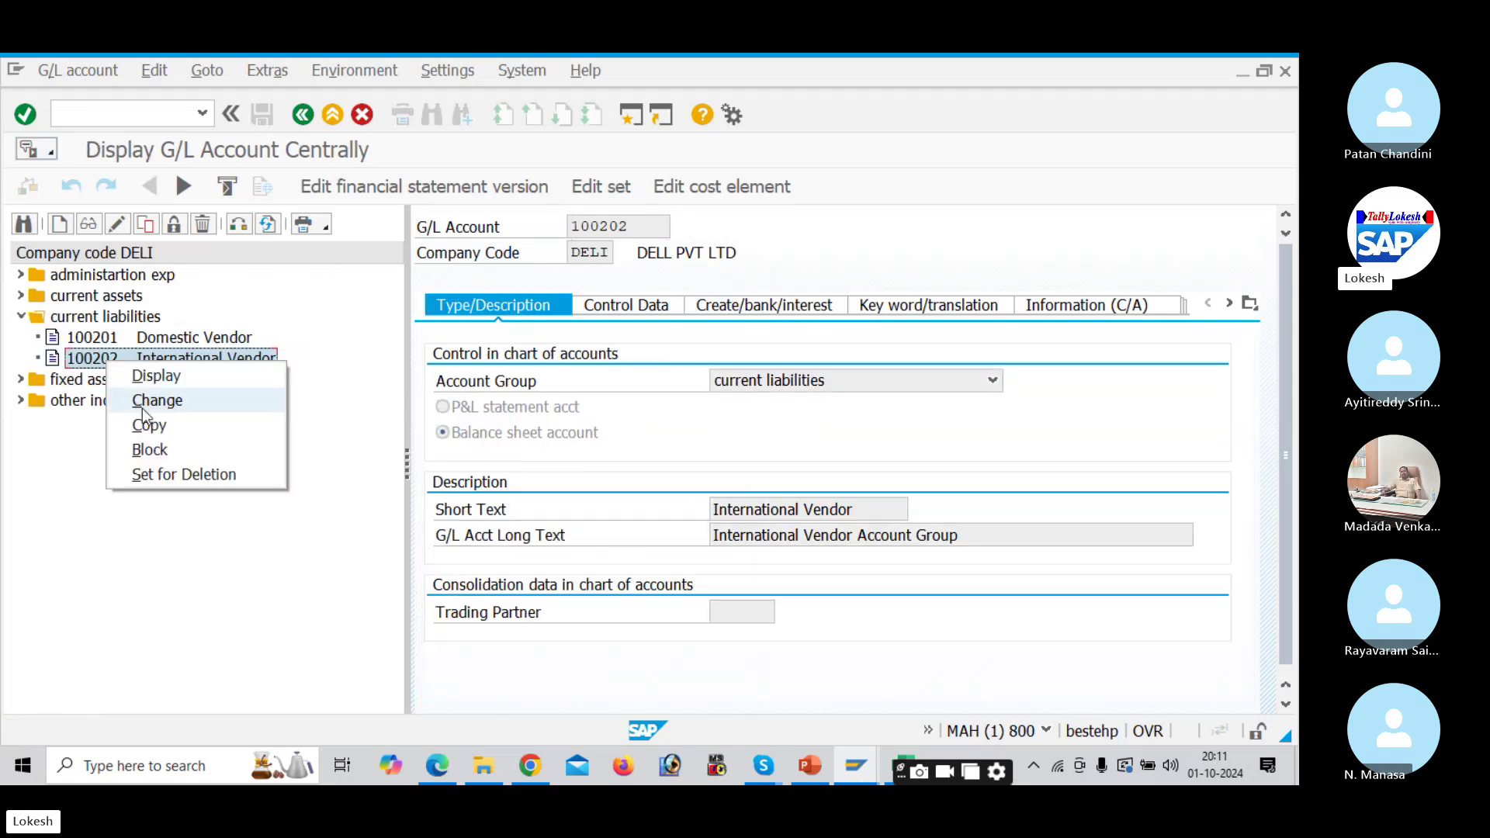
{"action": "left_click", "coordinate": [147, 424]}
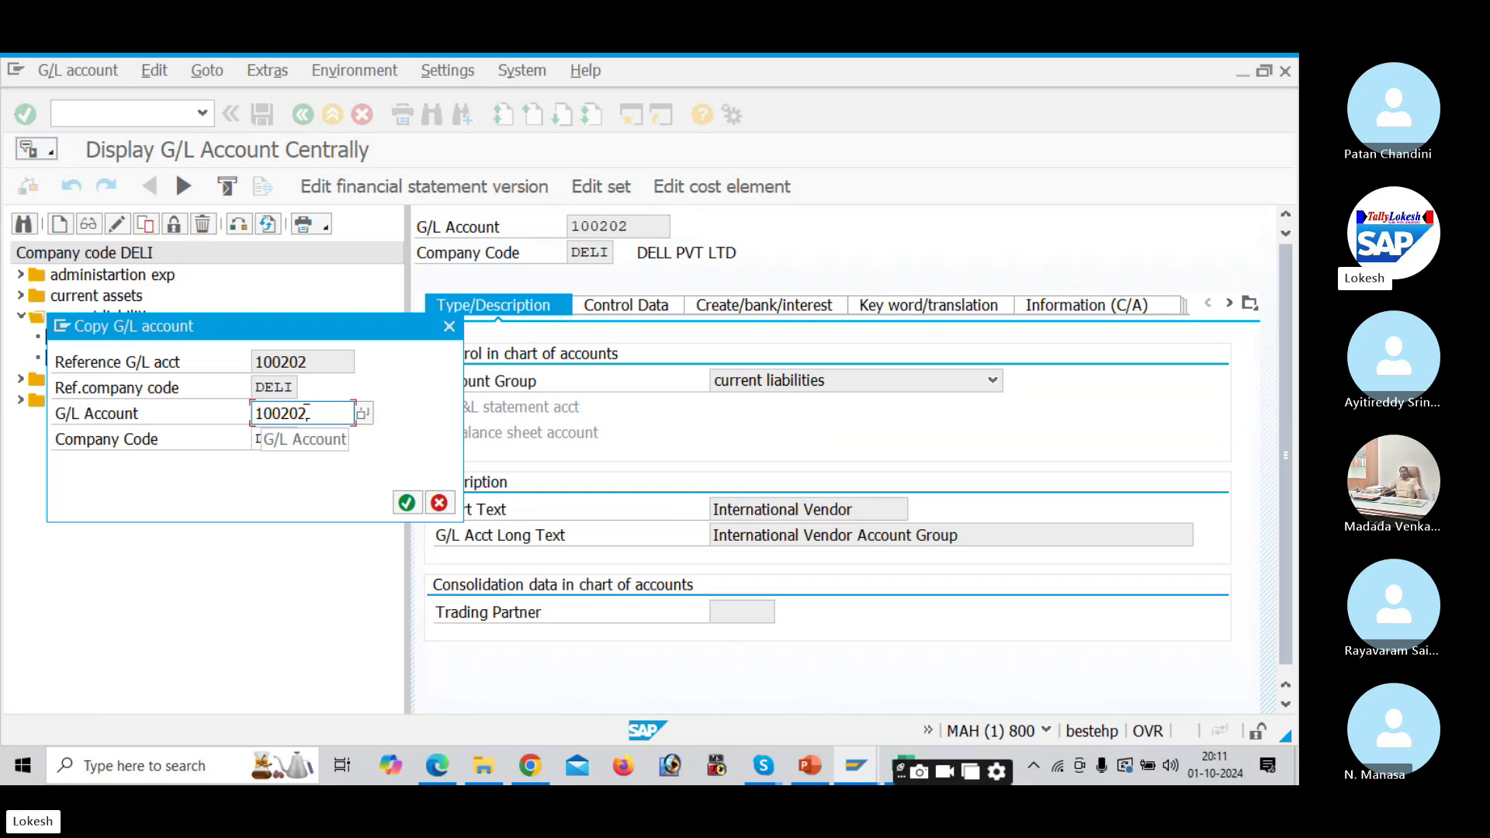
{"action": "key", "text": "BackSpace"}
{"action": "type", "text": "3"}
{"action": "key", "text": "Return"}
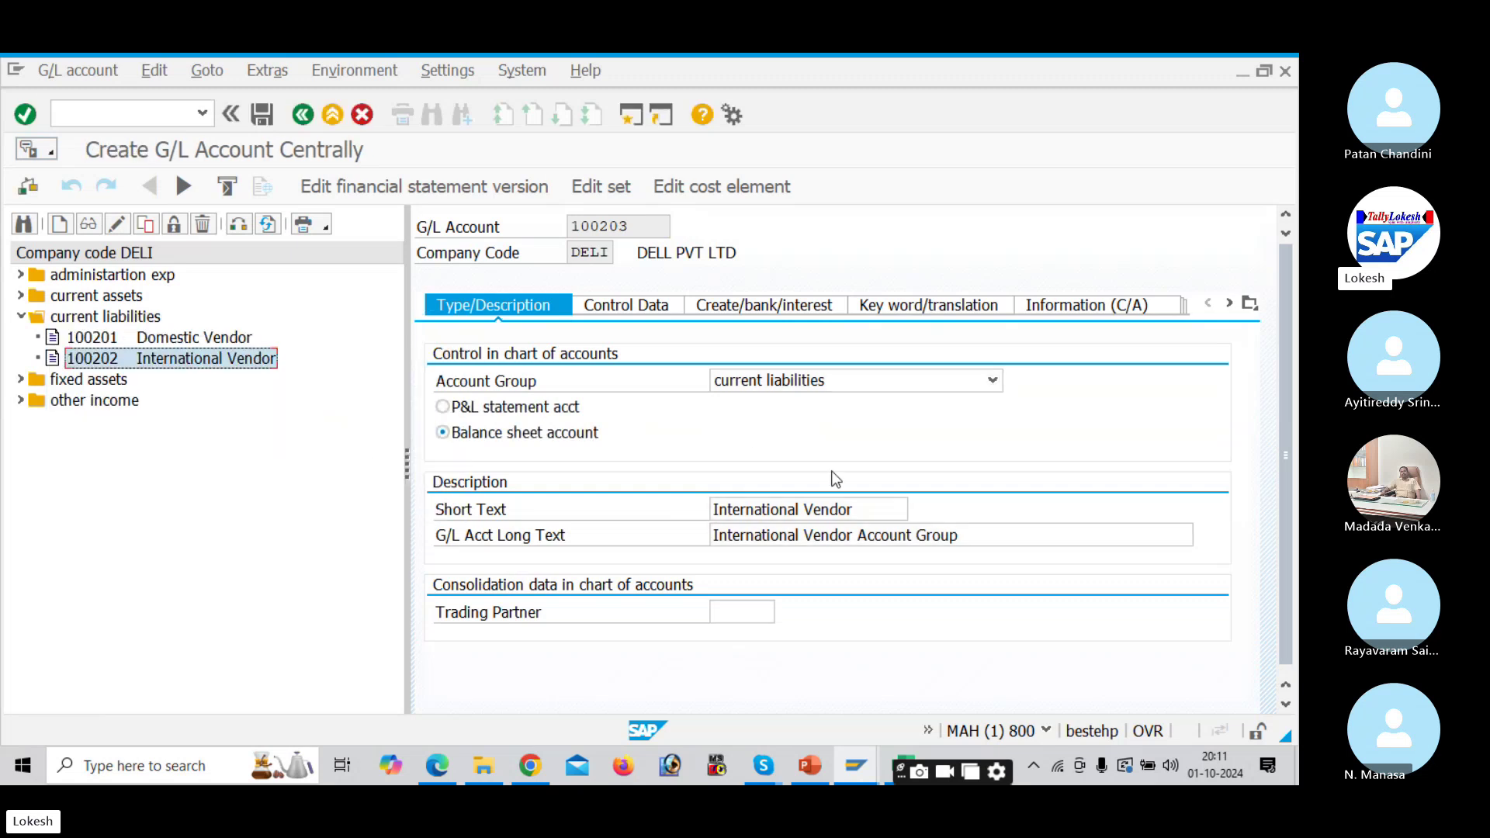
Step: Replace the short text with 'Ontime Vendor'
{"action": "left_click_drag", "start_coordinate": [882, 509], "coordinate": [501, 513]}
{"action": "type", "text": "o"}
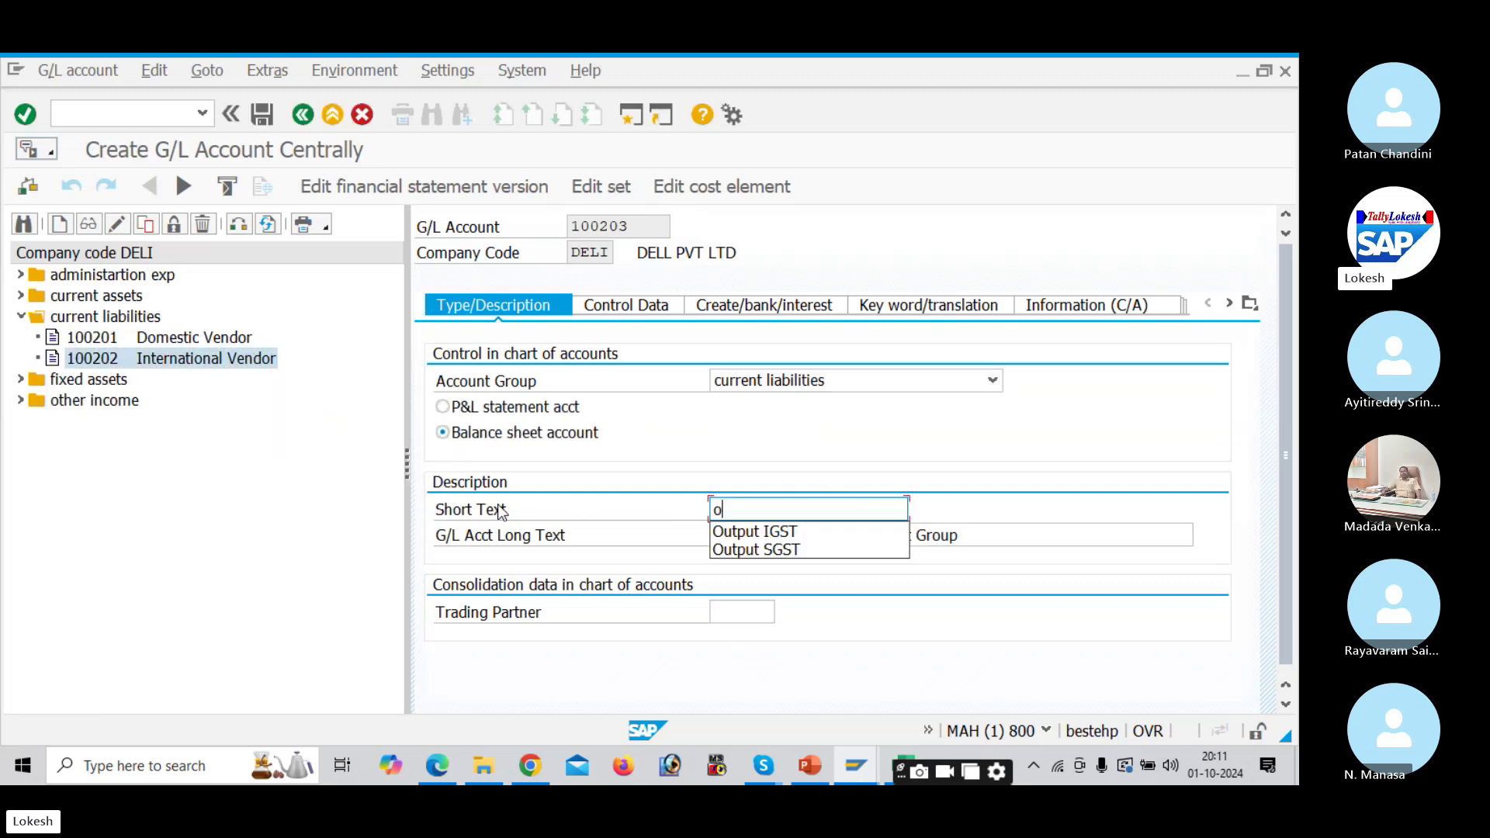
{"action": "key", "text": "BackSpace"}
{"action": "type", "text": "Ont"}
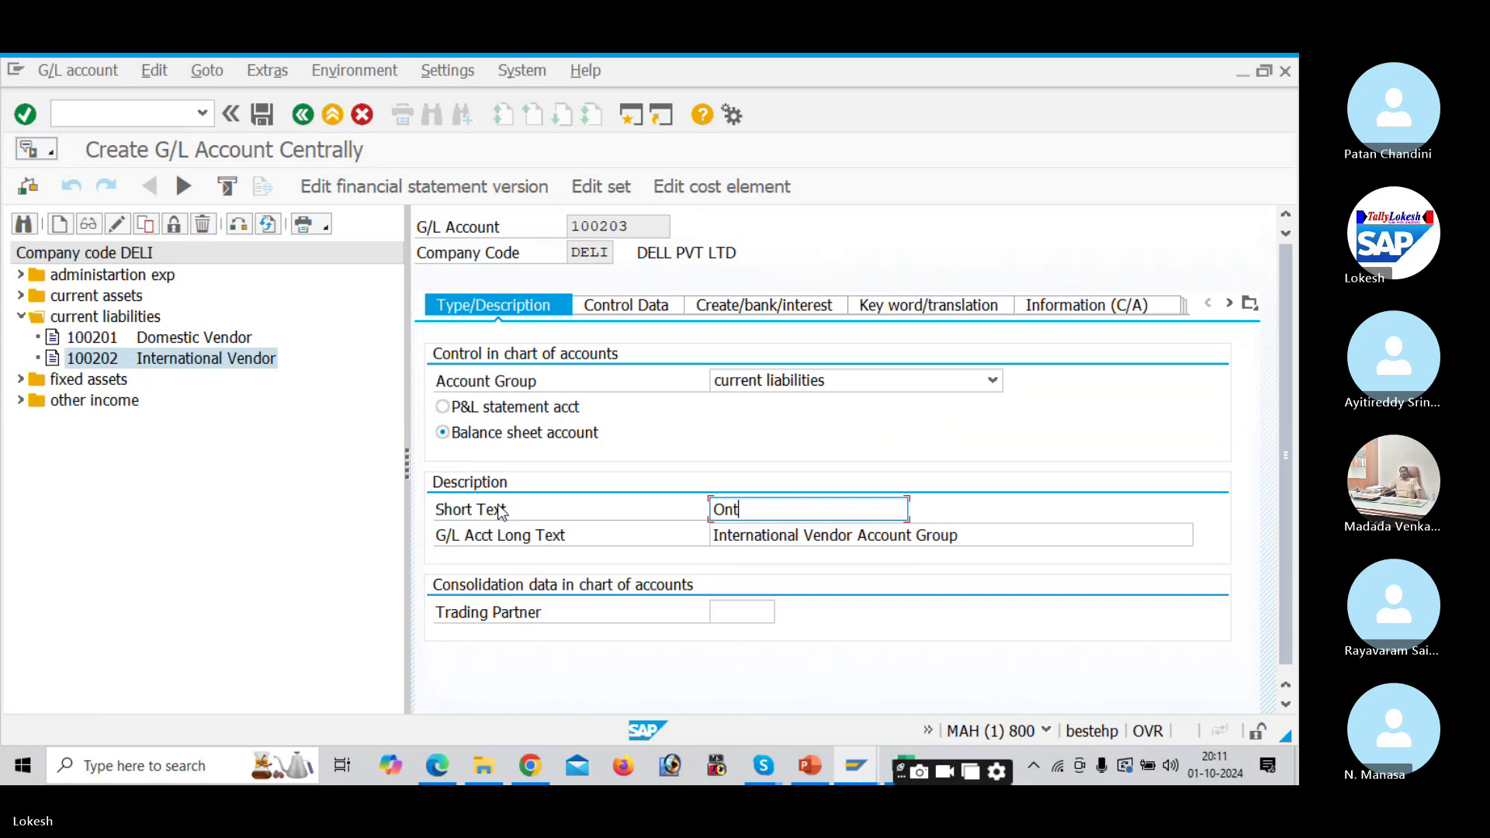
{"action": "type", "text": "ime Vendor"}
Step: Set long text 'Ontime Vendor Account Group' and save account 100203
{"action": "left_click_drag", "start_coordinate": [915, 513], "coordinate": [694, 509]}
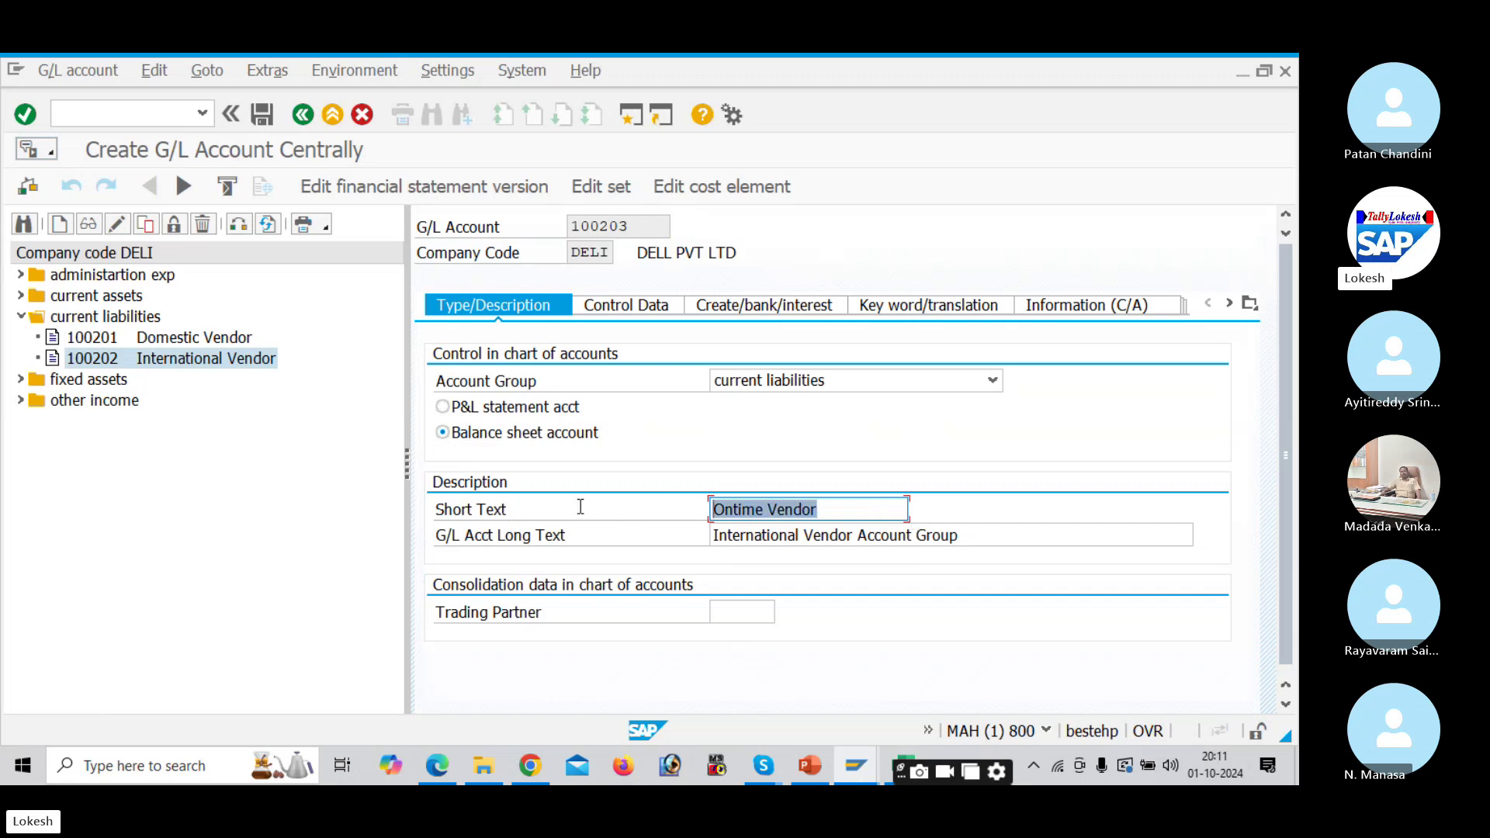
{"action": "key", "text": "ctrl+c"}
{"action": "left_click_drag", "start_coordinate": [968, 536], "coordinate": [549, 536]}
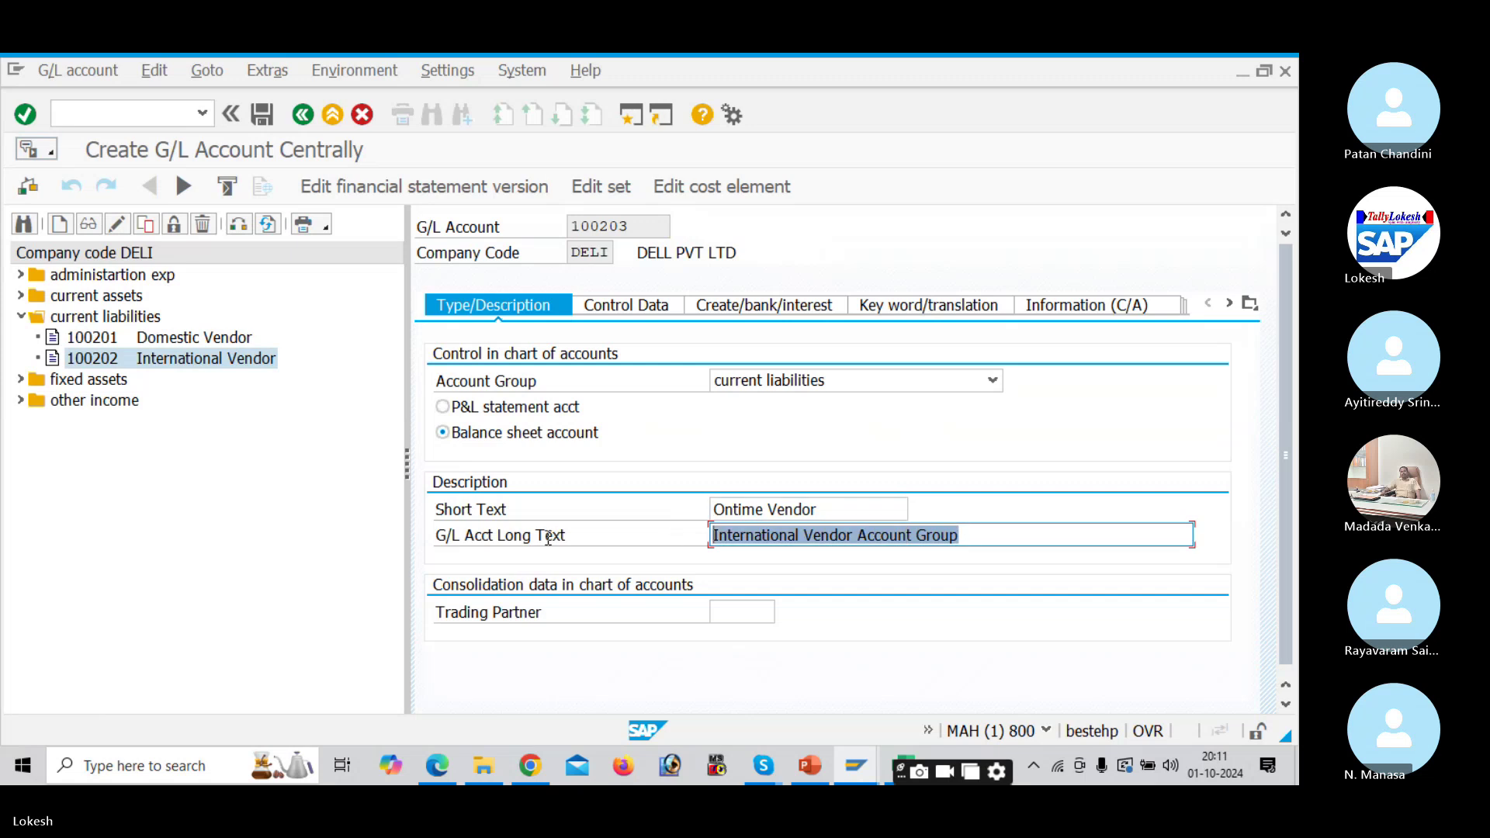
{"action": "key", "text": "ctrl+v"}
{"action": "type", "text": "A"}
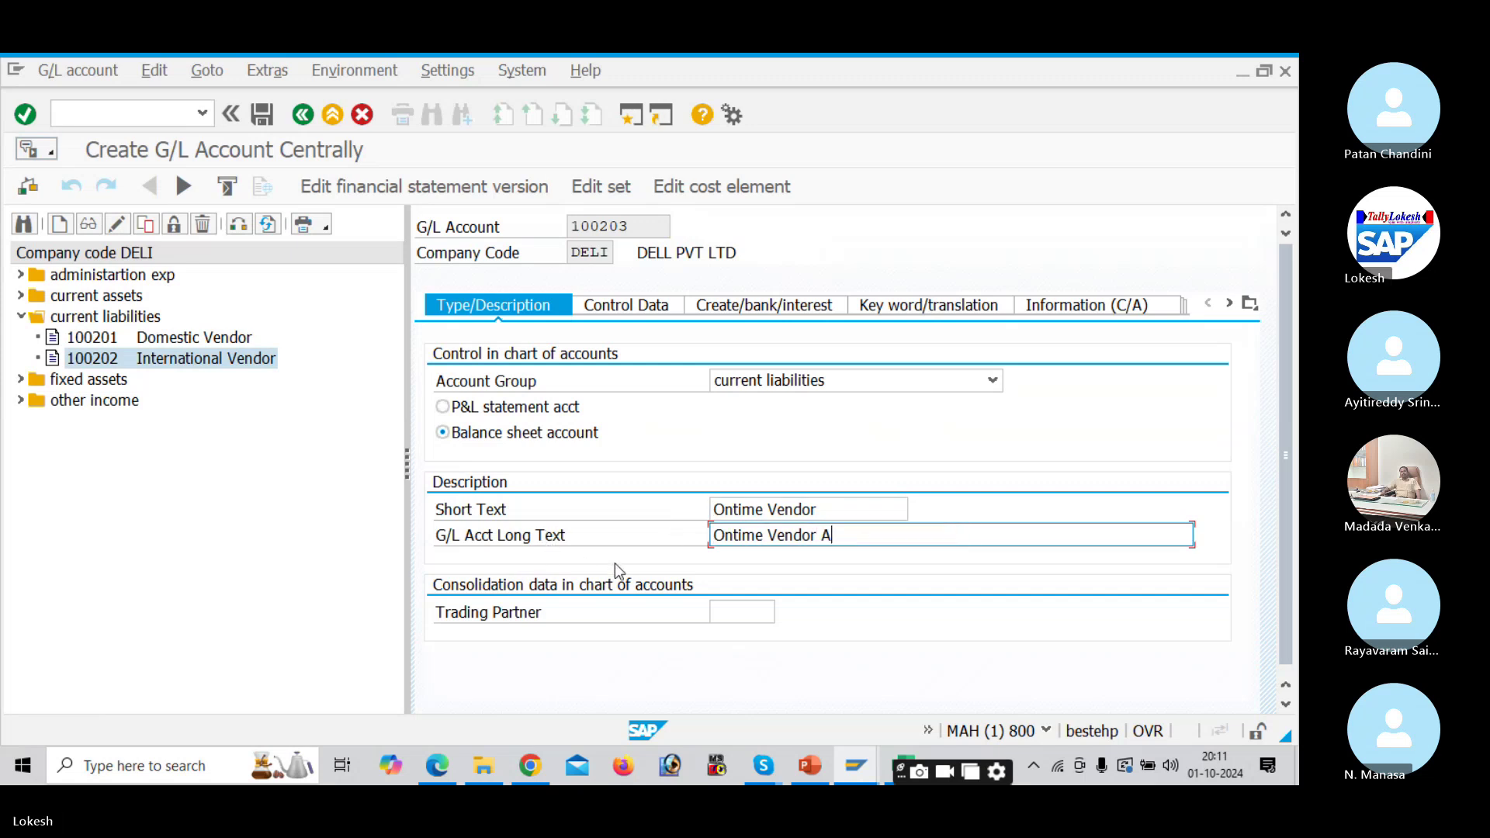
{"action": "type", "text": "ccount"}
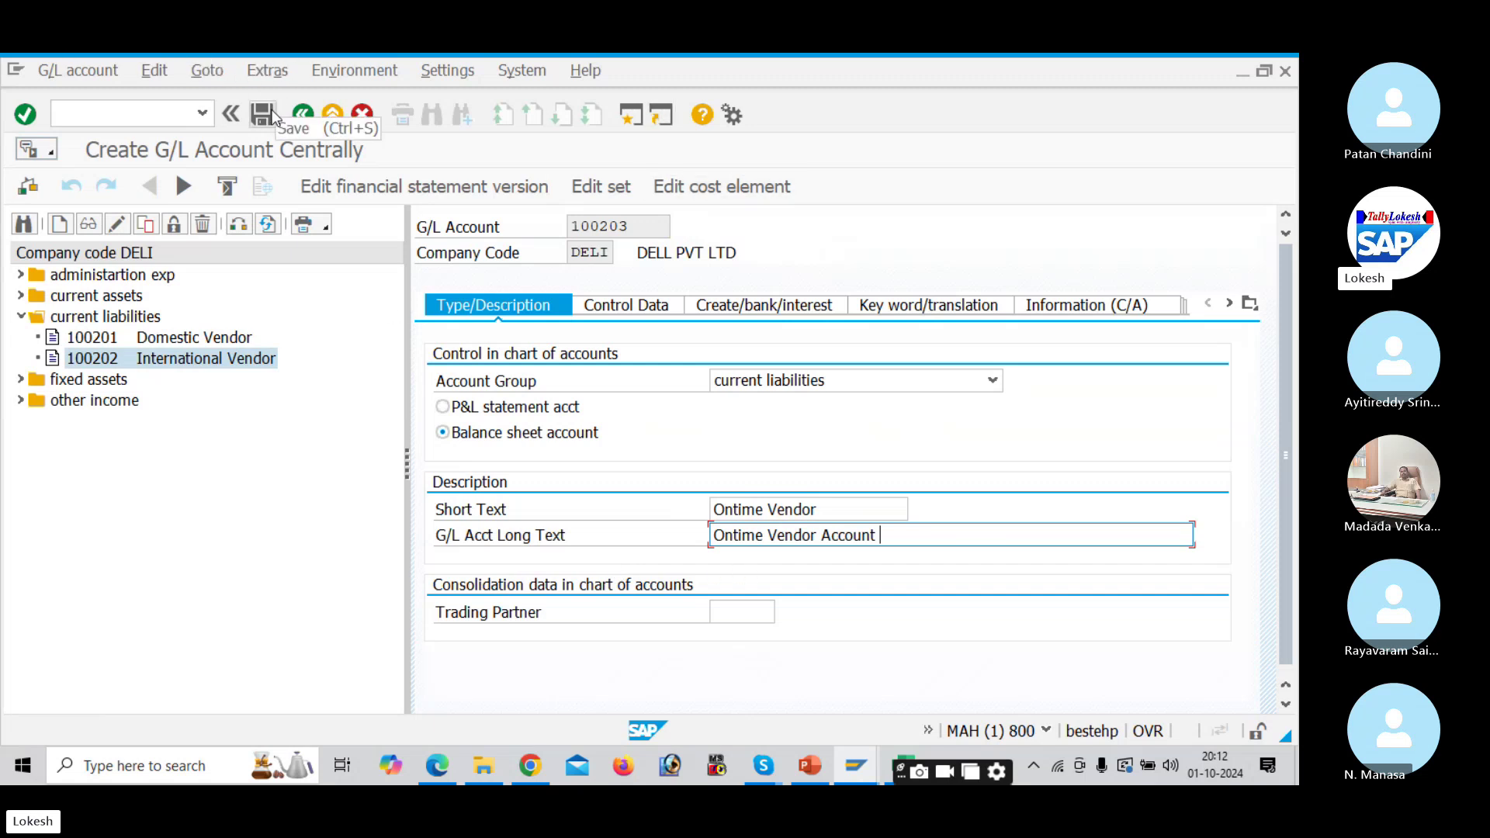
{"action": "type", "text": "Group"}
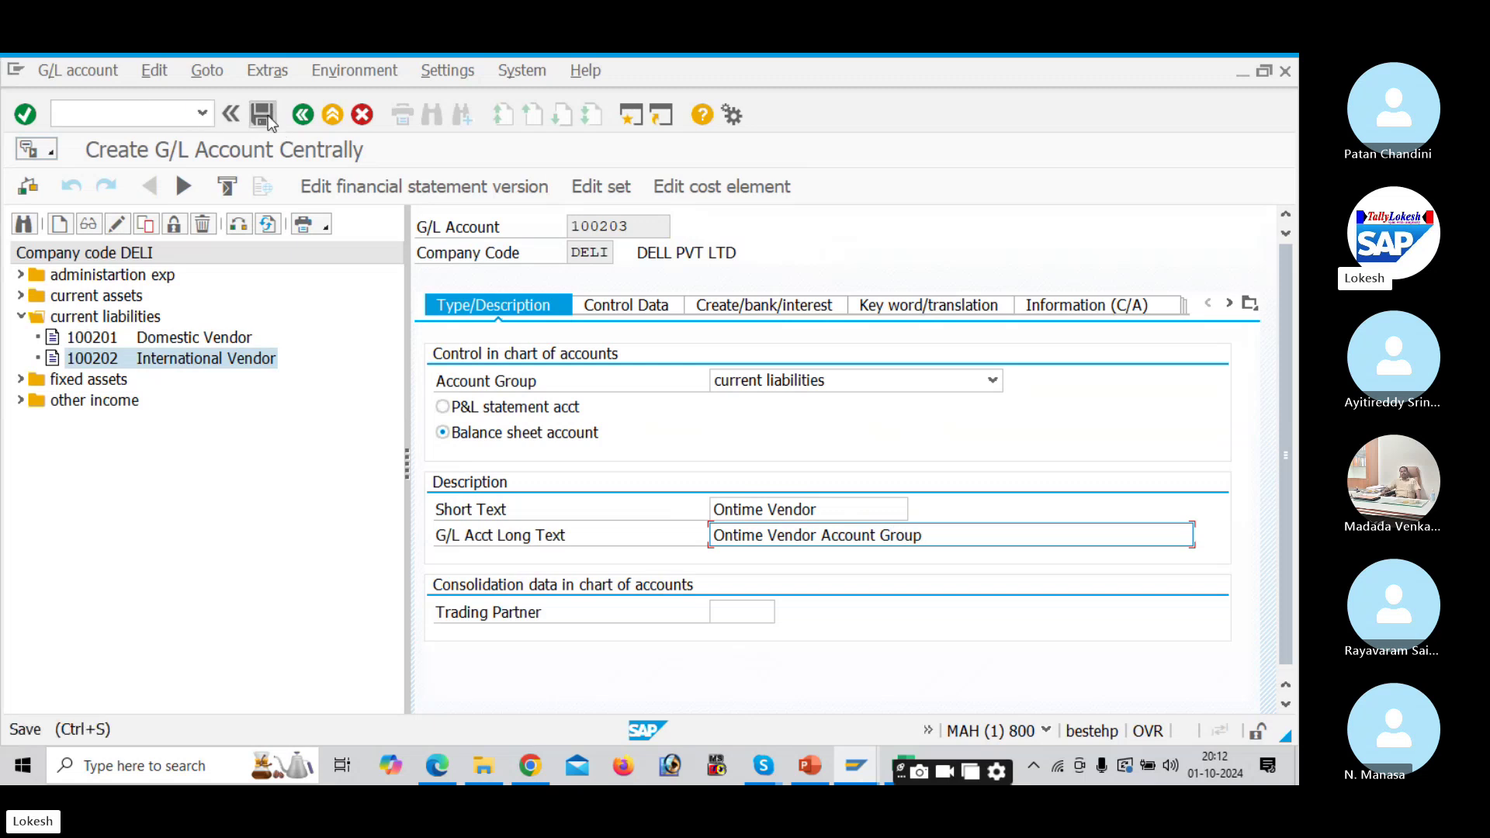
{"action": "left_click", "coordinate": [264, 117]}
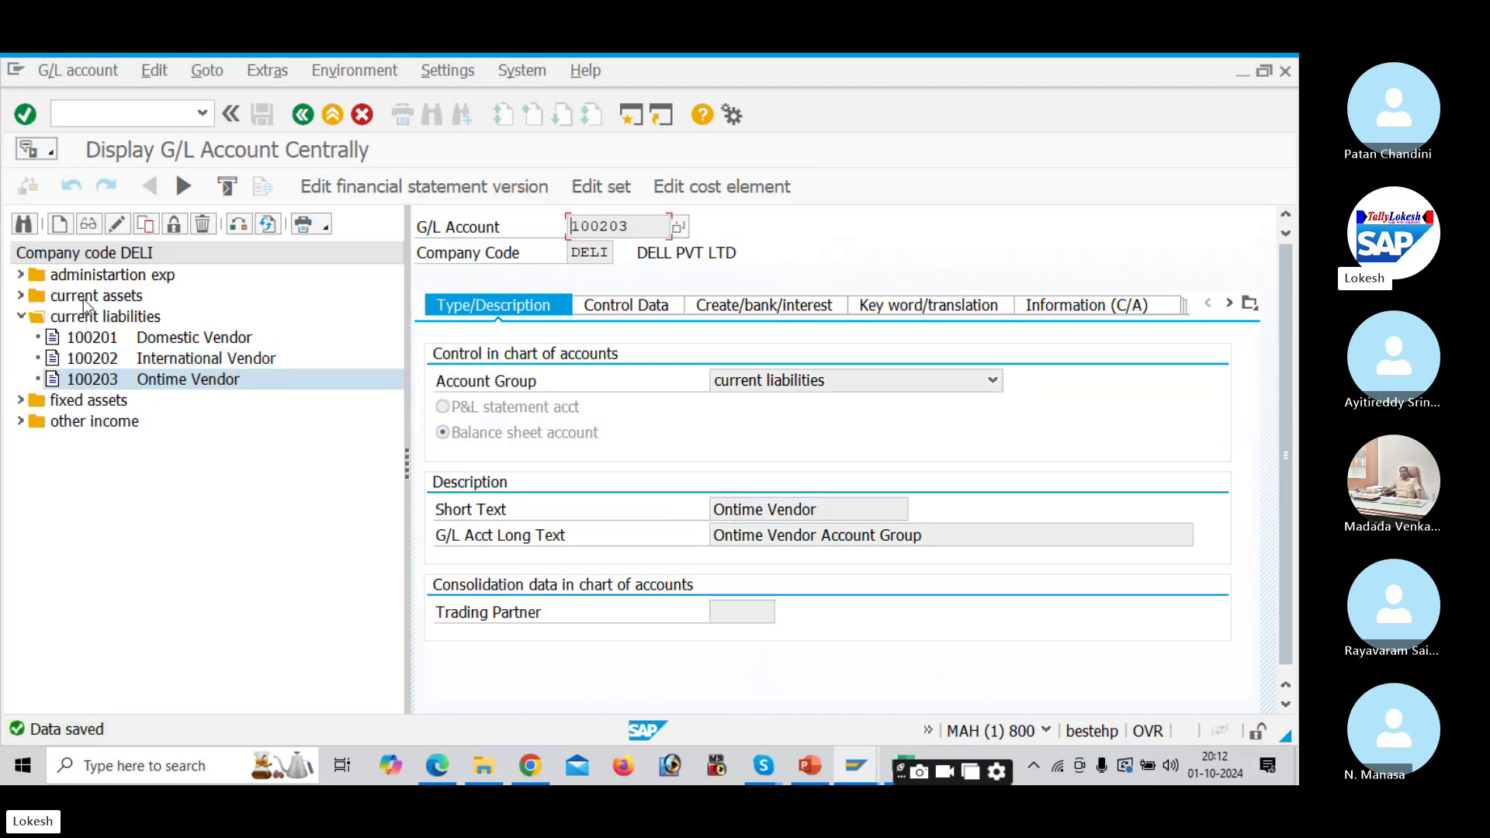
Step: Copy Postage A/c 400005 in administartion exp as new account 400006
{"action": "left_click", "coordinate": [21, 316]}
{"action": "left_click", "coordinate": [27, 277]}
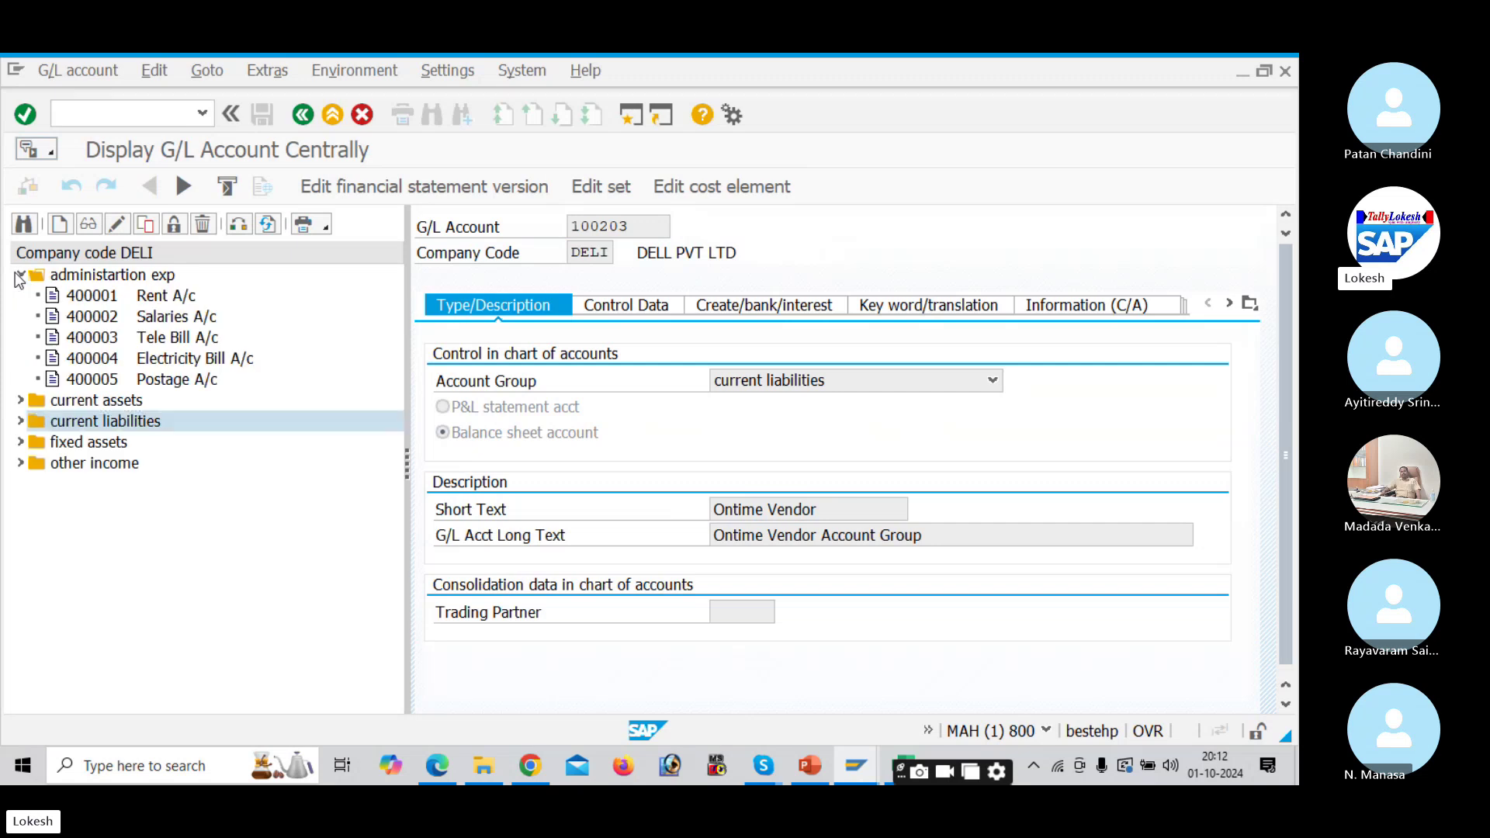
{"action": "left_click", "coordinate": [93, 380]}
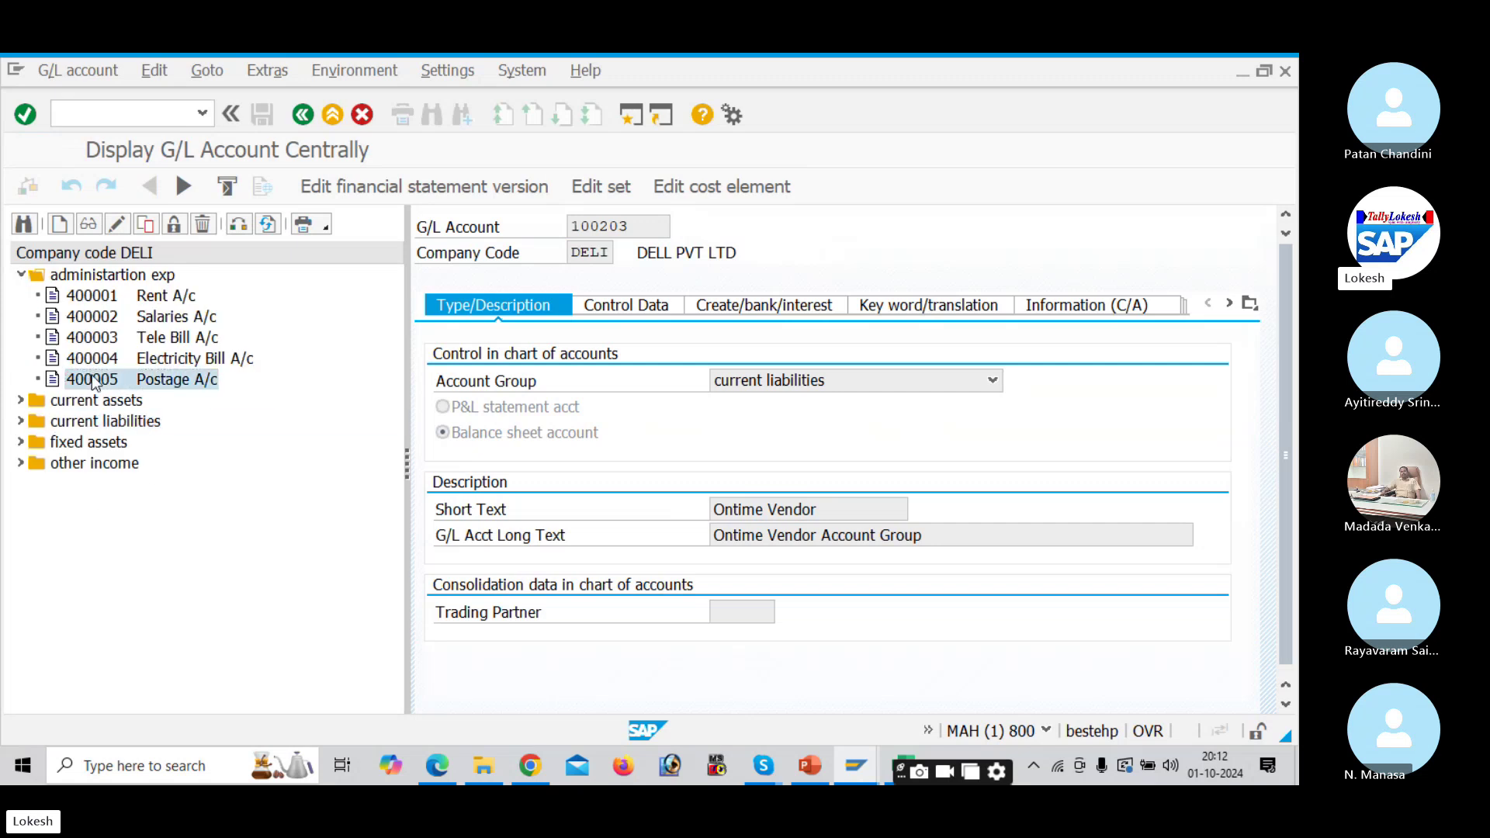
{"action": "right_click", "coordinate": [93, 380]}
{"action": "left_click", "coordinate": [128, 435]}
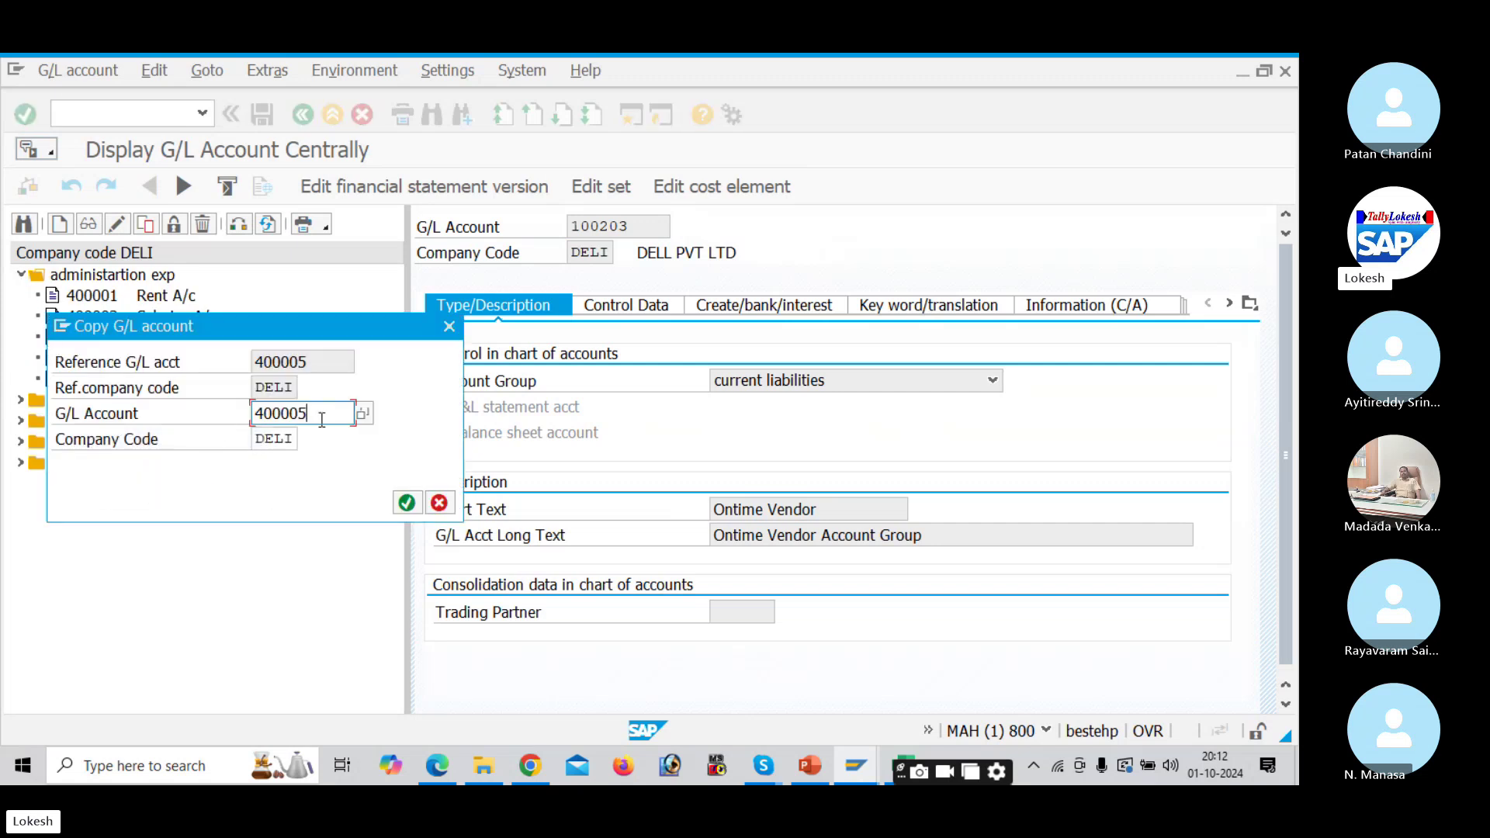
{"action": "key", "text": "BackSpace"}
{"action": "type", "text": "6"}
{"action": "key", "text": "Return"}
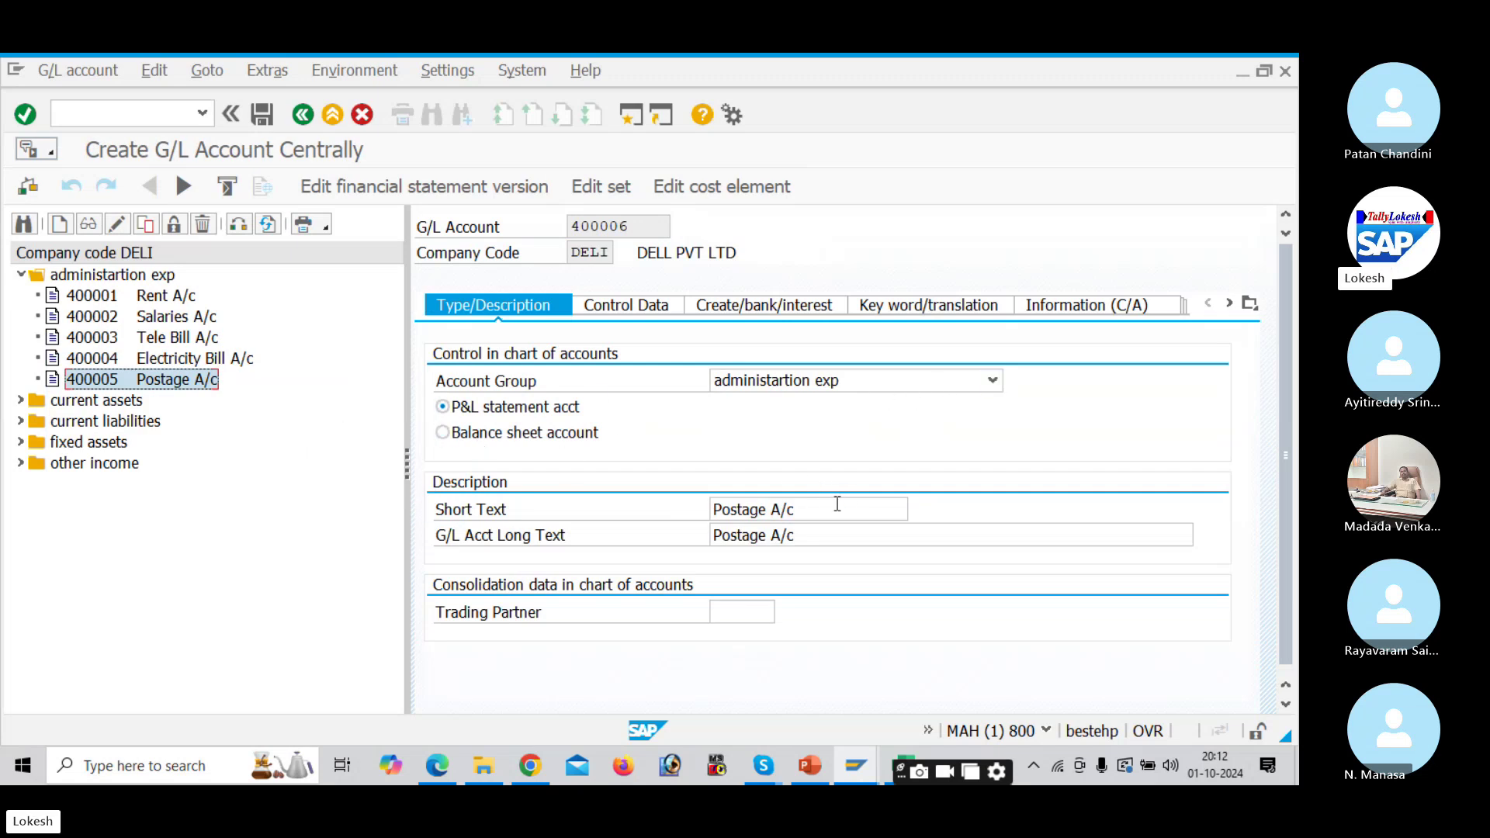
Step: Replace Postage A/c with Purchase A/c in both the short and long texts
{"action": "left_click_drag", "start_coordinate": [835, 506], "coordinate": [642, 510]}
{"action": "type", "text": "Pur"}
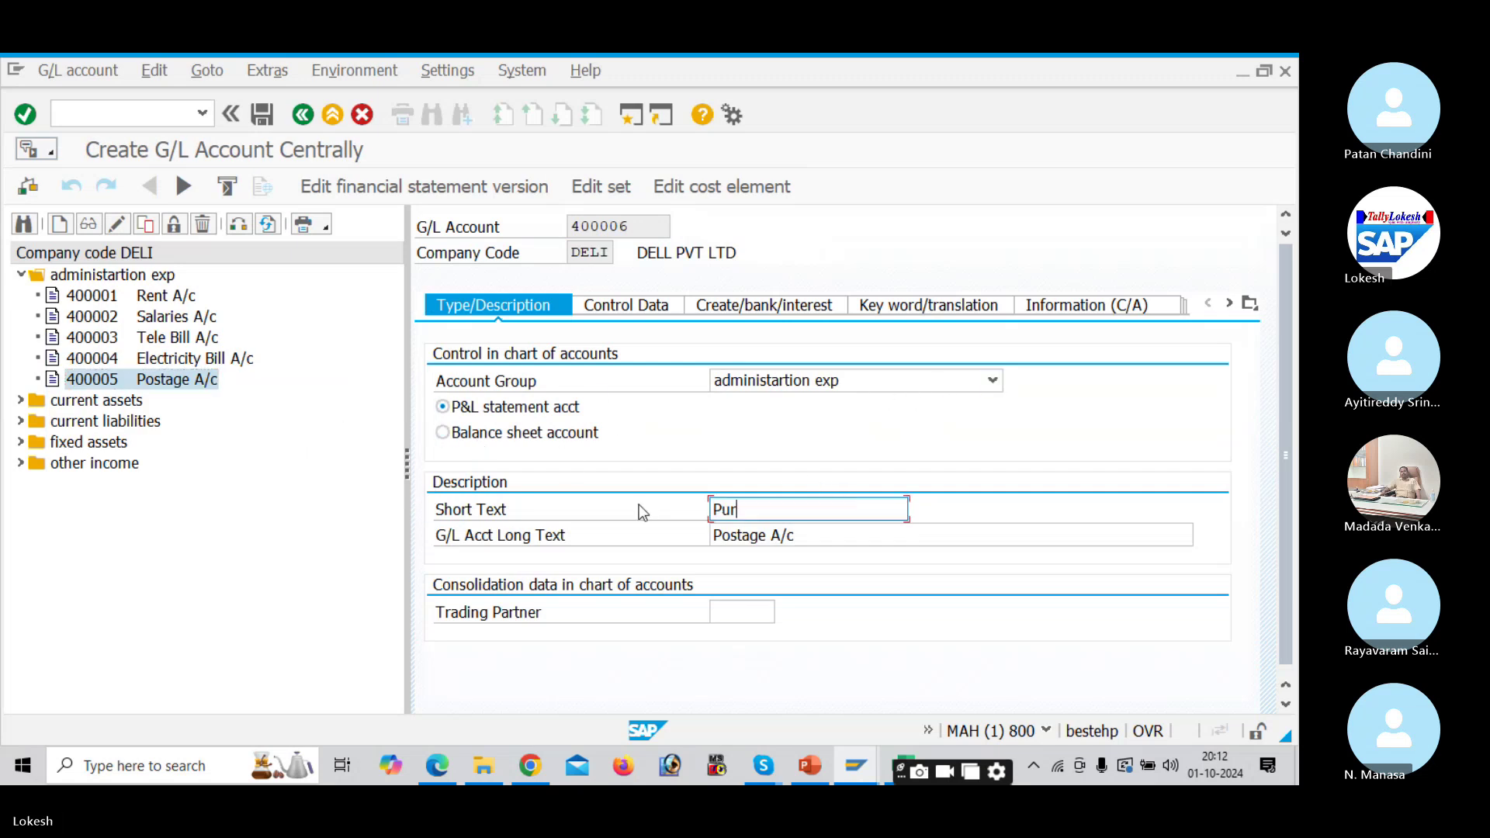
{"action": "type", "text": "chase A/c"}
{"action": "left_click_drag", "start_coordinate": [836, 513], "coordinate": [615, 492]}
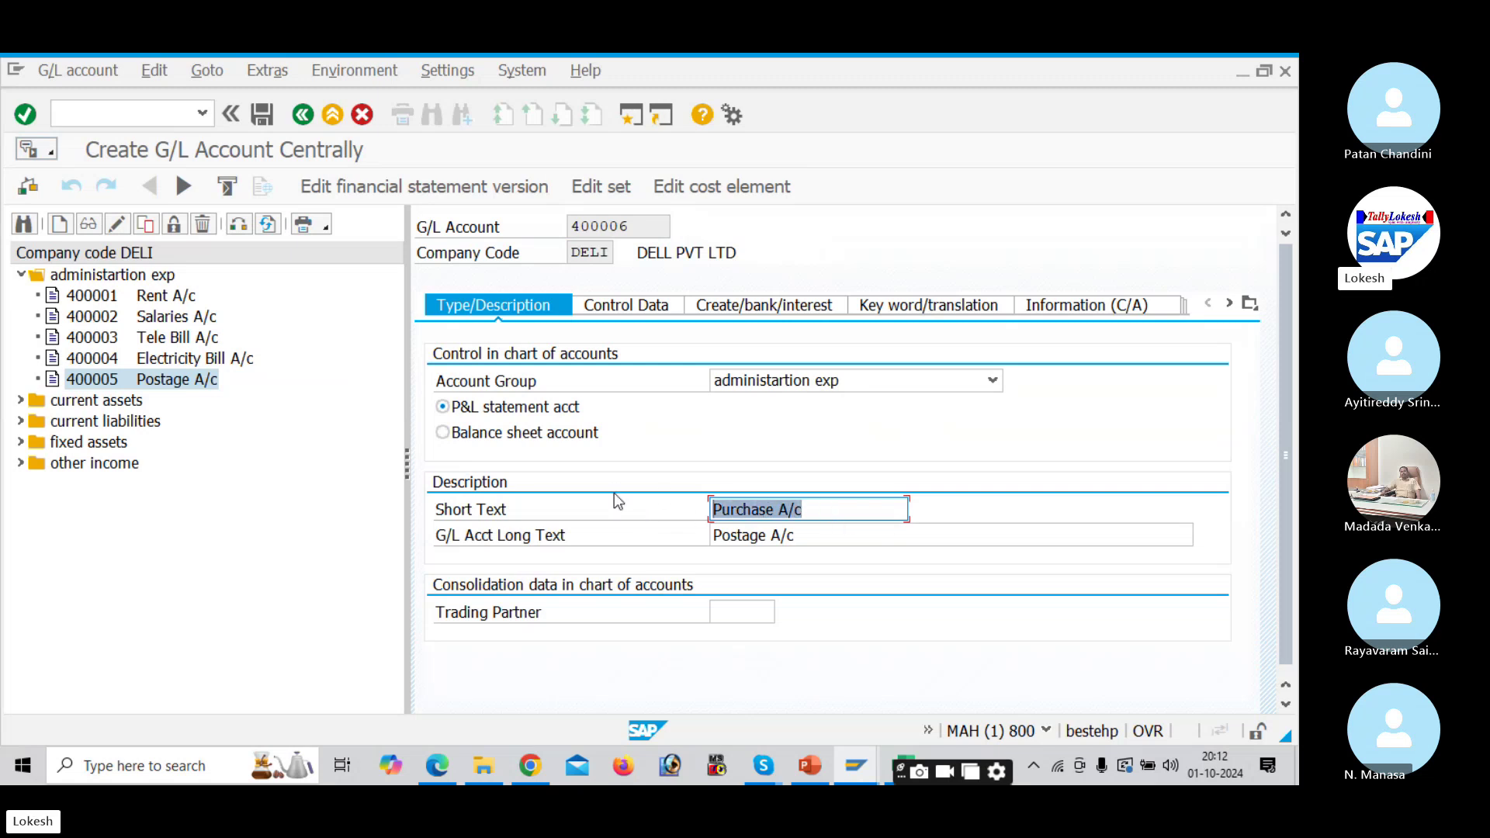
{"action": "left_click_drag", "start_coordinate": [810, 530], "coordinate": [642, 533]}
{"action": "key", "text": "ctrl+v"}
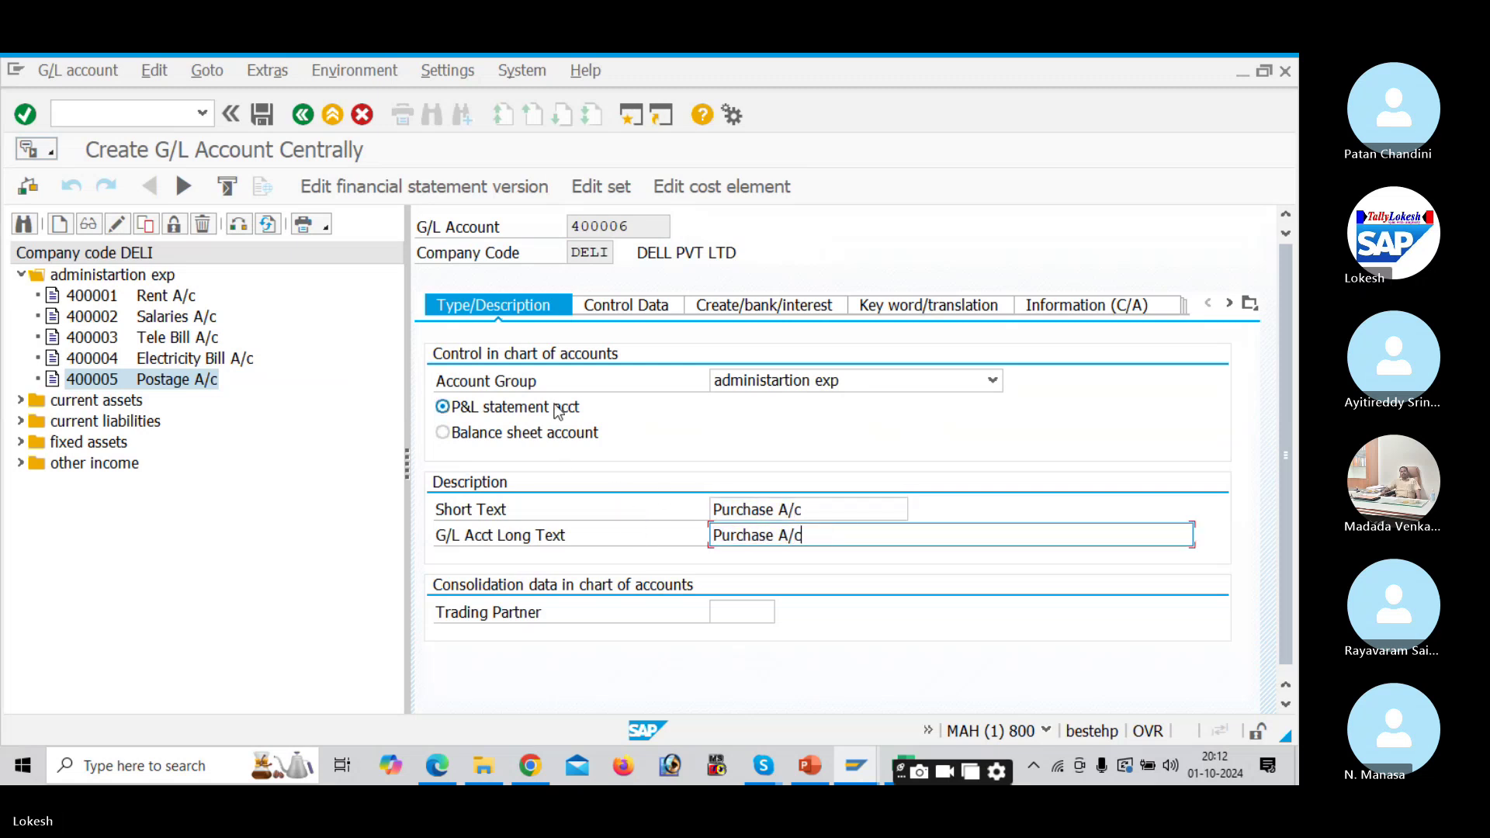
Step: Review the control data and field status settings, then save account 400006
{"action": "left_click", "coordinate": [614, 313]}
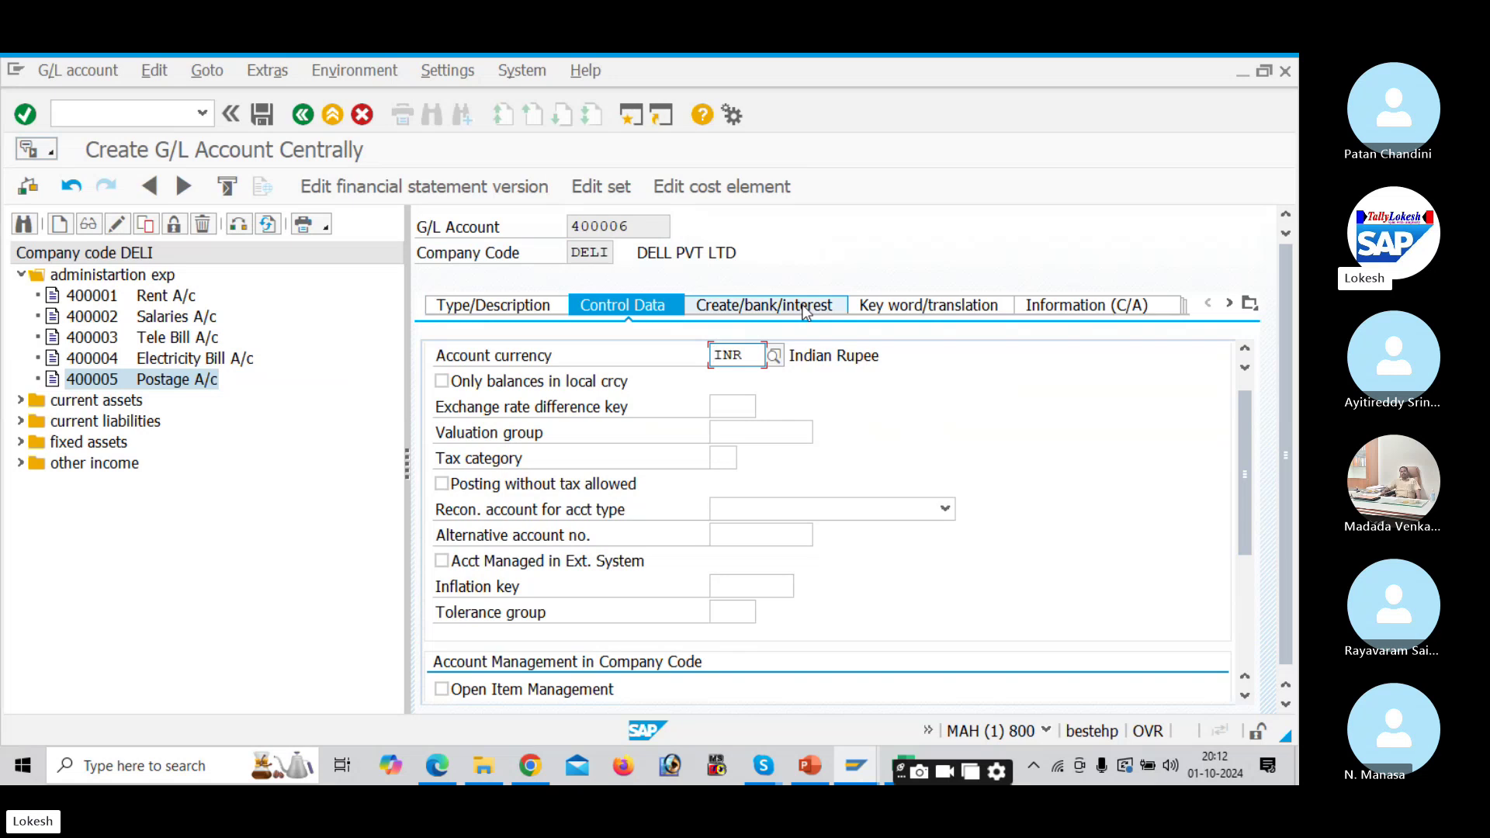
{"action": "left_click", "coordinate": [802, 306]}
{"action": "left_click", "coordinate": [644, 305]}
{"action": "scroll", "coordinate": [728, 520], "scroll_direction": "down", "scroll_amount": 4}
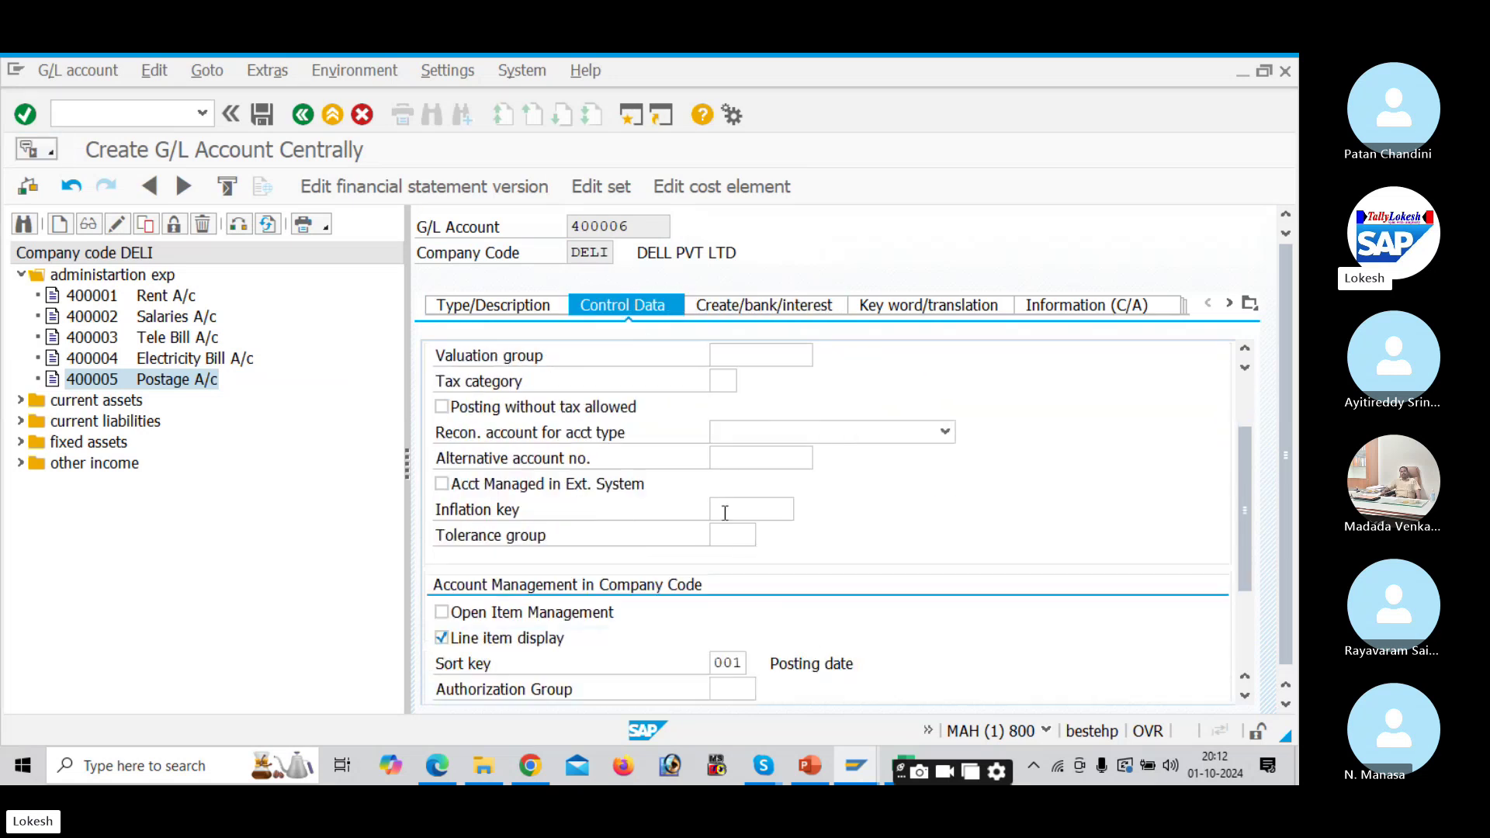
{"action": "scroll", "coordinate": [727, 520], "scroll_direction": "up", "scroll_amount": 5}
{"action": "left_click", "coordinate": [487, 305]}
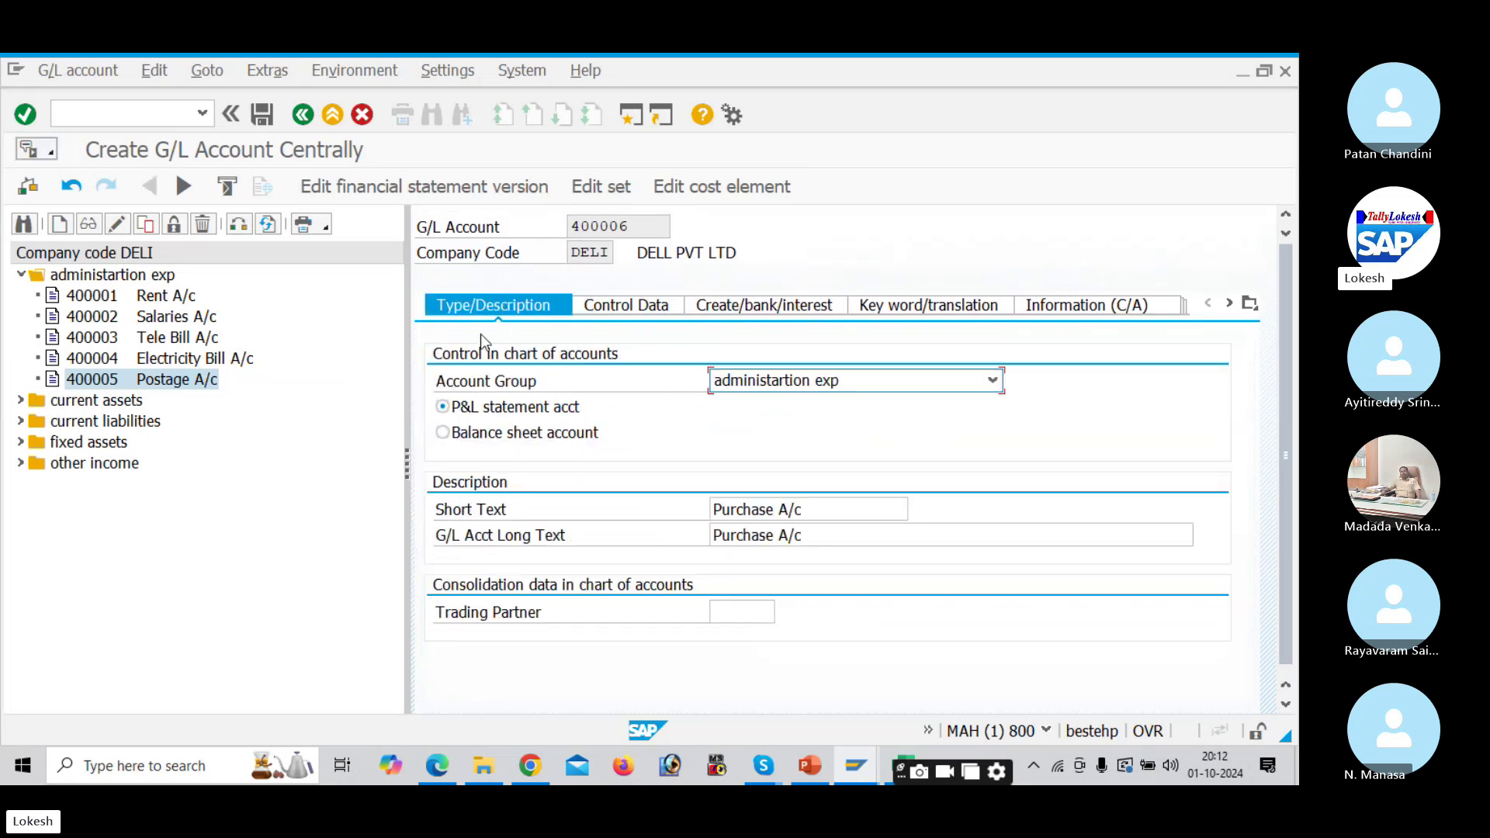
{"action": "left_click_drag", "start_coordinate": [414, 460], "coordinate": [377, 463]}
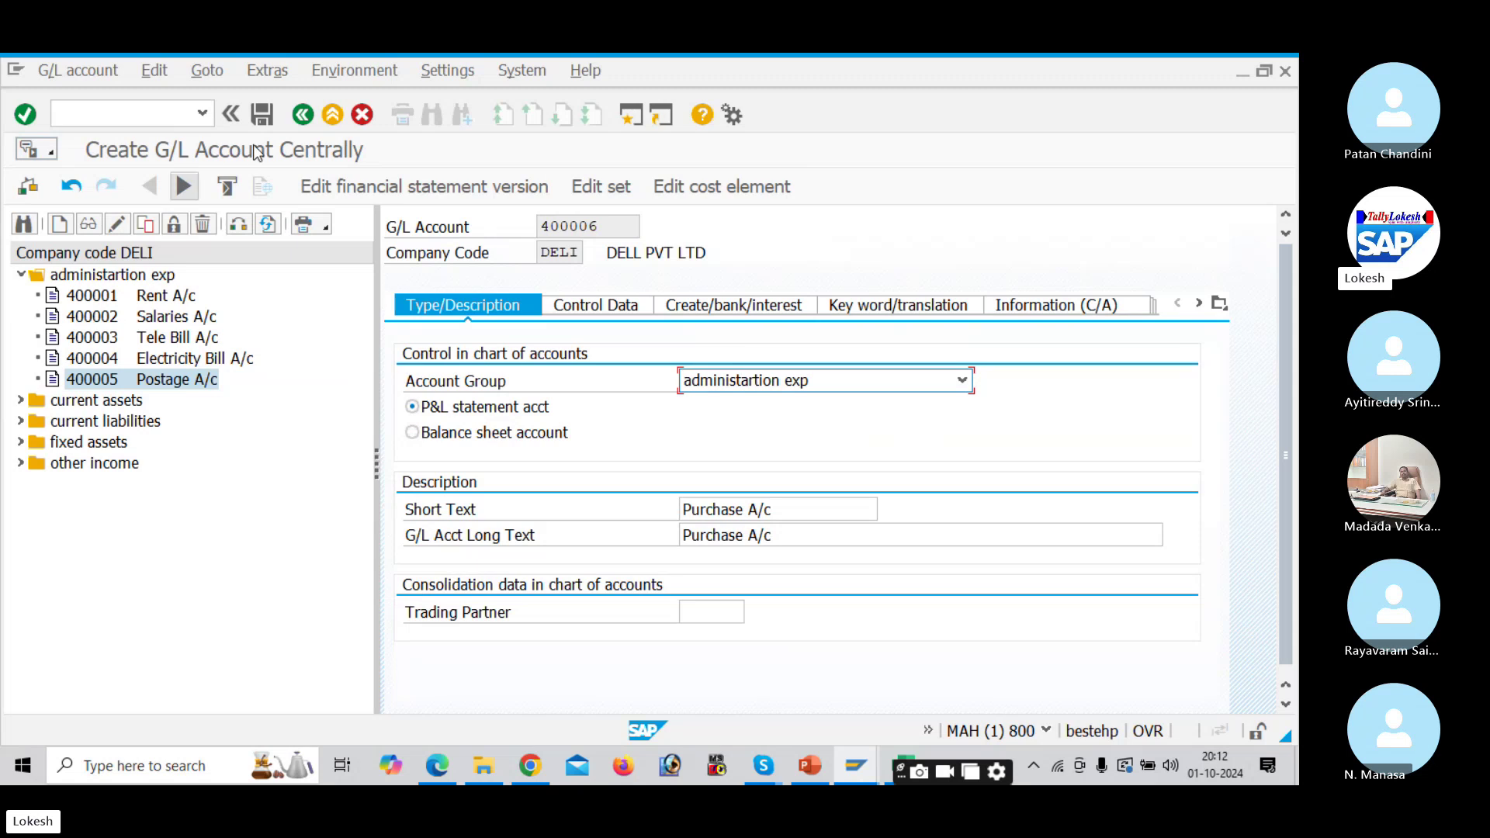
{"action": "left_click", "coordinate": [257, 120]}
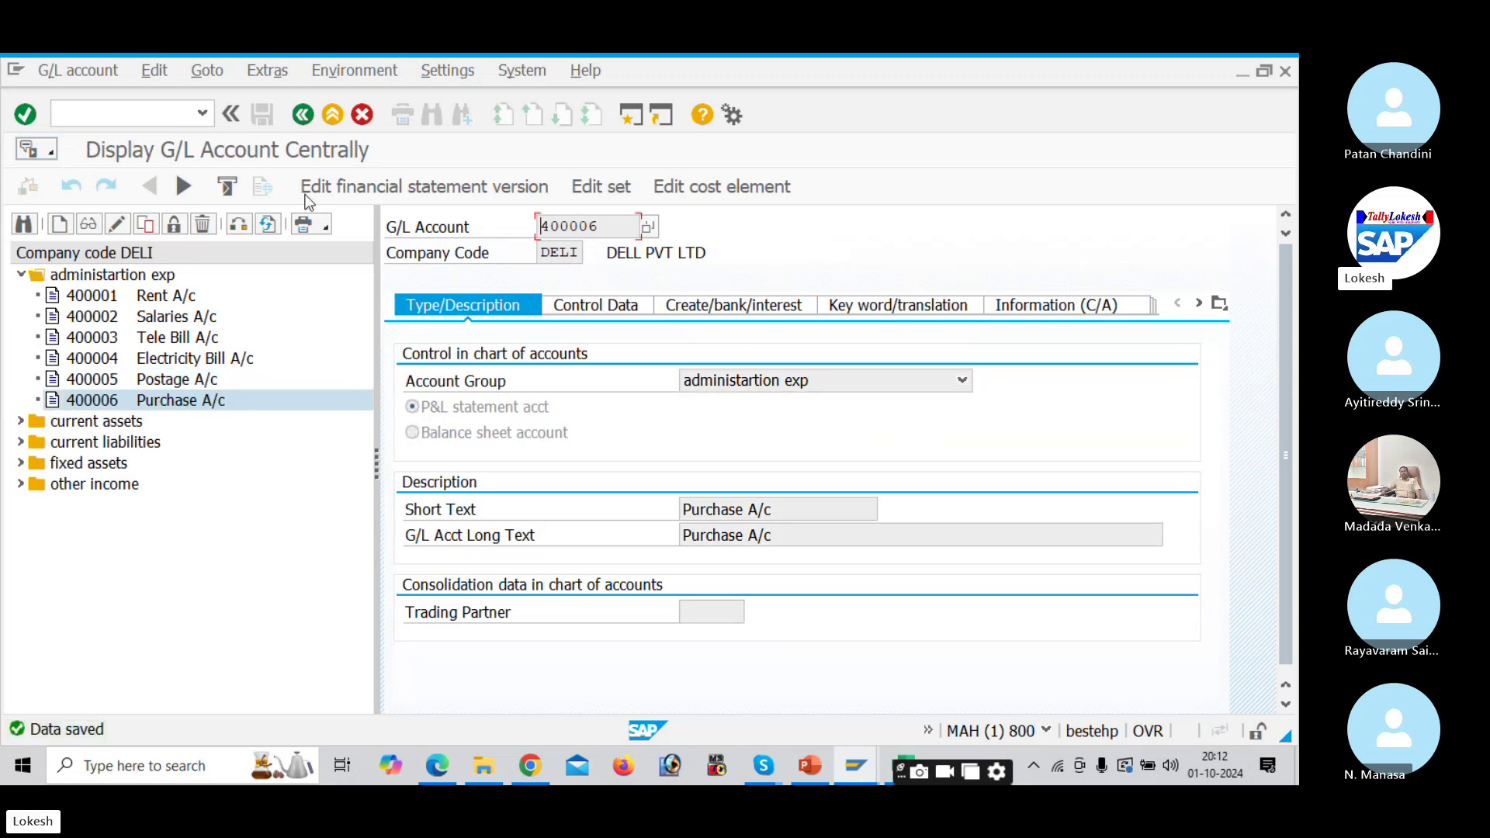
{"action": "left_click", "coordinate": [21, 275]}
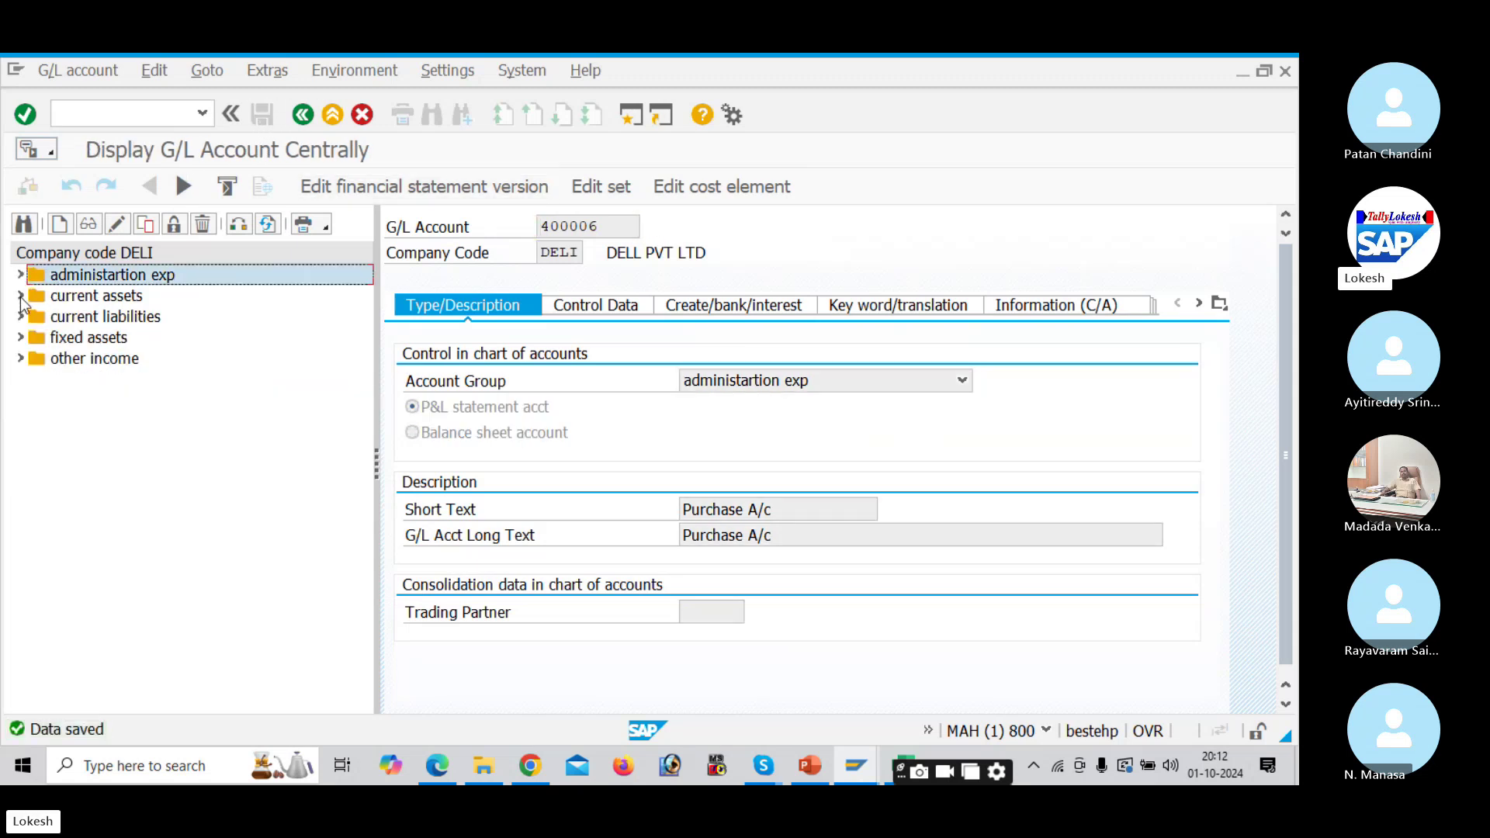
Step: Copy IDBI Bank 200003 in current assets as new account 200004
{"action": "left_click", "coordinate": [21, 296]}
{"action": "left_click", "coordinate": [77, 359]}
{"action": "right_click", "coordinate": [77, 364]}
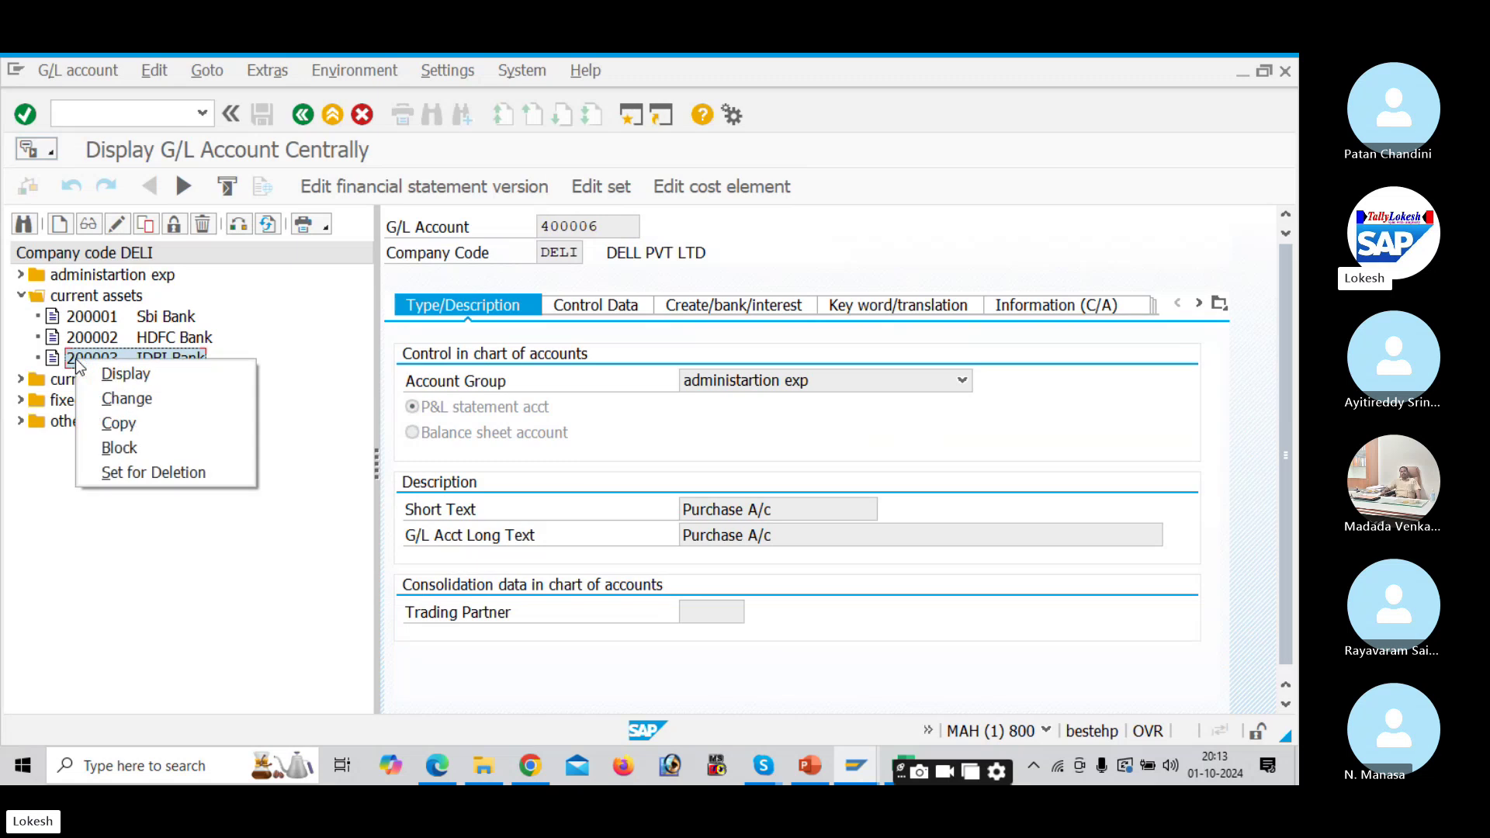
{"action": "left_click", "coordinate": [134, 422]}
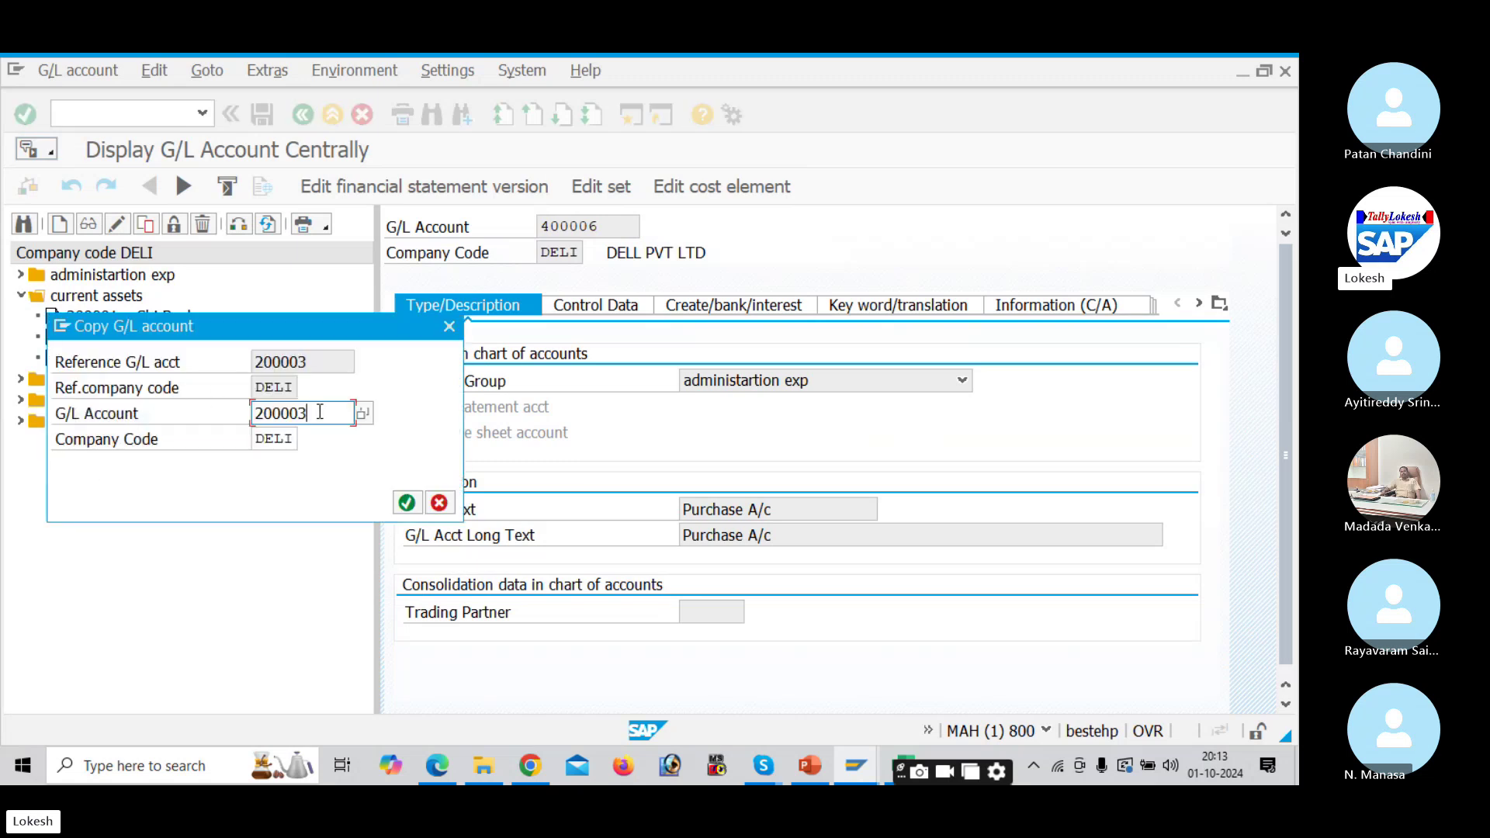
{"action": "key", "text": "BackSpace"}
{"action": "type", "text": "4"}
{"action": "key", "text": "Return"}
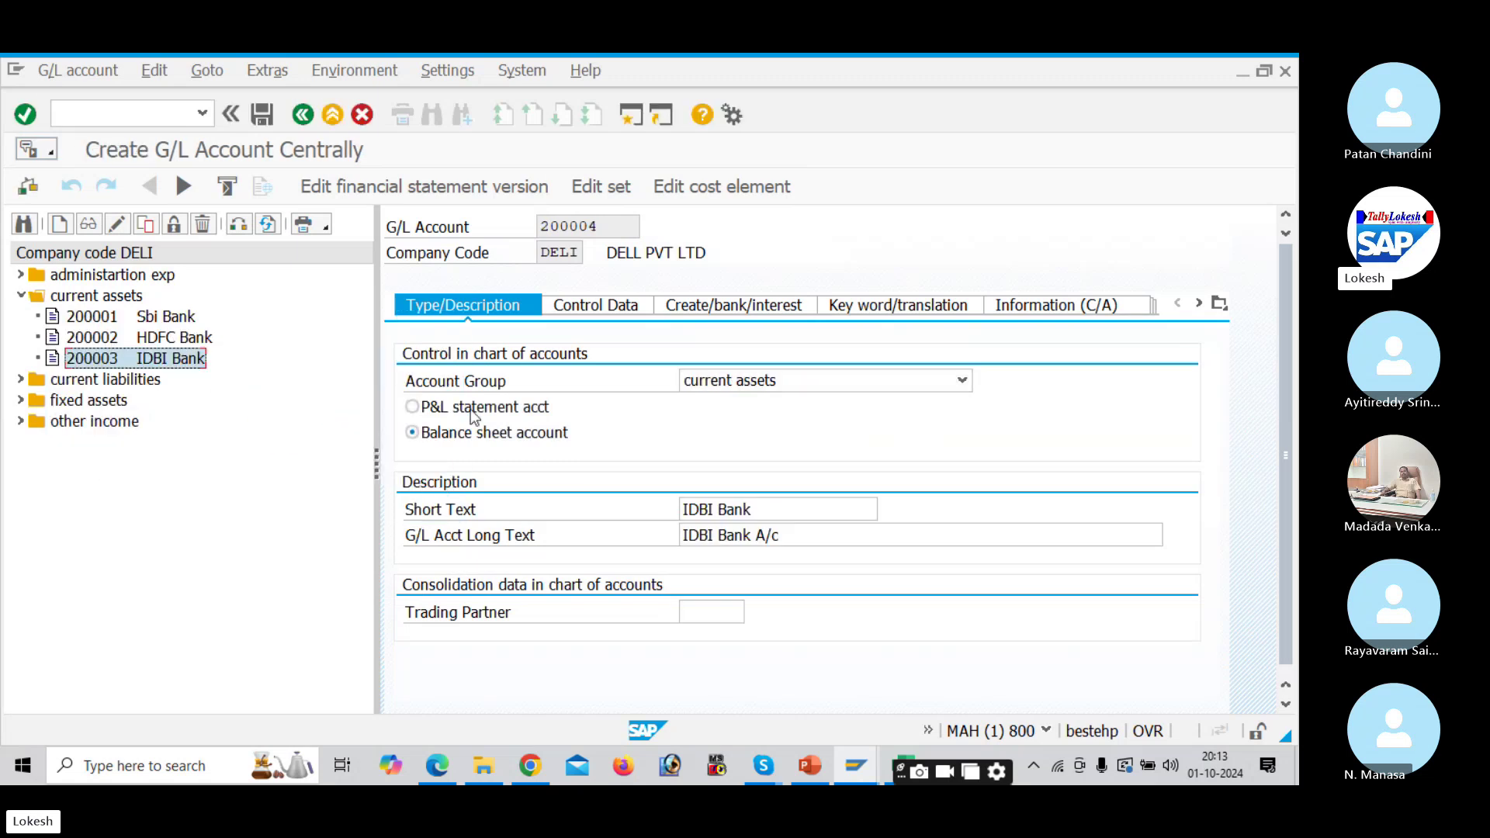
Step: Set both the short and long texts to Raw Material A/c
{"action": "left_click", "coordinate": [786, 508]}
{"action": "key", "text": "BackSpace"}
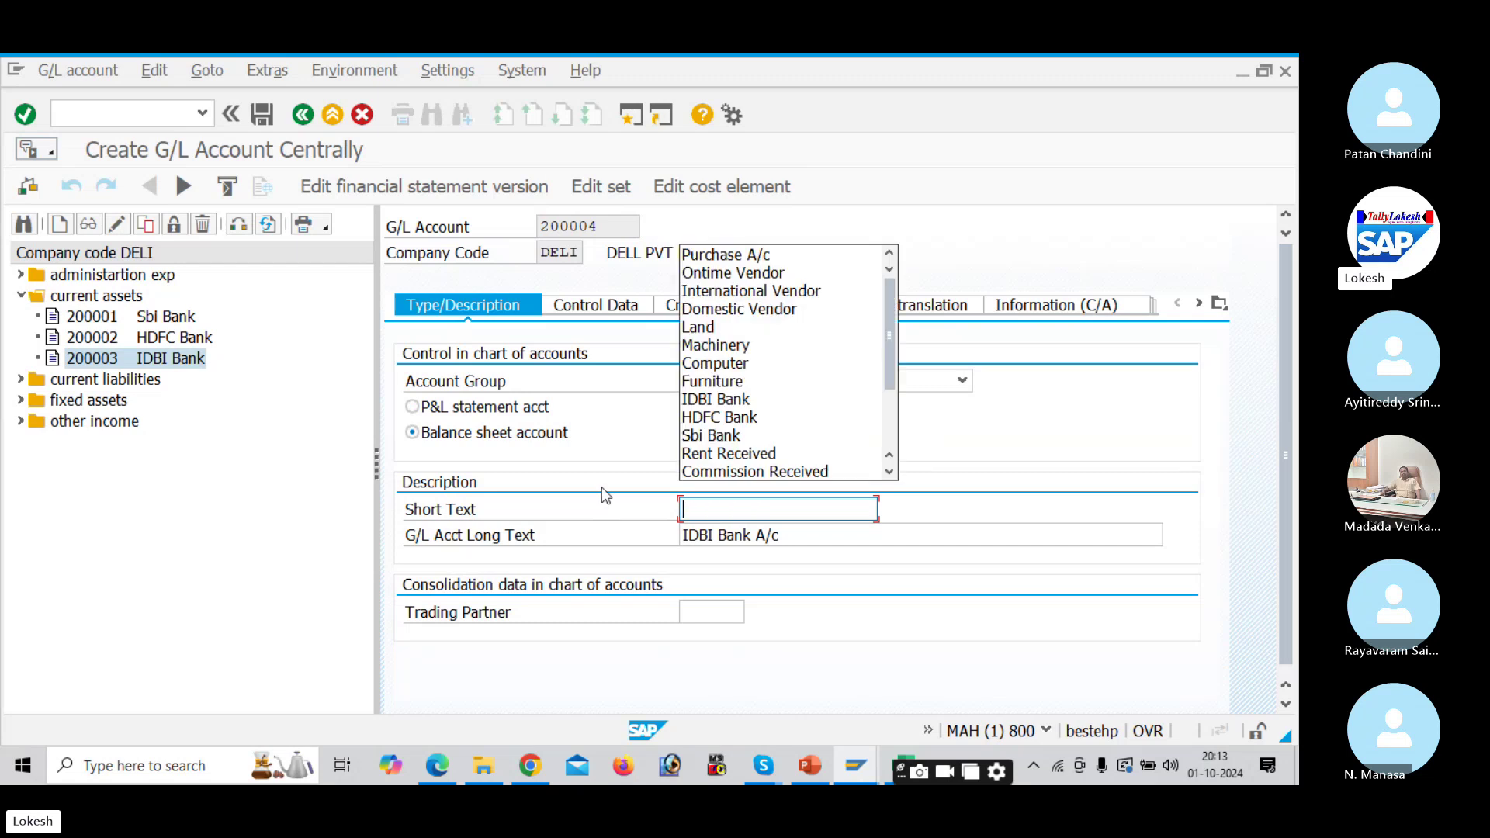
{"action": "type", "text": "Raw"}
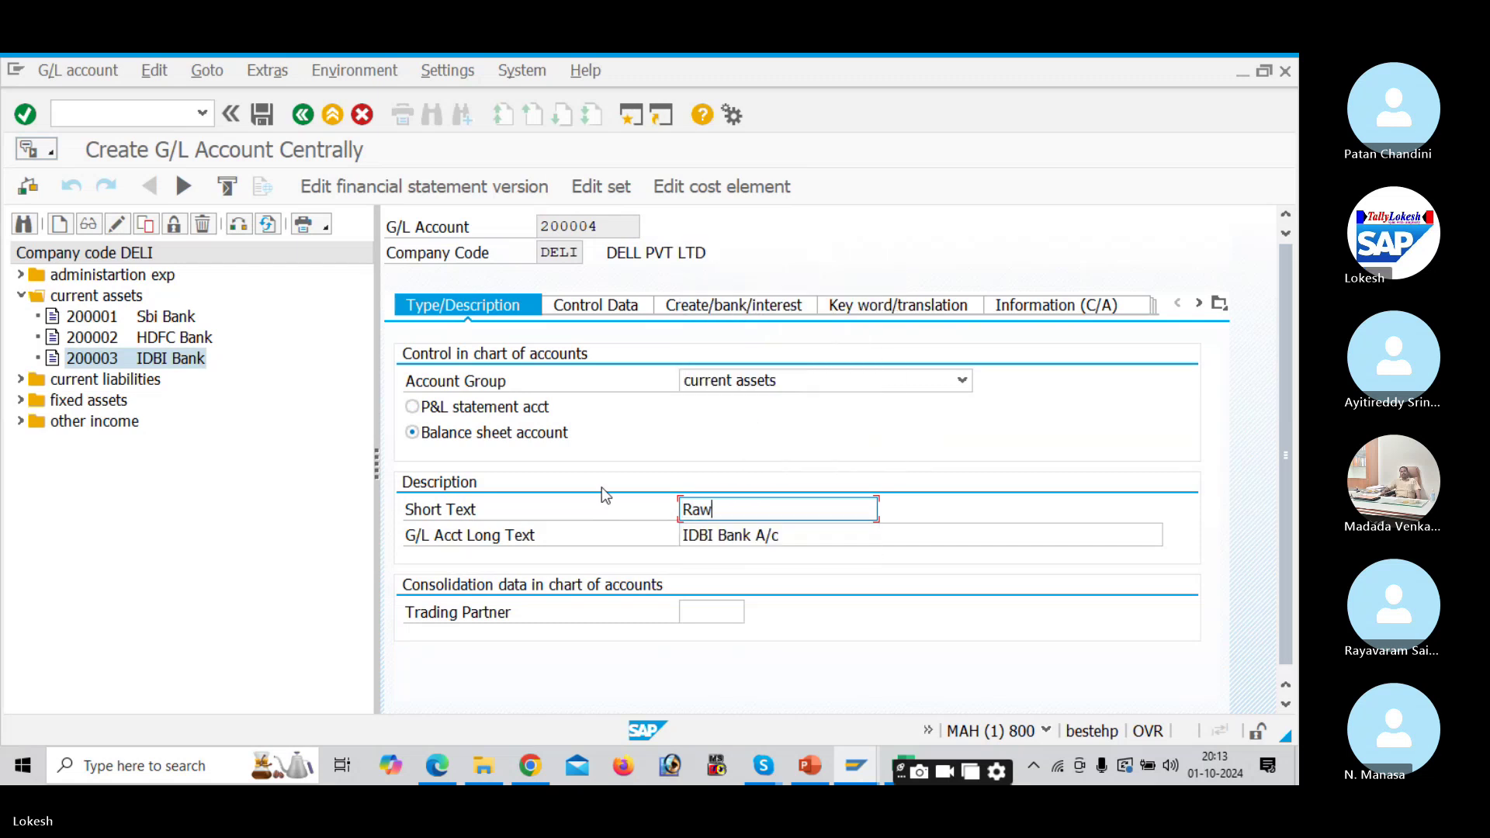
{"action": "type", "text": " Material A/c"}
{"action": "left_click_drag", "start_coordinate": [799, 510], "coordinate": [599, 493]}
{"action": "left_click_drag", "start_coordinate": [781, 531], "coordinate": [574, 528]}
{"action": "key", "text": "ctrl+v"}
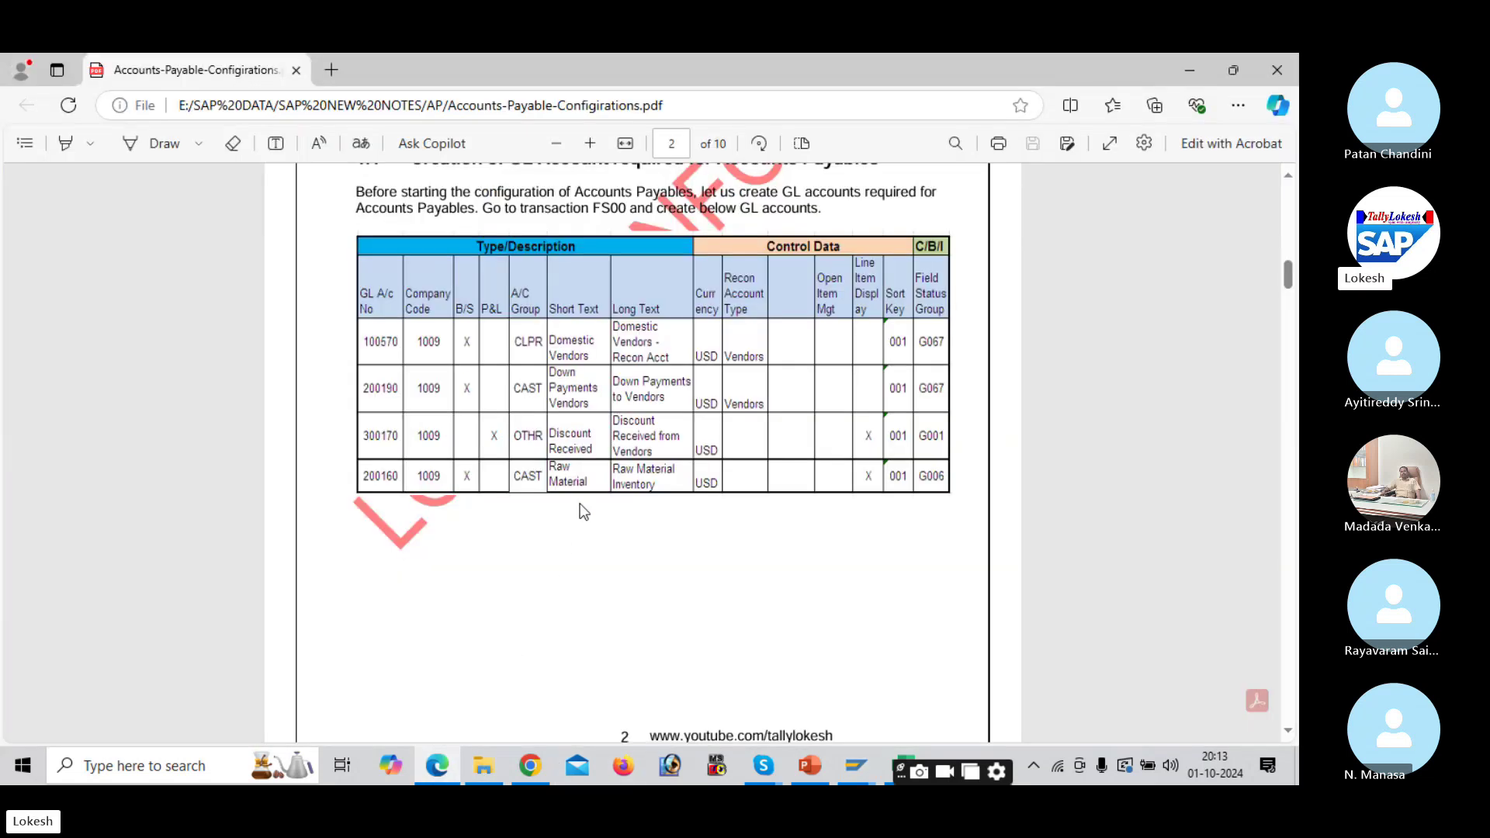
Step: Check the G/L reference table, then choose field status group G006 on the bank/interest tab
{"action": "left_click", "coordinate": [437, 766]}
{"action": "mouse_move", "coordinate": [856, 766]}
{"action": "left_click", "coordinate": [838, 689]}
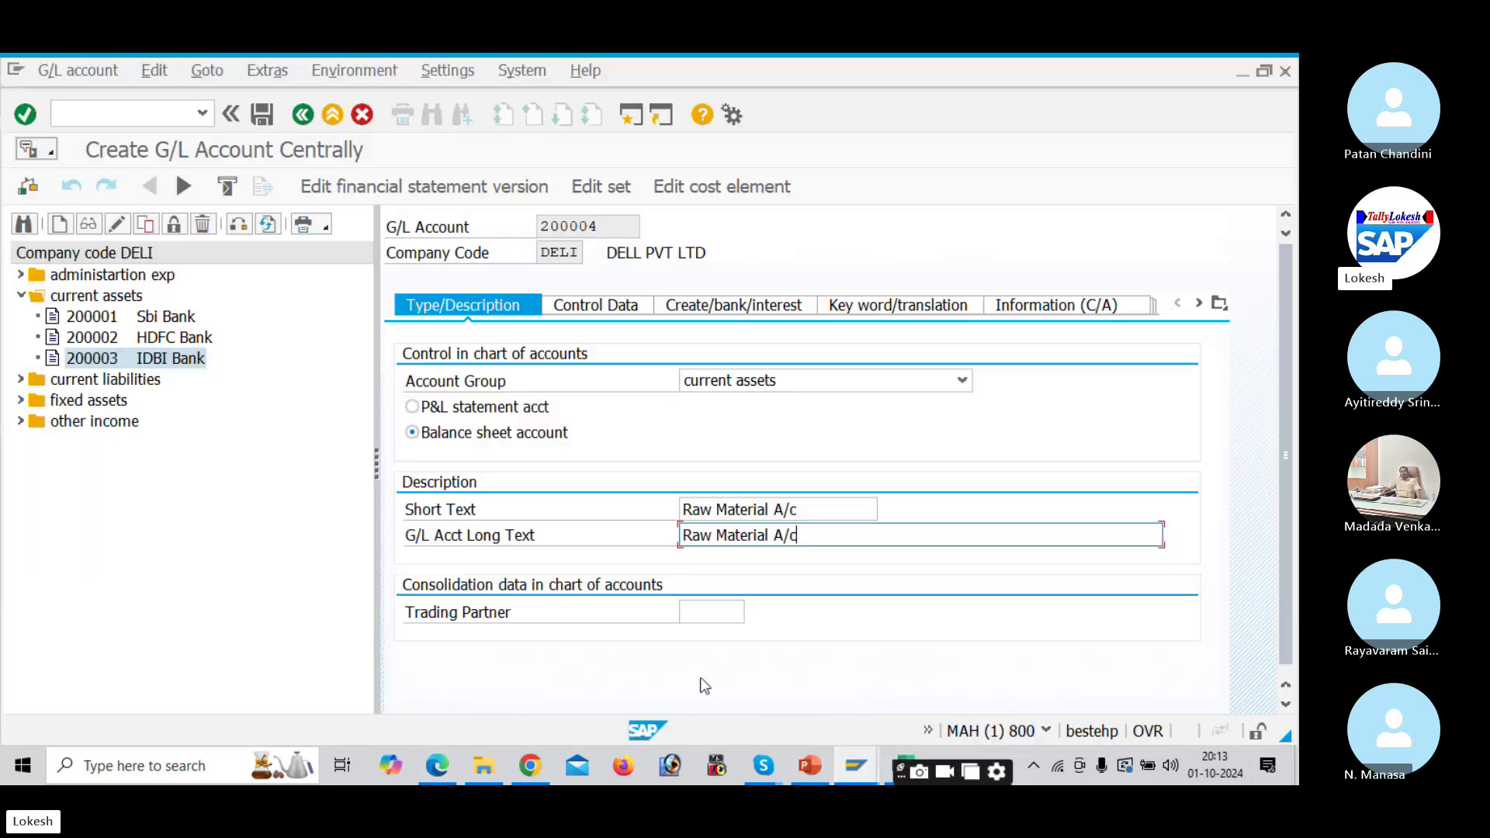
{"action": "left_click", "coordinate": [602, 305]}
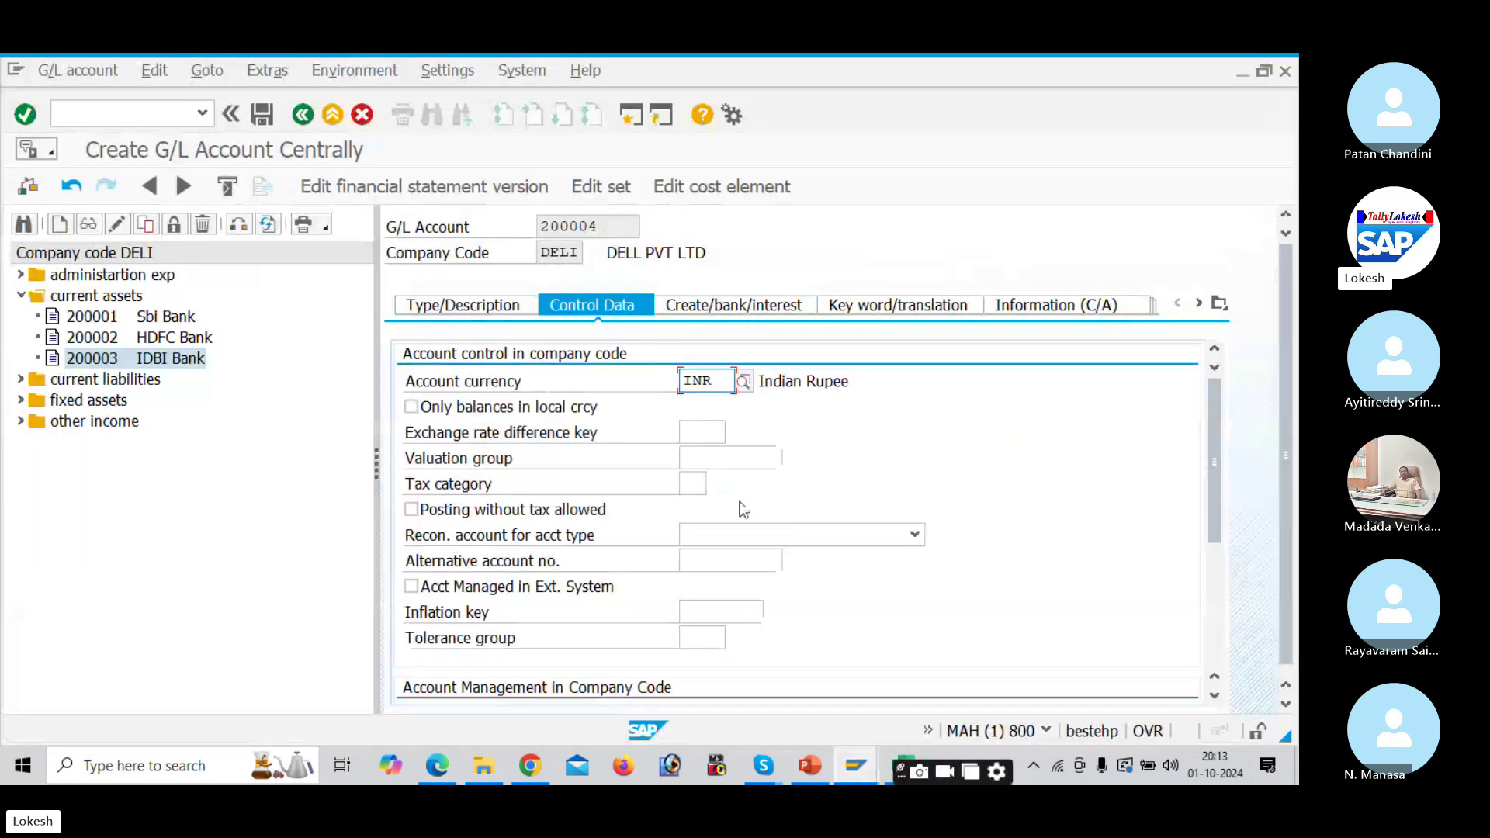
{"action": "scroll", "coordinate": [743, 509], "scroll_direction": "down", "scroll_amount": 3}
{"action": "scroll", "coordinate": [741, 509], "scroll_direction": "up", "scroll_amount": 3}
{"action": "left_click", "coordinate": [750, 306]}
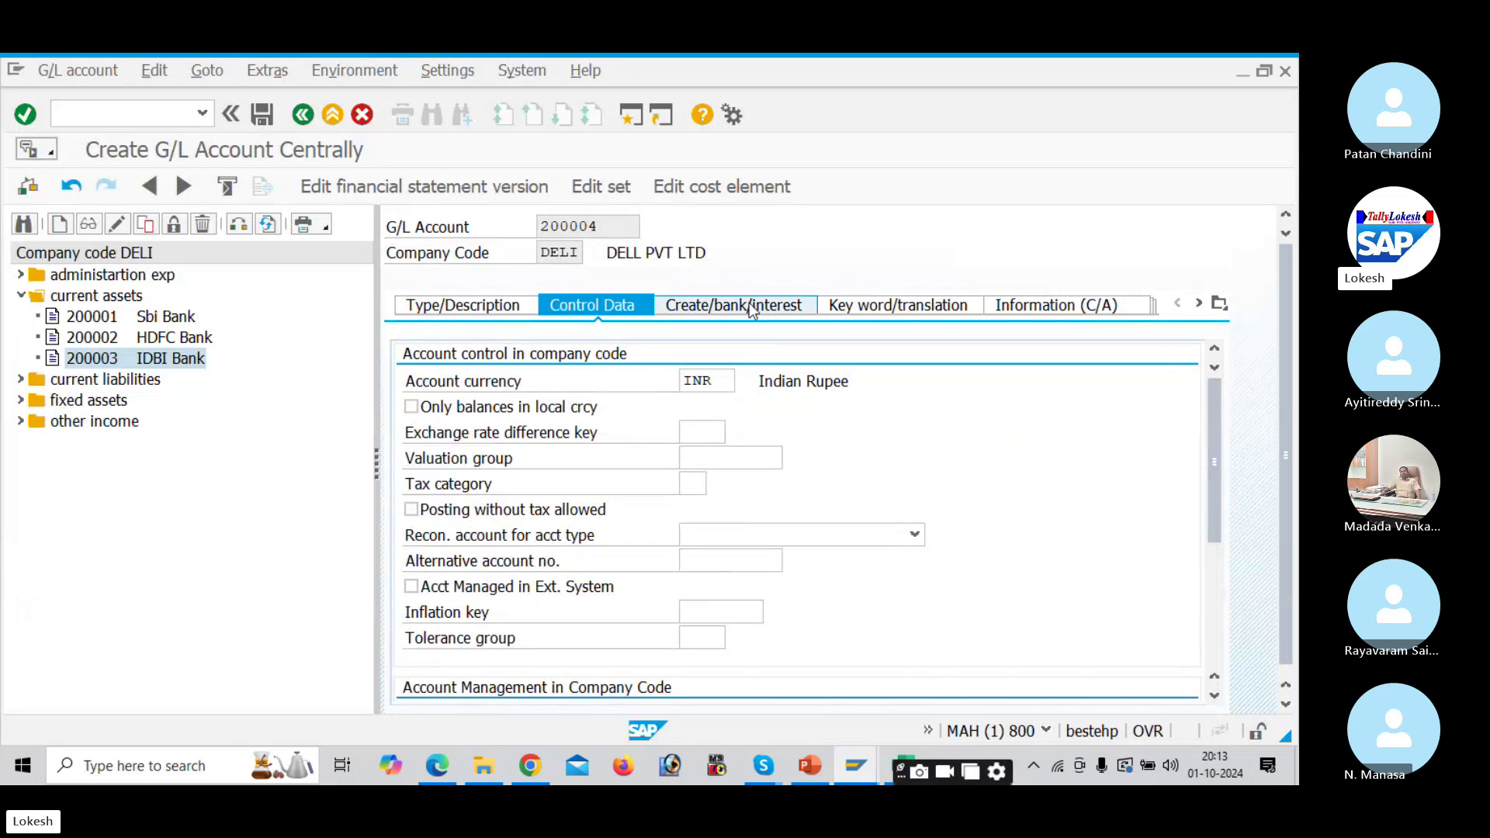
{"action": "left_click", "coordinate": [733, 388]}
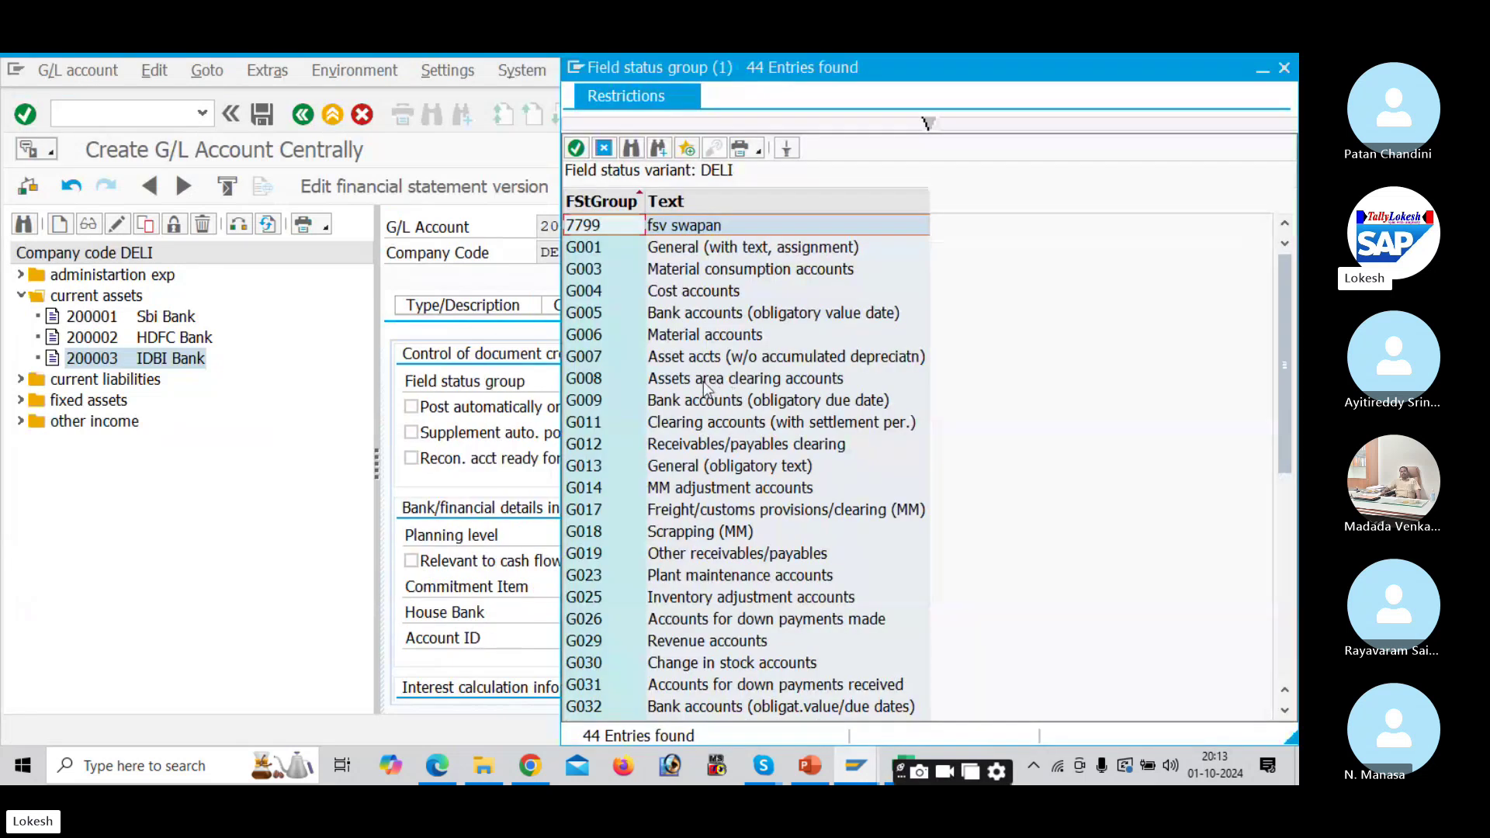
{"action": "double_click", "coordinate": [699, 334]}
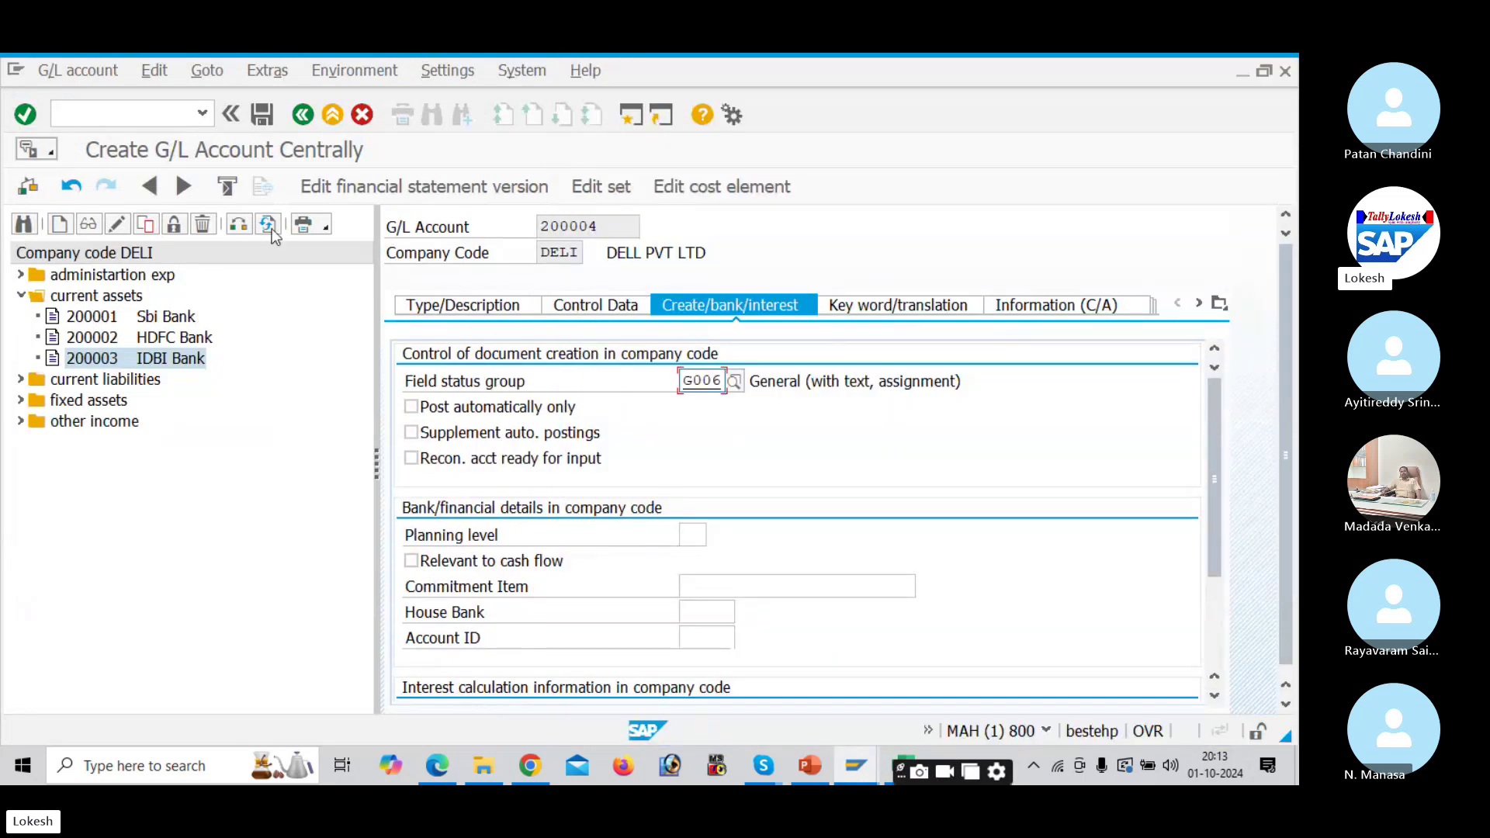
Step: Save account 200004 past the warnings and bring the Excel workbook forward
{"action": "left_click", "coordinate": [261, 115]}
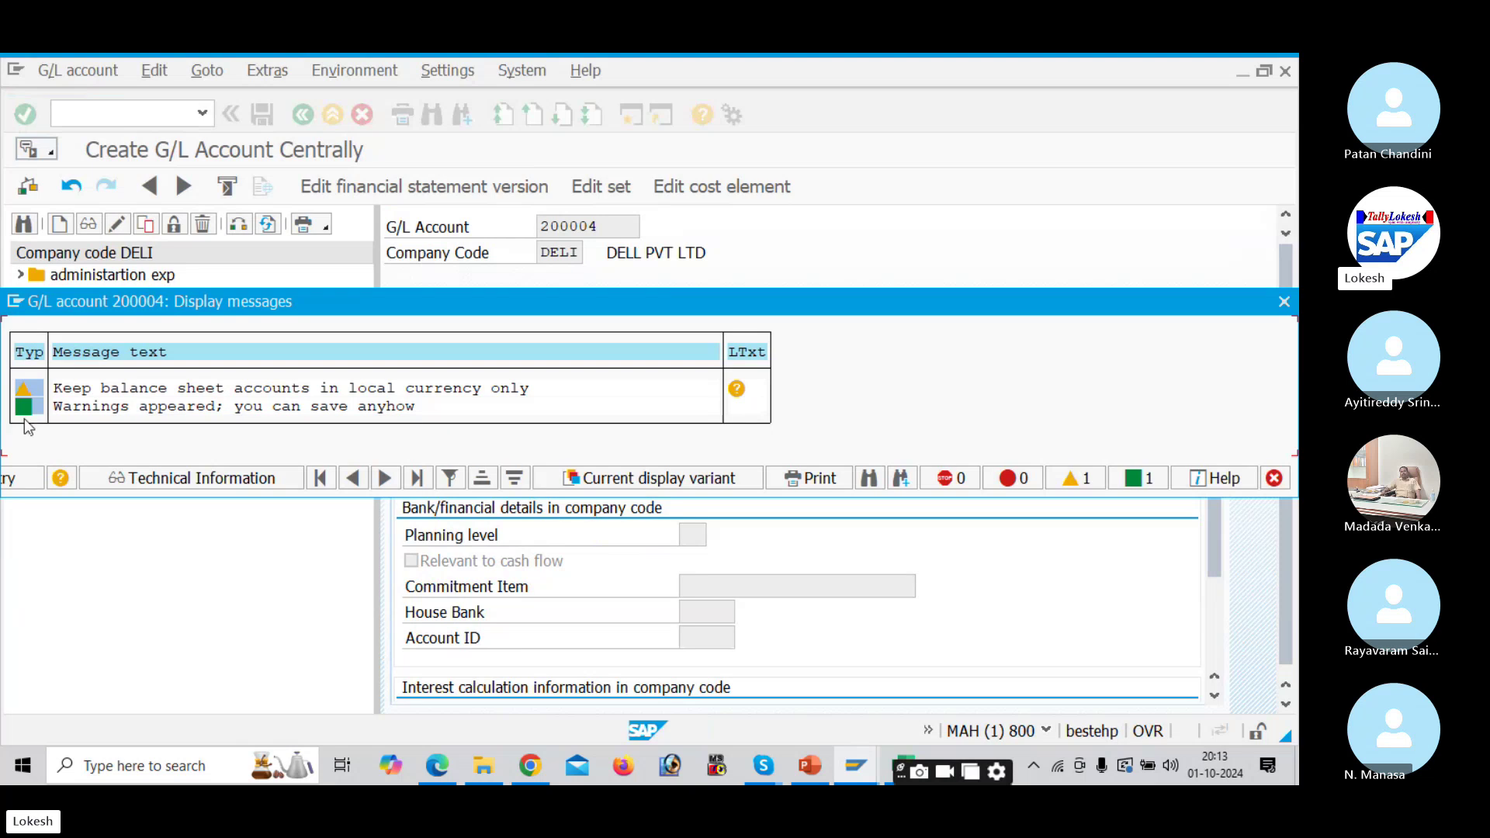
{"action": "key", "text": "Return"}
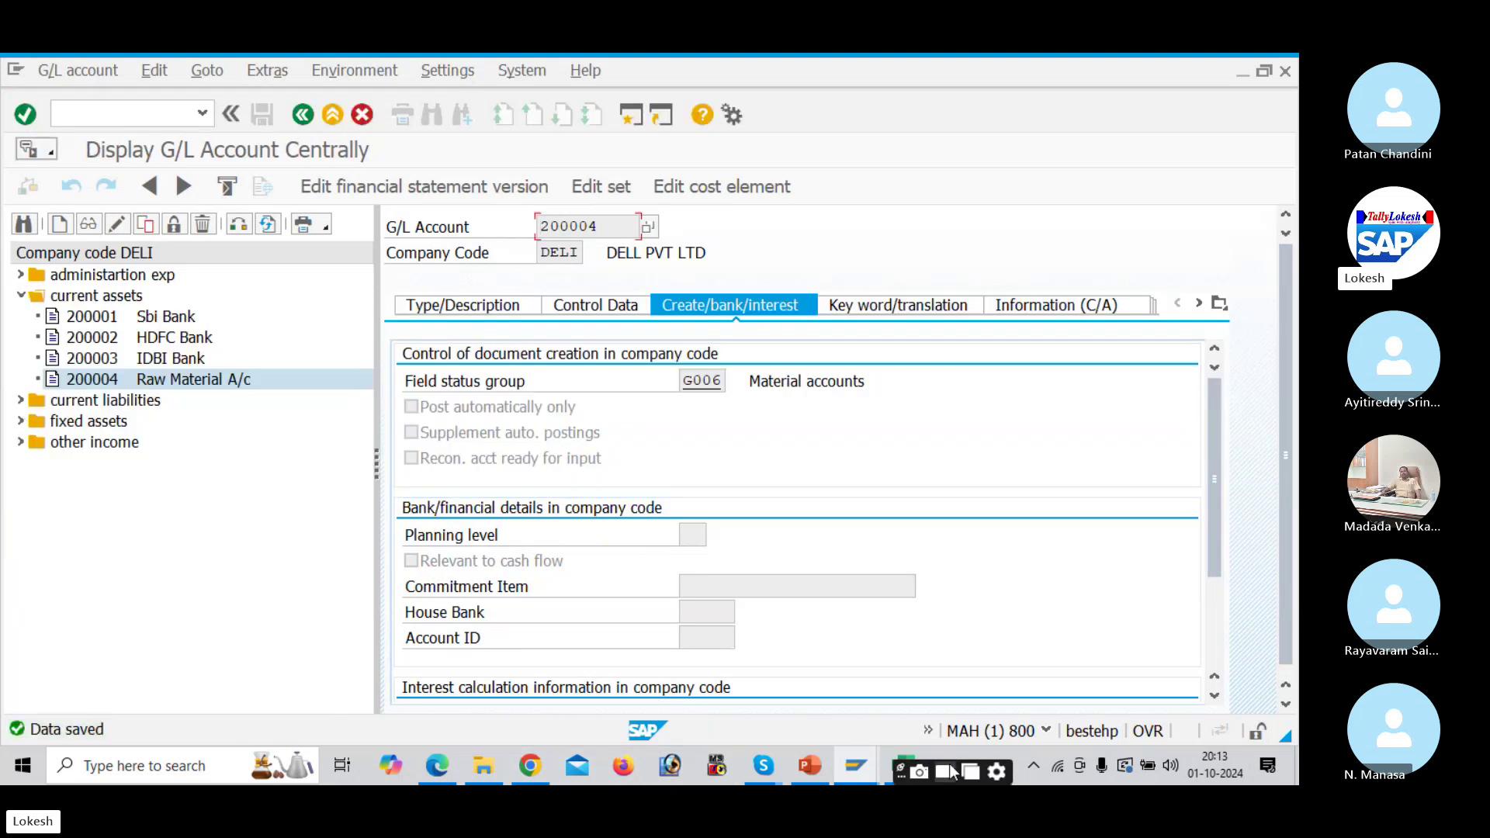
{"action": "left_click", "coordinate": [904, 768]}
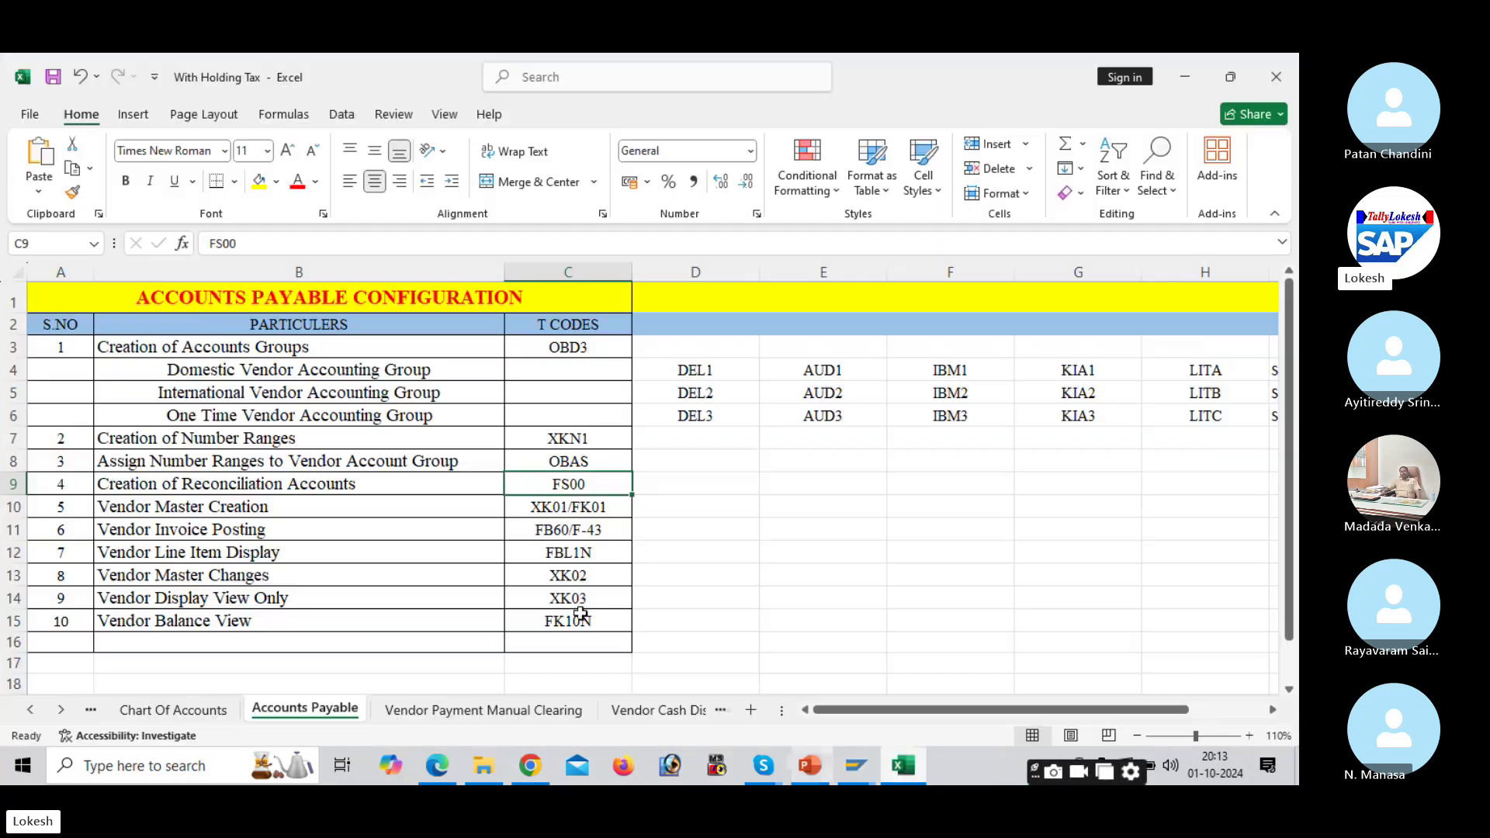
{"action": "left_click", "coordinate": [534, 506]}
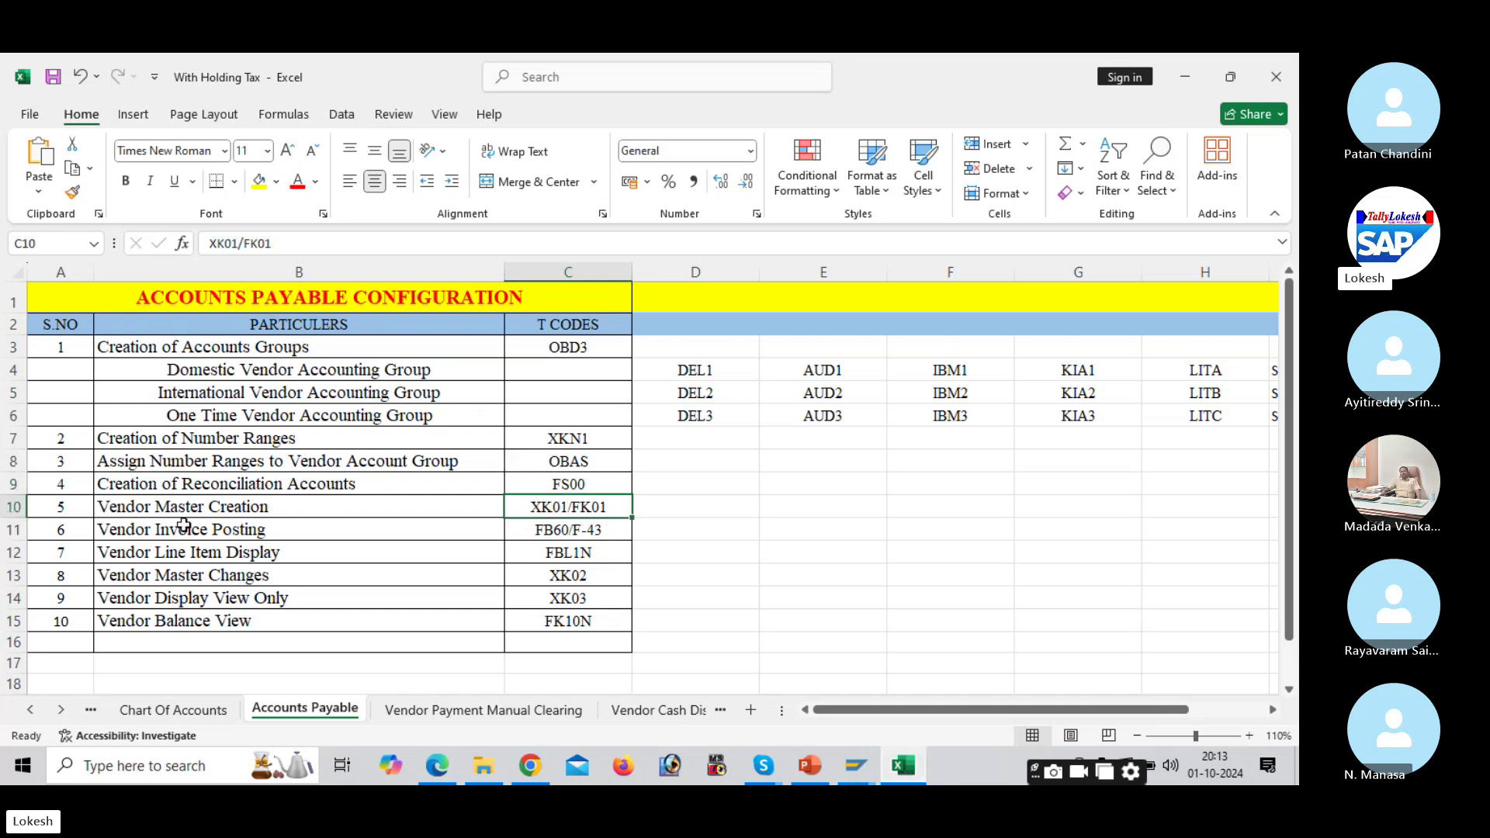
Step: Launch the vendor creation transaction with /nXK01
{"action": "mouse_move", "coordinate": [869, 774]}
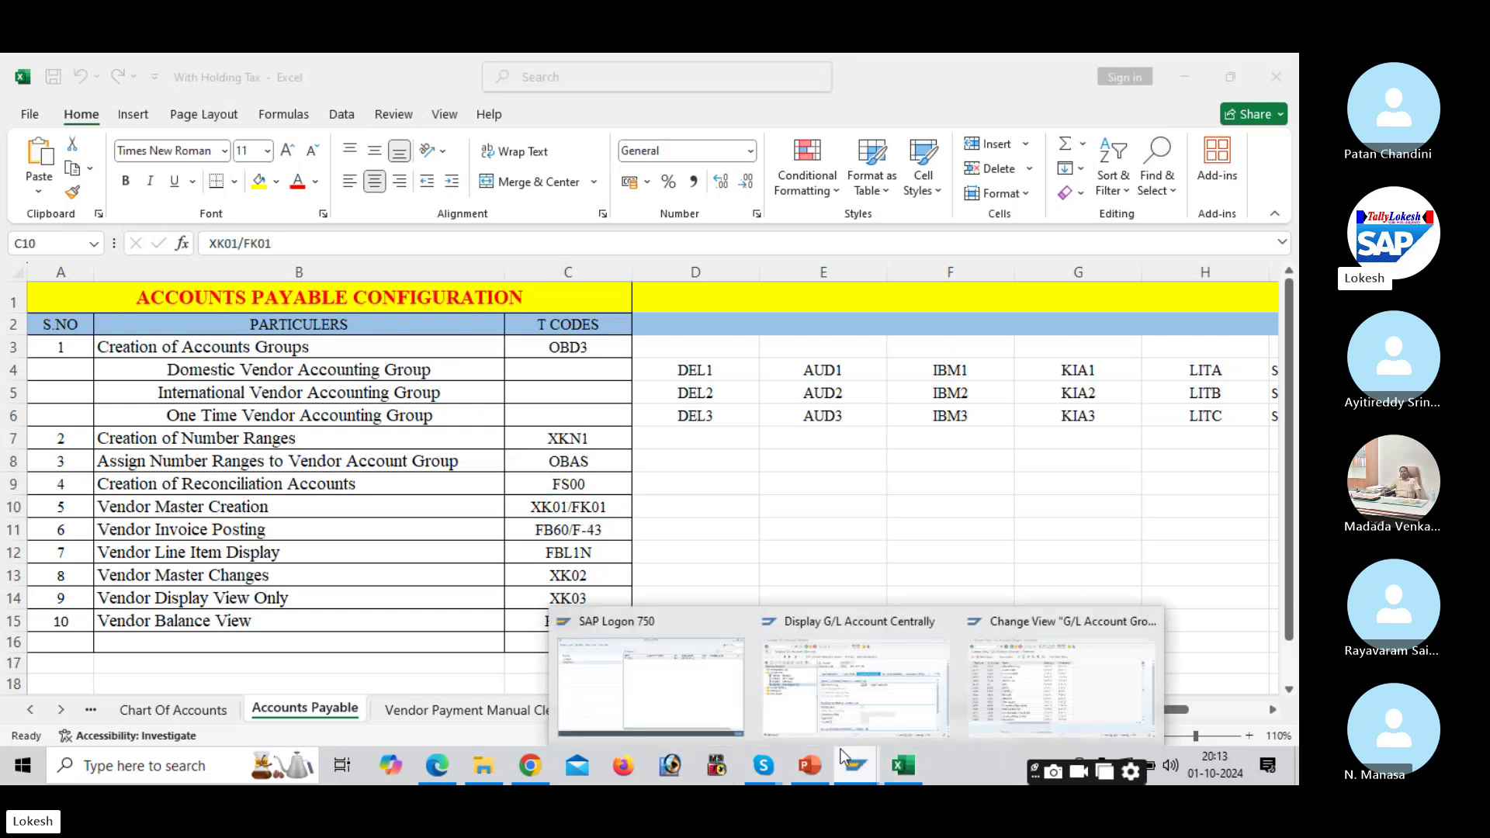
{"action": "left_click", "coordinate": [1076, 668]}
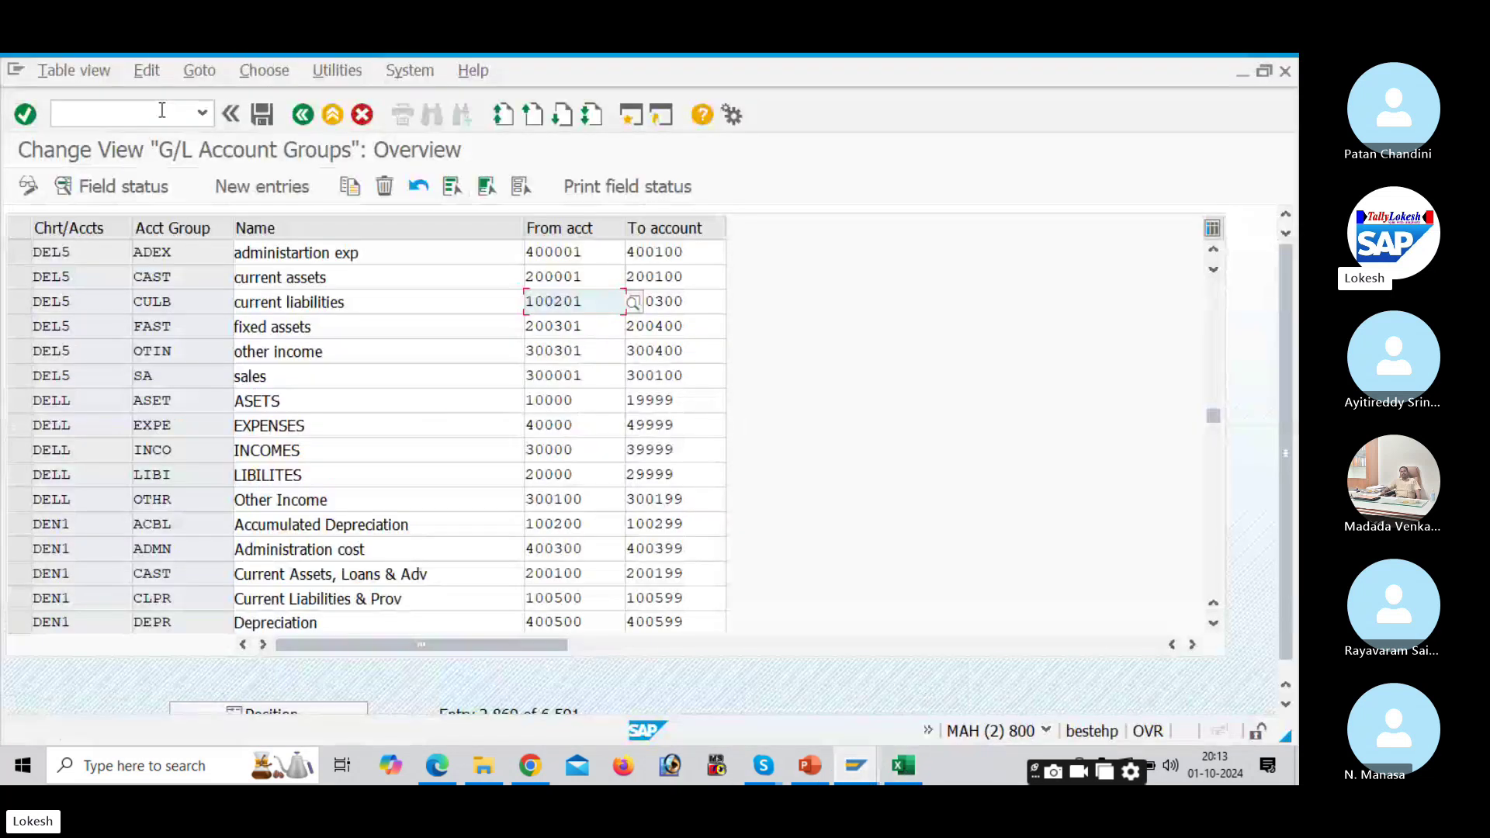
{"action": "left_click", "coordinate": [163, 113]}
{"action": "type", "text": "/n"}
{"action": "type", "text": "ob"}
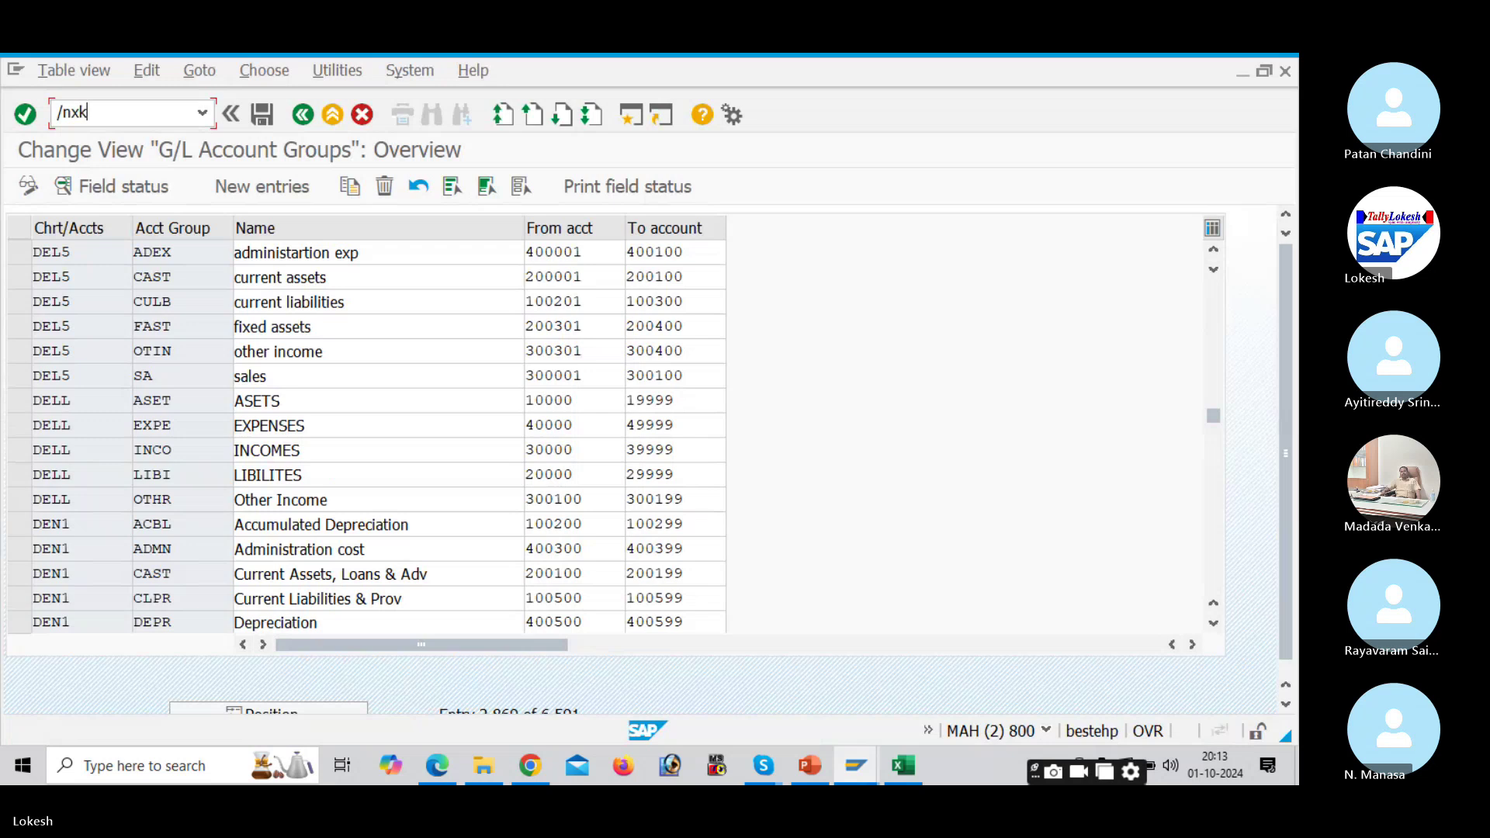
{"action": "key", "text": "BackSpace"}
{"action": "key", "text": "BackSpace"}
{"action": "key", "text": "BackSpace"}
{"action": "type", "text": "nxk01"}
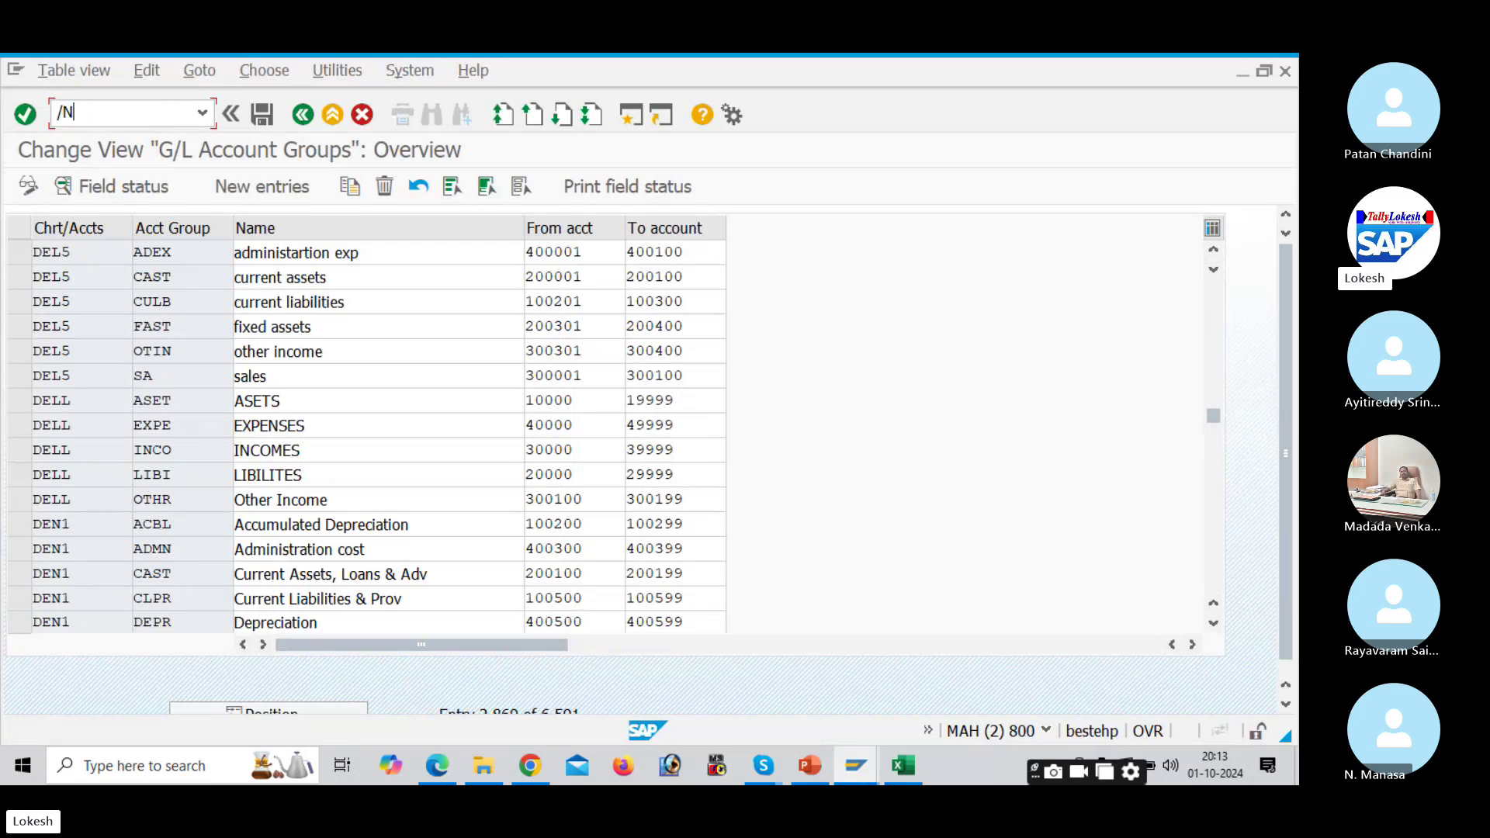
{"action": "key", "text": "Return"}
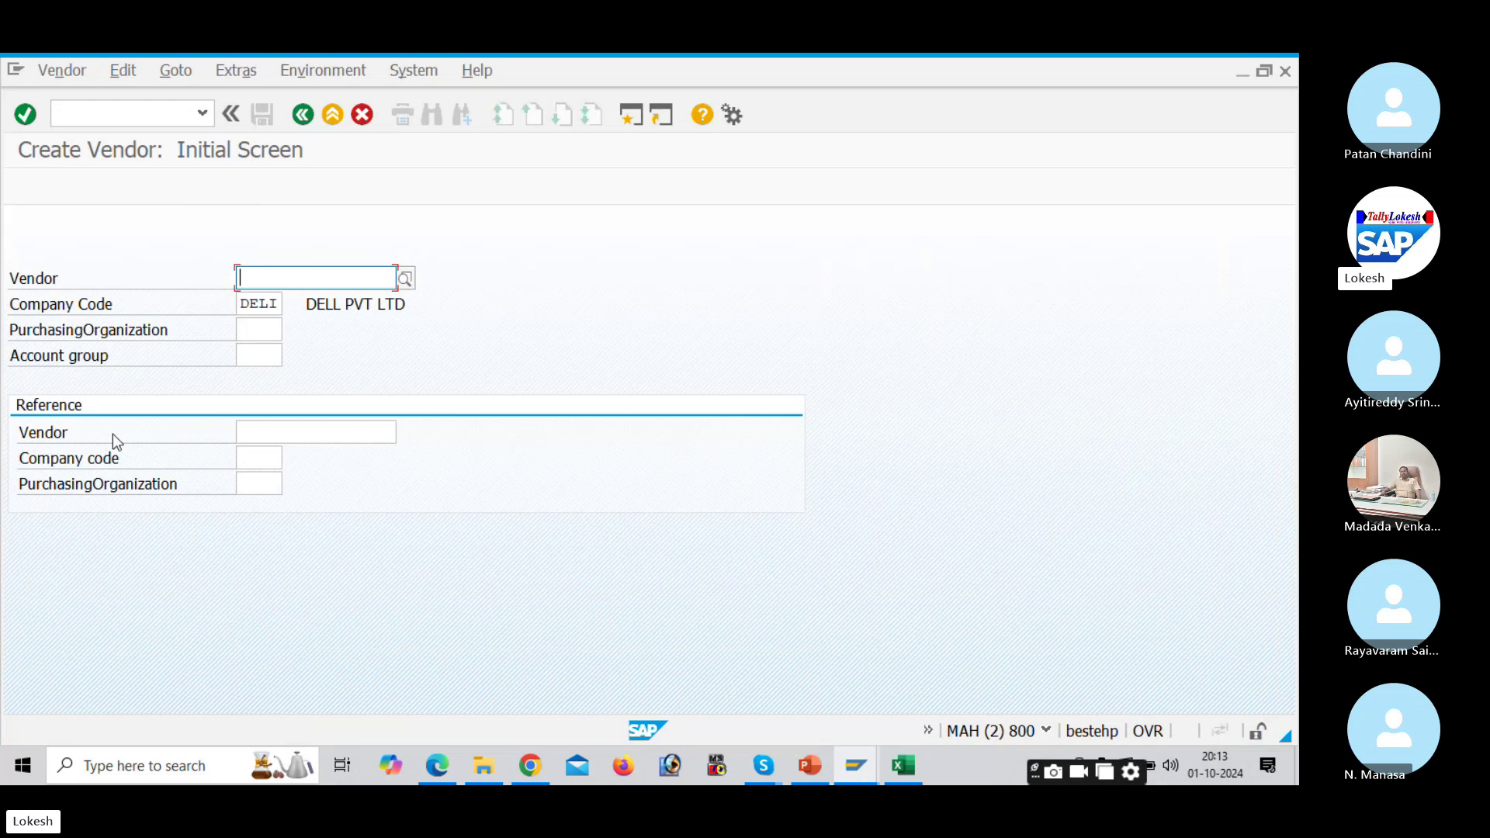
Step: Confirm DEL1 in the workbook and enter it as the account group to reach the Address screen
{"action": "left_click", "coordinate": [256, 358]}
{"action": "key", "text": "alt+Tab"}
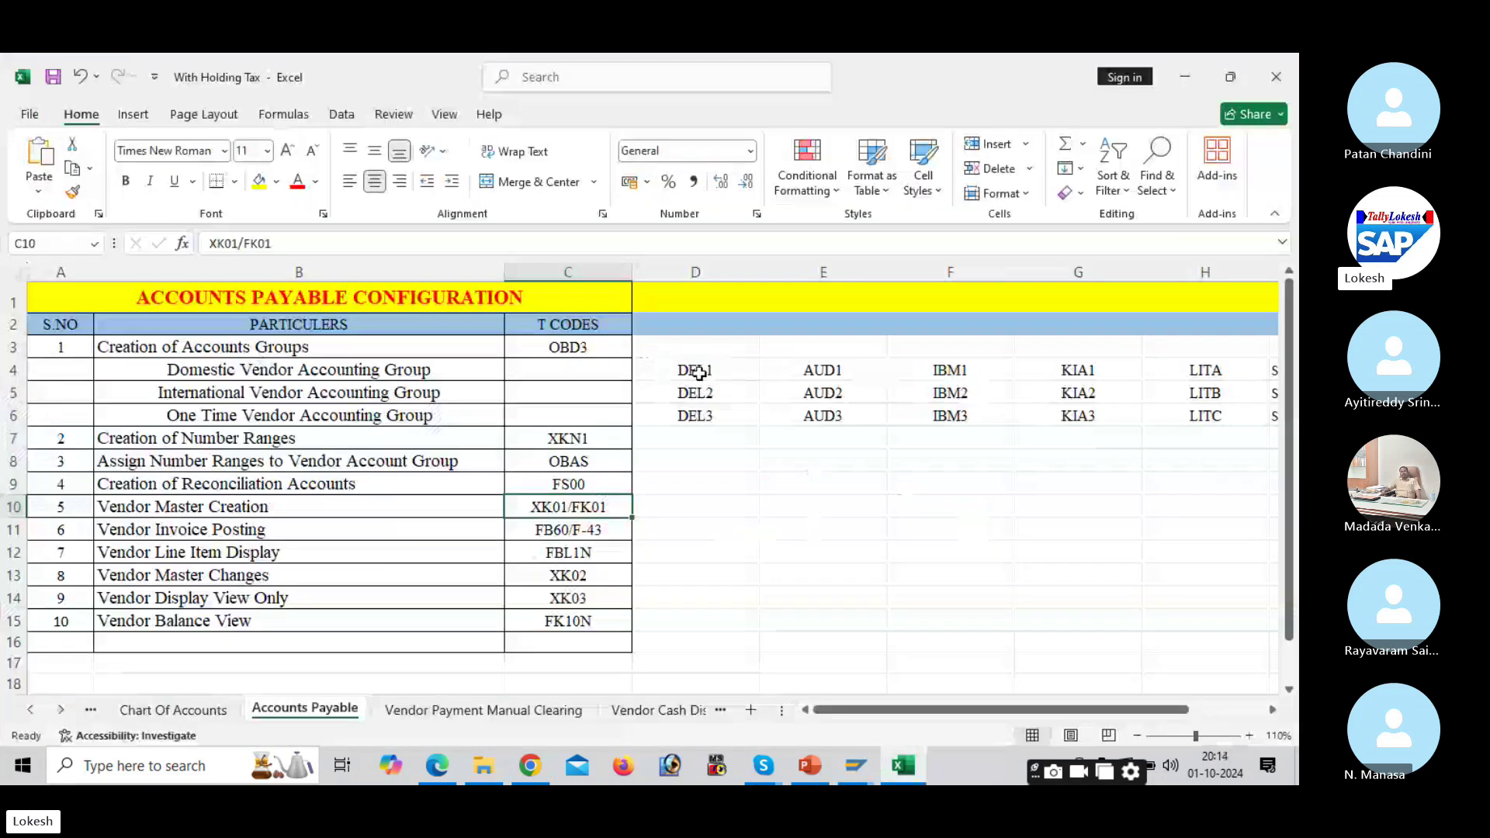
{"action": "left_click", "coordinate": [703, 372]}
{"action": "key", "text": "alt+Tab"}
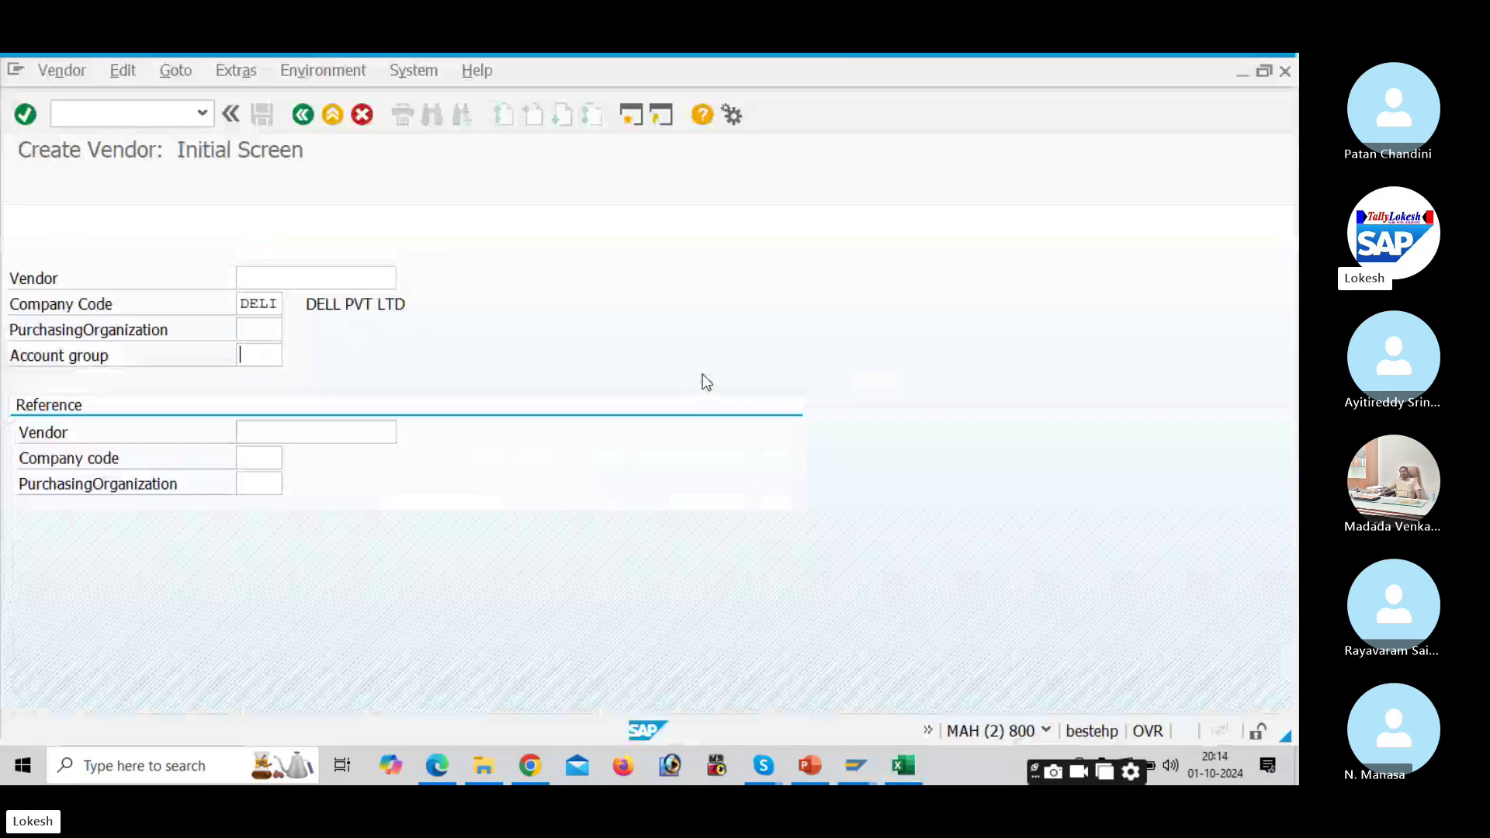
{"action": "left_click", "coordinate": [275, 356]}
{"action": "type", "text": "DEL"}
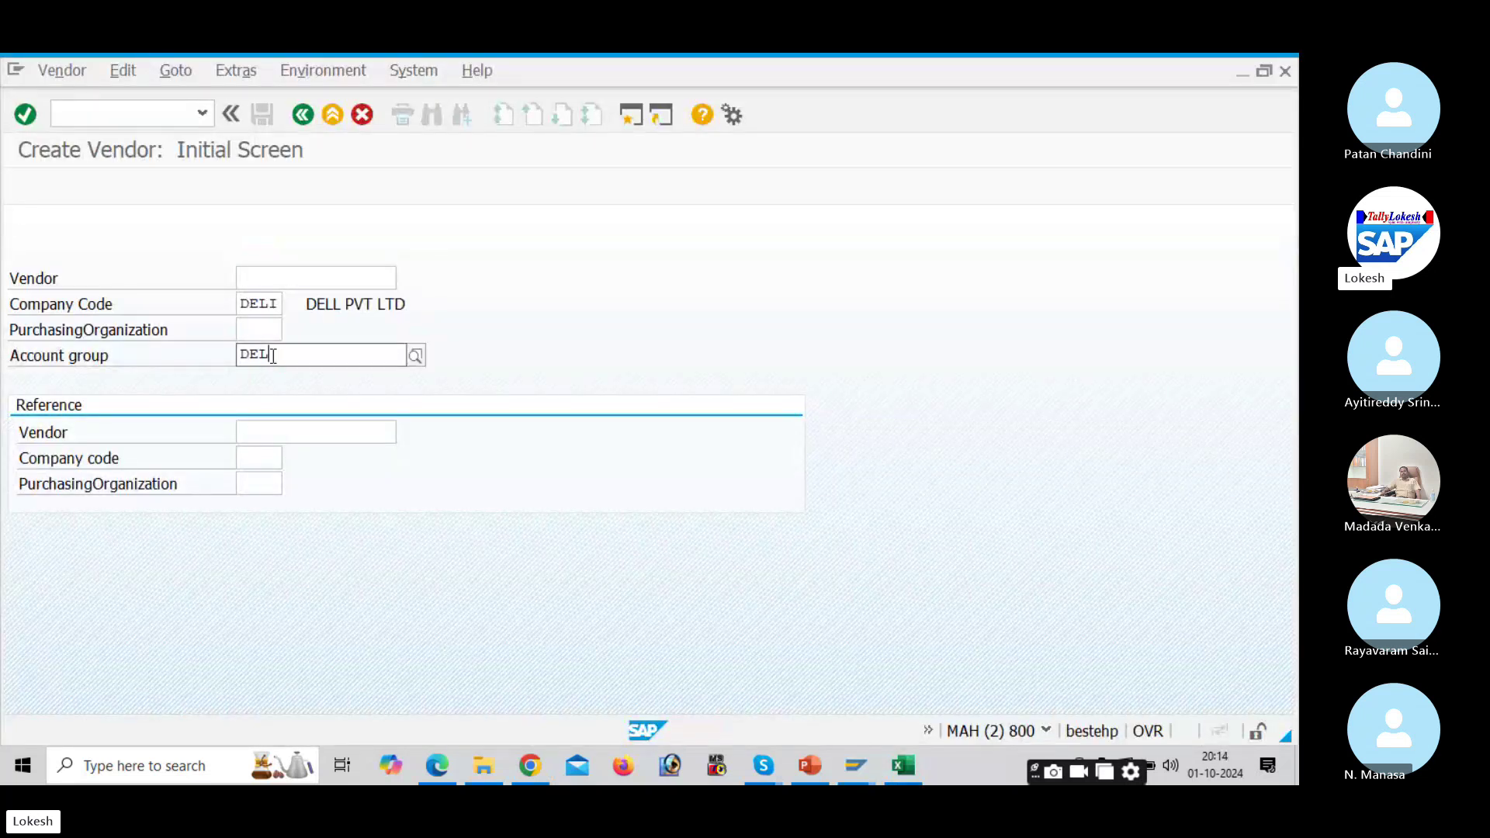
{"action": "type", "text": "1"}
{"action": "left_click", "coordinate": [299, 399]}
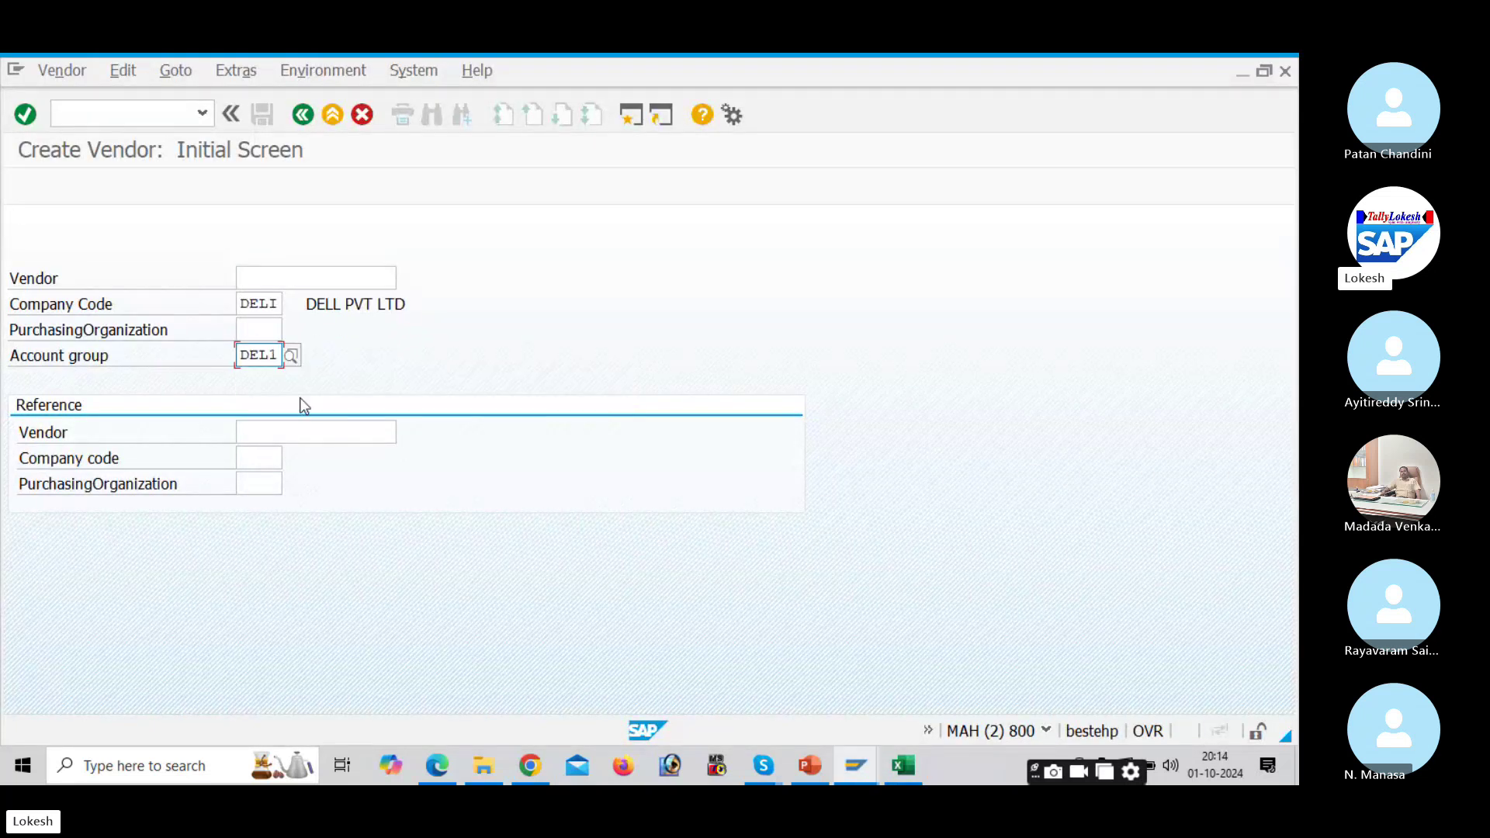
{"action": "key", "text": "Return"}
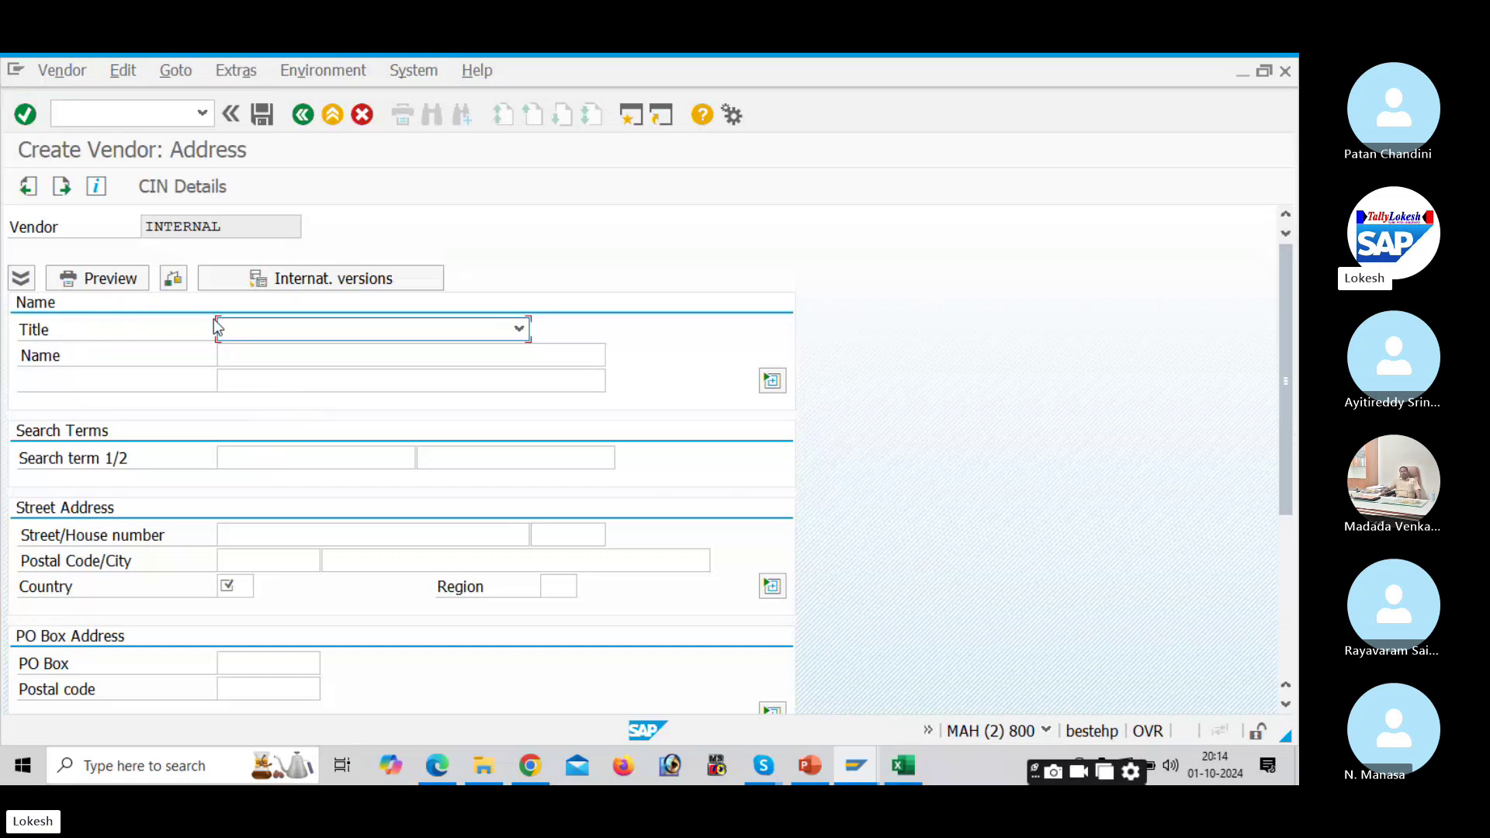
Step: Set the vendor title to Company and the name to PRIYA IT SOLUTIONS
{"action": "left_click", "coordinate": [519, 328]}
{"action": "left_click", "coordinate": [459, 350]}
{"action": "left_click", "coordinate": [368, 357]}
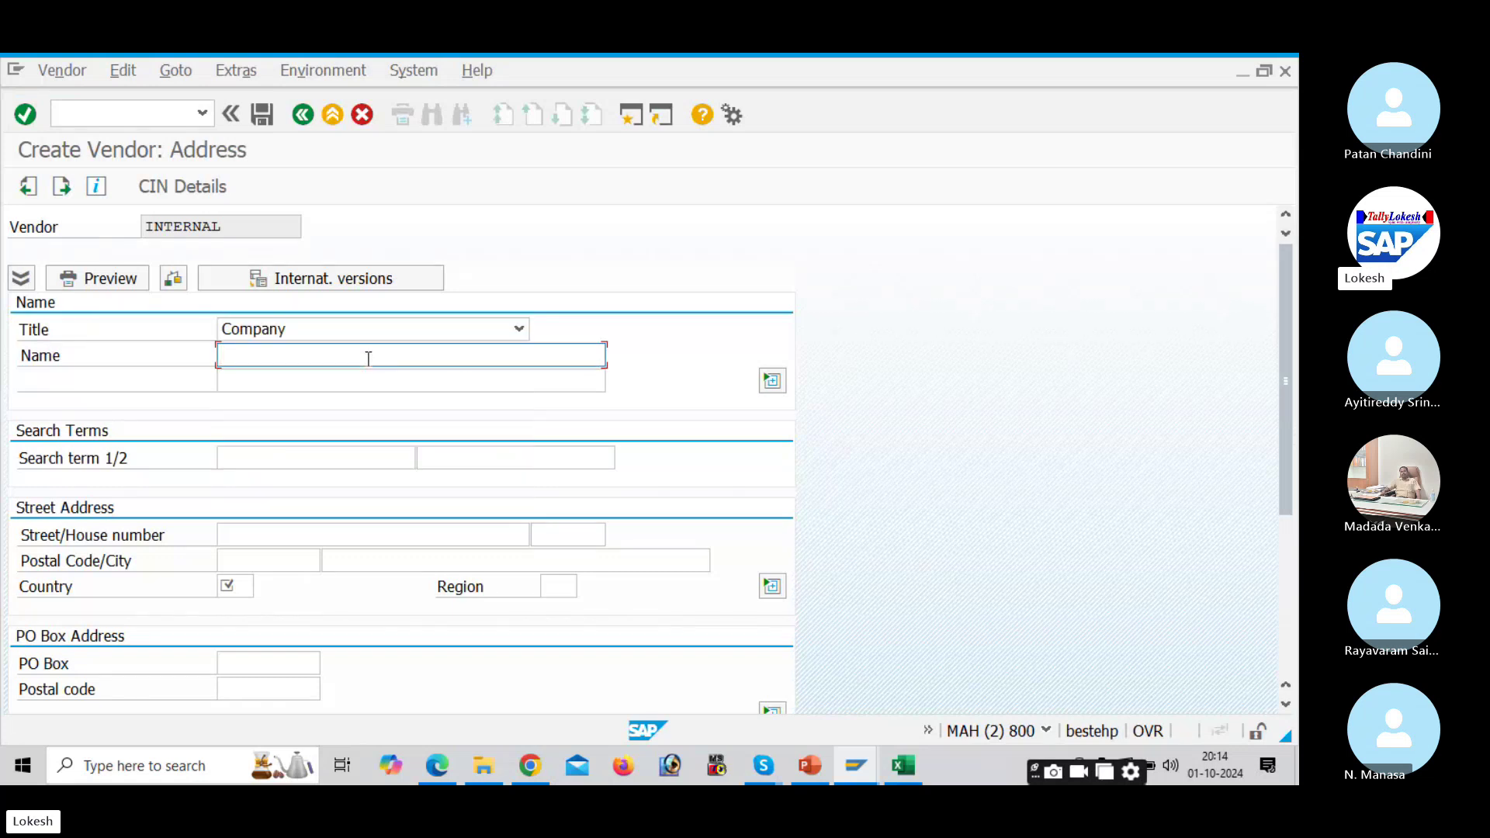
{"action": "type", "text": "PRIY"}
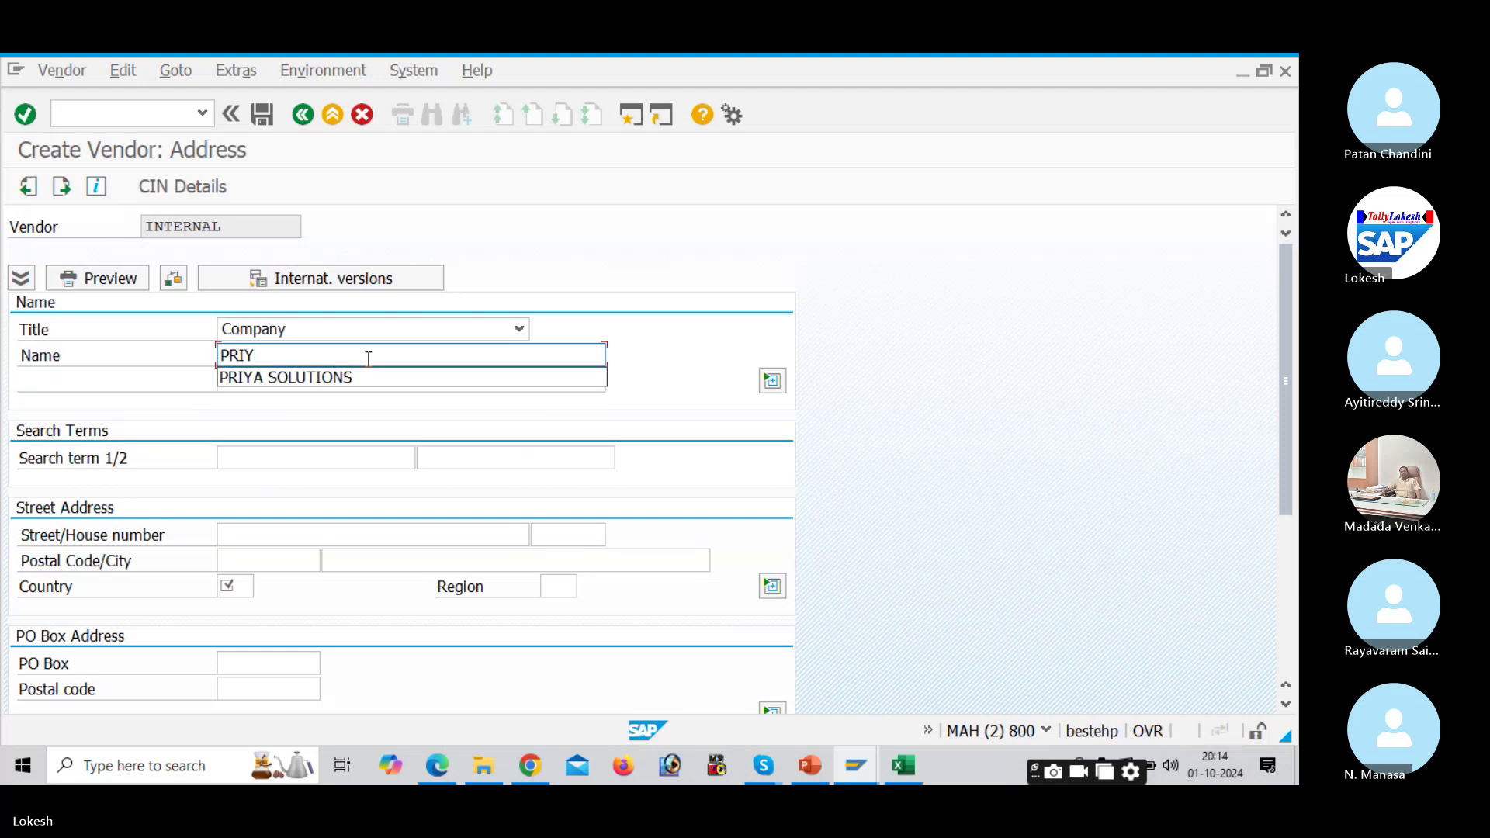
{"action": "key", "text": "Down"}
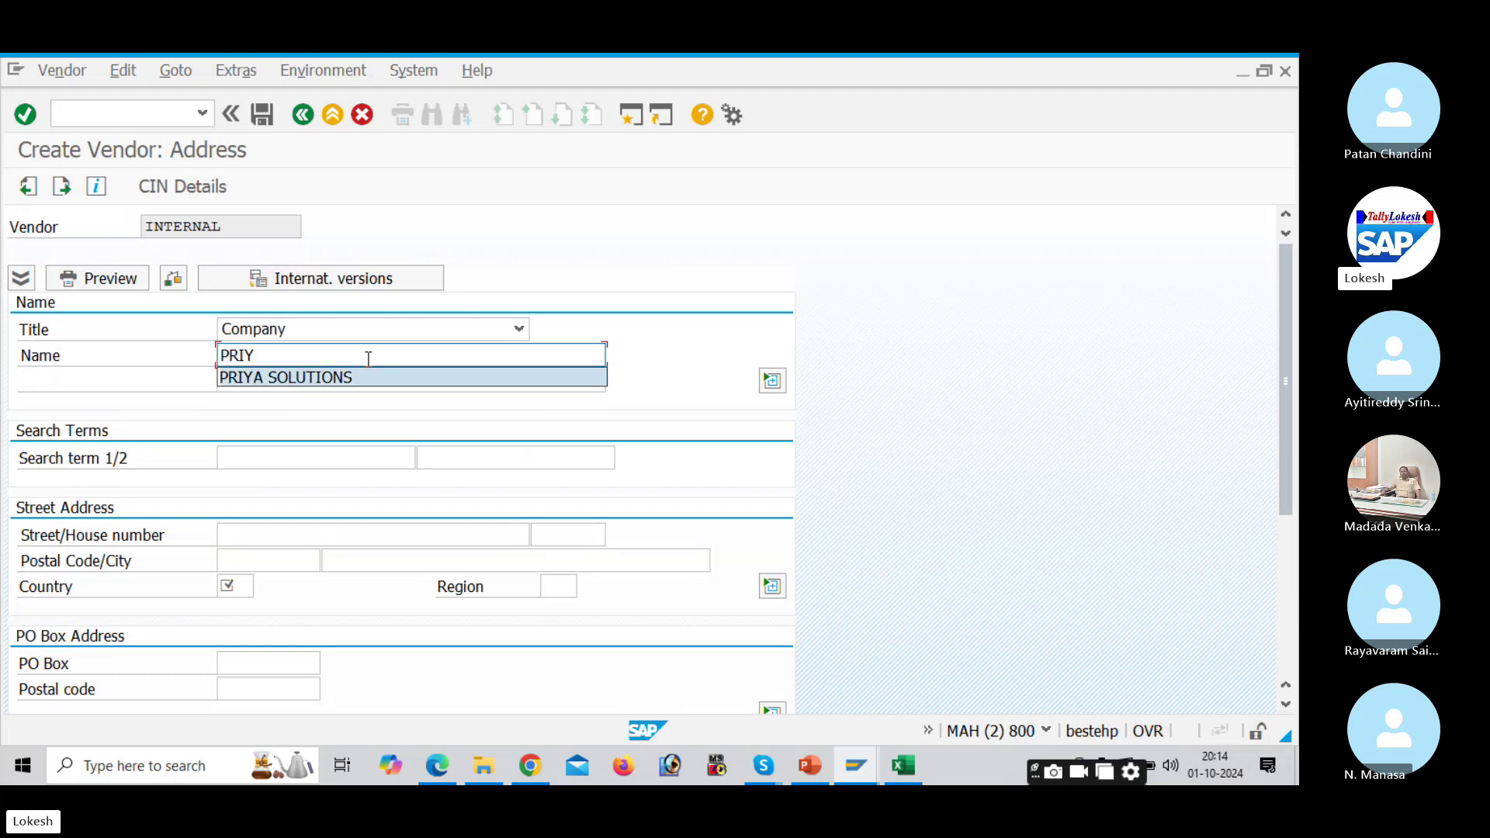
{"action": "type", "text": "IY"}
{"action": "key", "text": "Return"}
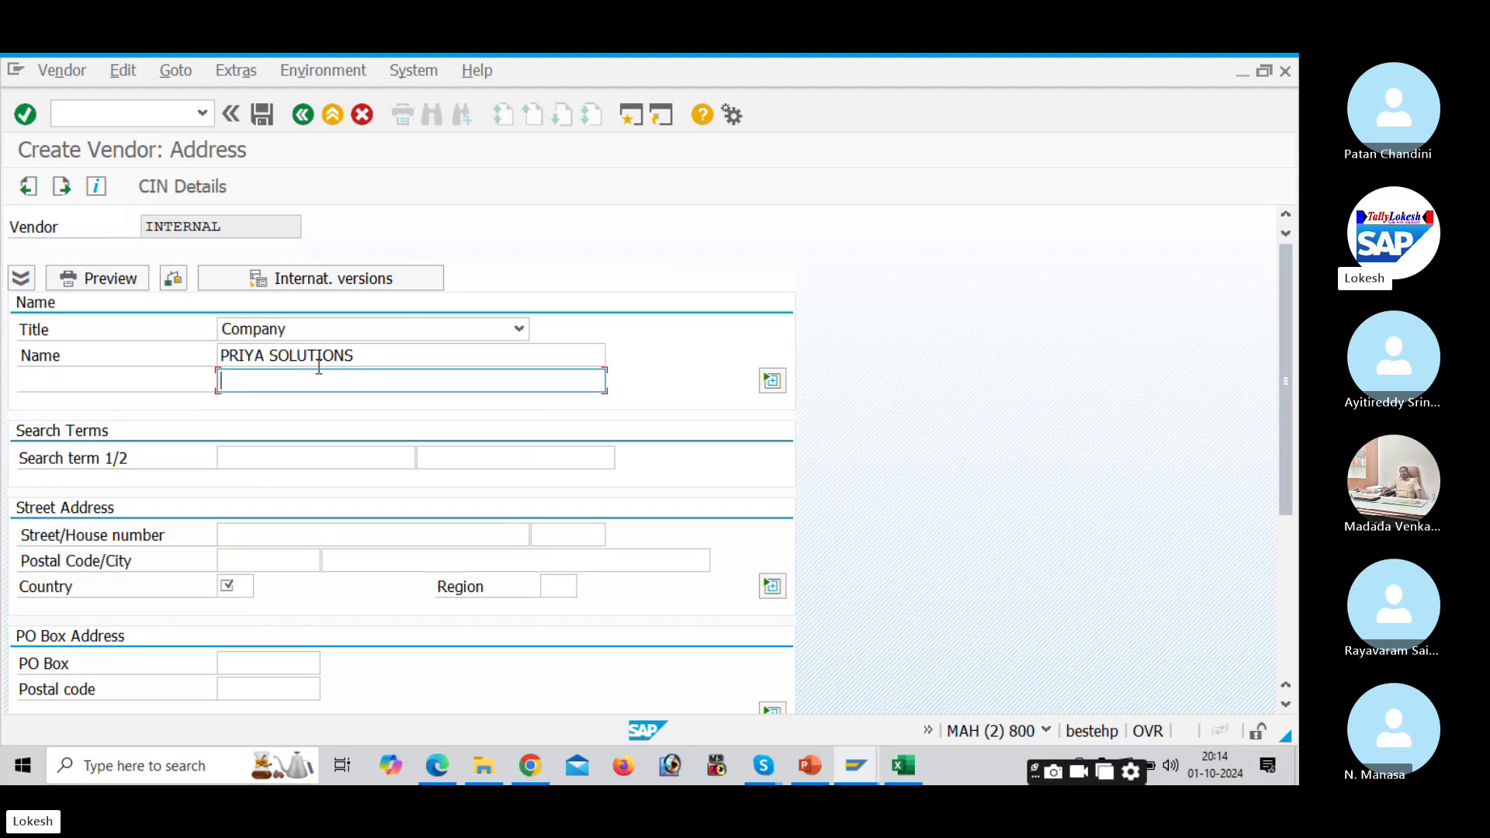
{"action": "left_click_drag", "start_coordinate": [354, 355], "coordinate": [270, 355]}
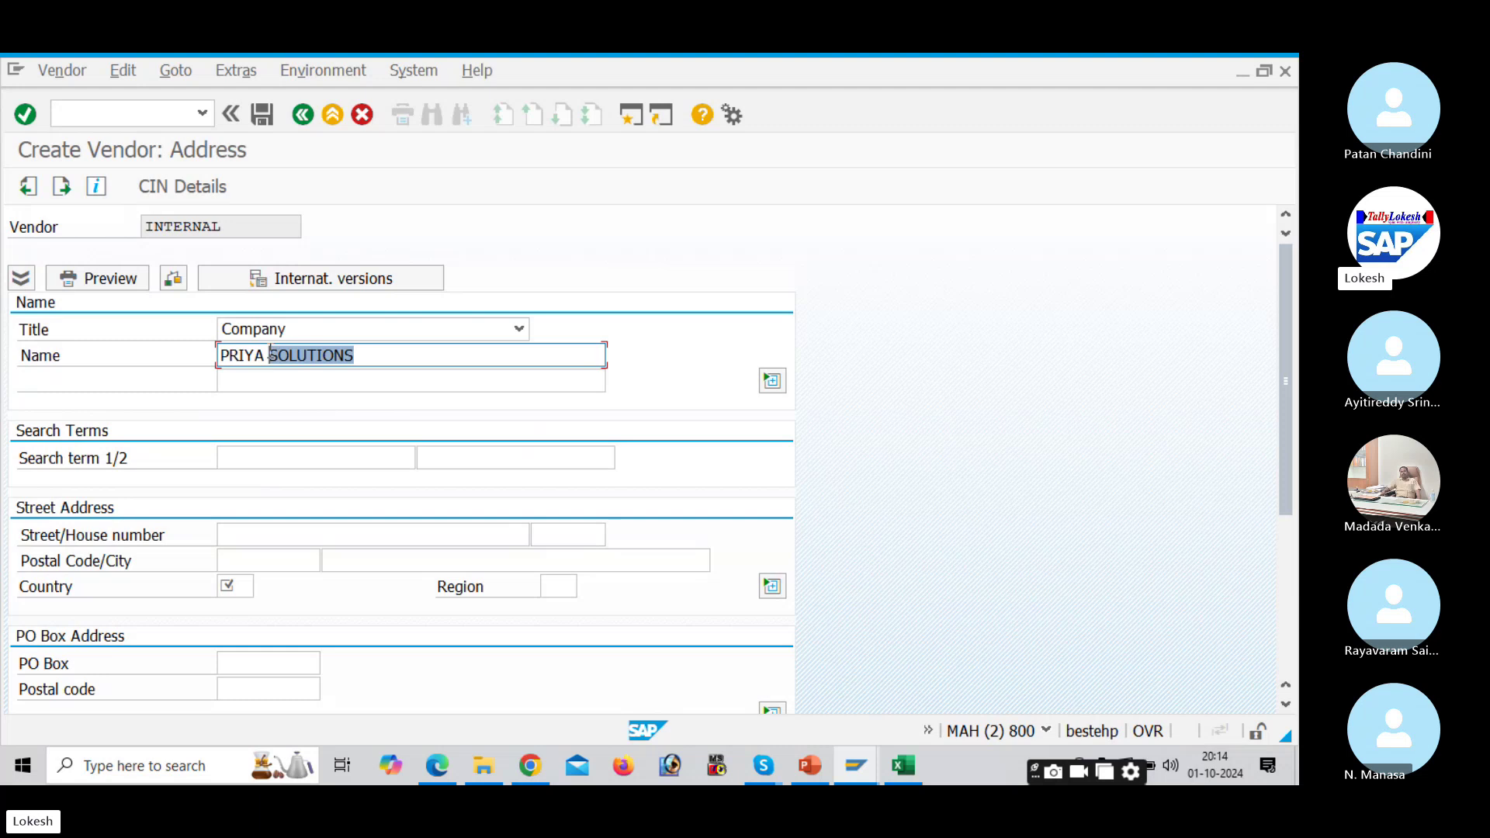
{"action": "key", "text": "BackSpace"}
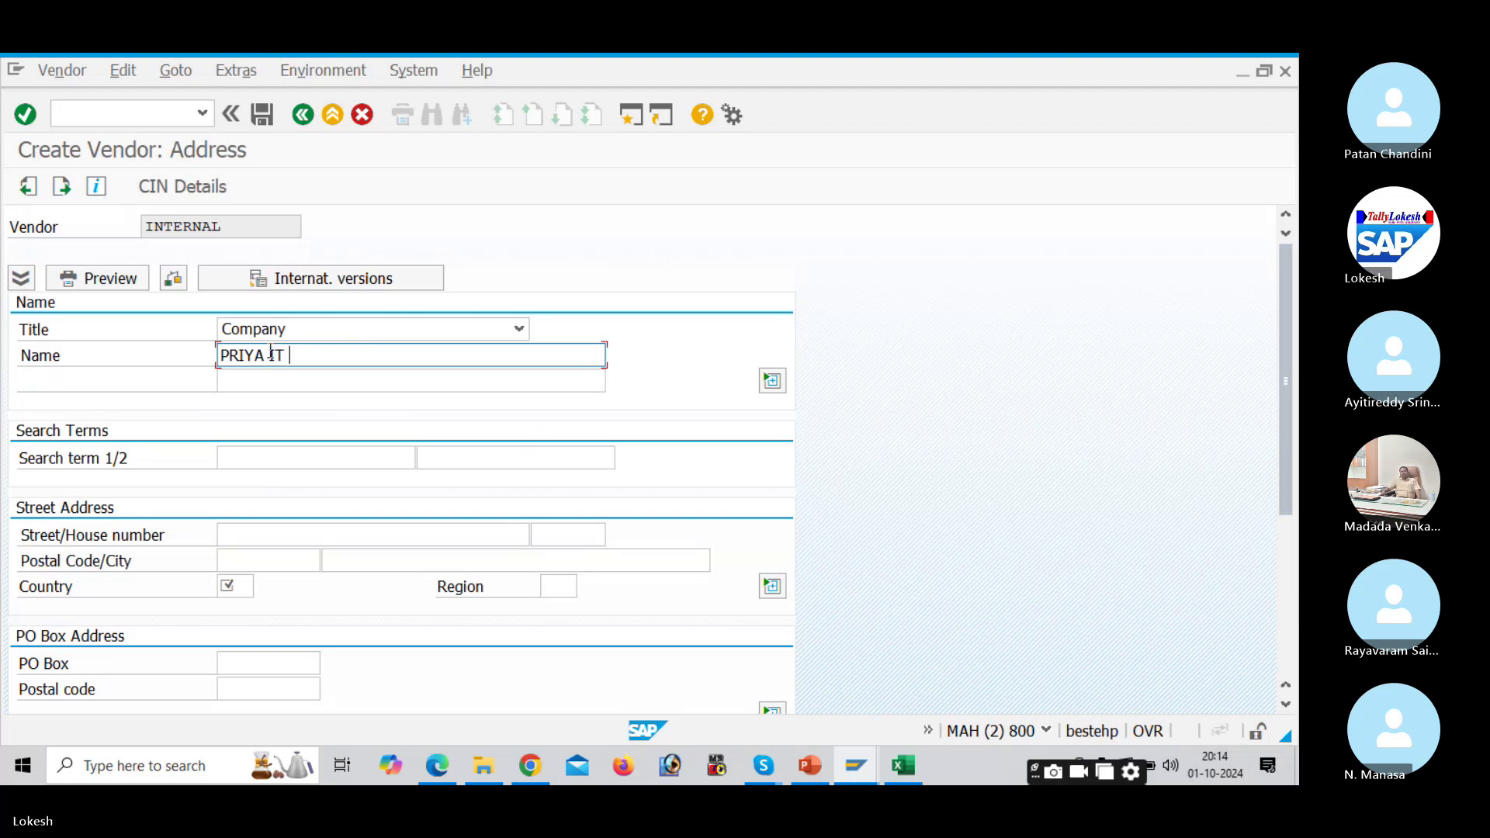
{"action": "type", "text": "SOLUTIONS"}
{"action": "left_click", "coordinate": [277, 526]}
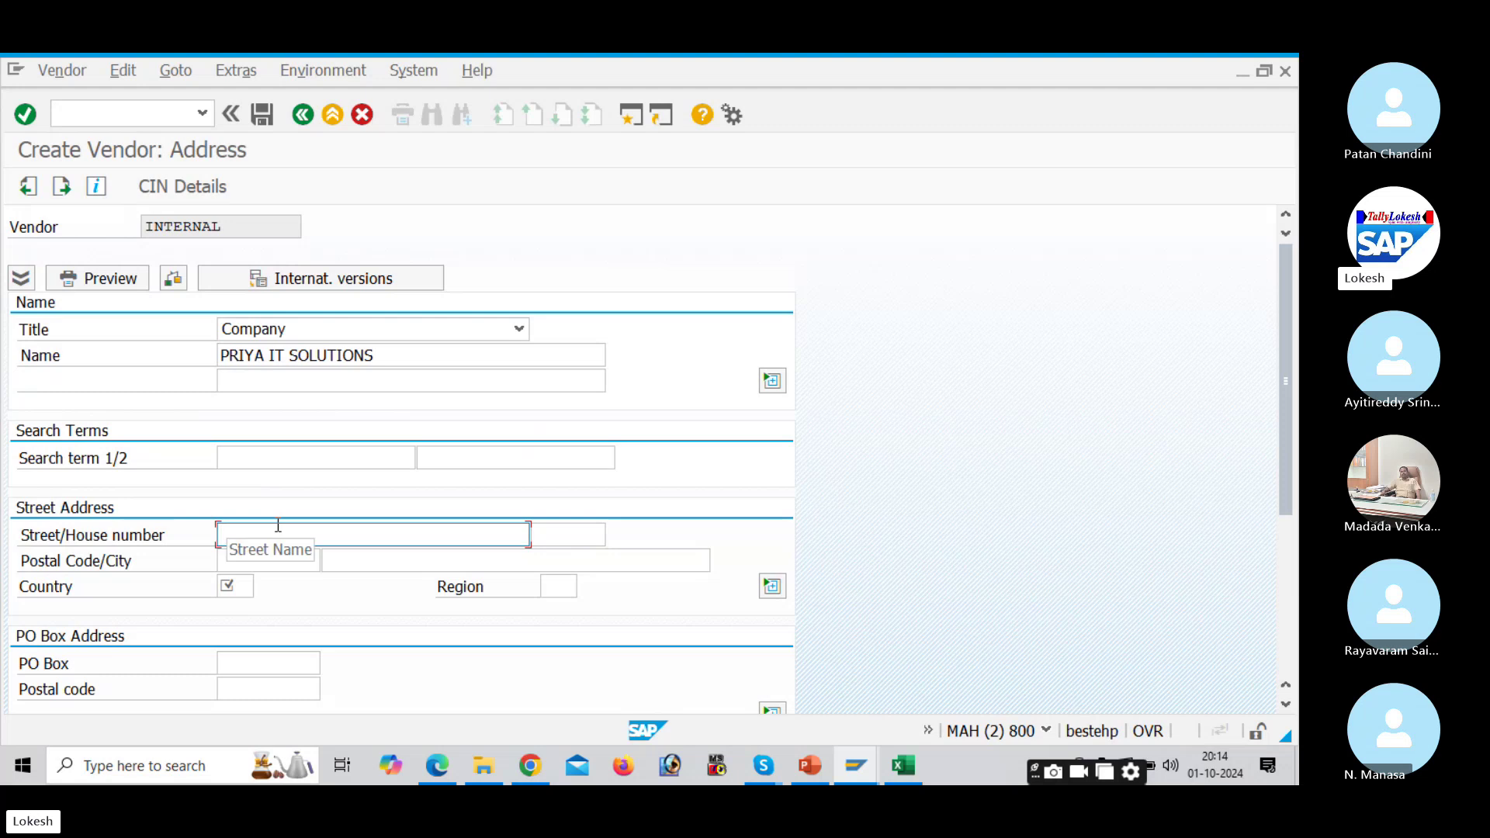
{"action": "key", "text": "Tab"}
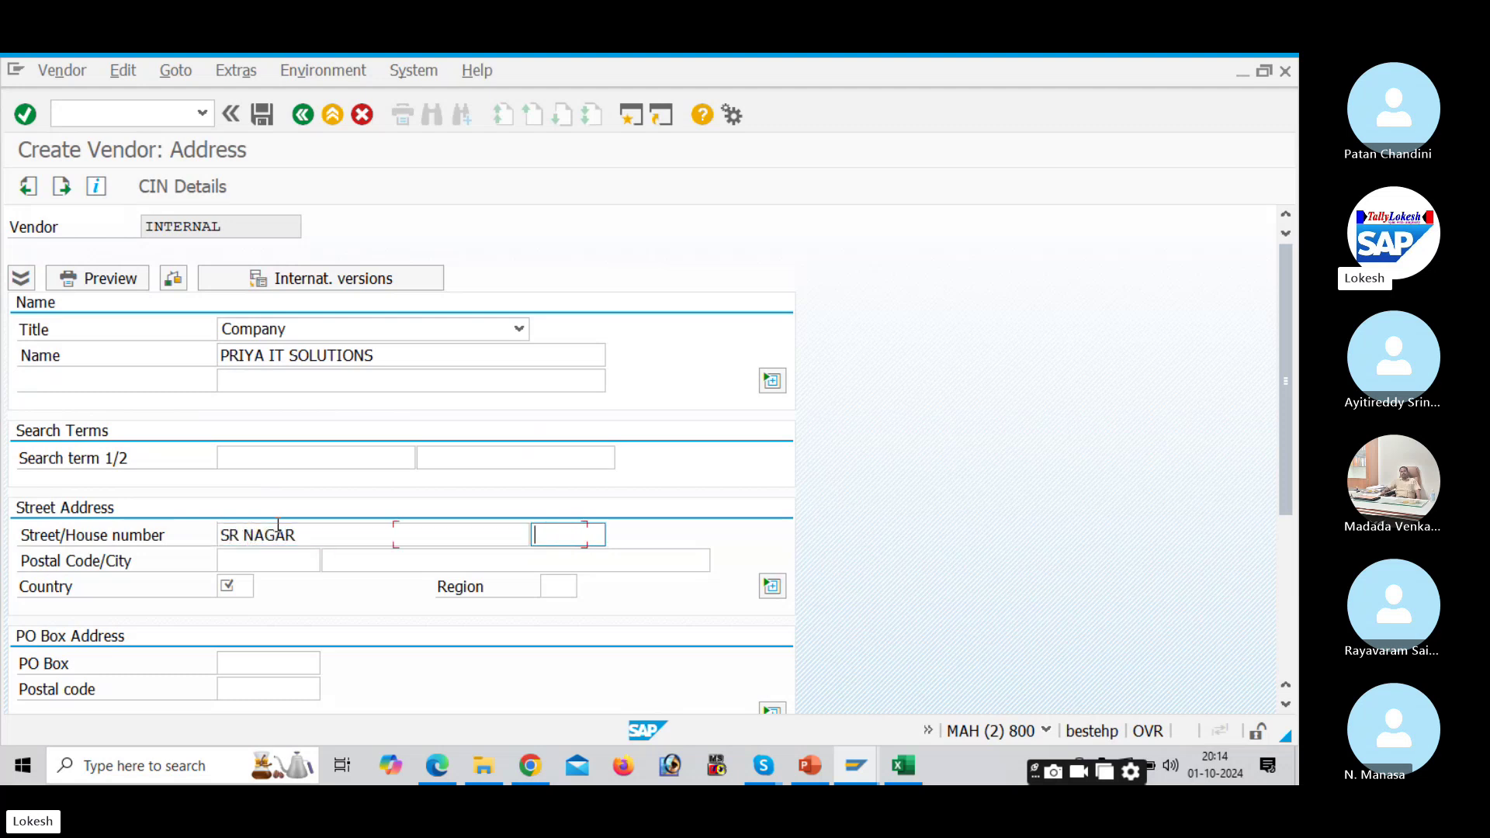
{"action": "type", "text": "789"}
{"action": "key", "text": "Tab"}
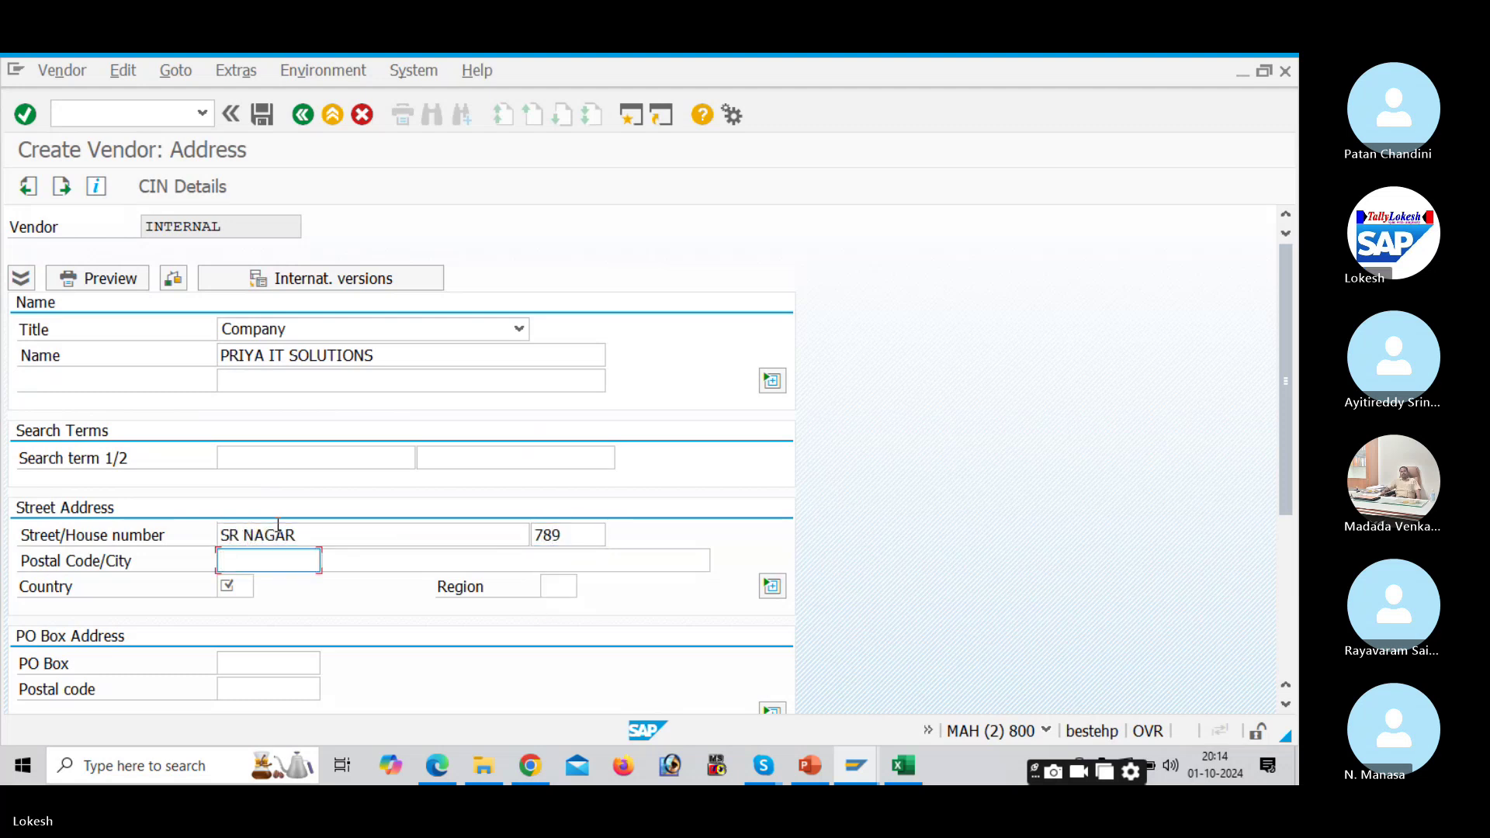
{"action": "type", "text": "516001"}
{"action": "key", "text": "Tab"}
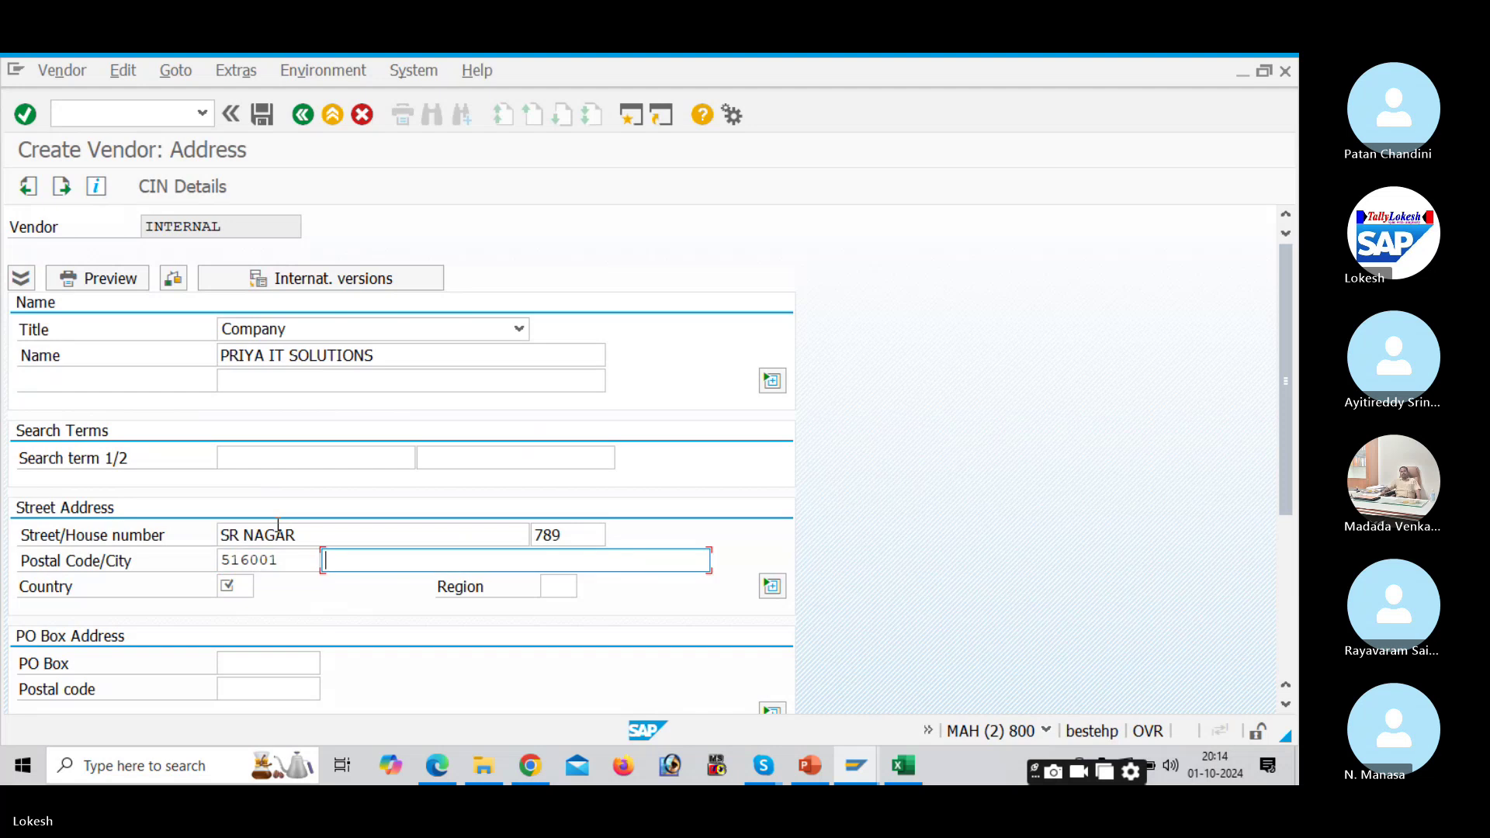
{"action": "key", "text": "Down"}
{"action": "key", "text": "Down"}
{"action": "key", "text": "Return"}
{"action": "key", "text": "Tab"}
{"action": "key", "text": "Down"}
{"action": "key", "text": "Down"}
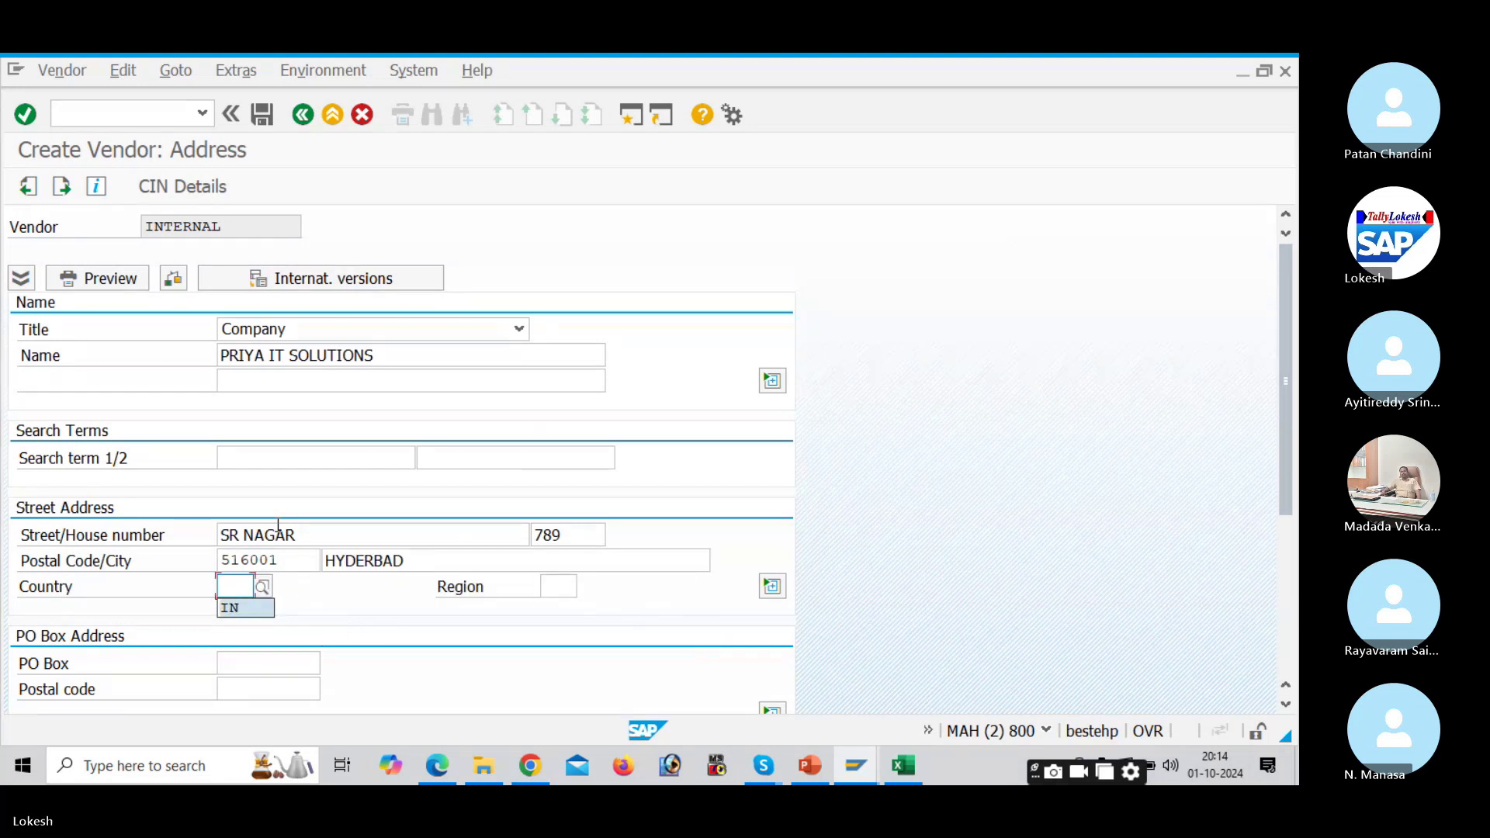
{"action": "key", "text": "Return"}
{"action": "key", "text": "Tab"}
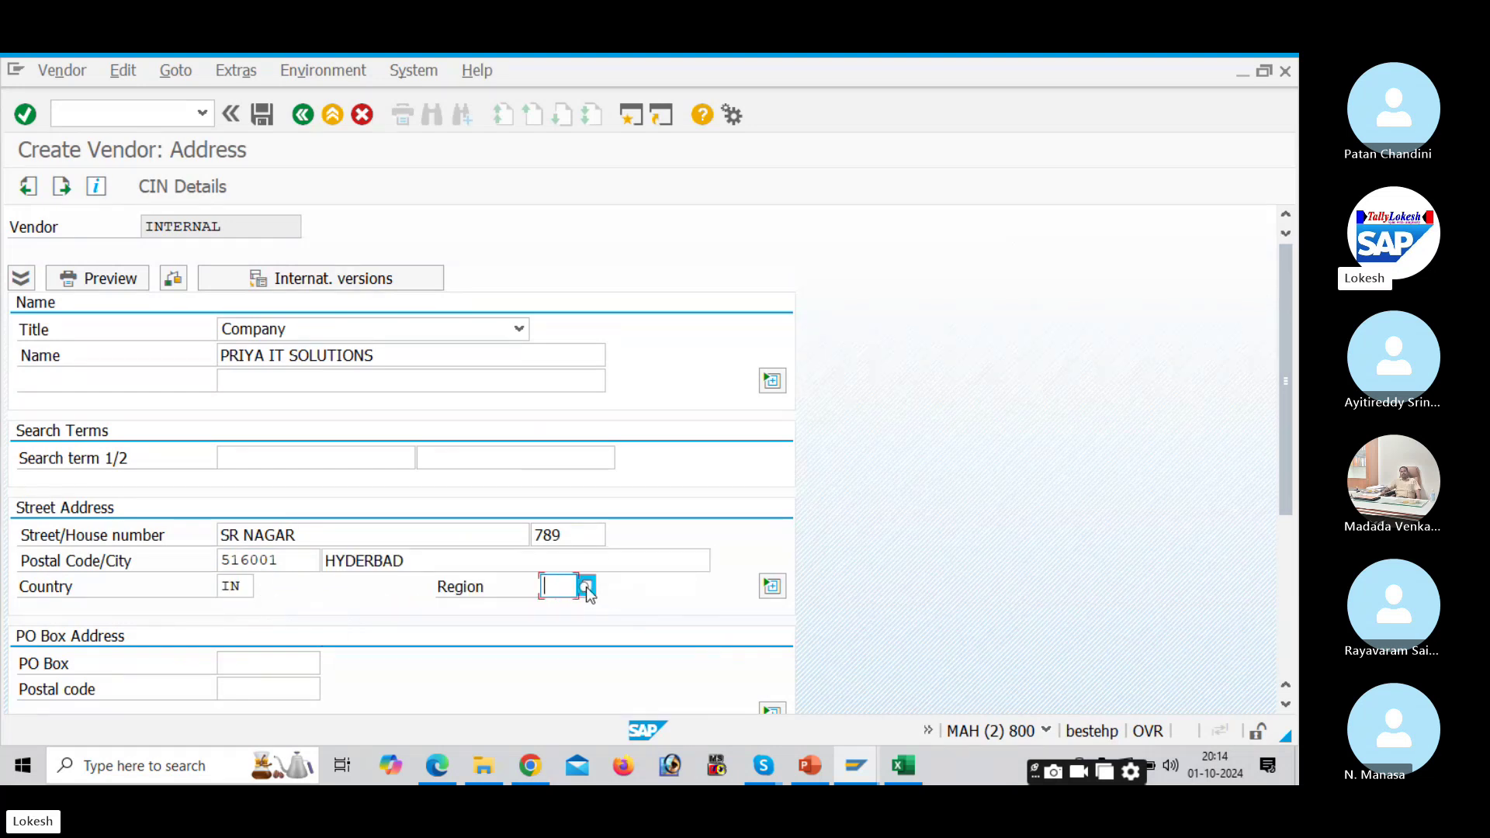
Step: Choose region 36 TELANGANA from the region value list
{"action": "left_click", "coordinate": [586, 587]}
{"action": "scroll", "coordinate": [745, 499], "scroll_direction": "down", "scroll_amount": 5}
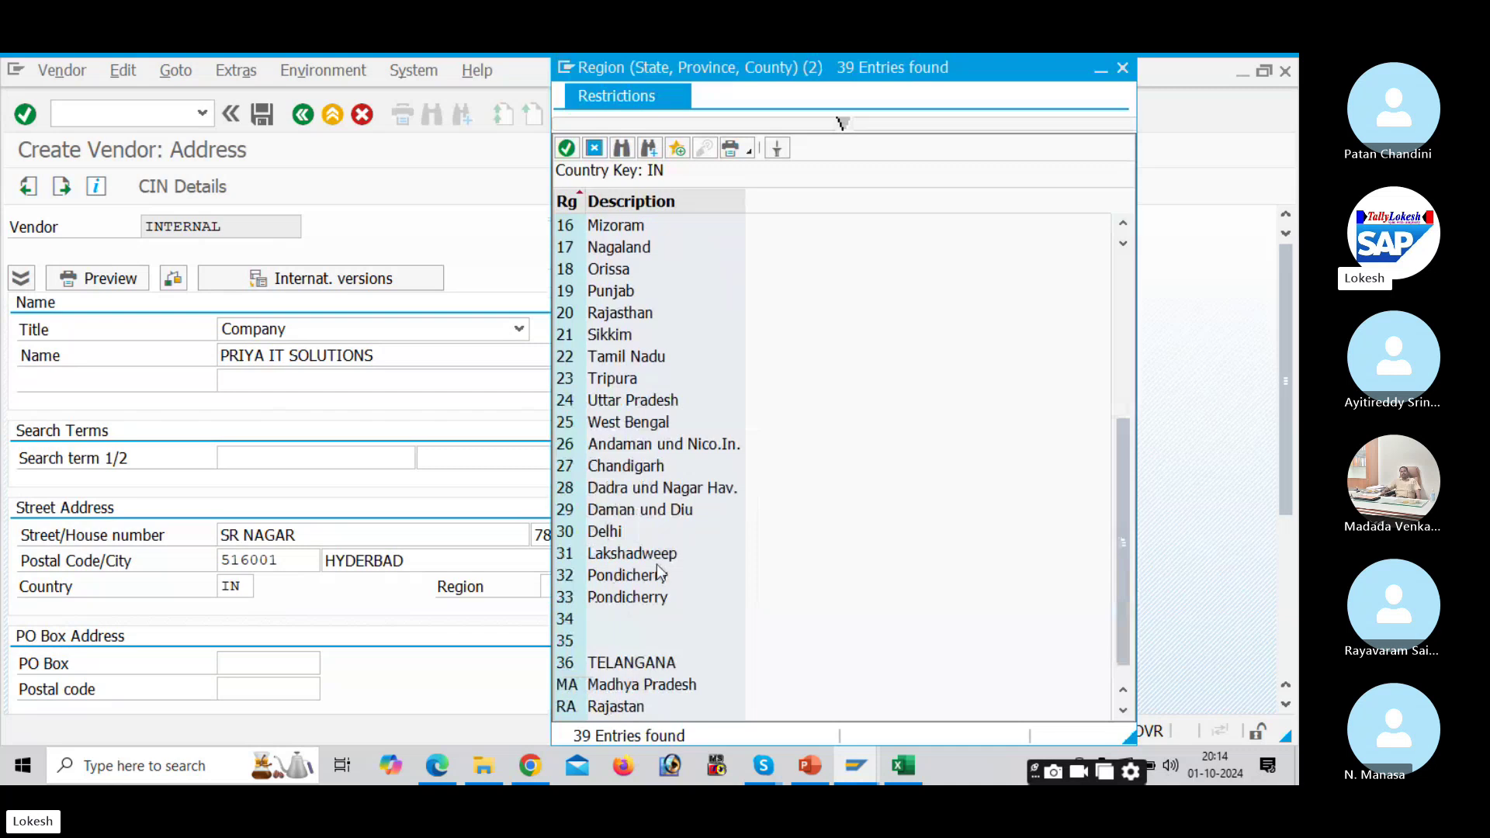
{"action": "scroll", "coordinate": [625, 572], "scroll_direction": "down", "scroll_amount": 1}
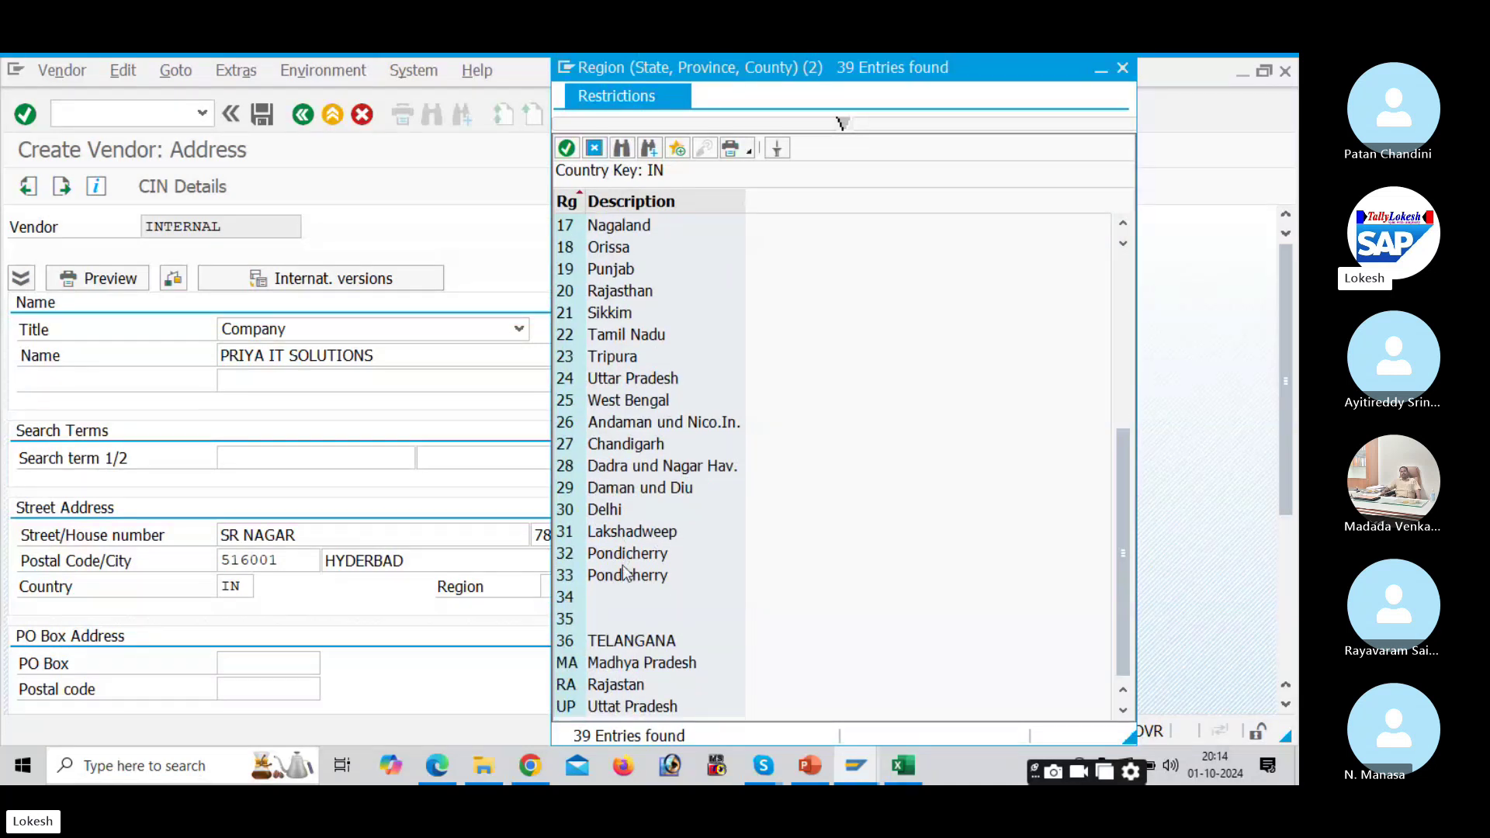
{"action": "double_click", "coordinate": [632, 640]}
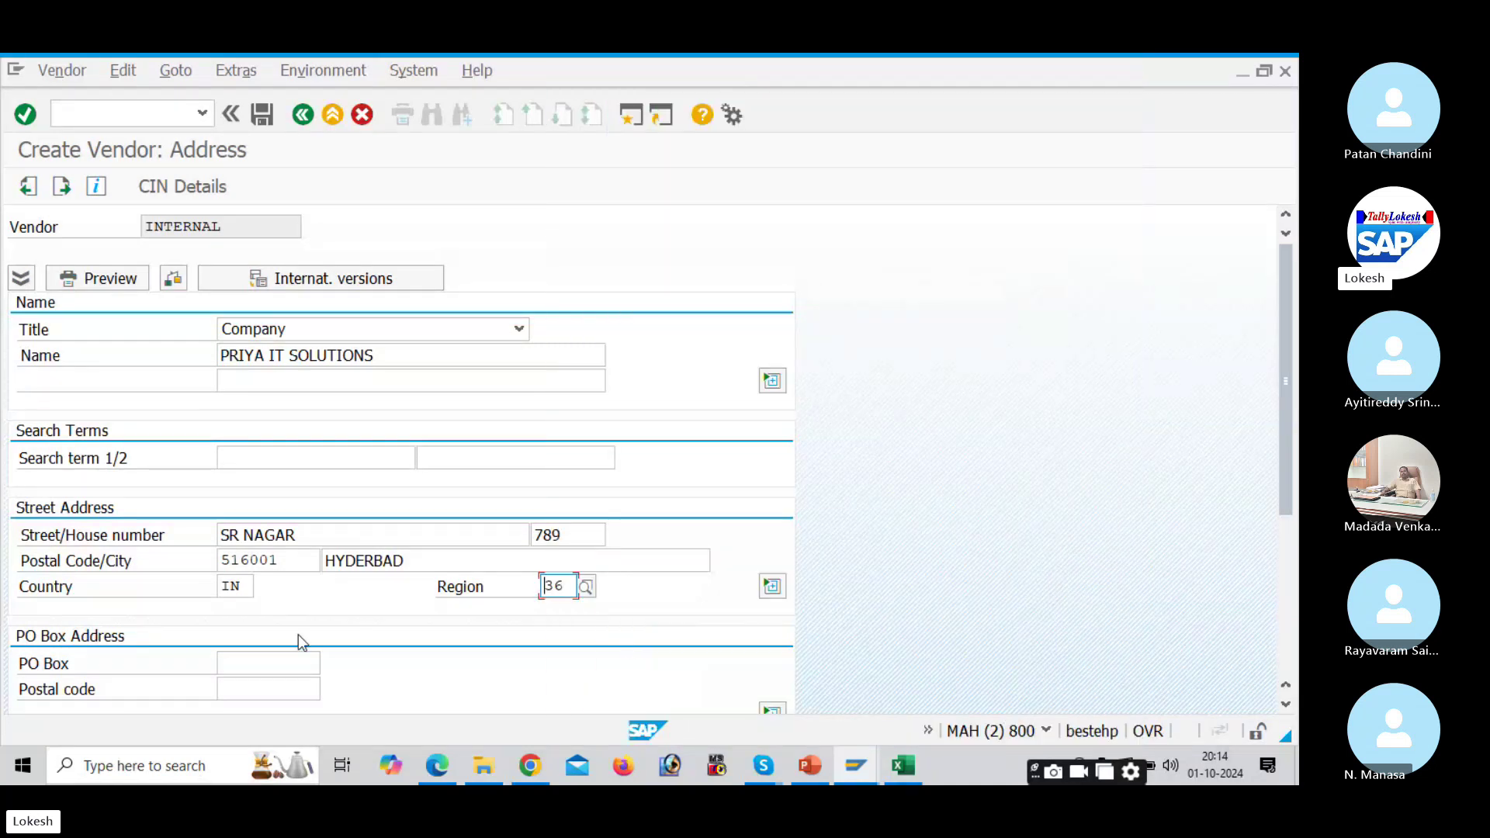
{"action": "scroll", "coordinate": [297, 635], "scroll_direction": "down", "scroll_amount": 5}
Step: Enter 516001 as both the PO box and its postal code
{"action": "left_click", "coordinate": [251, 429]}
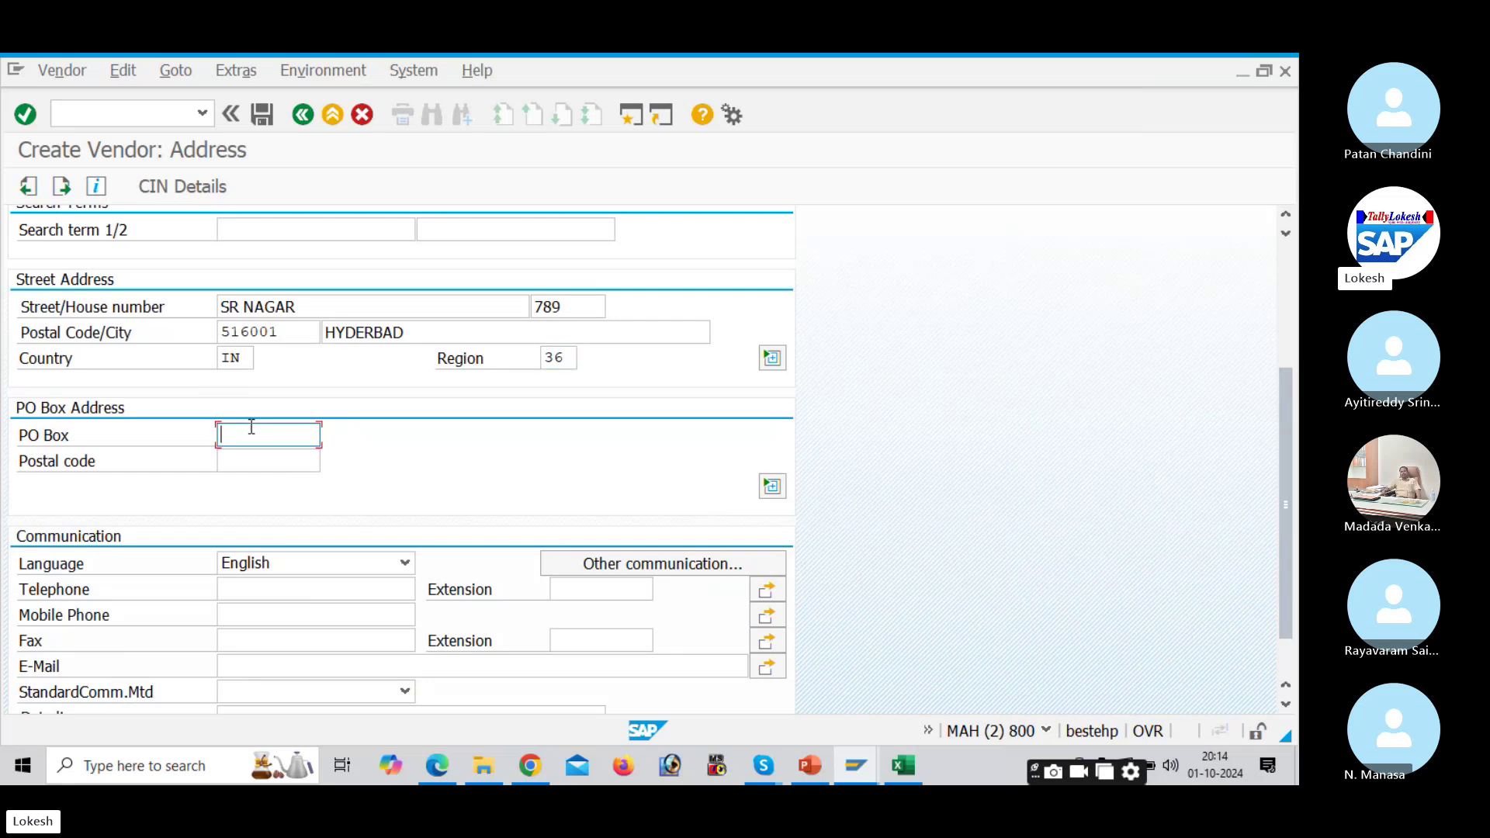
{"action": "type", "text": "516001"}
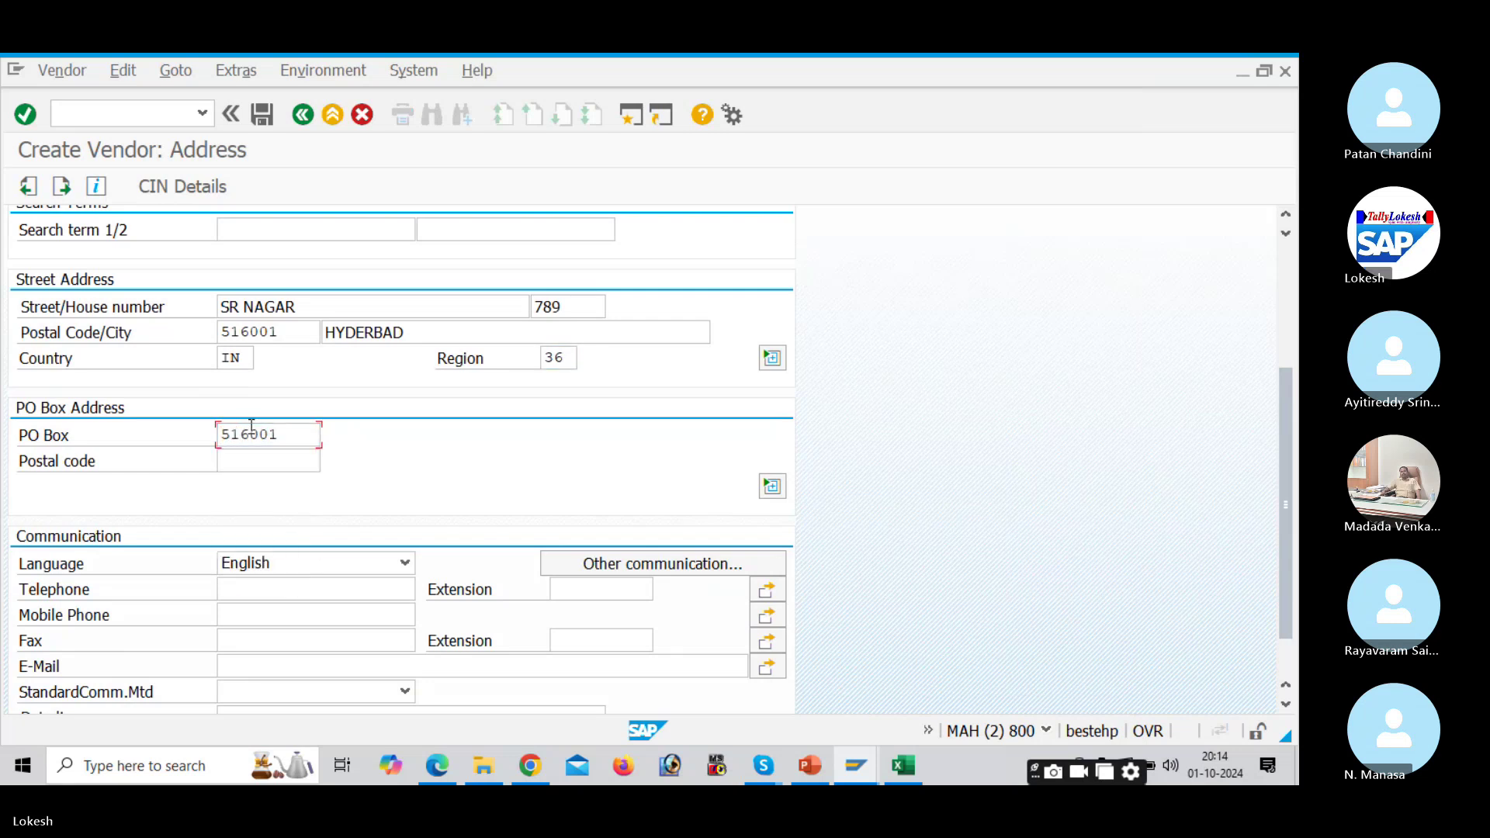
{"action": "key", "text": "Tab"}
{"action": "type", "text": "516001"}
{"action": "key", "text": "Tab"}
Step: Fill in the vendor's telephone, mobile phone, fax number and e-mail address
{"action": "left_click", "coordinate": [246, 586]}
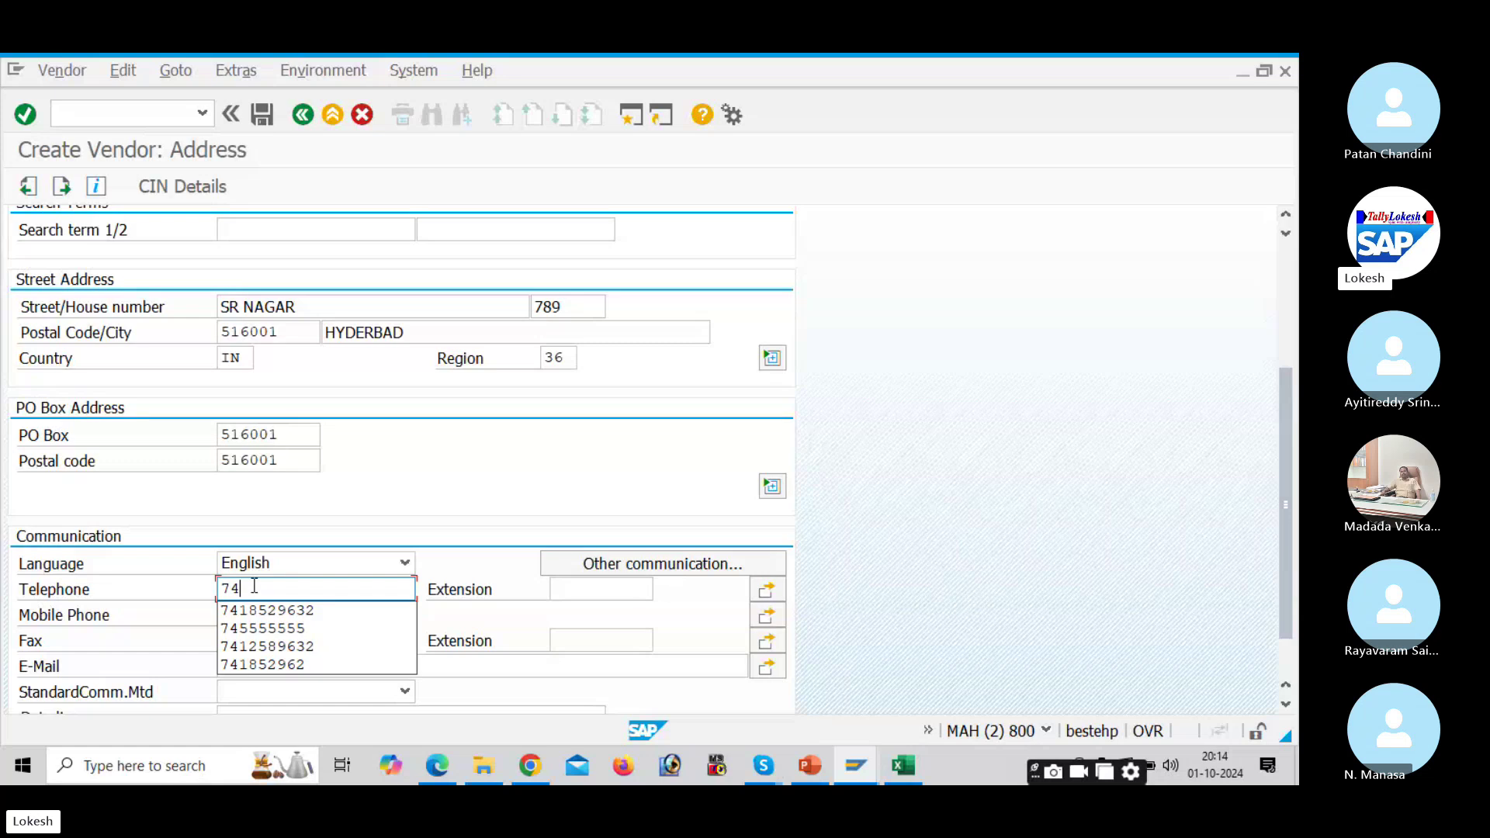
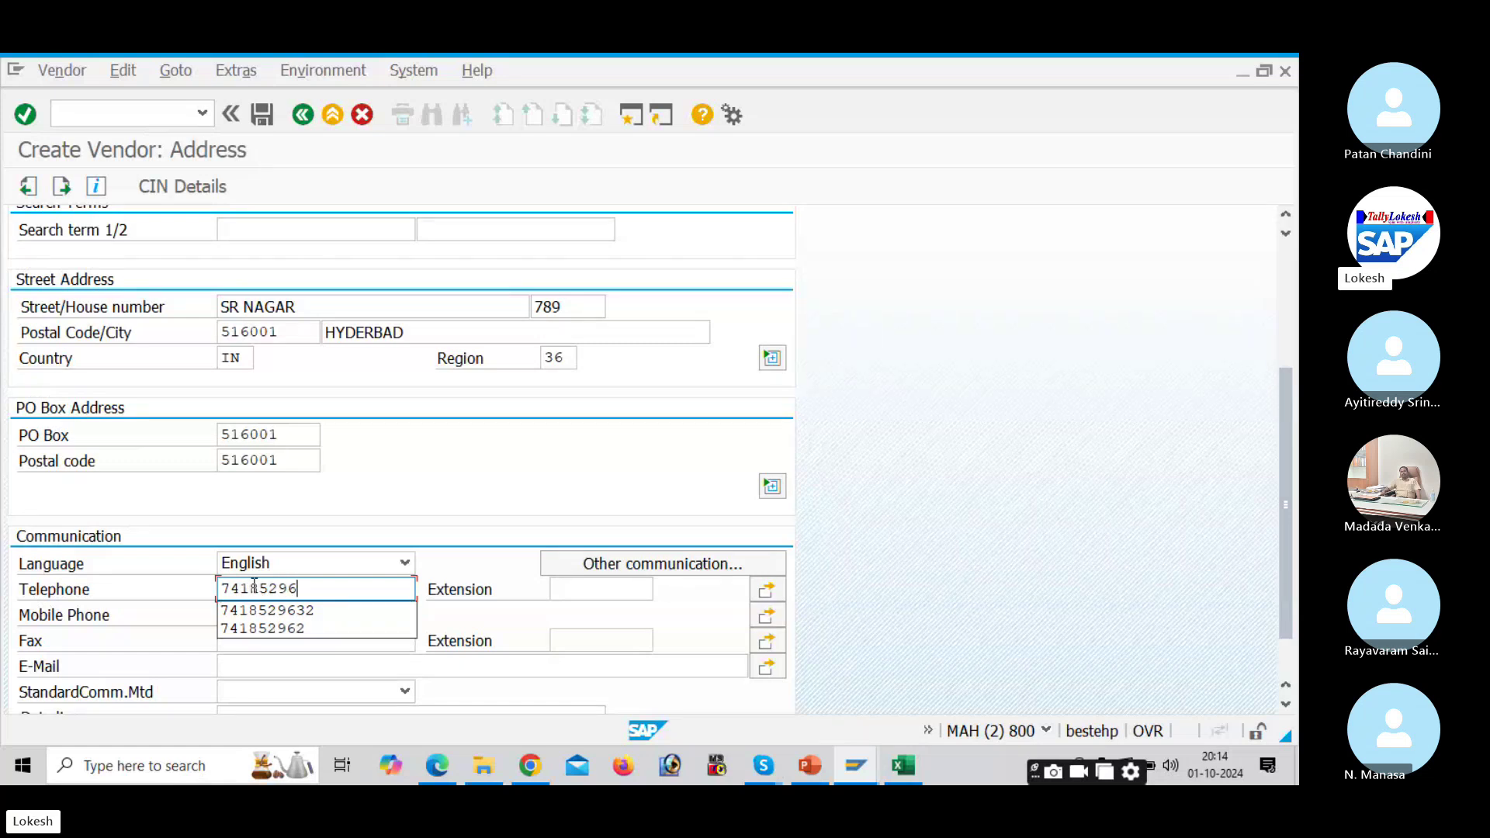
{"action": "left_click", "coordinate": [291, 620]}
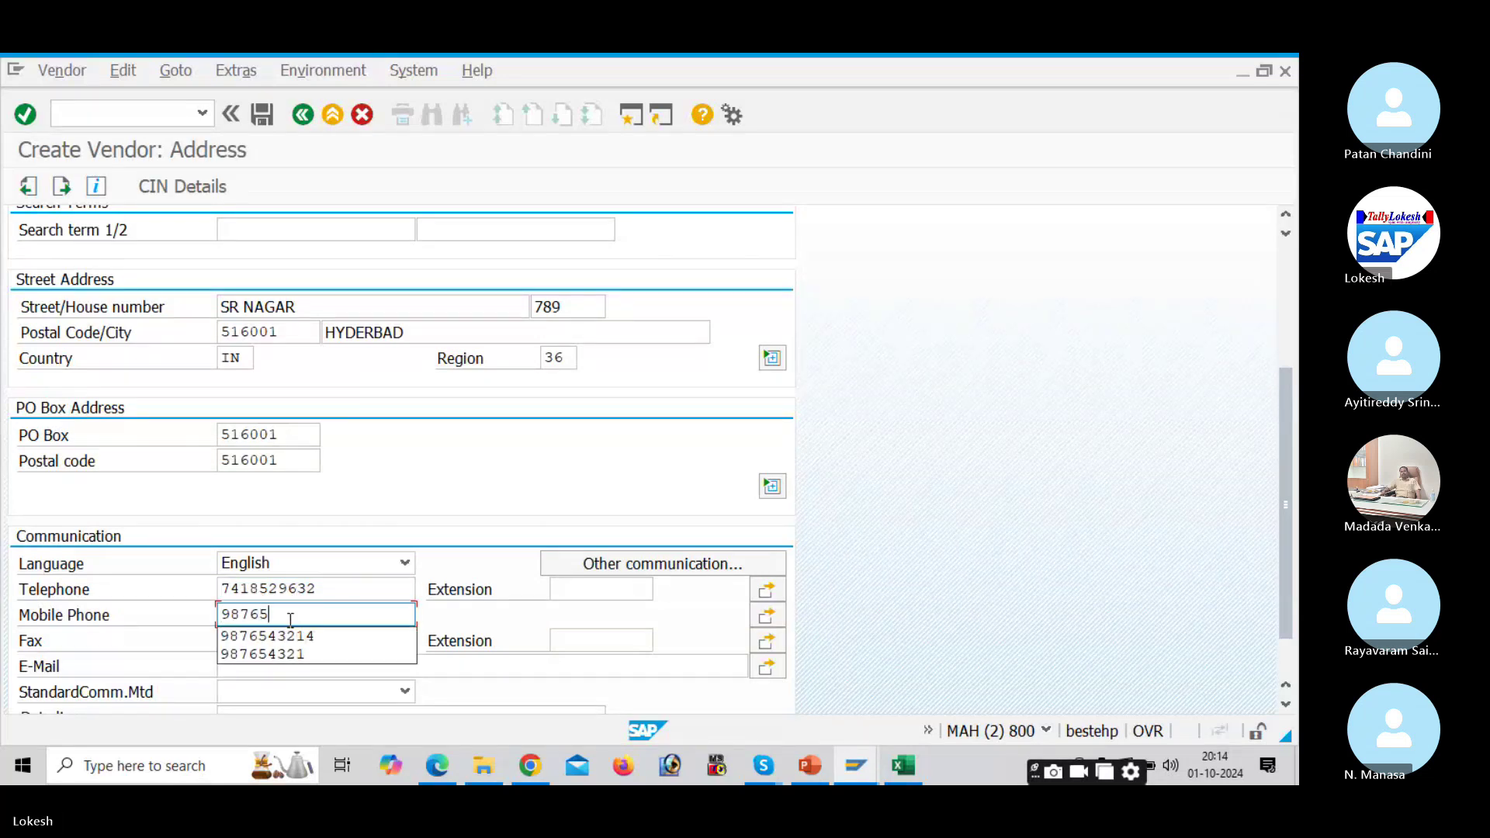
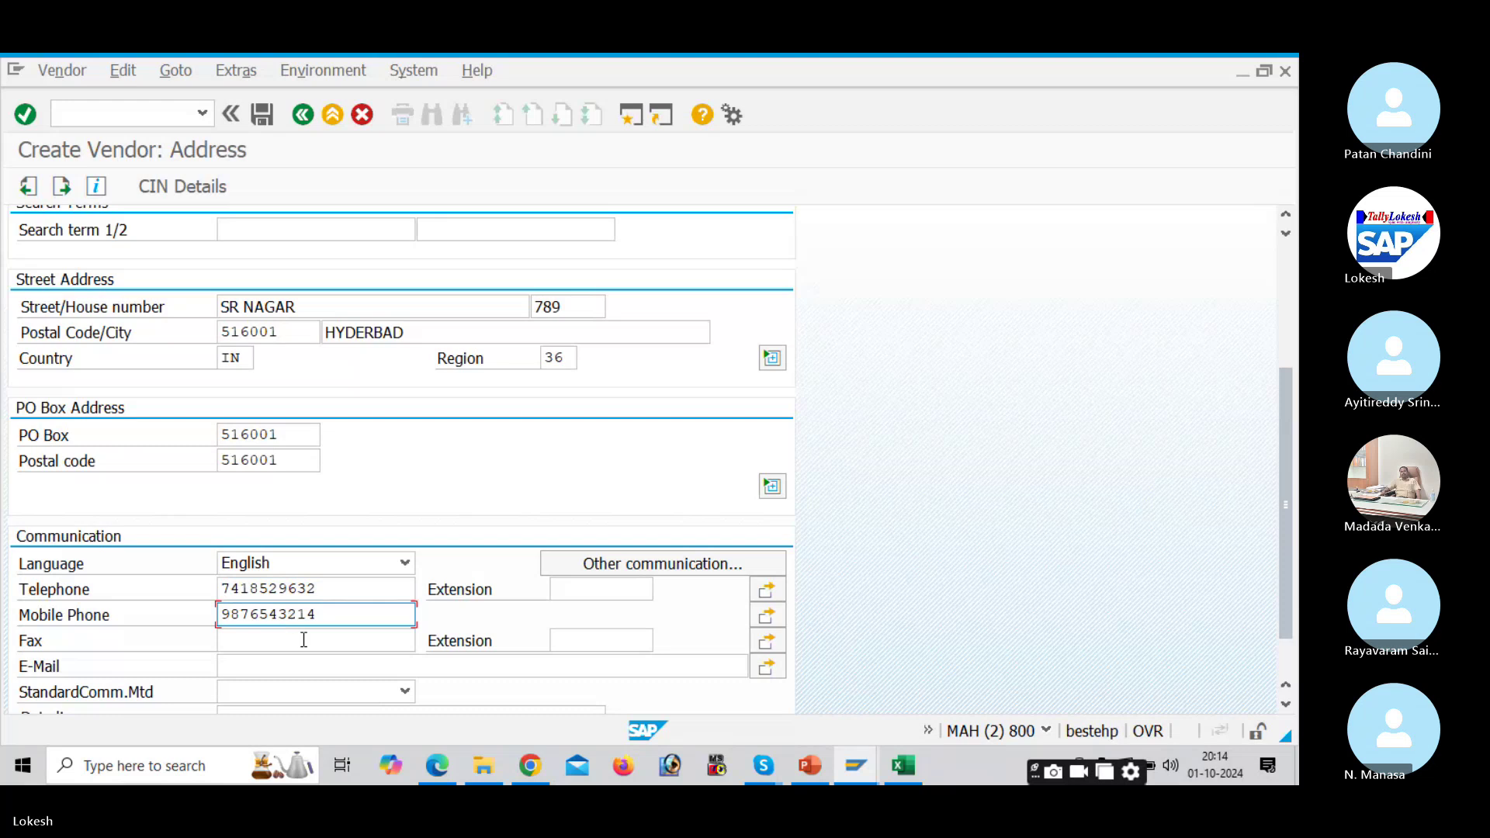
{"action": "left_click", "coordinate": [303, 640]}
{"action": "type", "text": "985623"}
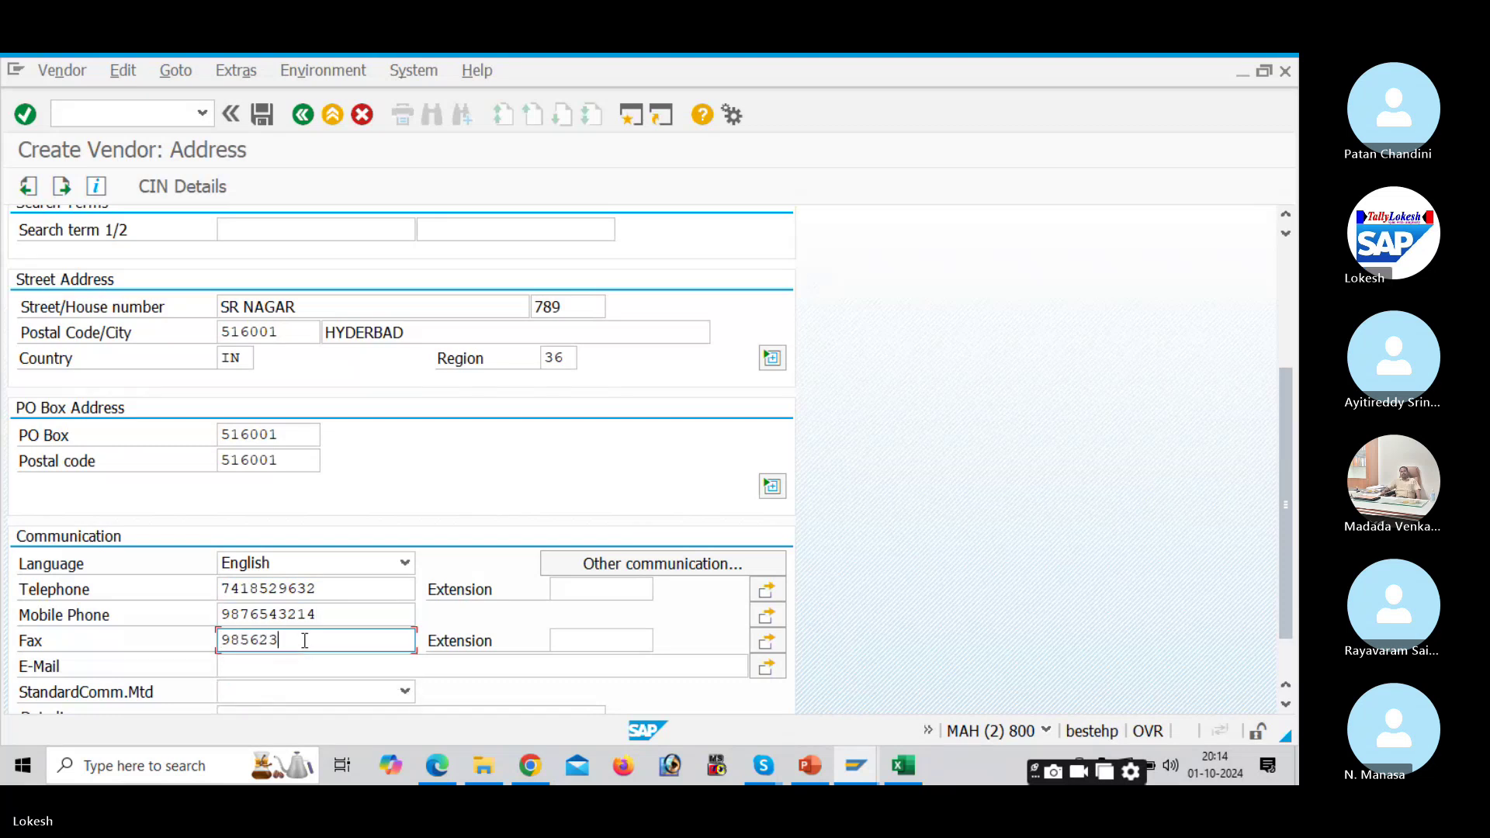
{"action": "scroll", "coordinate": [304, 640], "scroll_direction": "down", "scroll_amount": 1}
{"action": "left_click", "coordinate": [294, 628]}
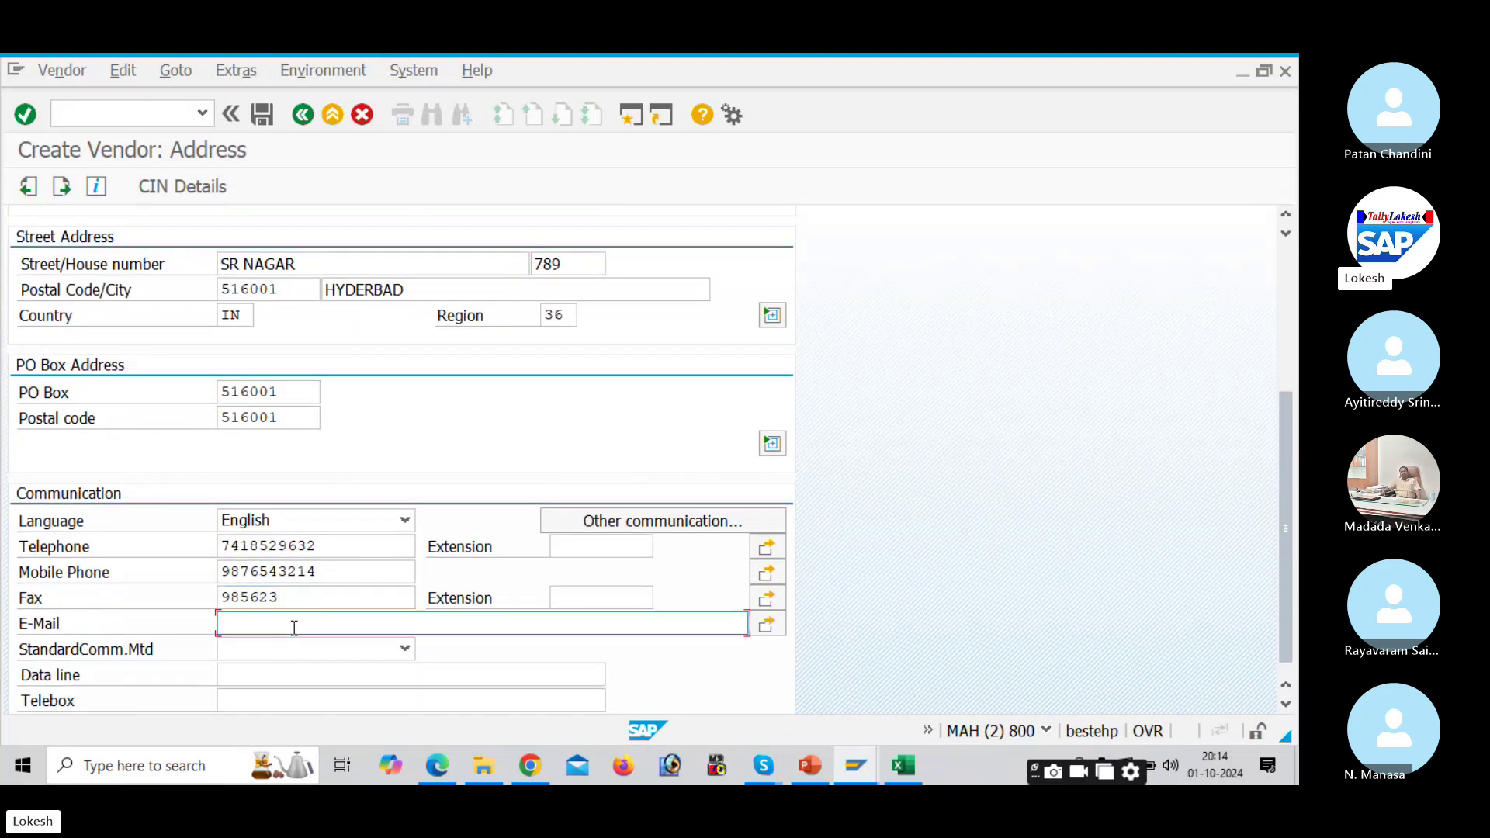
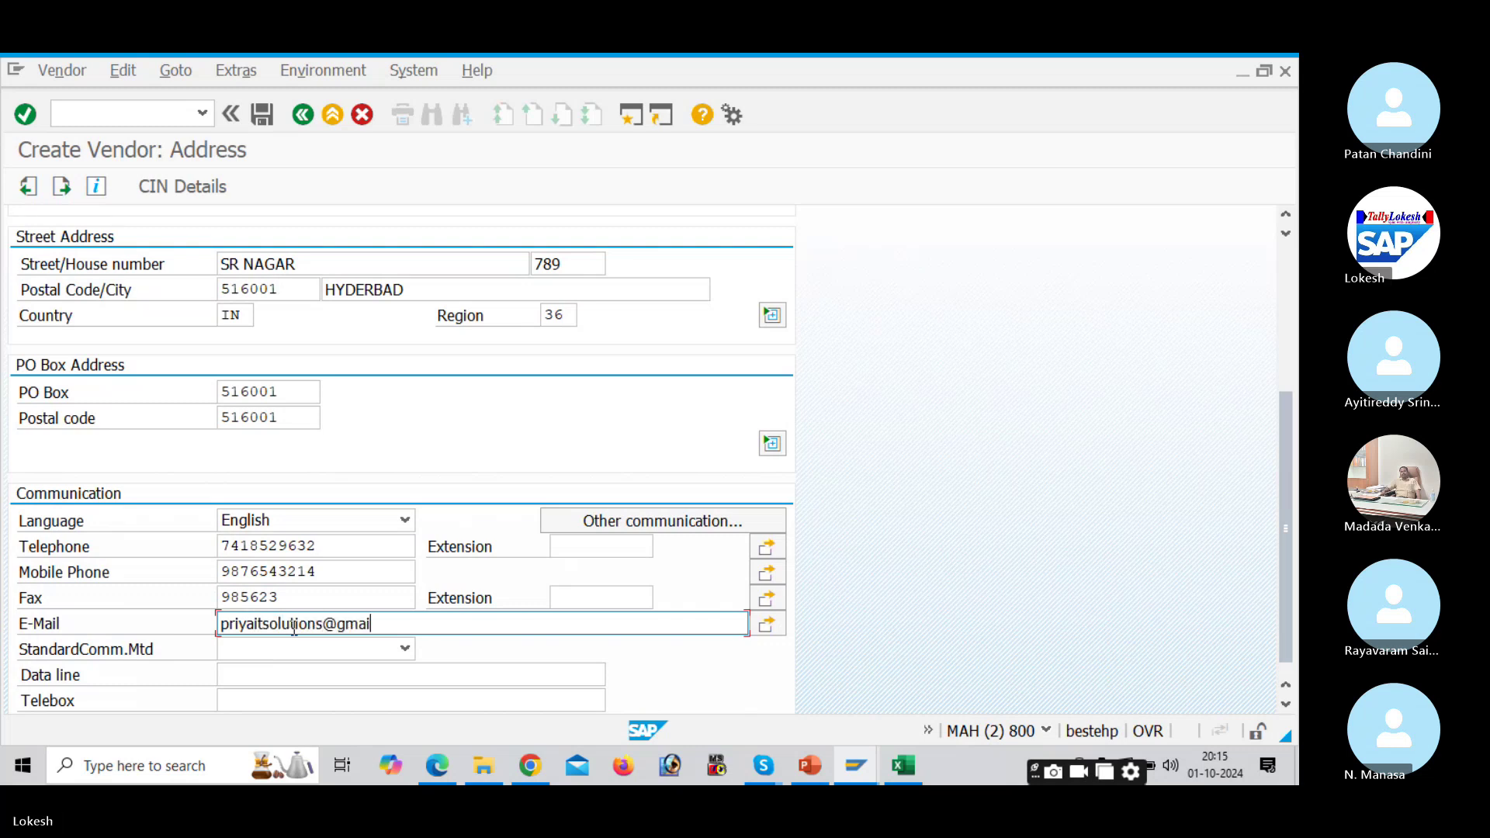
Step: Check the address and dismiss the same-address duplicate vendor warnings
{"action": "key", "text": "Return"}
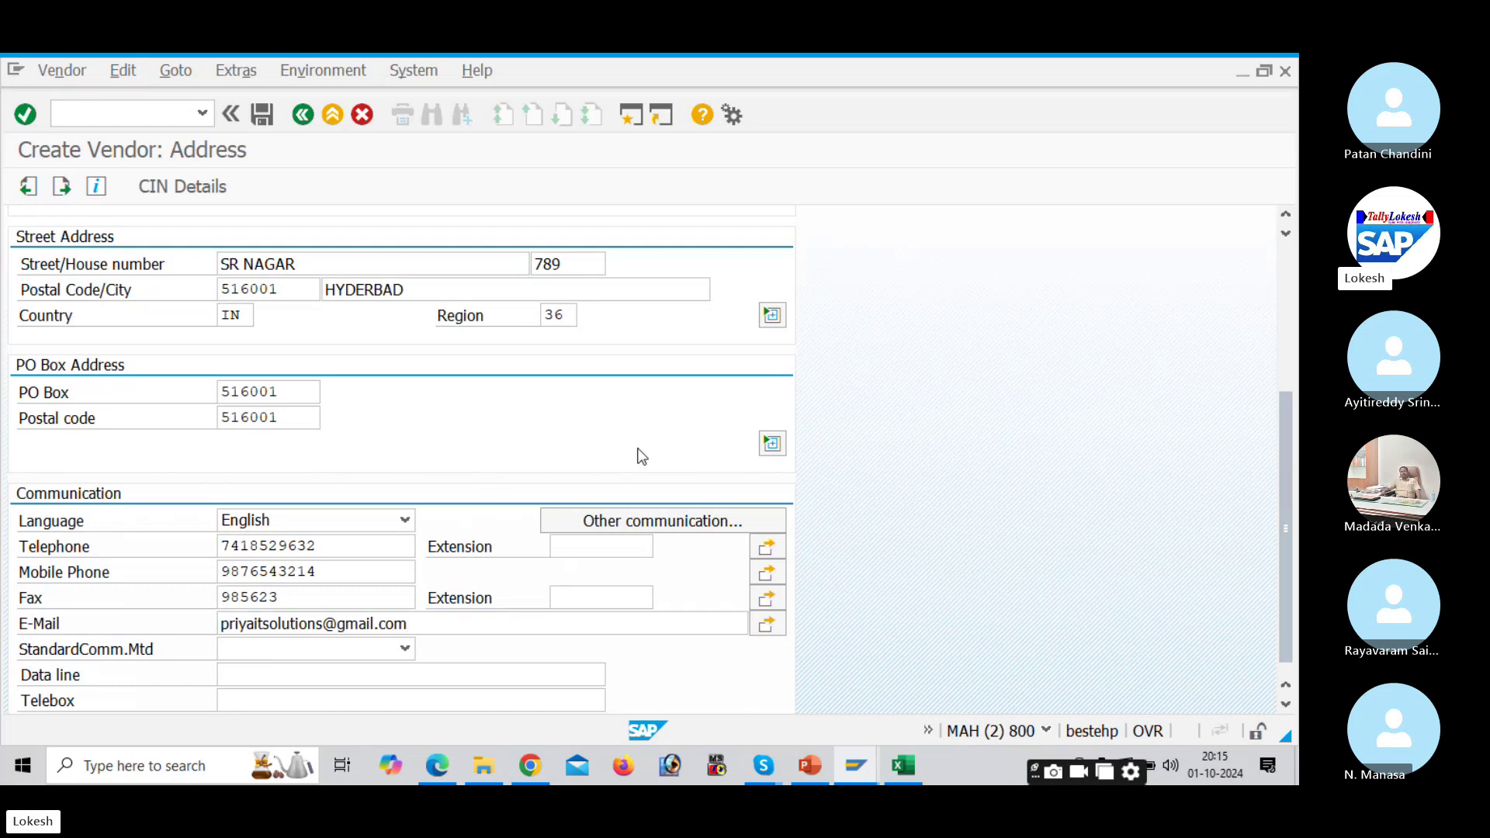
{"action": "key", "text": "Return"}
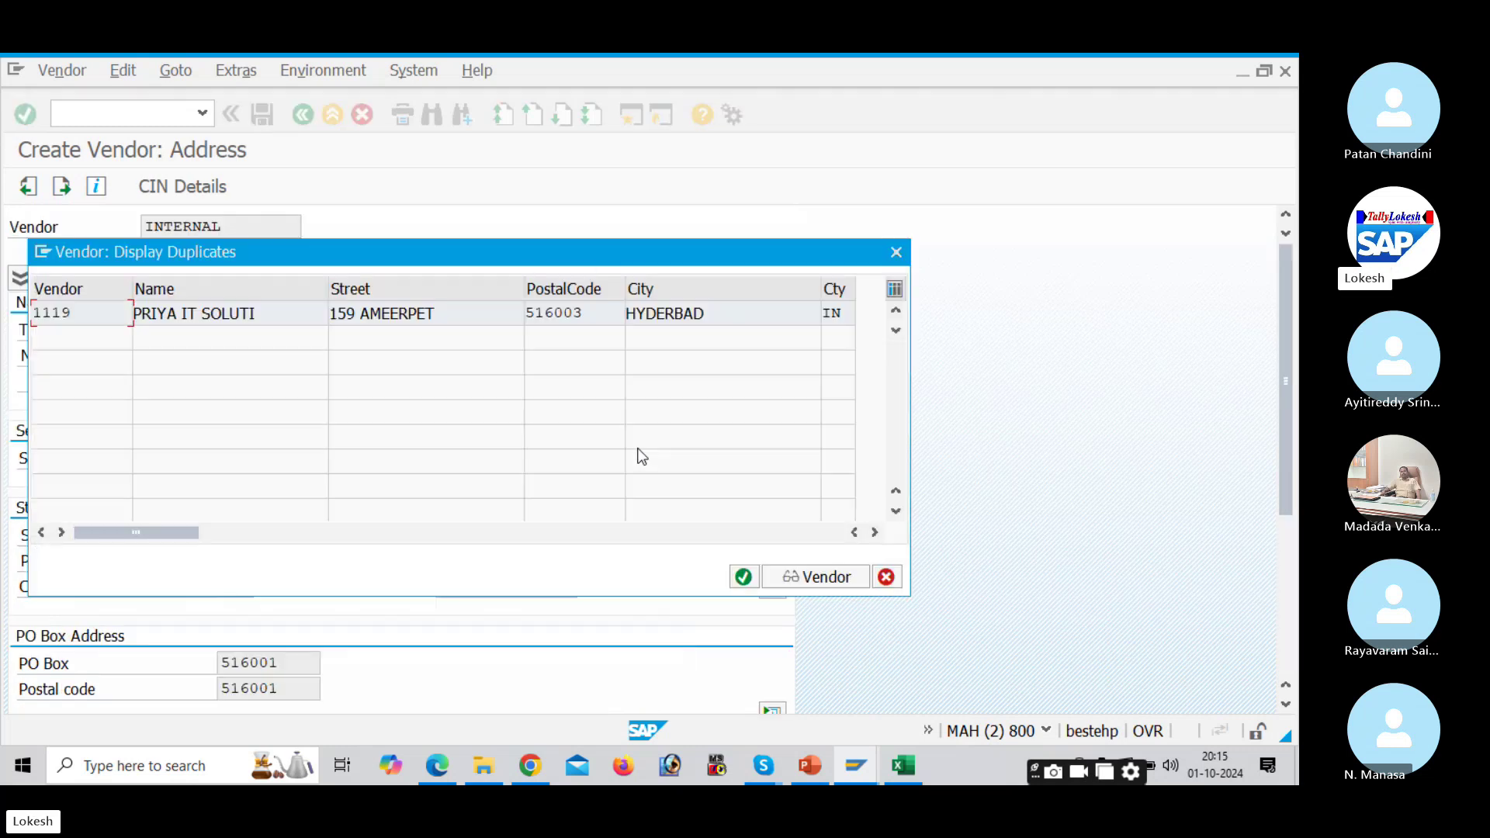
{"action": "left_click", "coordinate": [898, 258]}
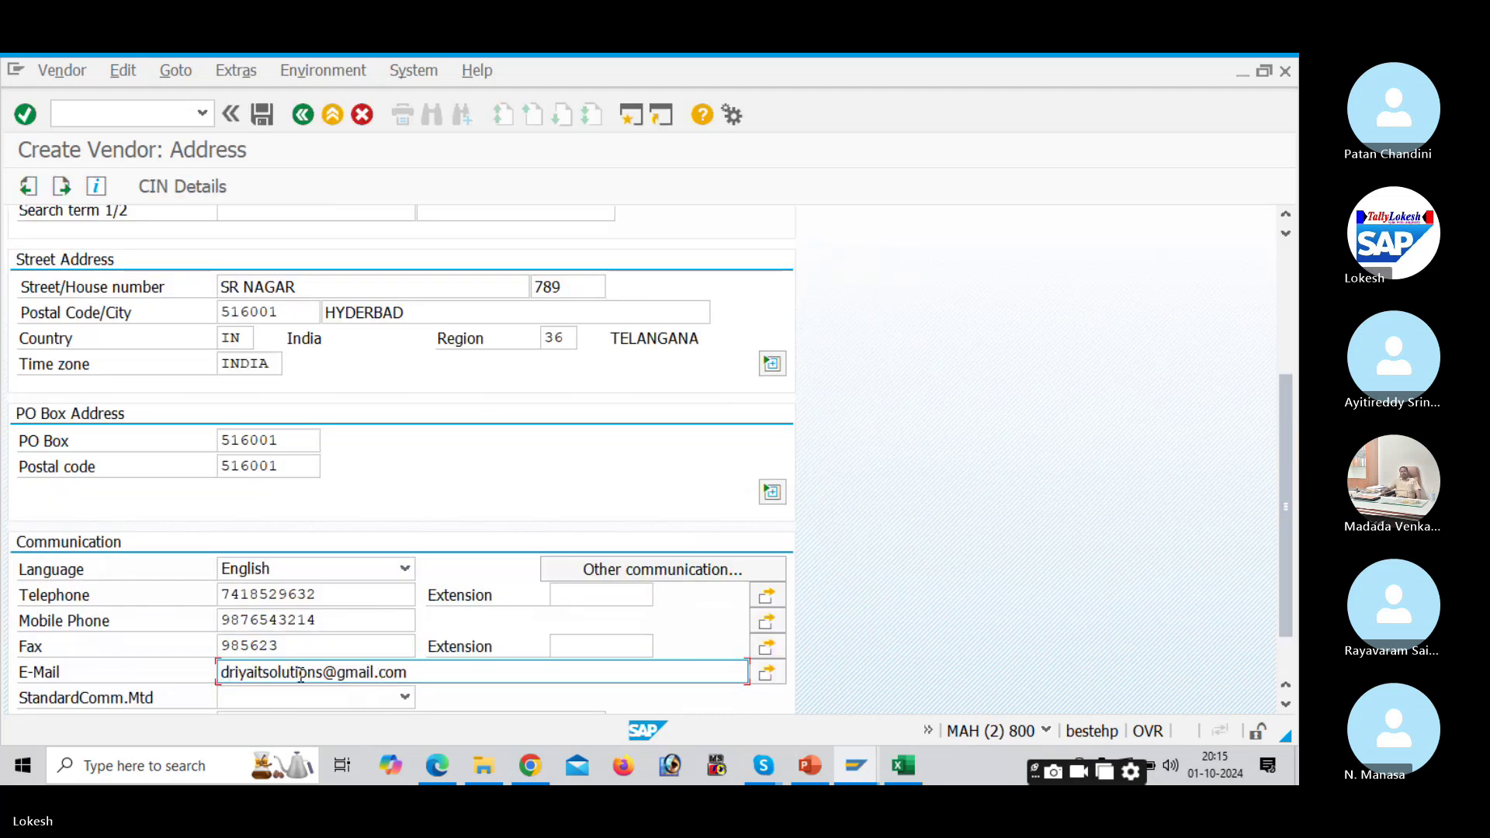
Step: Continue past the control data, payment transactions and contact persons screens to company code accounting
{"action": "key", "text": "Return"}
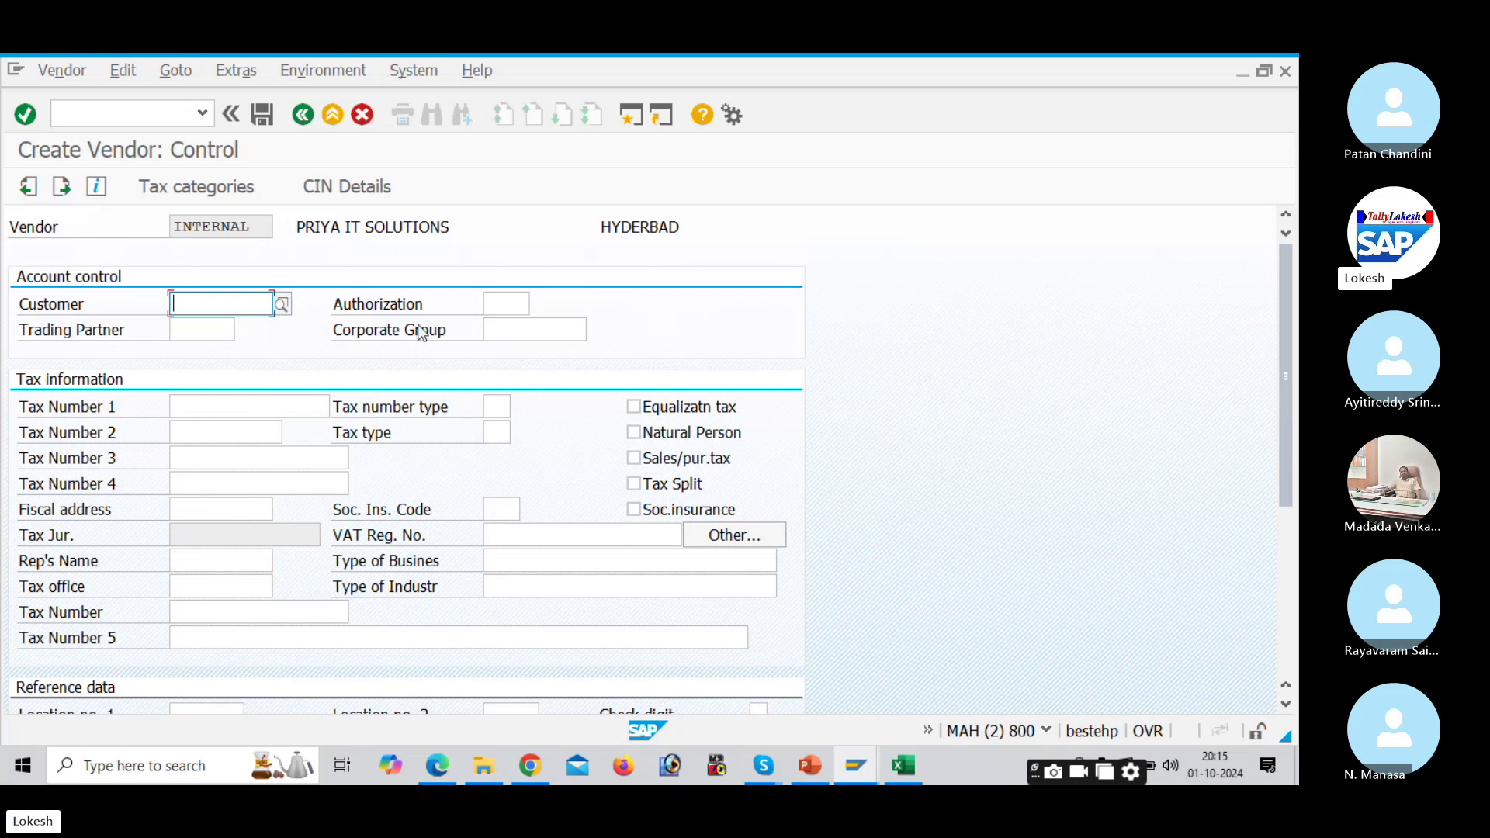
{"action": "key", "text": "Return"}
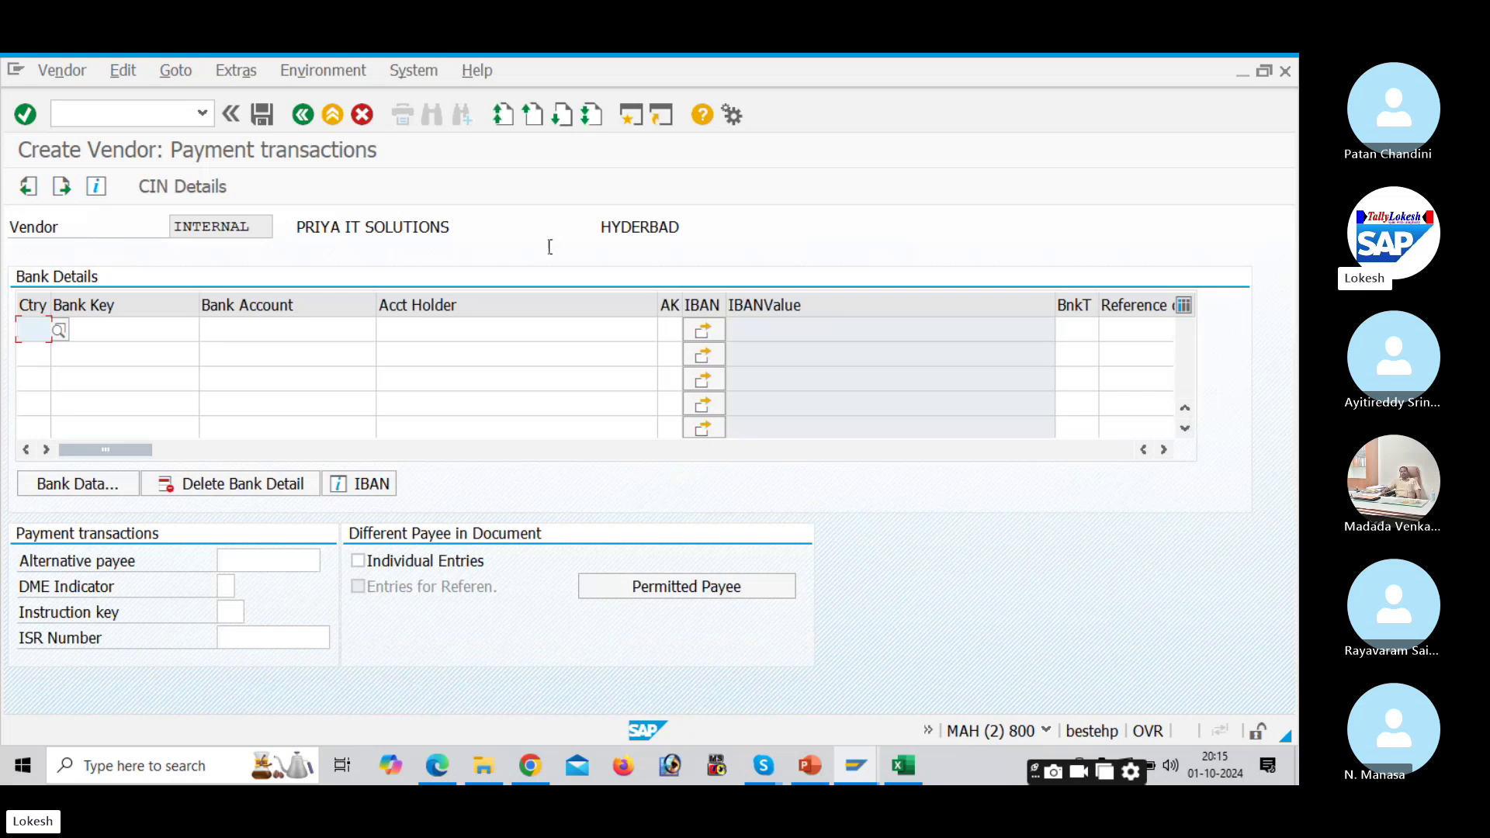
{"action": "left_click", "coordinate": [307, 331]}
{"action": "left_click", "coordinate": [487, 329]}
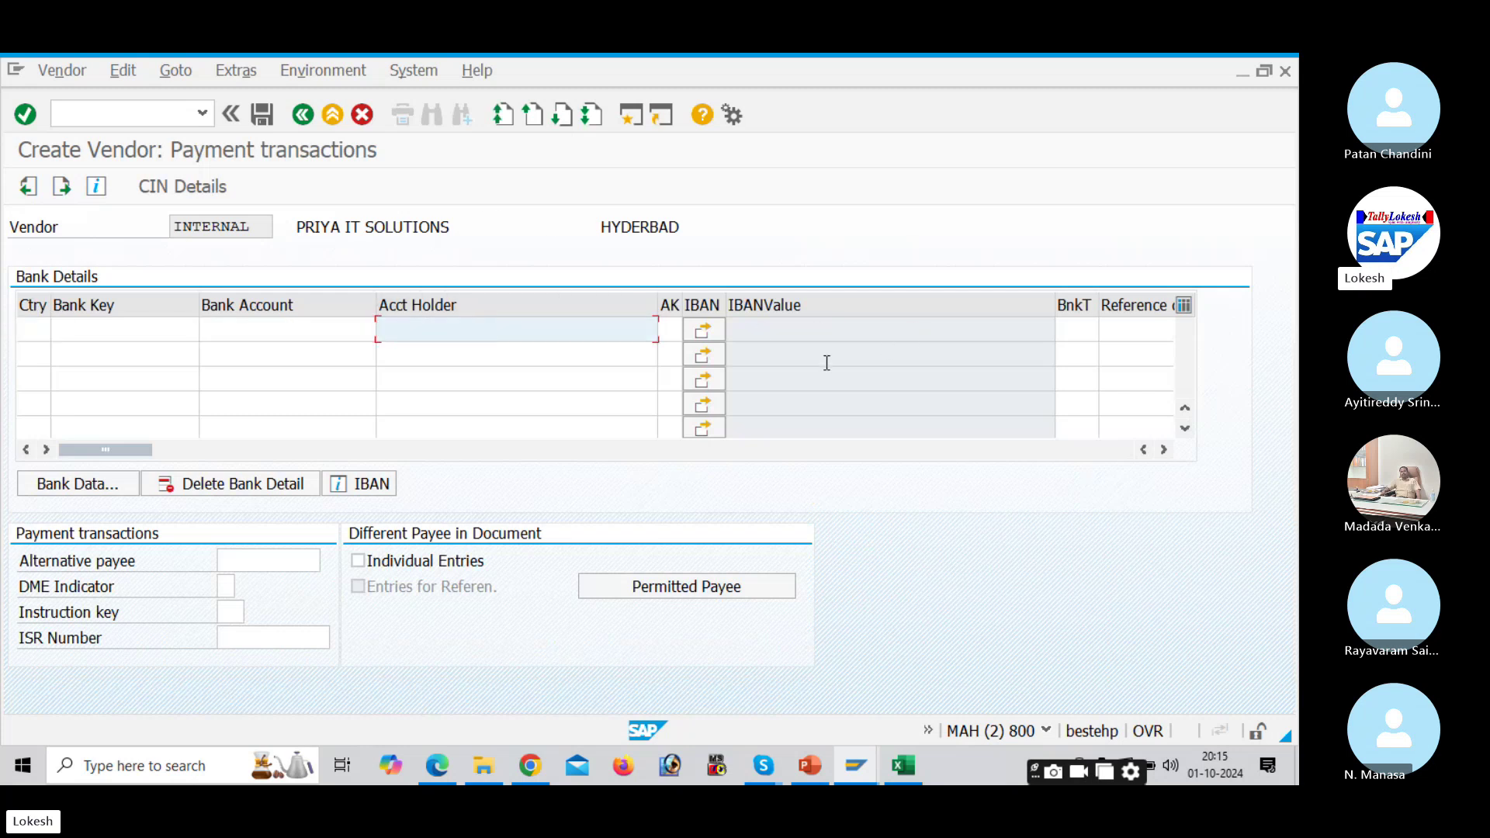
{"action": "key", "text": "Return"}
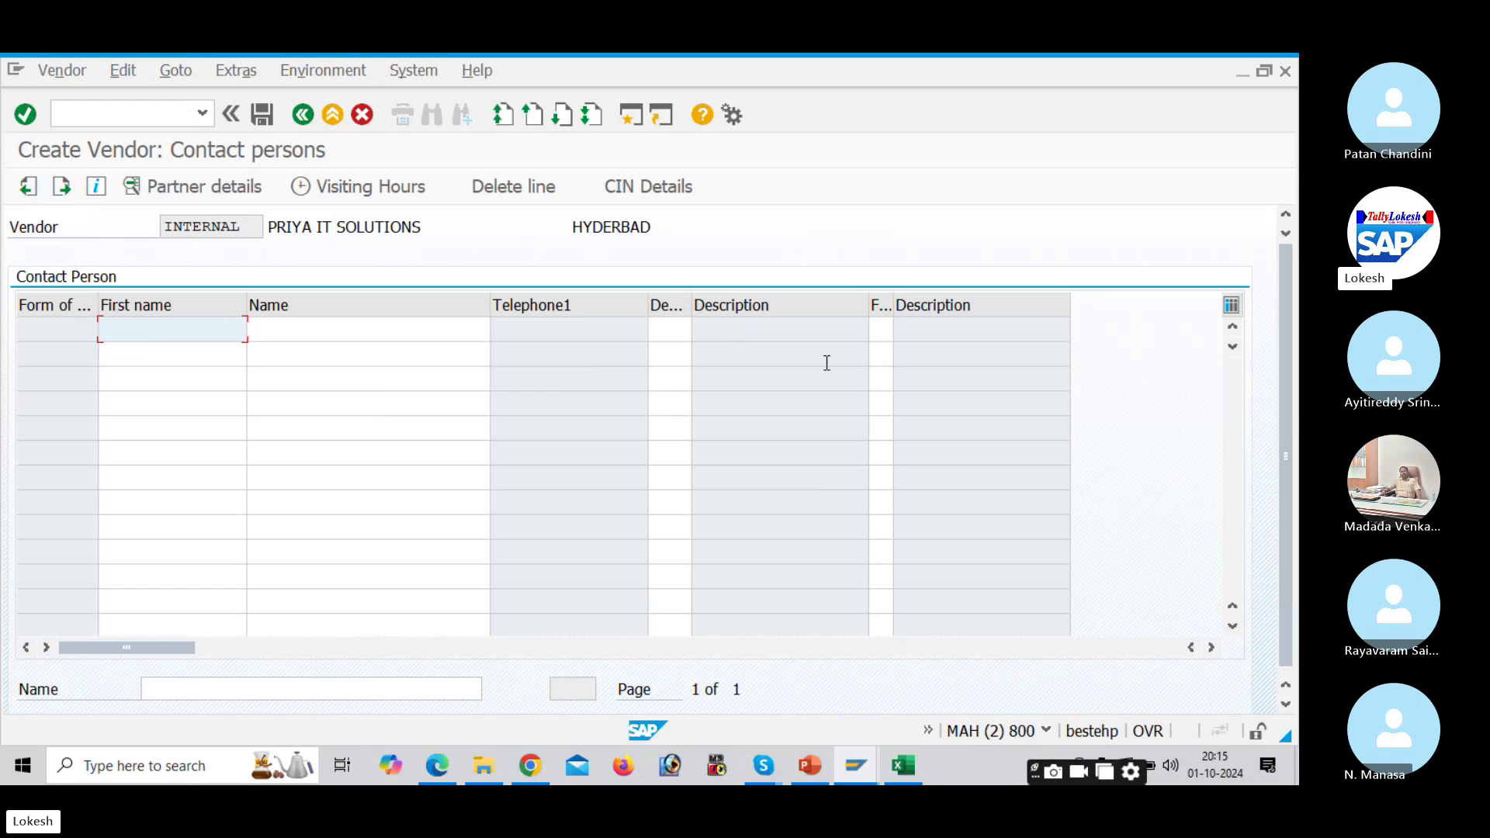
{"action": "key", "text": "Return"}
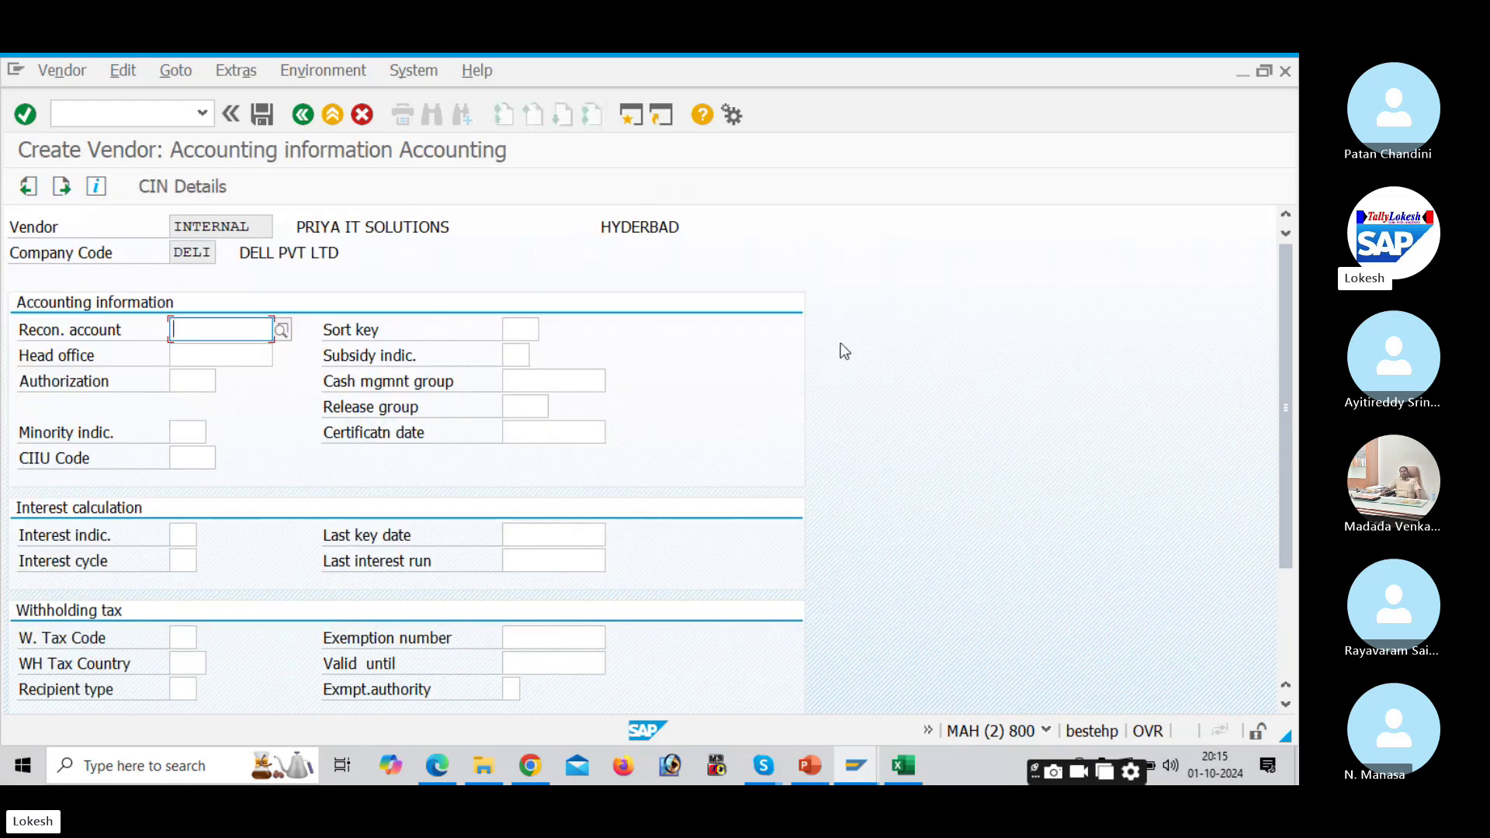
Step: Set reconciliation account 100201 and sort key 012 Vendor number
{"action": "left_click", "coordinate": [281, 329]}
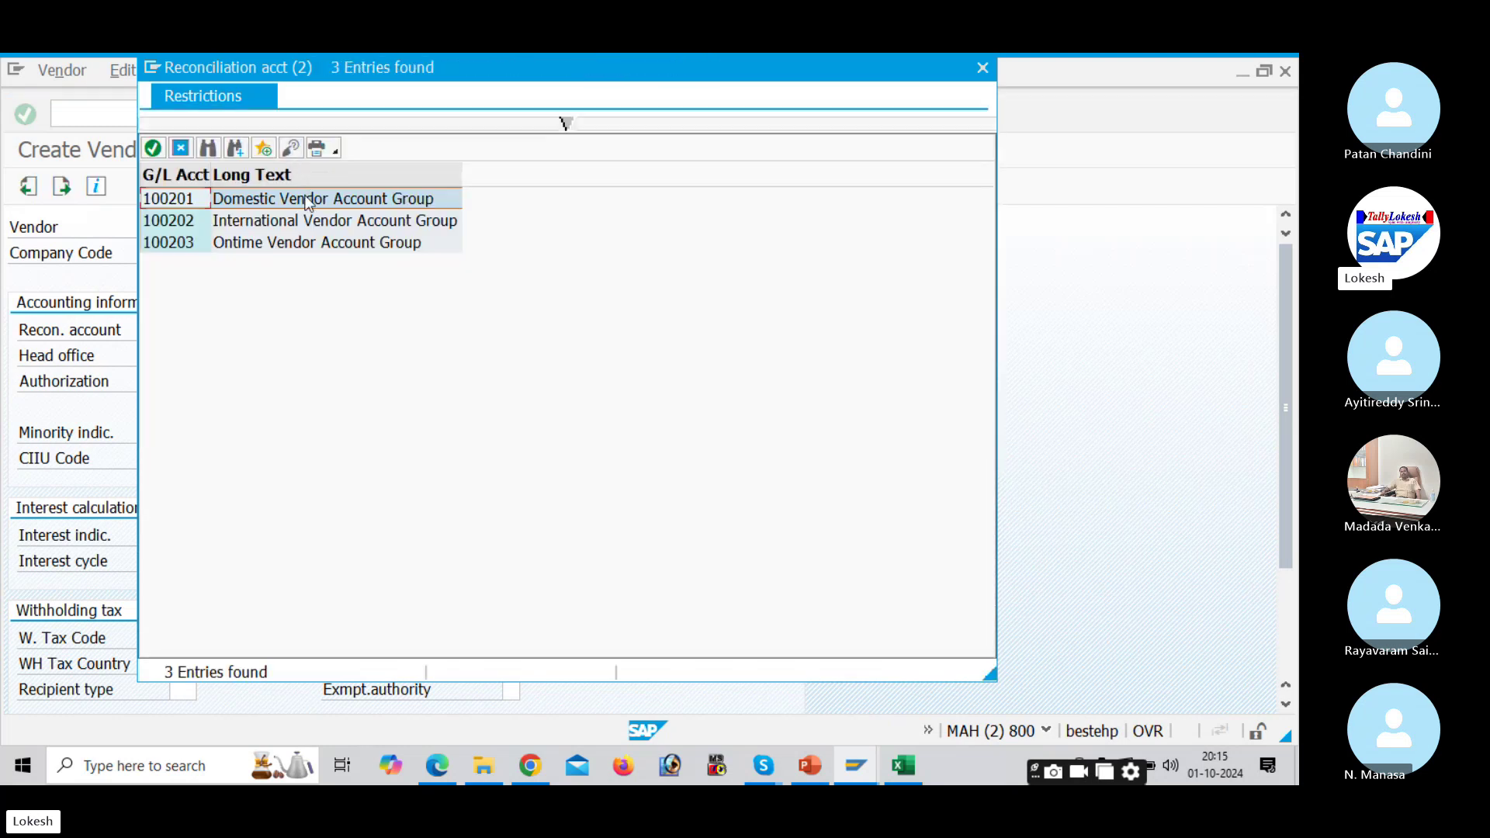
{"action": "double_click", "coordinate": [308, 201]}
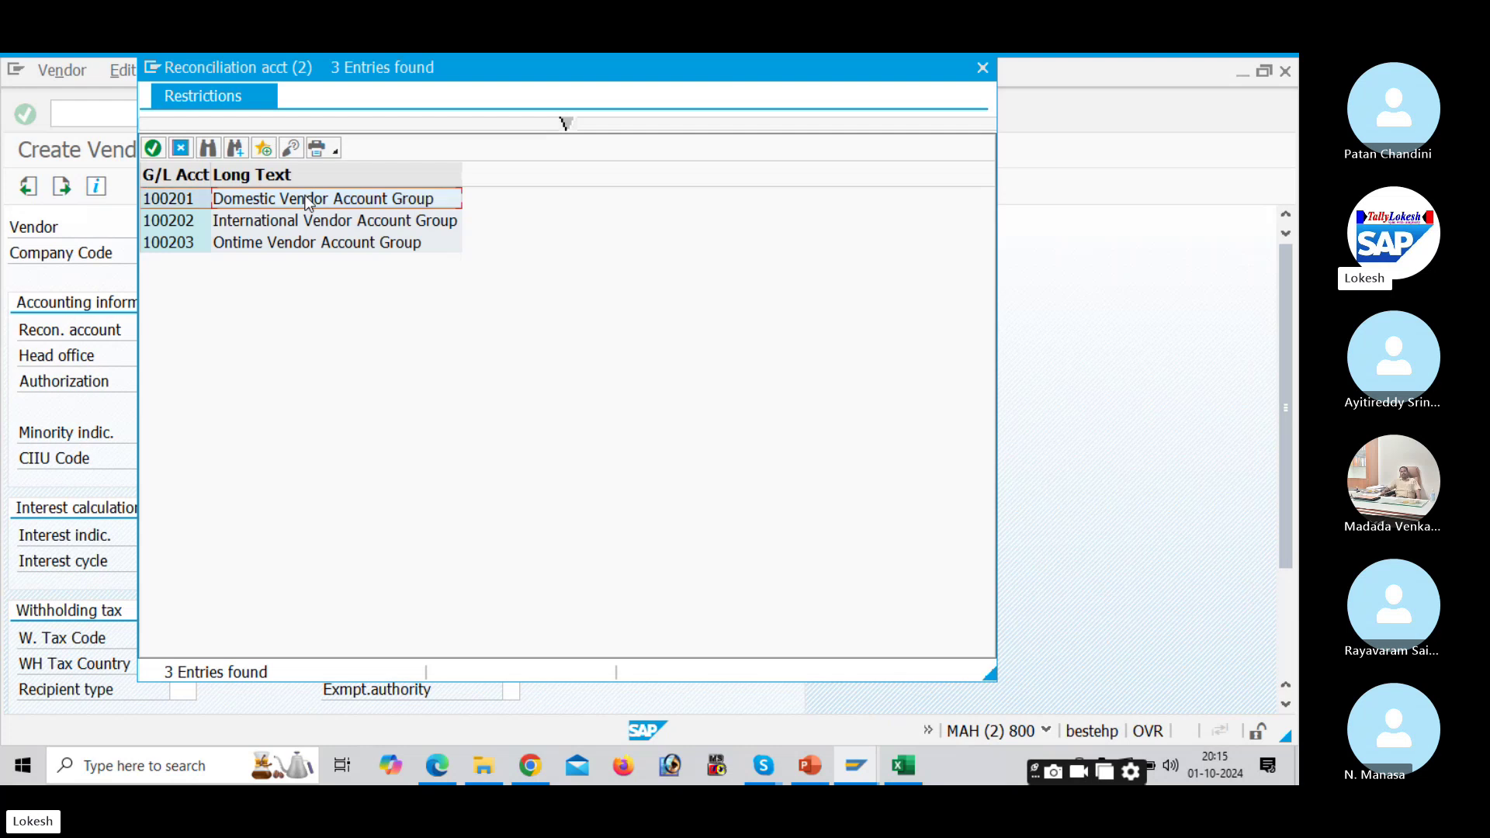
{"action": "left_click", "coordinate": [522, 329]}
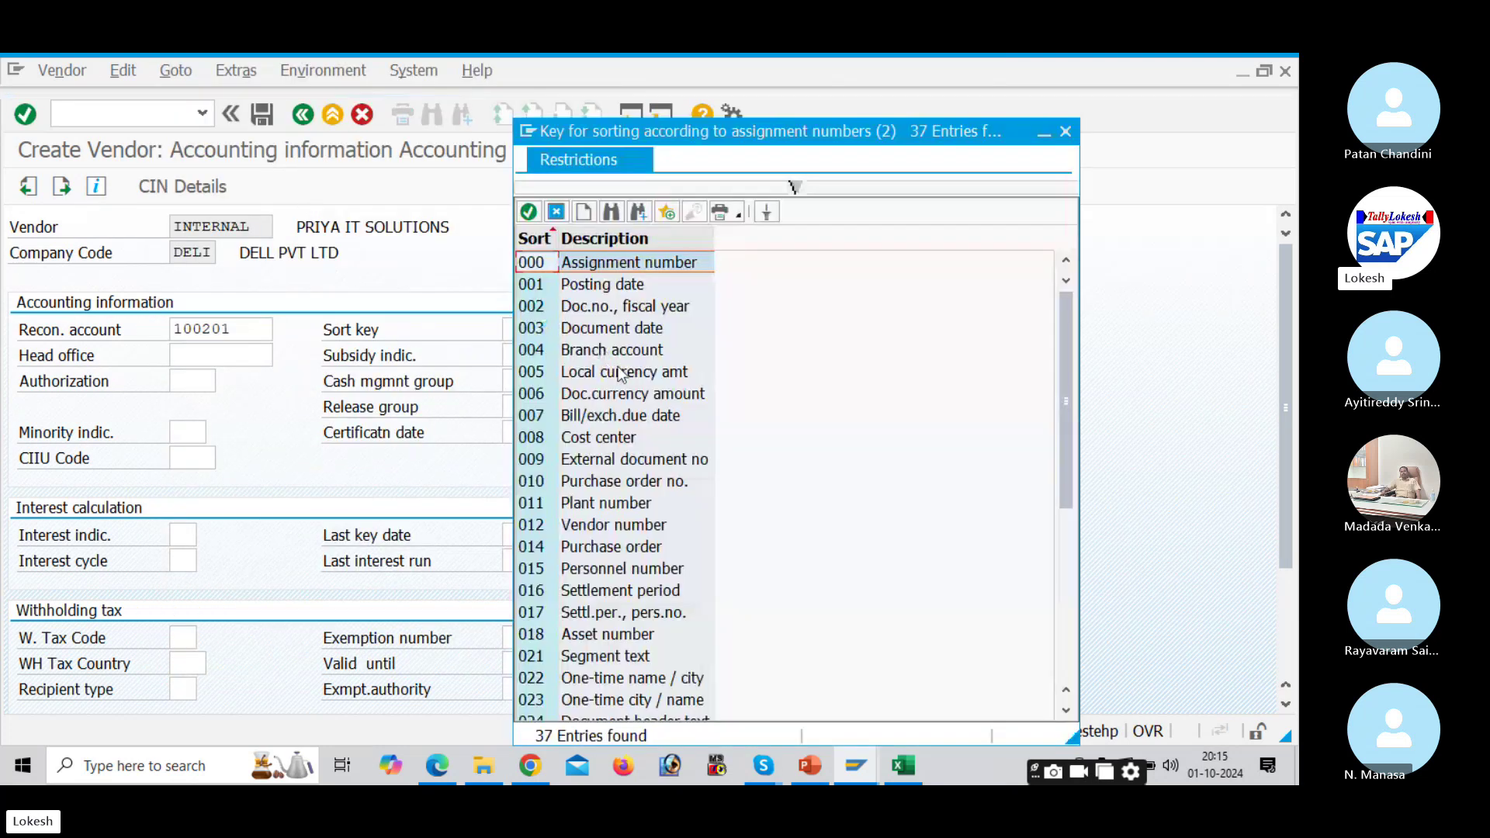
{"action": "left_click", "coordinate": [631, 526]}
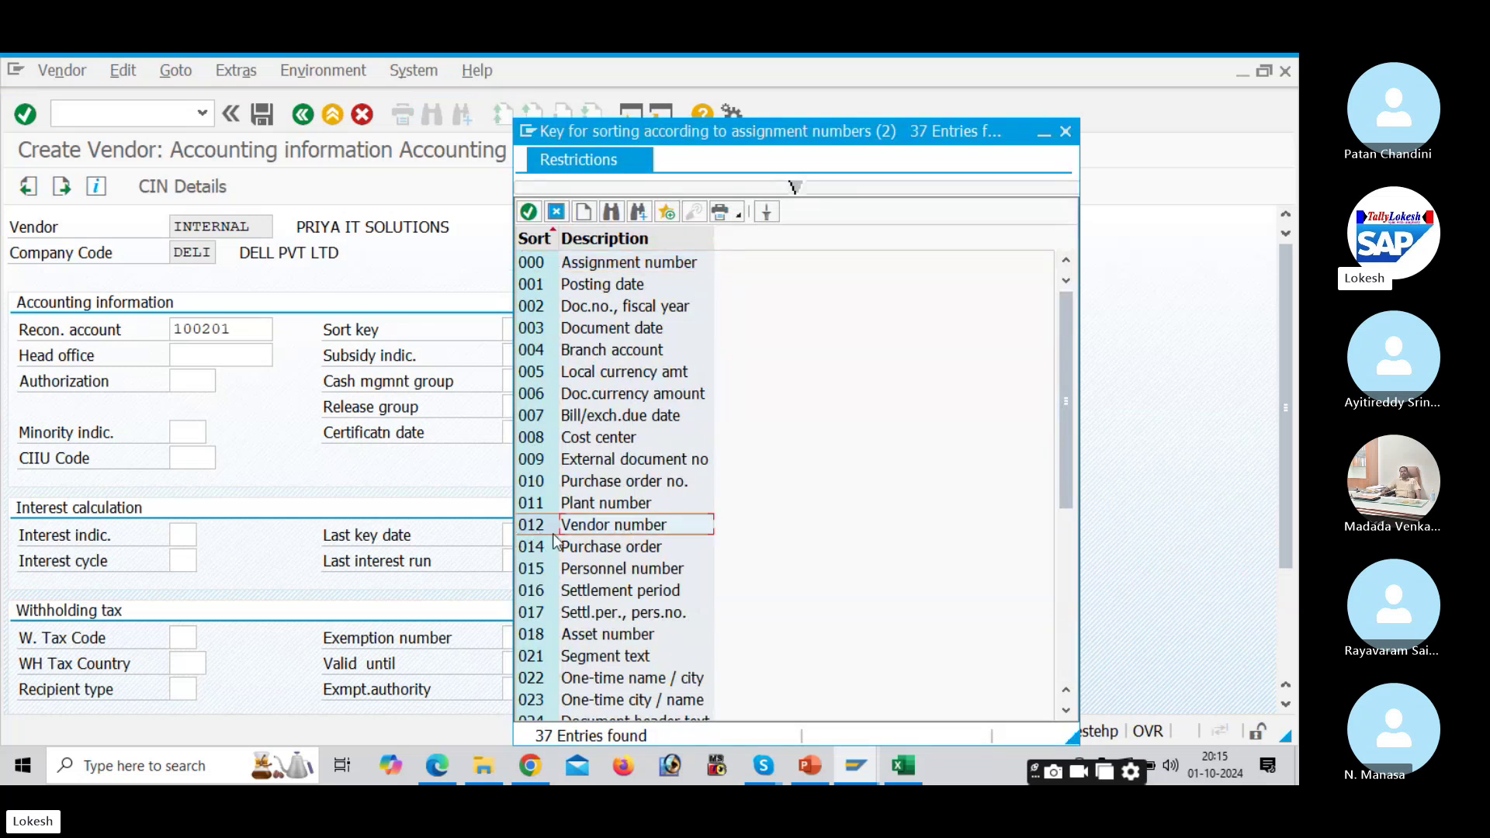
{"action": "double_click", "coordinate": [638, 529]}
Step: Set cash management group A4 Major vendors, continue, and bring up the payment terms list
{"action": "left_click", "coordinate": [533, 373]}
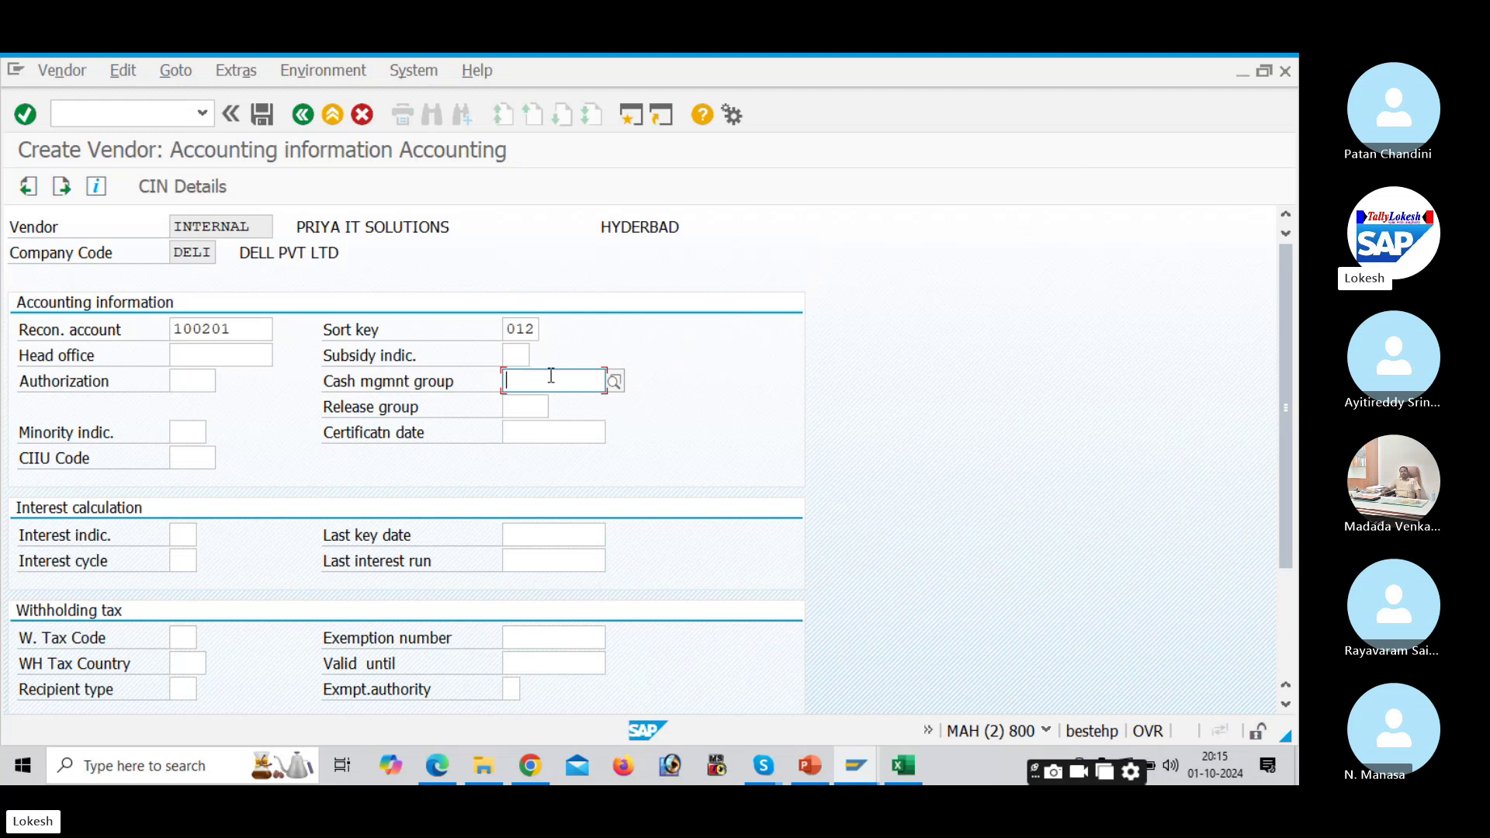
{"action": "left_click", "coordinate": [614, 382]}
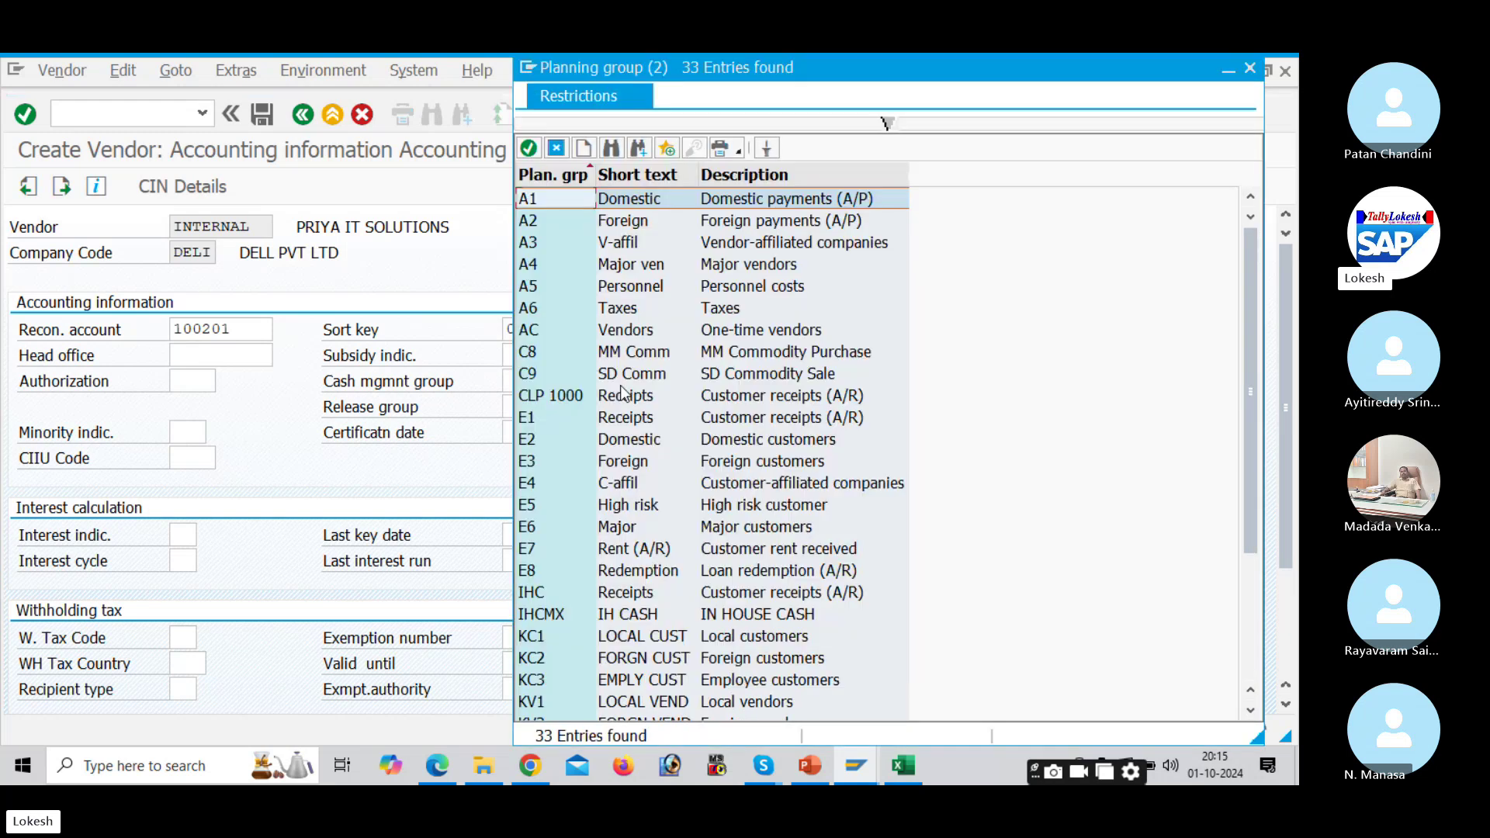
{"action": "left_click", "coordinate": [608, 267]}
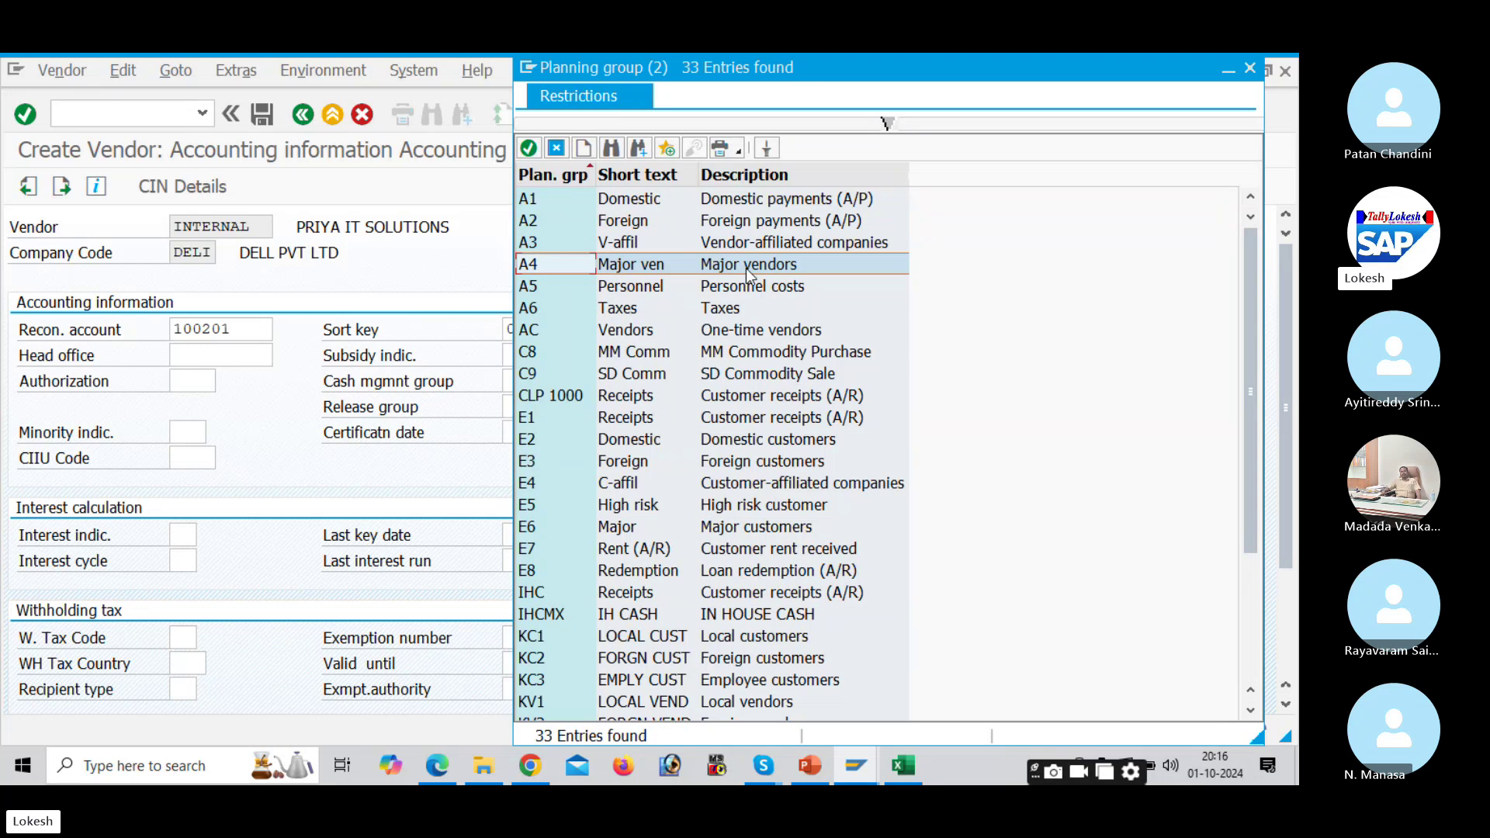
{"action": "double_click", "coordinate": [749, 266]}
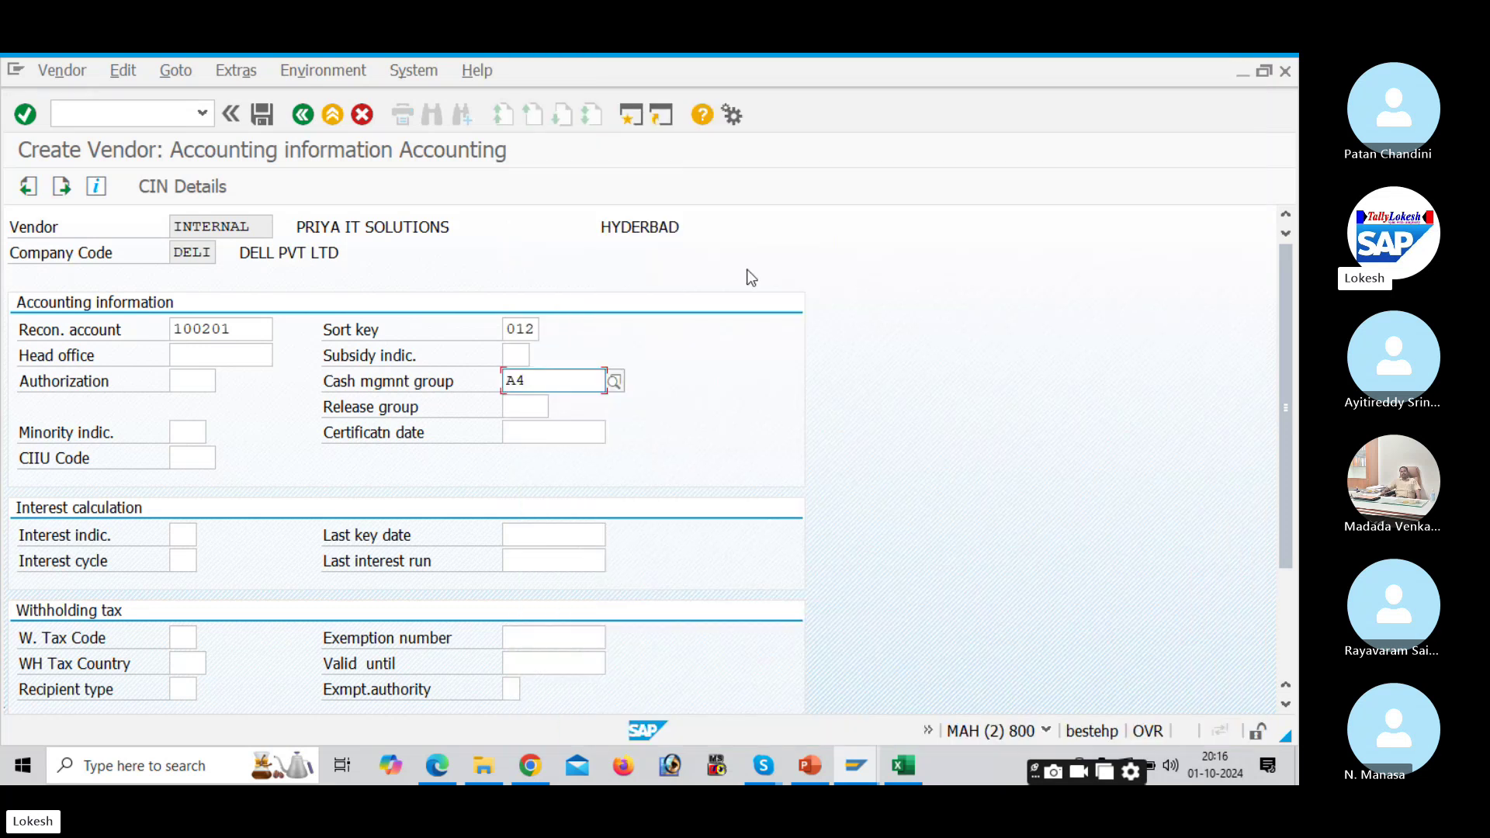
{"action": "key", "text": "Return"}
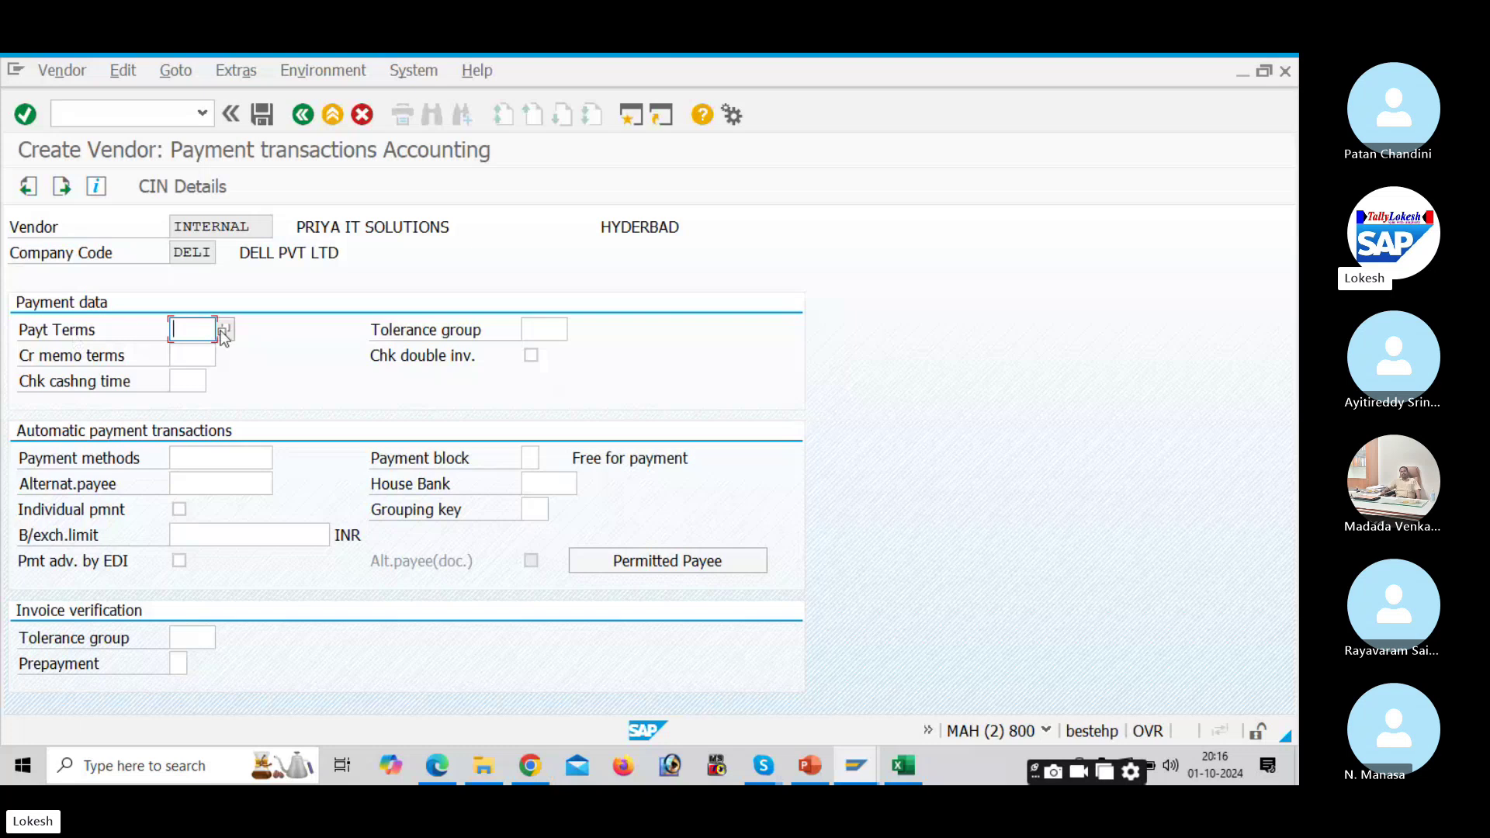
{"action": "left_click", "coordinate": [223, 330]}
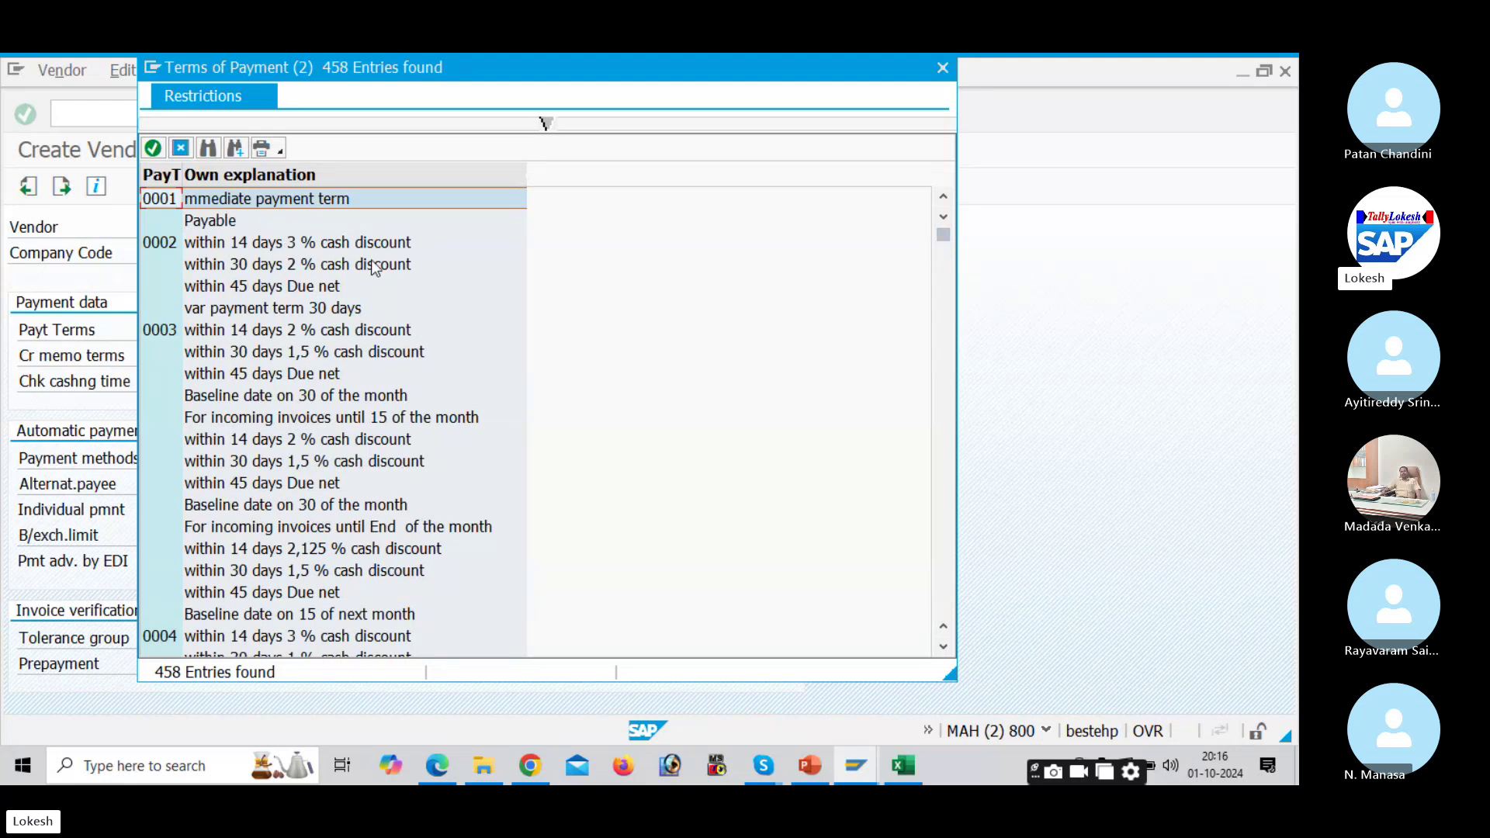
Step: Choose payment terms 0001 (immediate payment), save the vendor in DELI, and continue to its address
{"action": "double_click", "coordinate": [239, 203]}
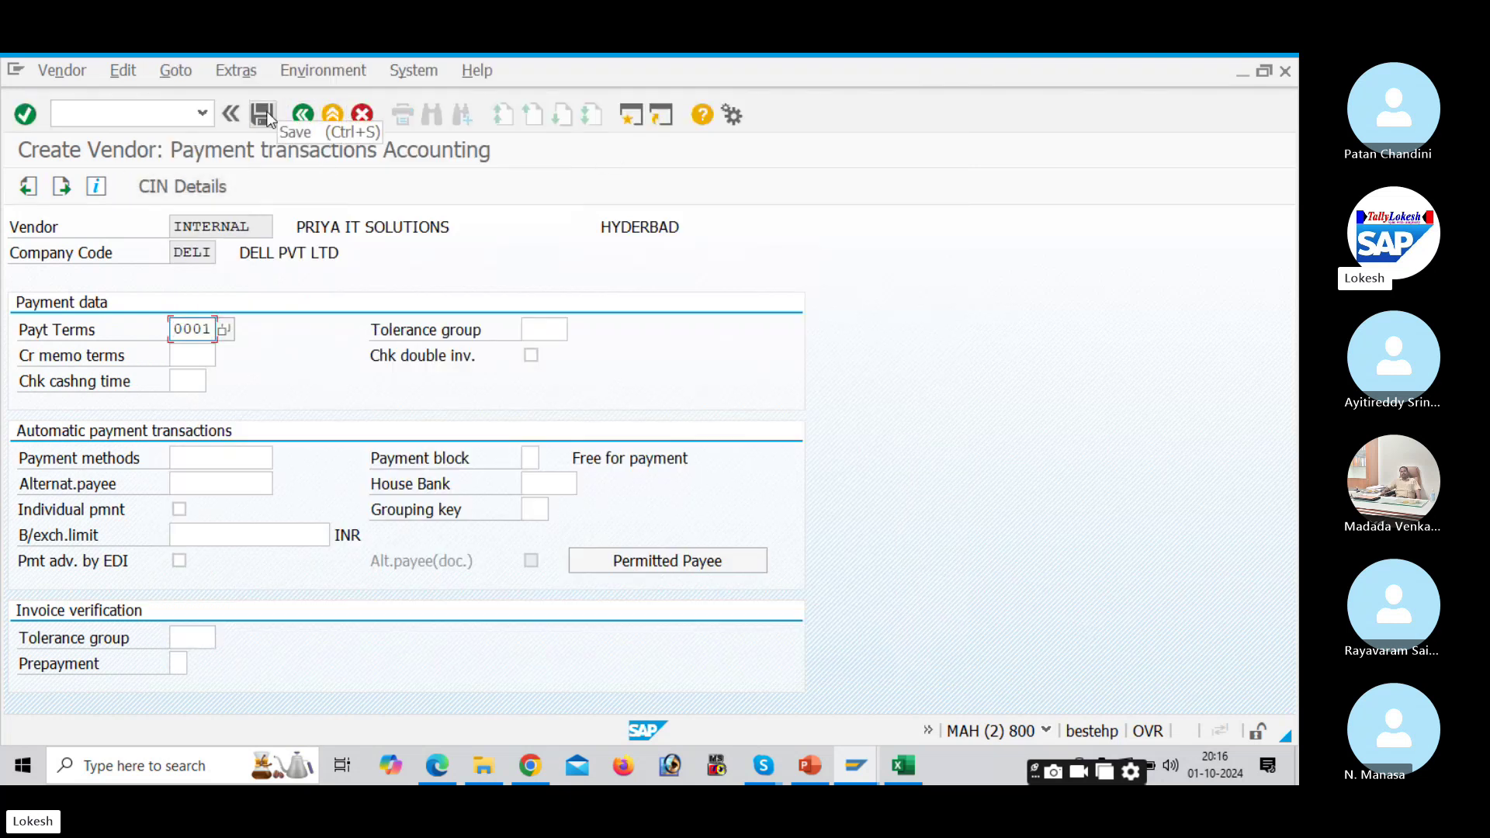
{"action": "left_click", "coordinate": [264, 115]}
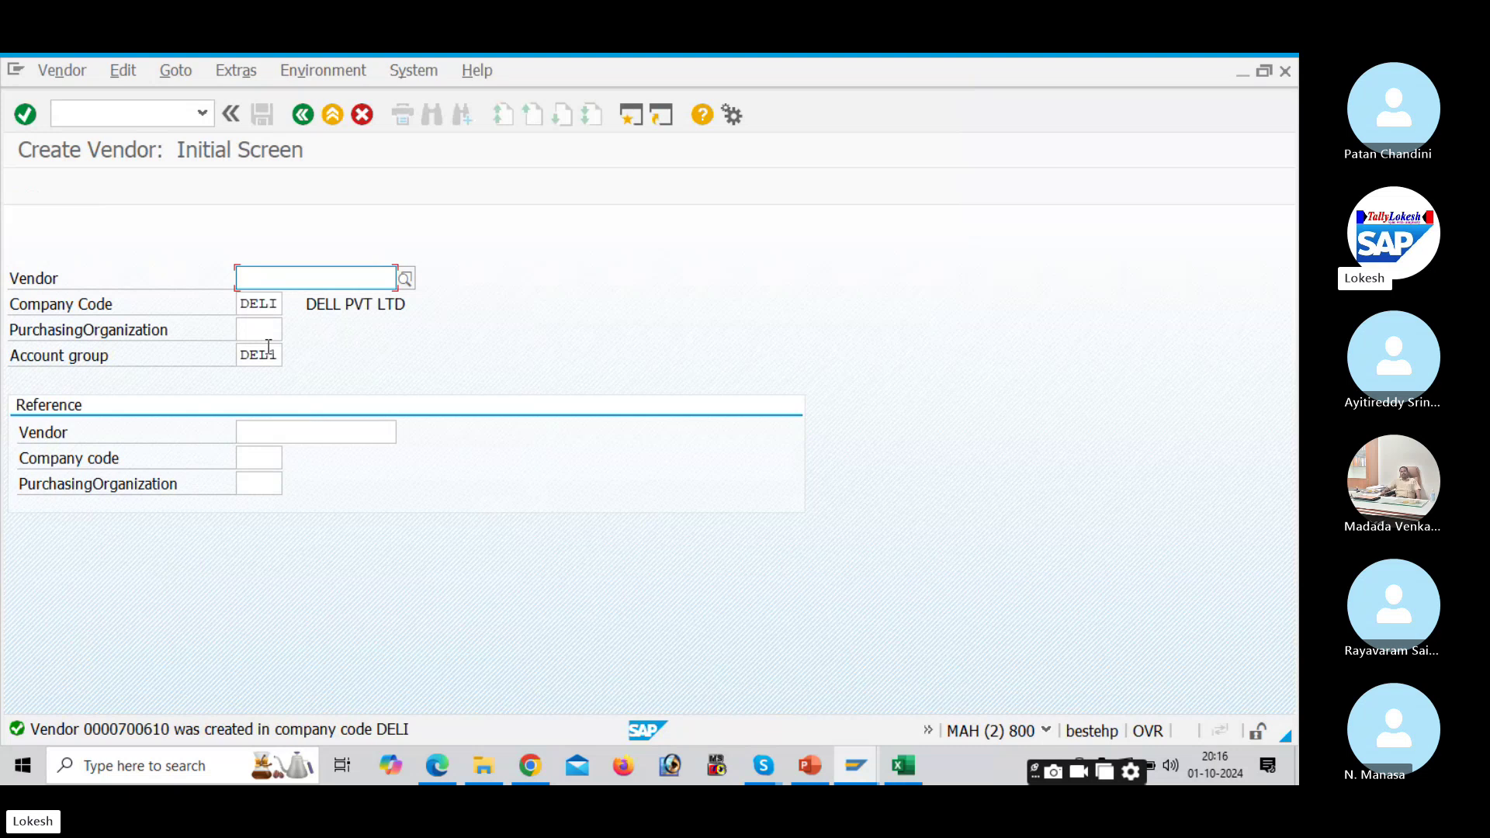
{"action": "key", "text": "Return"}
Step: Set the title to Mr. and the vendor name to RAJA MERCHANTS
{"action": "left_click", "coordinate": [517, 331]}
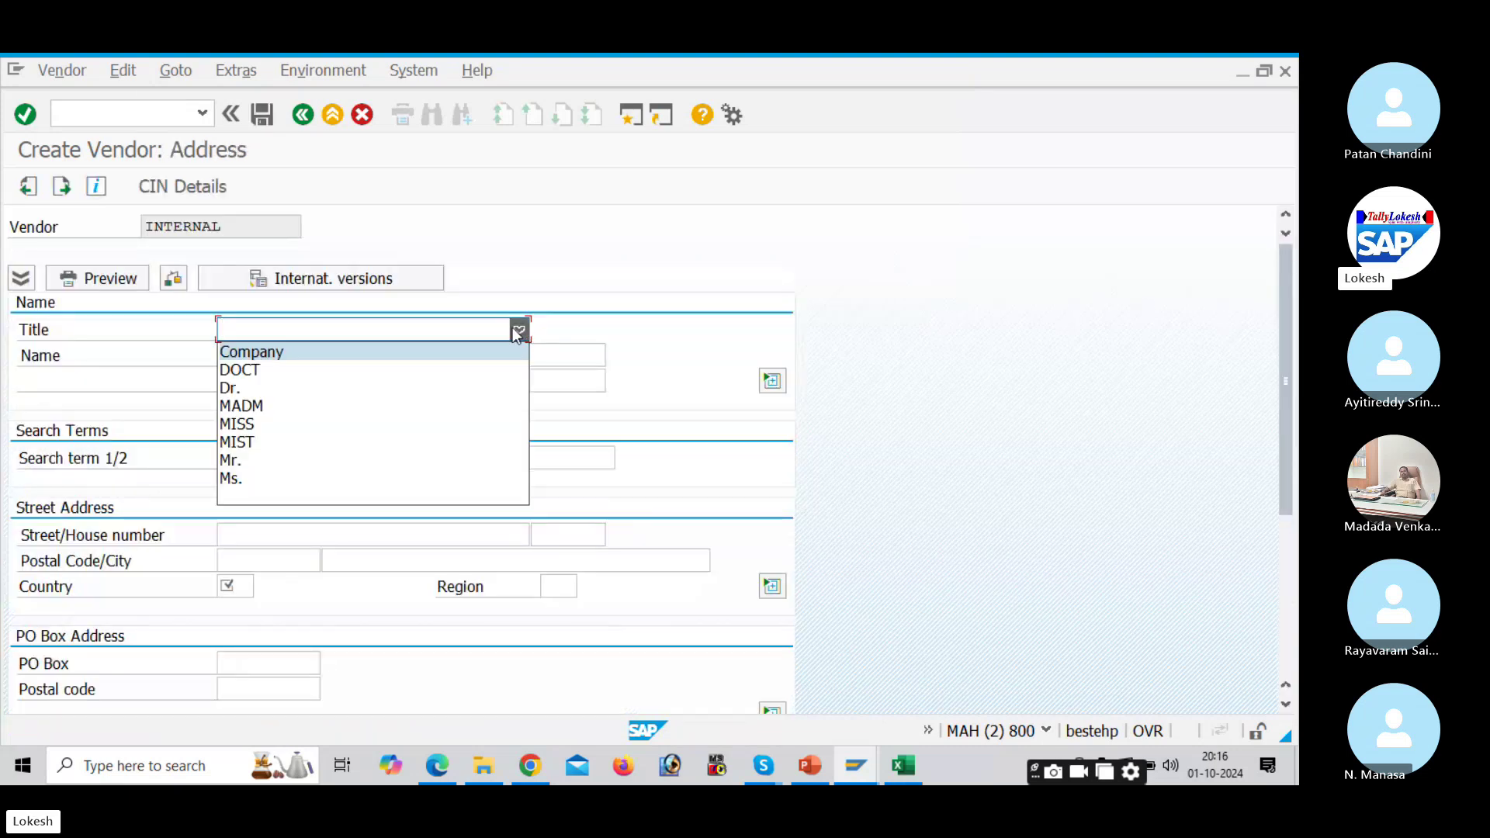
{"action": "left_click", "coordinate": [409, 464]}
{"action": "left_click", "coordinate": [291, 362]}
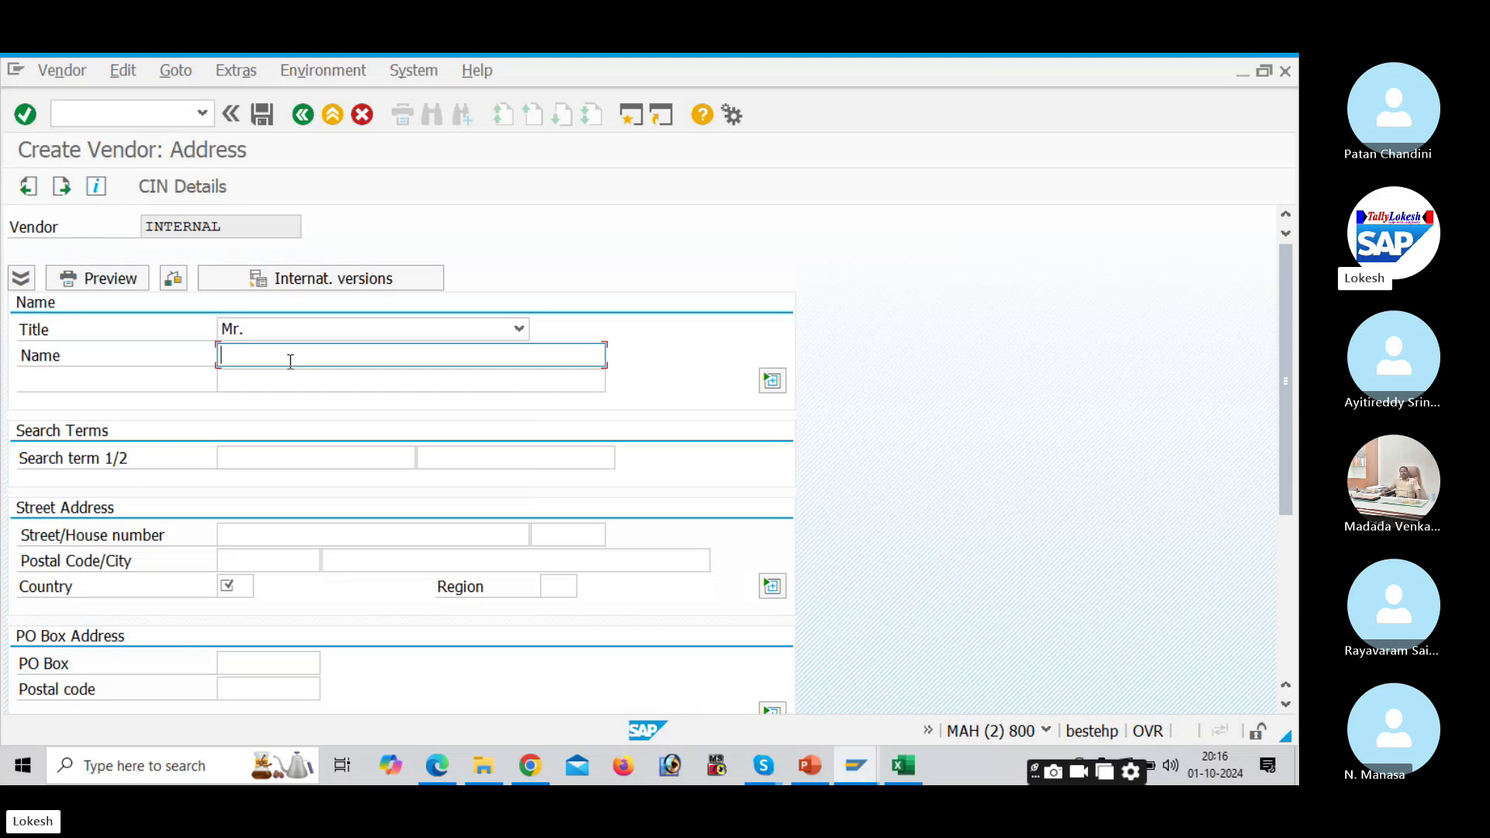
{"action": "type", "text": "RAJ"}
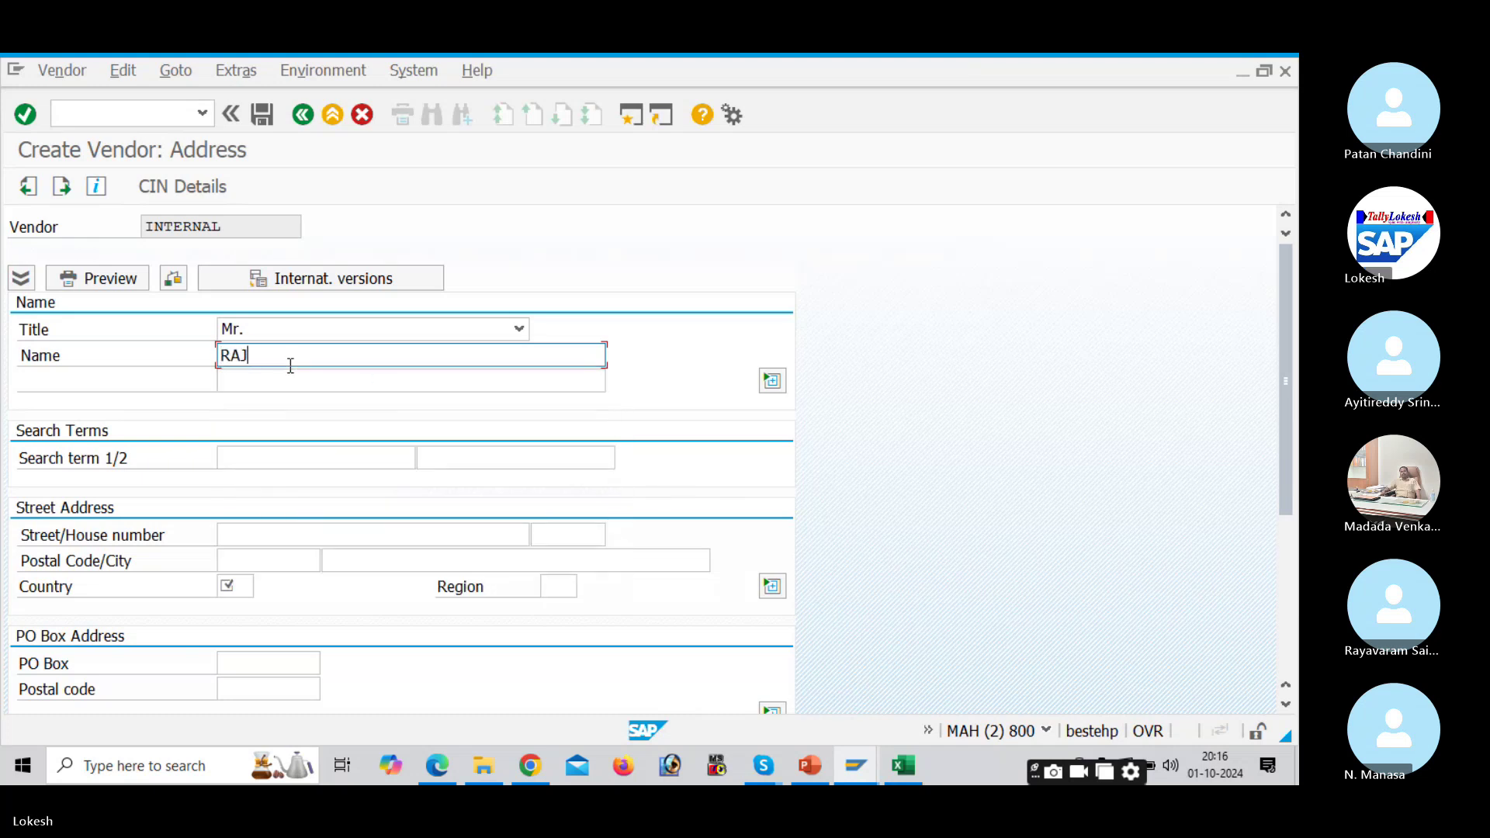
{"action": "type", "text": " MER"}
{"action": "key", "text": "BackSpace"}
{"action": "key", "text": "BackSpace"}
{"action": "type", "text": "A MERCHAN"}
{"action": "key", "text": "BackSpace"}
{"action": "key", "text": "BackSpace"}
{"action": "key", "text": "BackSpace"}
{"action": "type", "text": "HANTS"}
{"action": "left_click", "coordinate": [328, 534]}
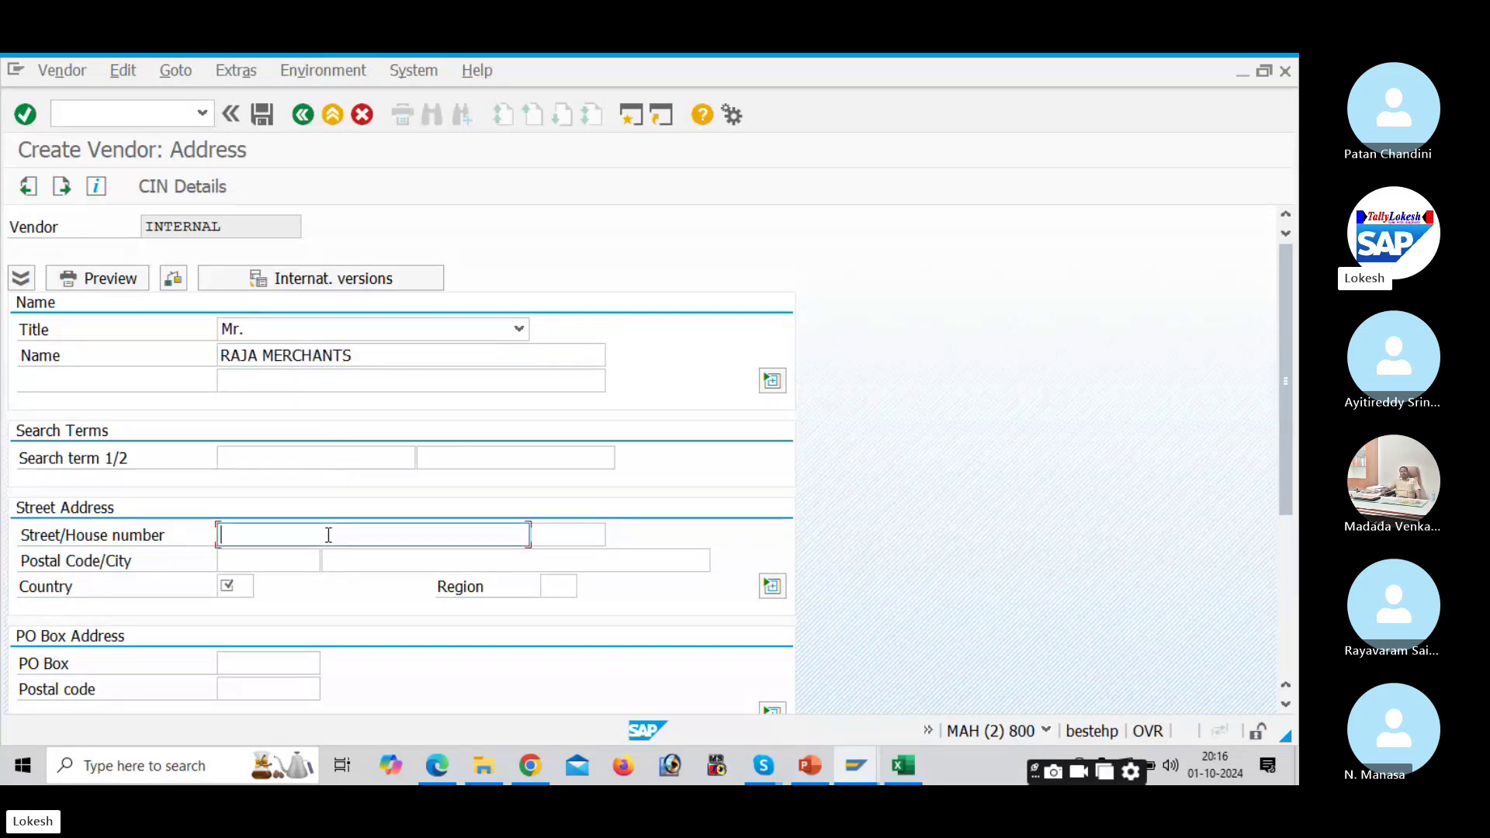
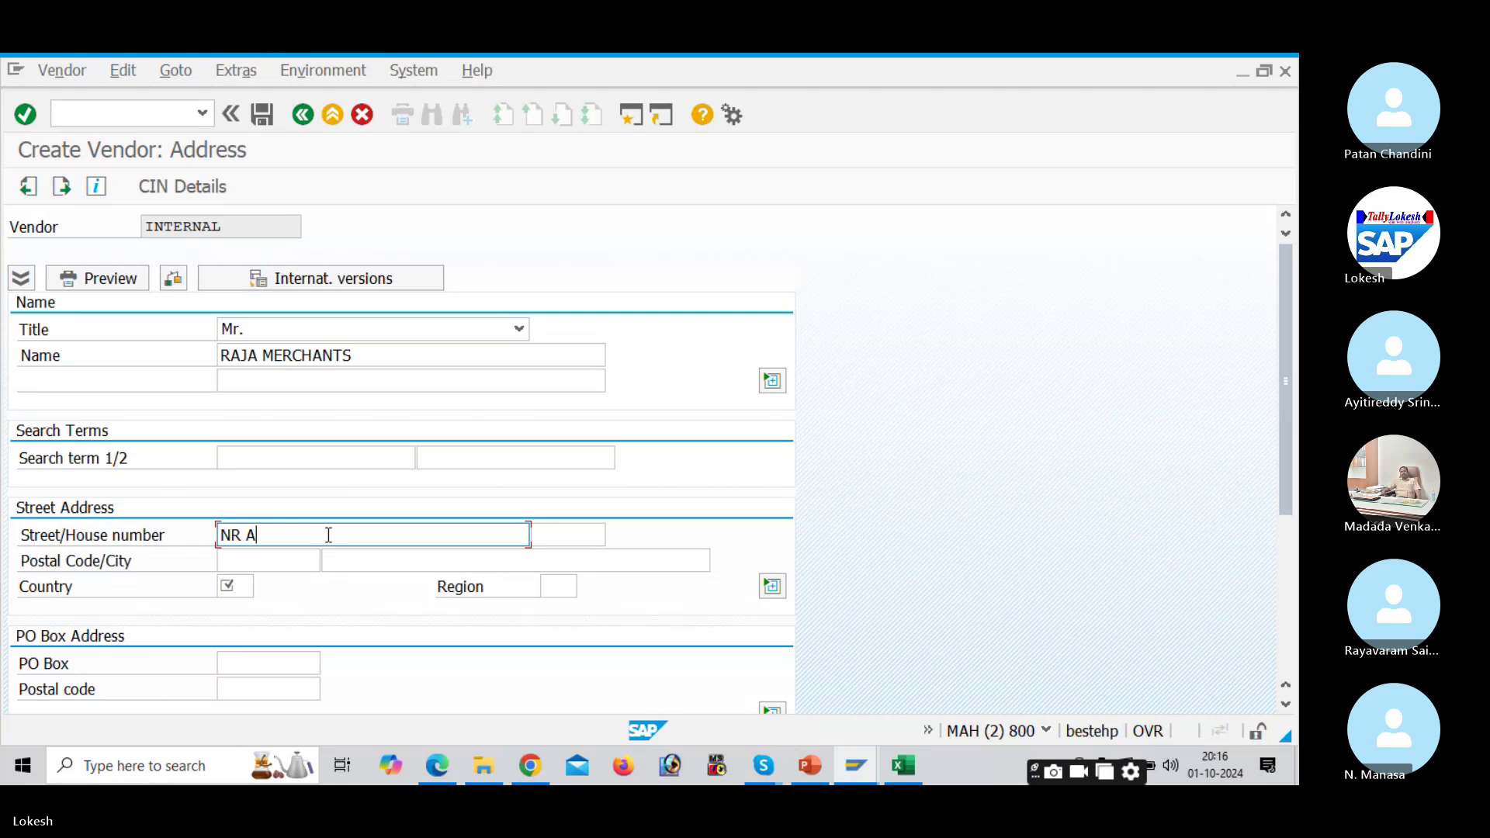
{"action": "key", "text": "Tab"}
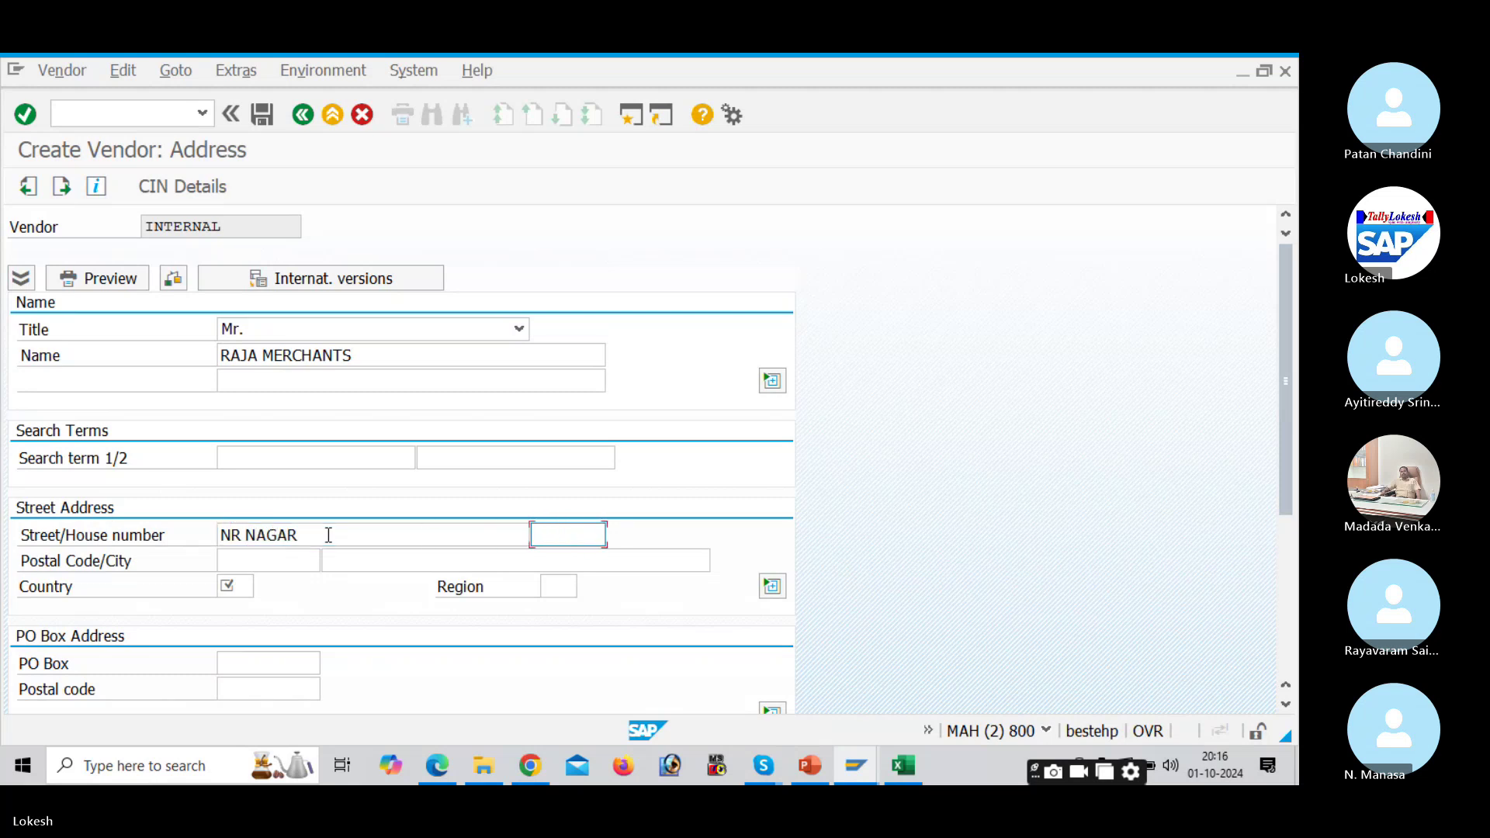
{"action": "type", "text": "741"}
{"action": "key", "text": "Tab"}
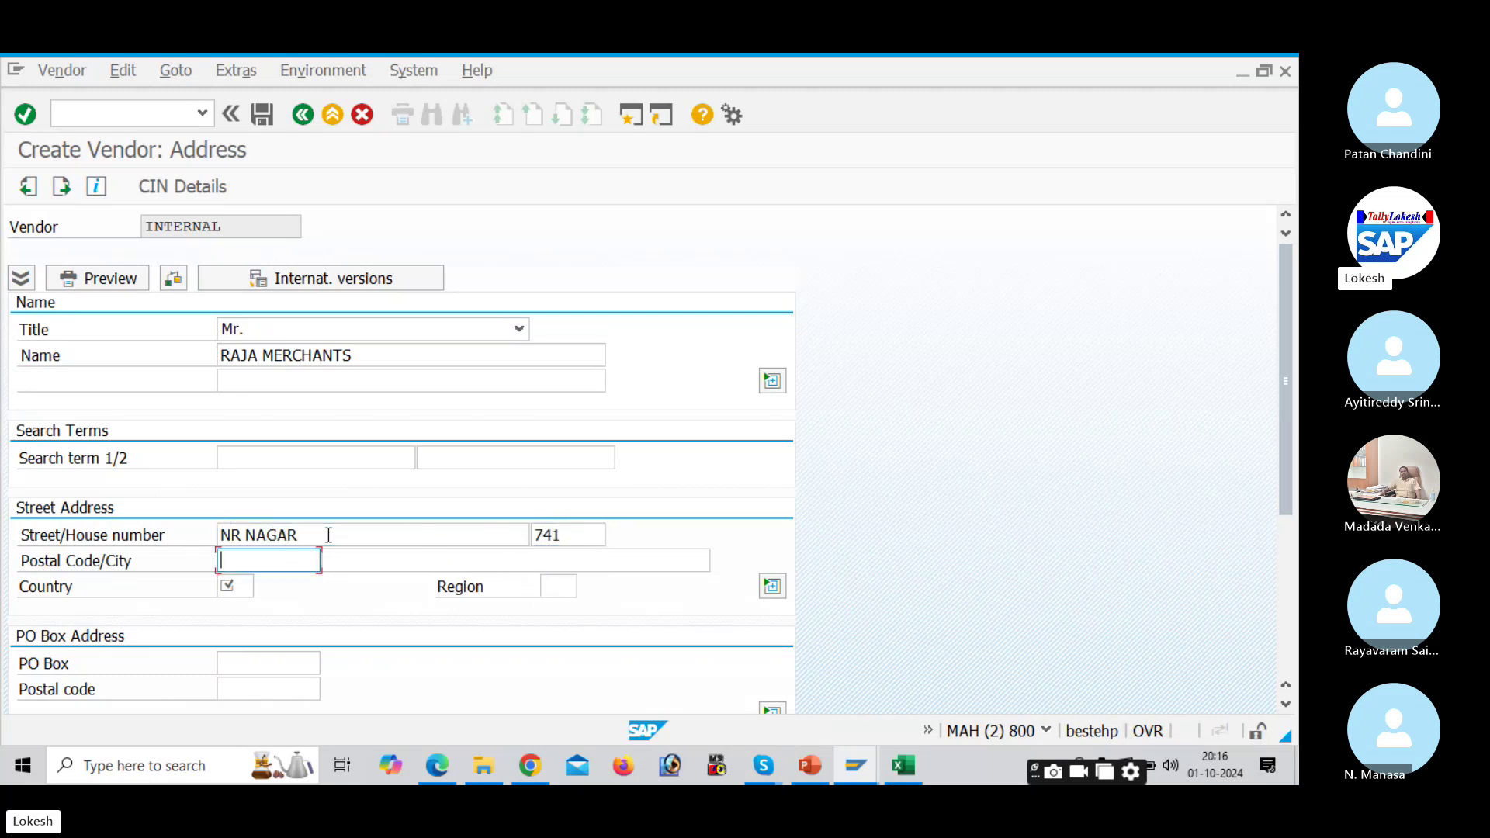
{"action": "type", "text": "516002"}
{"action": "key", "text": "Tab"}
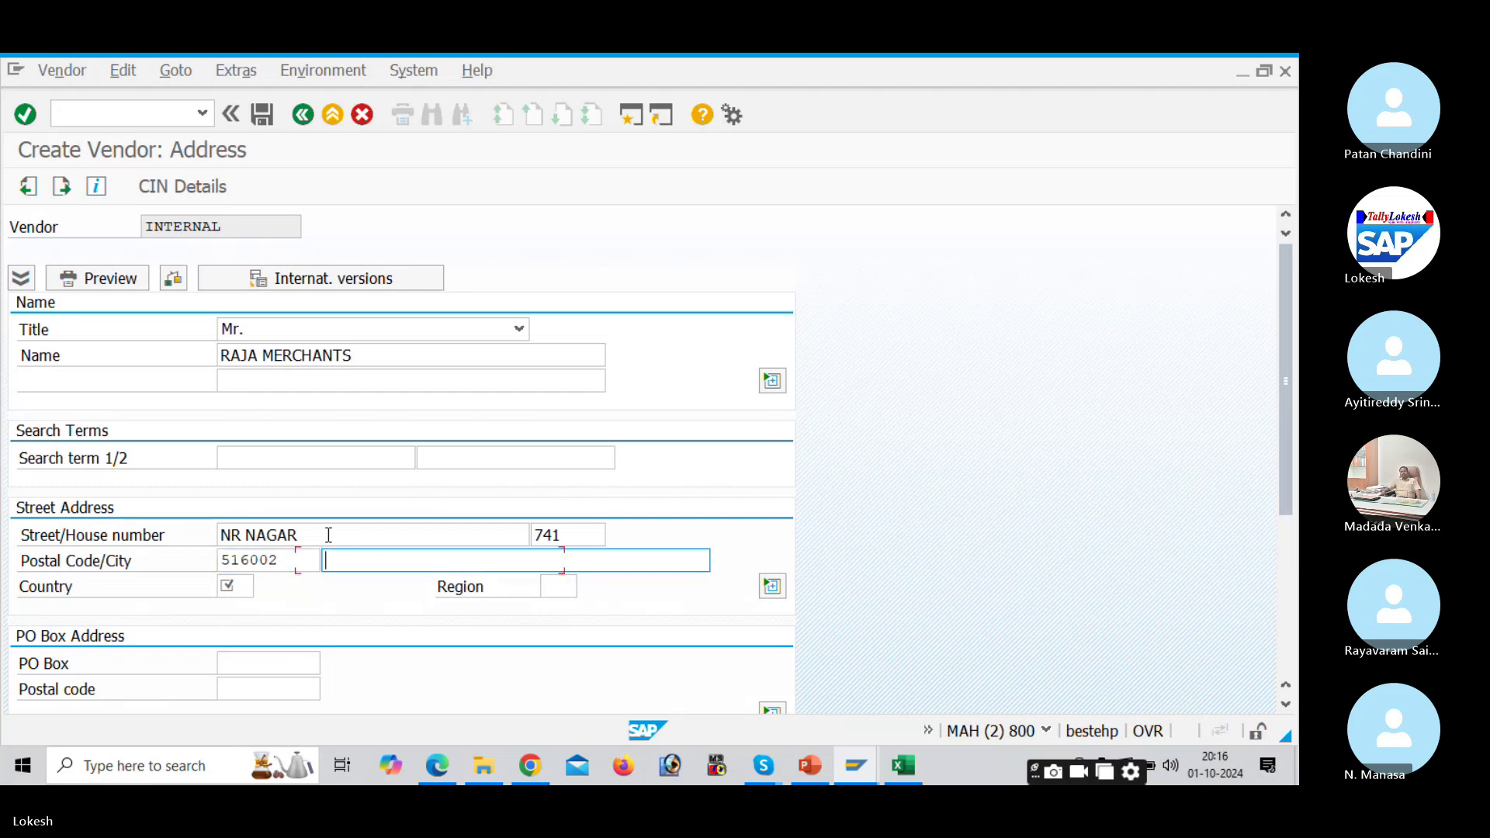
{"action": "key", "text": "Down"}
{"action": "key", "text": "Down"}
{"action": "key", "text": "Tab"}
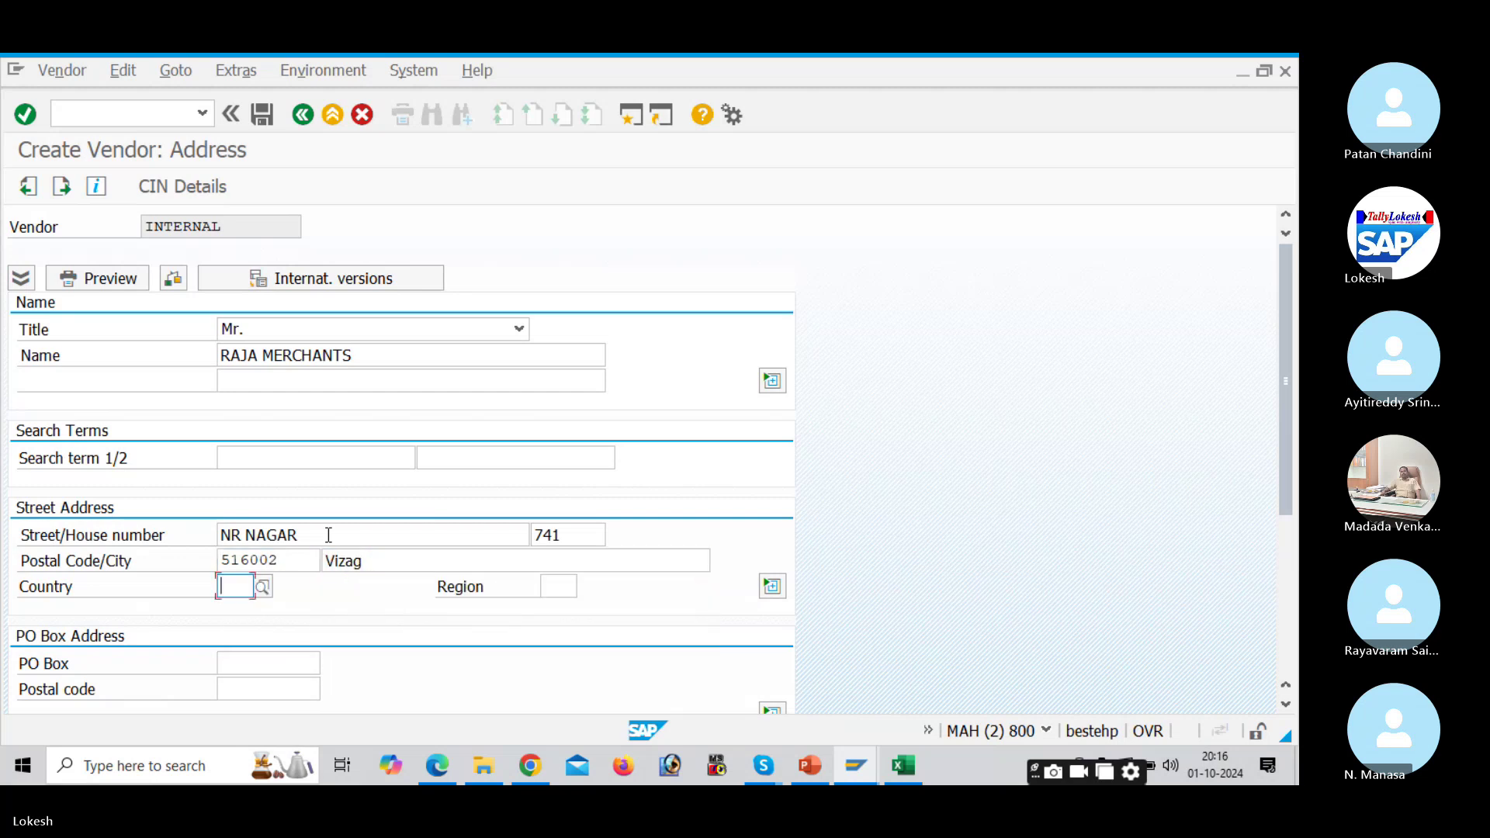
{"action": "type", "text": "IN"}
{"action": "key", "text": "Tab"}
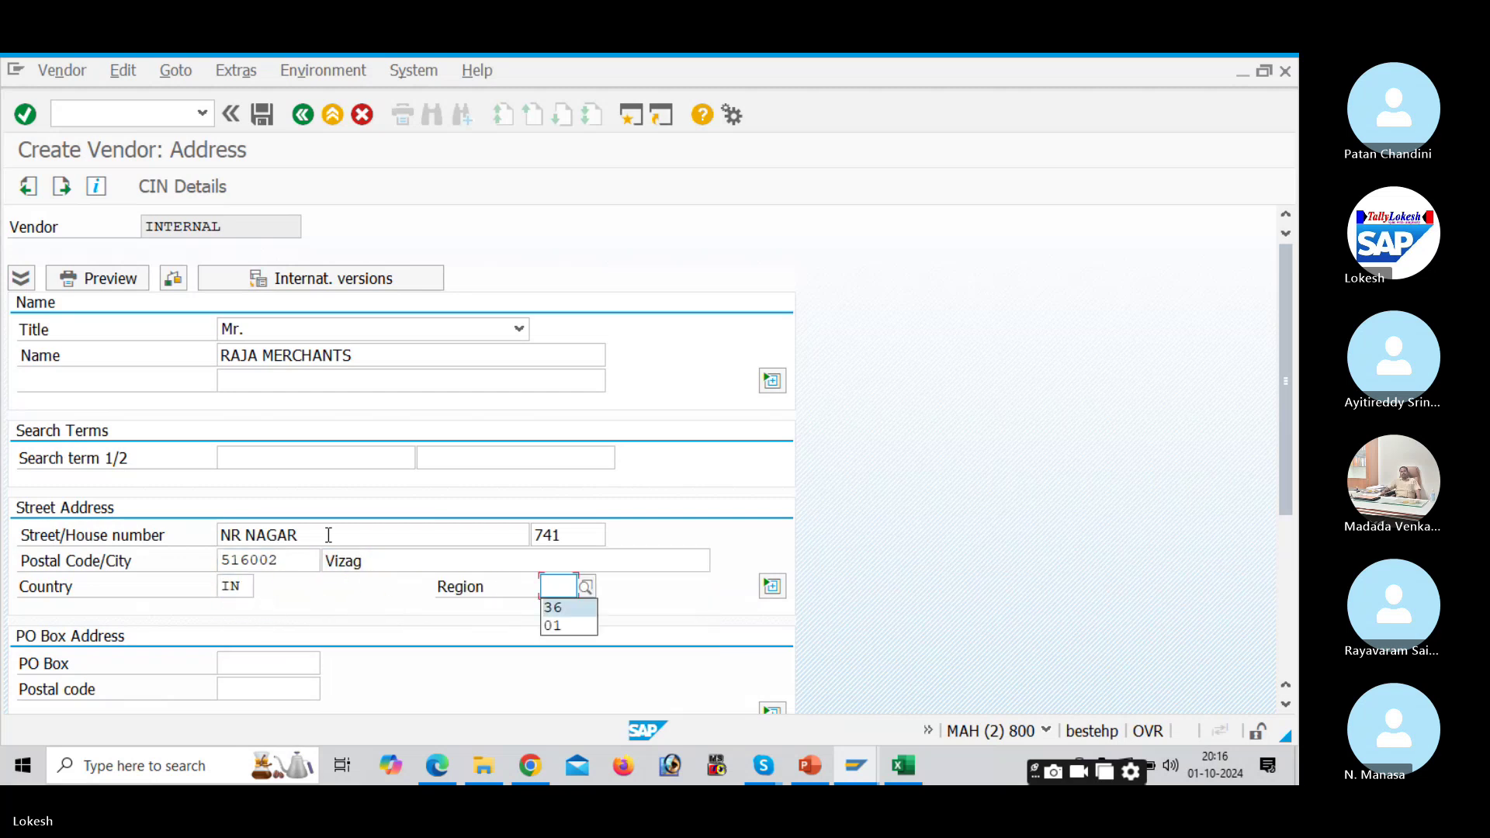
{"action": "type", "text": "01"}
{"action": "key", "text": "Tab"}
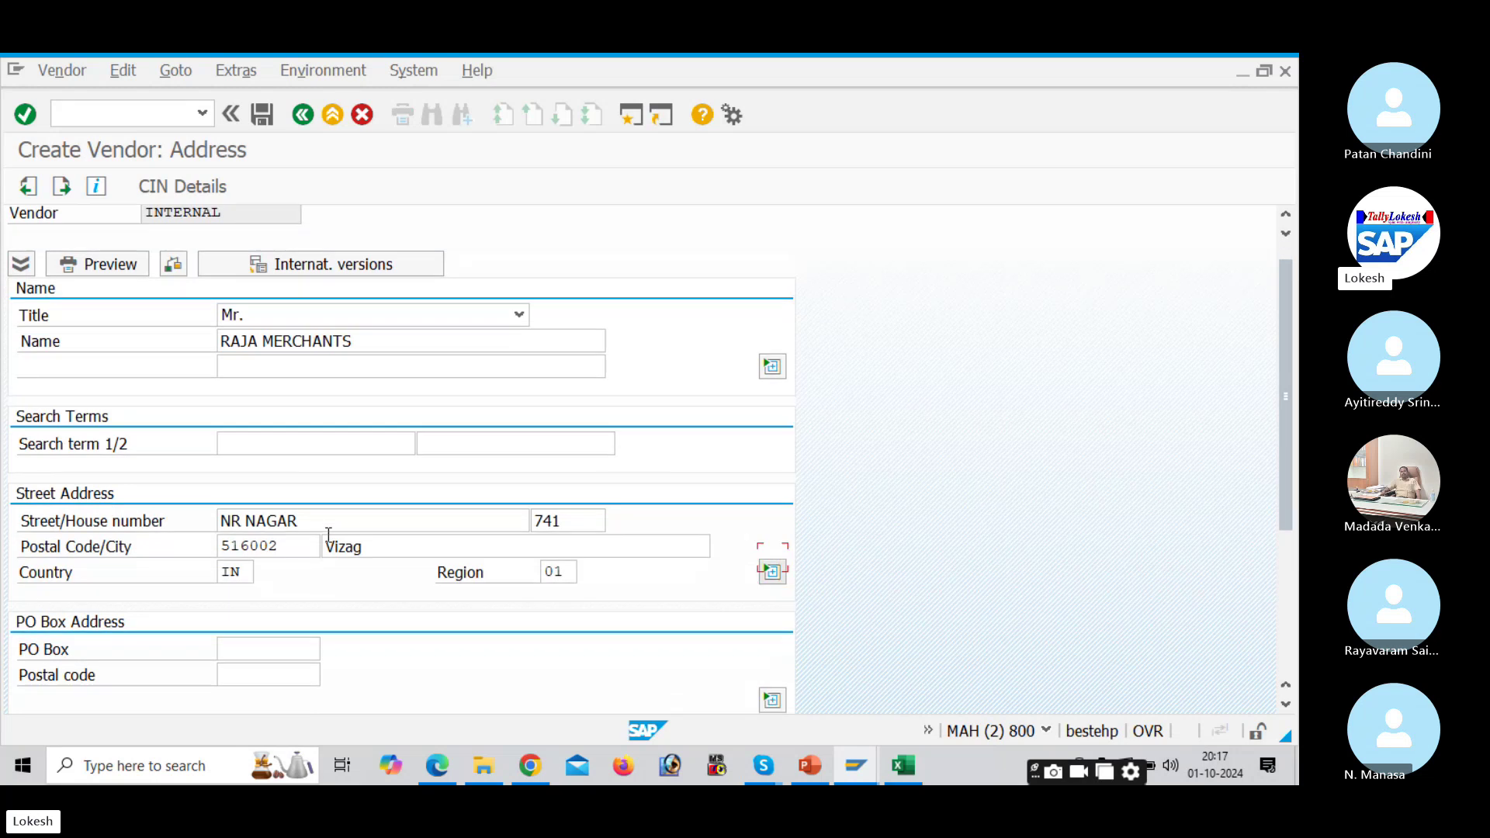
Step: Fill PO box 516002, PO box postal code 516002, and the telephone number
{"action": "scroll", "coordinate": [328, 535], "scroll_direction": "down", "scroll_amount": 2}
{"action": "left_click", "coordinate": [273, 505]}
{"action": "type", "text": "51"}
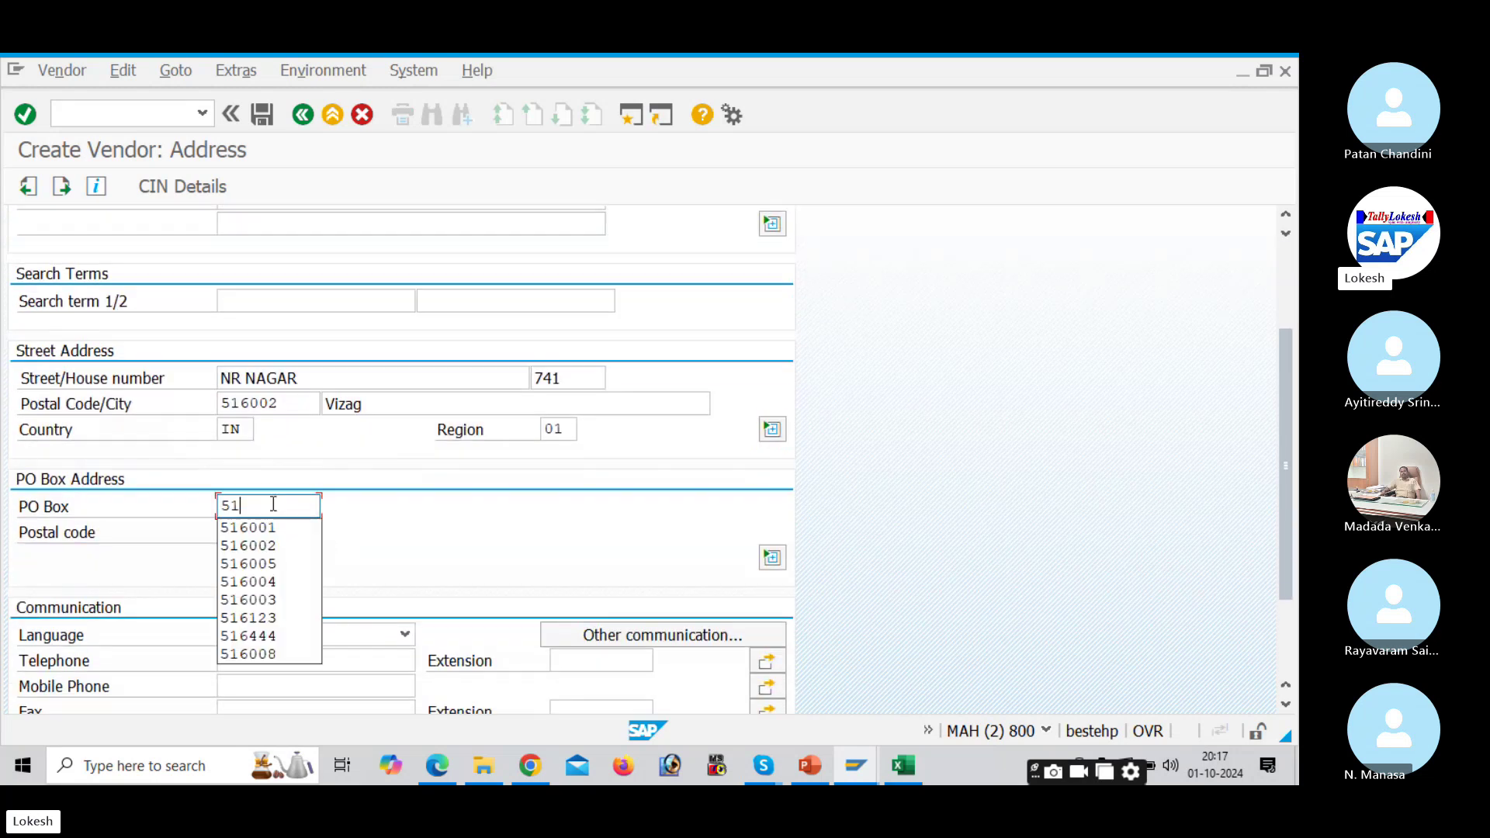
{"action": "type", "text": "6002"}
{"action": "key", "text": "Tab"}
{"action": "type", "text": "516"}
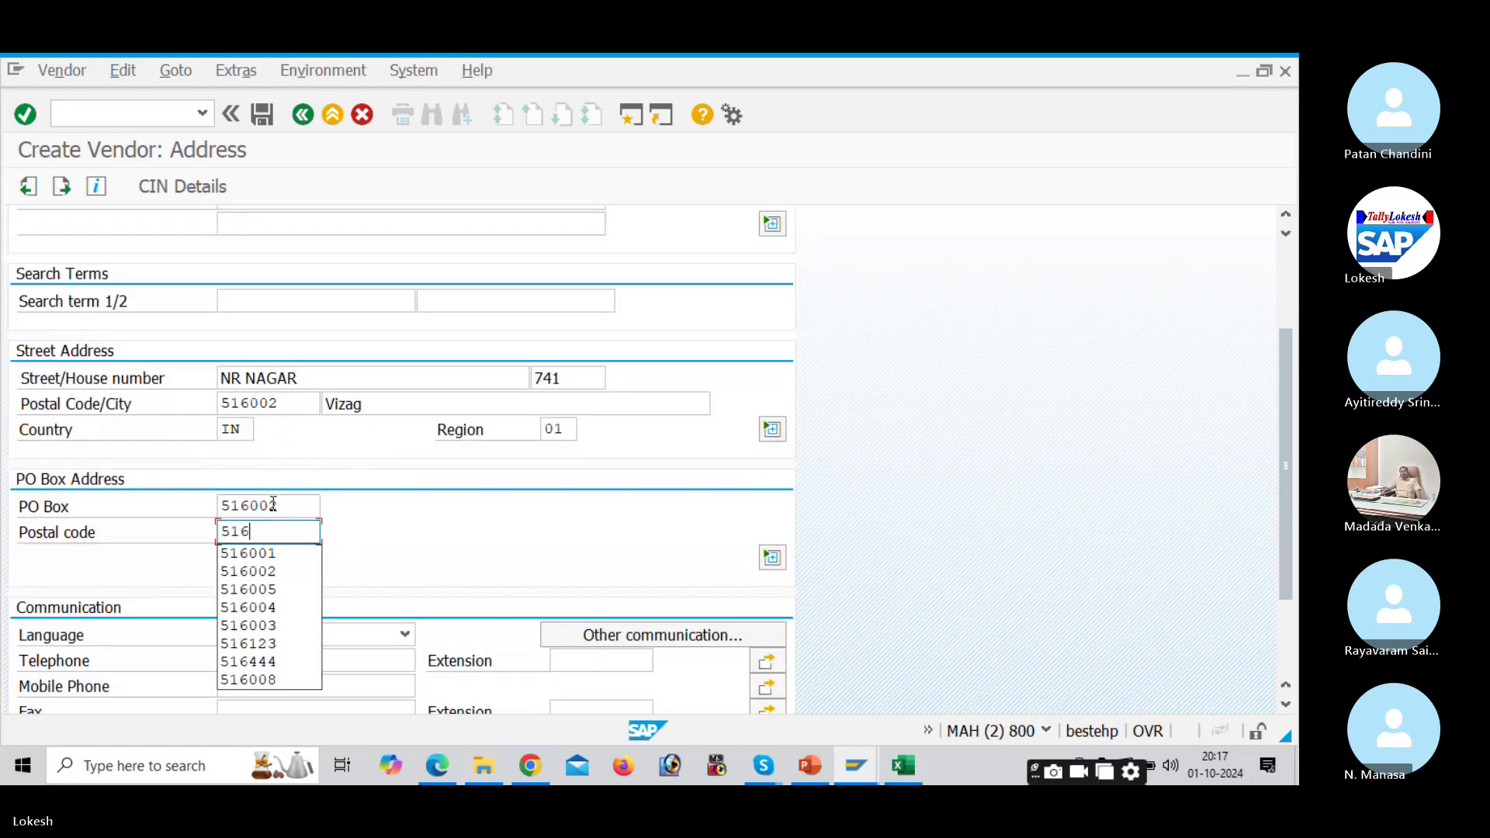
{"action": "type", "text": "002"}
{"action": "key", "text": "Tab"}
{"action": "key", "text": "Tab"}
{"action": "key", "text": "Tab"}
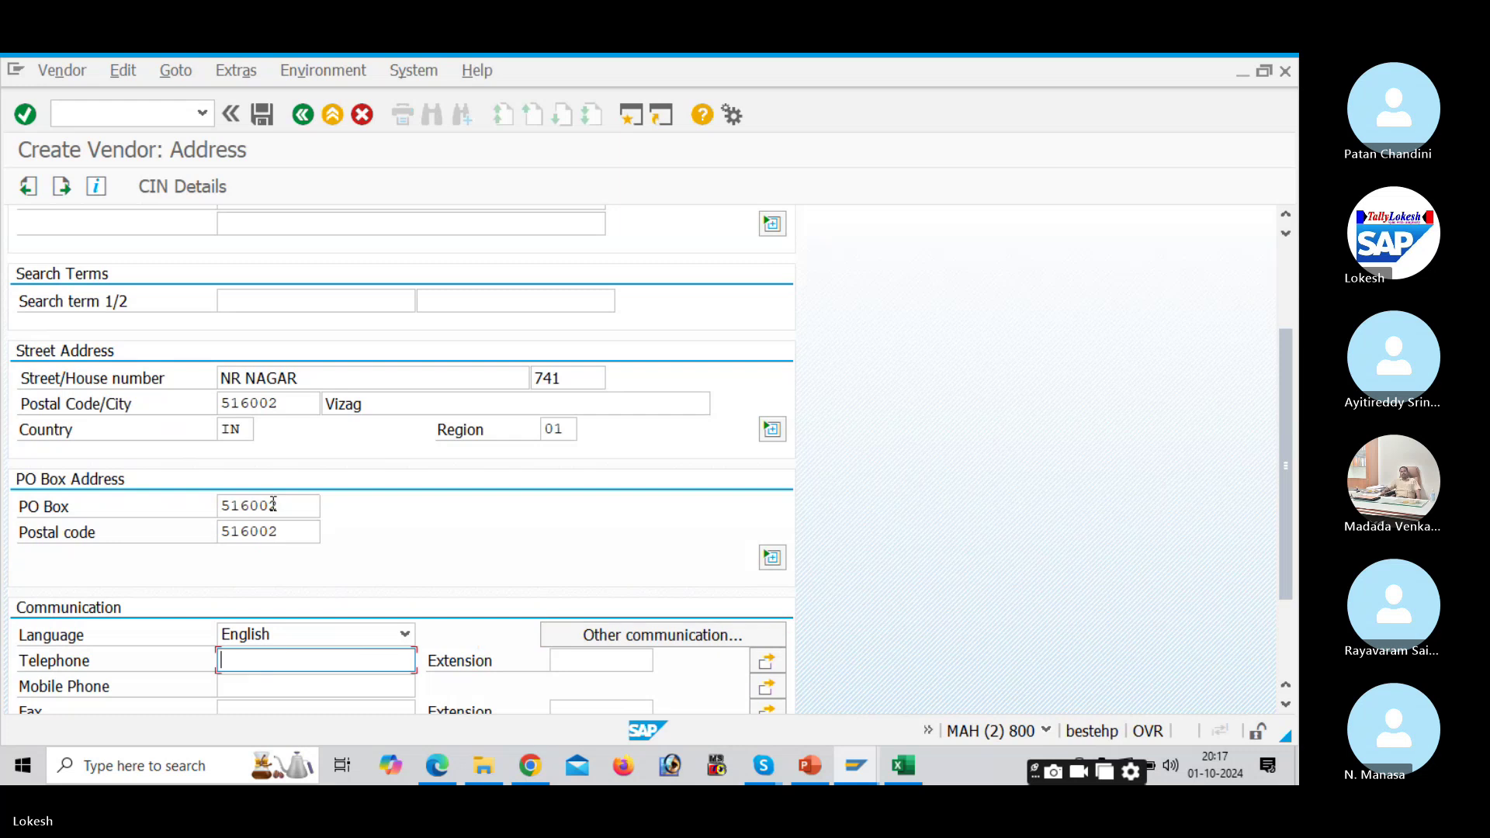
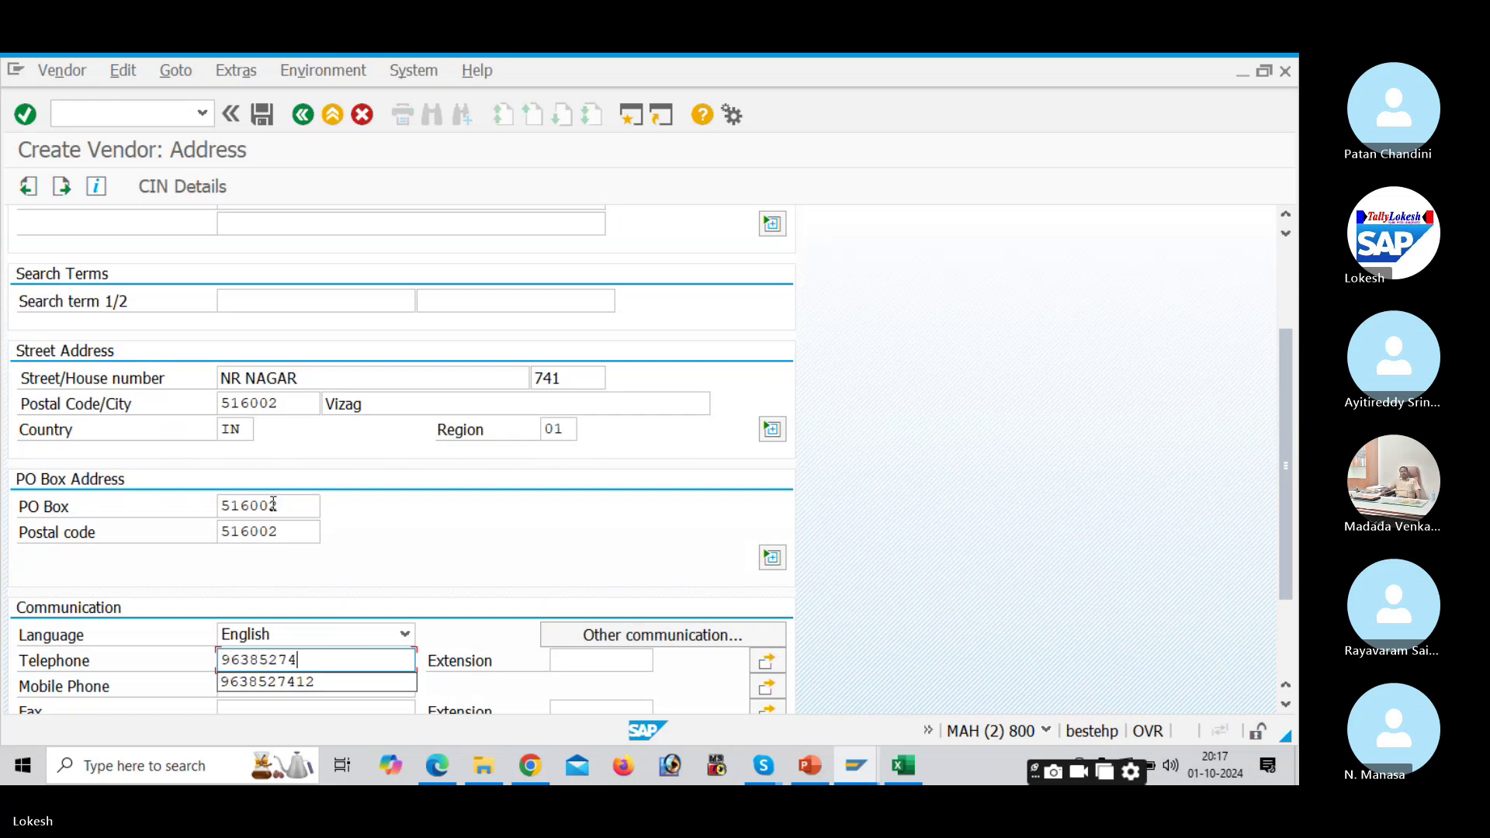
{"action": "key", "text": "Tab"}
Step: Enter the mobile number, fax number and e-mail address, then proceed to the Control screen
{"action": "scroll", "coordinate": [257, 516], "scroll_direction": "down", "scroll_amount": 1}
{"action": "left_click", "coordinate": [240, 630]}
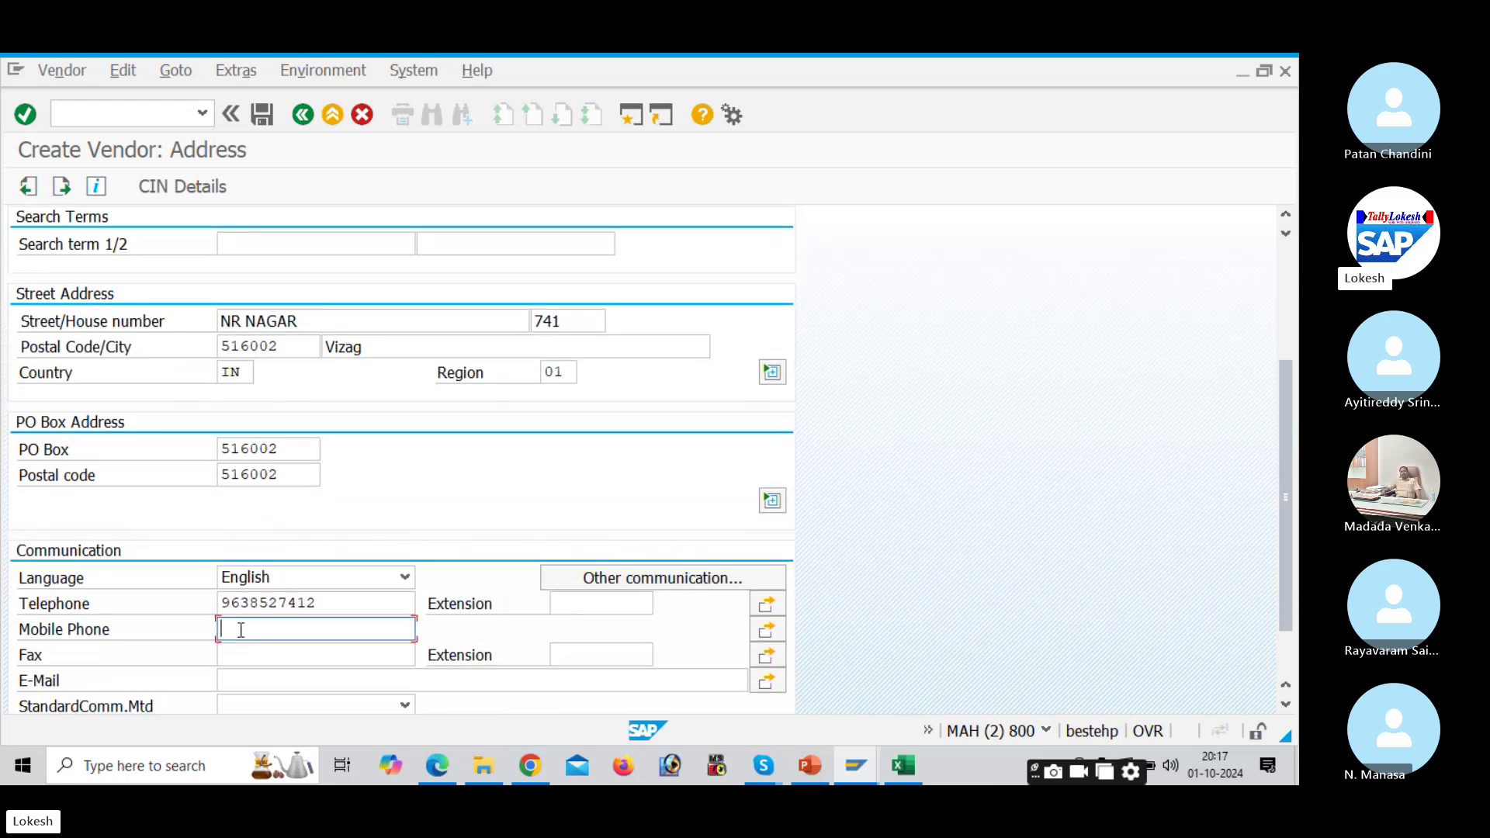
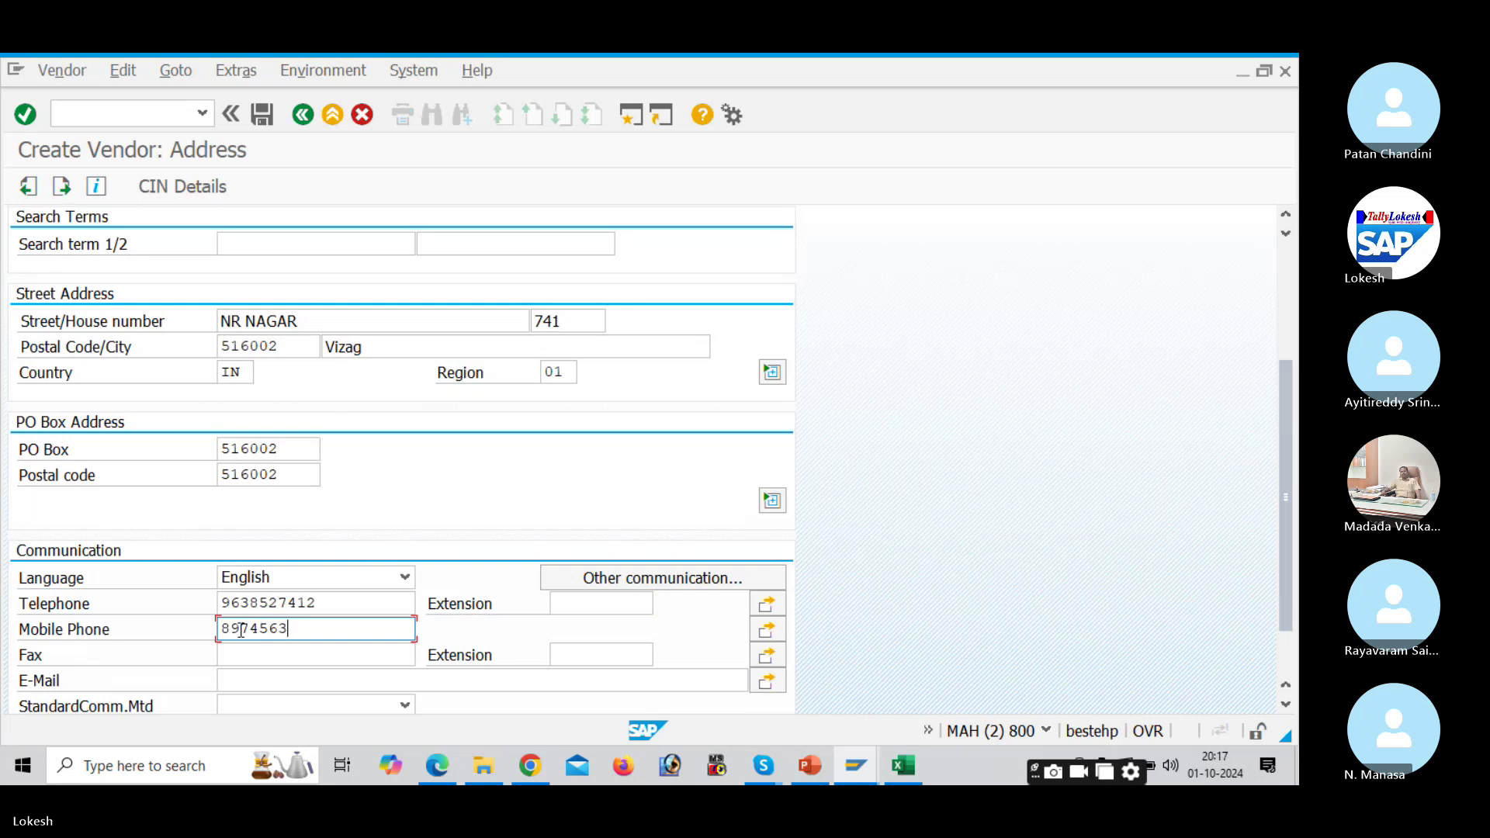
{"action": "key", "text": "Tab"}
{"action": "left_click", "coordinate": [251, 653]}
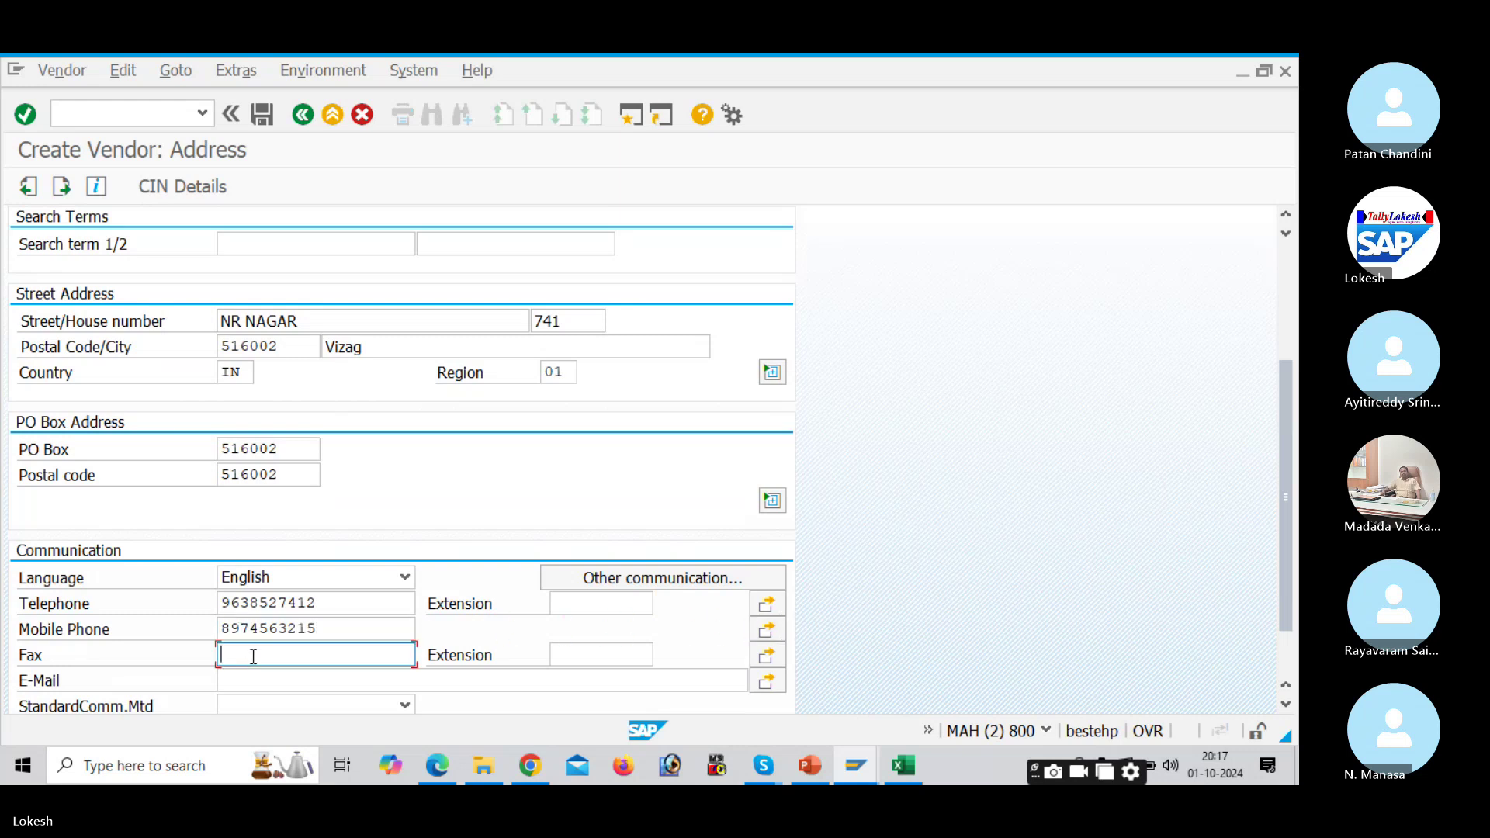
{"action": "type", "text": "5878"}
{"action": "scroll", "coordinate": [253, 658], "scroll_direction": "down", "scroll_amount": 1}
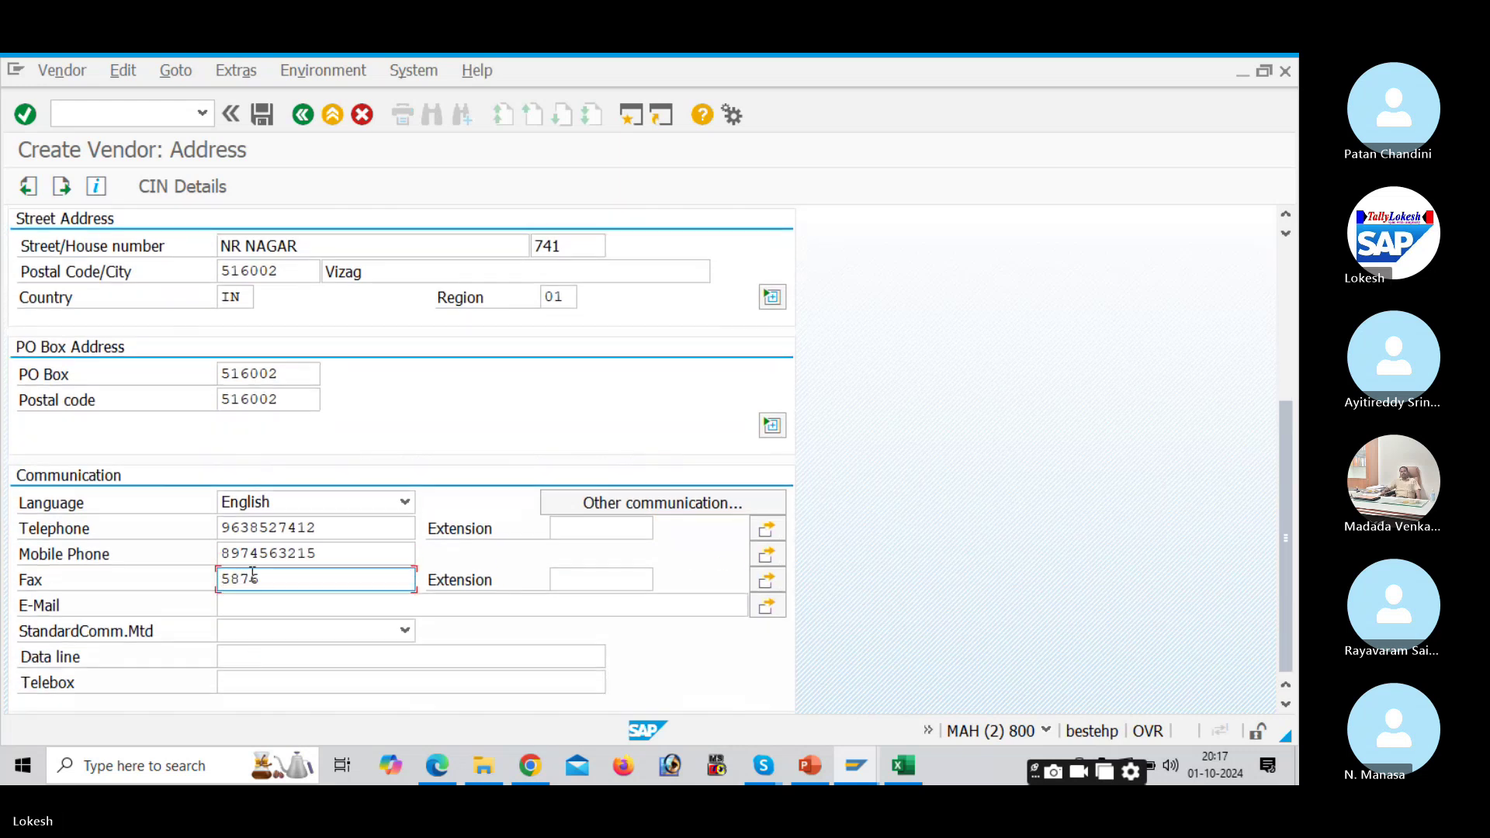
{"action": "left_click", "coordinate": [260, 611]}
{"action": "type", "text": "RJ"}
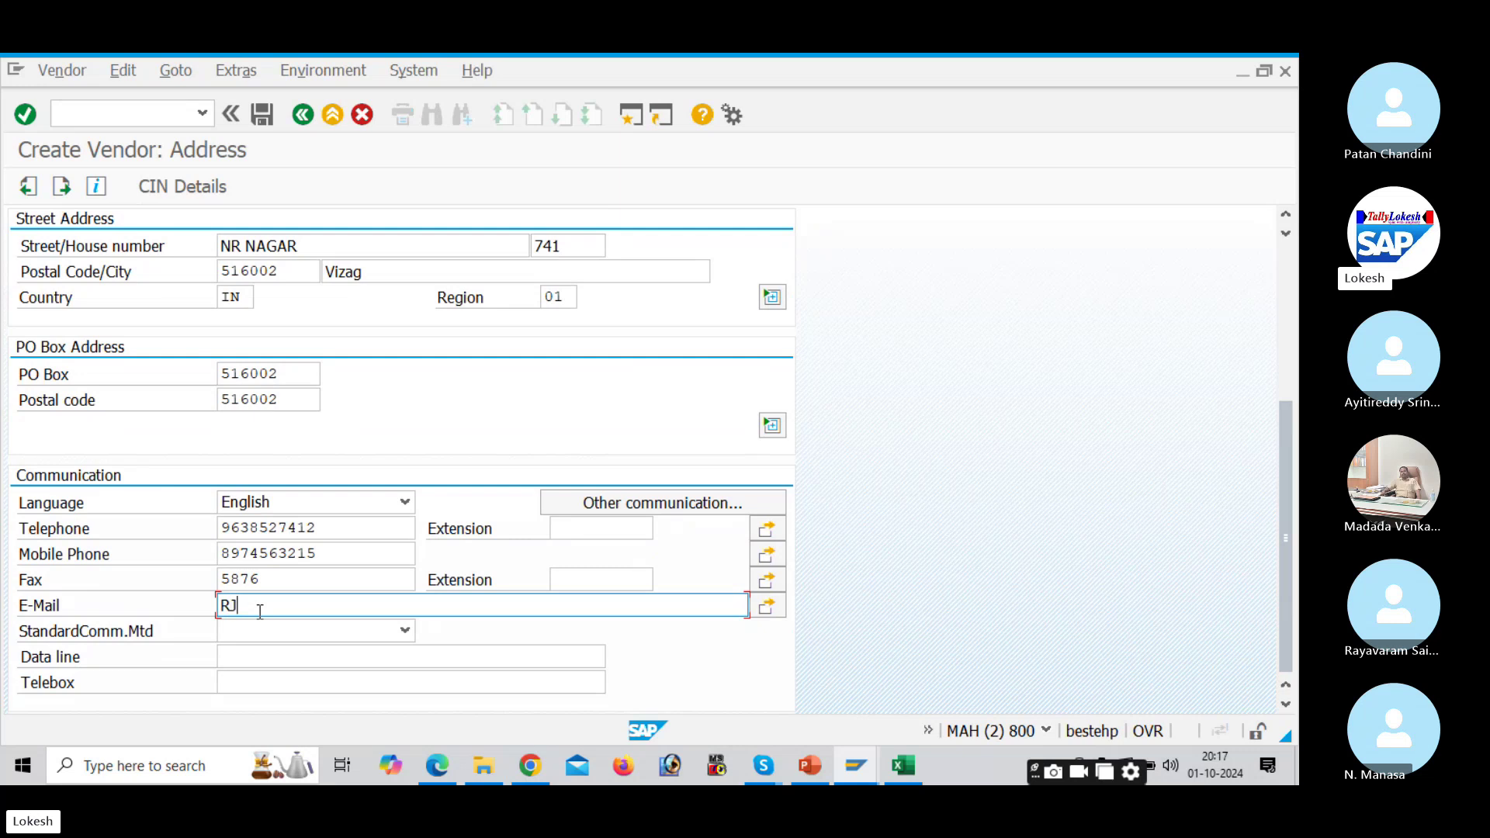
{"action": "key", "text": "BackSpace"}
{"action": "key", "text": "BackSpace"}
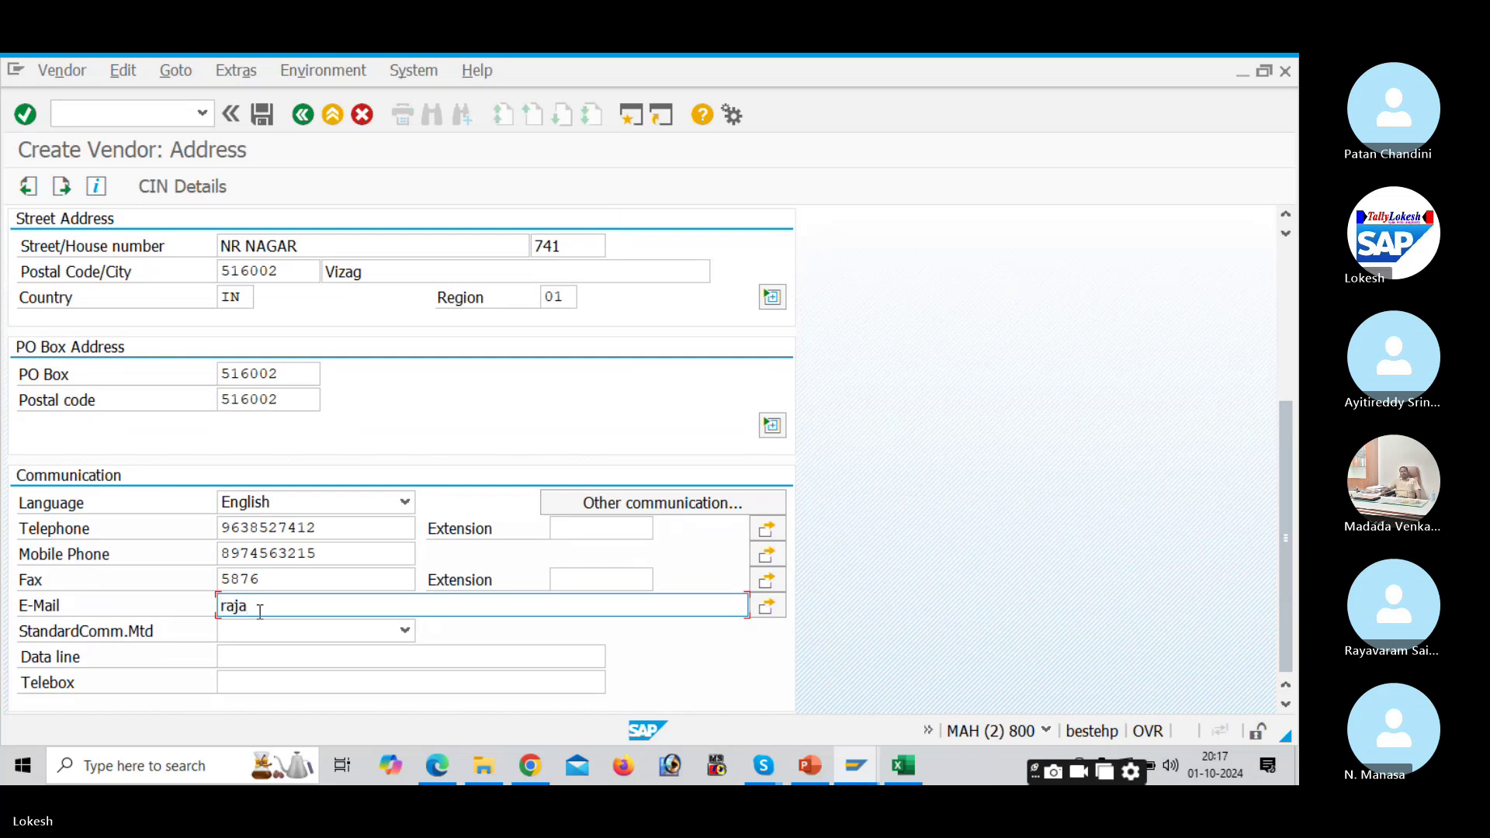
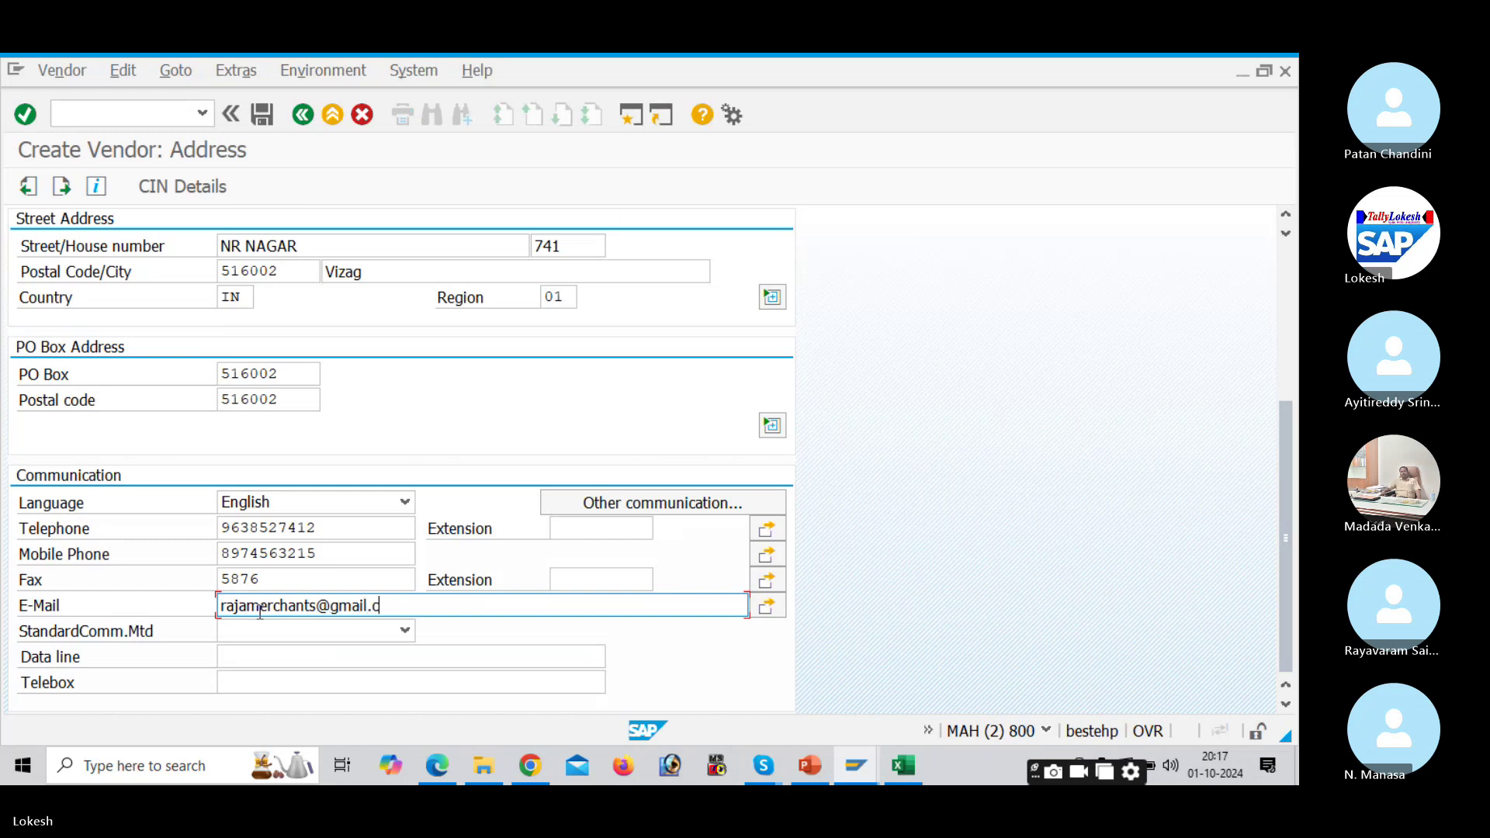
{"action": "key", "text": "Return"}
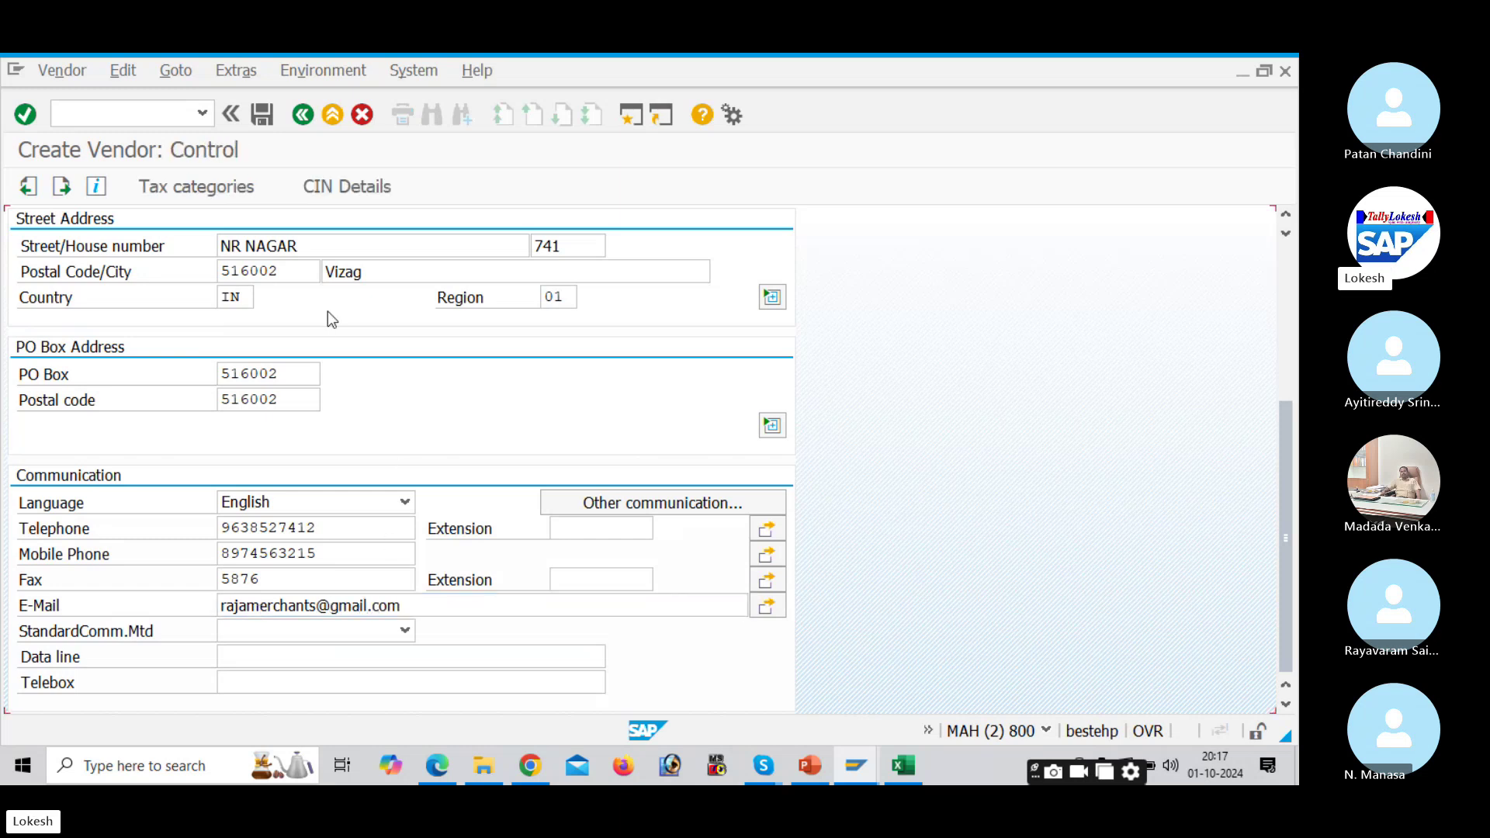
Step: Set reconciliation account 100201, sort key 012 and cash management group A4
{"action": "key", "text": "Return"}
{"action": "key", "text": "Return"}
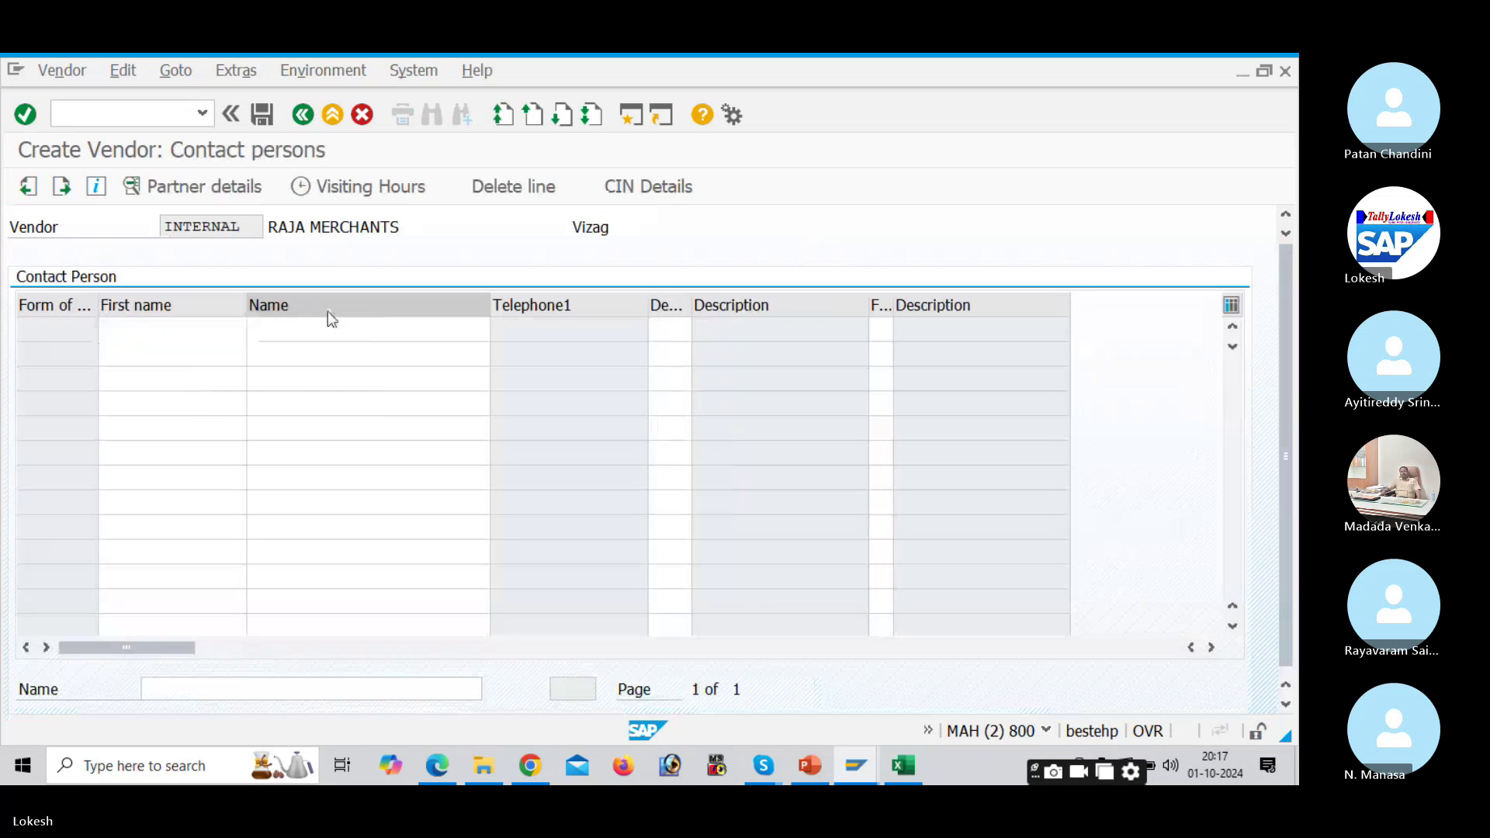
{"action": "key", "text": "Return"}
{"action": "left_click", "coordinate": [249, 350]}
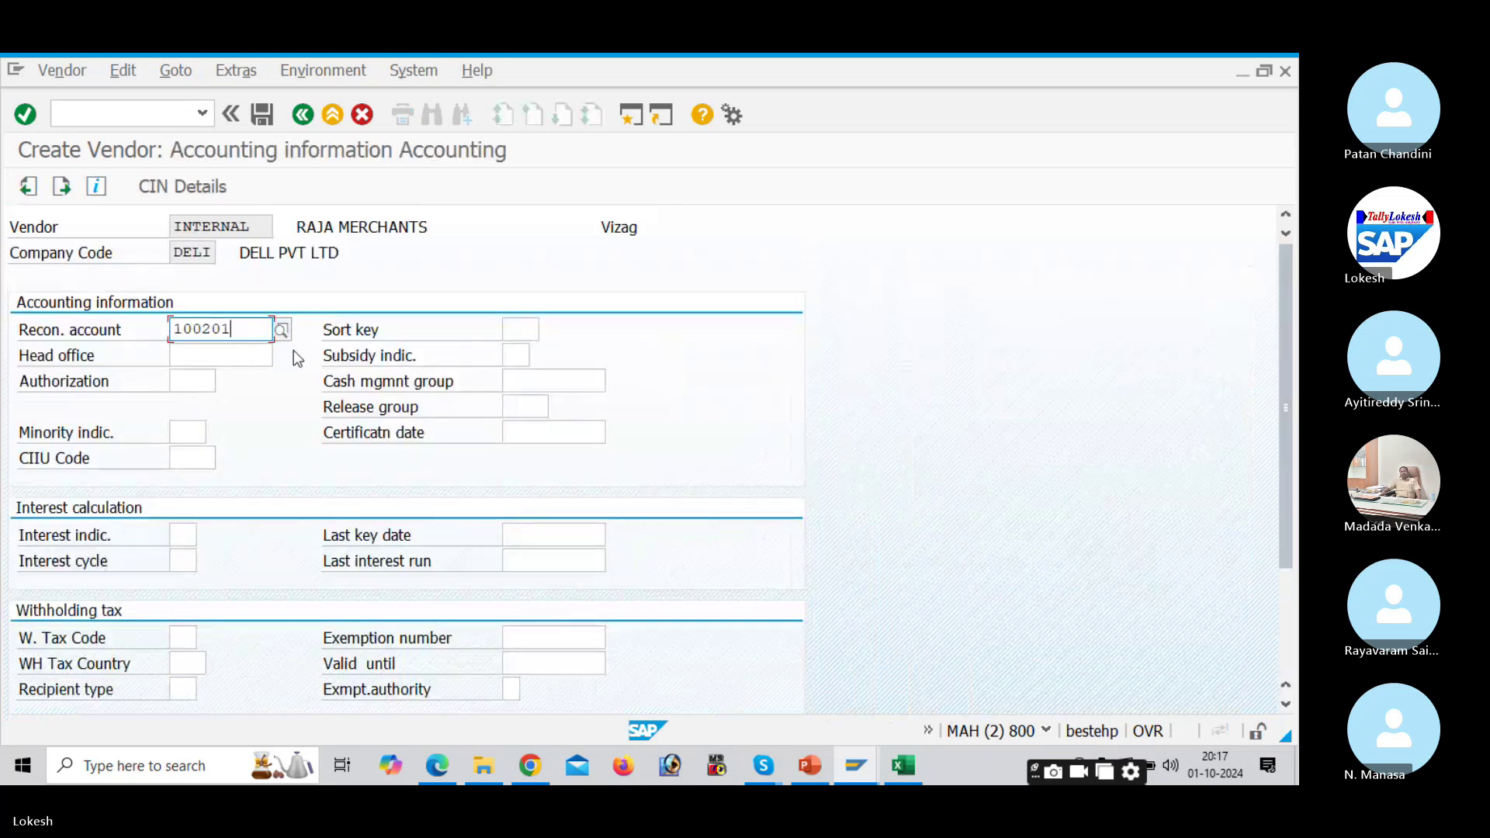
{"action": "left_click", "coordinate": [519, 330]}
{"action": "left_click", "coordinate": [532, 379]}
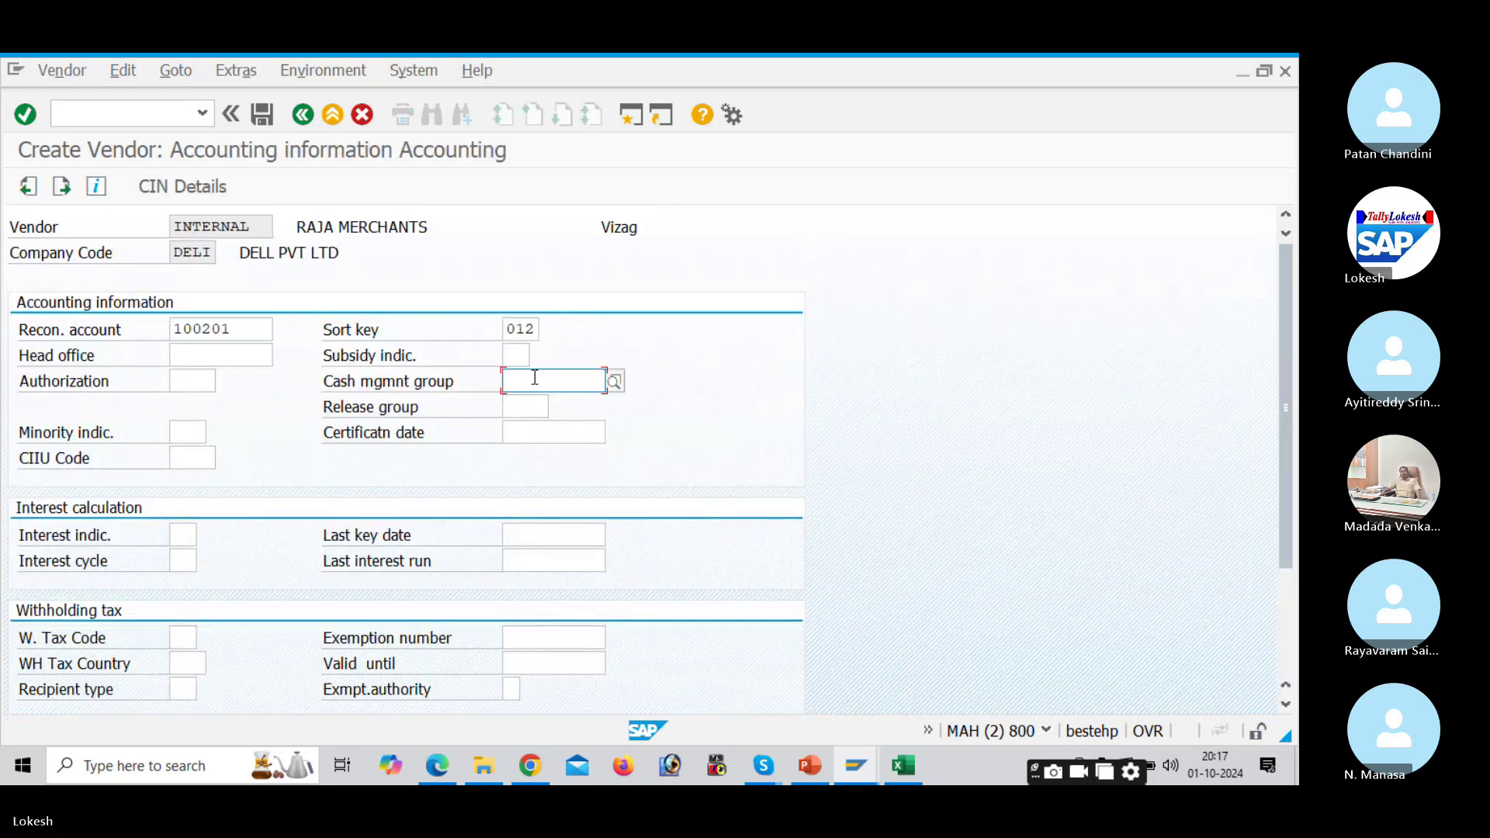
{"action": "left_click", "coordinate": [539, 402]}
Step: Set payment terms 0001, save the second vendor, and continue to its address screen
{"action": "key", "text": "Return"}
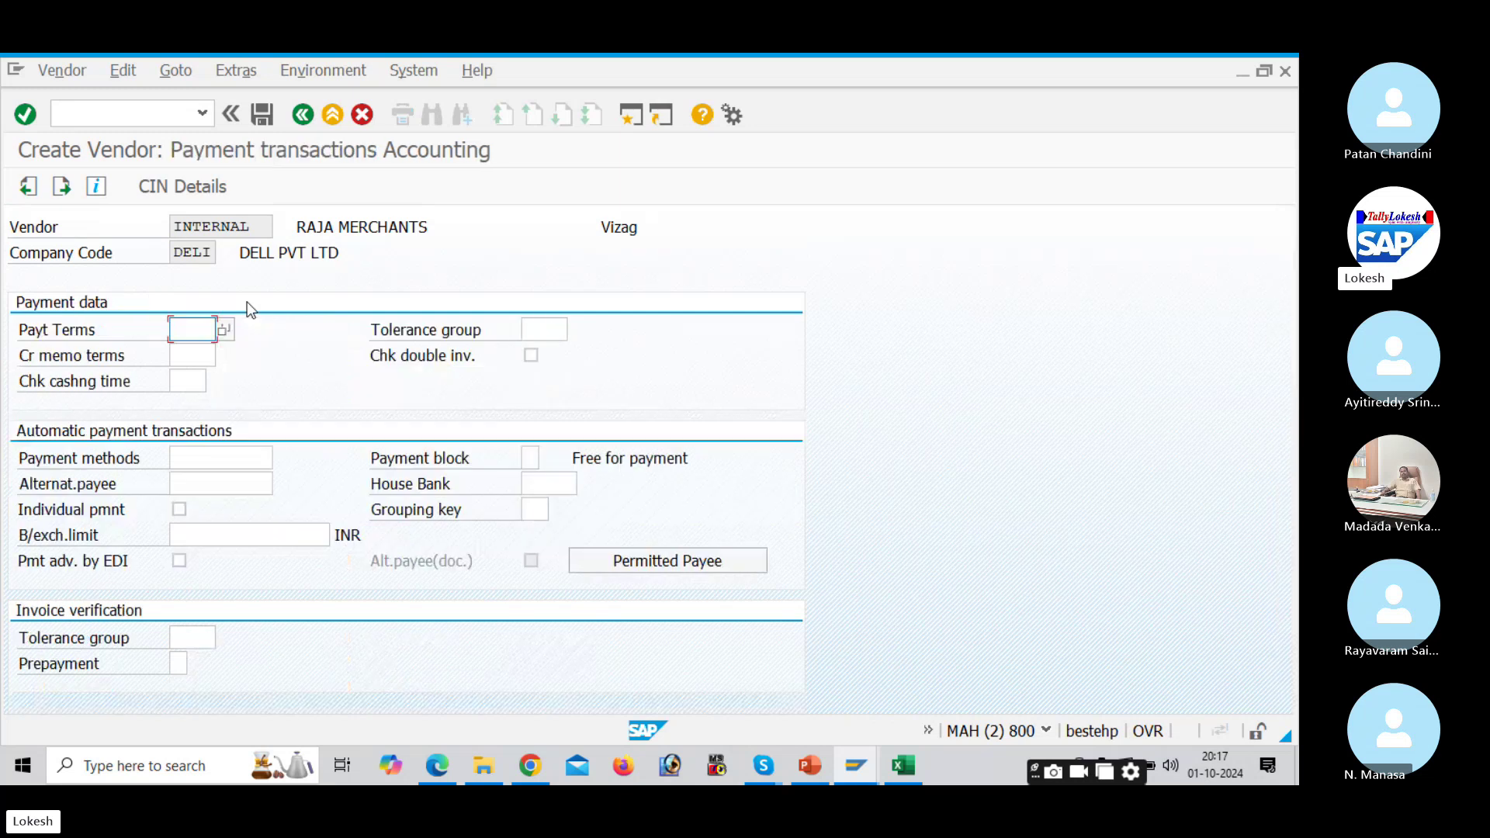
{"action": "left_click", "coordinate": [191, 330]}
{"action": "left_click", "coordinate": [200, 353]}
{"action": "left_click", "coordinate": [263, 114]}
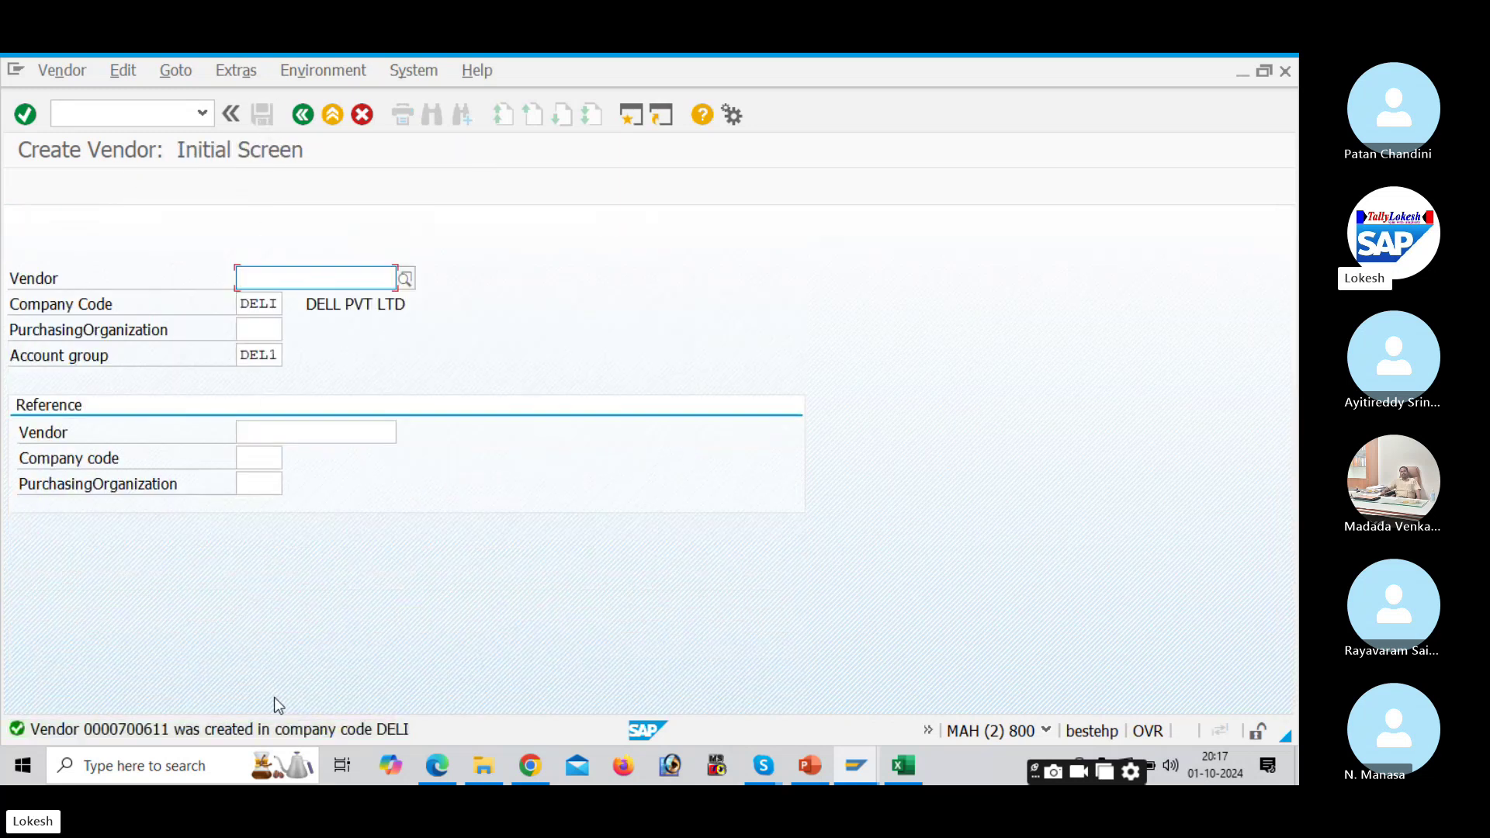
{"action": "key", "text": "Return"}
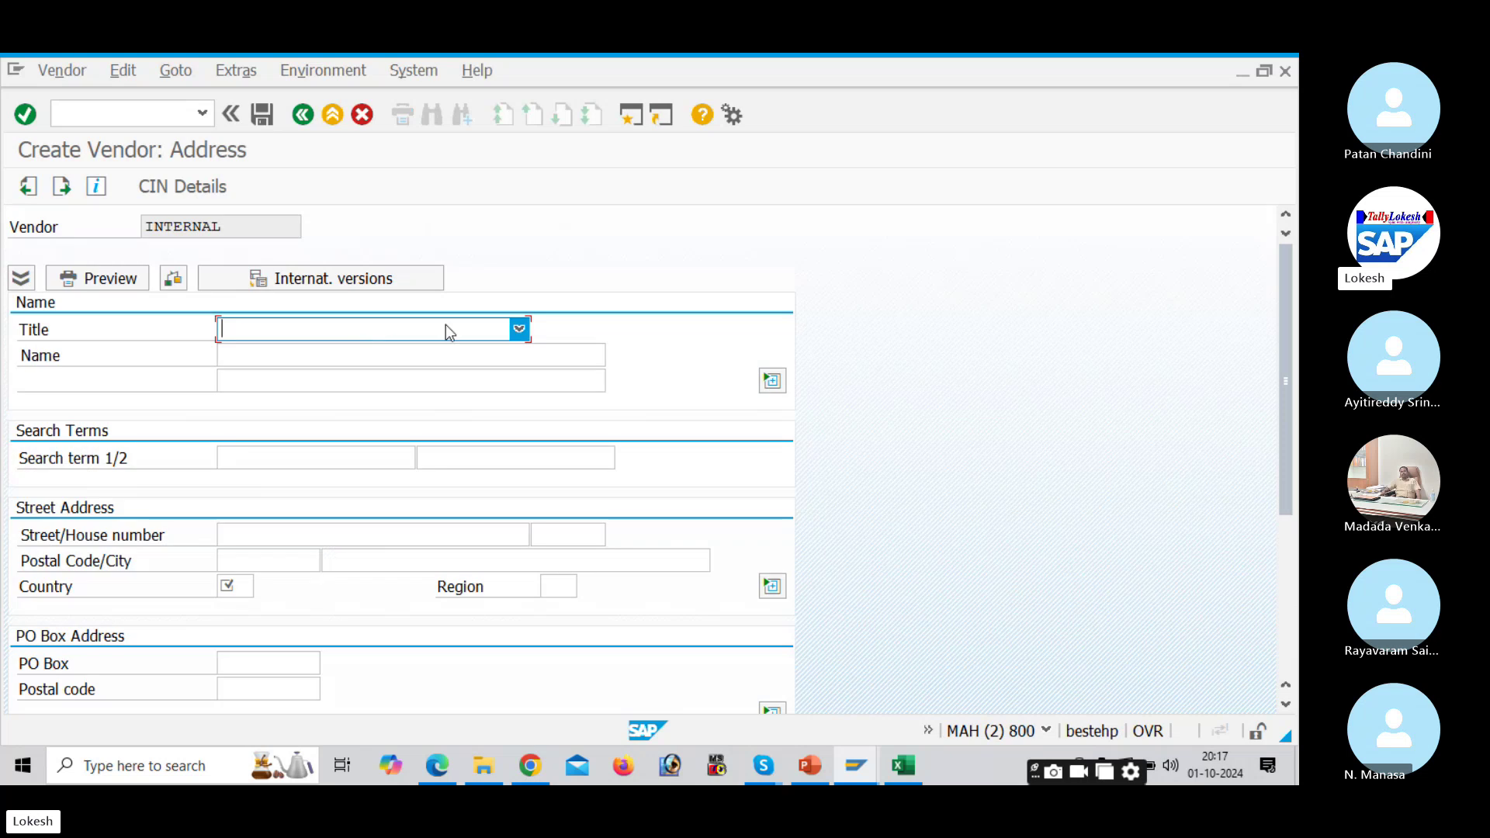
Step: Set the title to Ms. and the vendor name to LOTUS PVT LTD
{"action": "left_click", "coordinate": [519, 329]}
{"action": "left_click", "coordinate": [409, 478]}
{"action": "left_click", "coordinate": [336, 360]}
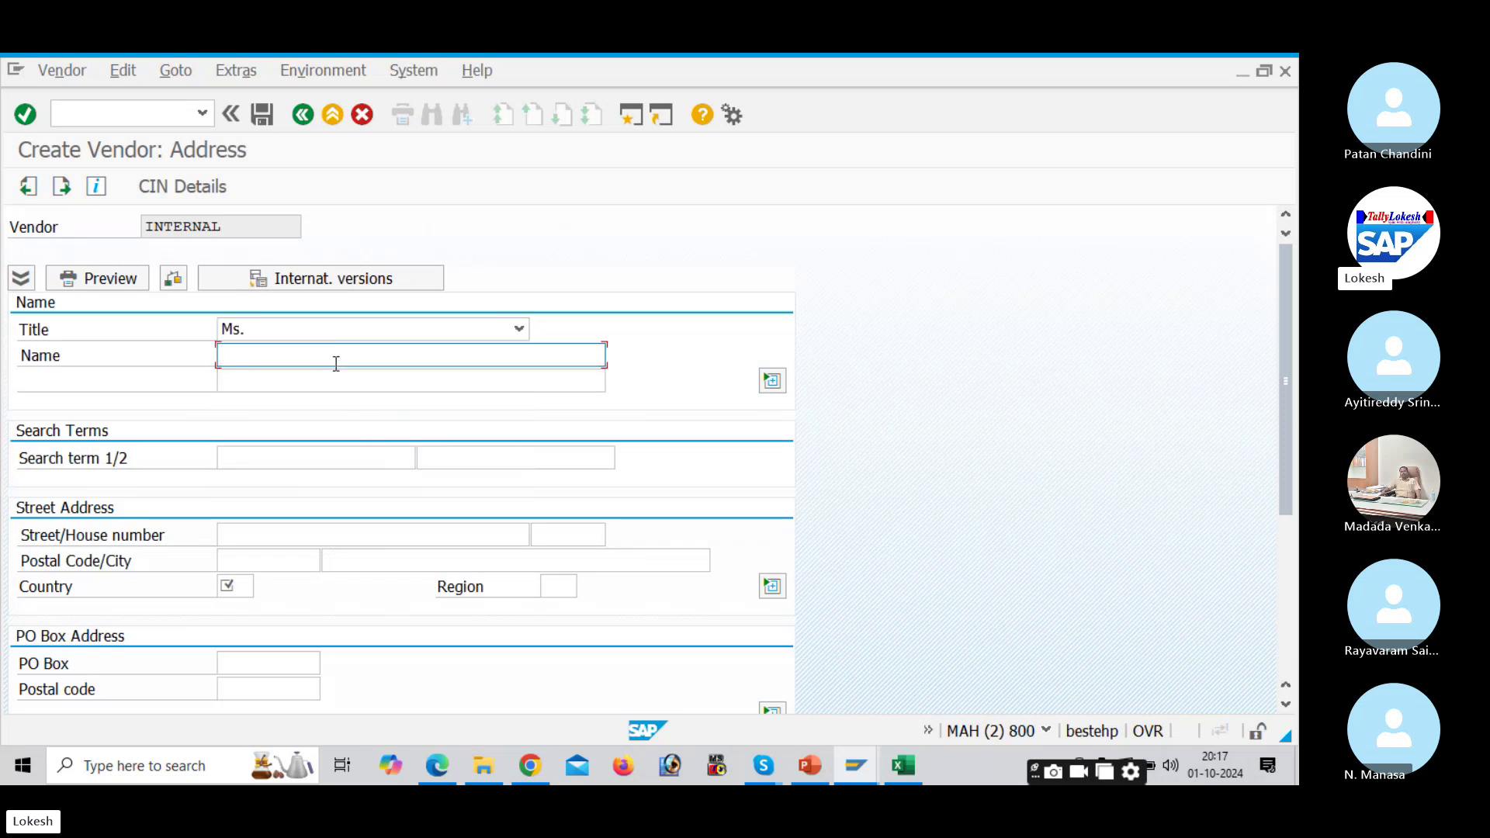
{"action": "type", "text": "l"}
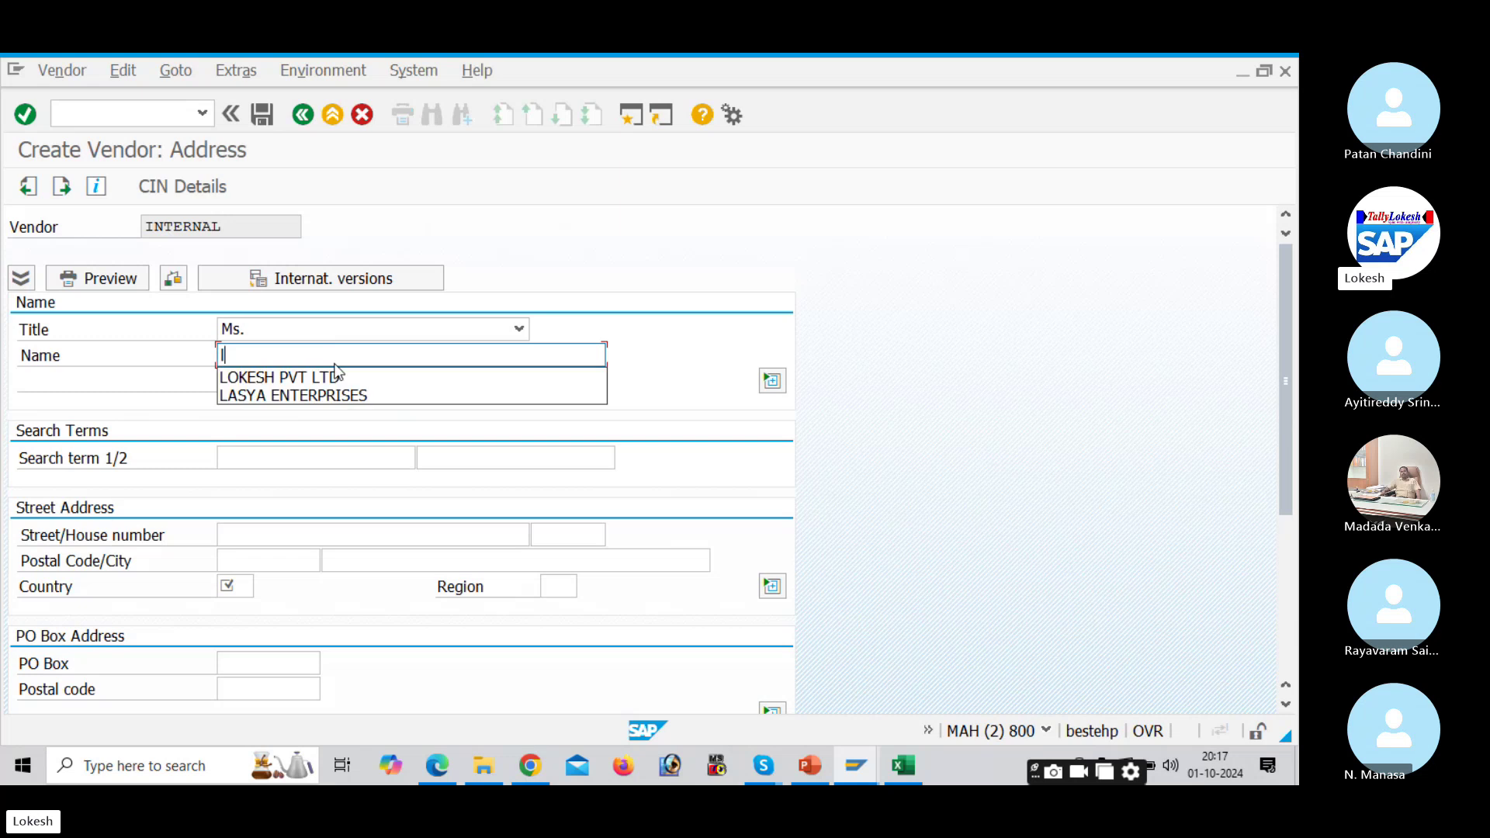
{"action": "type", "text": "otu"}
{"action": "key", "text": "BackSpace"}
{"action": "key", "text": "BackSpace"}
{"action": "key", "text": "BackSpace"}
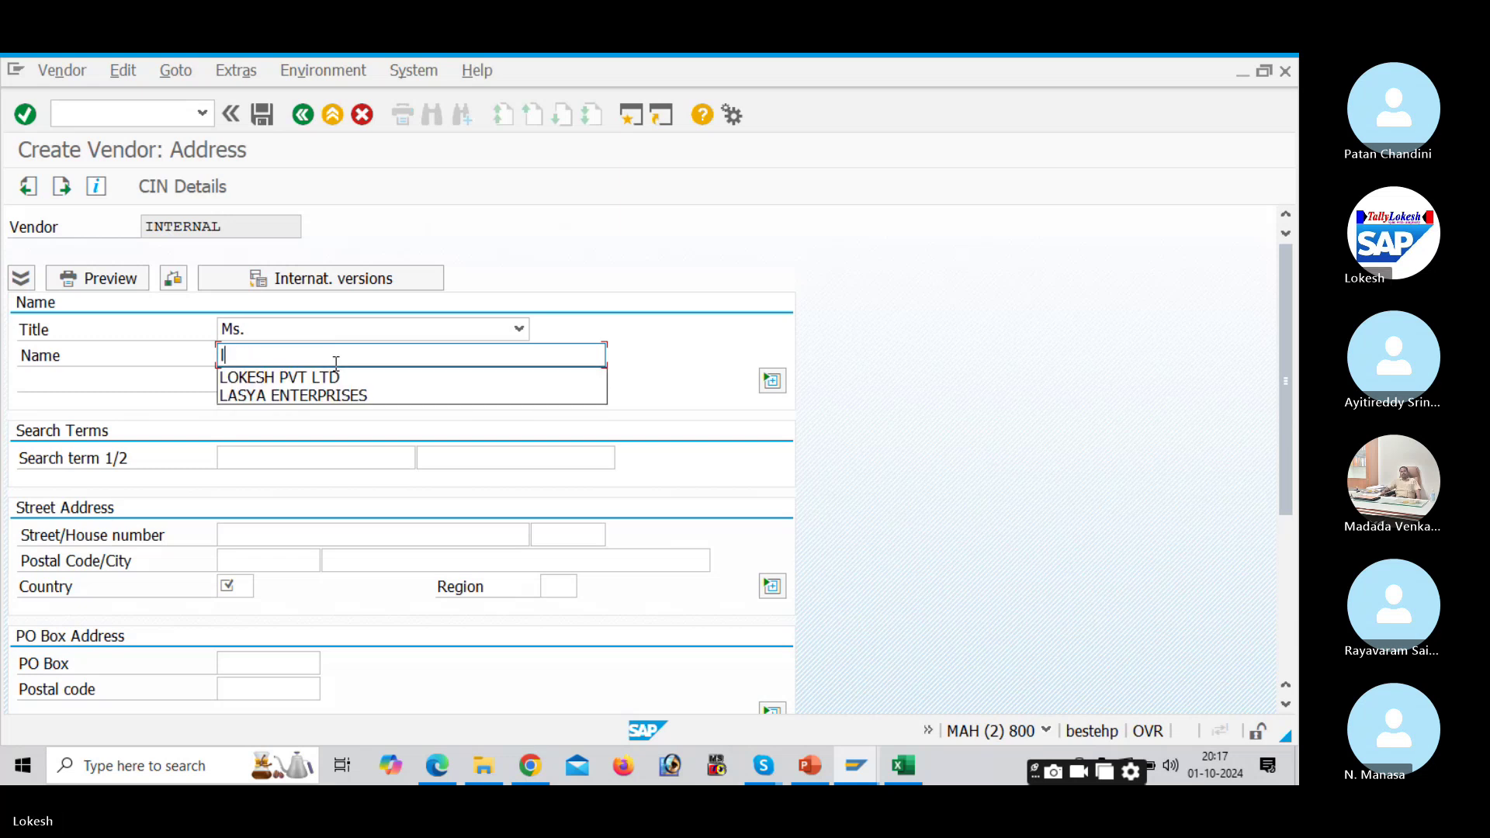
{"action": "type", "text": "OTUS"}
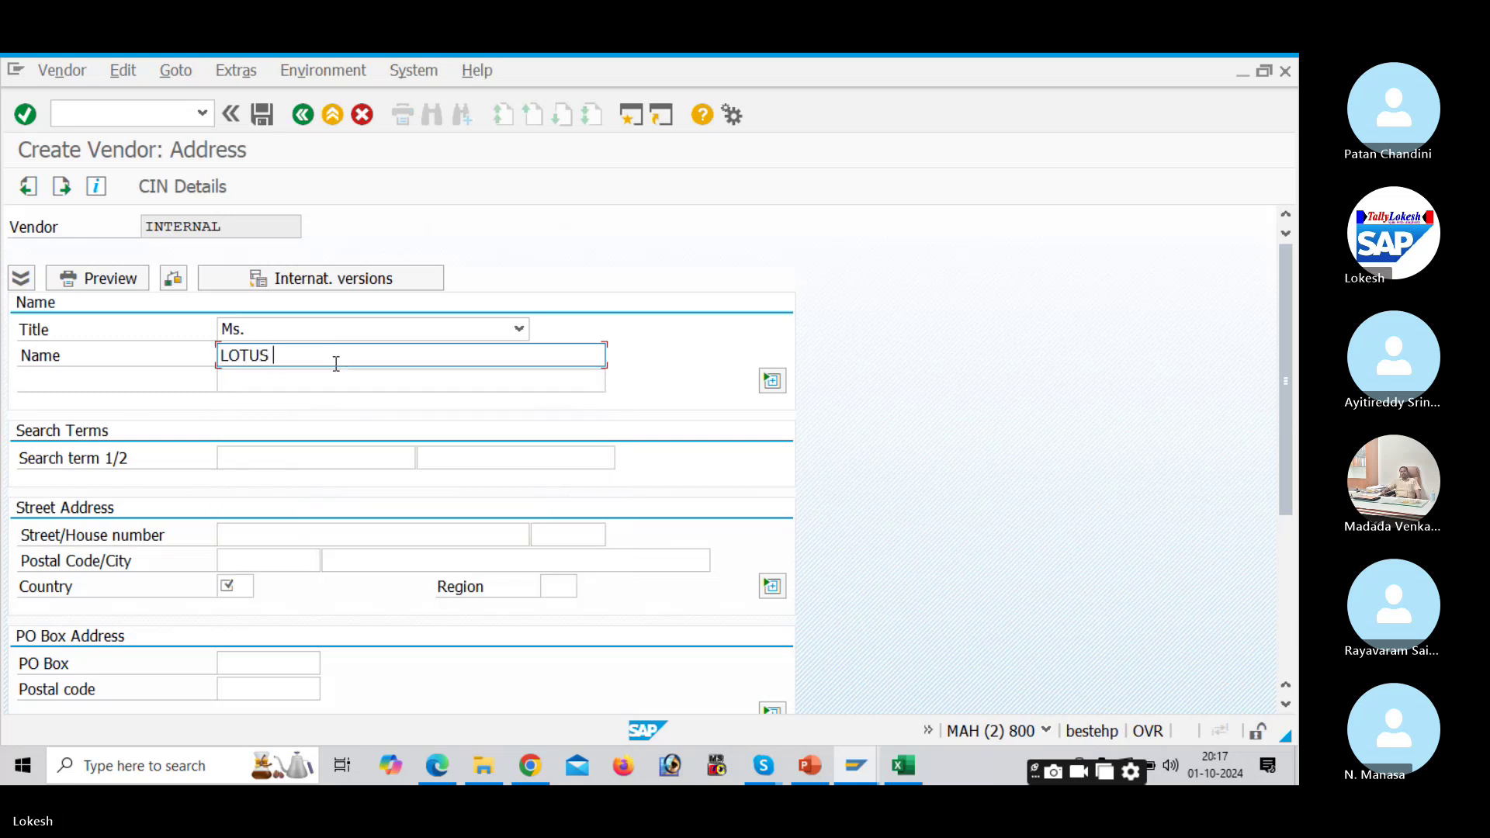
{"action": "type", "text": " PVT LTD"}
{"action": "left_click", "coordinate": [304, 534]}
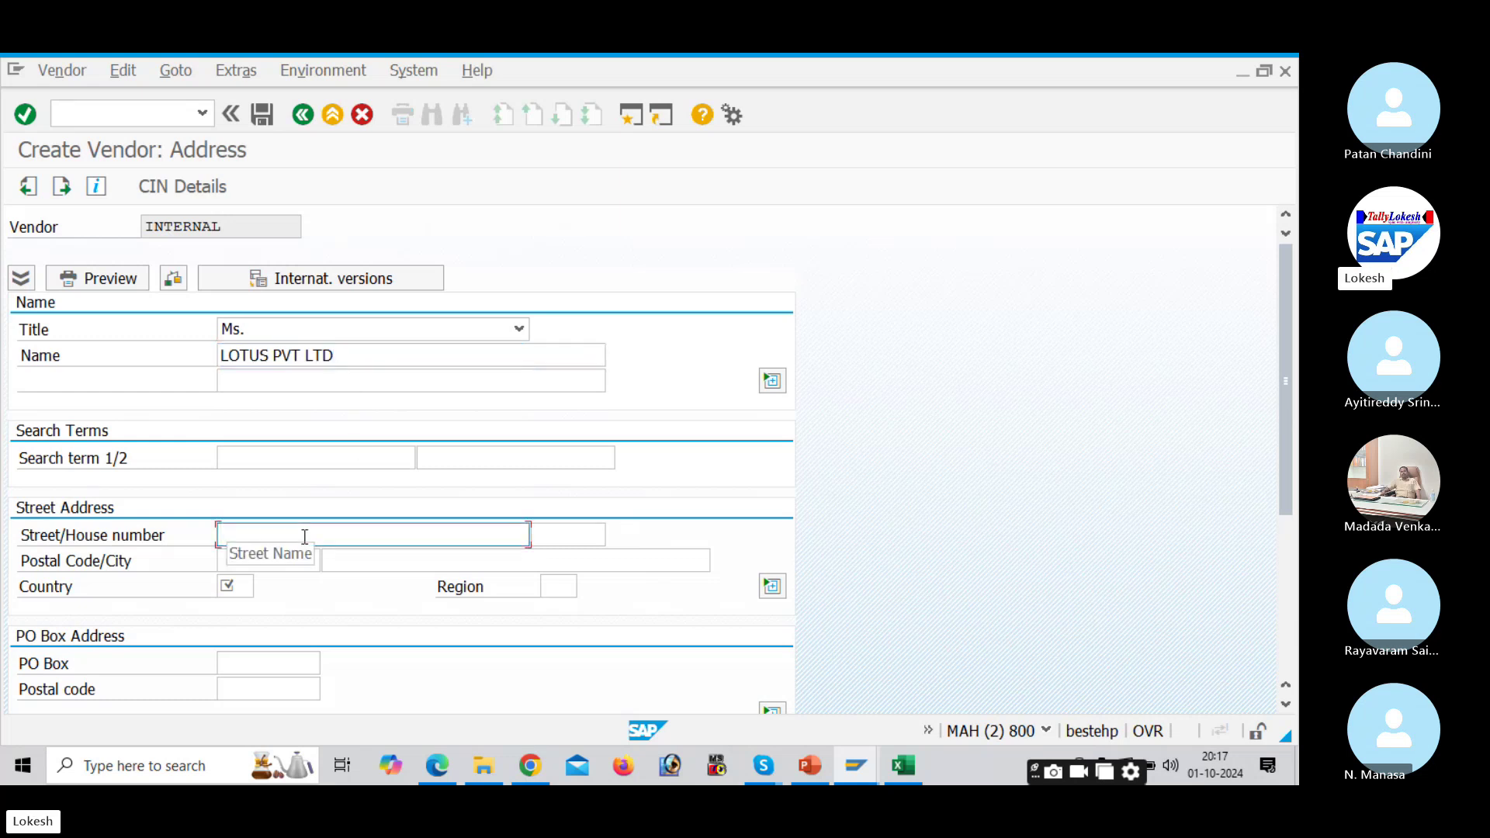
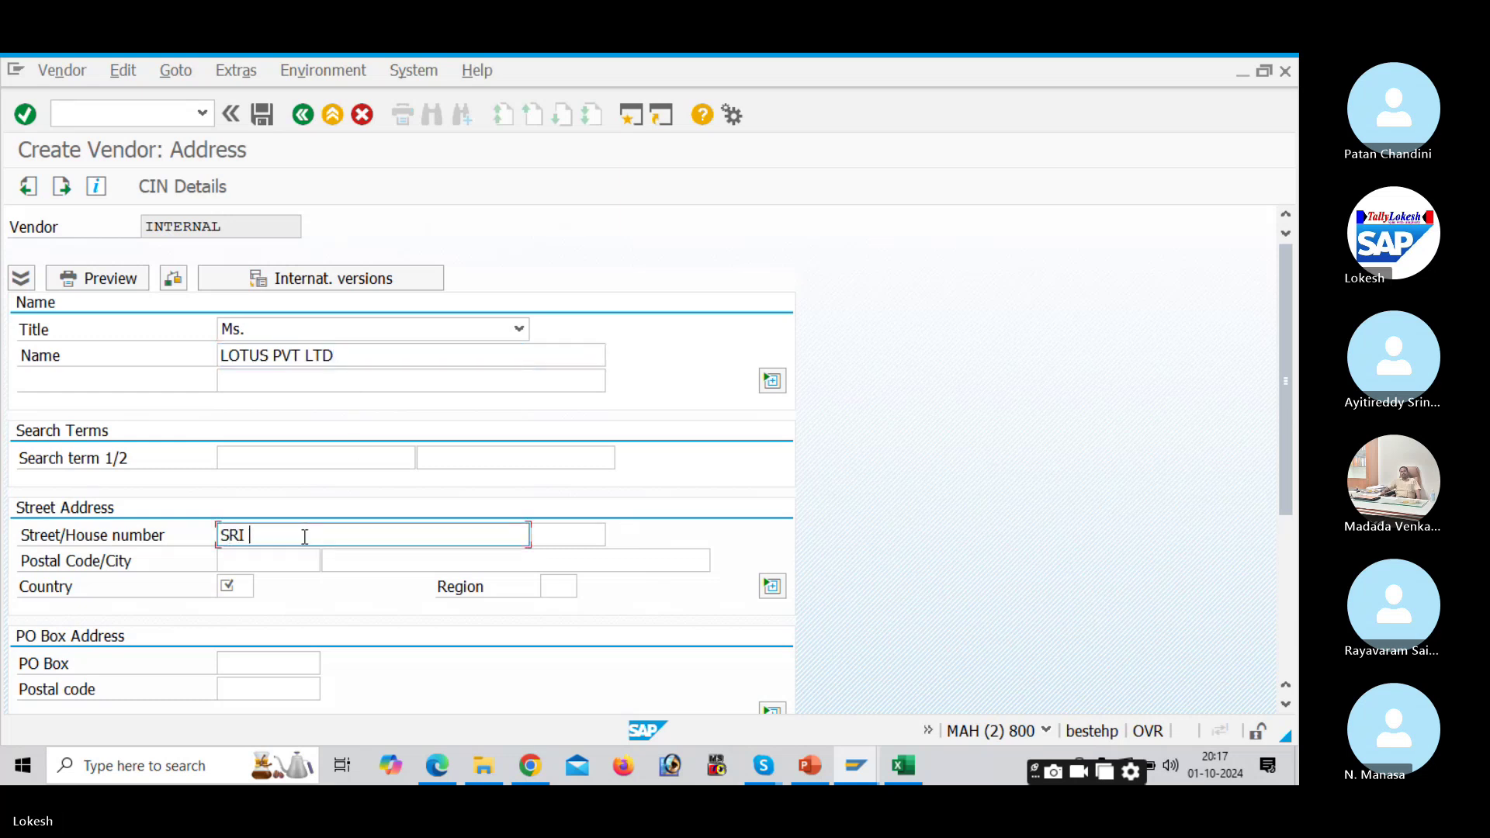
{"action": "key", "text": "Tab"}
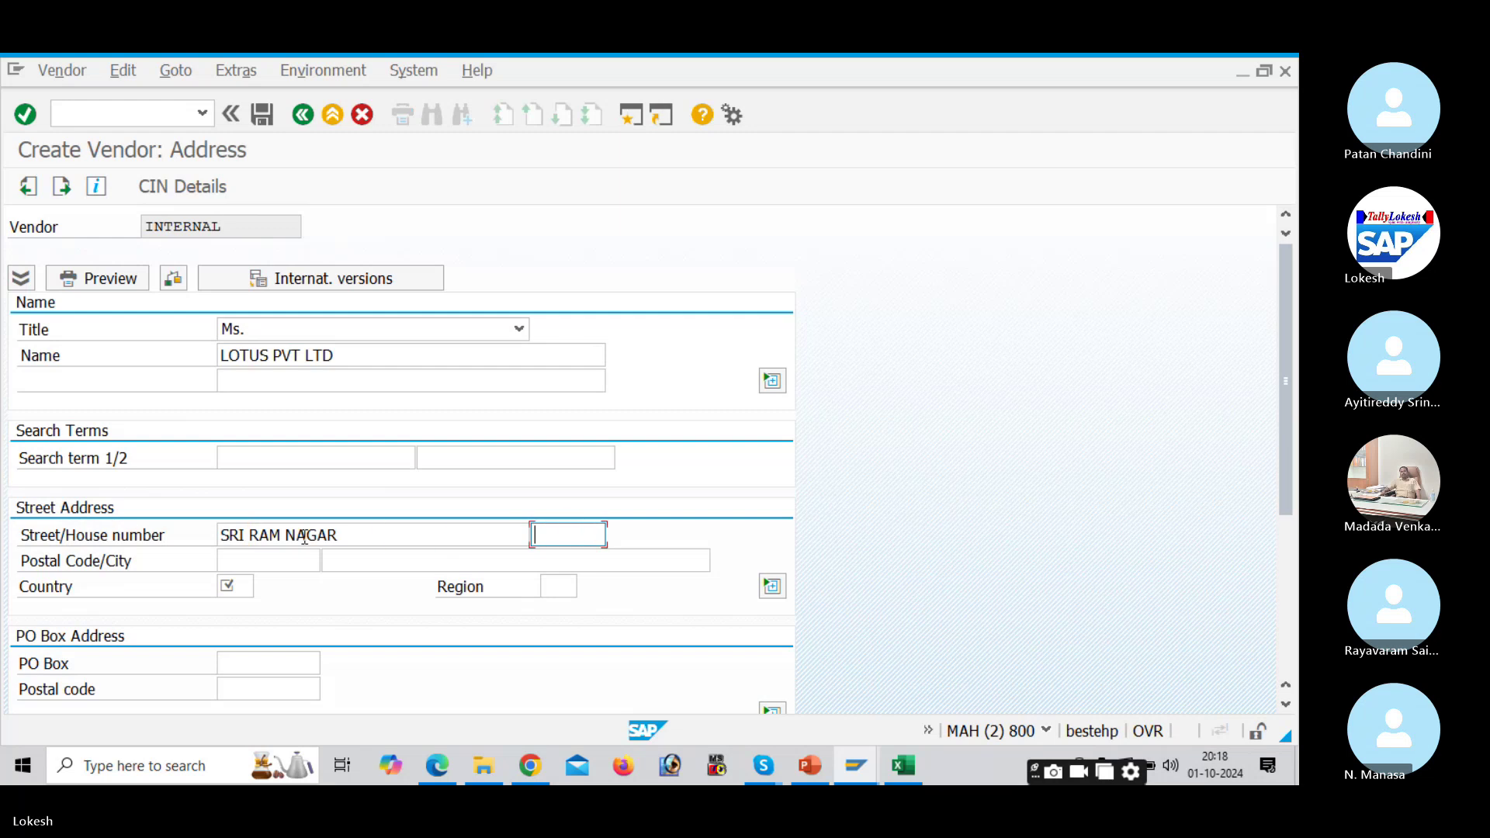
{"action": "type", "text": "888"}
{"action": "key", "text": "Tab"}
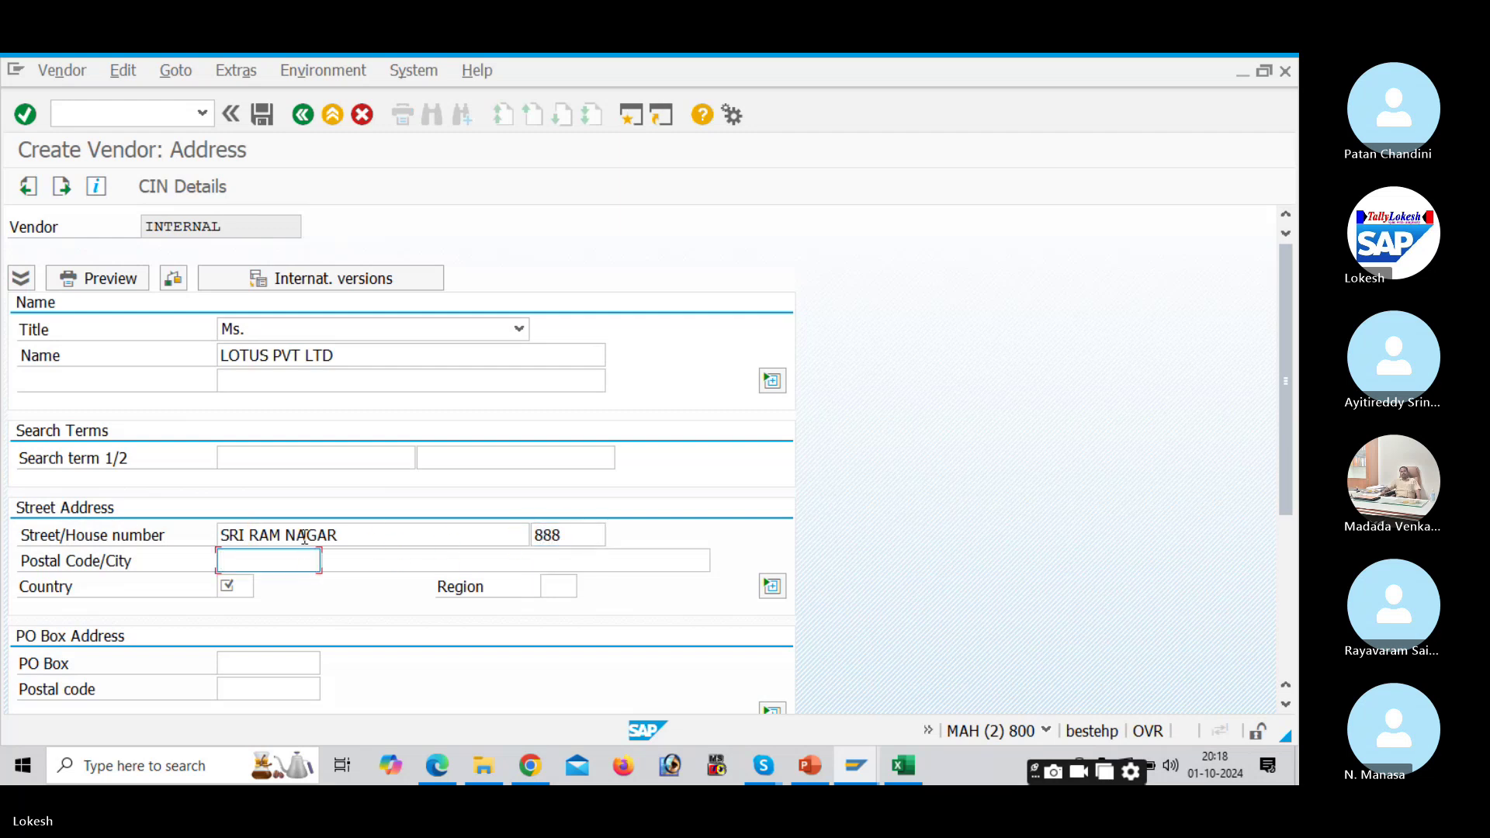
{"action": "type", "text": "516"}
{"action": "key", "text": "Down"}
{"action": "key", "text": "Return"}
Step: Fill in city NELLORE, country IN and region 01
{"action": "key", "text": "Tab"}
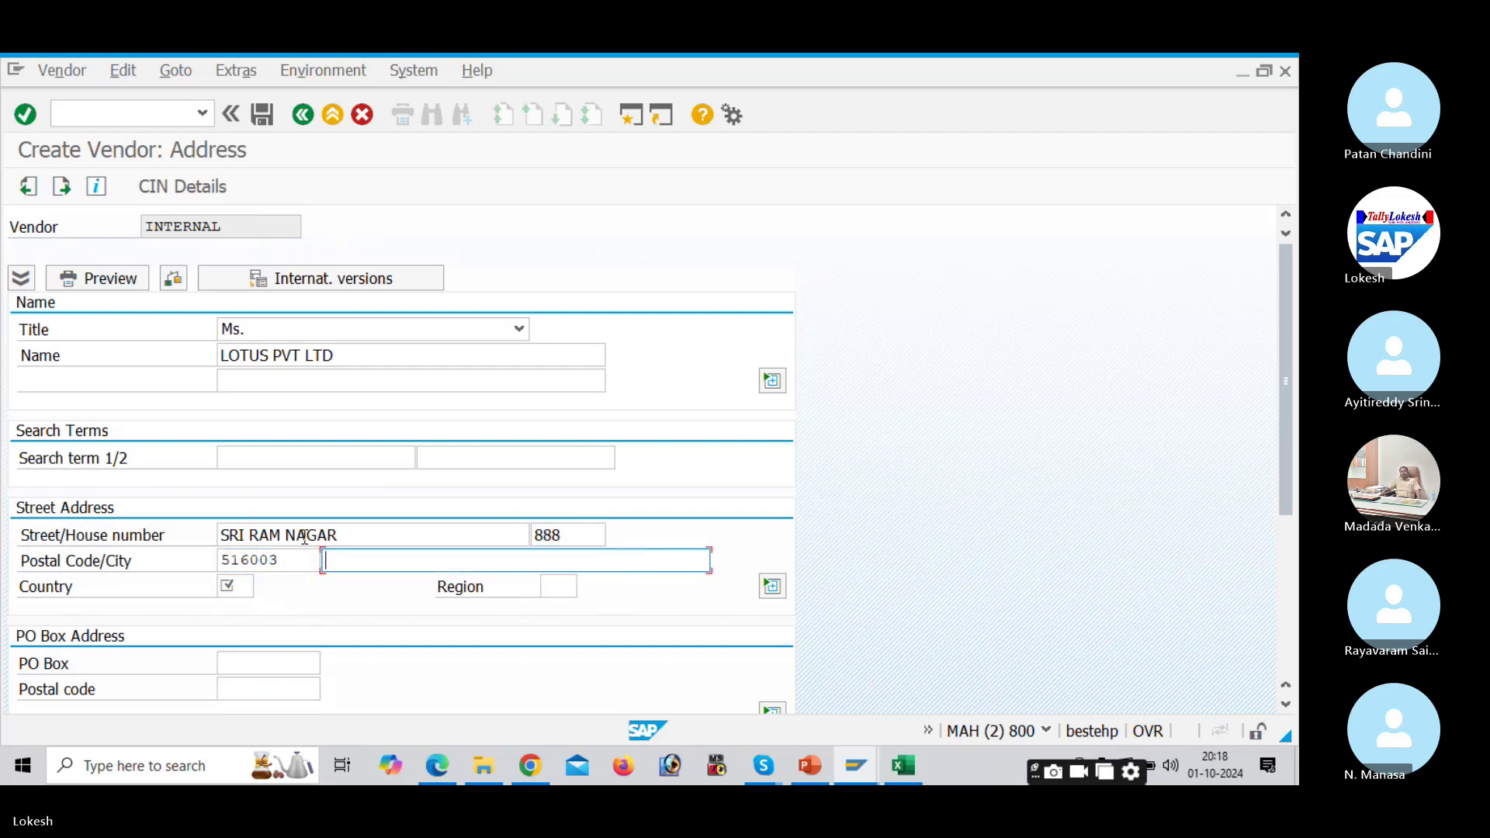
{"action": "key", "text": "Down"}
{"action": "key", "text": "Down"}
{"action": "key", "text": "Down"}
{"action": "key", "text": "Return"}
{"action": "key", "text": "Tab"}
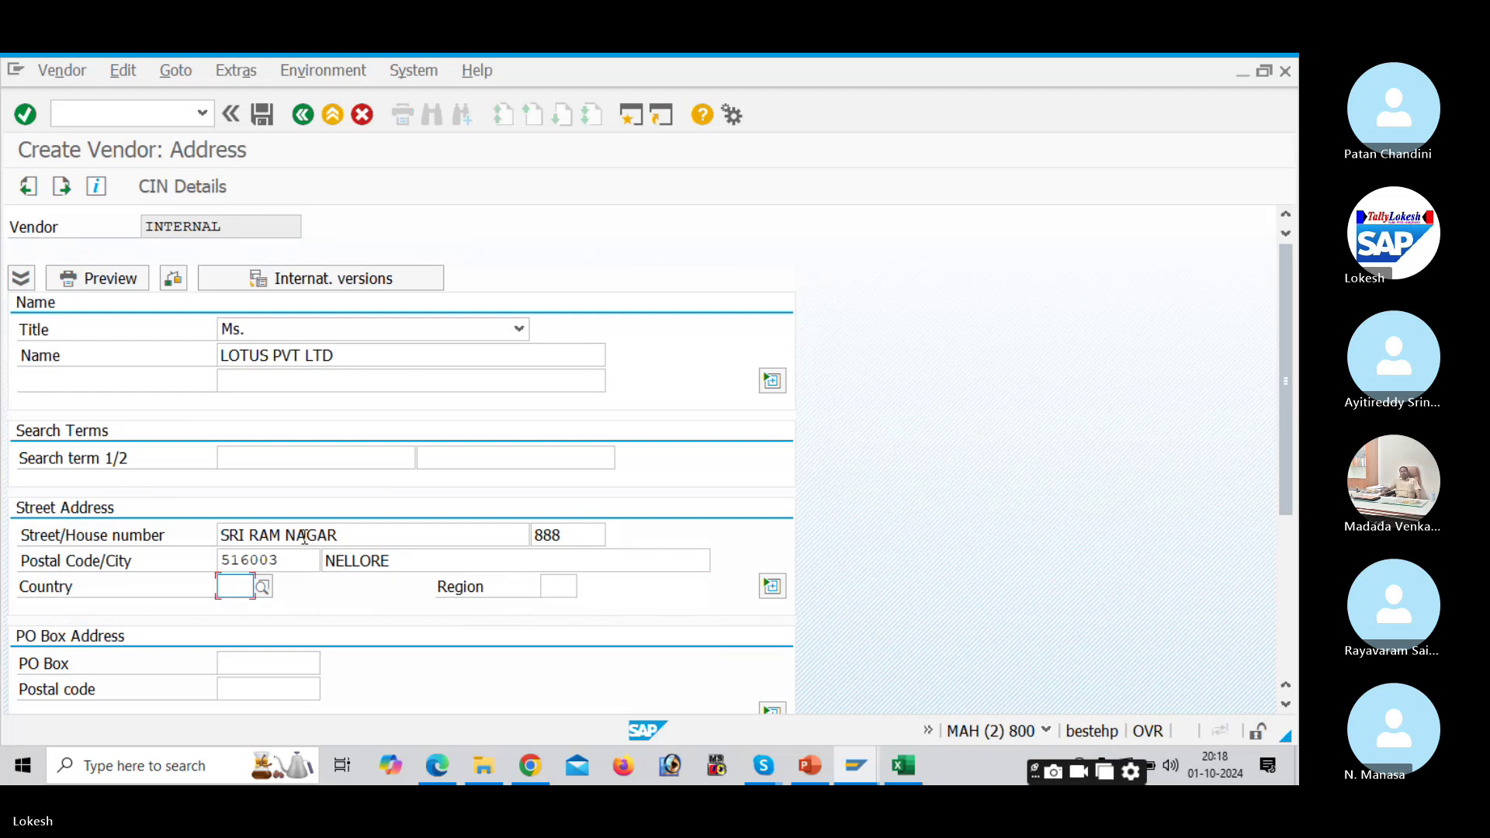
{"action": "key", "text": "Down"}
{"action": "key", "text": "Return"}
{"action": "key", "text": "Tab"}
{"action": "key", "text": "Down"}
{"action": "key", "text": "Return"}
Step: Set PO box 516003 with PO box postal code 516003
{"action": "key", "text": "Tab"}
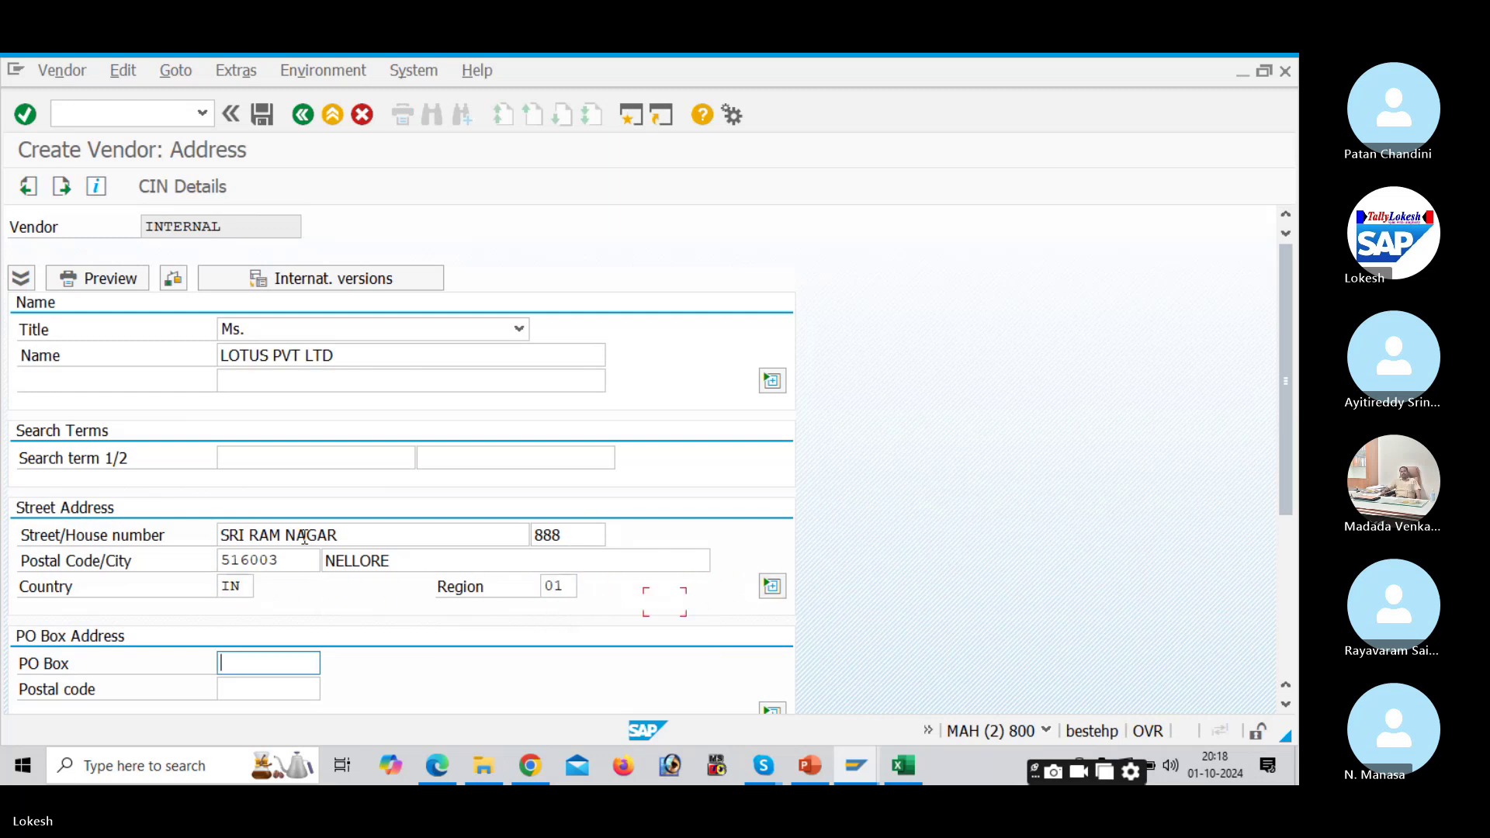
{"action": "key", "text": "Down"}
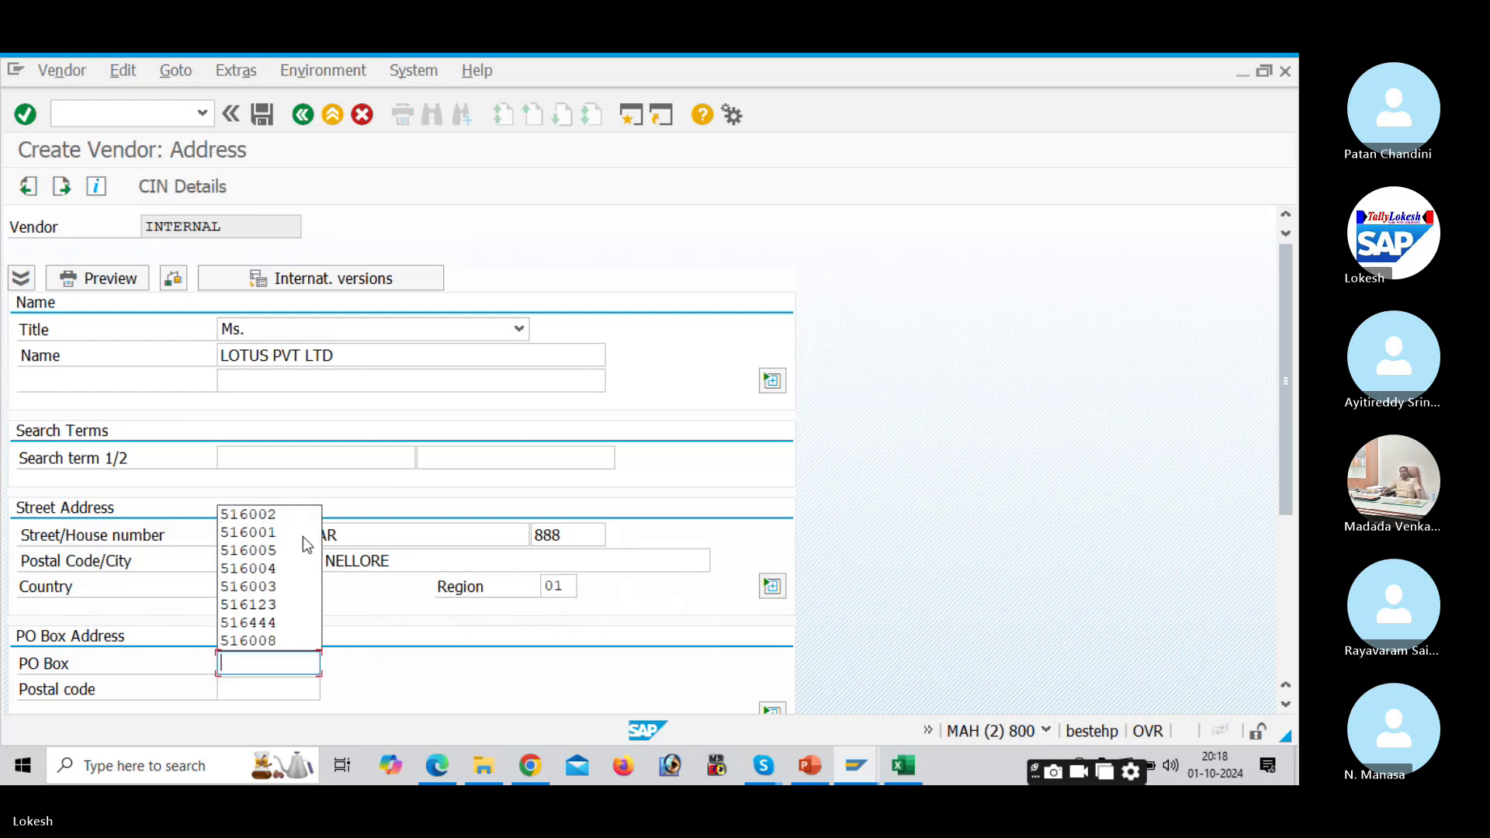
{"action": "type", "text": "51600"}
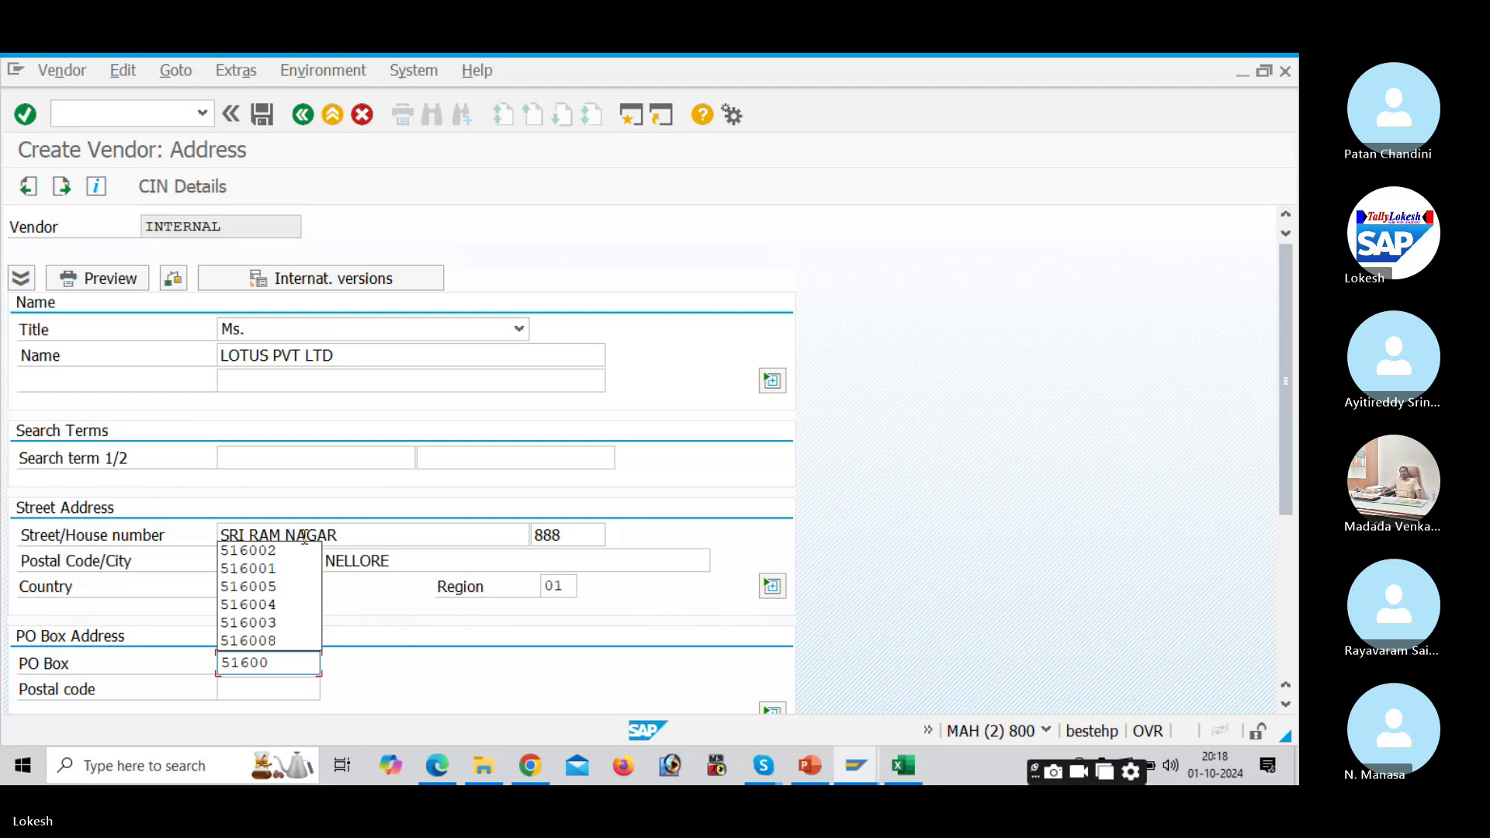
{"action": "type", "text": "3"}
{"action": "key", "text": "Tab"}
{"action": "type", "text": "516003"}
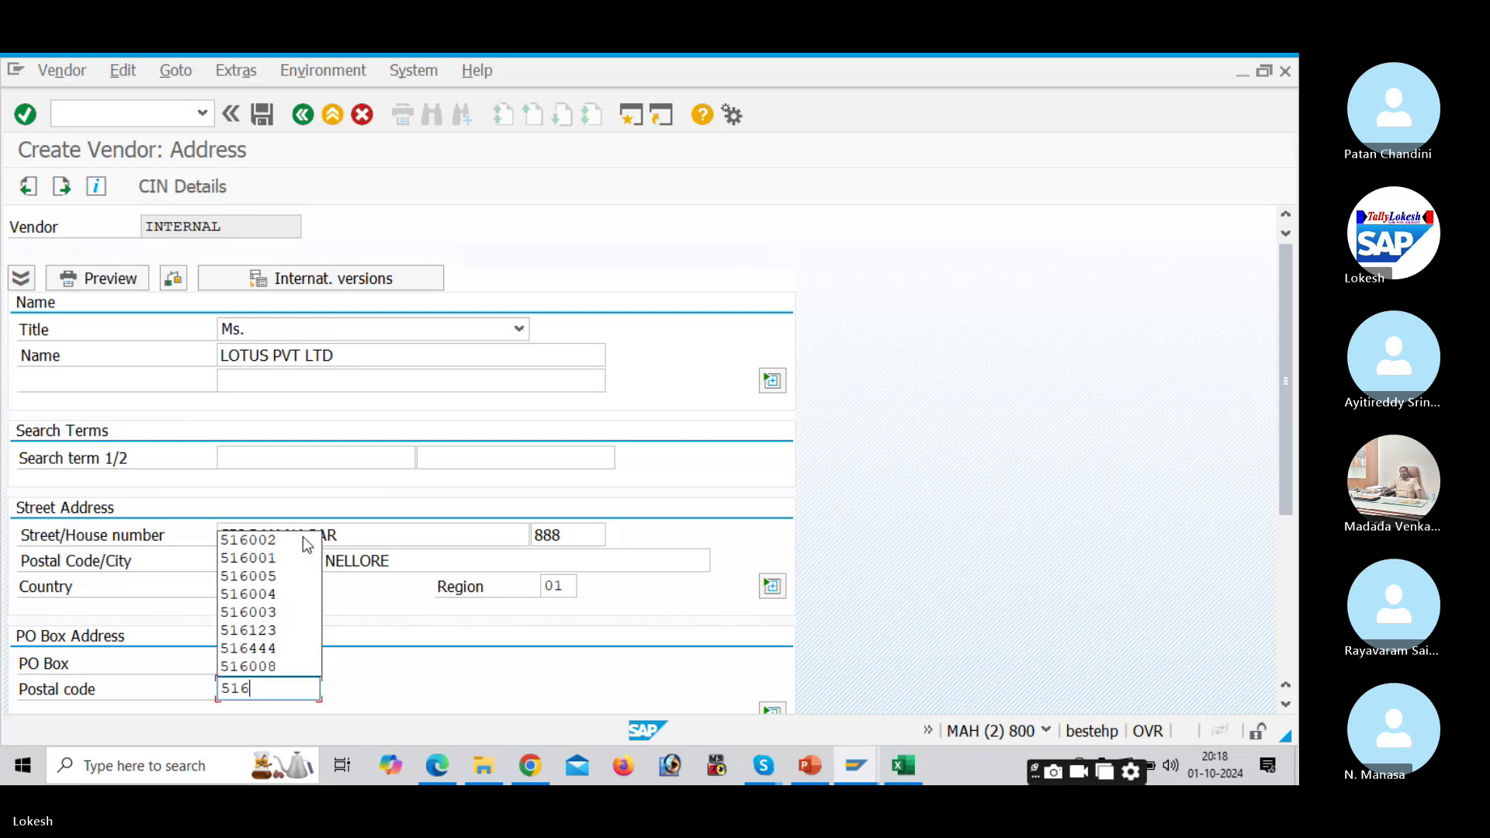
{"action": "key", "text": "Tab"}
{"action": "key", "text": "Tab"}
{"action": "key", "text": "Tab"}
{"action": "key", "text": "Tab"}
{"action": "key", "text": "Tab"}
{"action": "key", "text": "Tab"}
{"action": "key", "text": "Tab"}
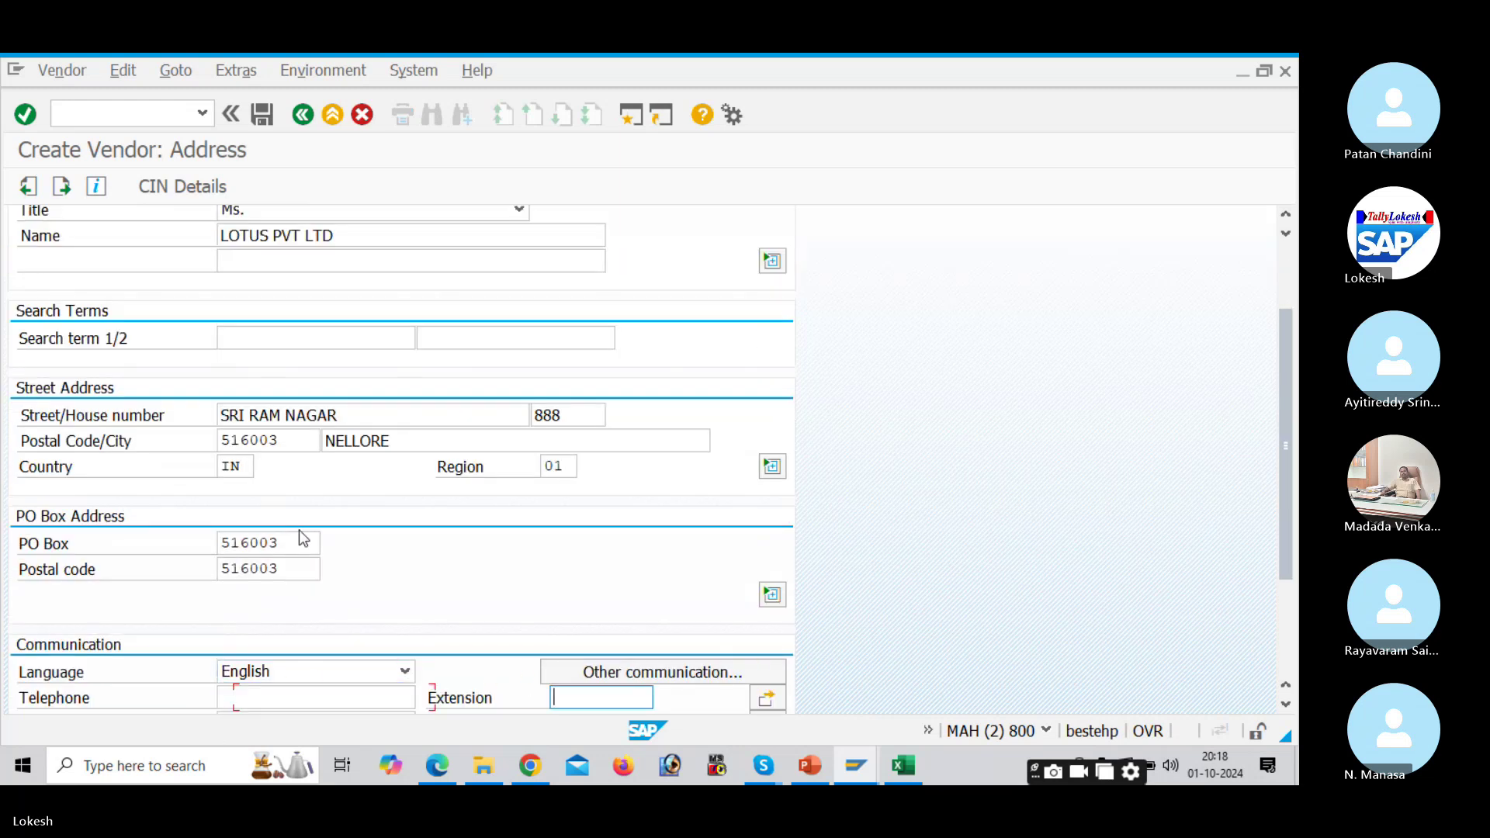
Step: Enter the telephone, mobile and fax numbers and the e-mail address
{"action": "scroll", "coordinate": [303, 534], "scroll_direction": "down", "scroll_amount": 3}
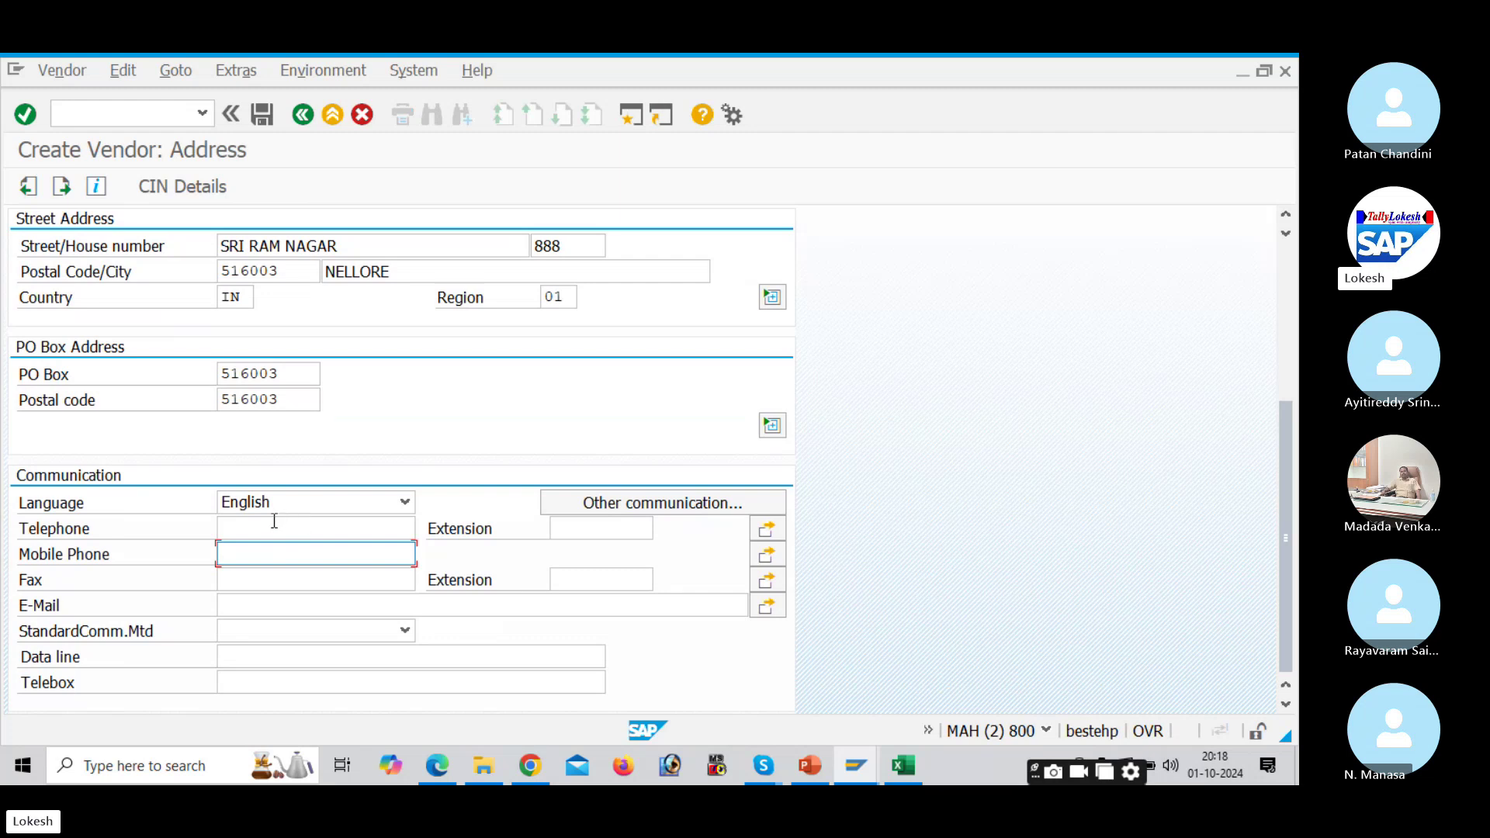
{"action": "left_click", "coordinate": [274, 522]}
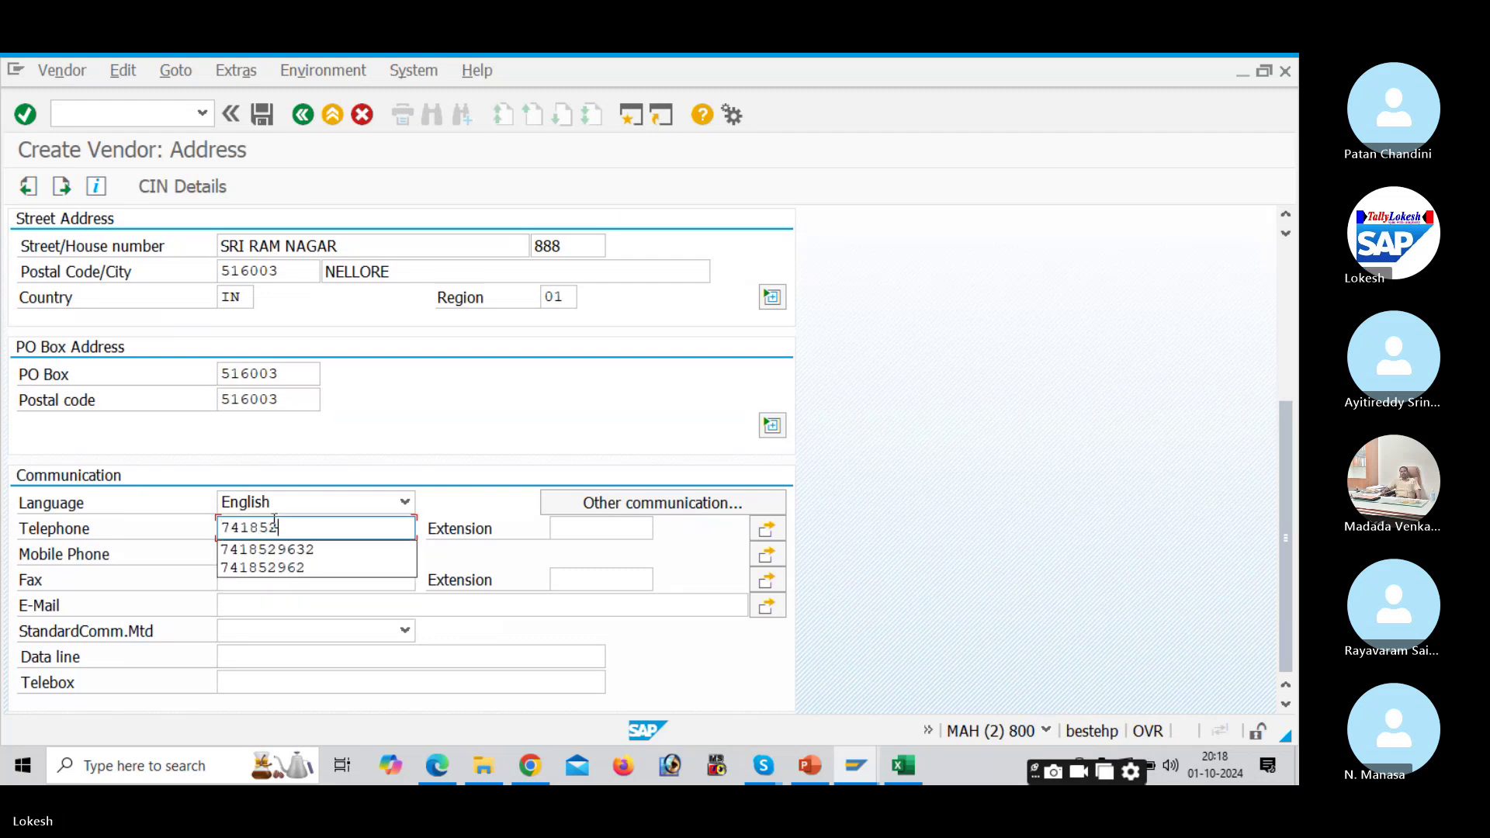
{"action": "left_click", "coordinate": [284, 553]}
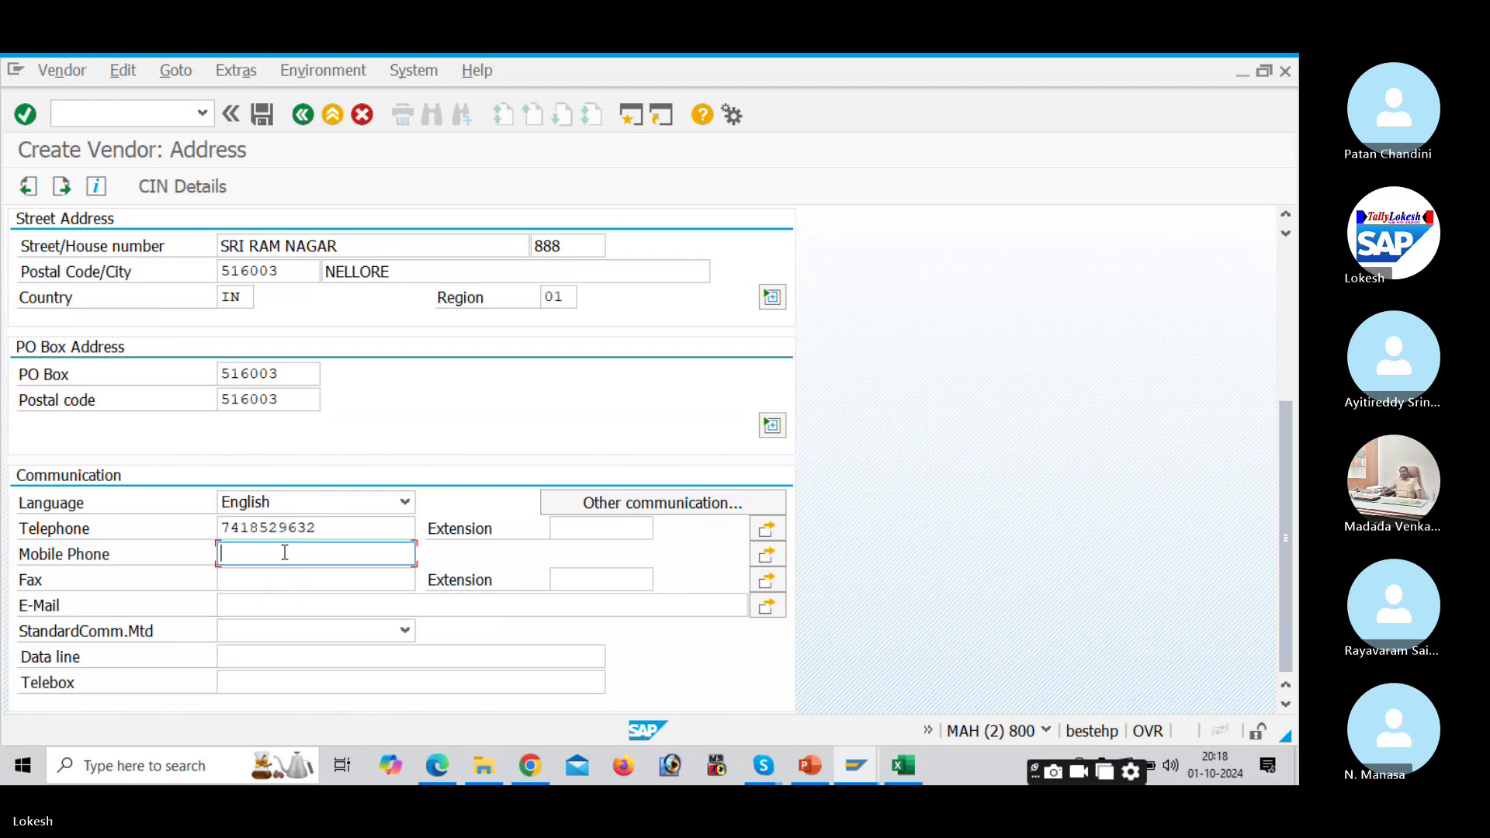
{"action": "left_click", "coordinate": [291, 573]}
{"action": "type", "text": "985623"}
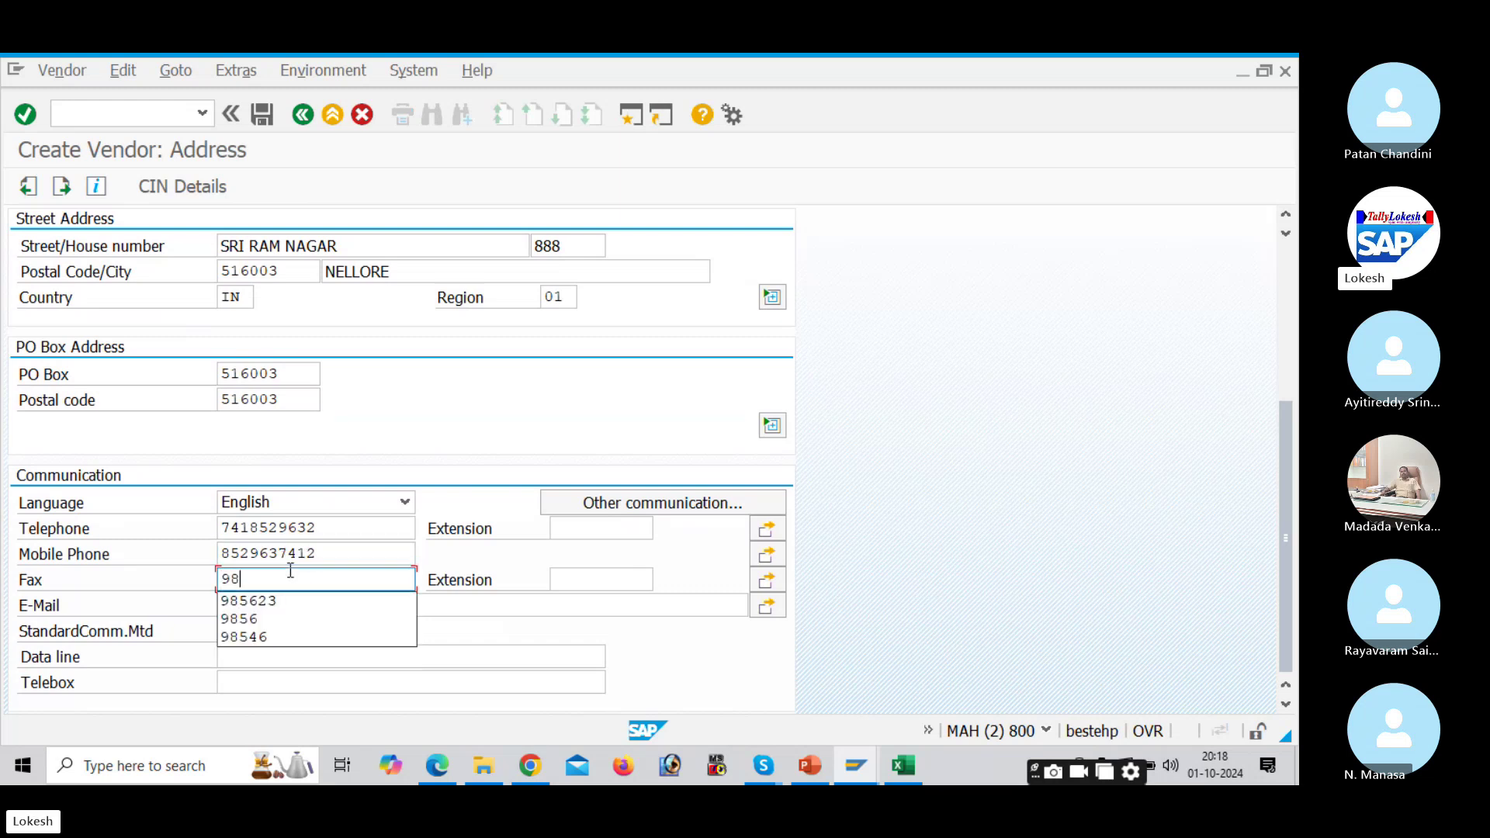
{"action": "left_click", "coordinate": [302, 603]}
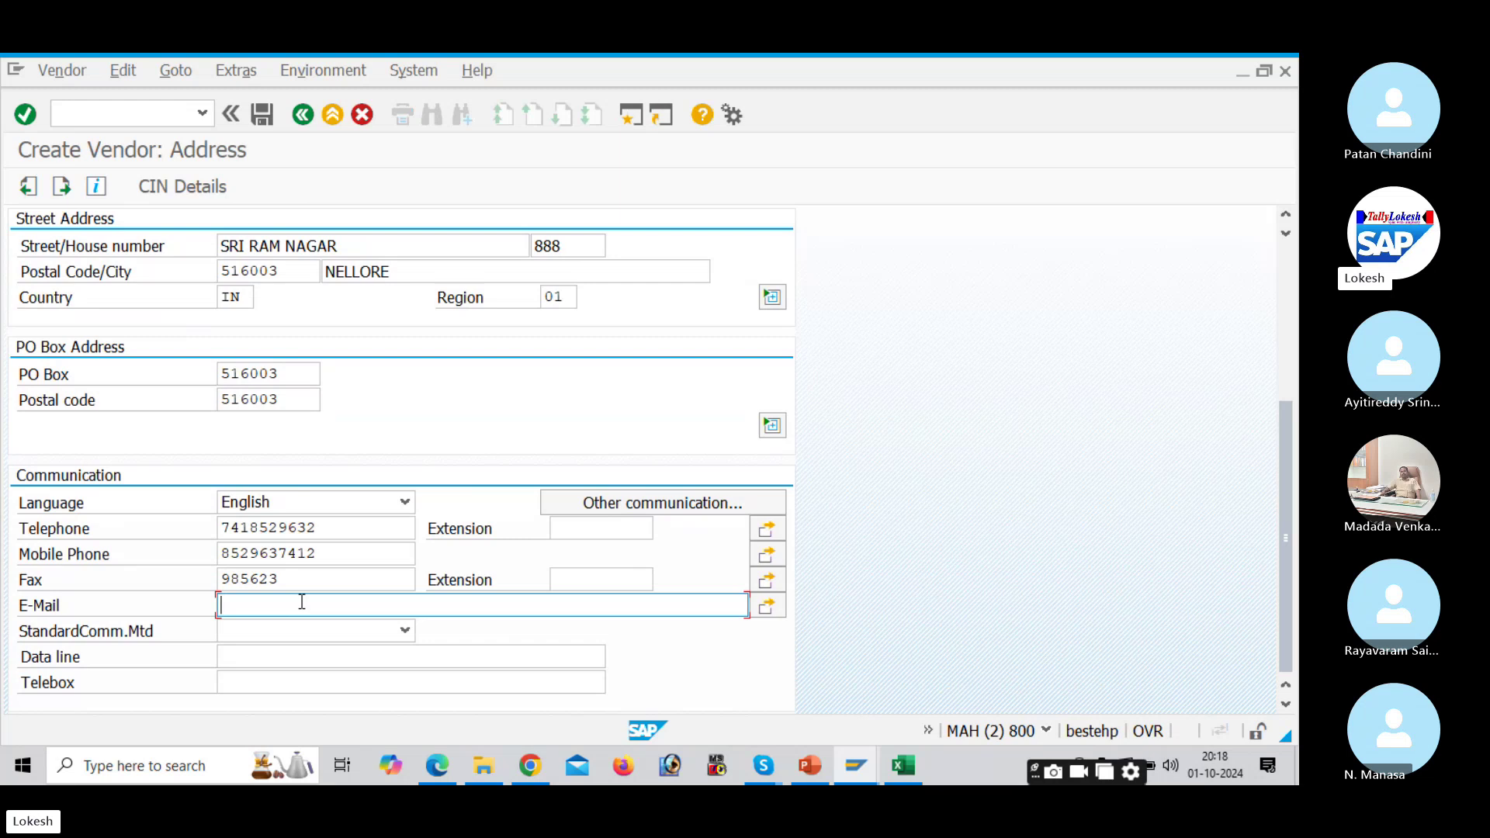
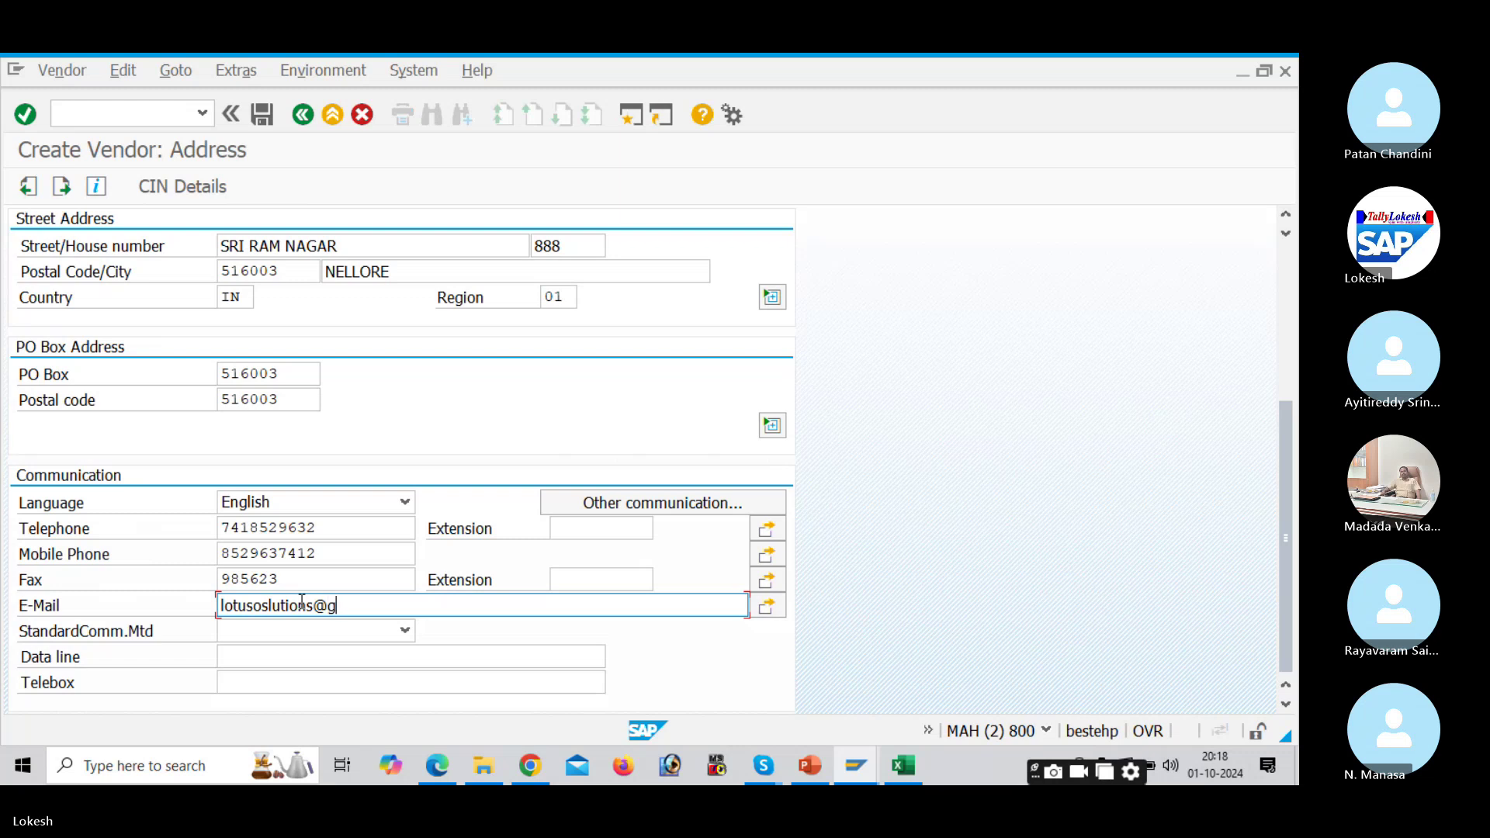
{"action": "key", "text": "Return"}
{"action": "key", "text": "Return"}
{"action": "key", "text": "Return"}
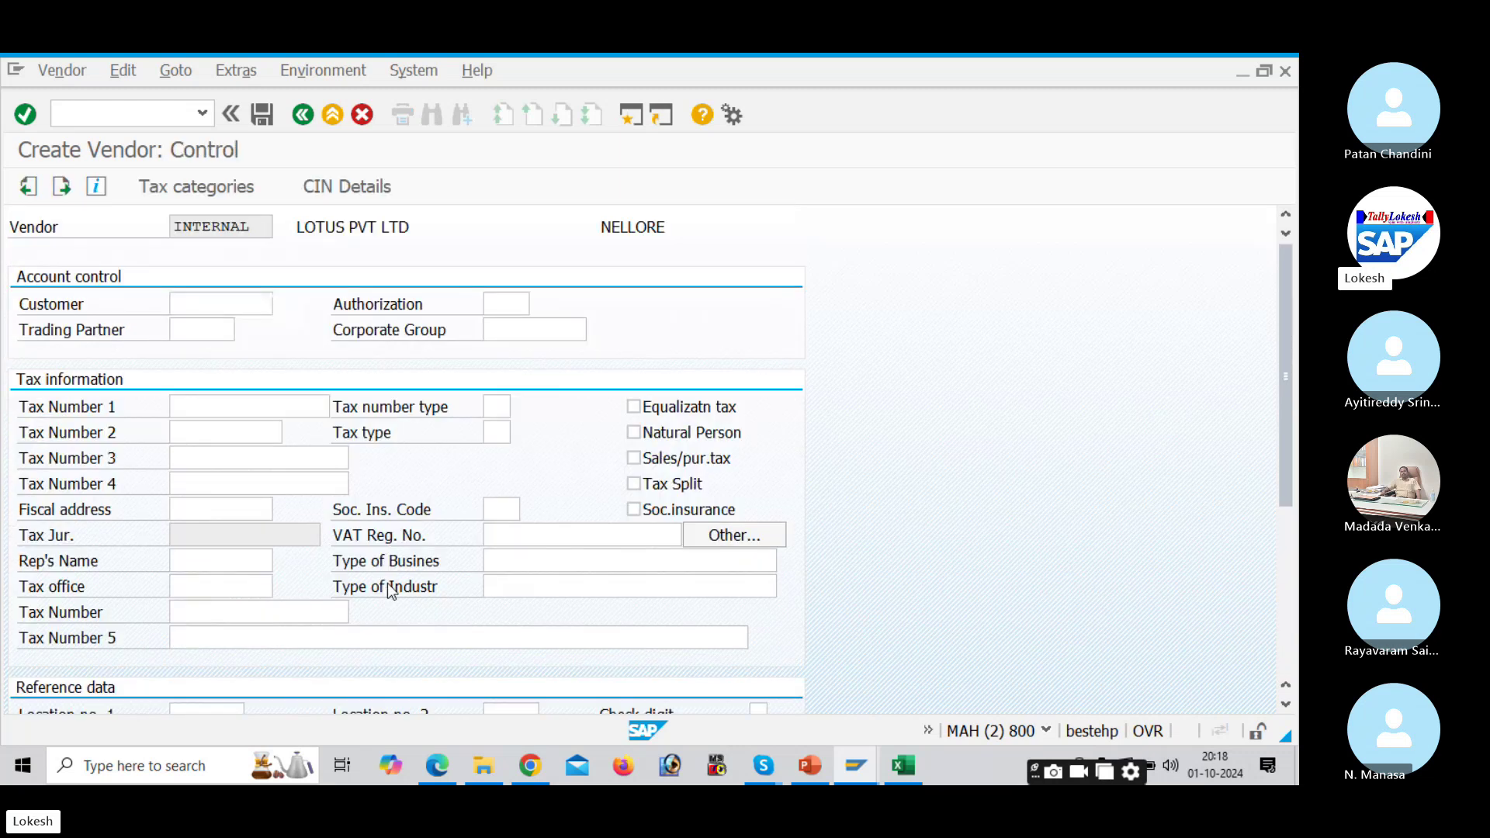
{"action": "key", "text": "Return"}
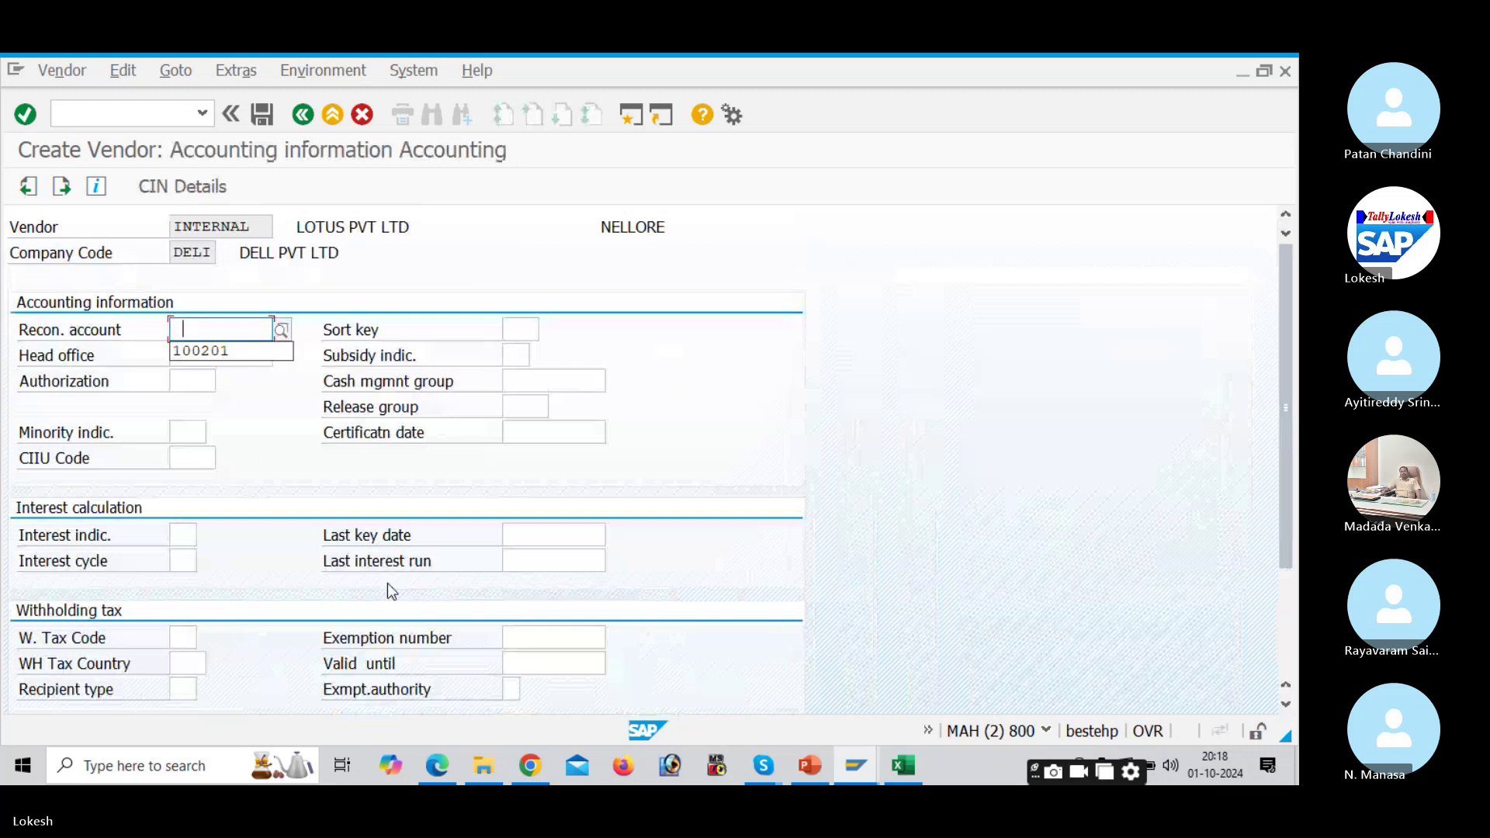
{"action": "key", "text": "Down"}
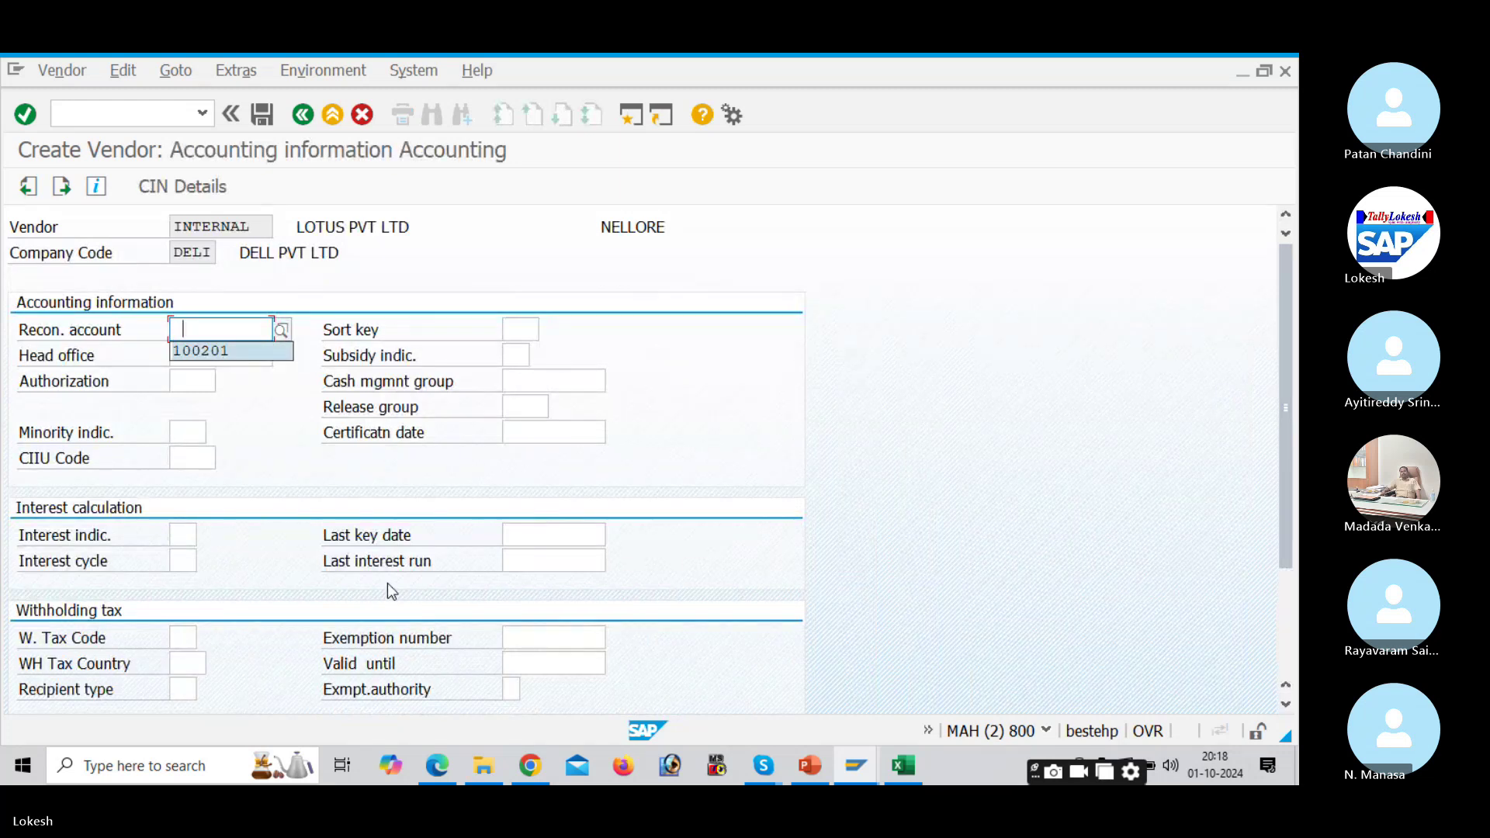
{"action": "key", "text": "Tab"}
{"action": "type", "text": "012"}
{"action": "key", "text": "Tab"}
{"action": "key", "text": "Tab"}
{"action": "key", "text": "Tab"}
{"action": "key", "text": "Tab"}
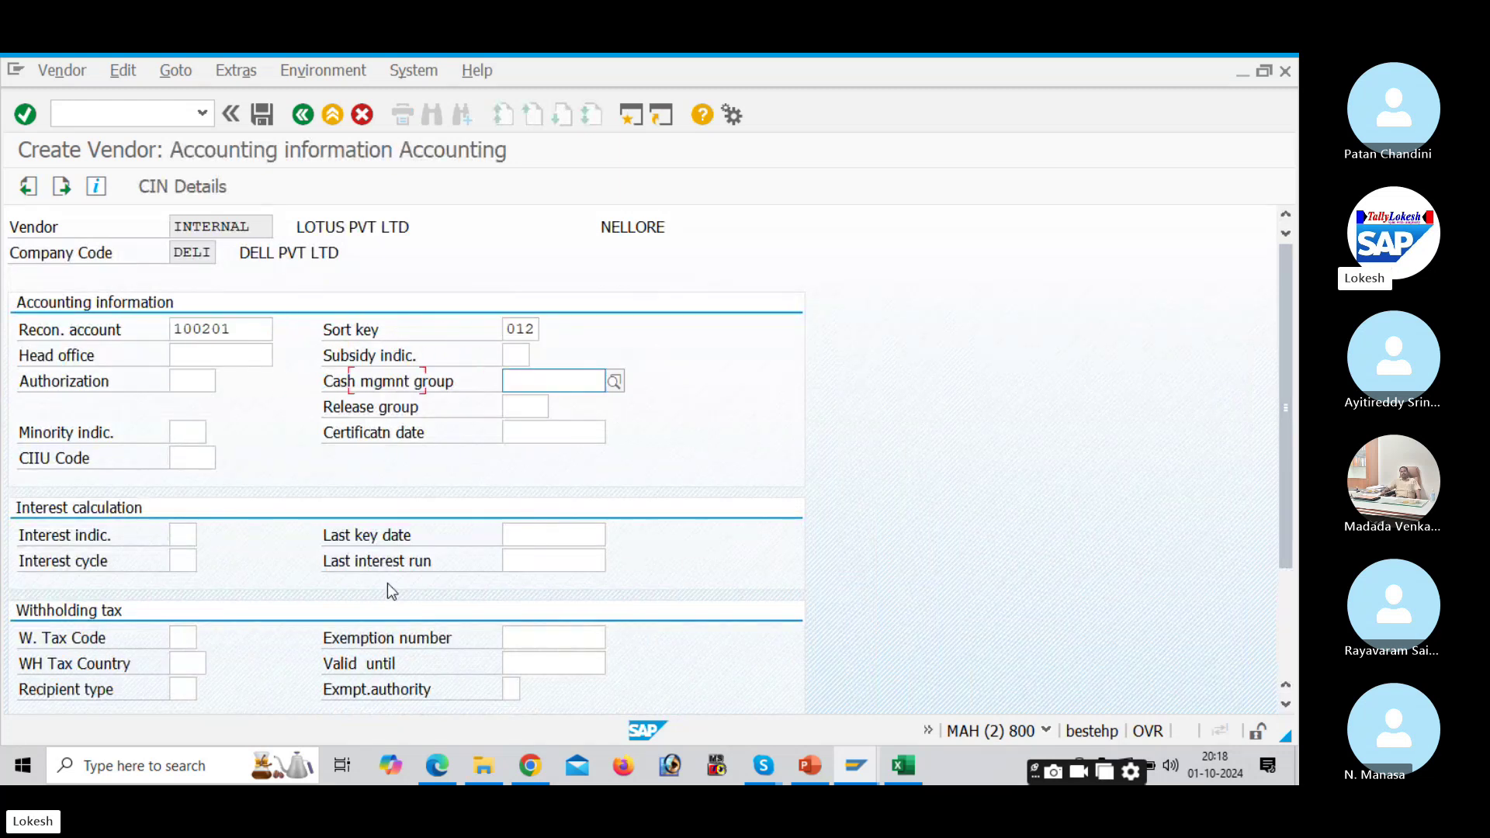
{"action": "type", "text": "A4"}
{"action": "key", "text": "Tab"}
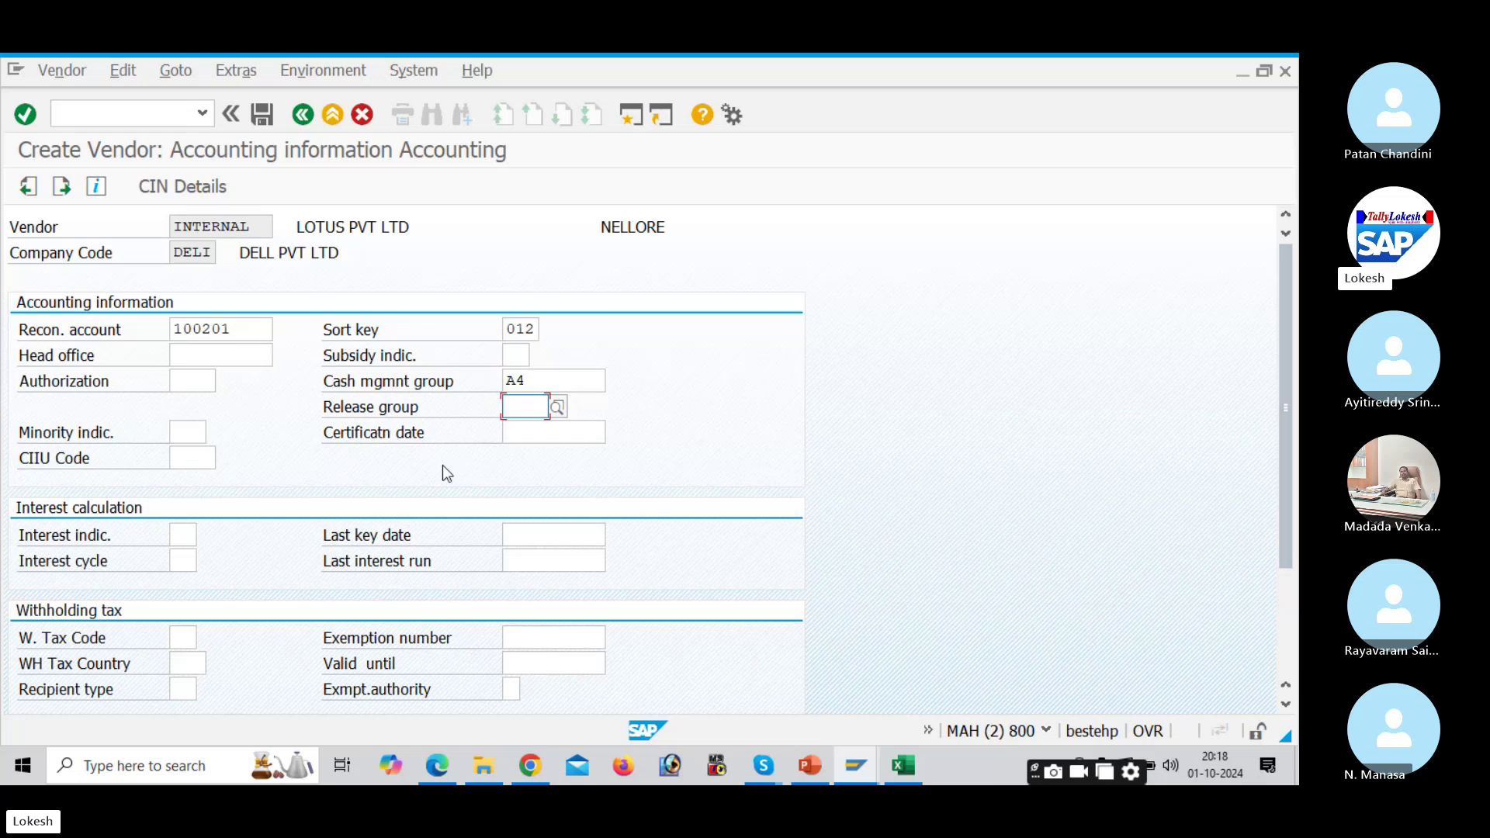
{"action": "key", "text": "Return"}
{"action": "left_click", "coordinate": [206, 348]}
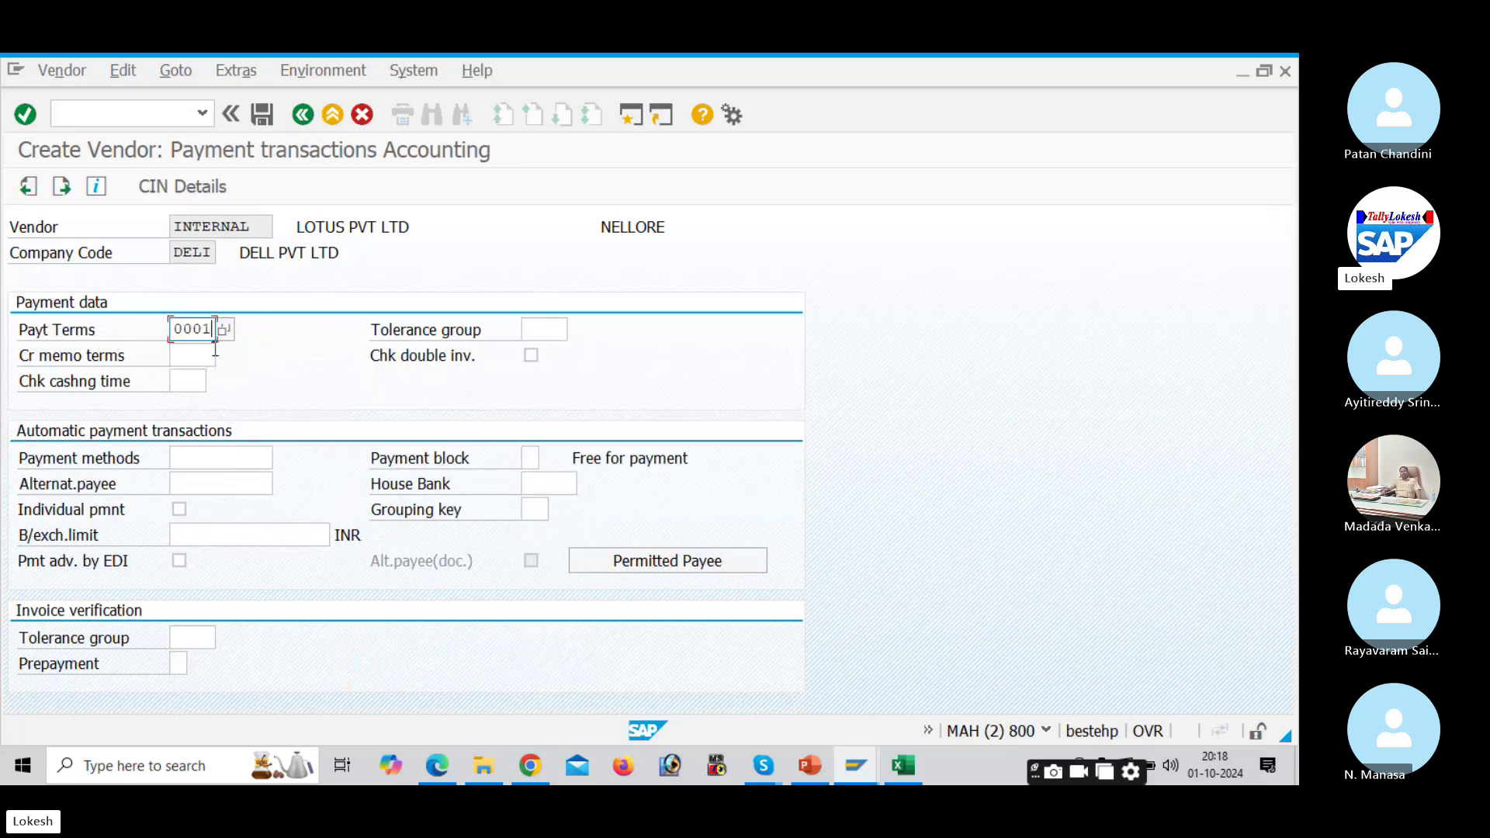
{"action": "left_click", "coordinate": [262, 115]}
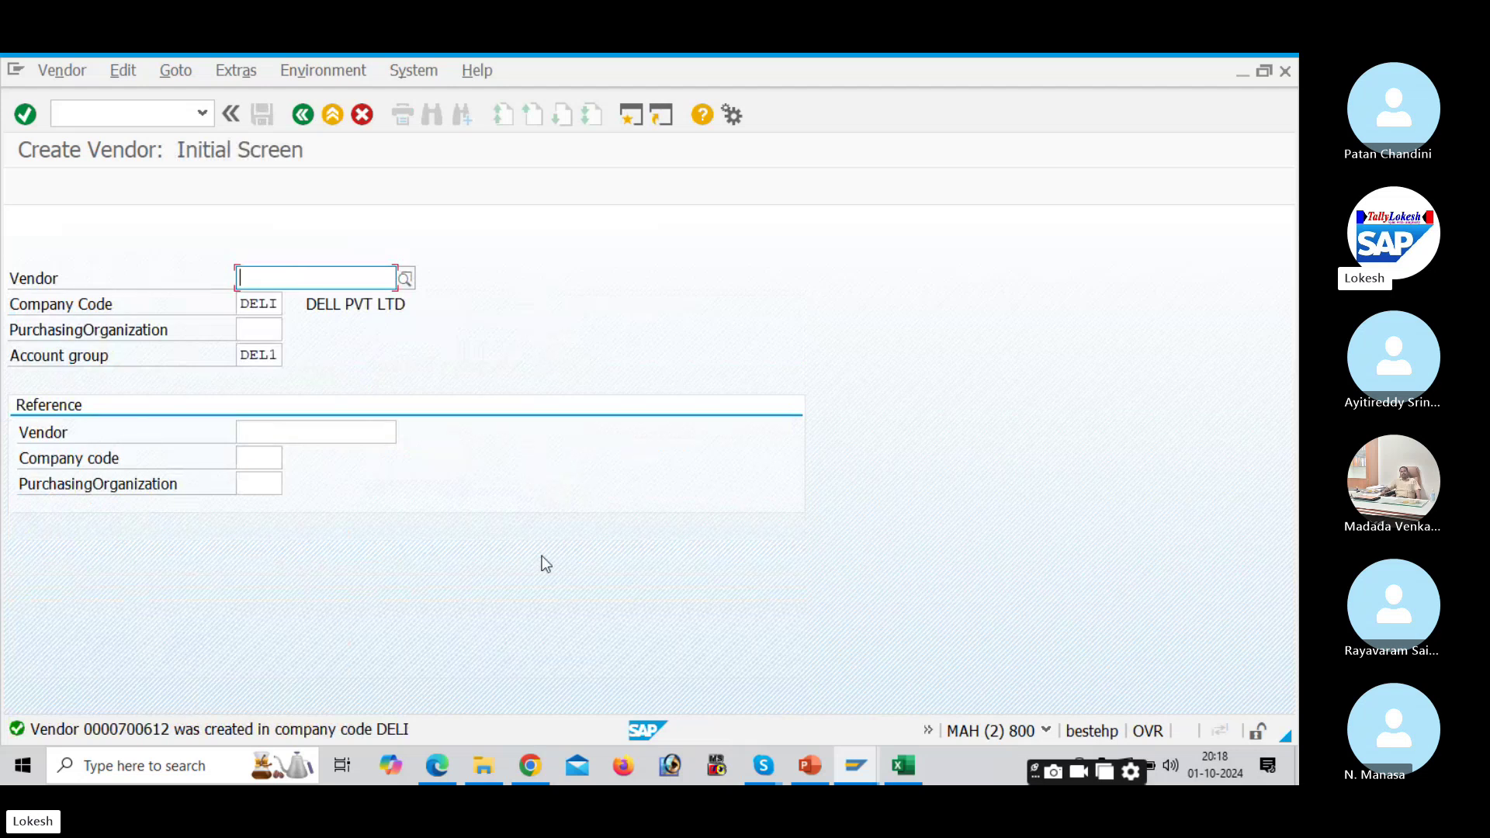
{"action": "left_click", "coordinate": [820, 766]}
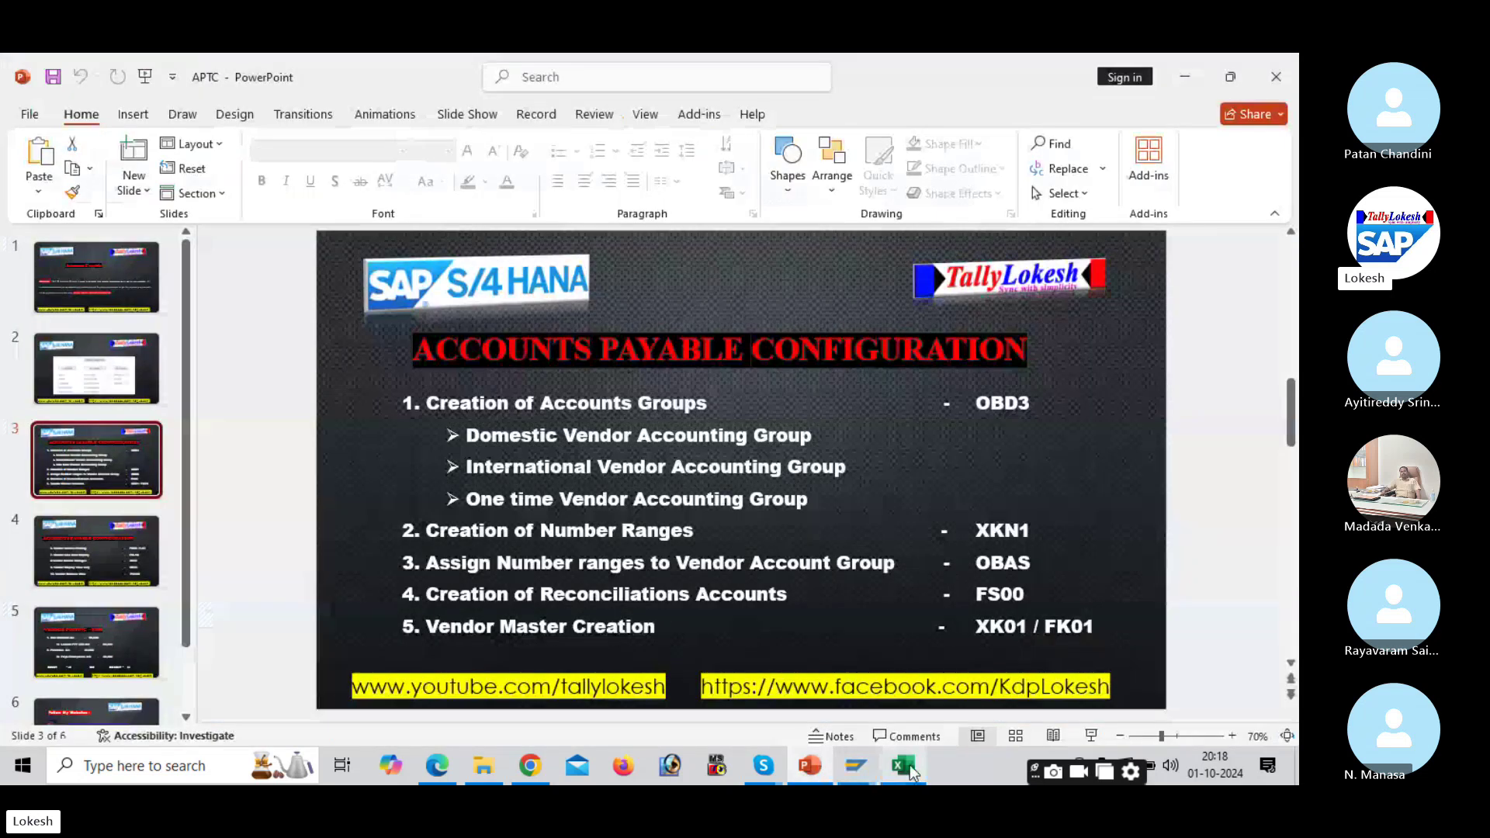
{"action": "left_click", "coordinate": [905, 766]}
{"action": "left_click", "coordinate": [562, 531]}
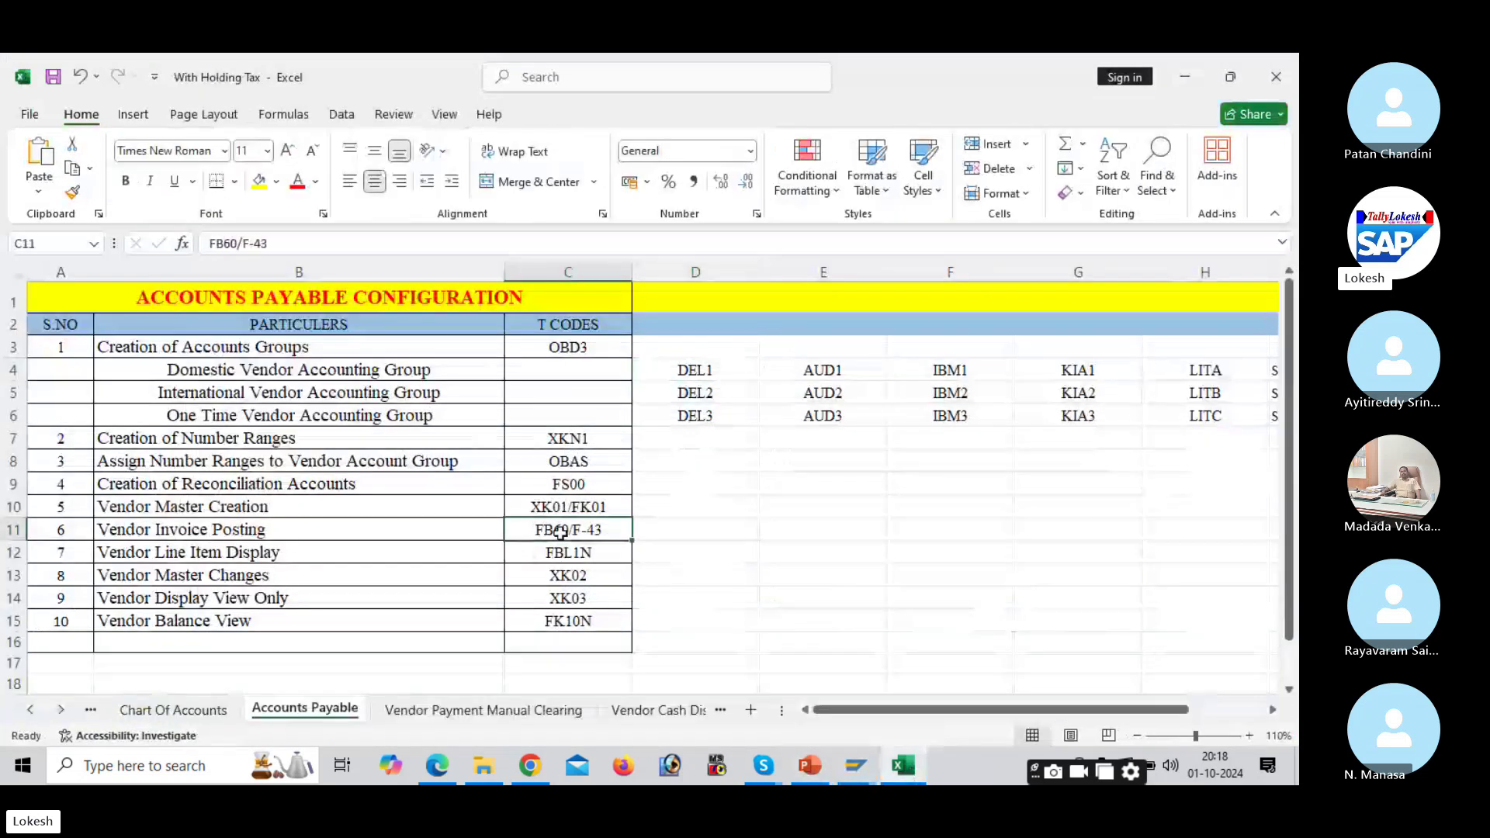
{"action": "mouse_move", "coordinate": [855, 766]}
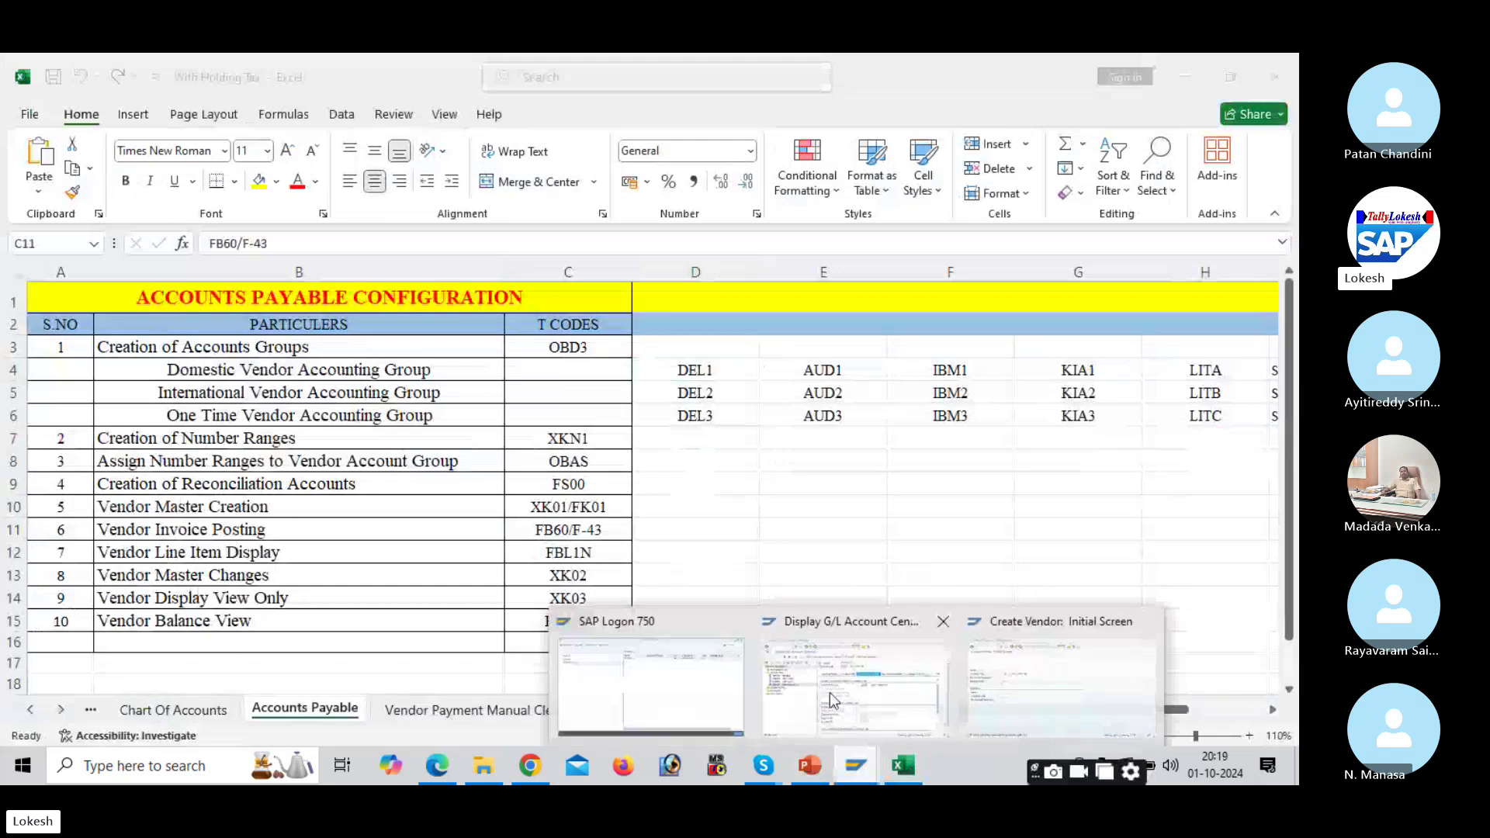
{"action": "left_click", "coordinate": [1013, 680]}
Step: Leave Create Vendor with /n and start vendor invoice entry with FB60
{"action": "left_click", "coordinate": [109, 118]}
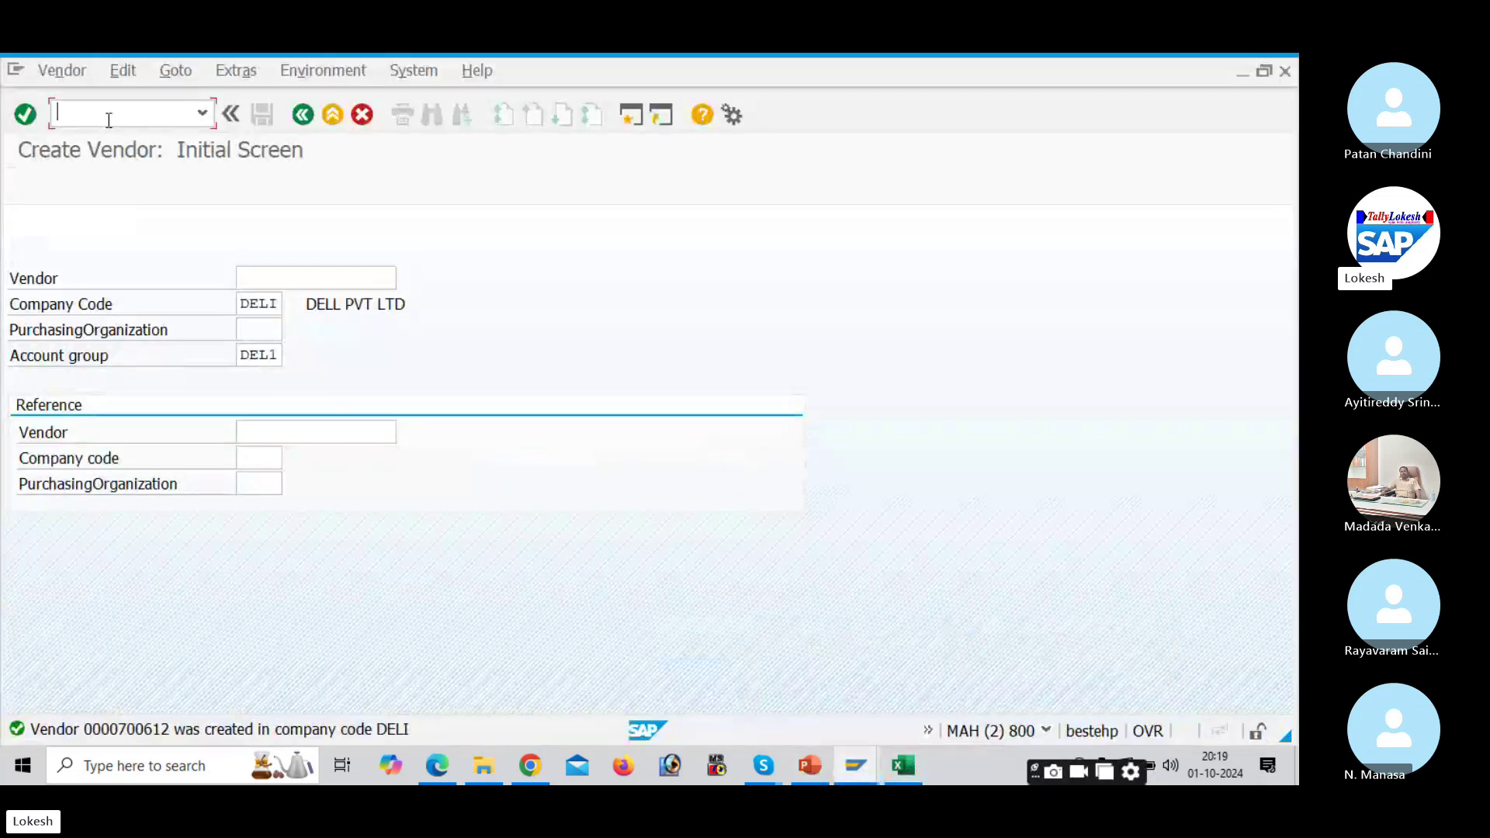
{"action": "type", "text": "/n"}
{"action": "key", "text": "Return"}
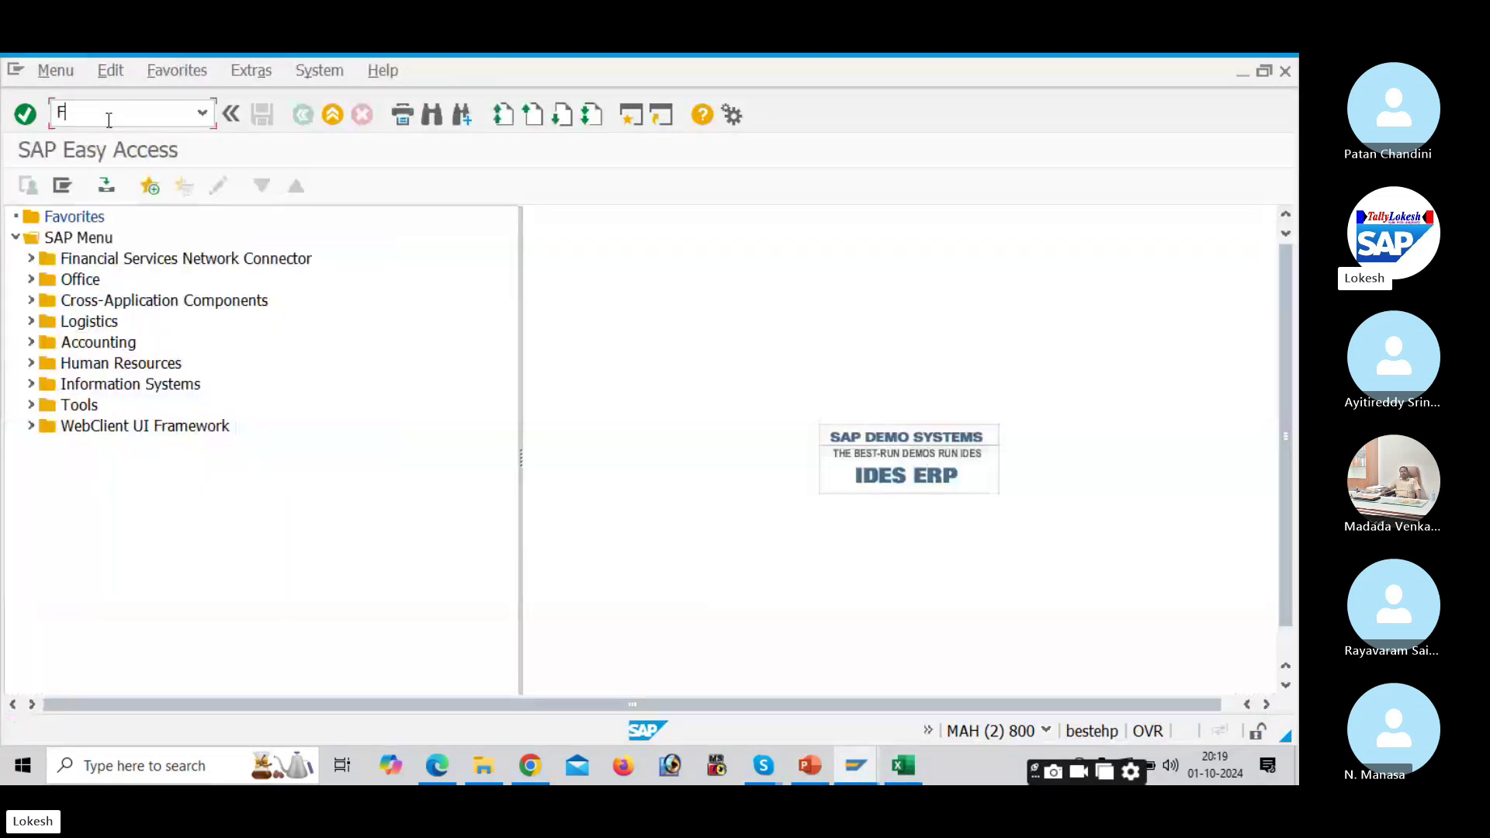
{"action": "type", "text": "FN"}
{"action": "key", "text": "BackSpace"}
{"action": "type", "text": "B60"}
{"action": "key", "text": "Return"}
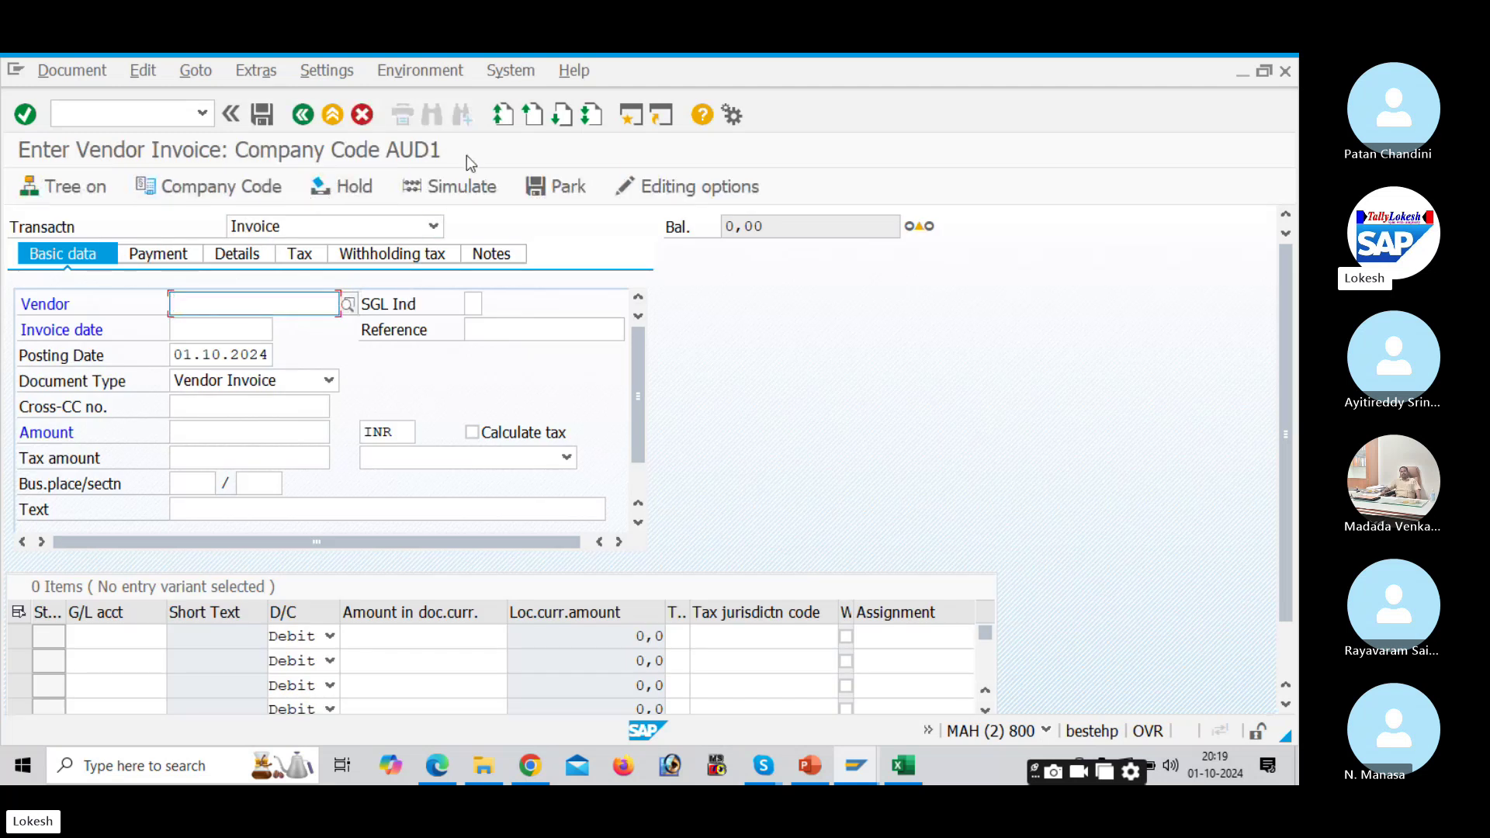
Step: Switch the company code to DELI and restart /nfb60 for it
{"action": "left_click", "coordinate": [257, 188]}
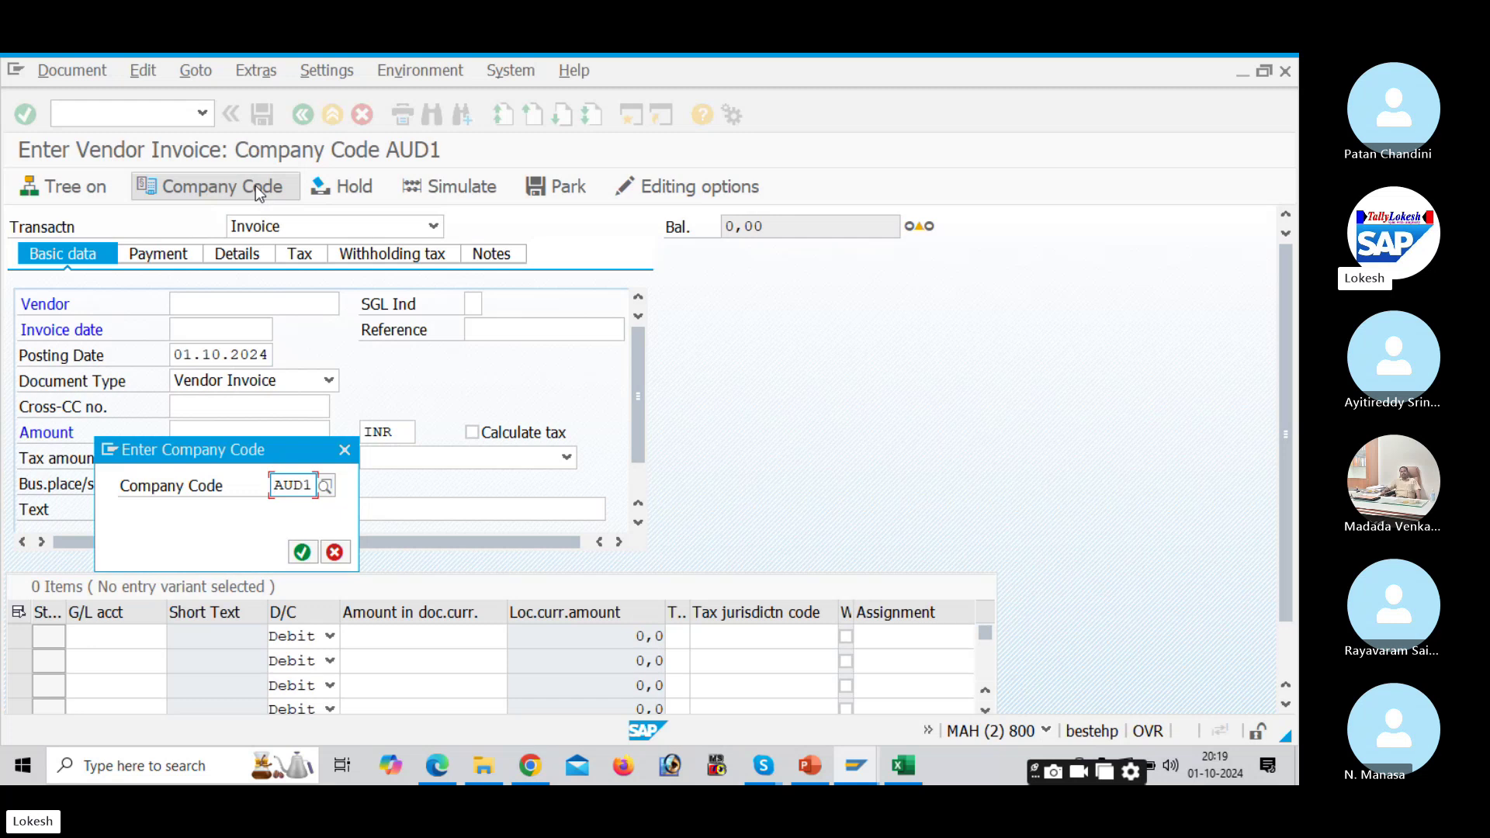
{"action": "type", "text": "DE"}
{"action": "key", "text": "Return"}
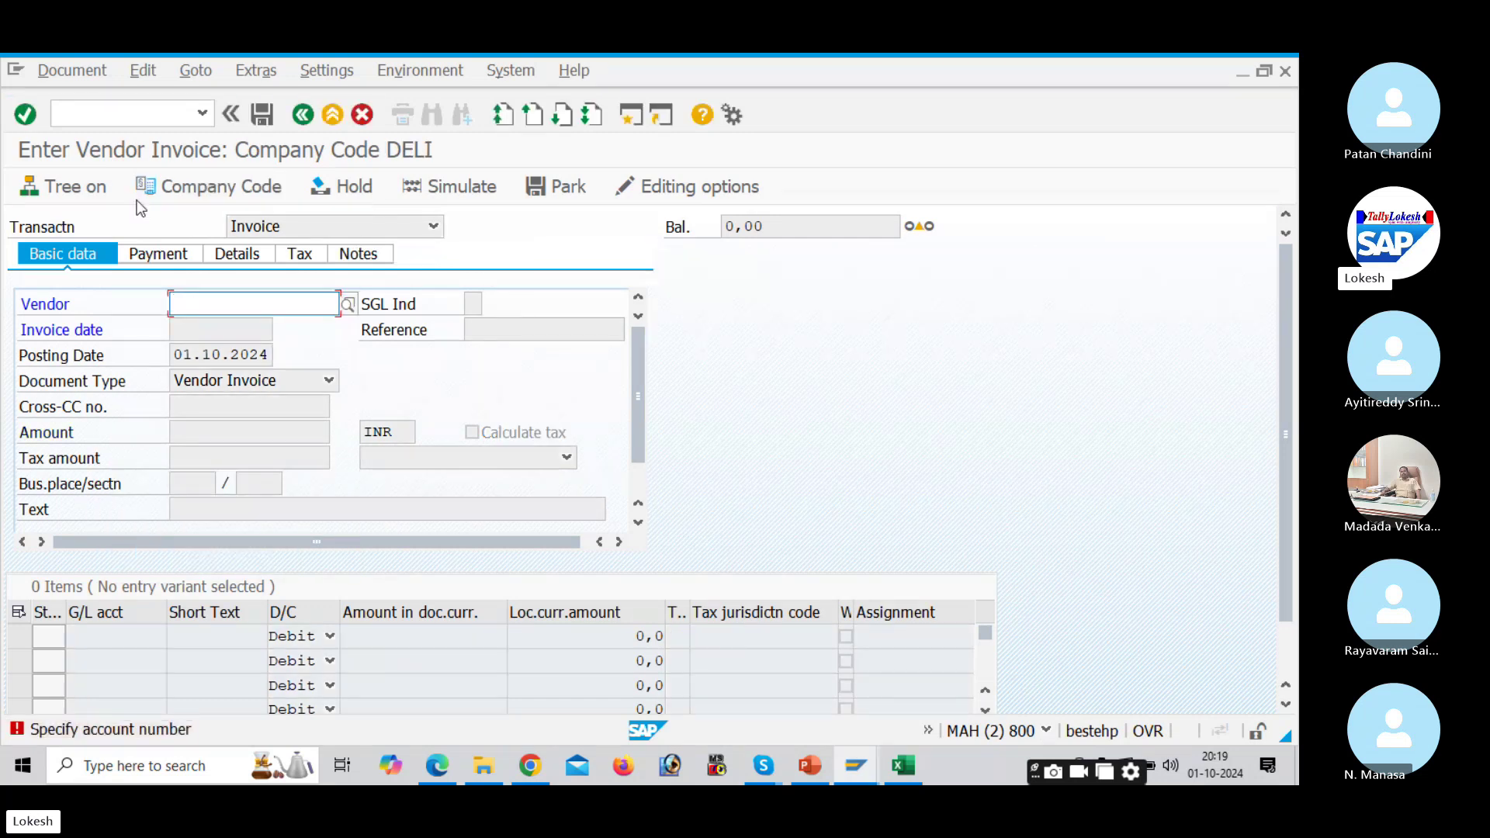
{"action": "left_click", "coordinate": [128, 113]}
{"action": "type", "text": "/nfb60"}
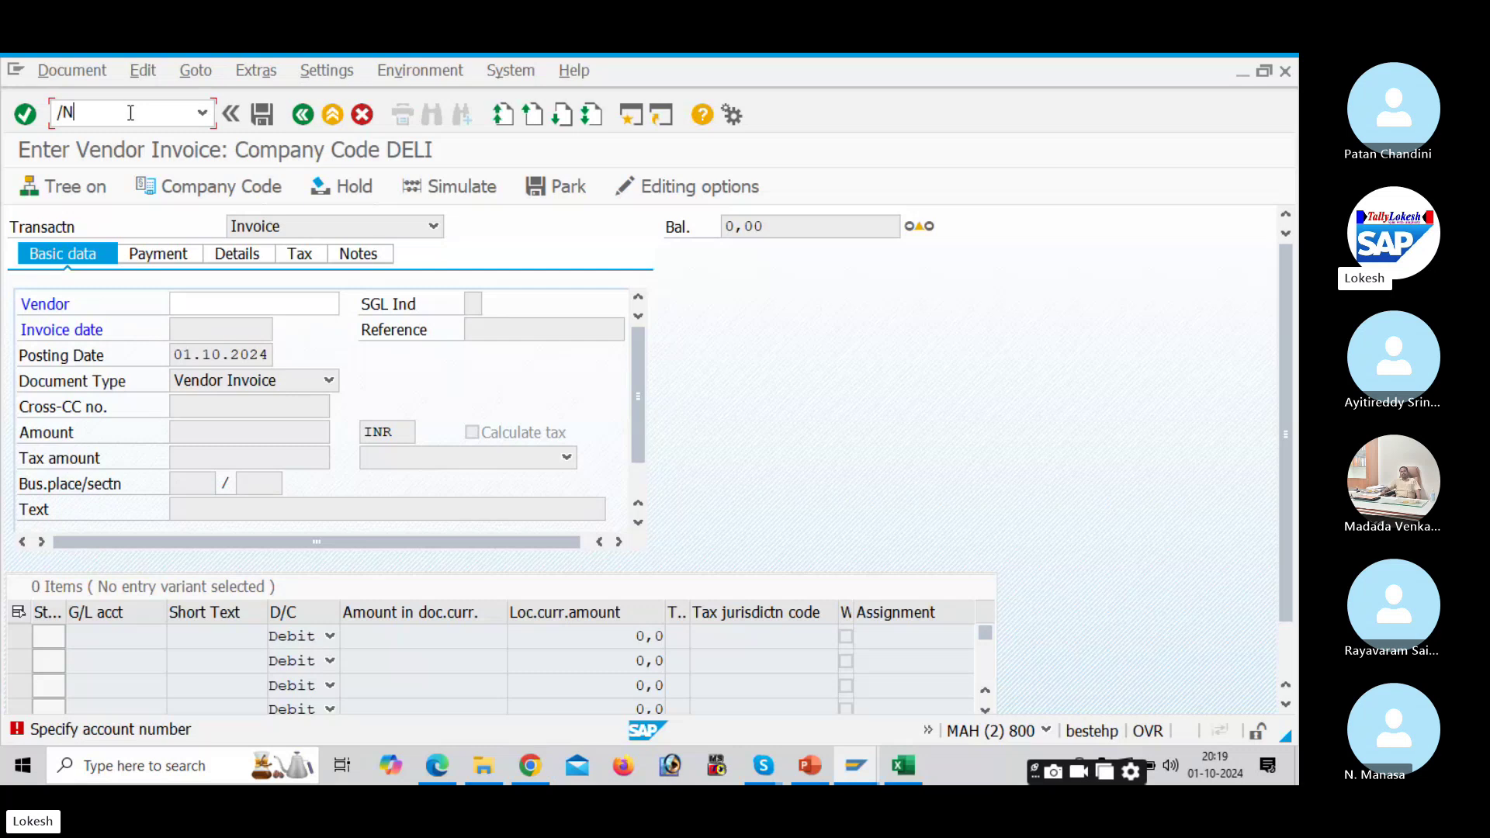
{"action": "key", "text": "Return"}
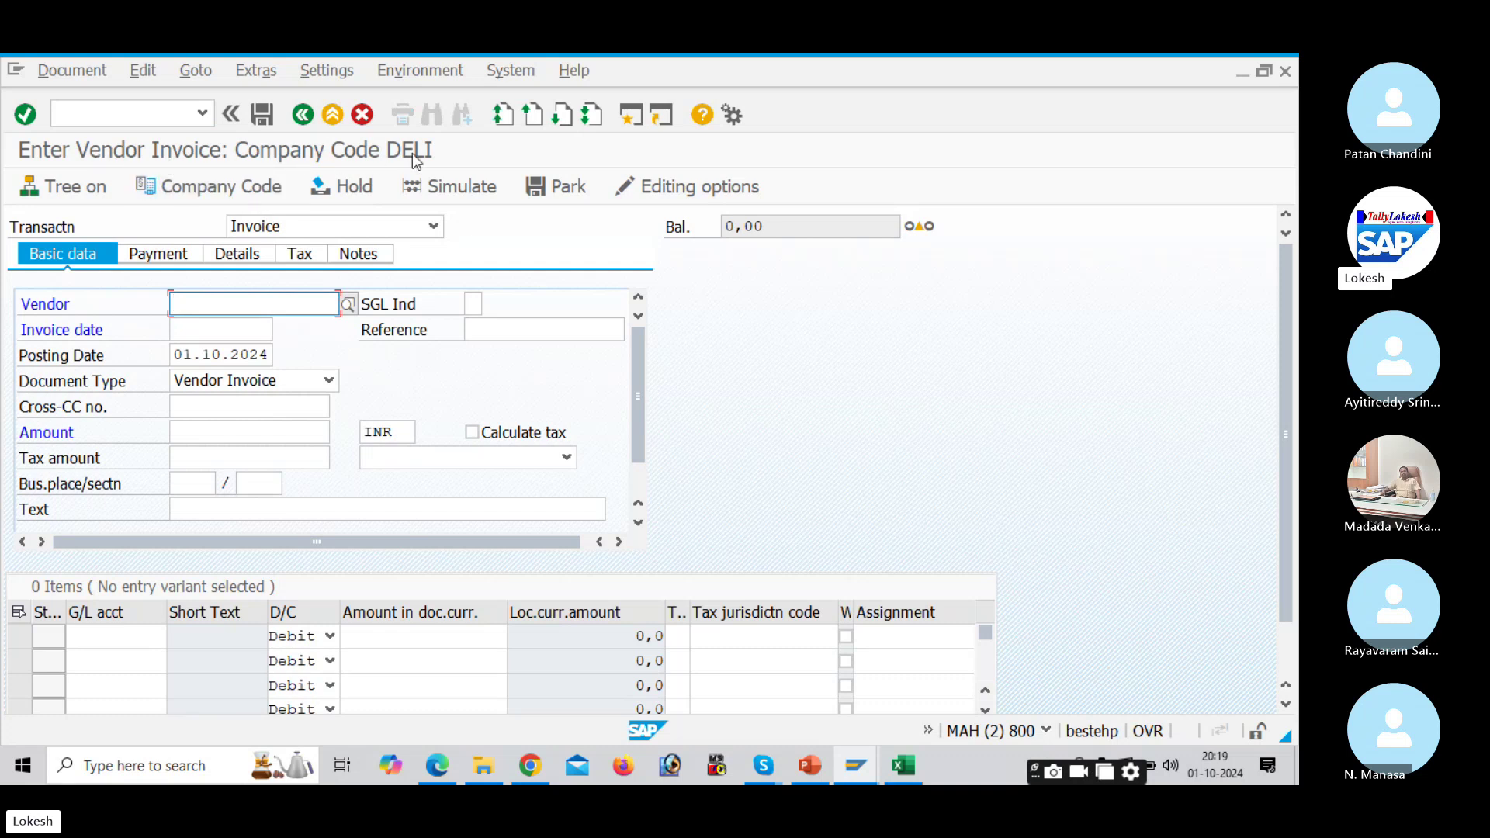
{"action": "left_click", "coordinate": [218, 192]}
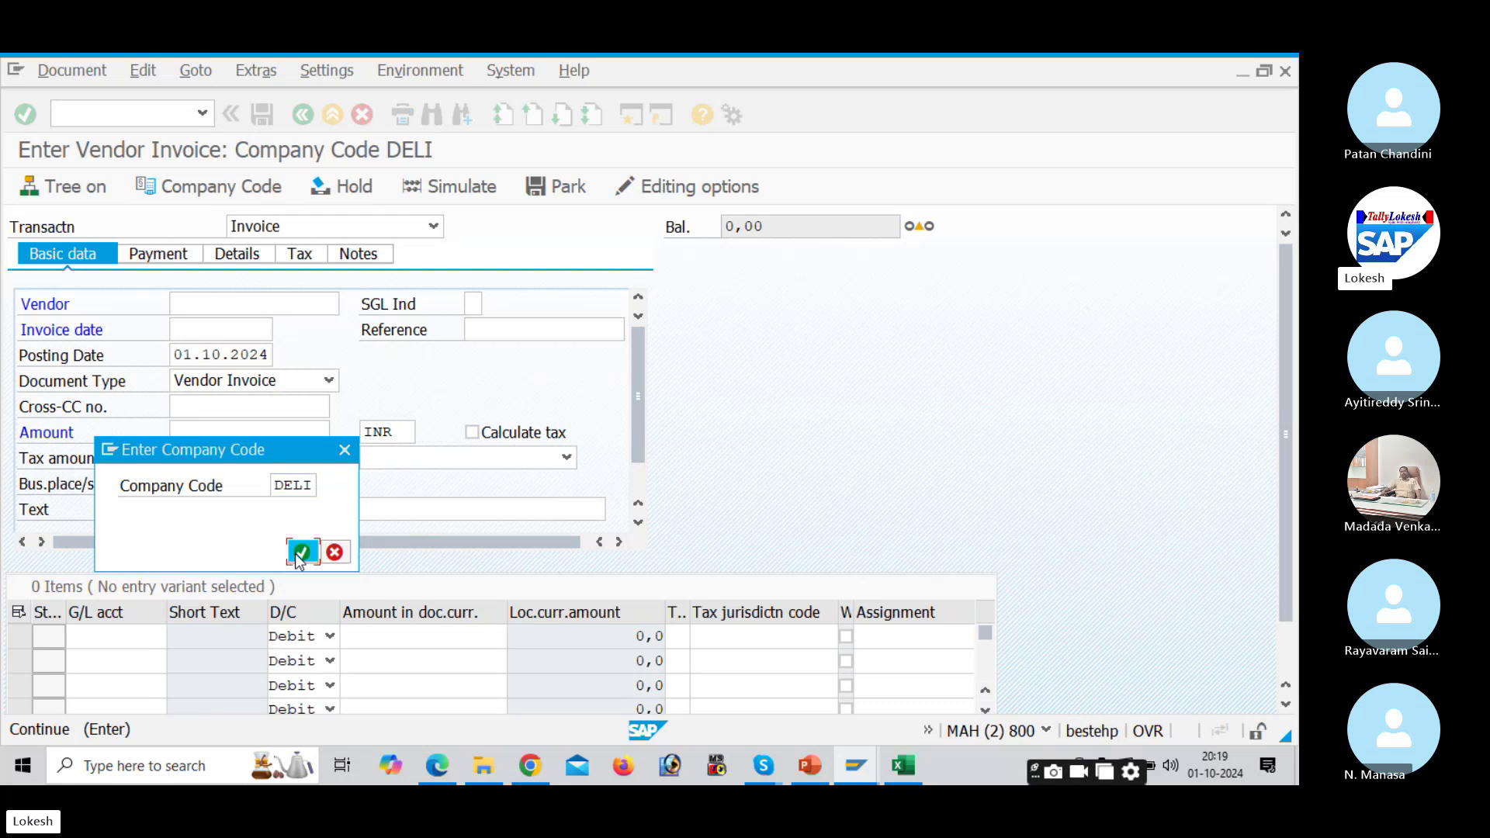
{"action": "left_click", "coordinate": [302, 552]}
{"action": "left_click", "coordinate": [163, 118]}
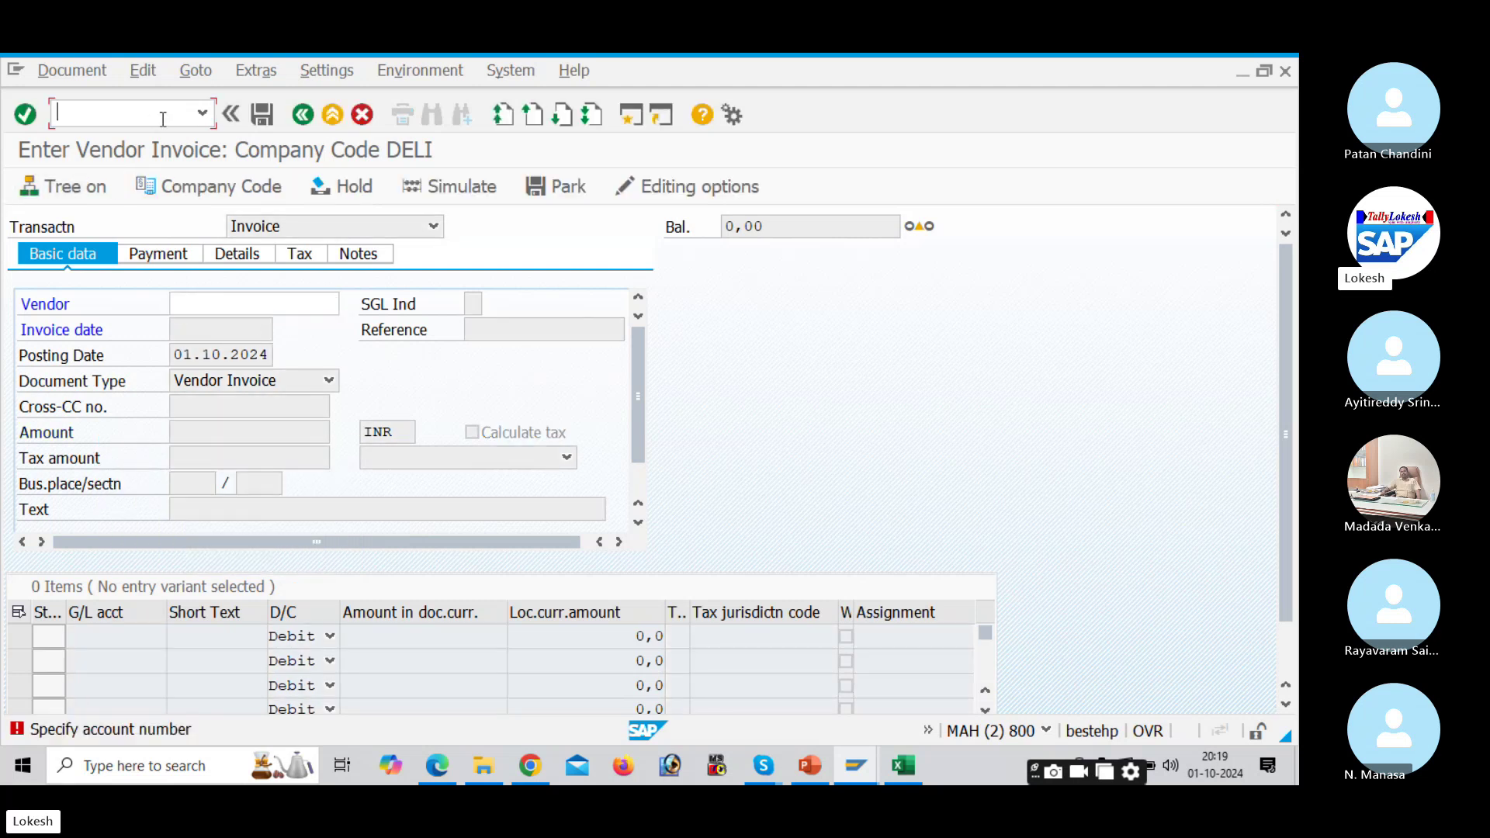
{"action": "type", "text": "/nfb60"}
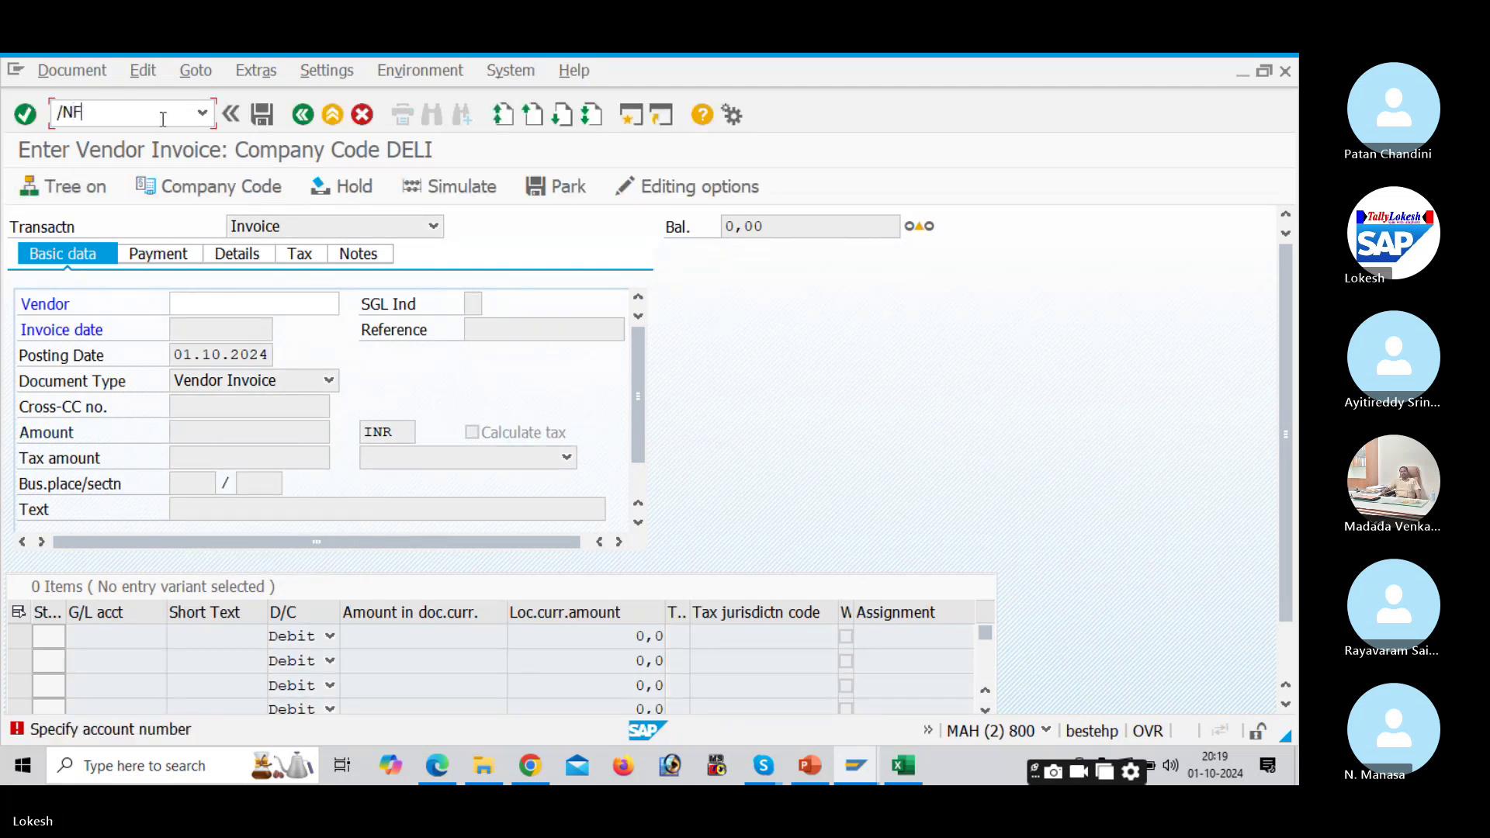
{"action": "key", "text": "Return"}
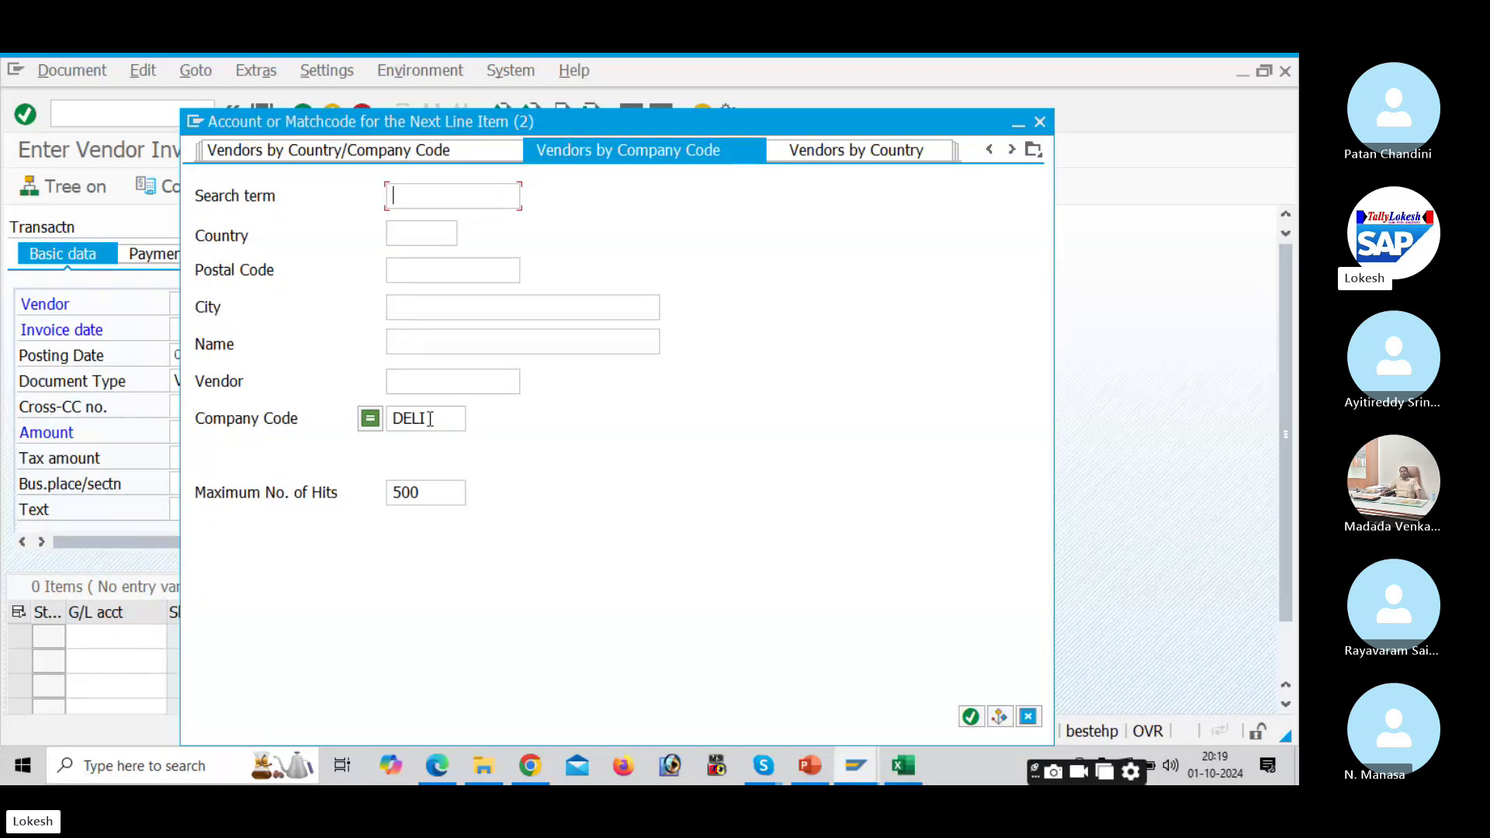
Step: Select vendor 700610, set invoice date 01.10.2024 and reference VEN -01
{"action": "key", "text": "Return"}
{"action": "left_click", "coordinate": [412, 235]}
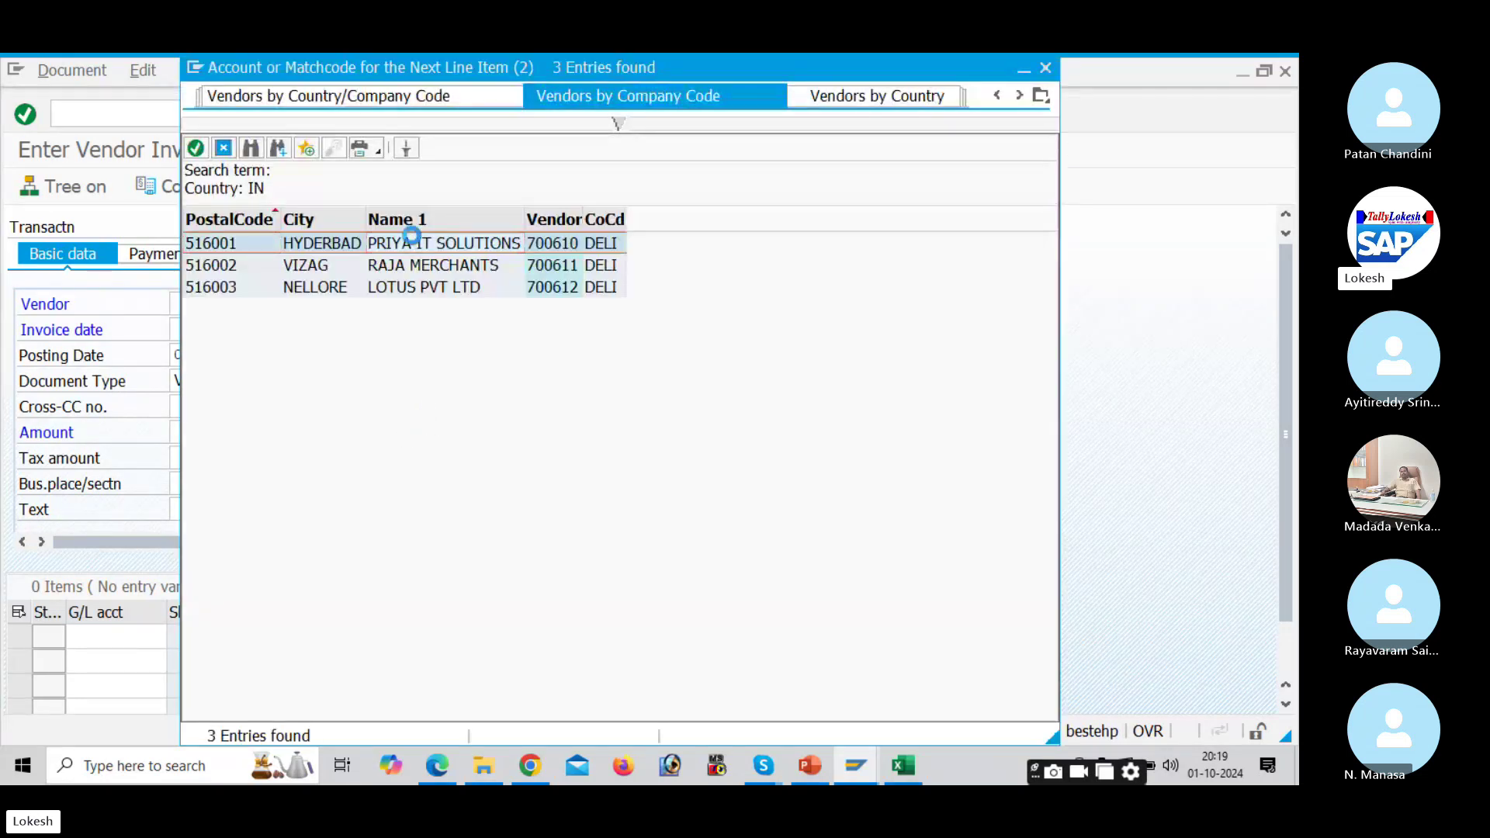
{"action": "left_click", "coordinate": [209, 331]}
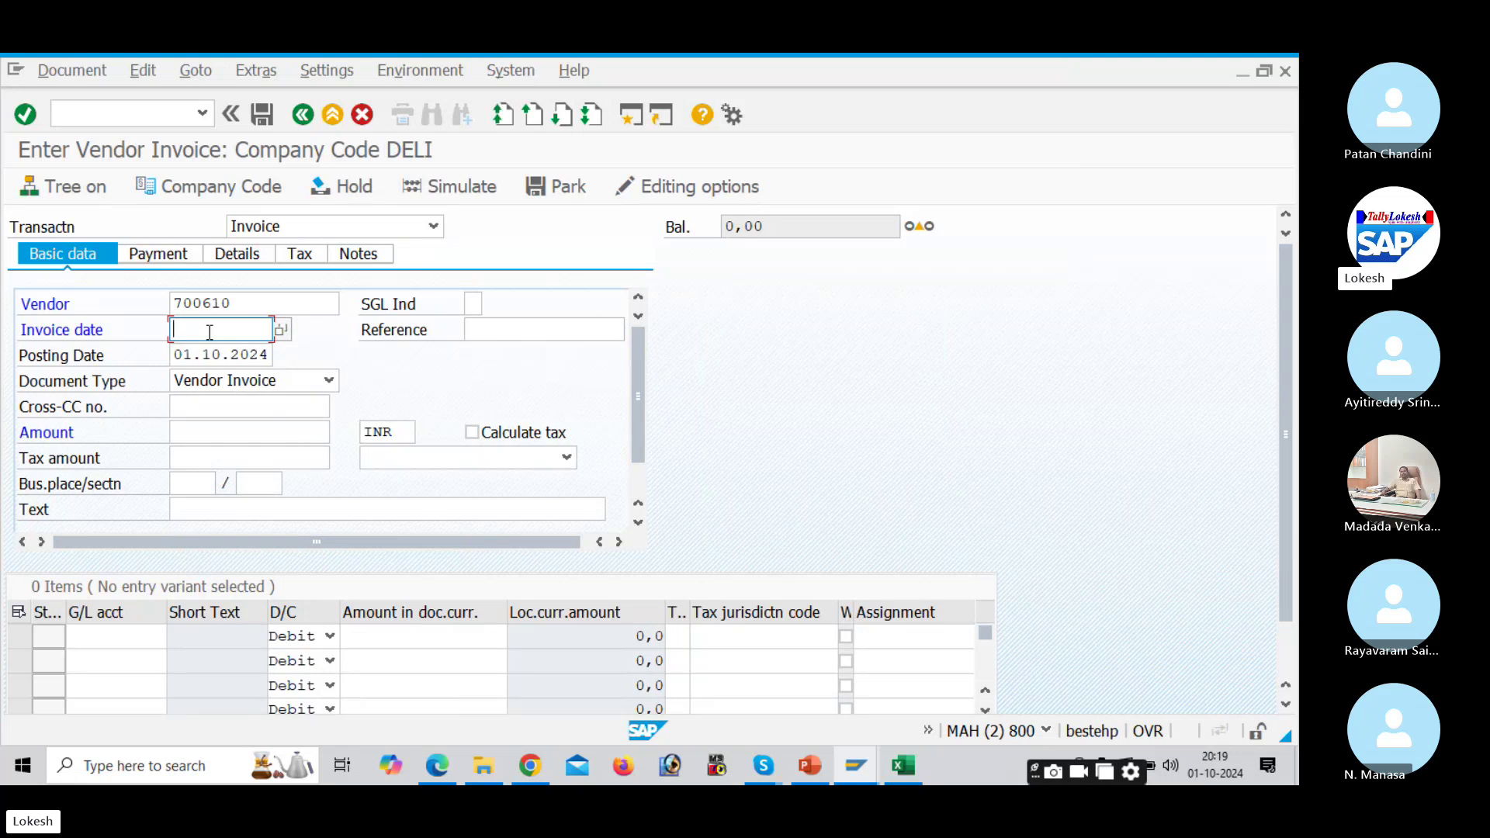
{"action": "type", "text": "01.10.2024"}
{"action": "key", "text": "Tab"}
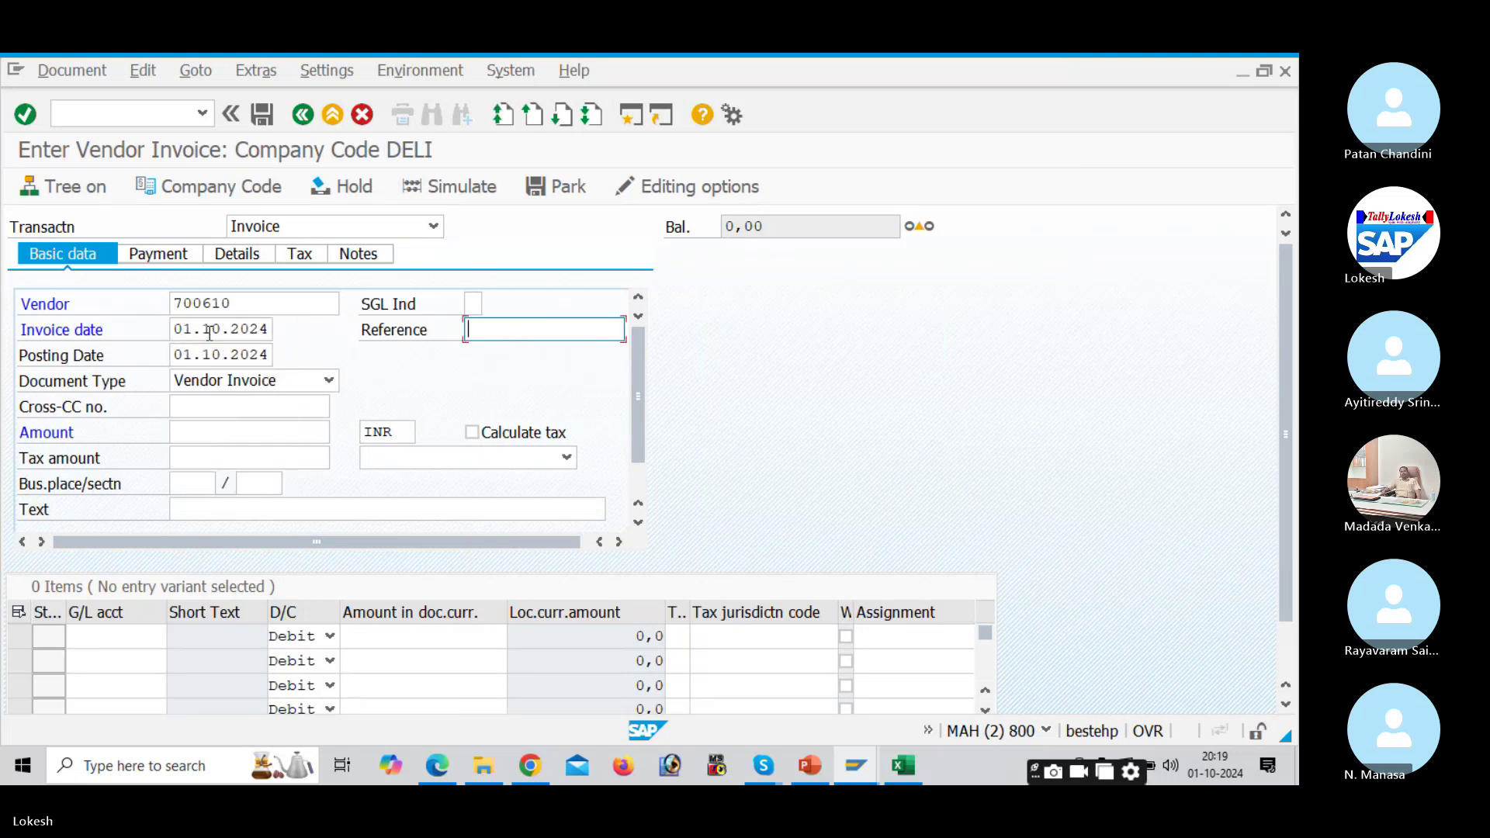
{"action": "left_click", "coordinate": [496, 330]}
{"action": "left_click", "coordinate": [531, 349]}
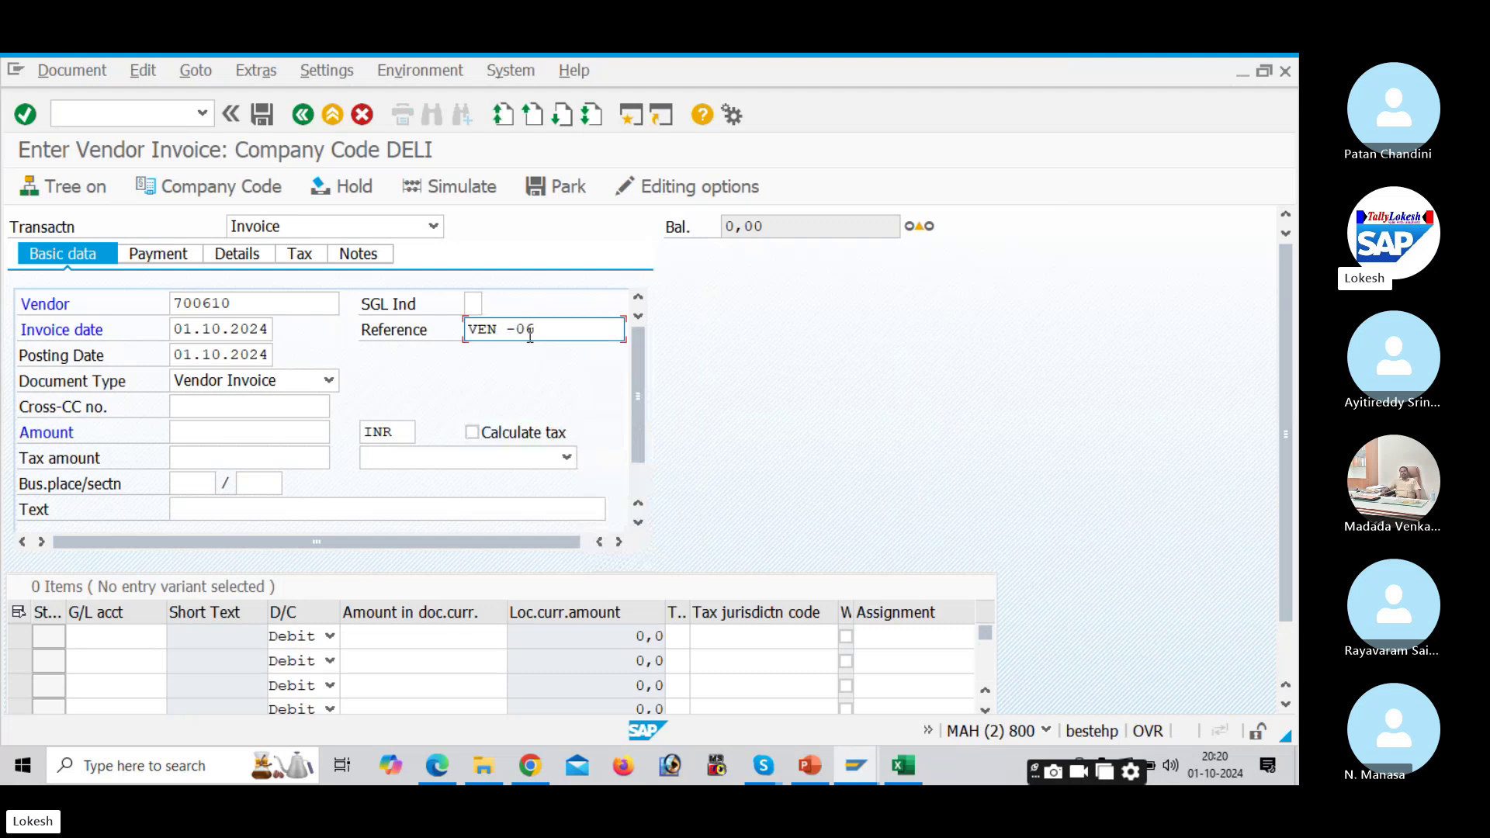
{"action": "key", "text": "BackSpace"}
{"action": "type", "text": "7"}
Step: Enter amount 50000 INR and header text Vendor Invoice, then search the first line's G/L account
{"action": "left_click", "coordinate": [233, 432]}
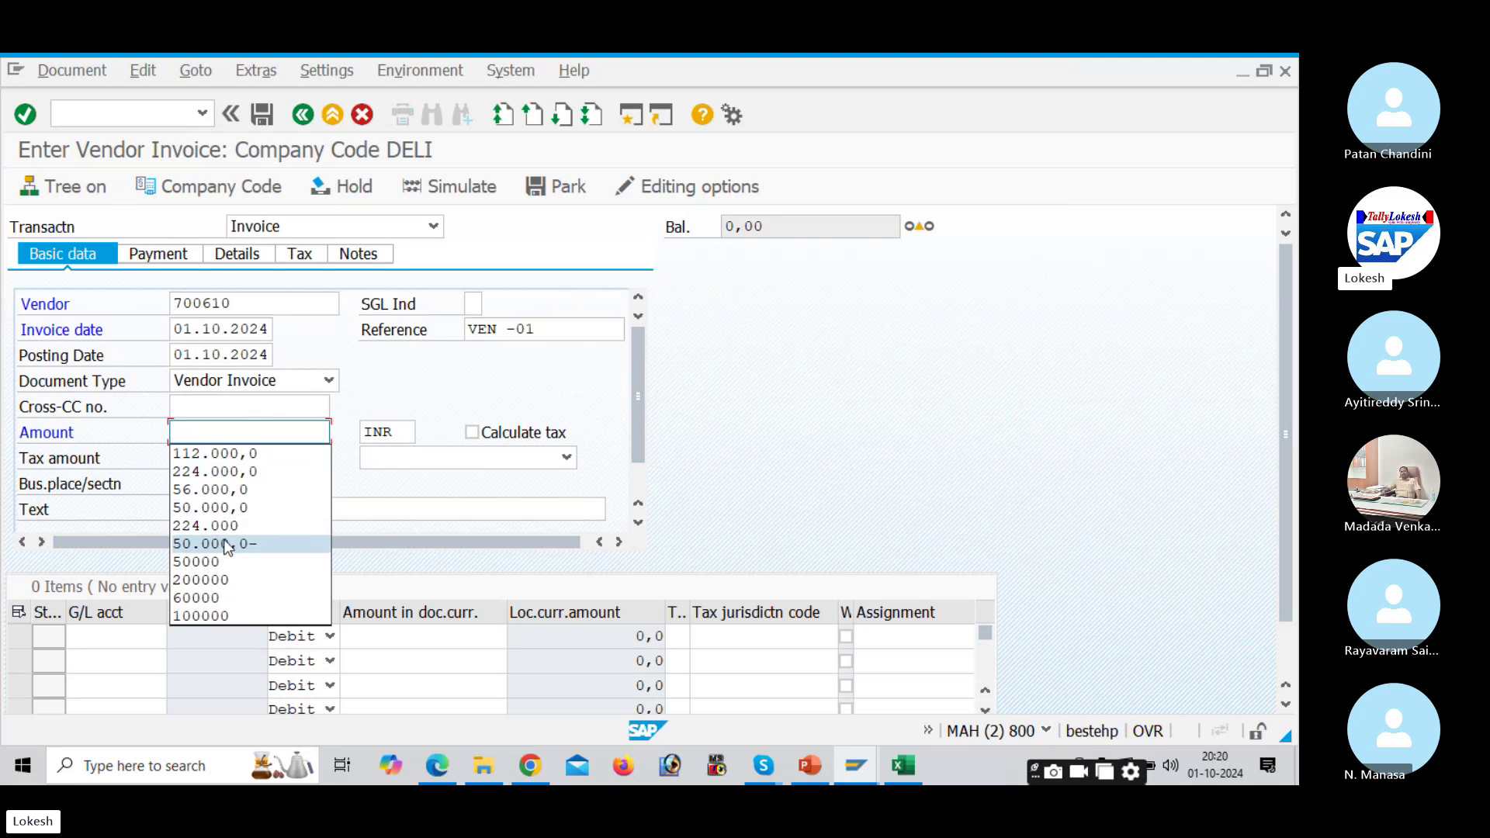
{"action": "left_click", "coordinate": [224, 559]}
{"action": "left_click", "coordinate": [203, 509]}
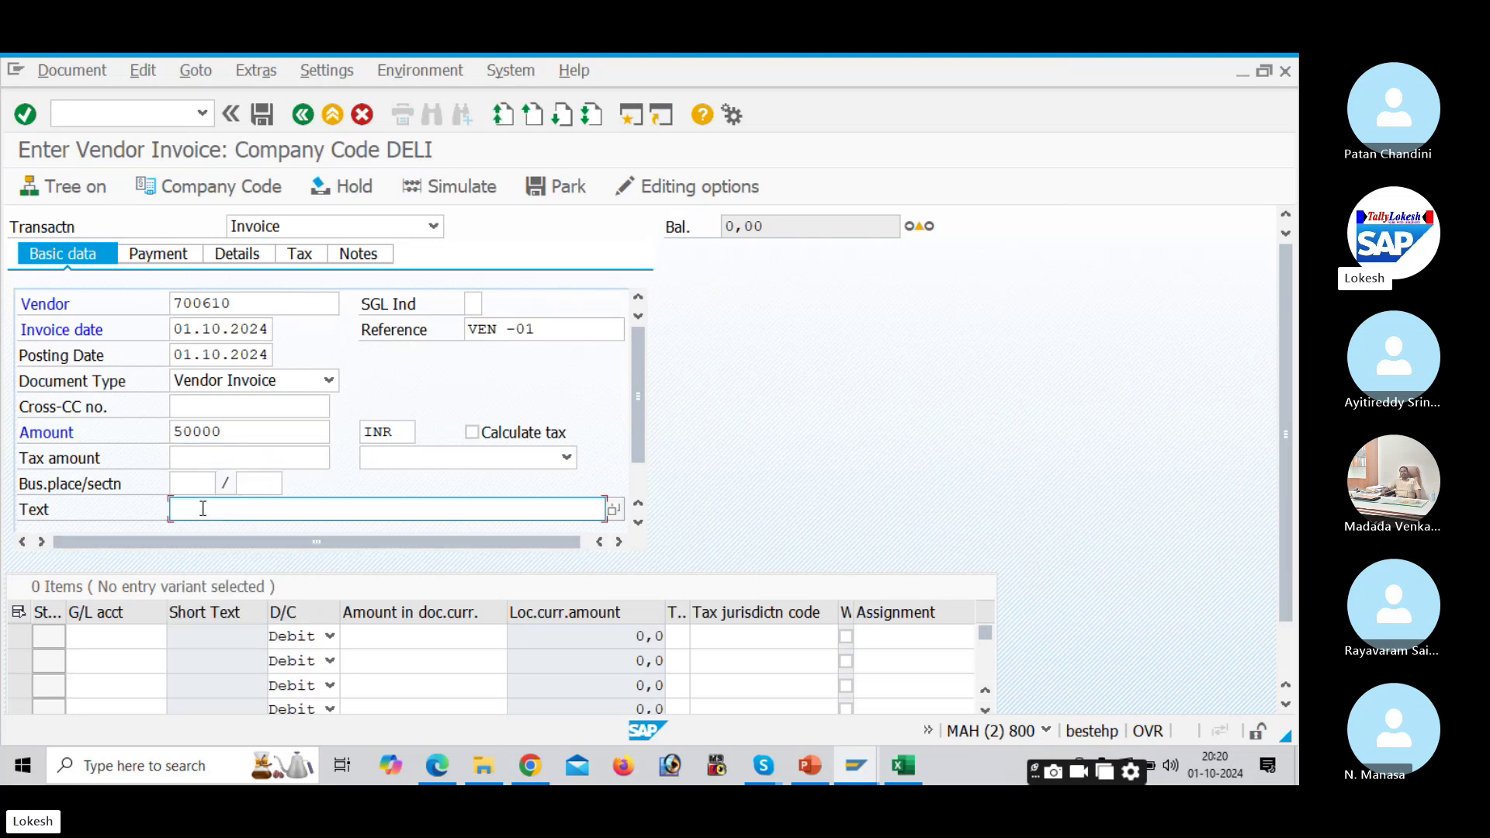
{"action": "left_click", "coordinate": [214, 528]}
{"action": "left_click", "coordinate": [153, 633]}
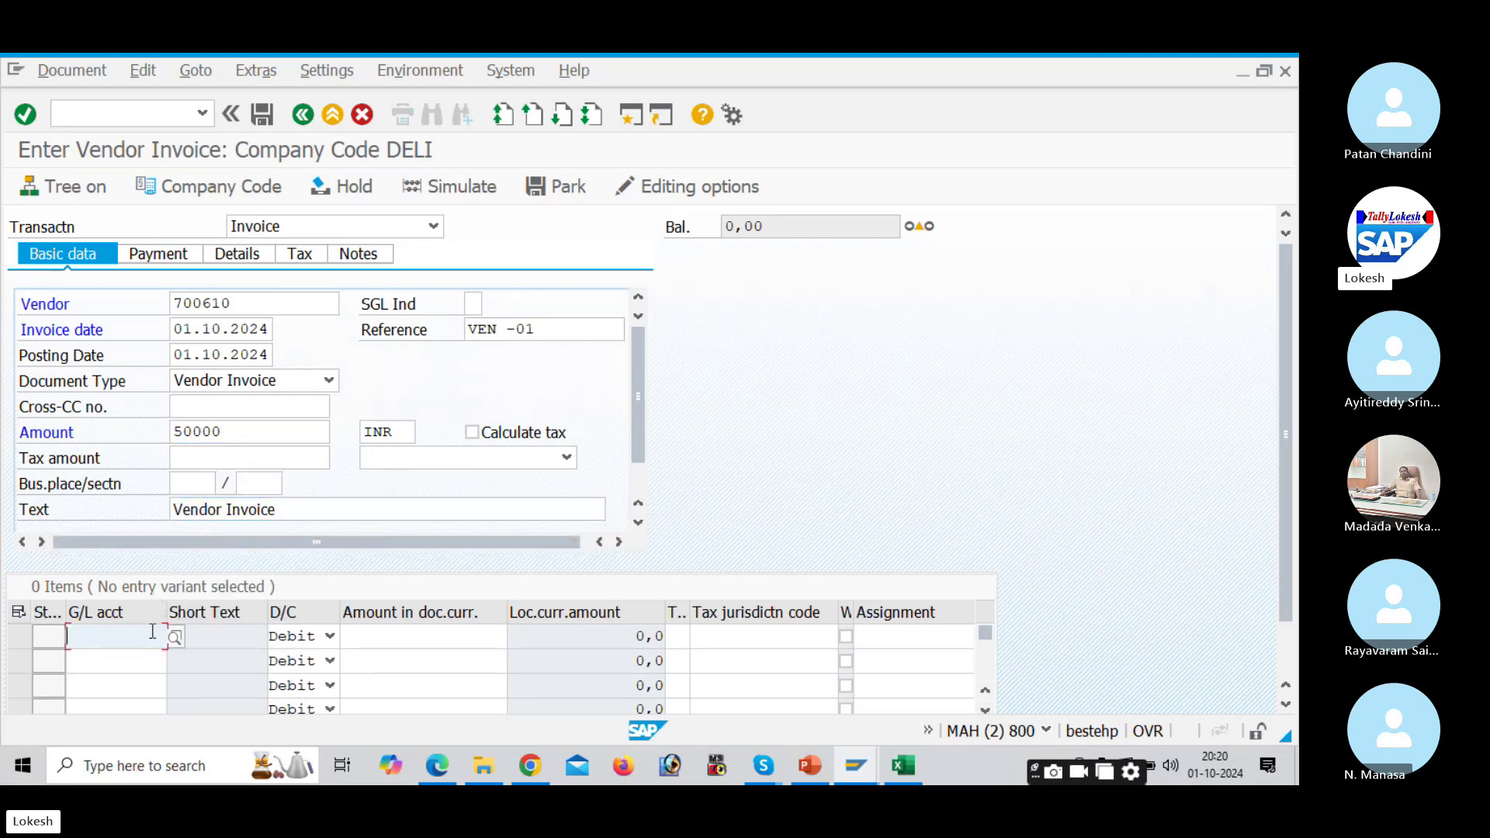
{"action": "left_click", "coordinate": [175, 636]}
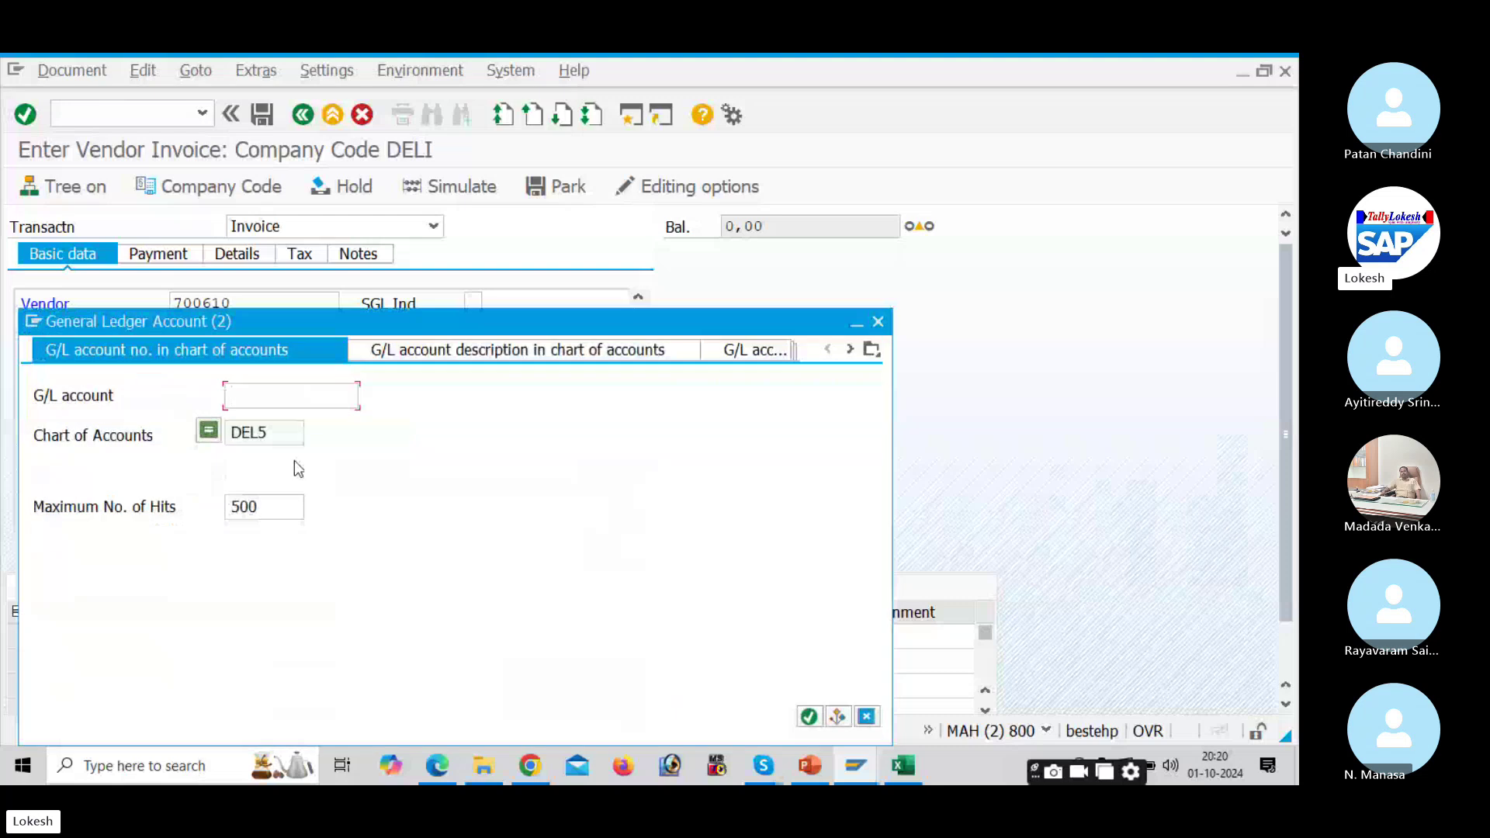
Step: Pick G/L account 400006 Purchase A/c from chart of accounts DEL5
{"action": "left_click", "coordinate": [274, 437]}
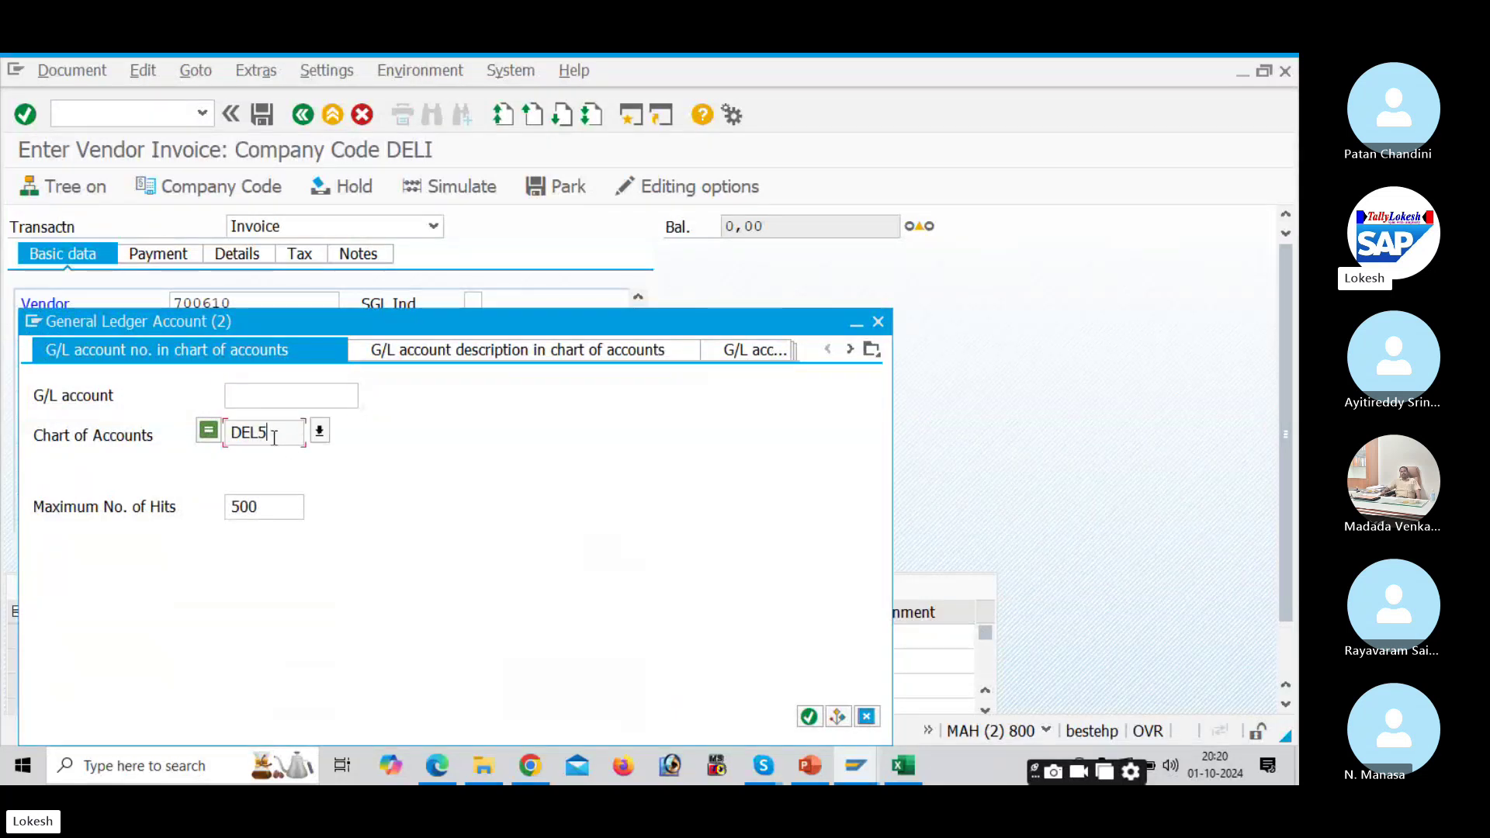
{"action": "left_click", "coordinate": [272, 396]}
{"action": "key", "text": "Return"}
{"action": "double_click", "coordinate": [188, 632]}
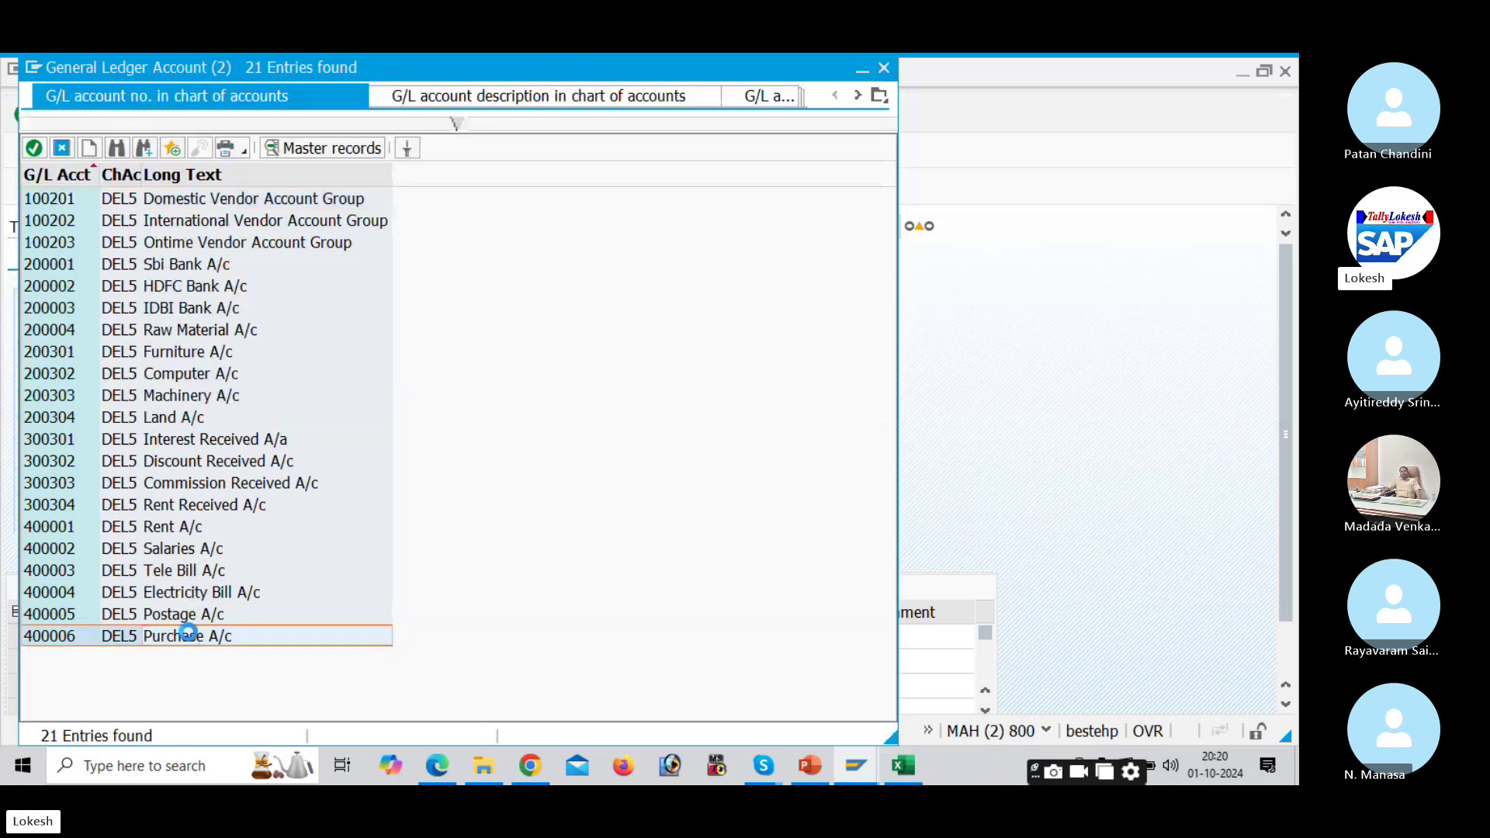
Step: Give the line amount 50000, value date 01.10.2024 and text Purchase A/c
{"action": "left_click", "coordinate": [354, 639]}
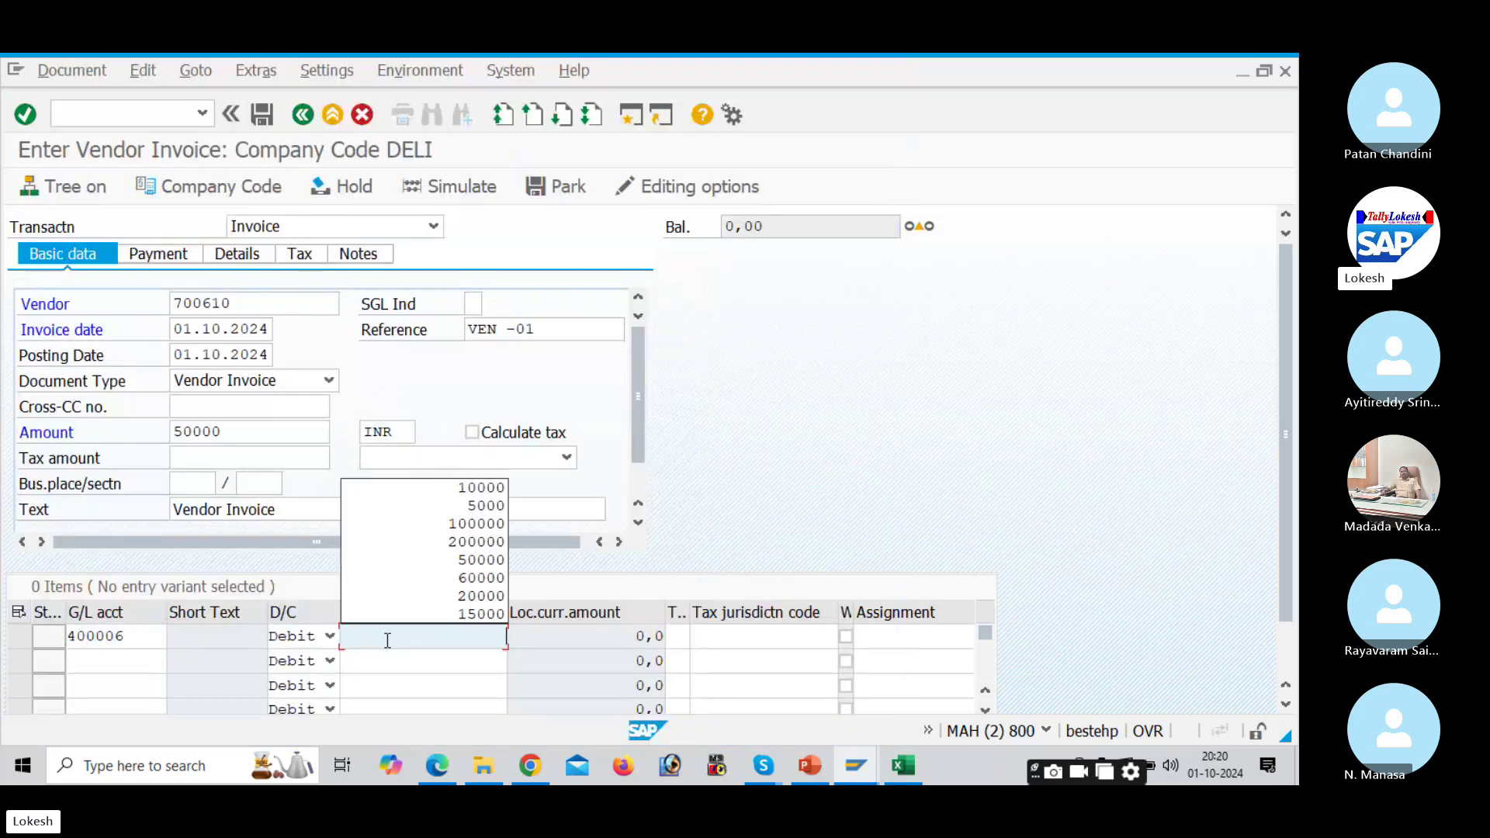
{"action": "left_click", "coordinate": [486, 564]}
{"action": "key", "text": "Tab"}
{"action": "key", "text": "Tab"}
{"action": "key", "text": "Tab"}
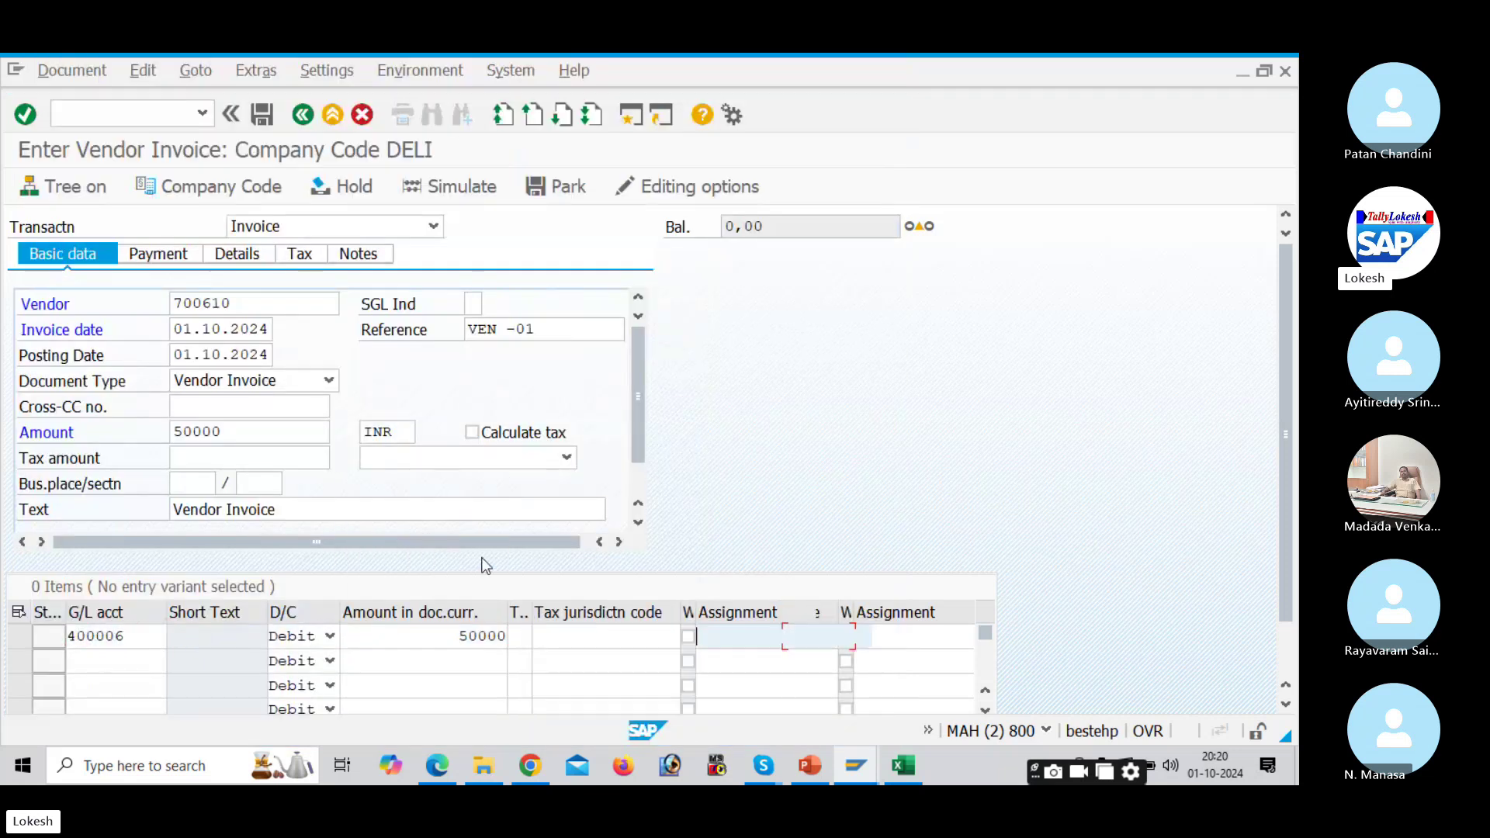
{"action": "type", "text": "0"}
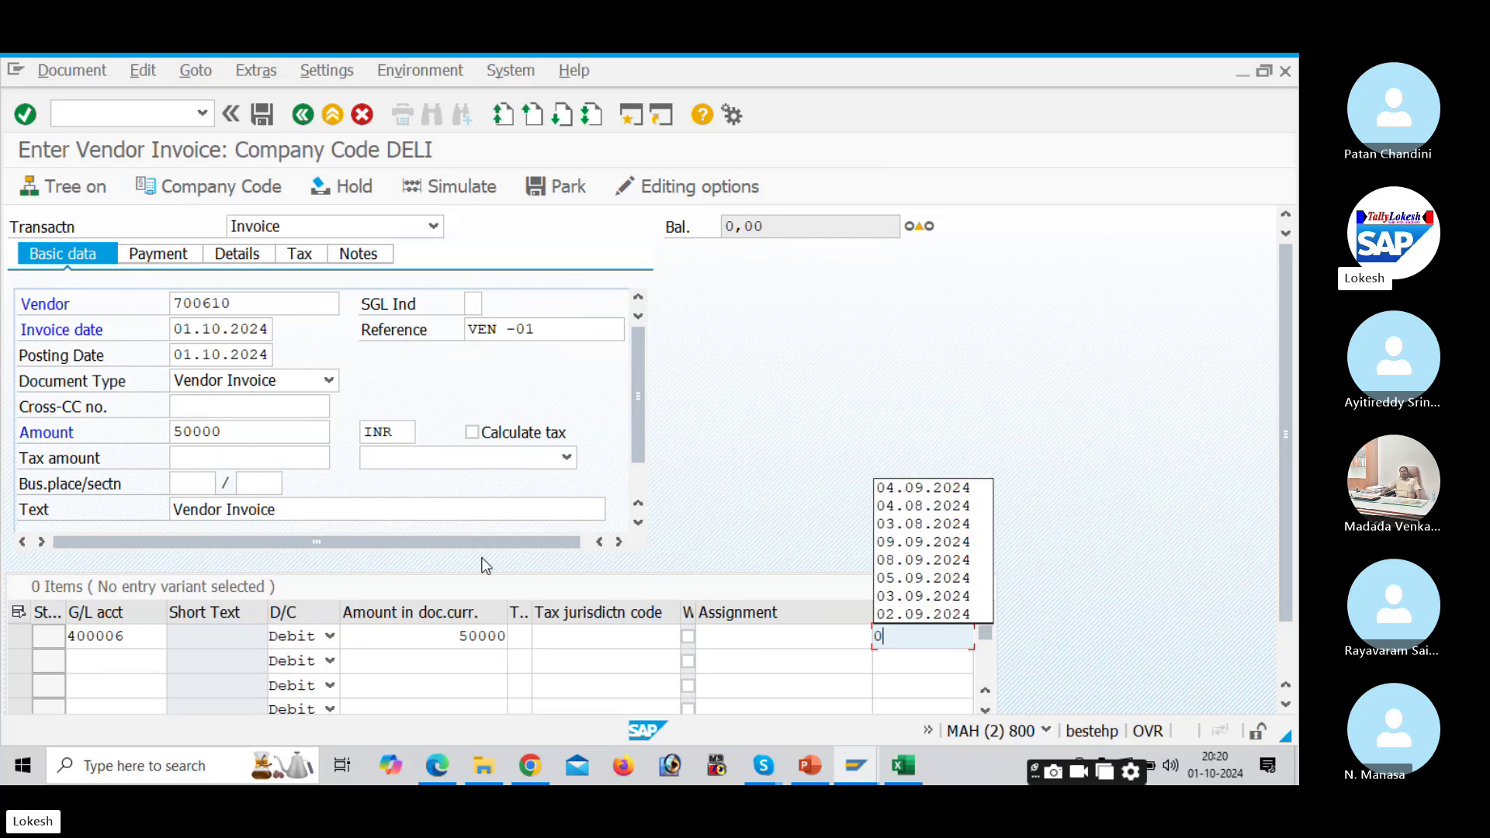
{"action": "type", "text": "1.10.2024"}
{"action": "key", "text": "Tab"}
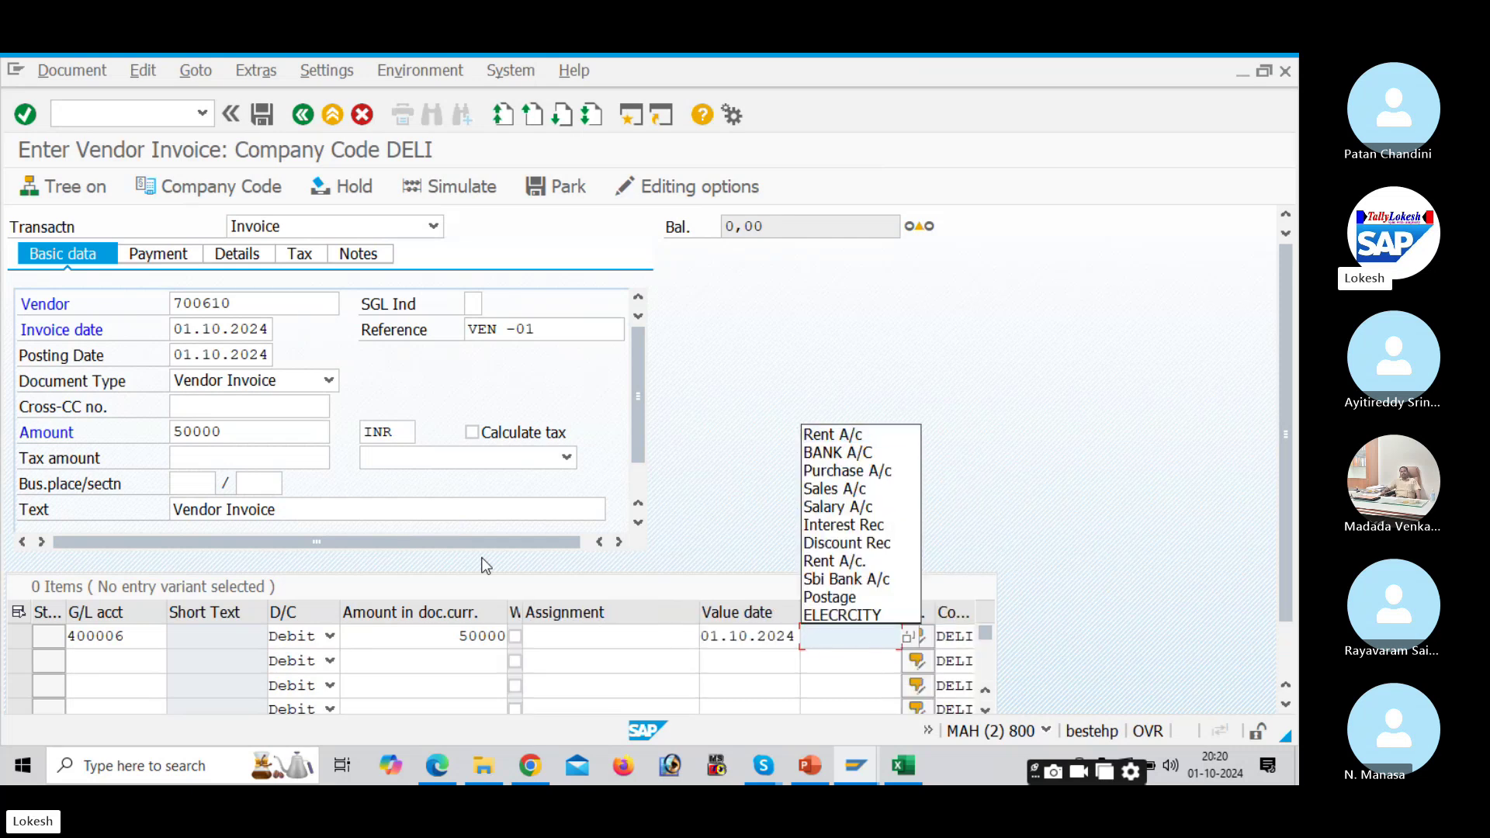
{"action": "key", "text": "Down"}
{"action": "key", "text": "Down"}
{"action": "key", "text": "Down"}
{"action": "key", "text": "Return"}
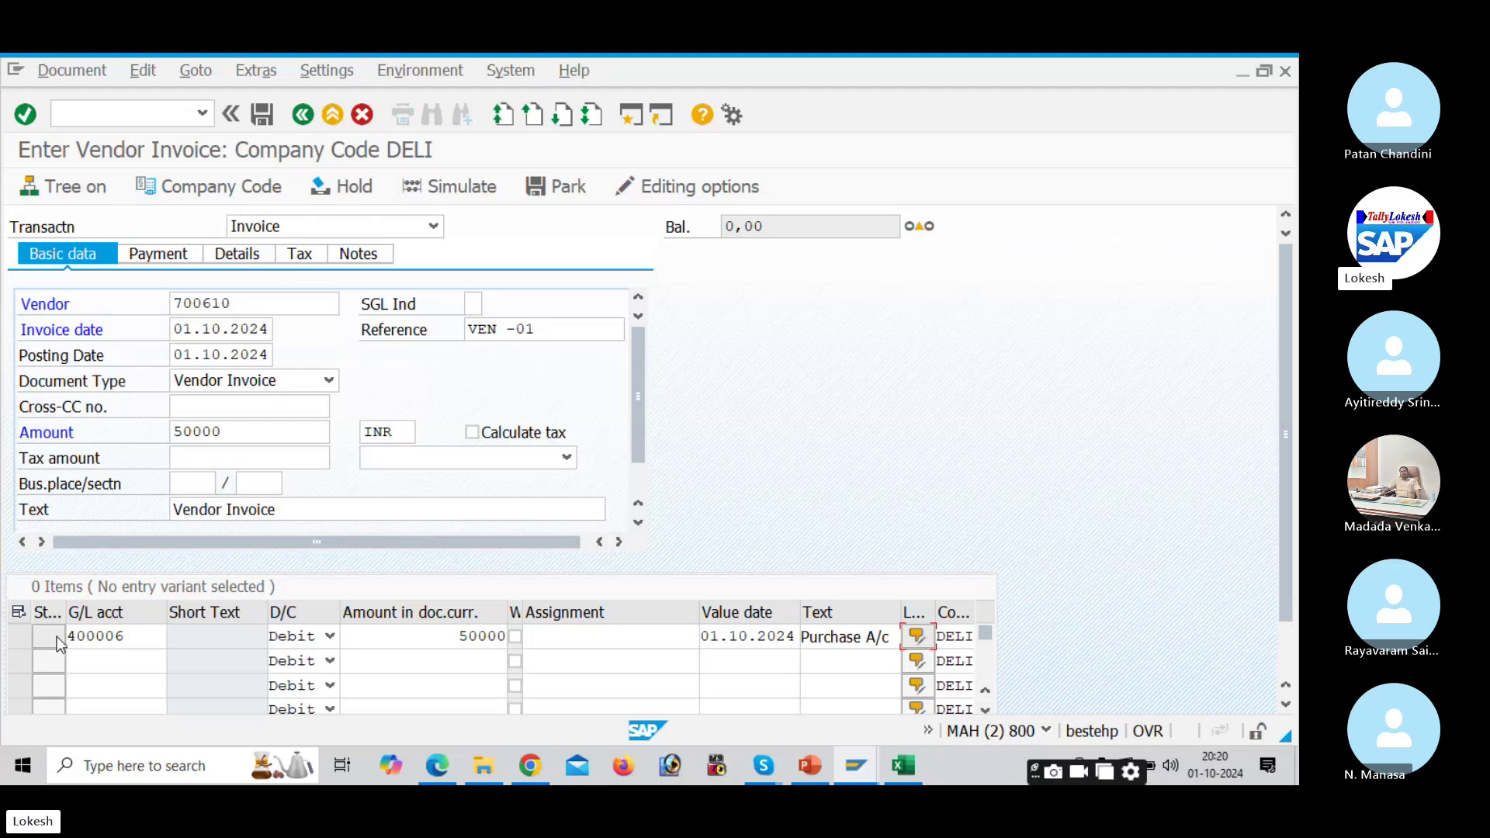
Step: Check the document and open the long text for error F5272 on posting key 31
{"action": "key", "text": "Return"}
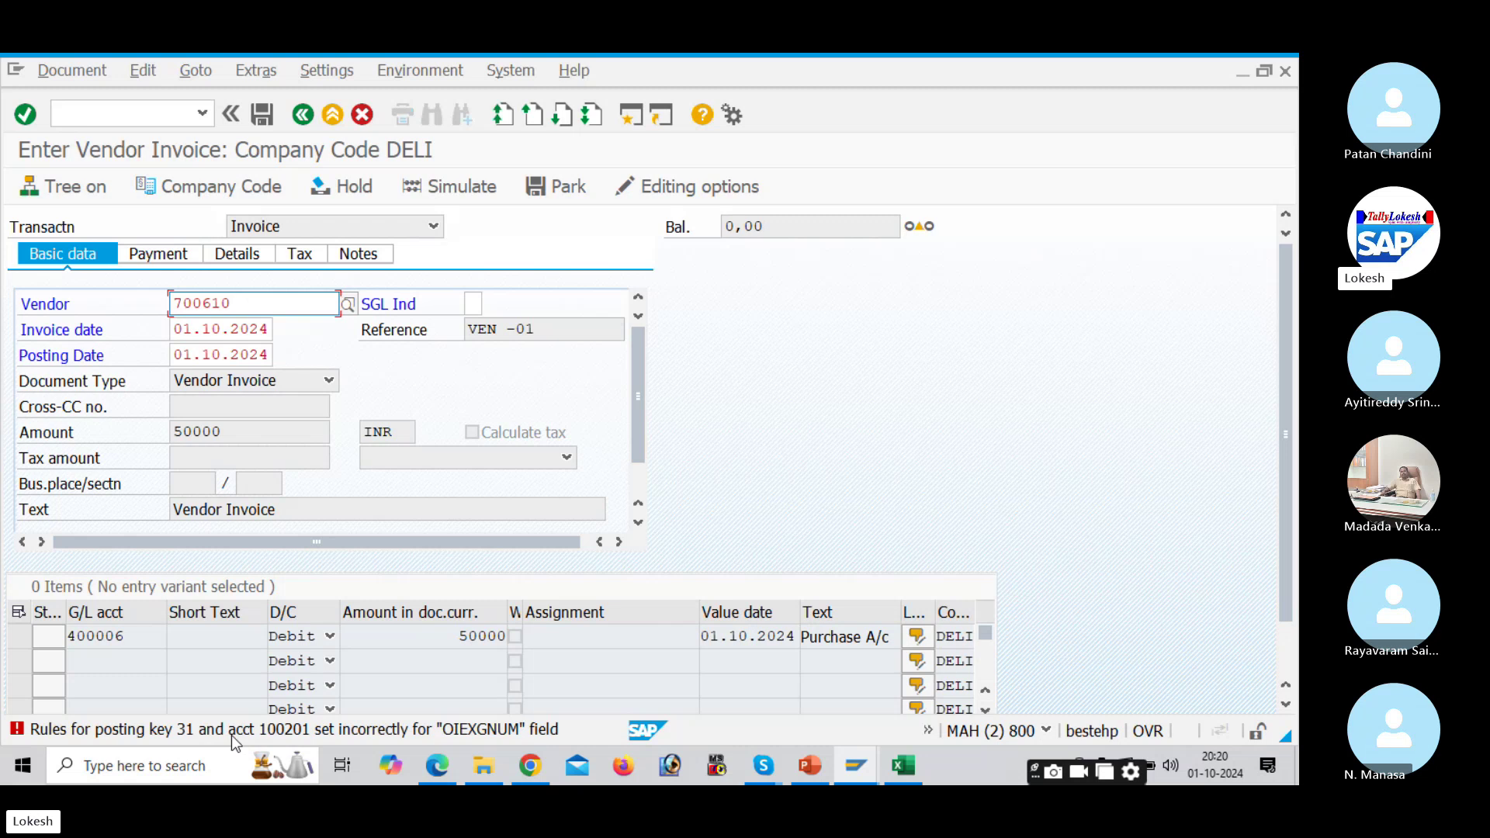
{"action": "double_click", "coordinate": [231, 735]}
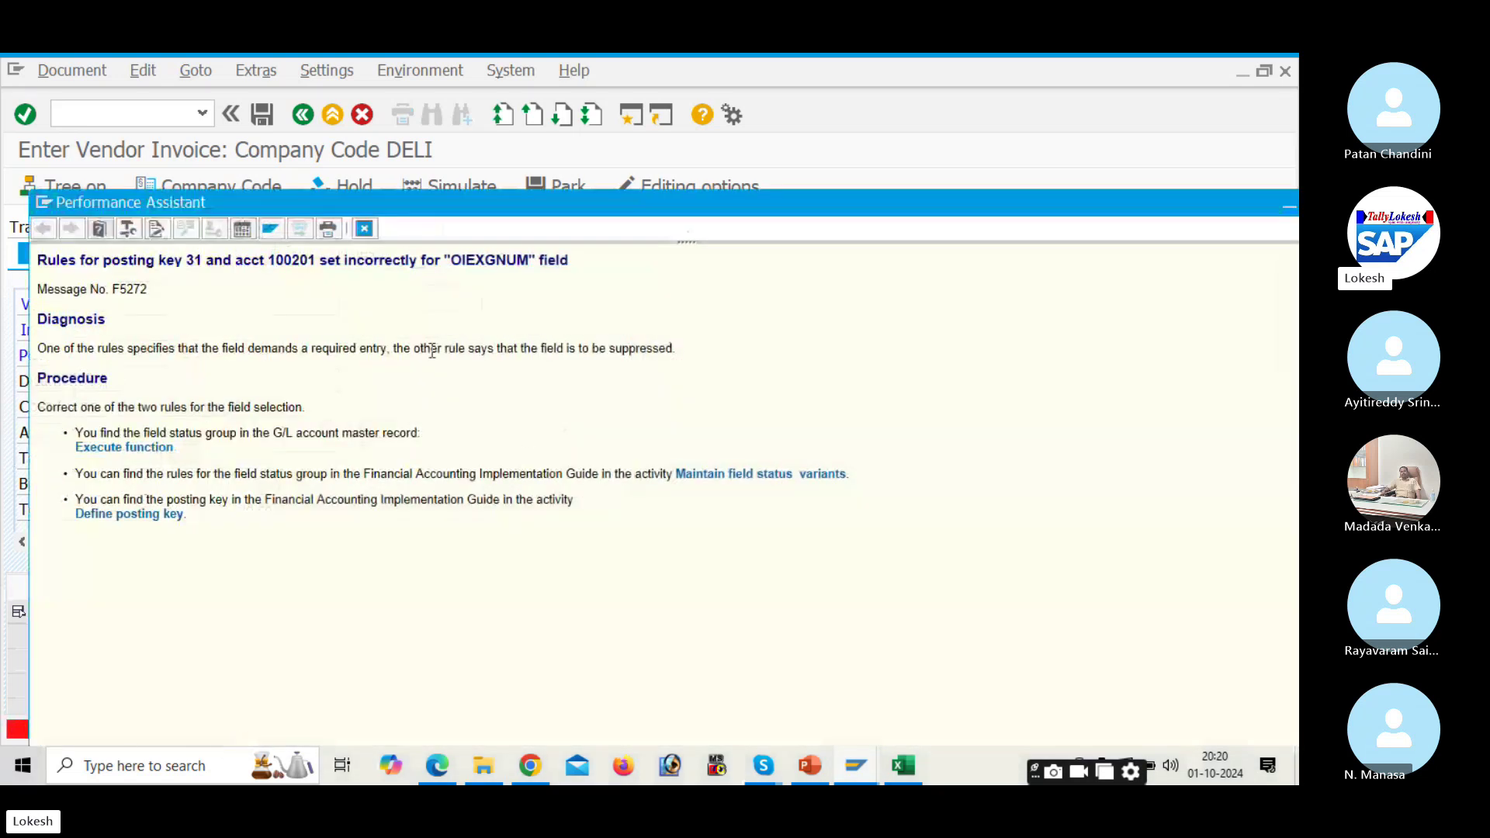
Step: Run Define Field Status Variants, position on variant DELI and open its field status groups
{"action": "left_click", "coordinate": [796, 484]}
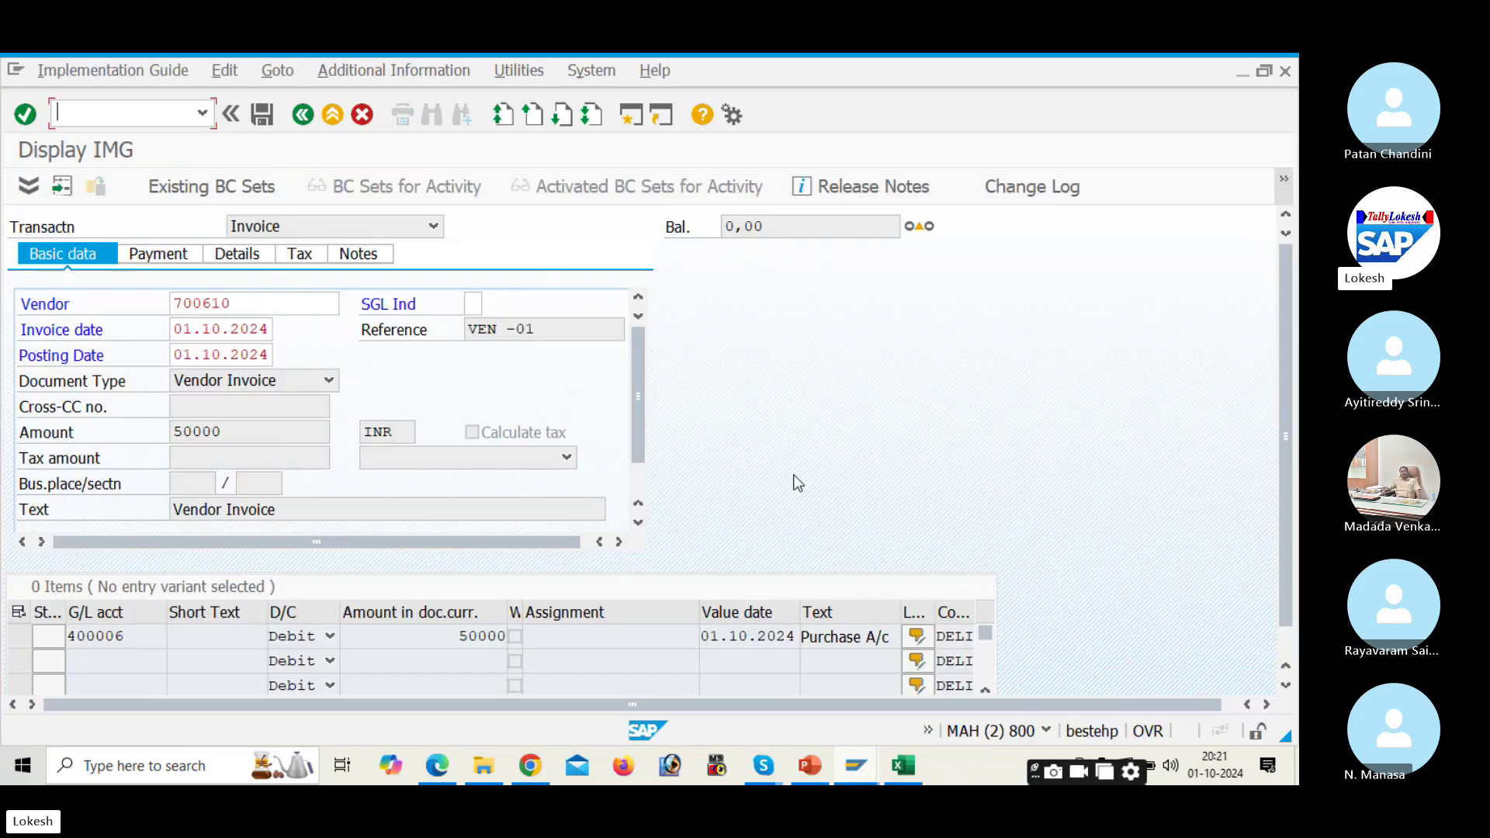
{"action": "left_click", "coordinate": [120, 365]}
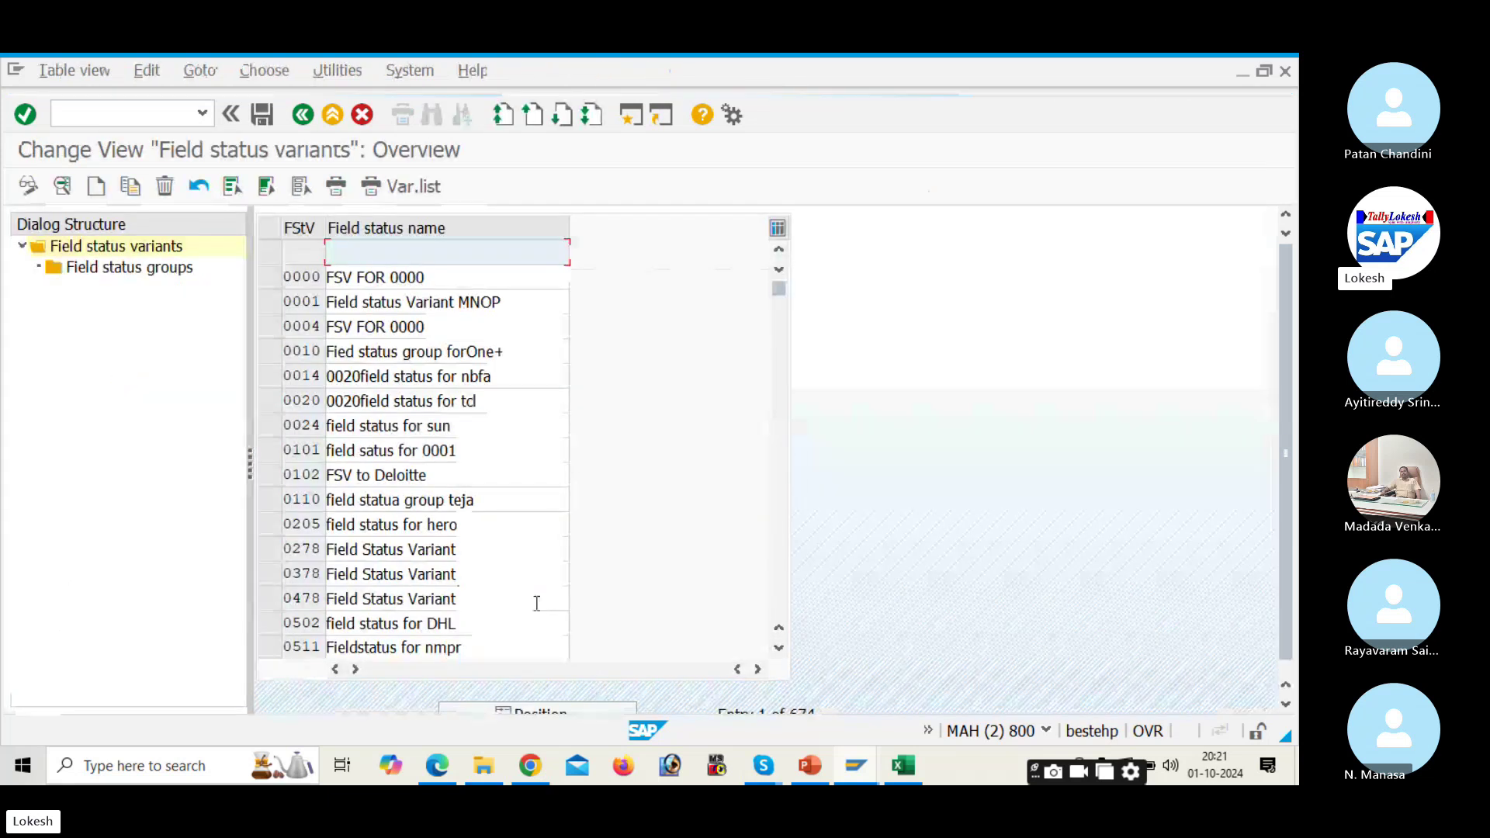
{"action": "left_click", "coordinate": [548, 700]}
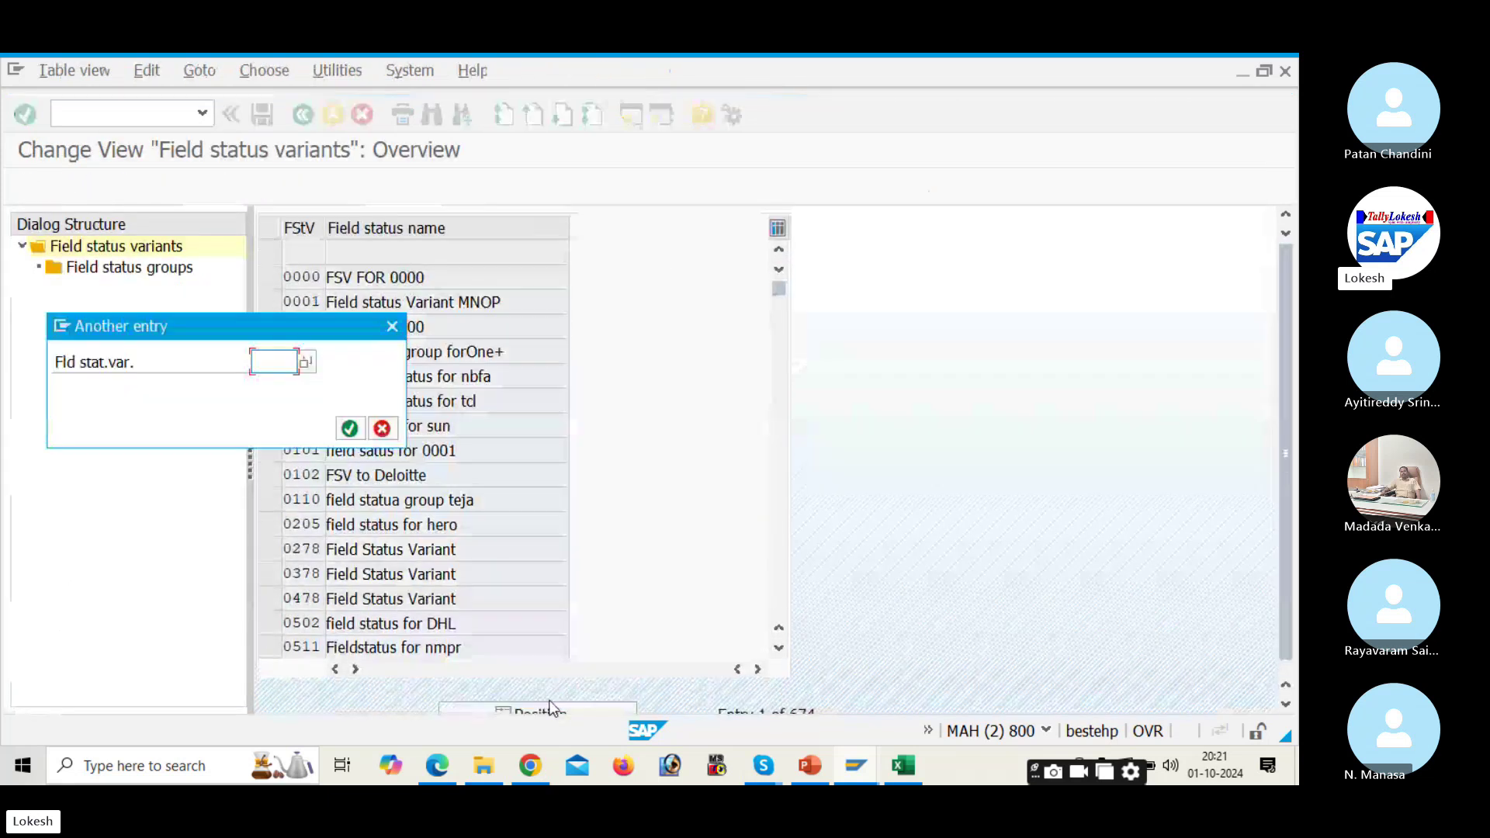
{"action": "type", "text": "DE"}
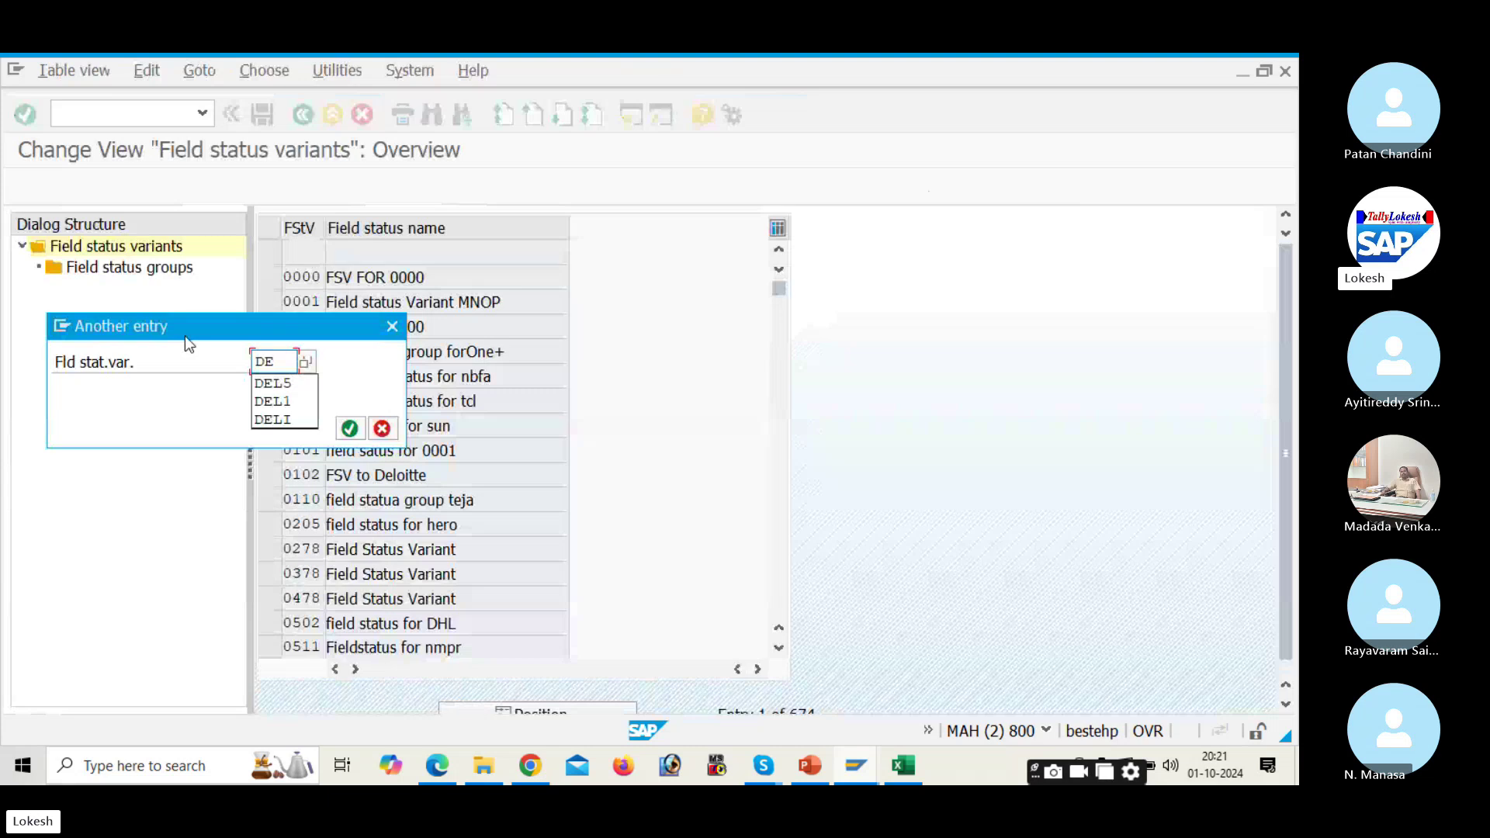
{"action": "type", "text": "L1"}
{"action": "key", "text": "Return"}
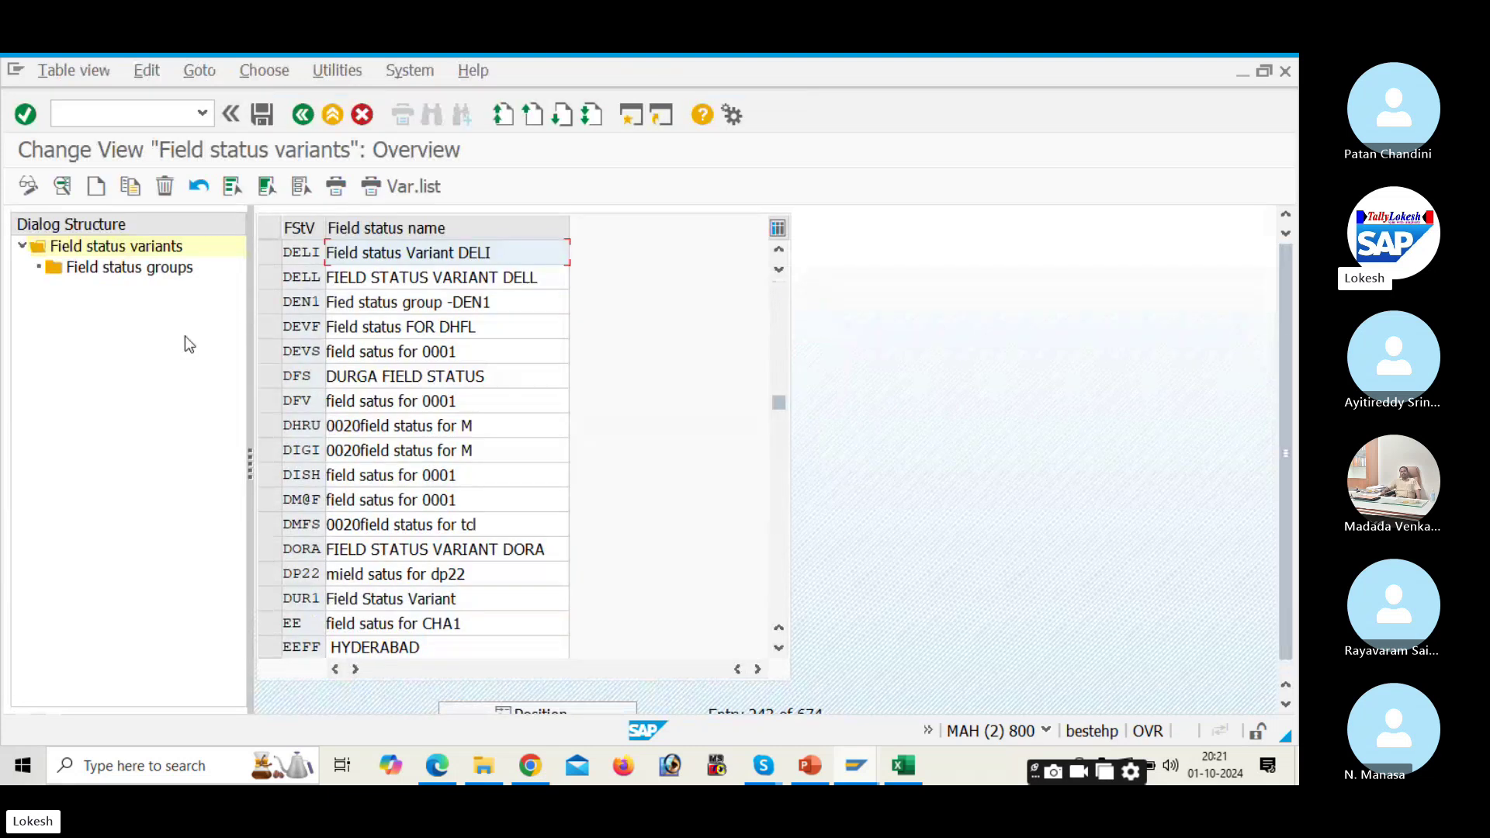
{"action": "left_click", "coordinate": [268, 249]}
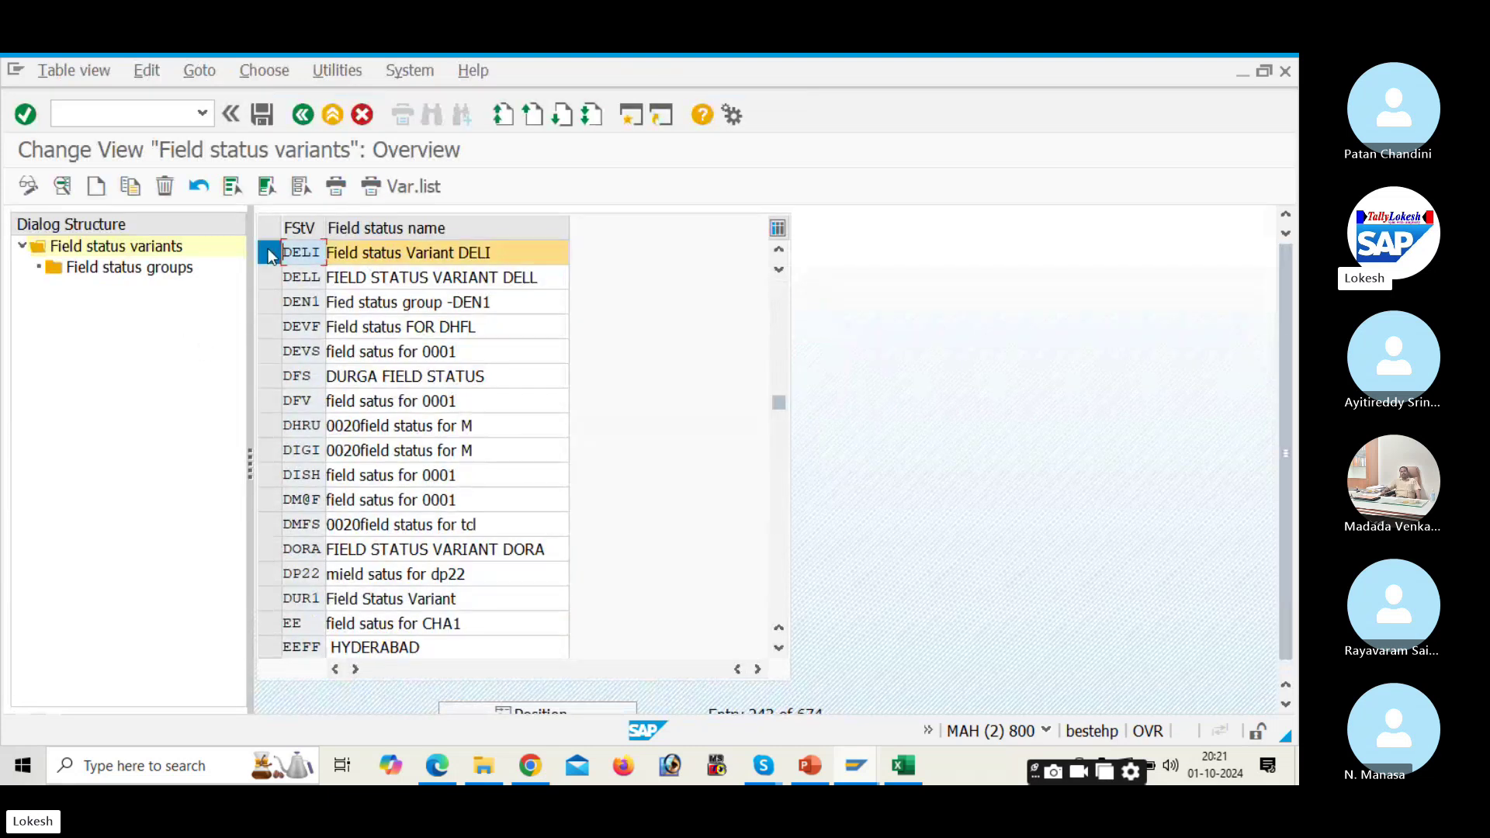
{"action": "left_click", "coordinate": [156, 267]}
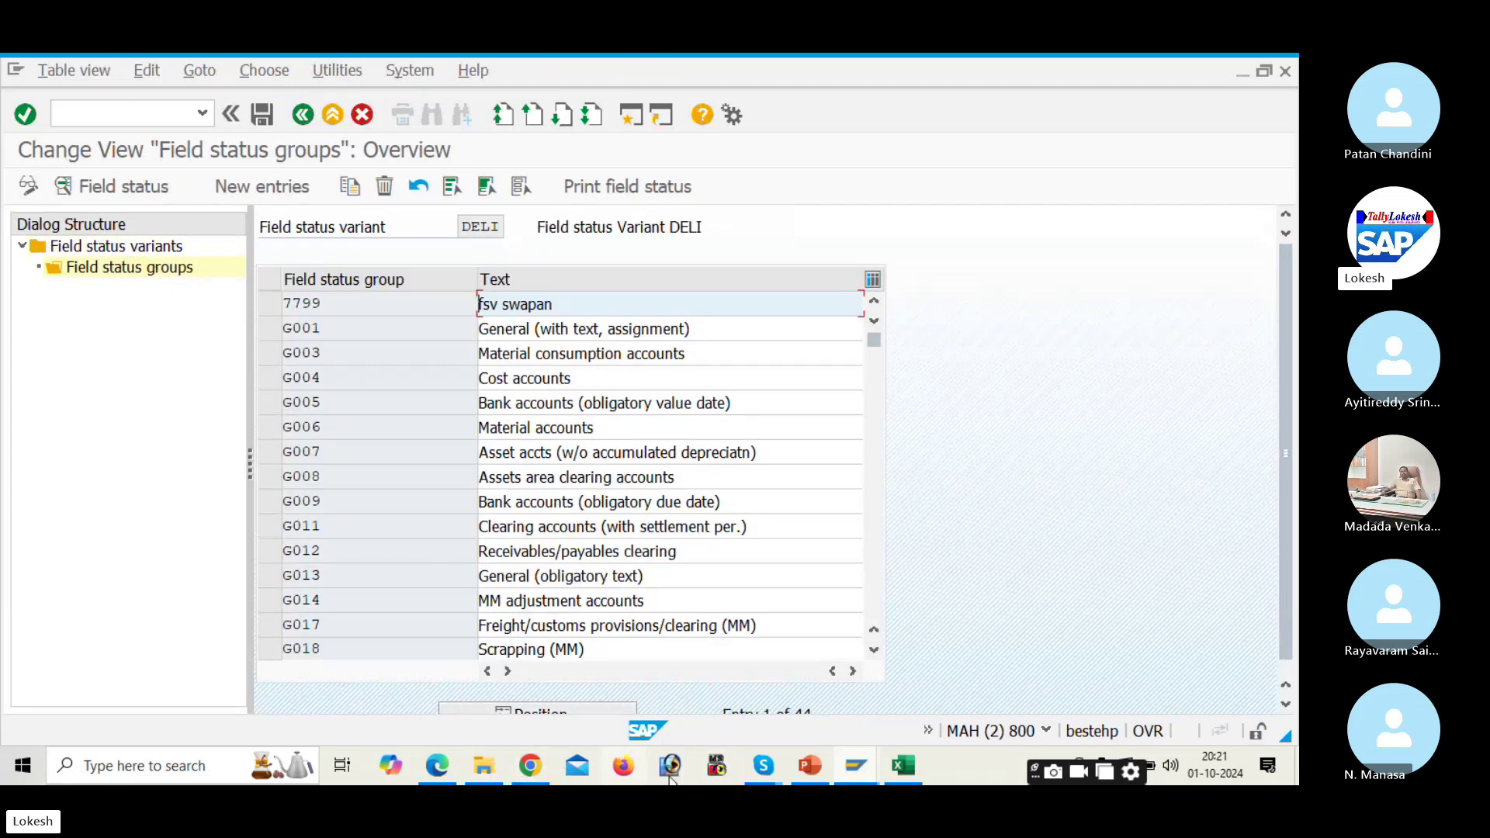
Step: Bring the posting error explanation back up and switch to the G/L account display window
{"action": "mouse_move", "coordinate": [854, 772]}
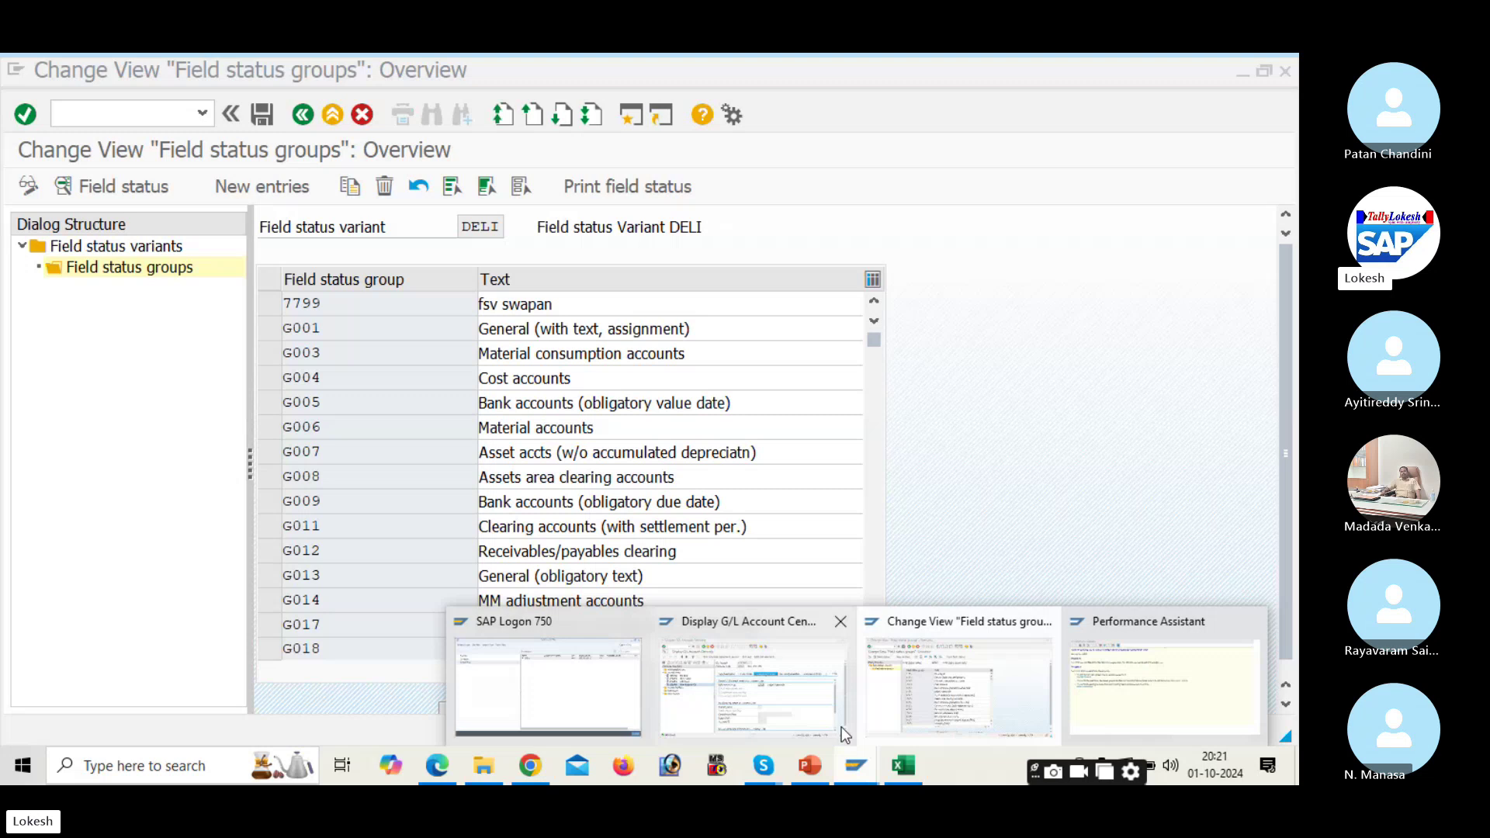
{"action": "left_click", "coordinate": [1165, 665]}
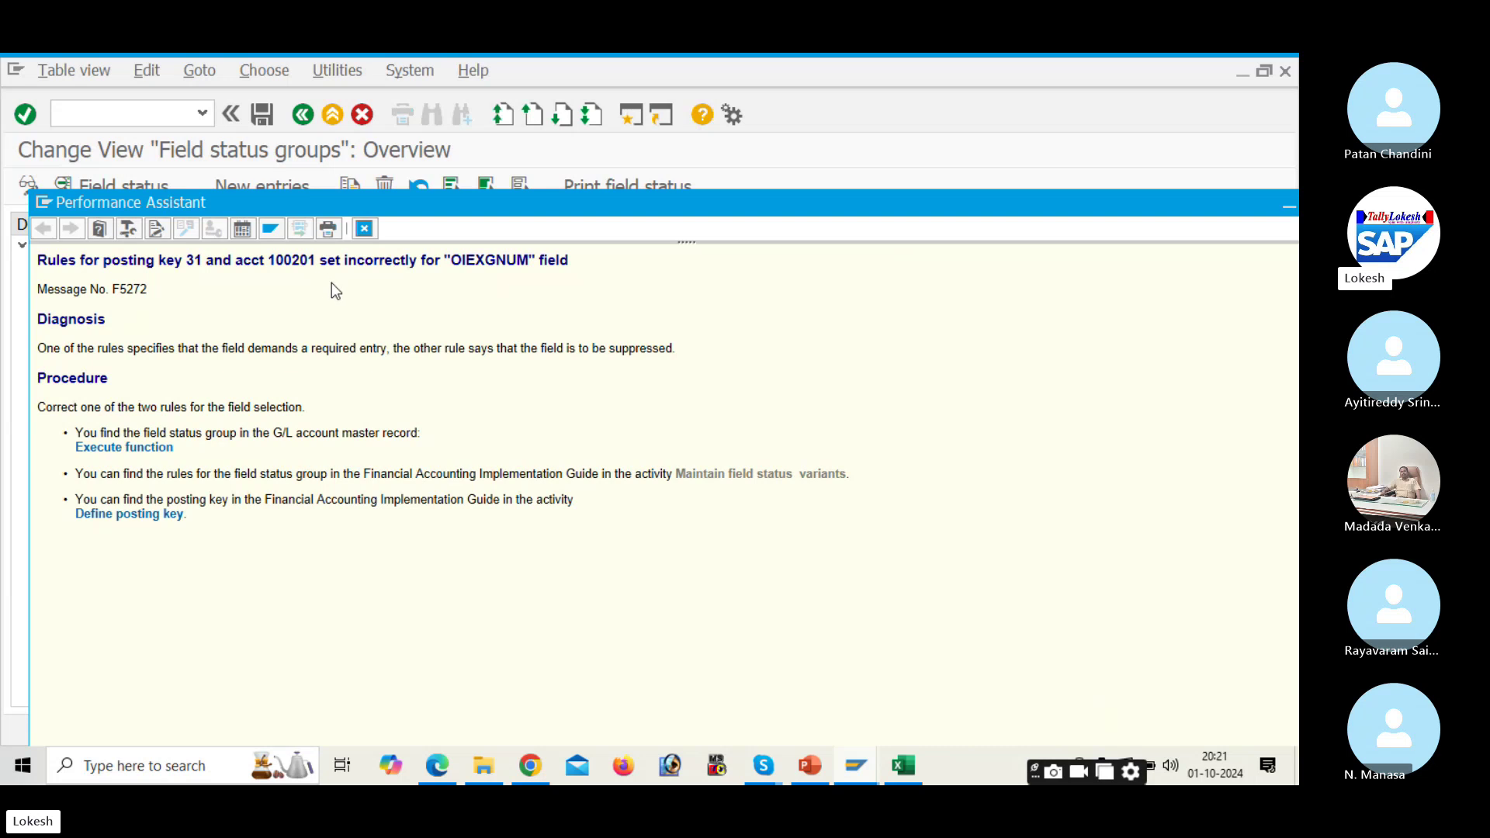
{"action": "left_click", "coordinate": [854, 769]}
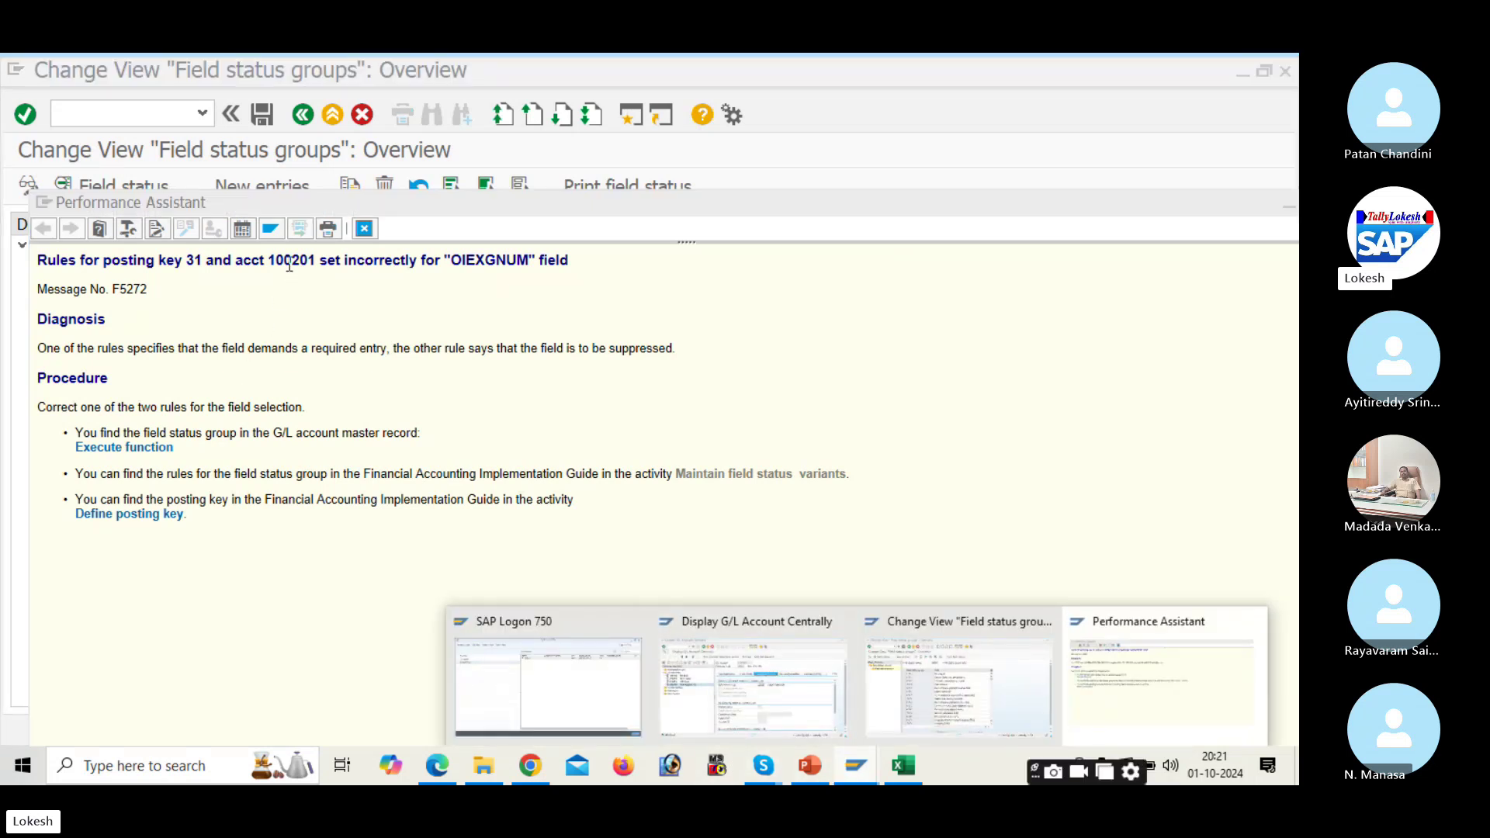
{"action": "left_click", "coordinate": [733, 668]}
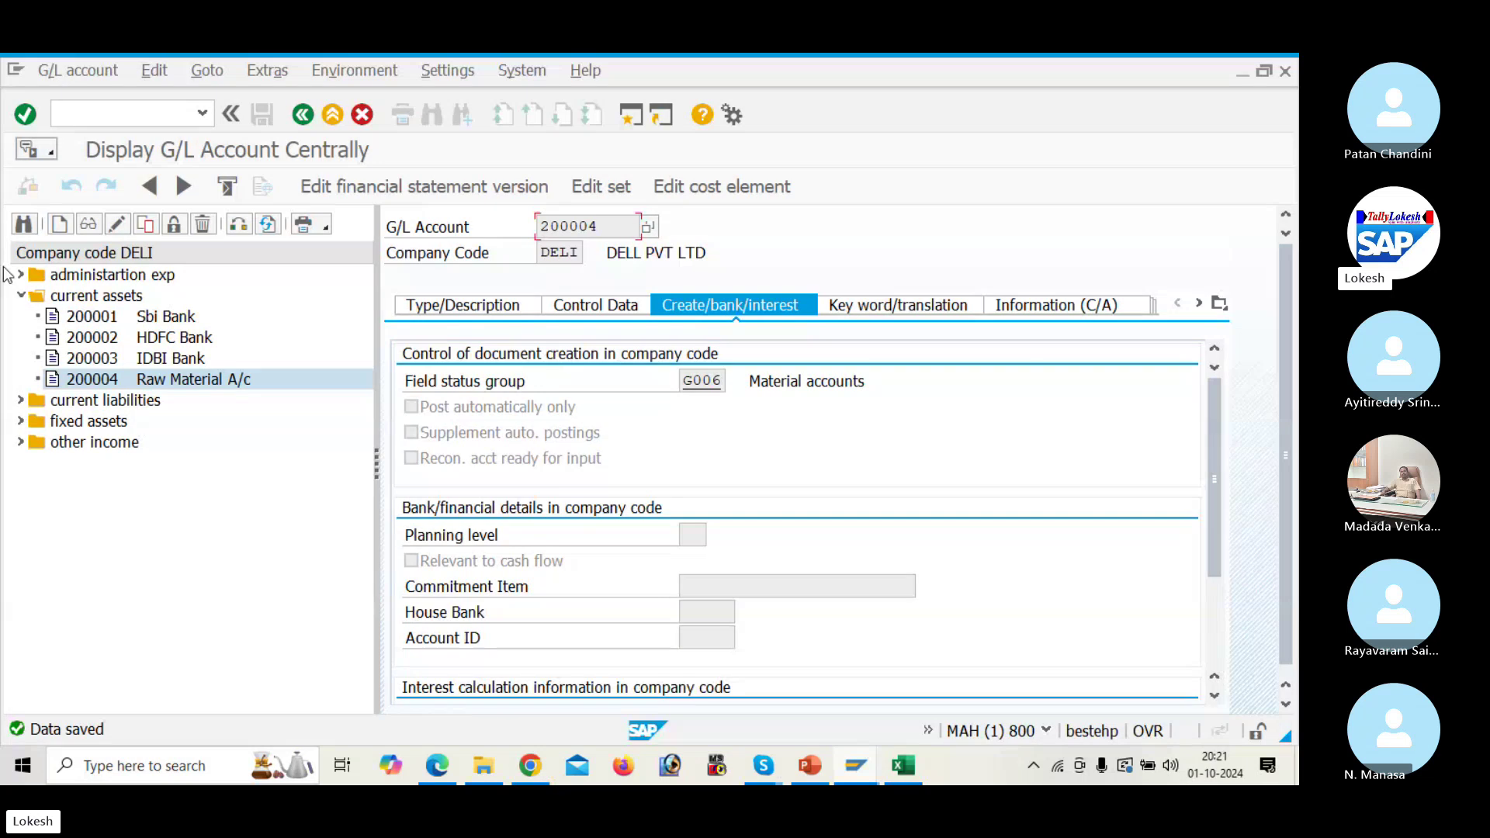
Step: Expand current liabilities, select 100201 Domestic Vendor, and review its type, control and field status details
{"action": "left_click", "coordinate": [21, 296]}
{"action": "left_click", "coordinate": [21, 317]}
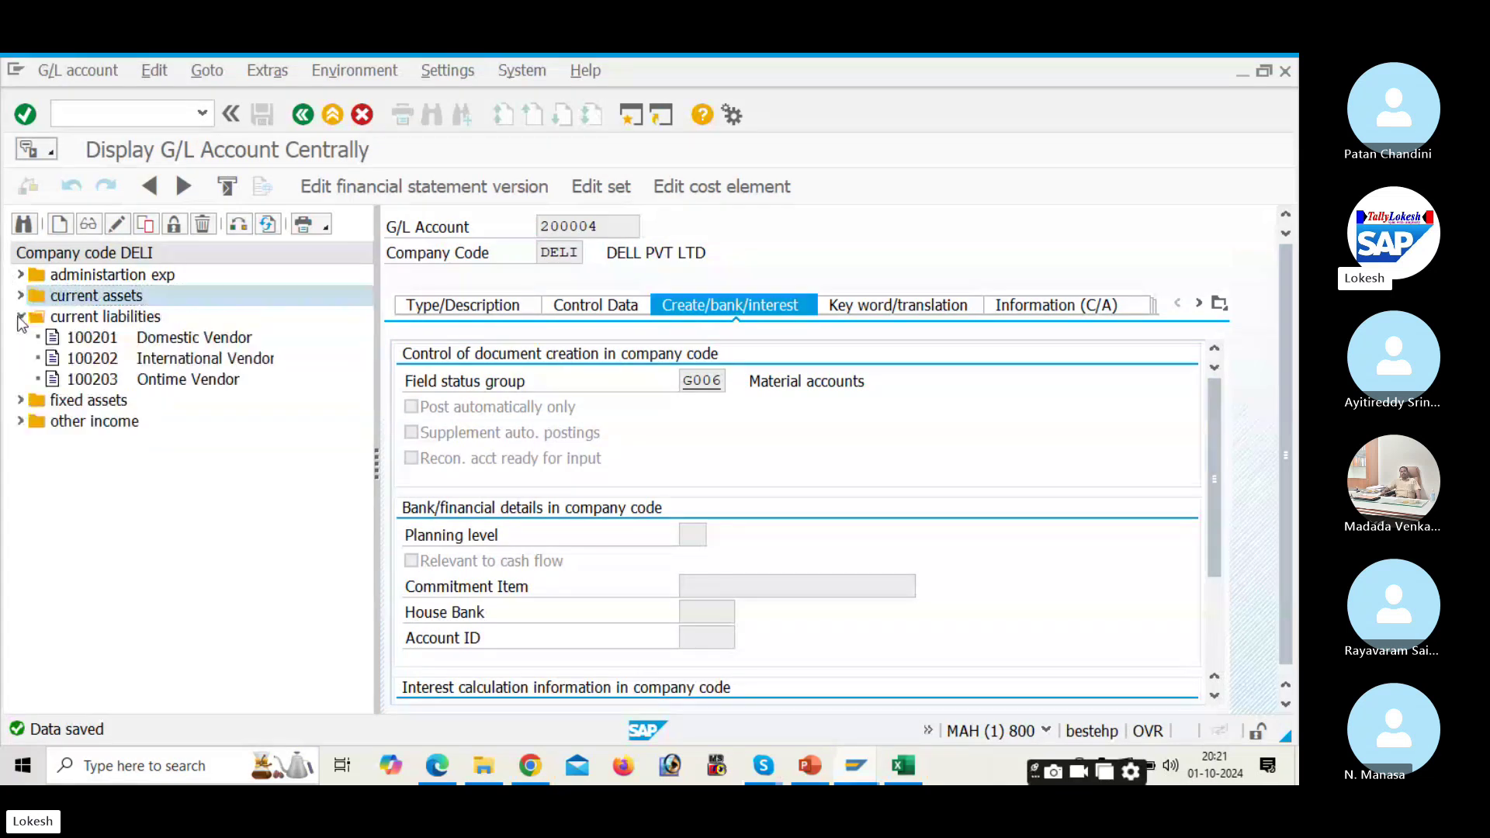
{"action": "left_click", "coordinate": [84, 338]}
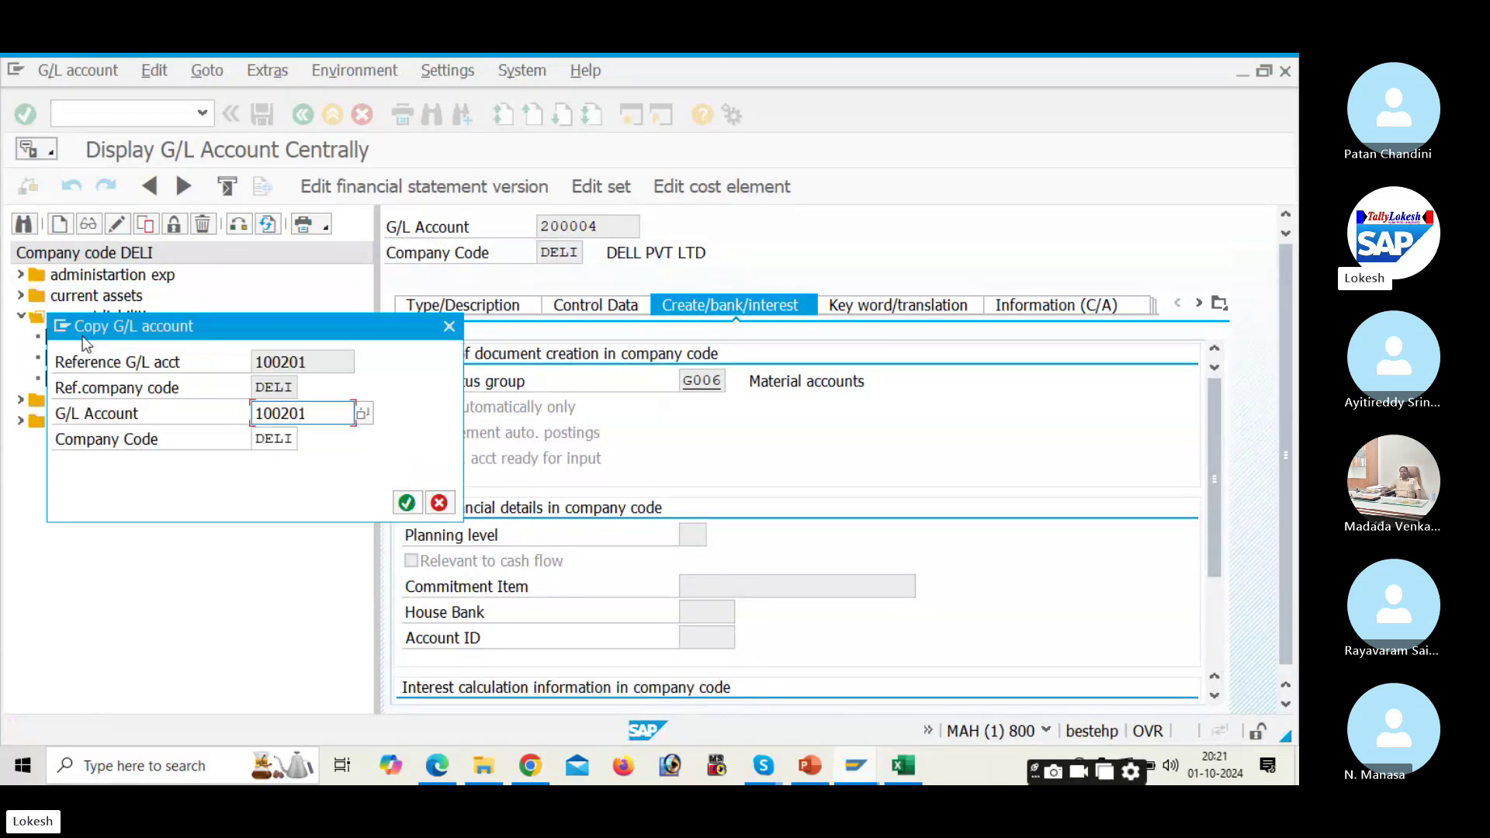
{"action": "key", "text": "Escape"}
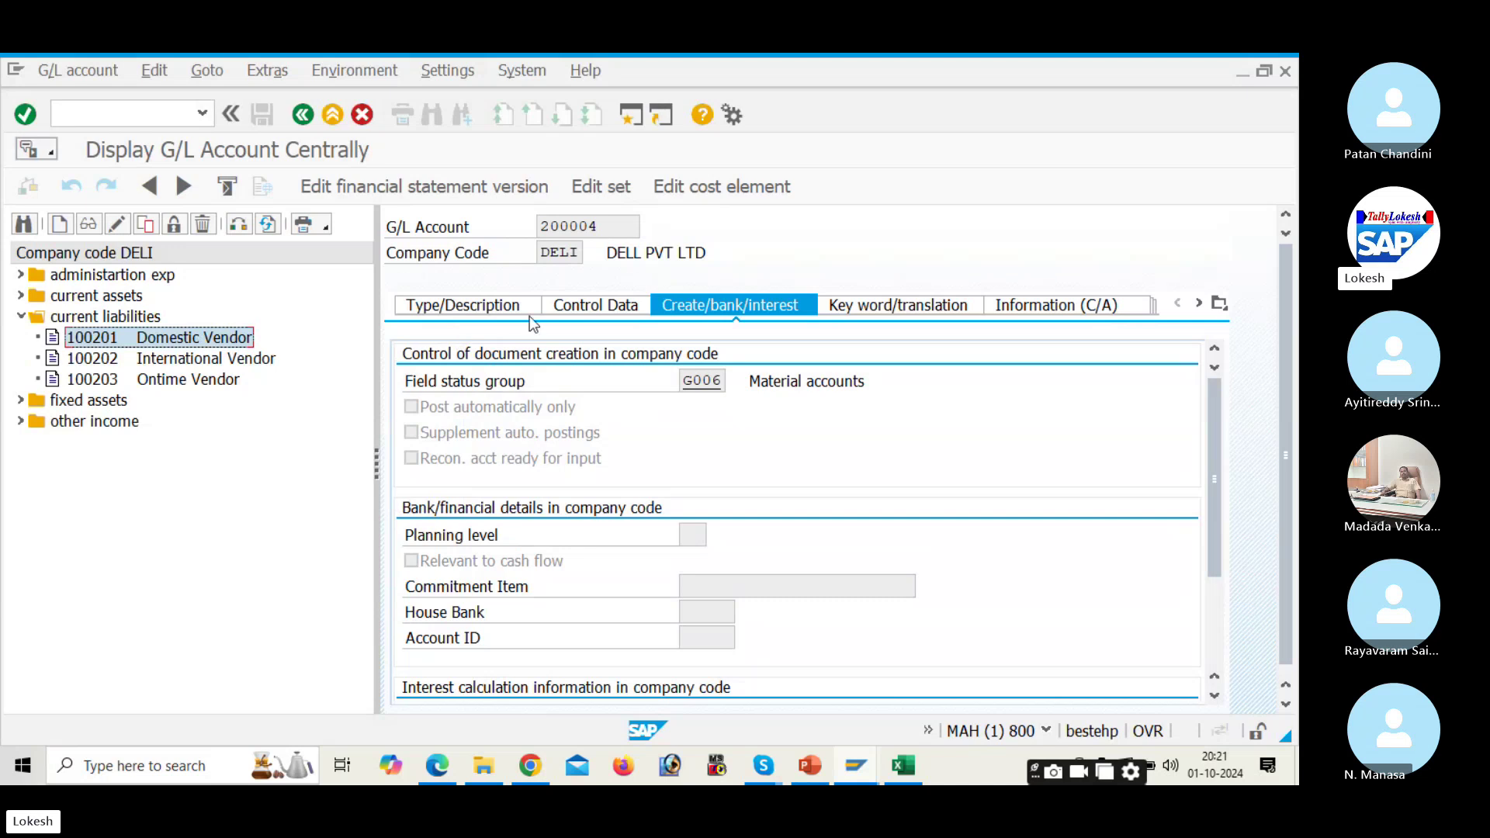
{"action": "left_click", "coordinate": [512, 310]}
{"action": "left_click", "coordinate": [600, 307]}
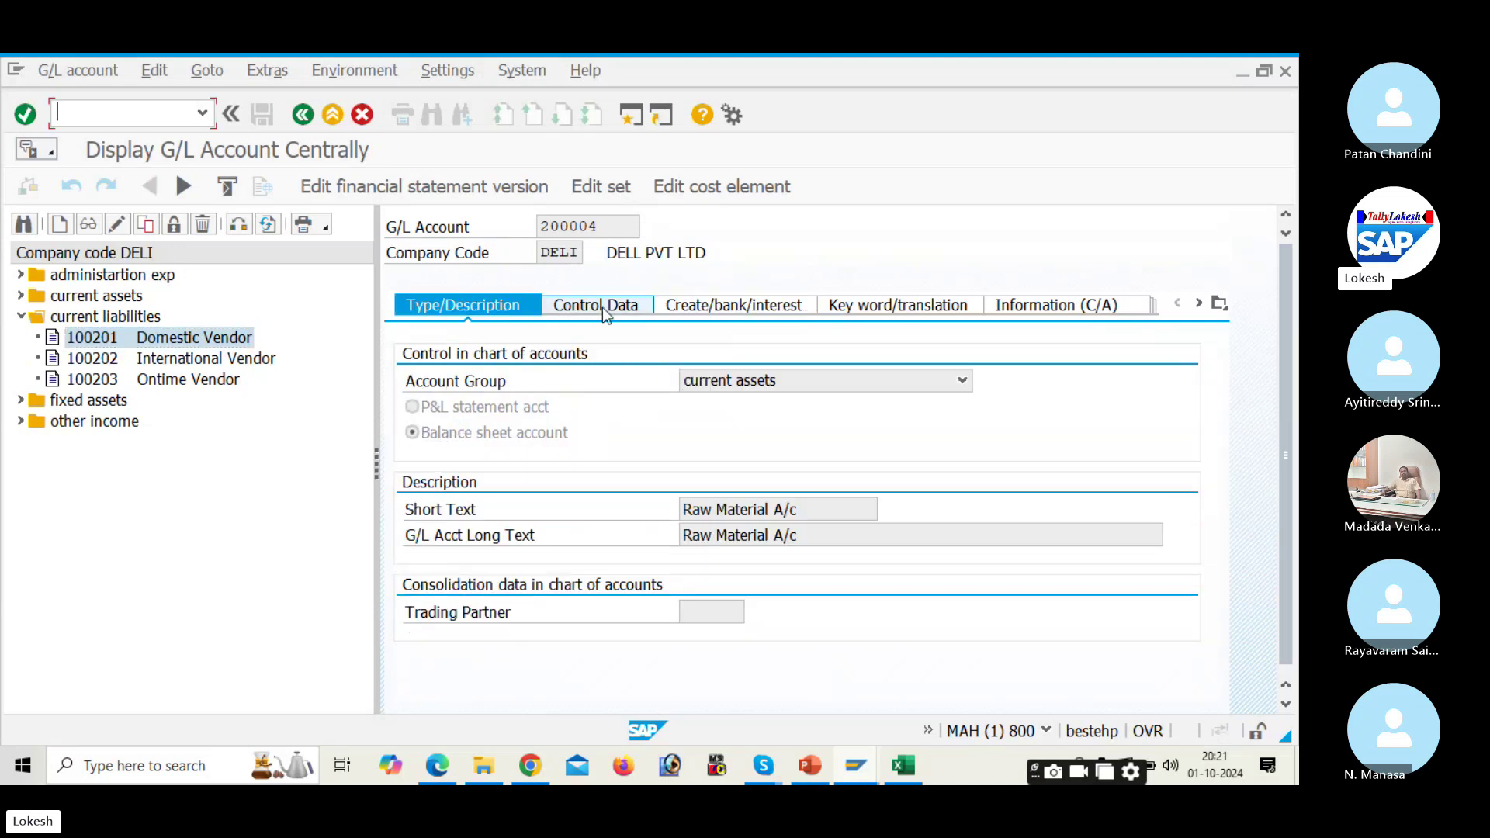
{"action": "left_click", "coordinate": [703, 309]}
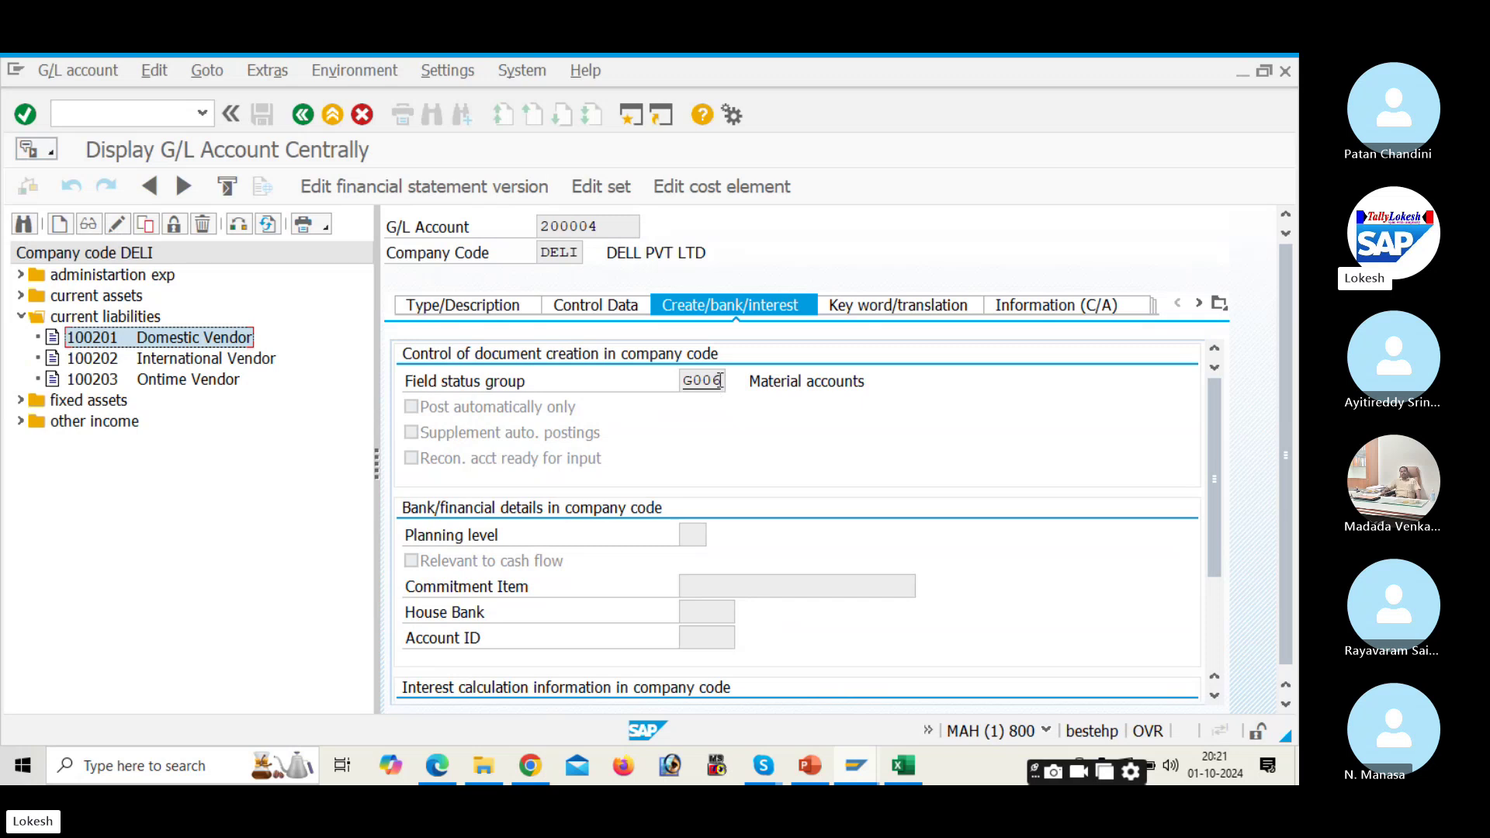
{"action": "left_click", "coordinate": [442, 770]}
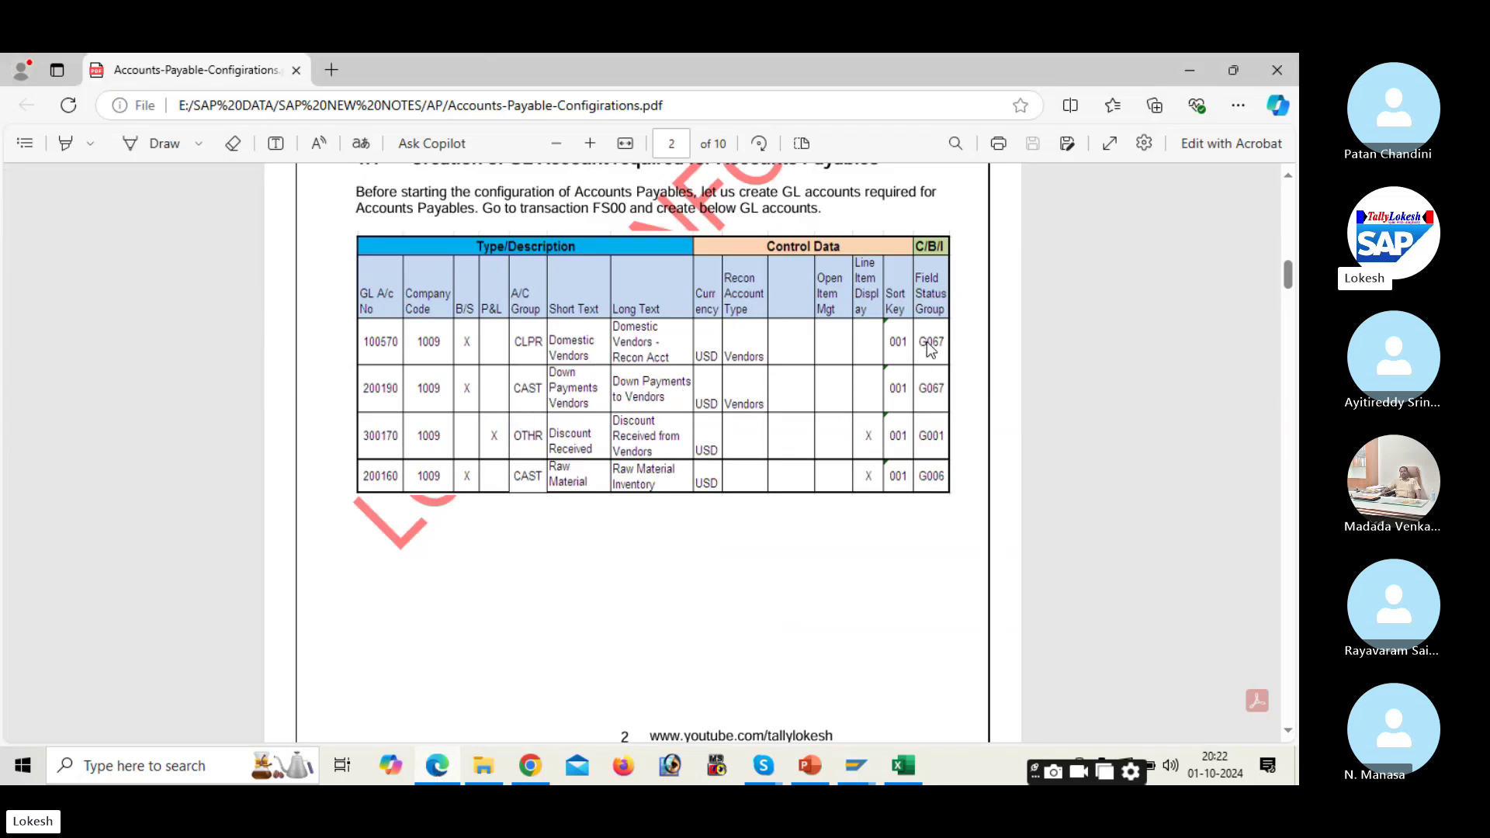
{"action": "left_click", "coordinate": [857, 767]}
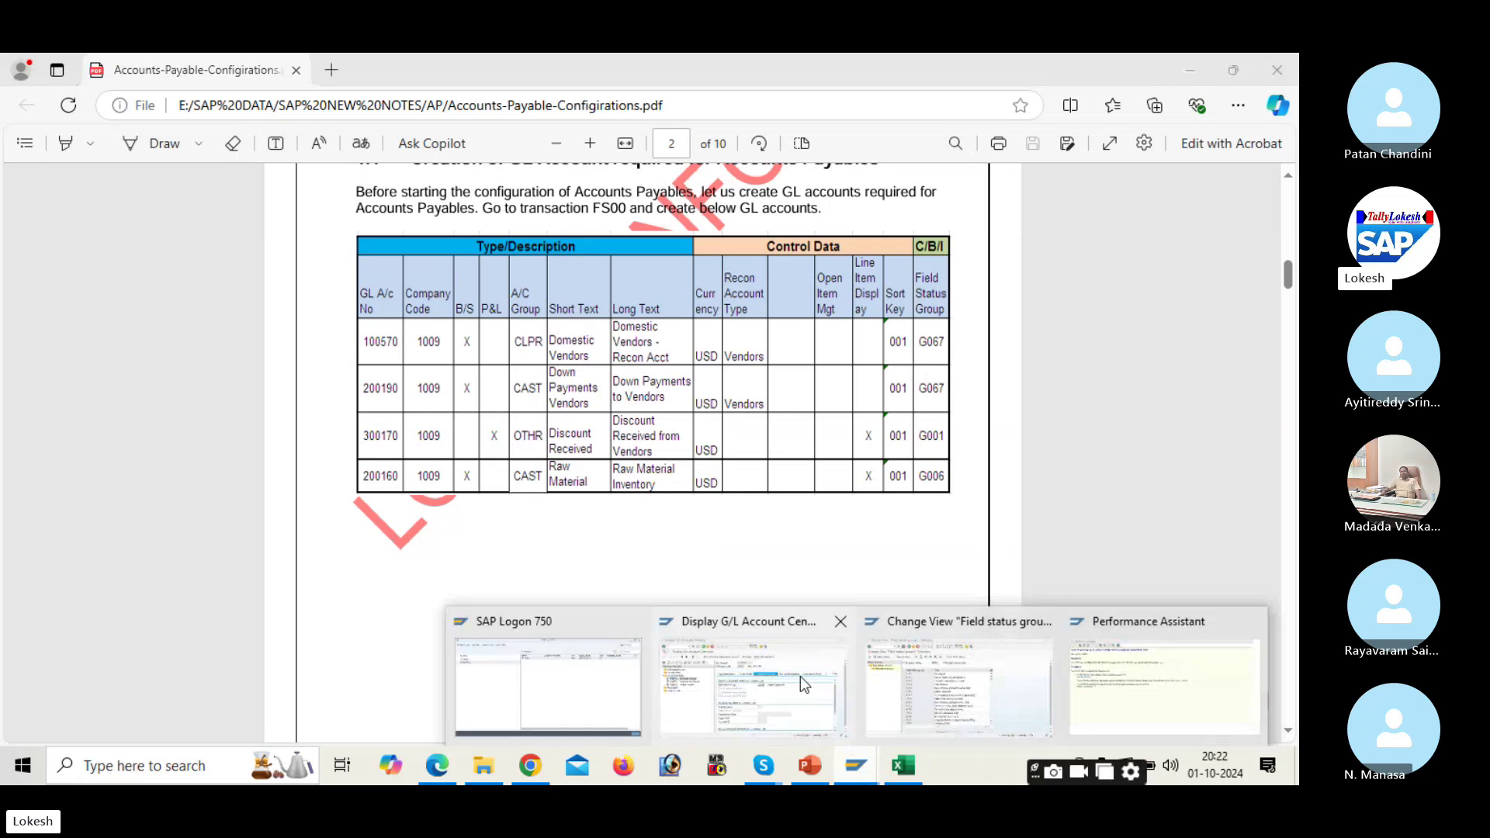
{"action": "left_click", "coordinate": [801, 683]}
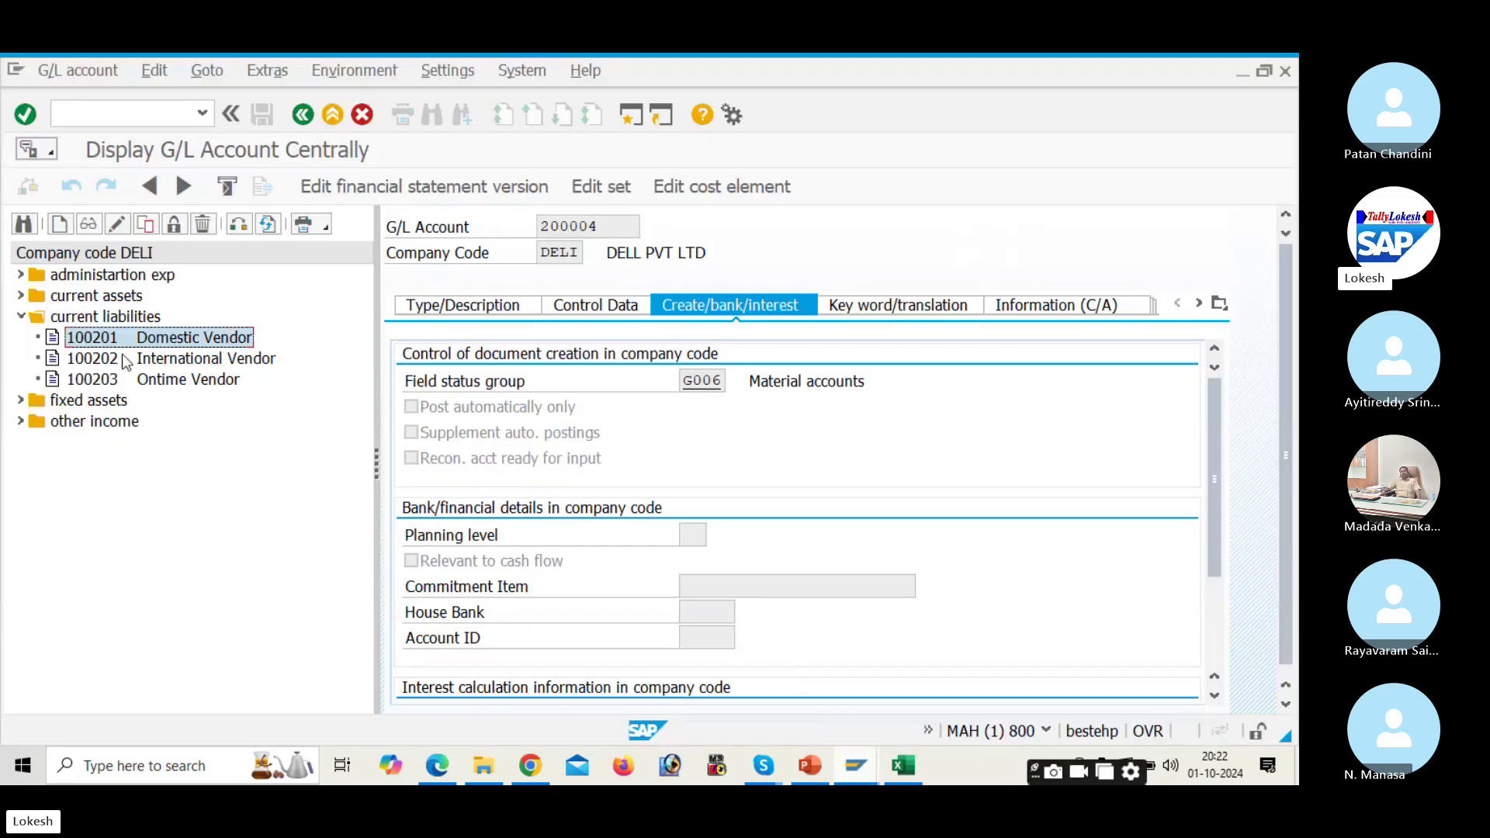
Step: Put account 100201 into change mode, checking 100202 International Vendor before returning to 100201
{"action": "left_click", "coordinate": [147, 231]}
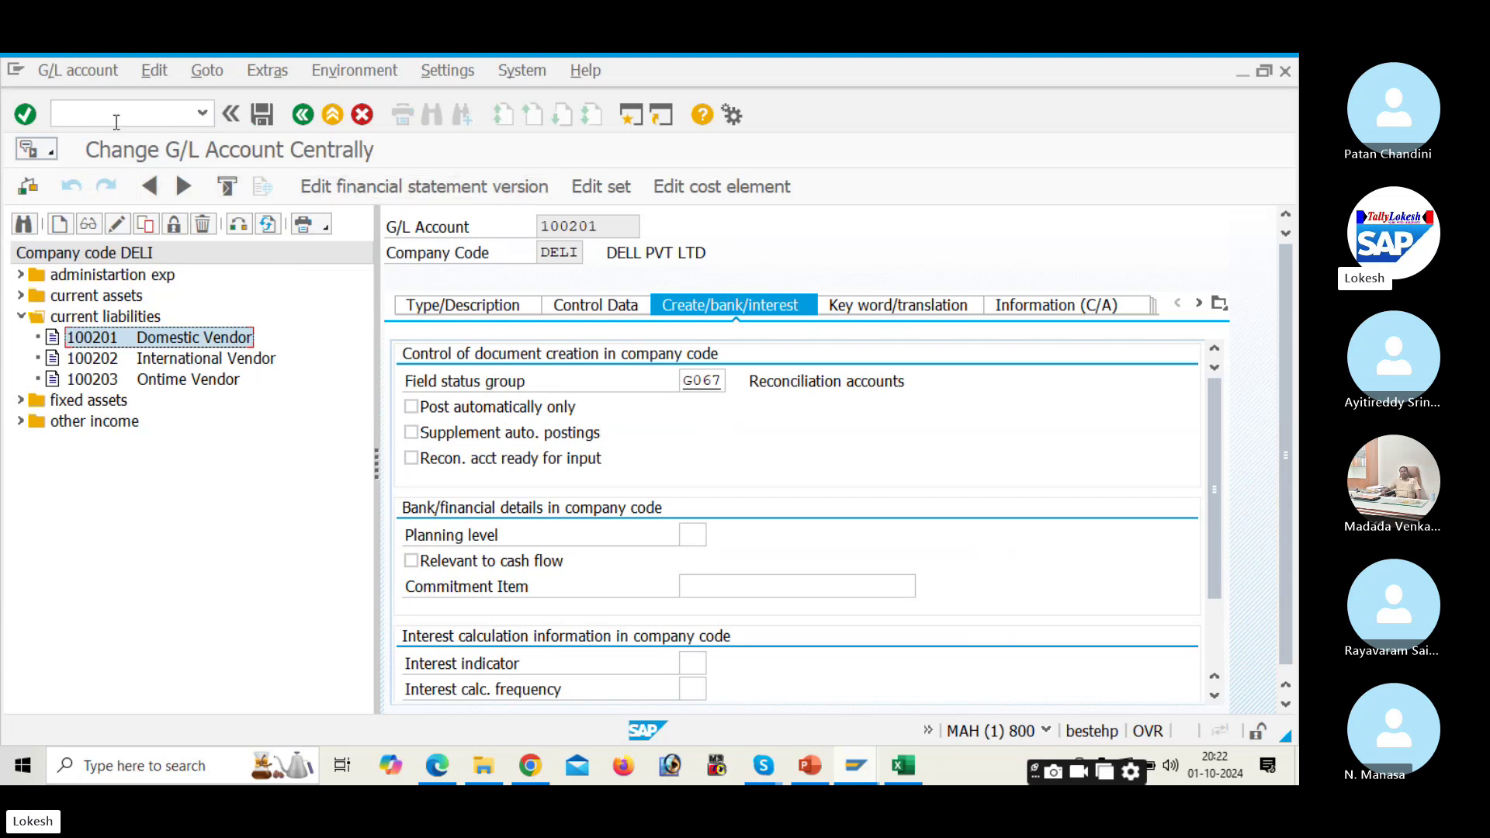
{"action": "double_click", "coordinate": [119, 359]}
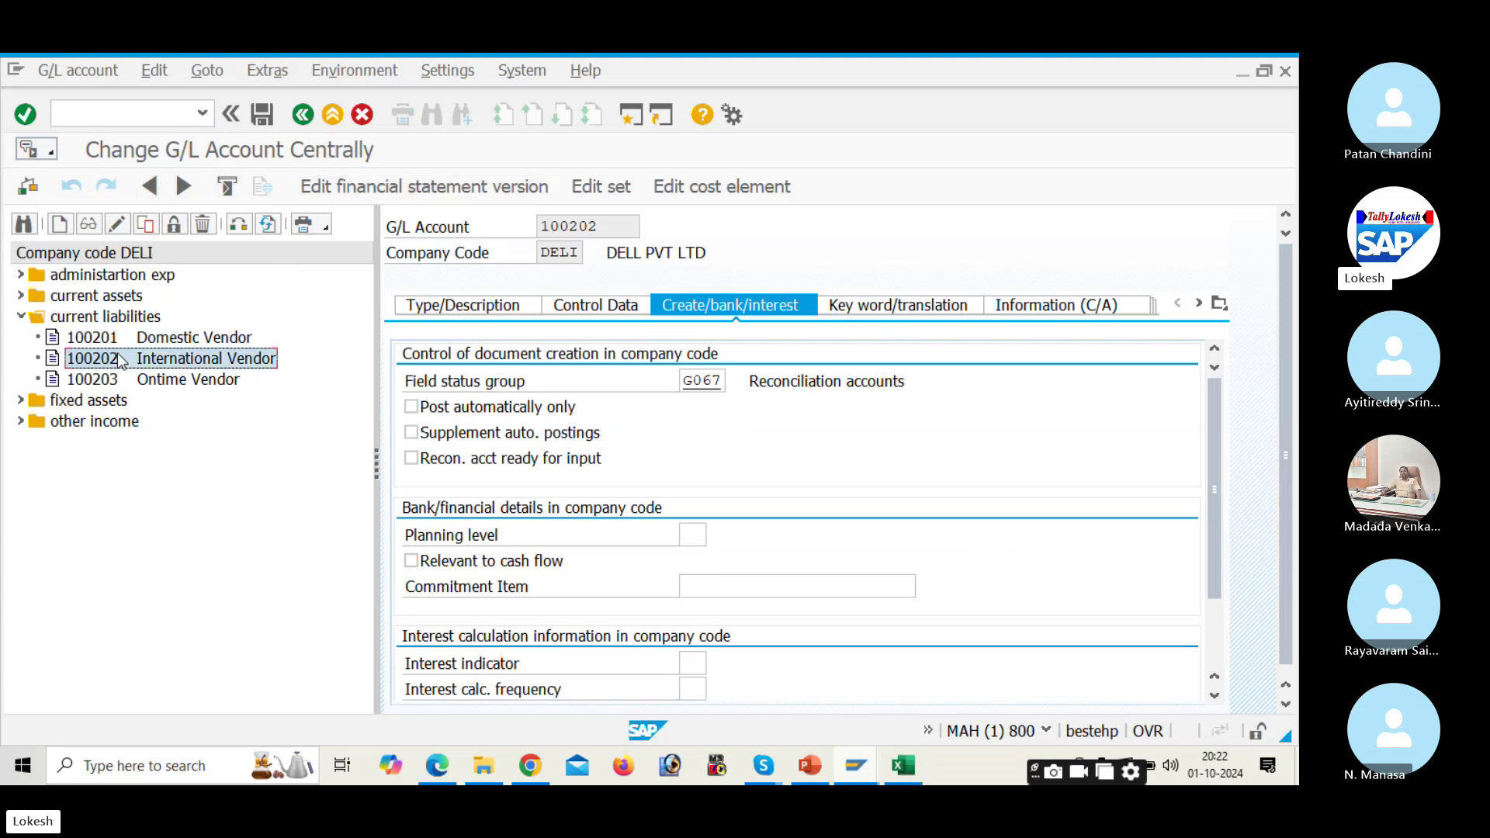
{"action": "double_click", "coordinate": [124, 339]}
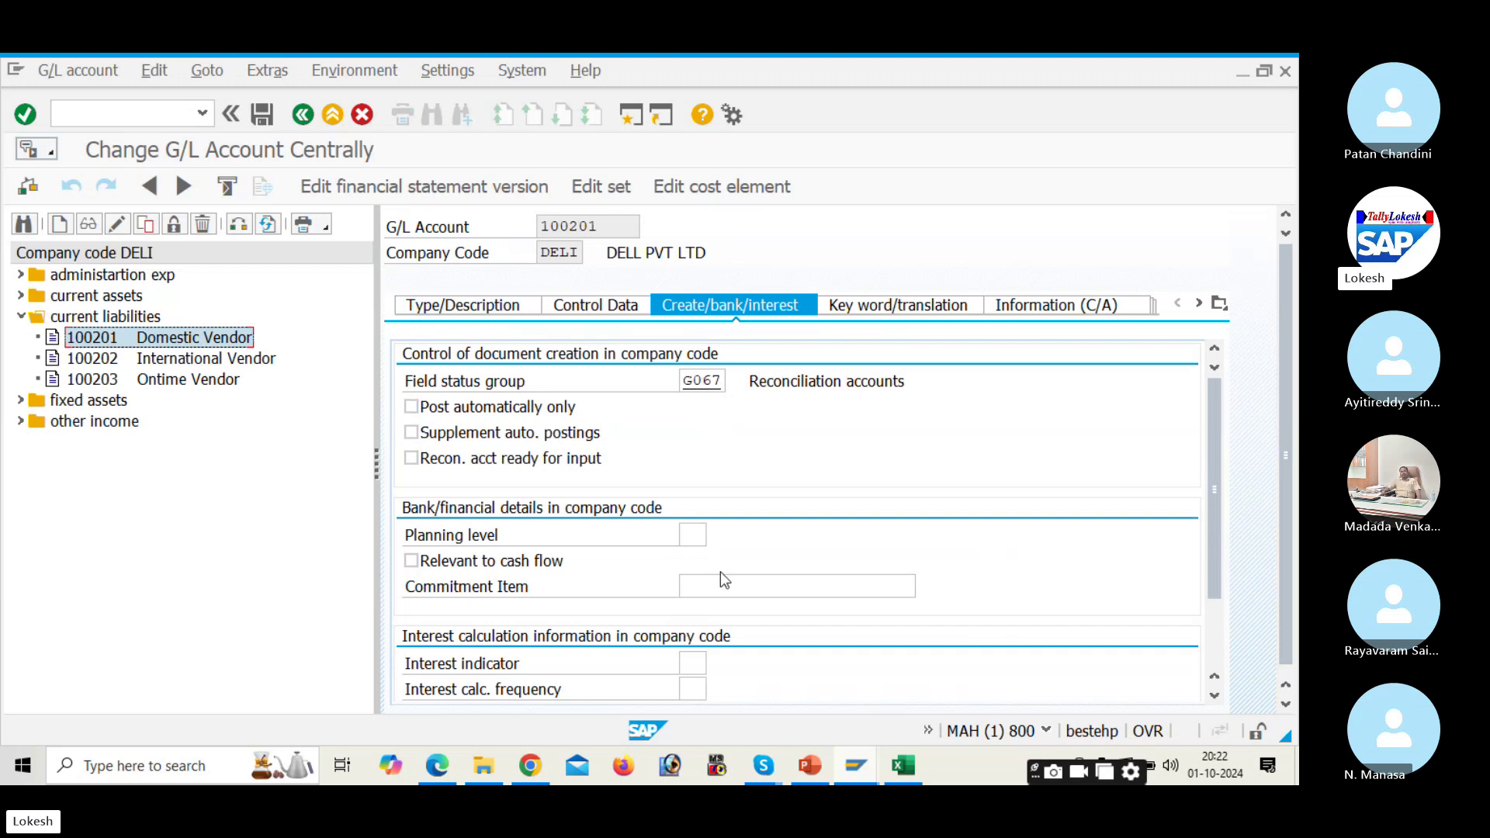
Step: Suppress Asset number/subnumber in DELI's G067 Asset Accounting settings and save under the customizing request
{"action": "mouse_move", "coordinate": [860, 765]}
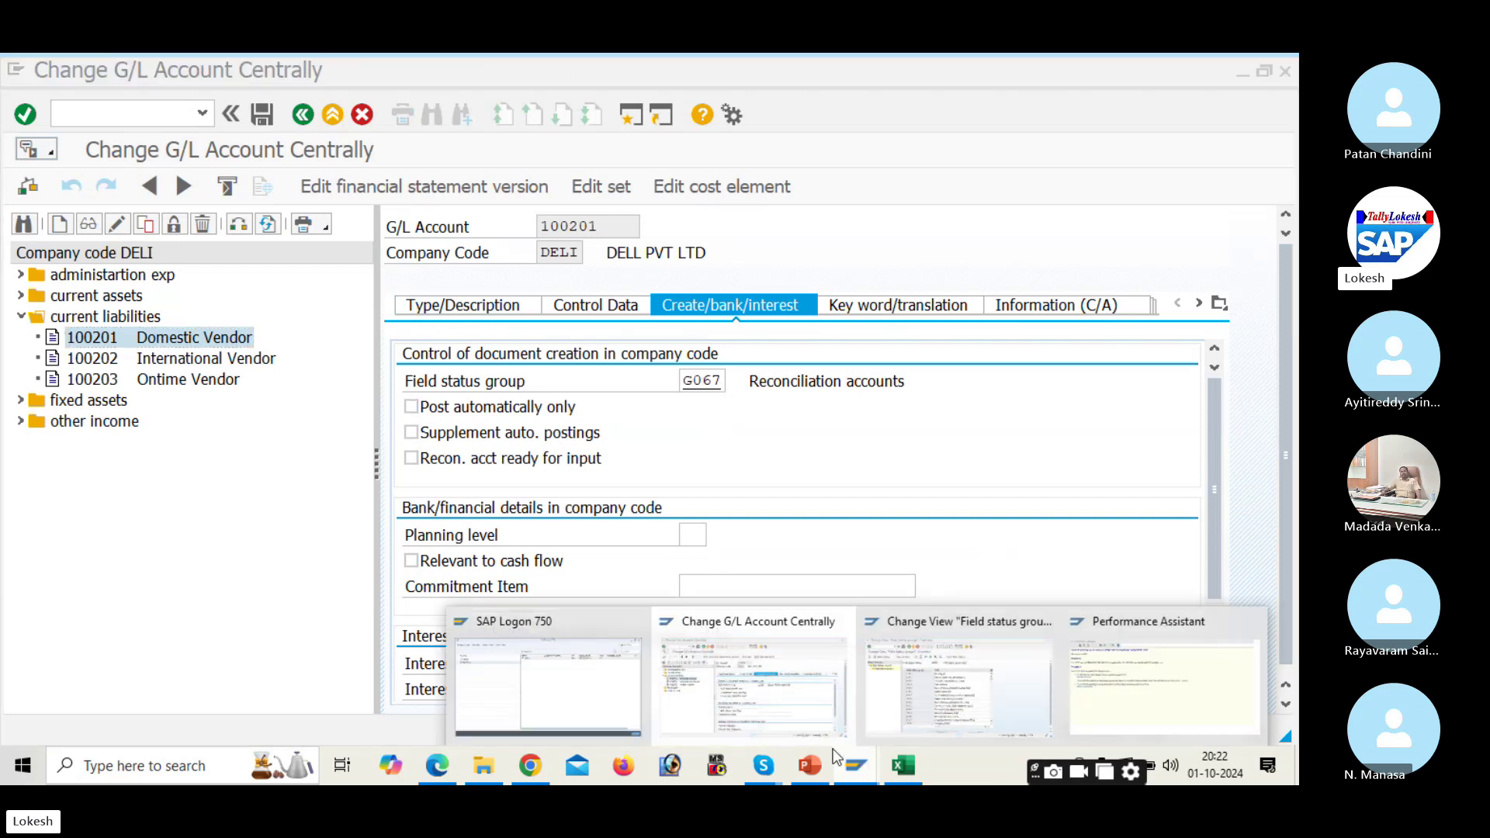
{"action": "left_click", "coordinate": [944, 697]}
{"action": "scroll", "coordinate": [426, 527], "scroll_direction": "down", "scroll_amount": 8}
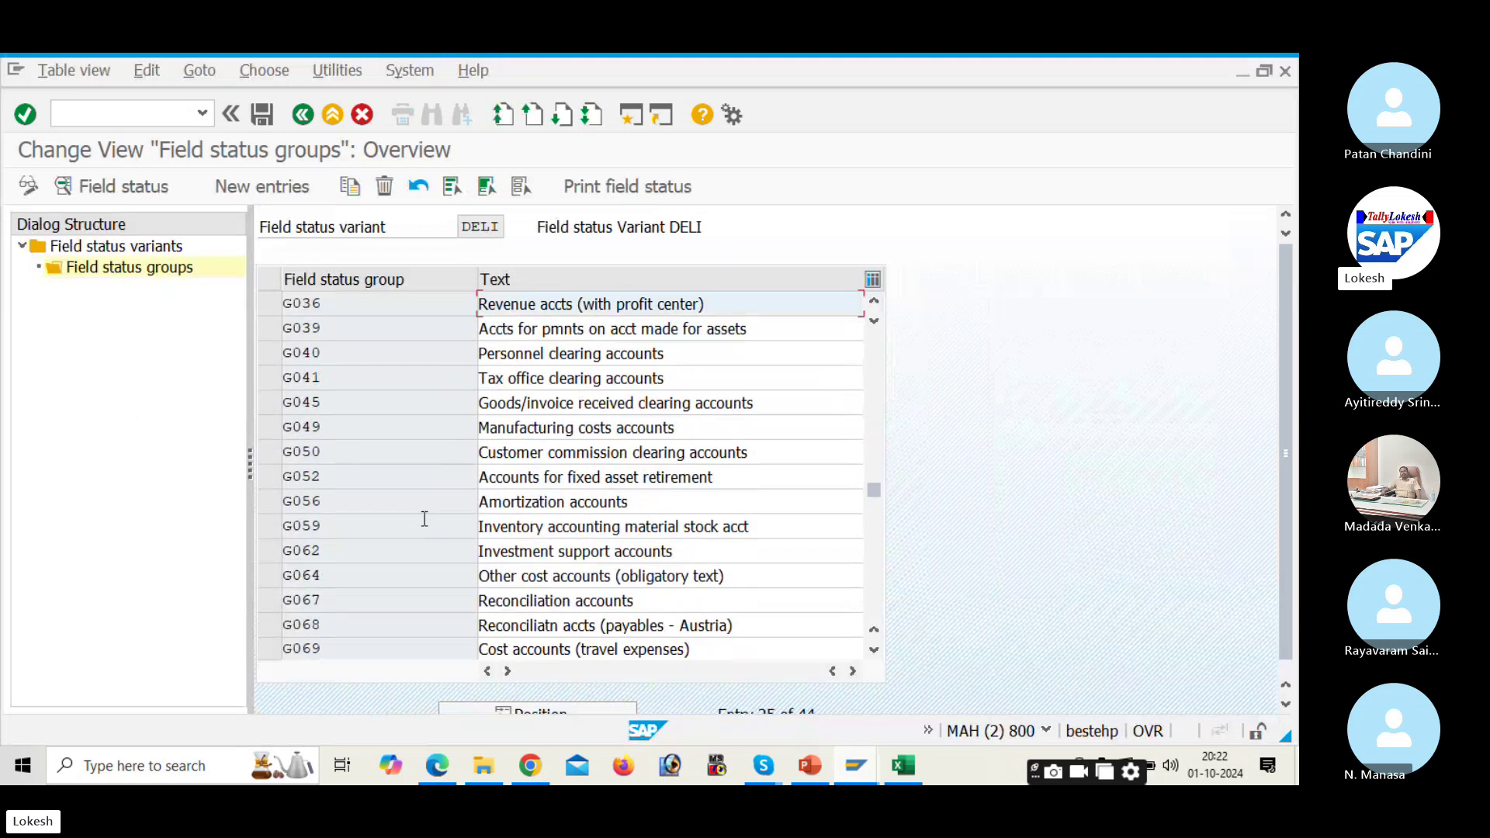
{"action": "scroll", "coordinate": [427, 527], "scroll_direction": "down", "scroll_amount": 1}
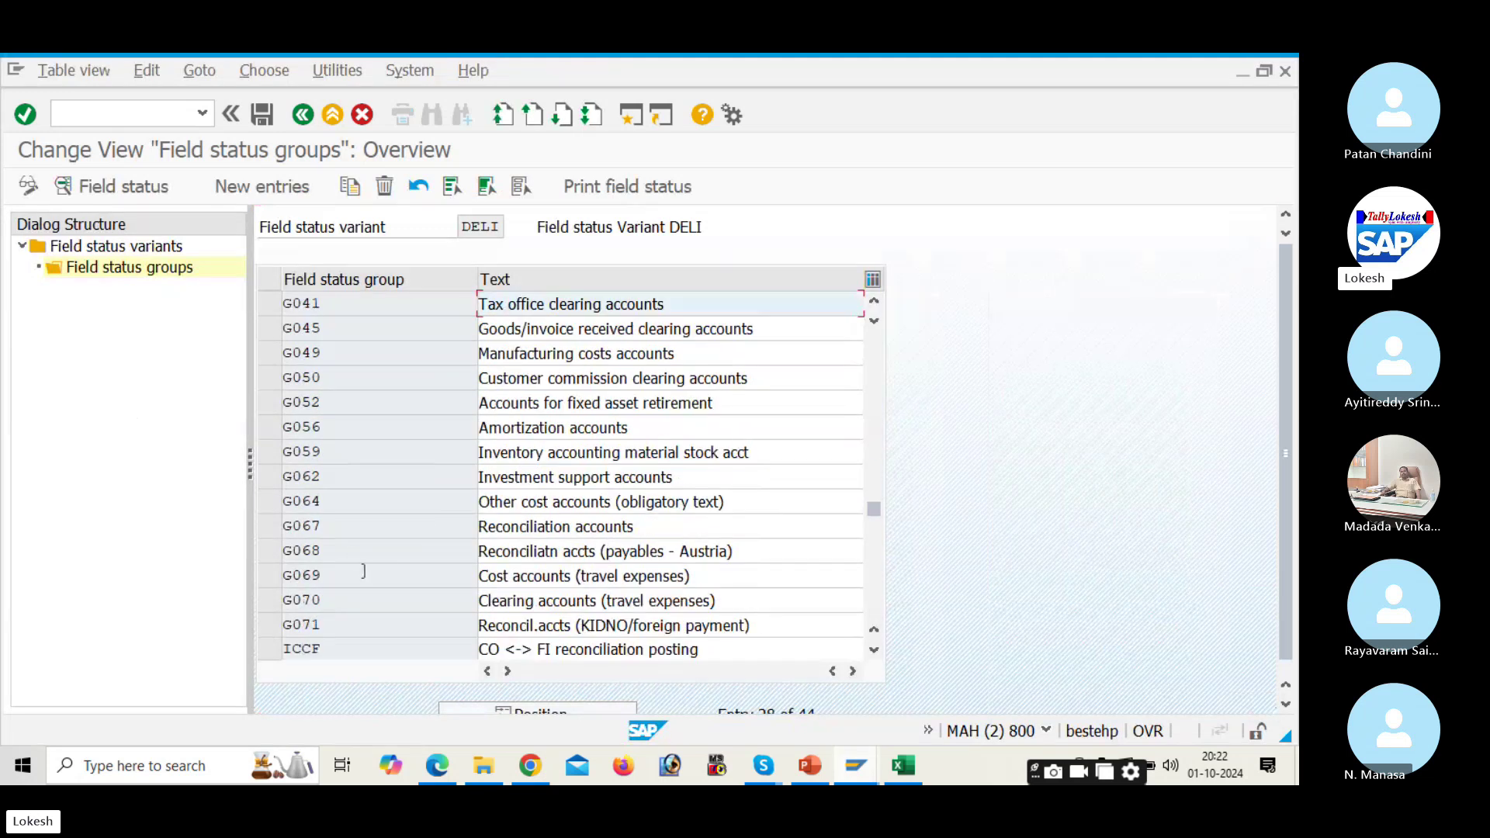
{"action": "double_click", "coordinate": [667, 531]}
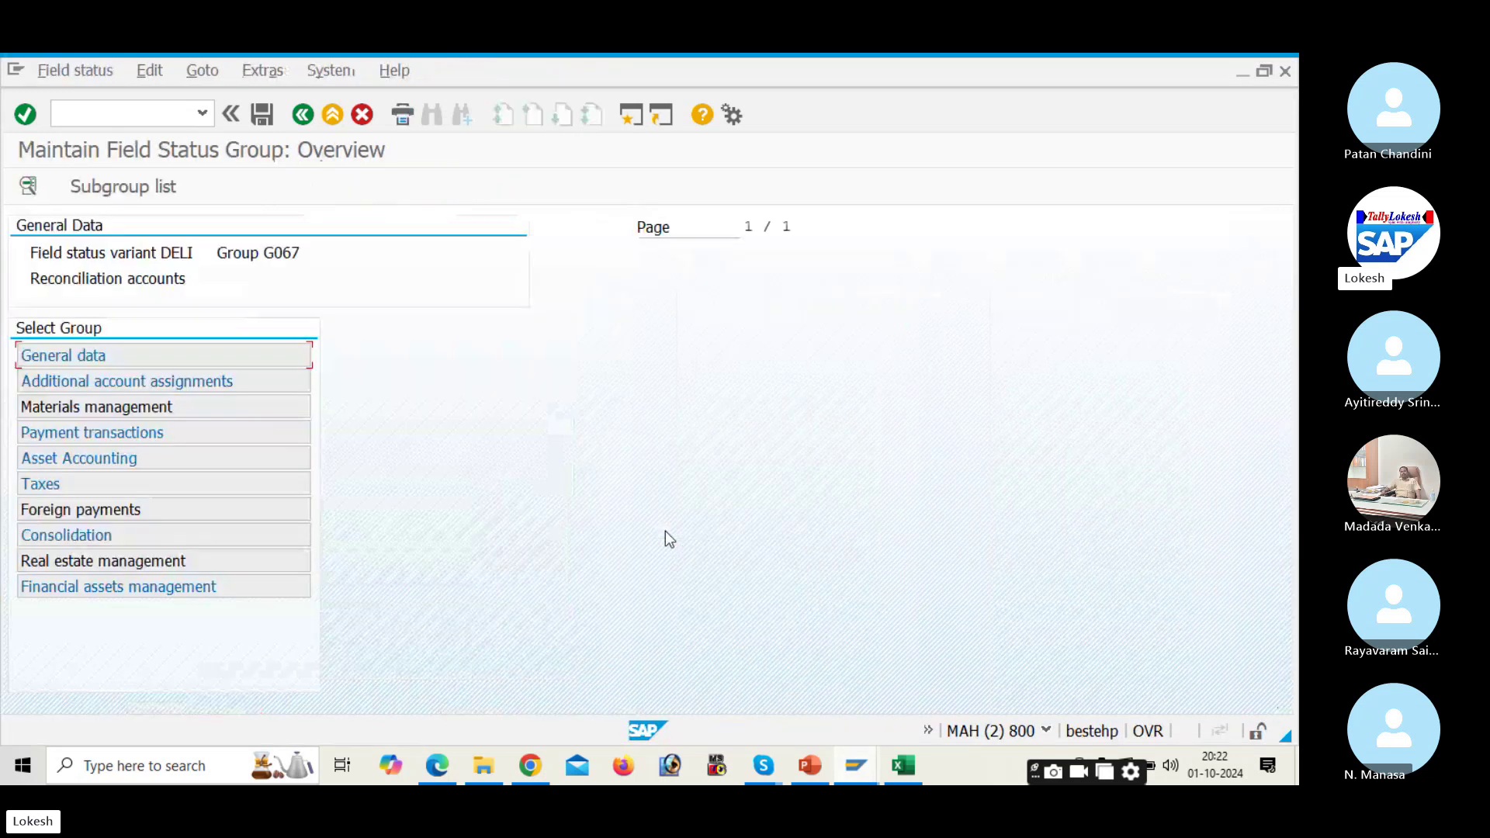
{"action": "double_click", "coordinate": [218, 462]}
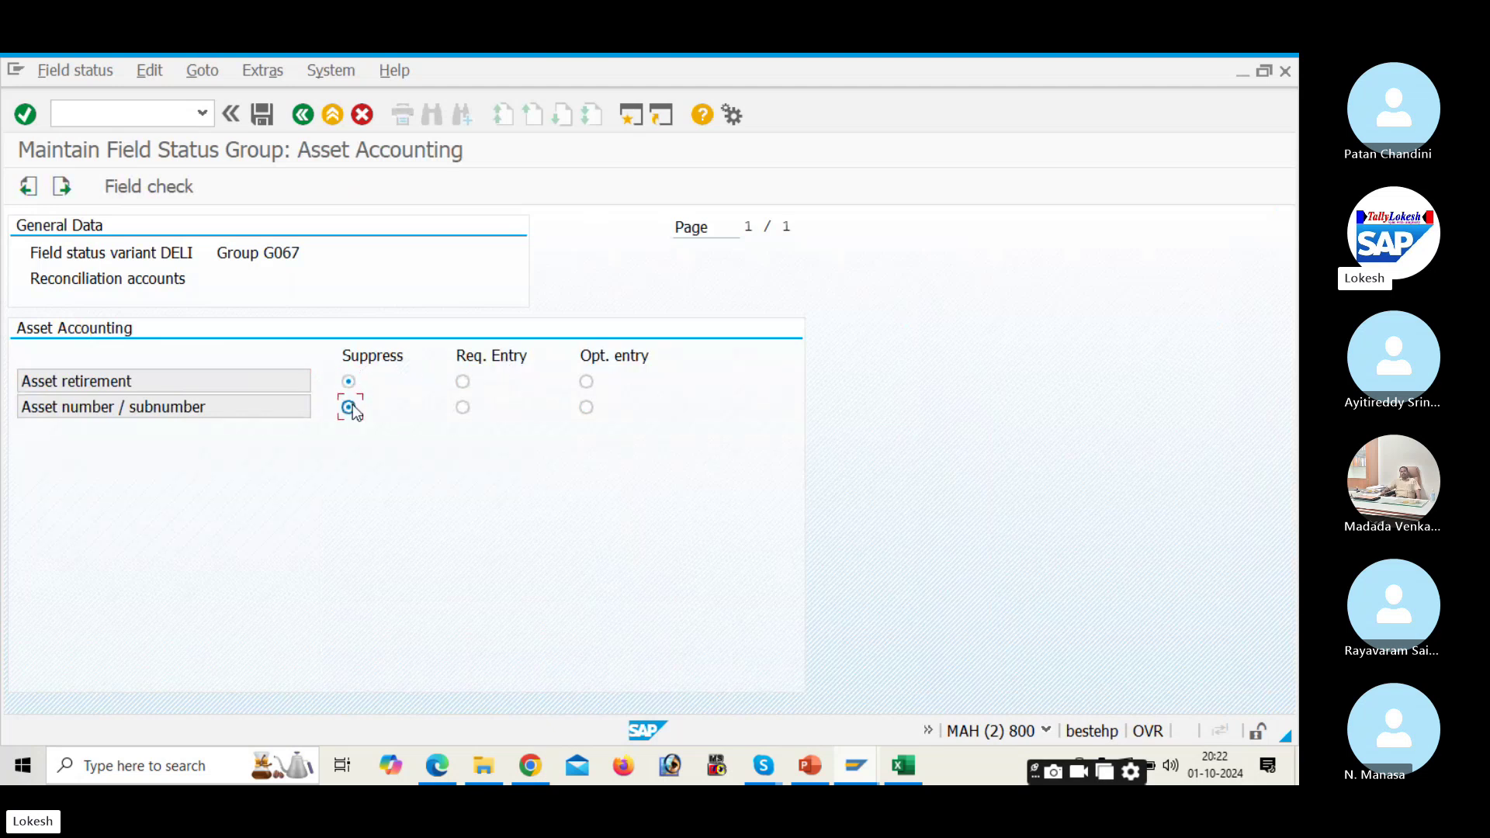
{"action": "left_click", "coordinate": [260, 116]}
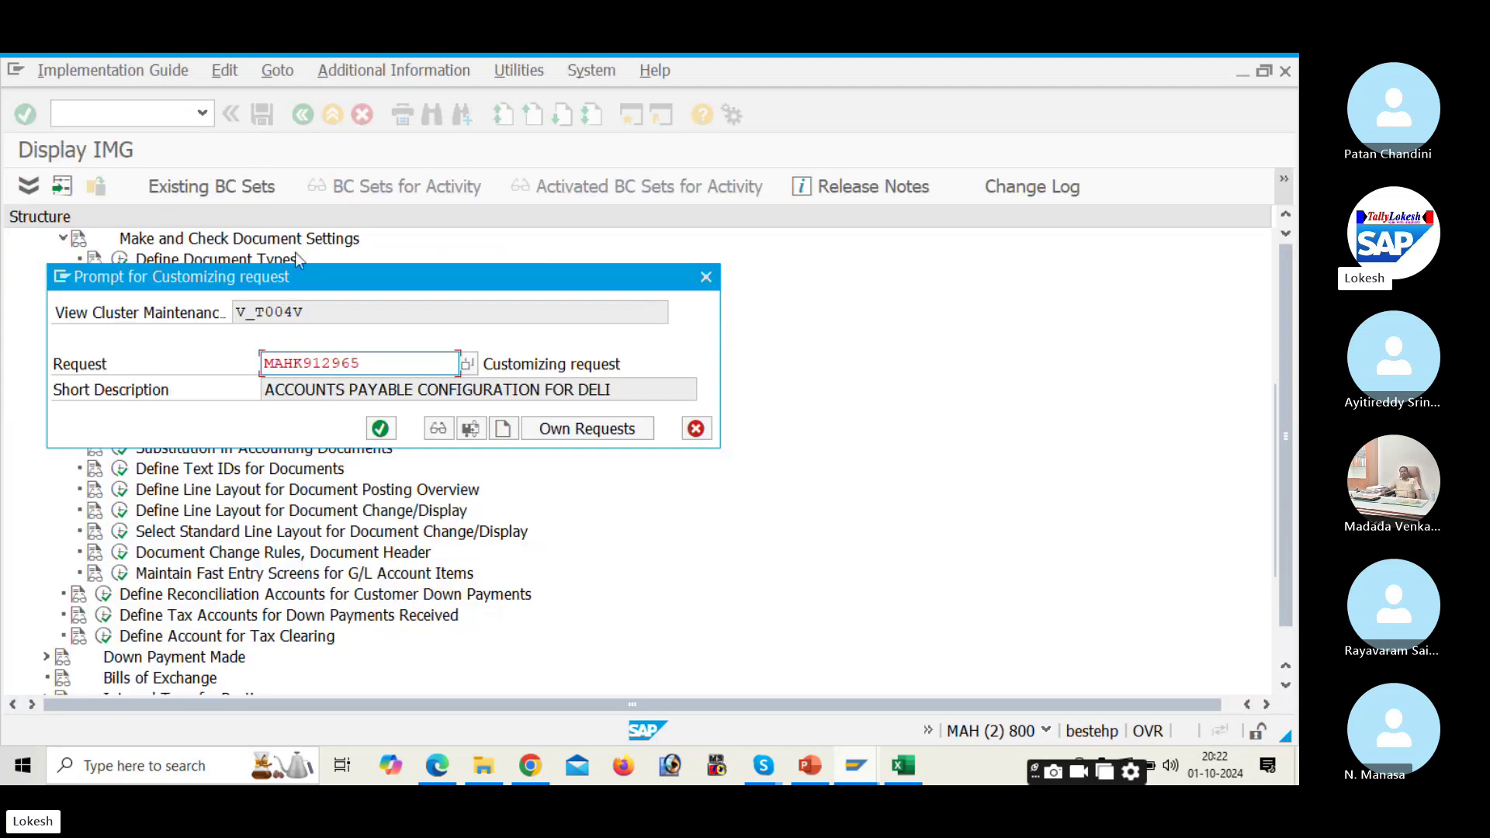
{"action": "left_click", "coordinate": [380, 429]}
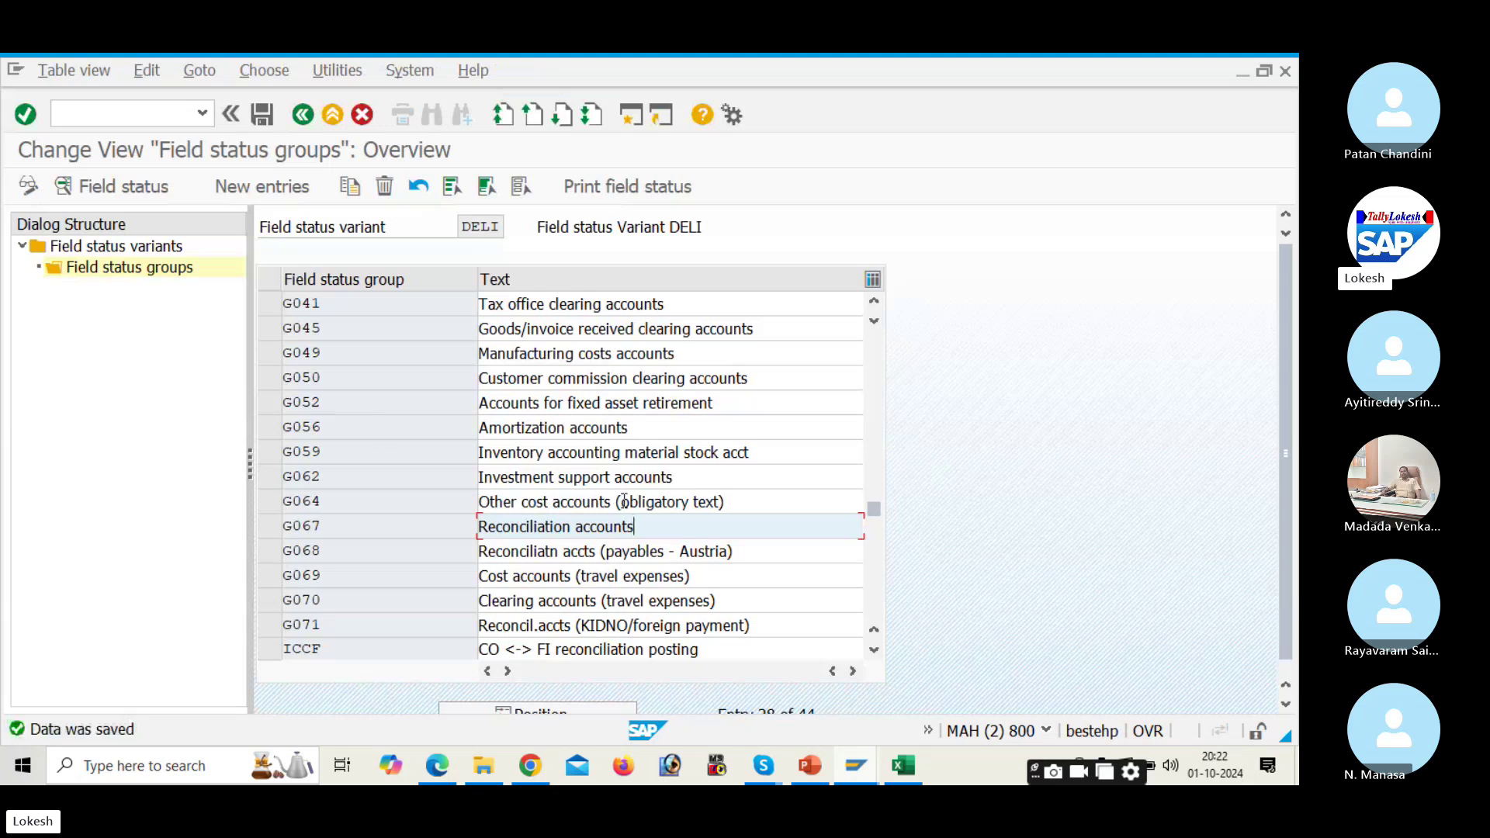
{"action": "double_click", "coordinate": [666, 527]}
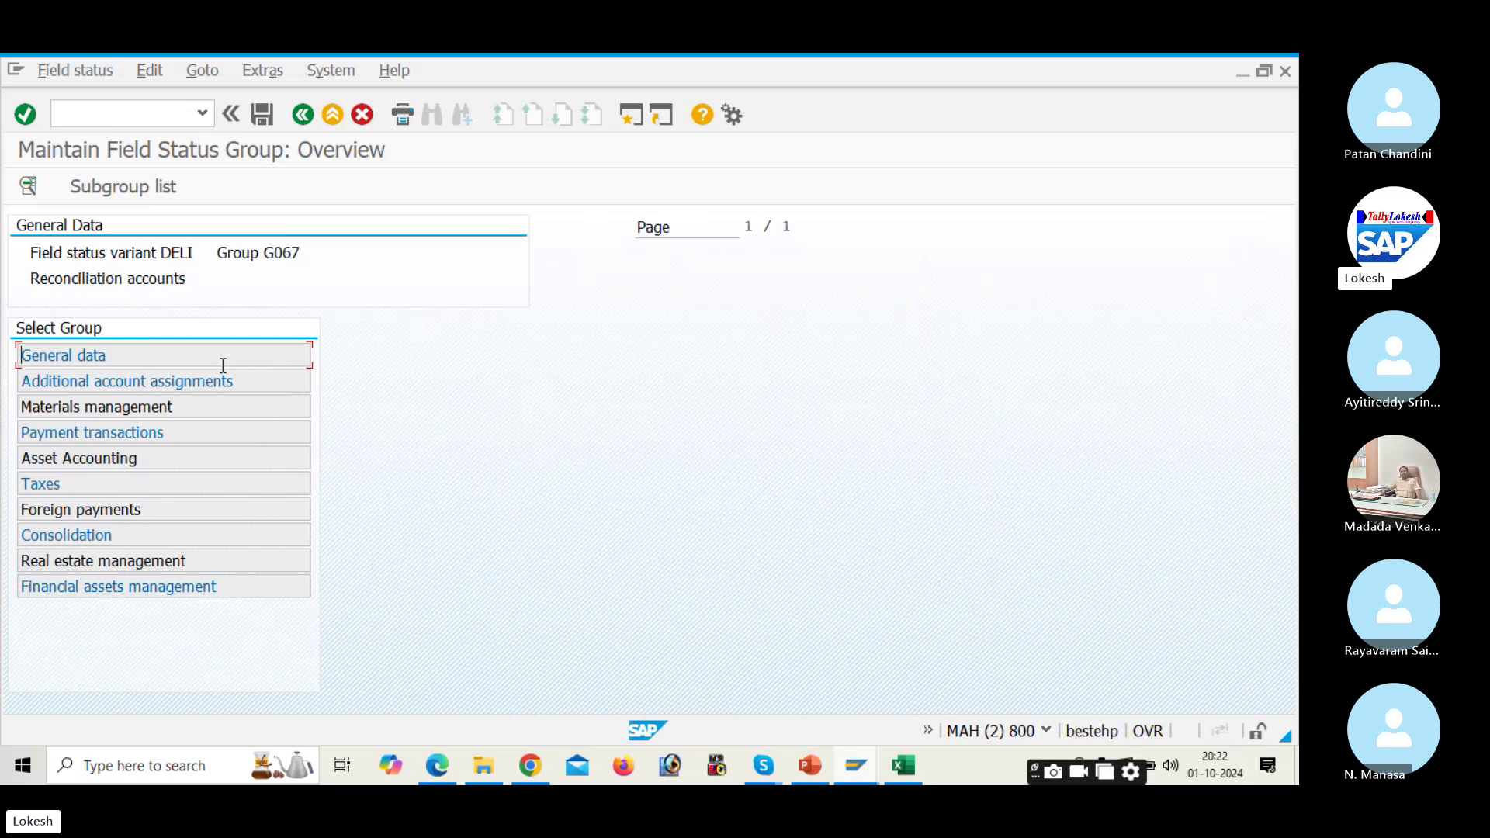
Step: Back out of the field status settings to the DELI invoice showing the F5272 posting key 31 error
{"action": "left_click", "coordinate": [301, 115]}
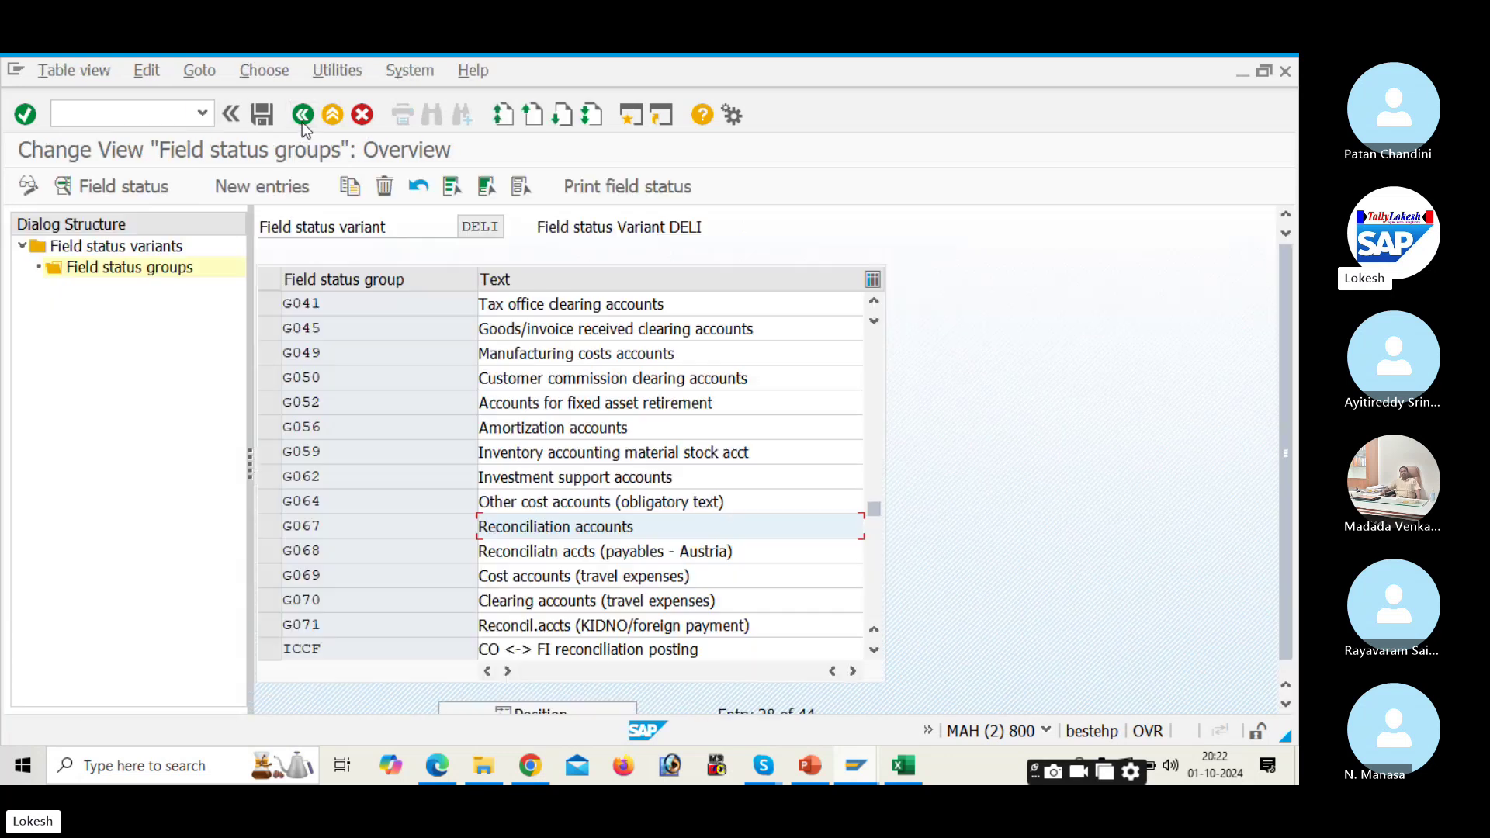
{"action": "left_click", "coordinate": [301, 115]}
{"action": "left_click", "coordinate": [302, 118]}
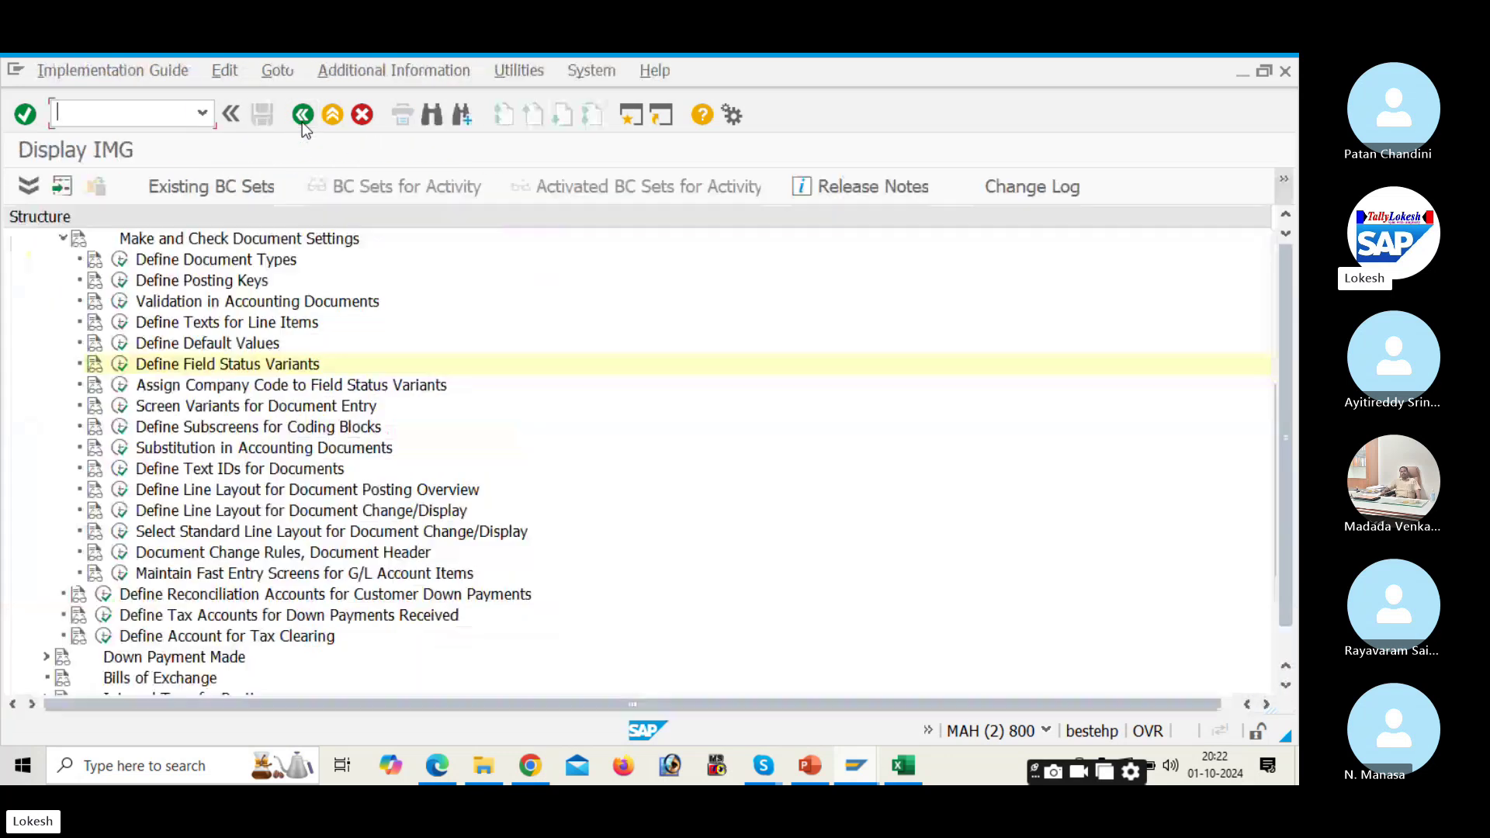
{"action": "left_click", "coordinate": [302, 115]}
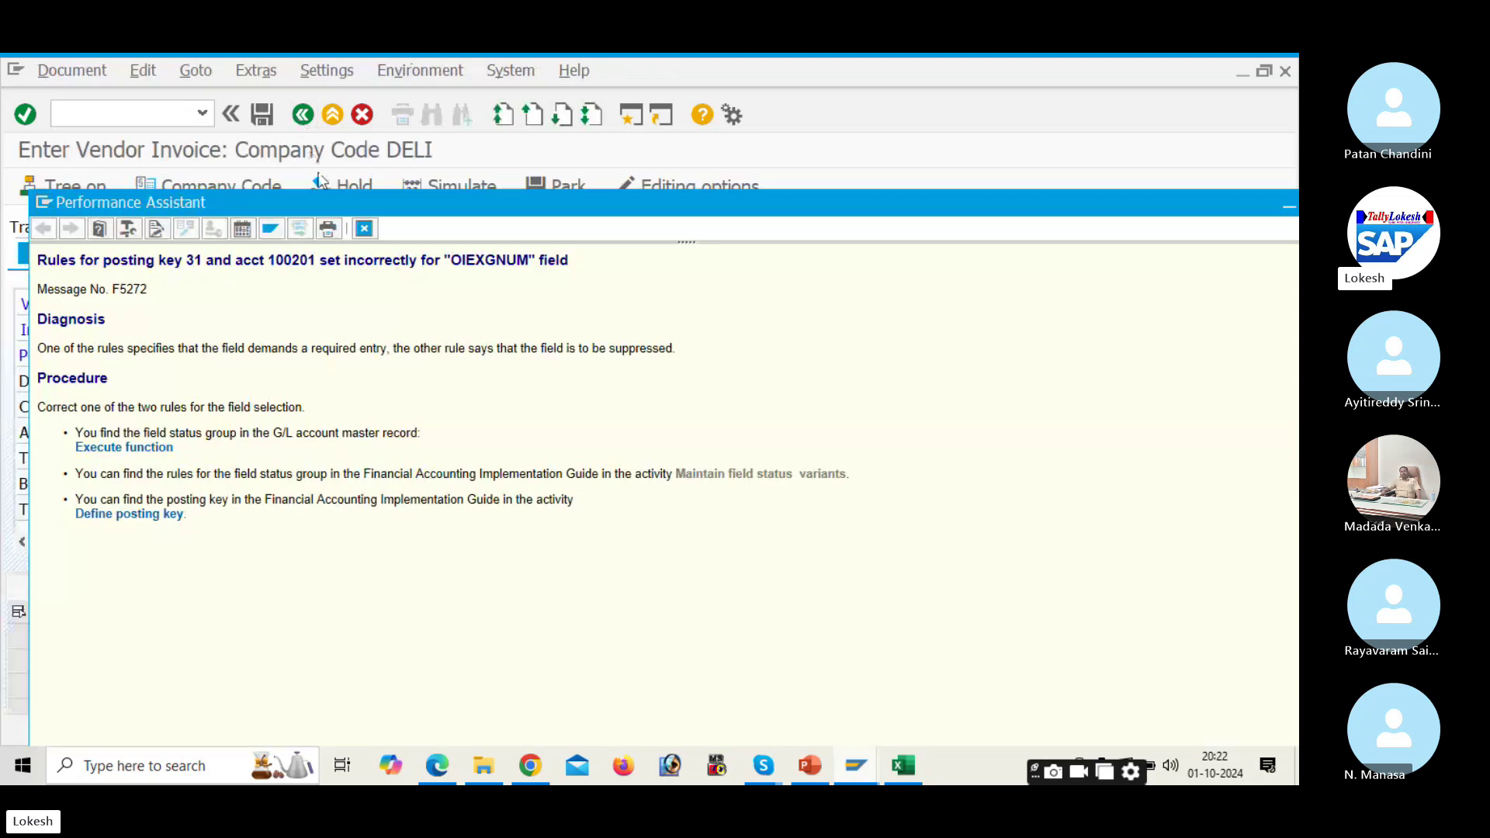
{"action": "left_click", "coordinate": [129, 515]}
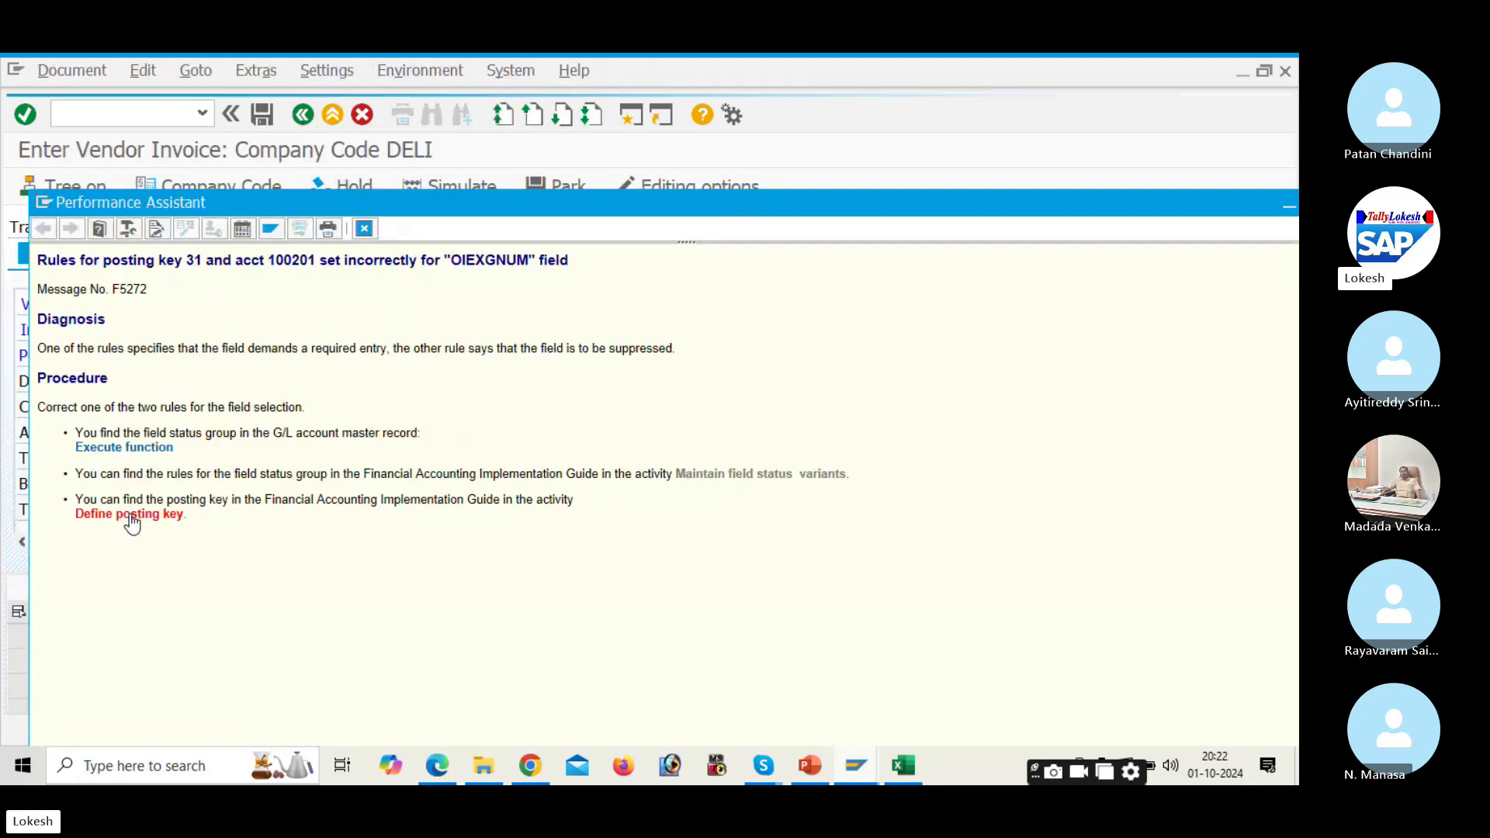
{"action": "left_click", "coordinate": [121, 281]}
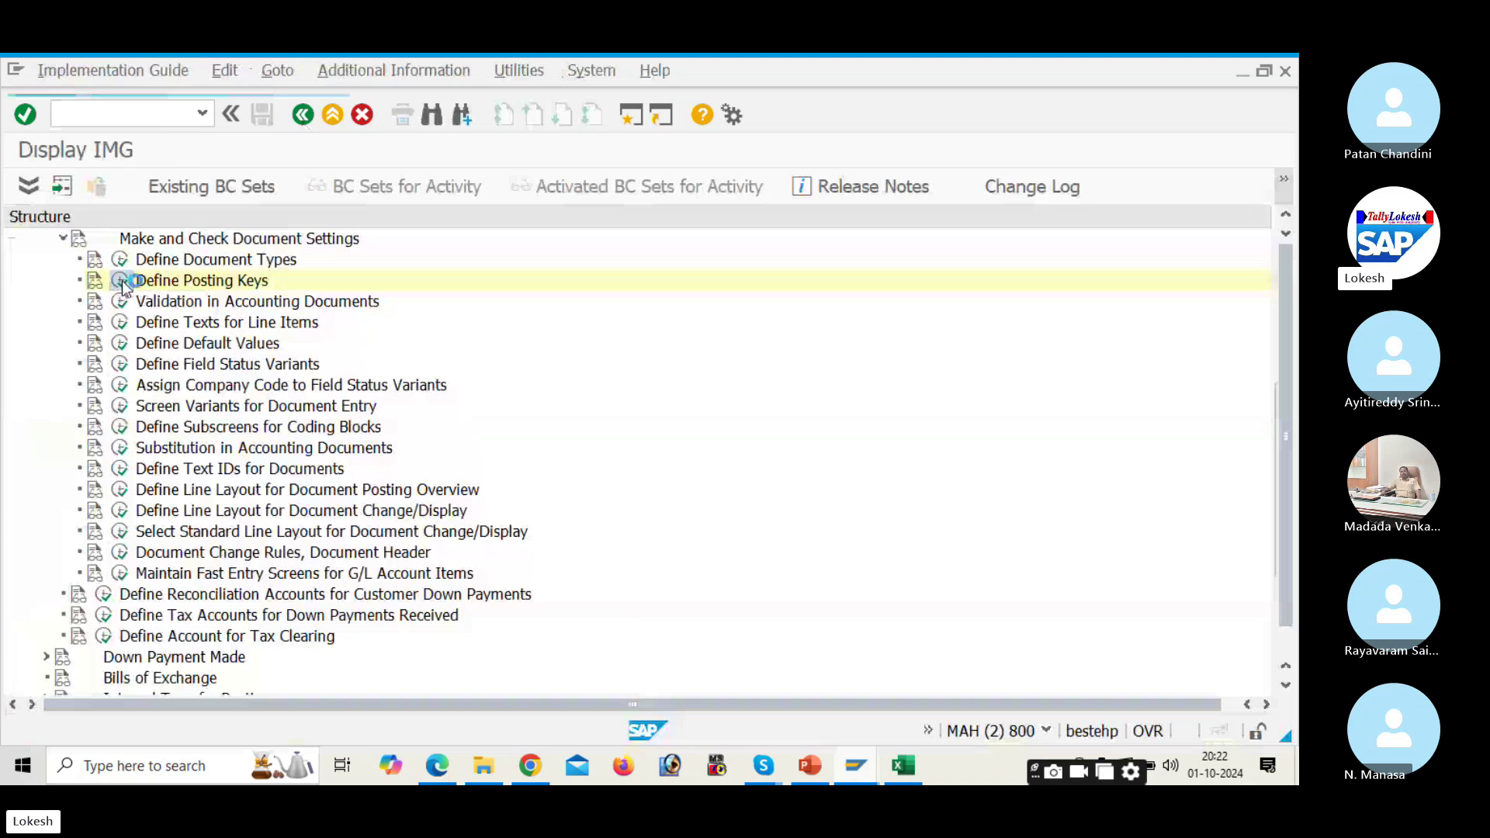
{"action": "scroll", "coordinate": [92, 552], "scroll_direction": "down", "scroll_amount": 4}
{"action": "scroll", "coordinate": [96, 559], "scroll_direction": "down", "scroll_amount": 3}
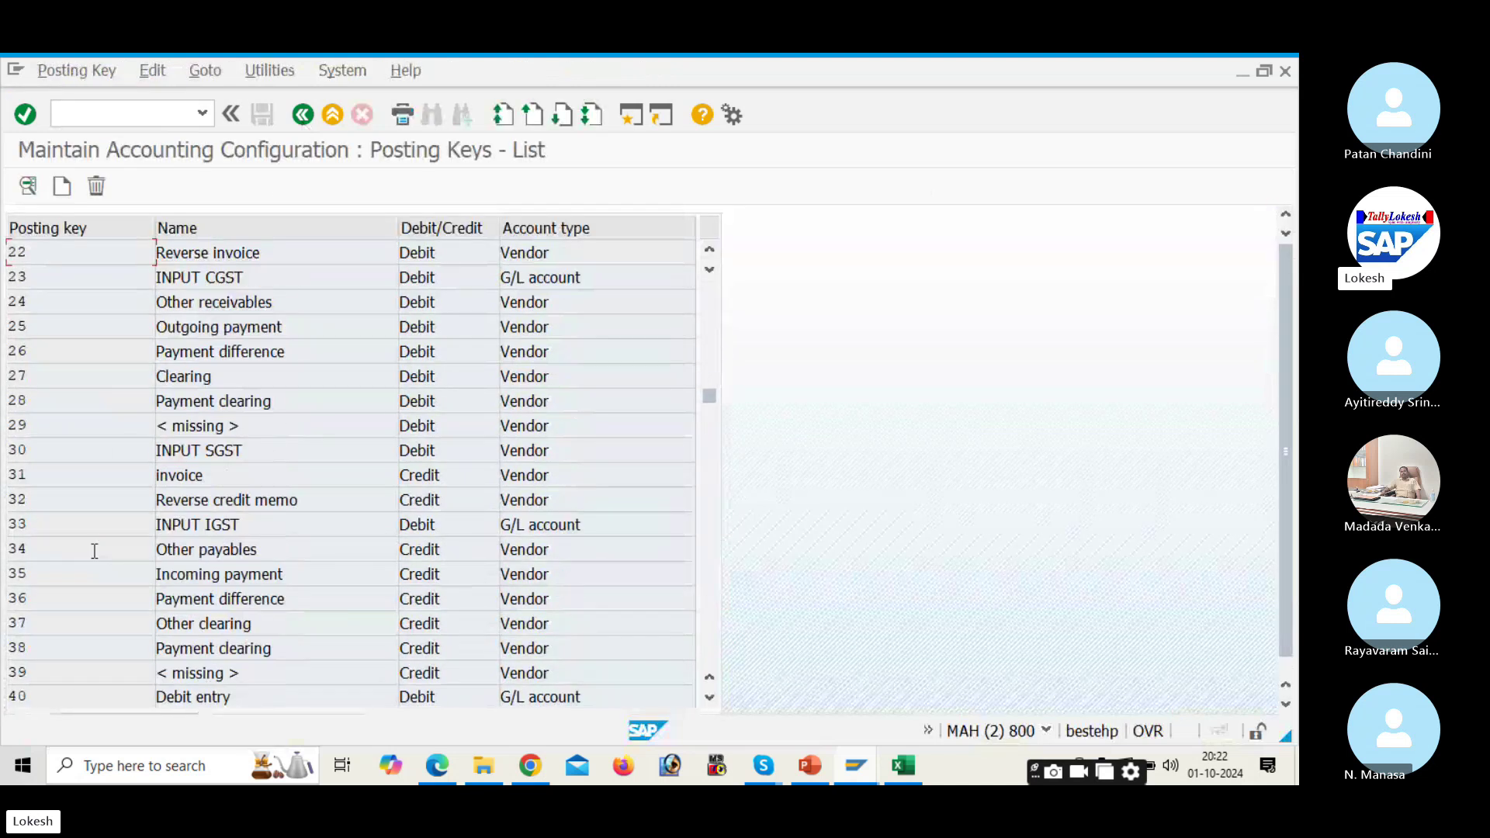
{"action": "double_click", "coordinate": [251, 473]}
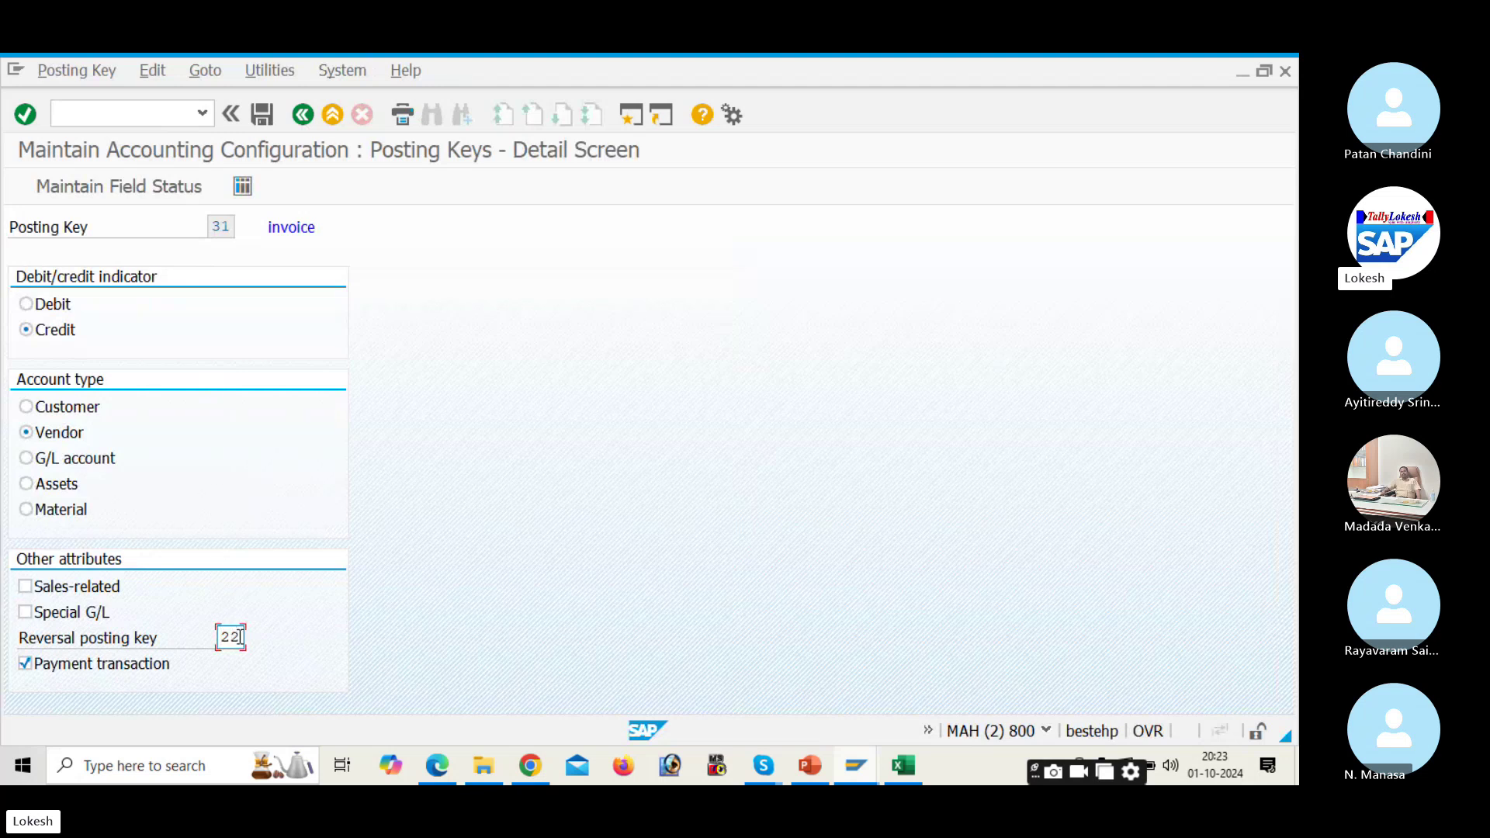
{"action": "left_click", "coordinate": [142, 196]}
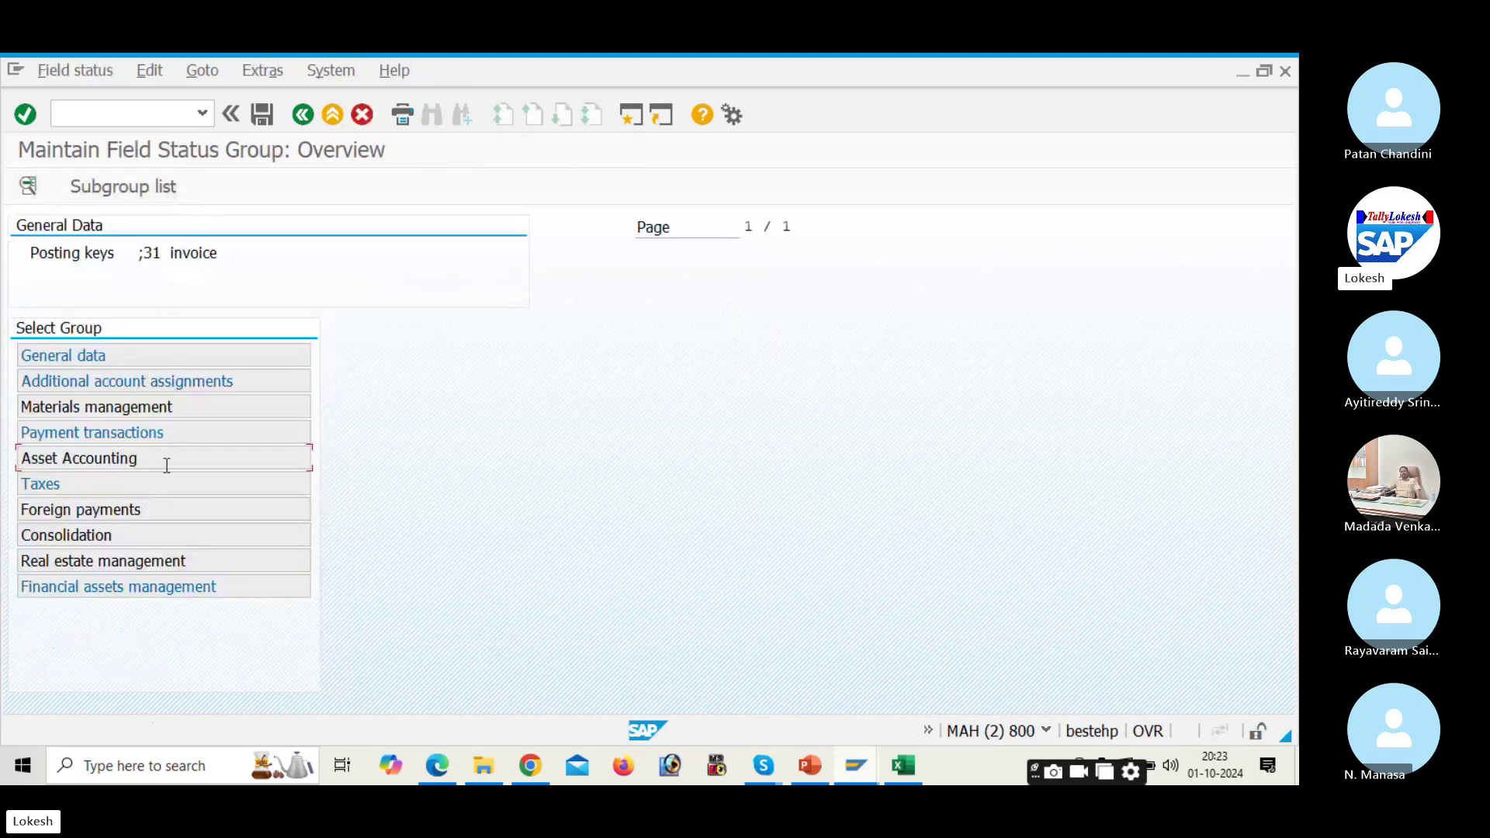
{"action": "double_click", "coordinate": [167, 460]}
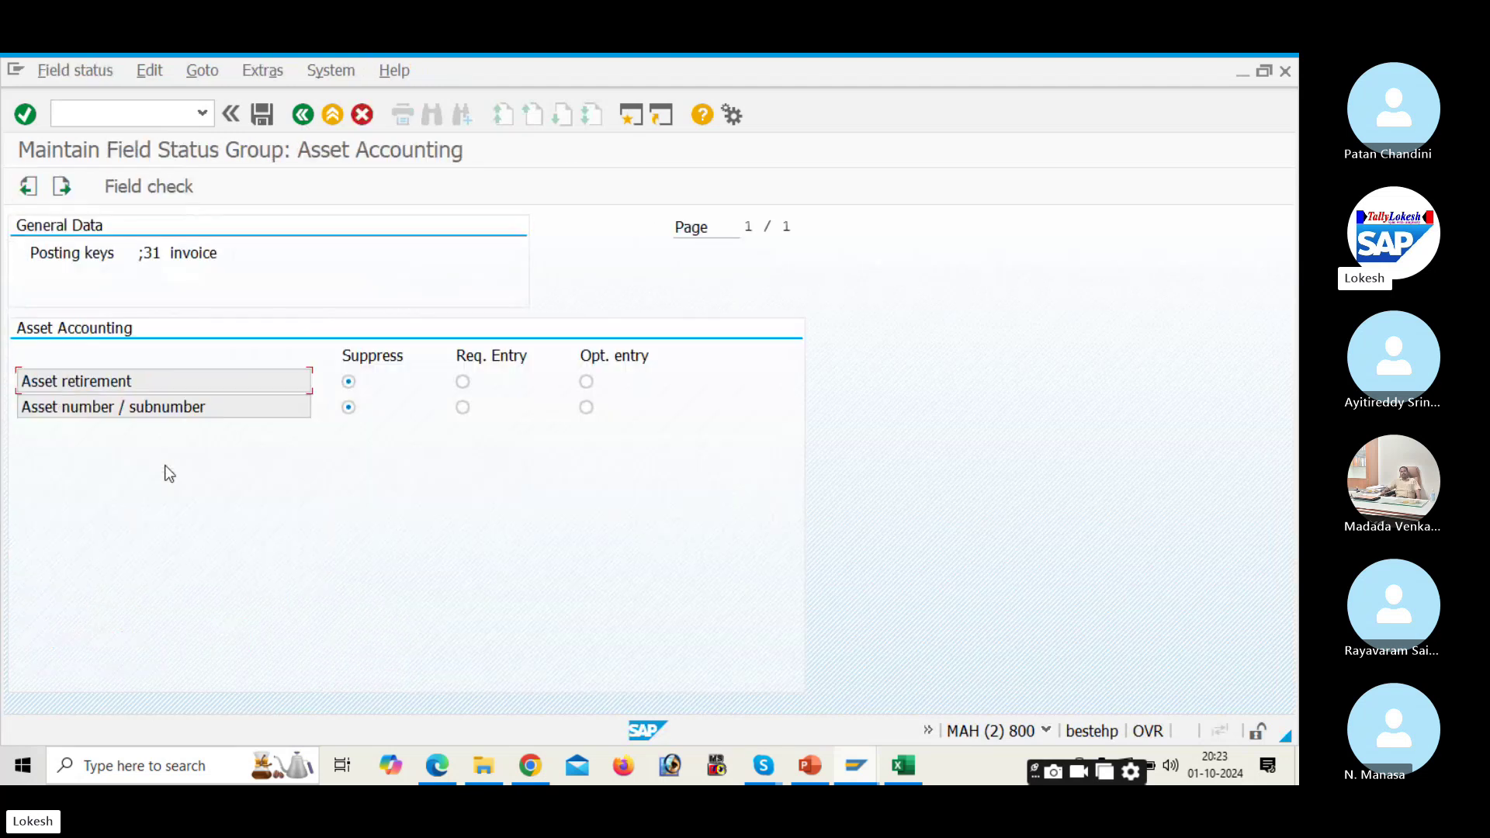
{"action": "left_click", "coordinate": [303, 117]}
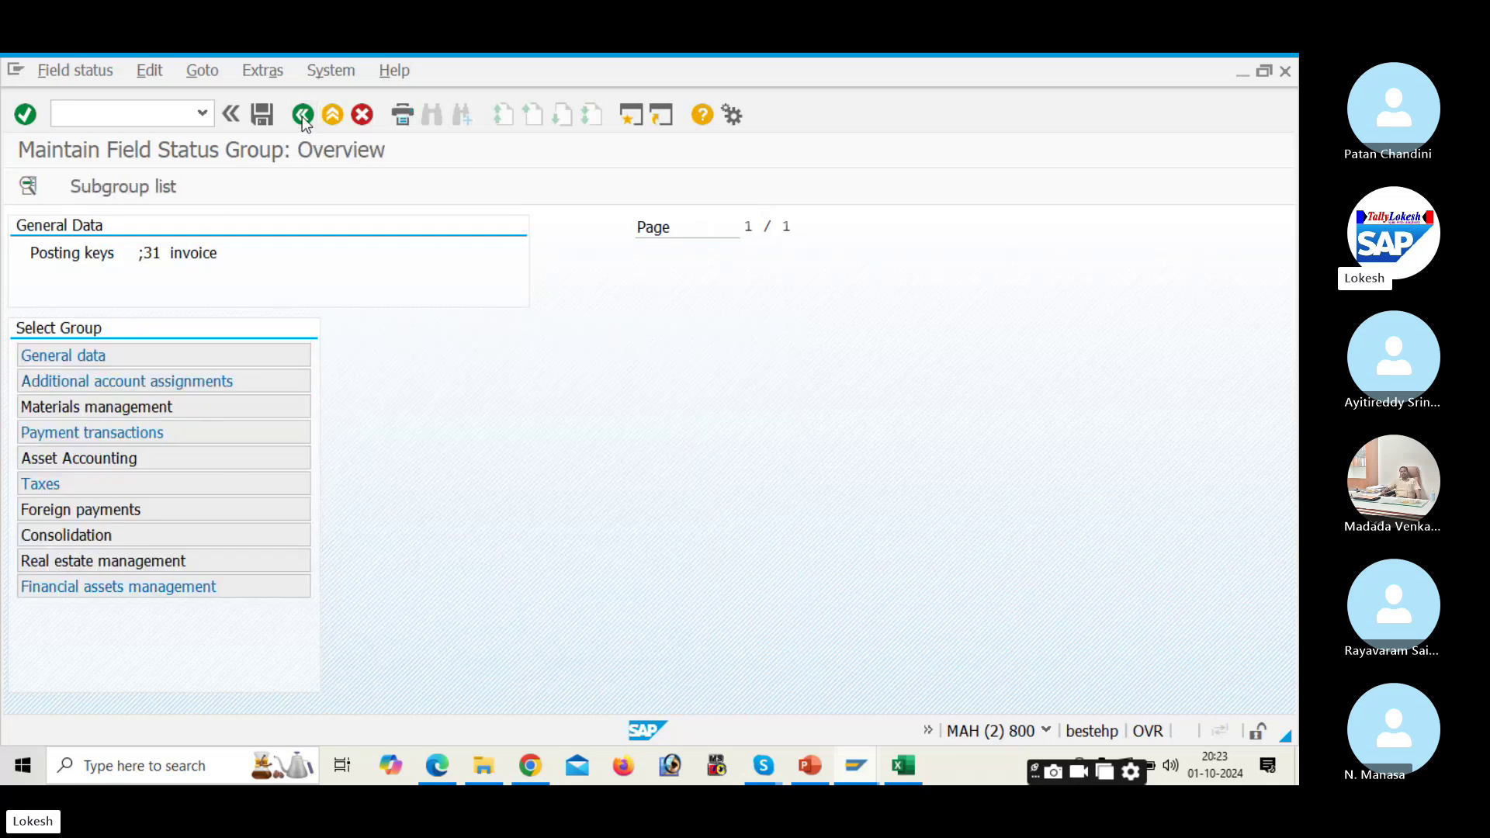
{"action": "left_click", "coordinate": [303, 116]}
{"action": "left_click", "coordinate": [303, 116]}
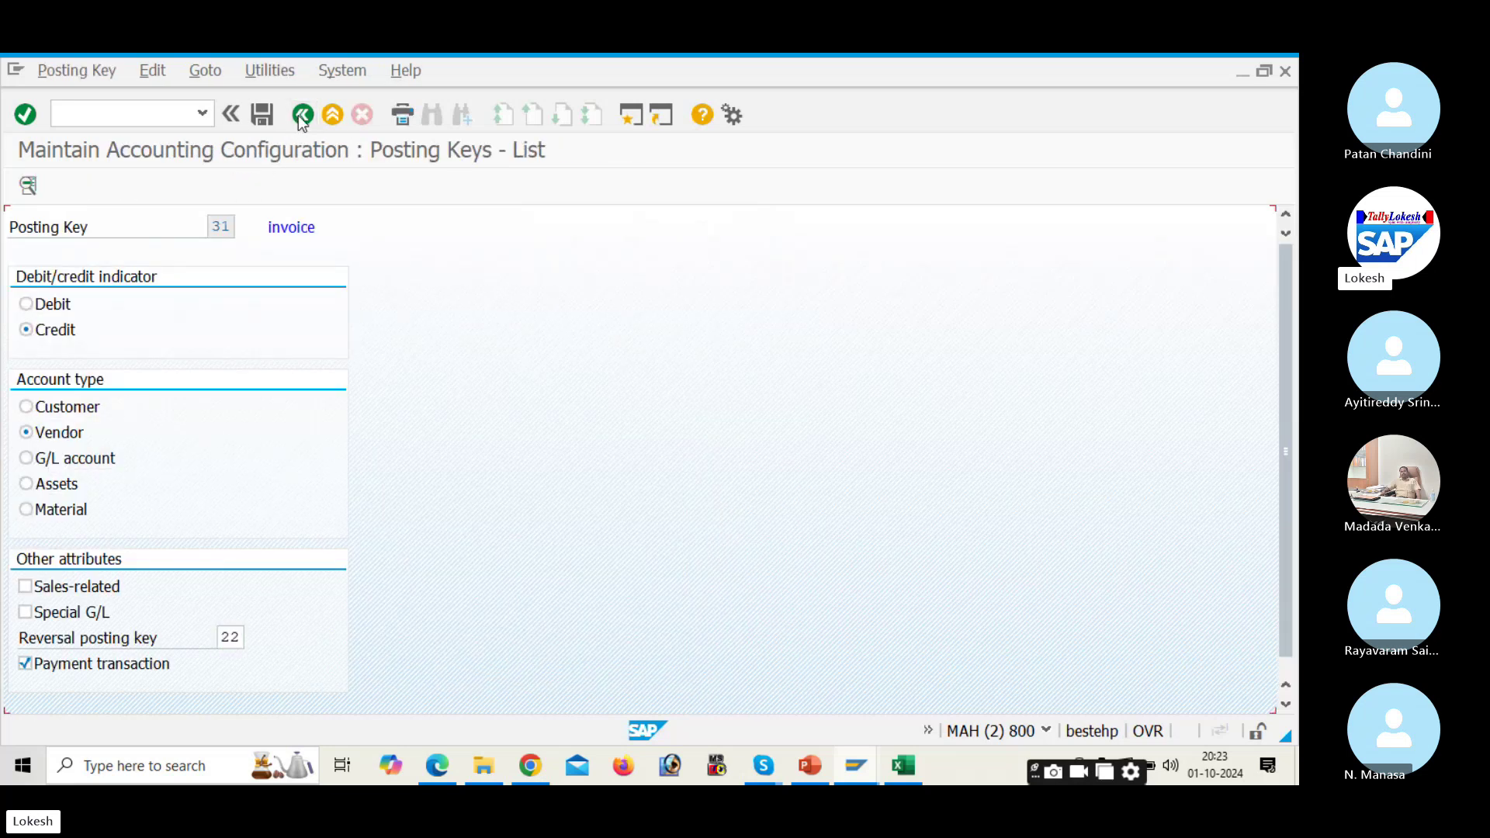
{"action": "scroll", "coordinate": [204, 335], "scroll_direction": "up", "scroll_amount": 1}
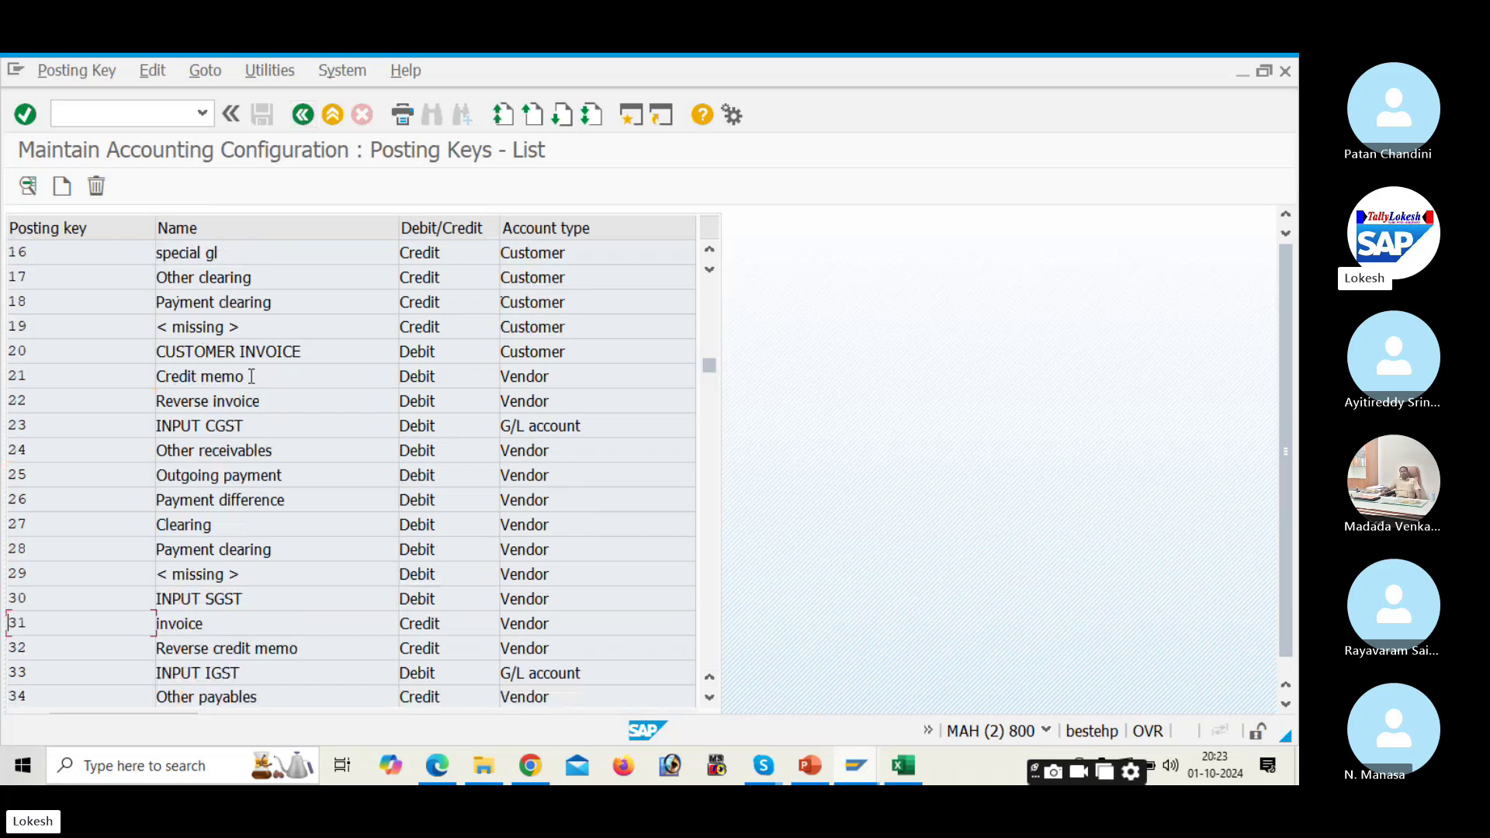
{"action": "double_click", "coordinate": [274, 400]}
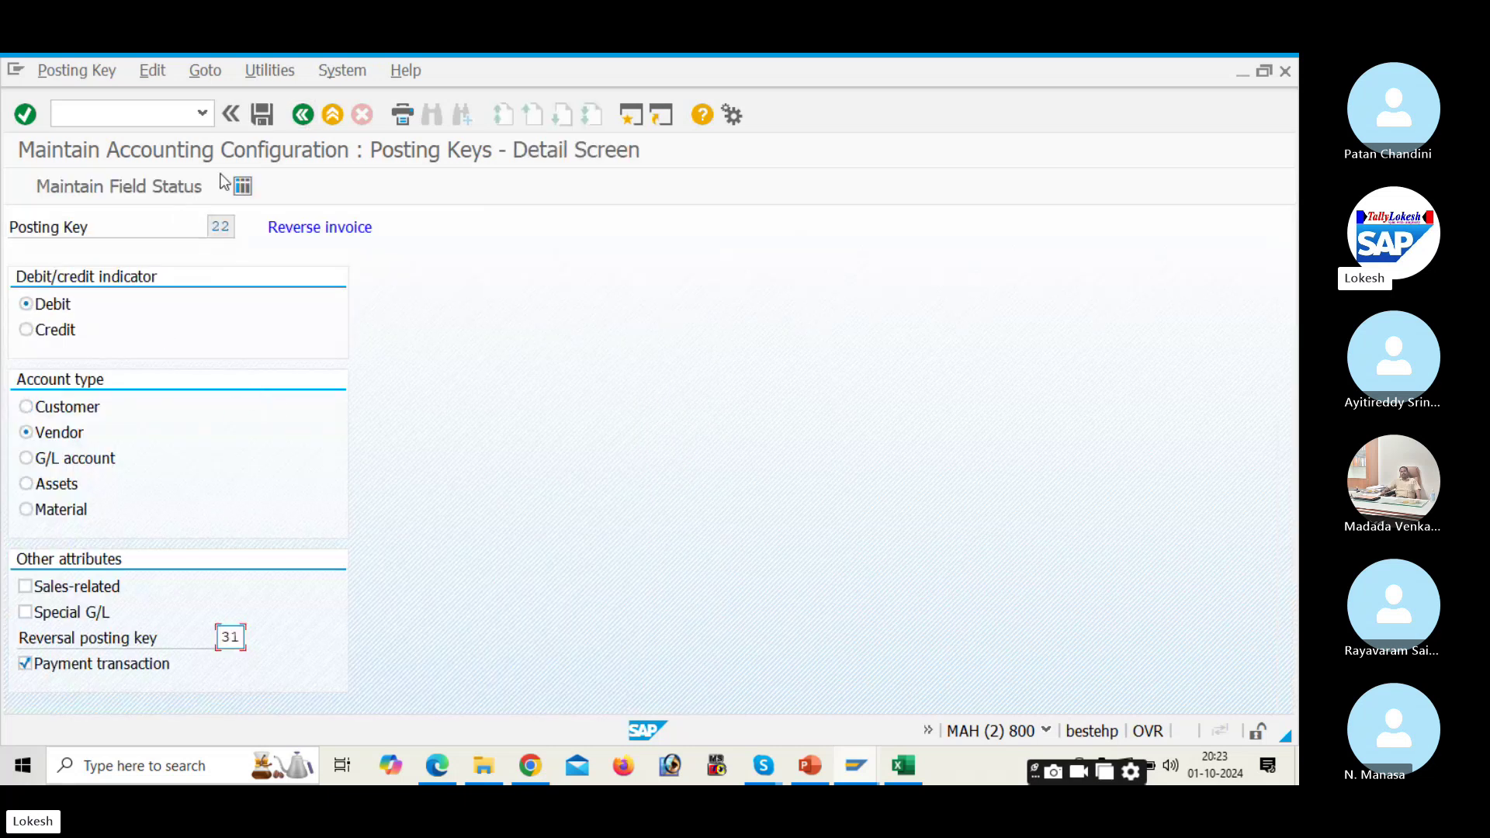
{"action": "left_click", "coordinate": [165, 193]}
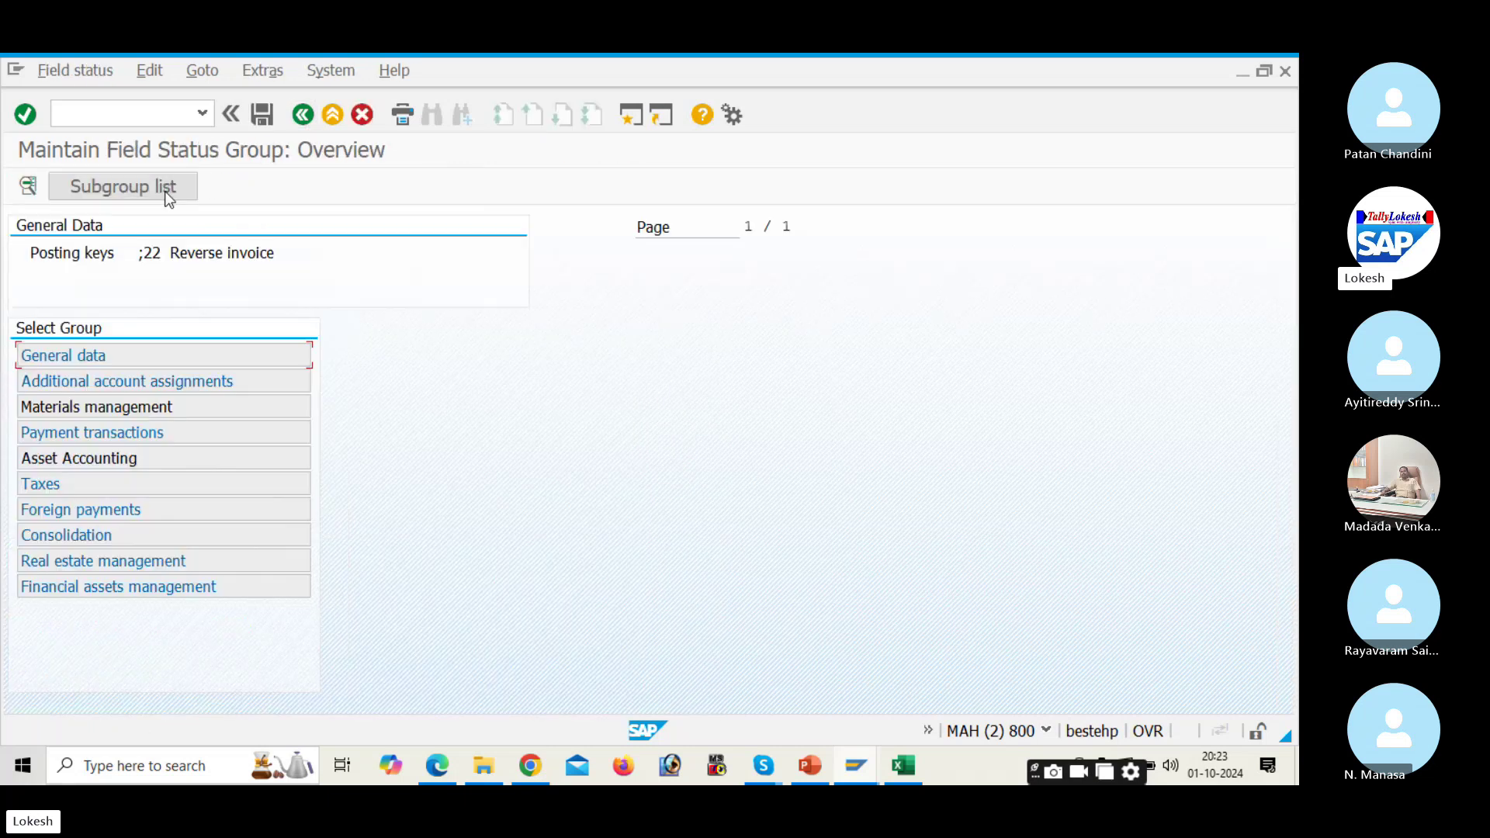
{"action": "double_click", "coordinate": [185, 456]}
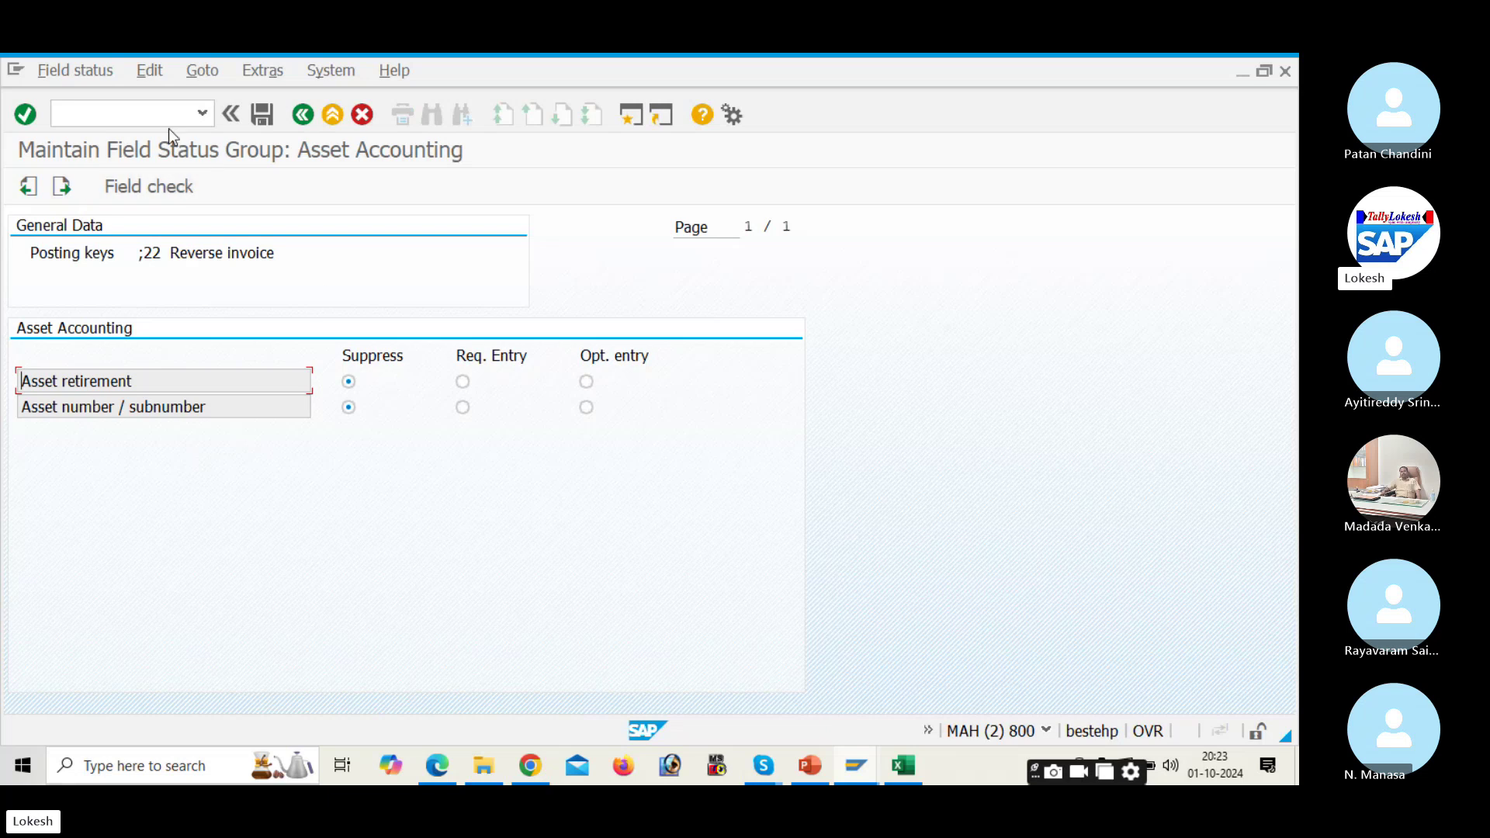
{"action": "left_click", "coordinate": [302, 115]}
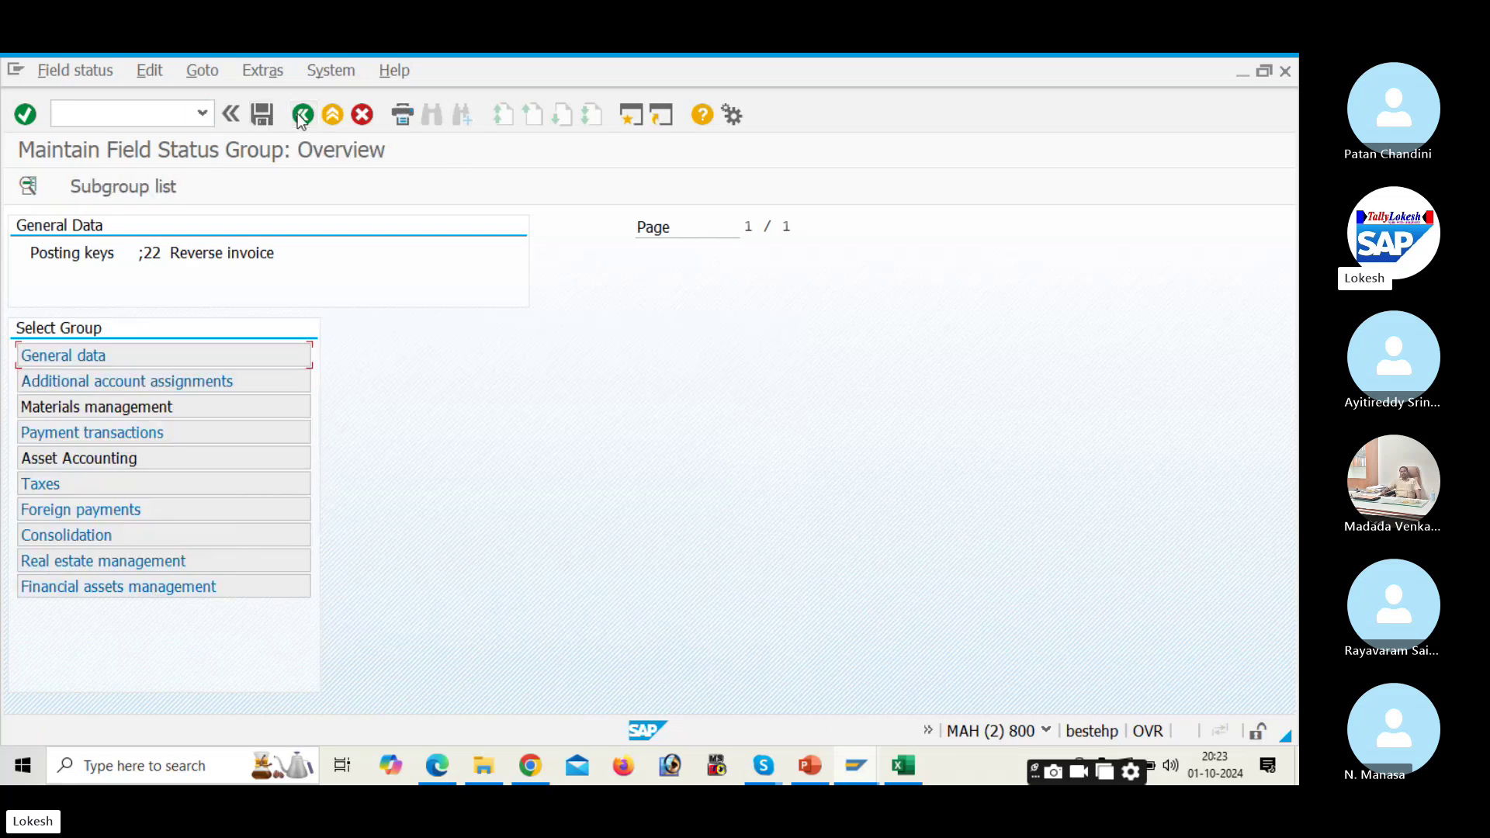
{"action": "left_click", "coordinate": [302, 115]}
{"action": "left_click", "coordinate": [302, 115]}
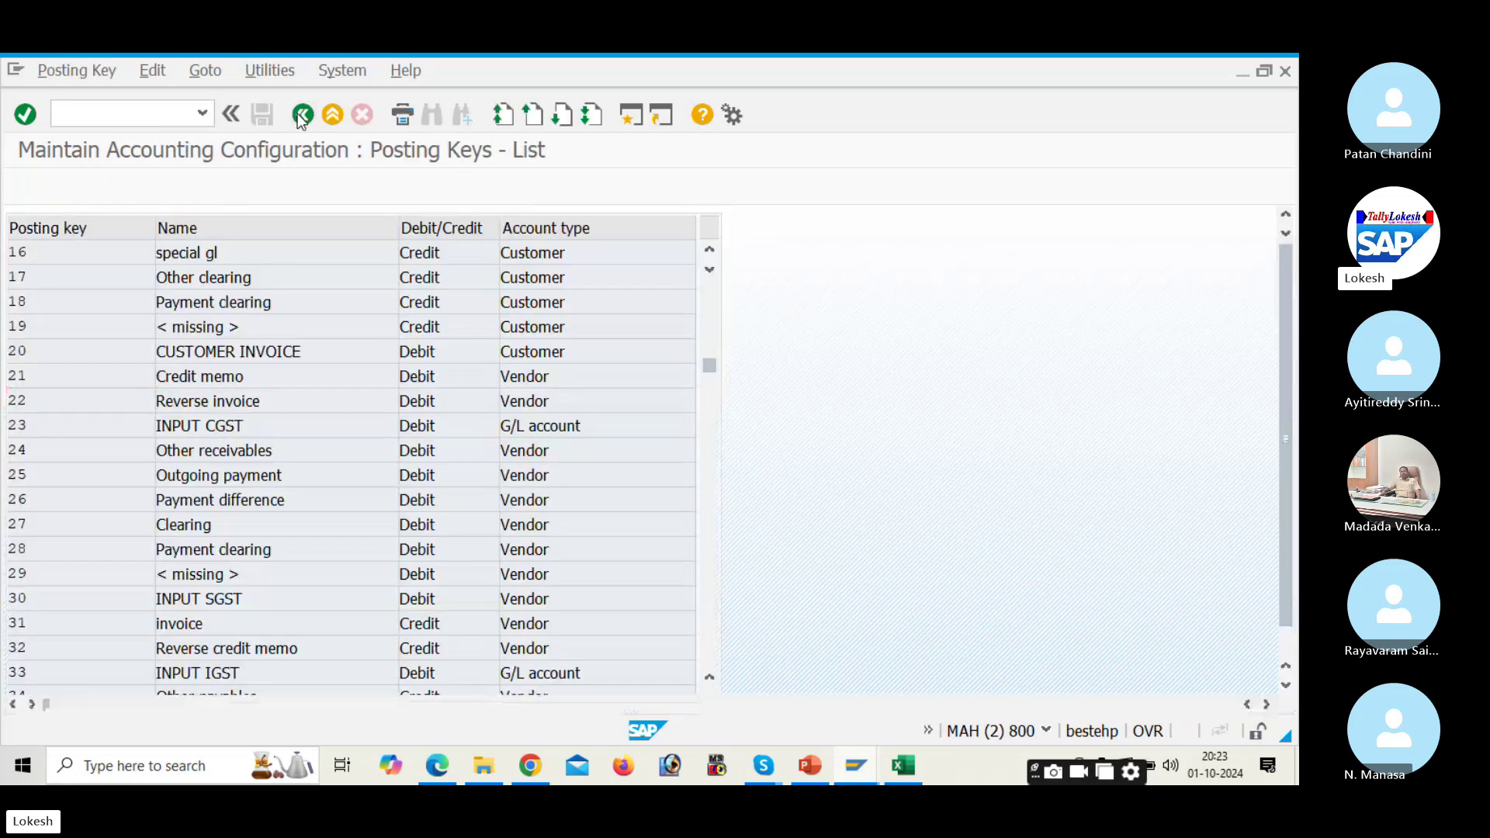
{"action": "left_click", "coordinate": [302, 115]}
{"action": "left_click", "coordinate": [302, 115]}
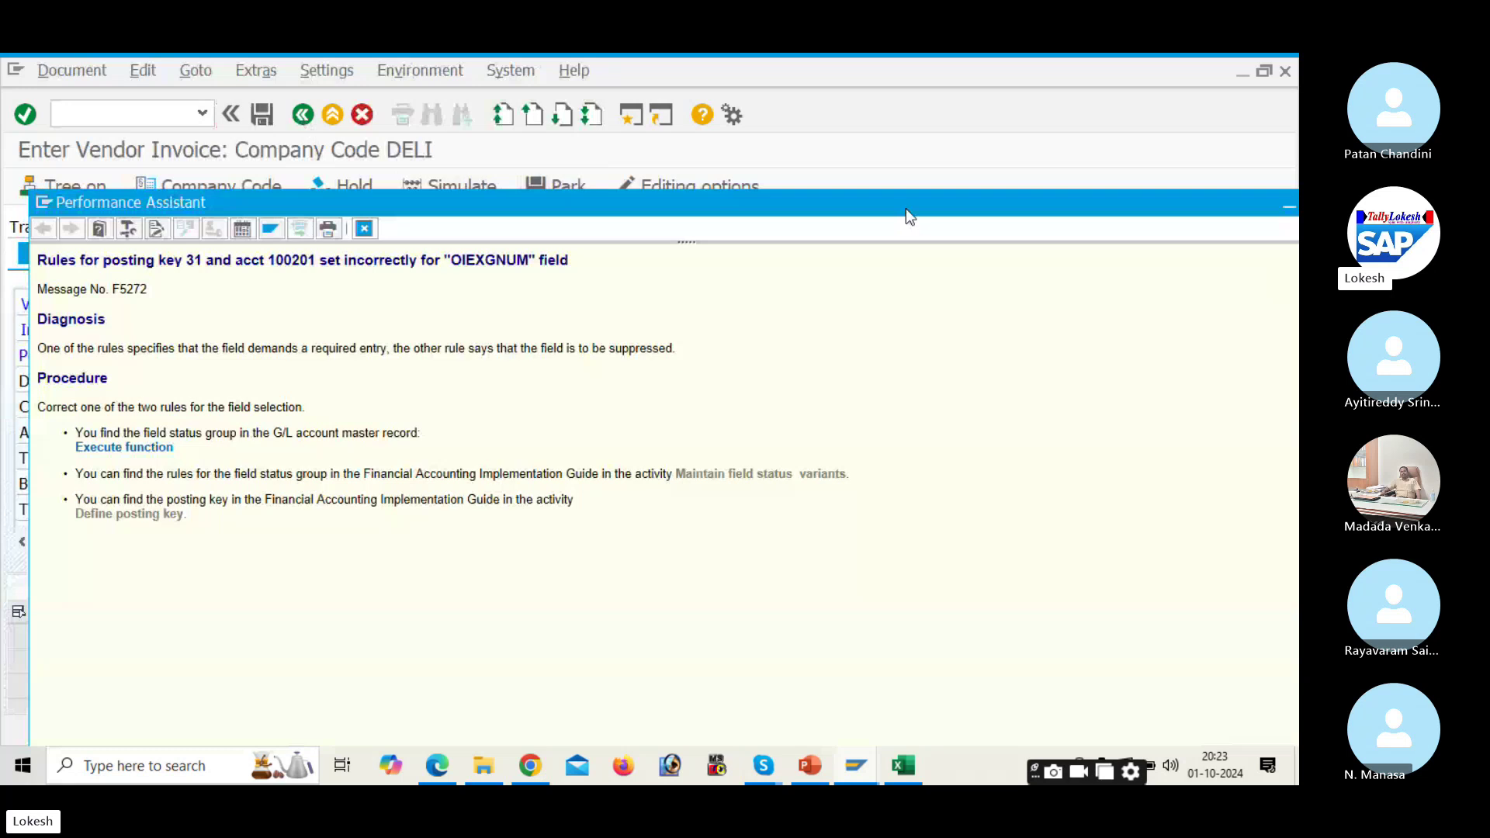
Step: Close the error explanation and restart vendor invoice entry with /NFB60 on a fresh form
{"action": "left_click_drag", "start_coordinate": [906, 209], "coordinate": [847, 193]}
{"action": "left_click", "coordinate": [1077, 187]}
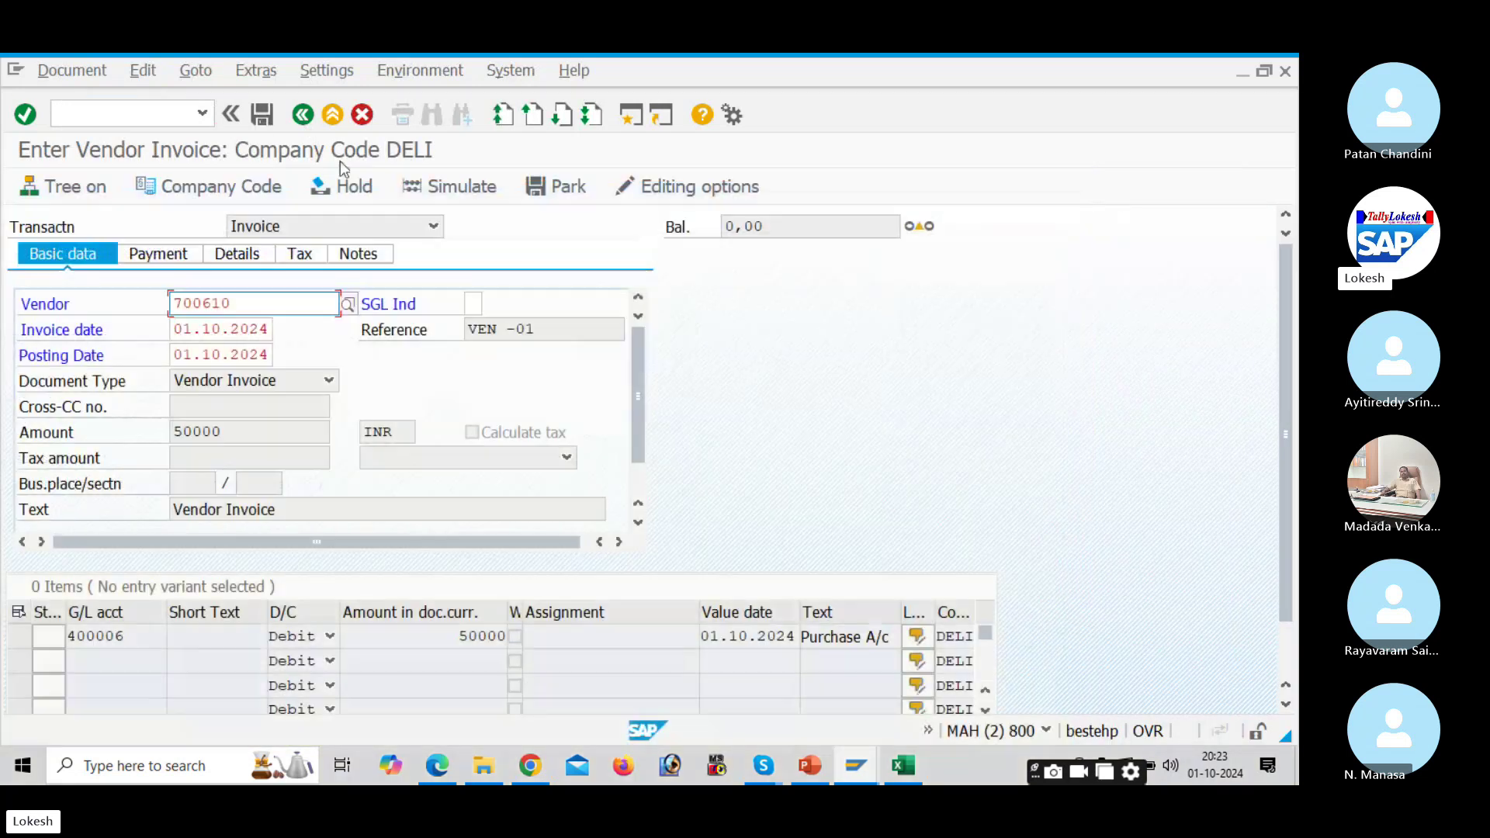
{"action": "left_click", "coordinate": [143, 114]}
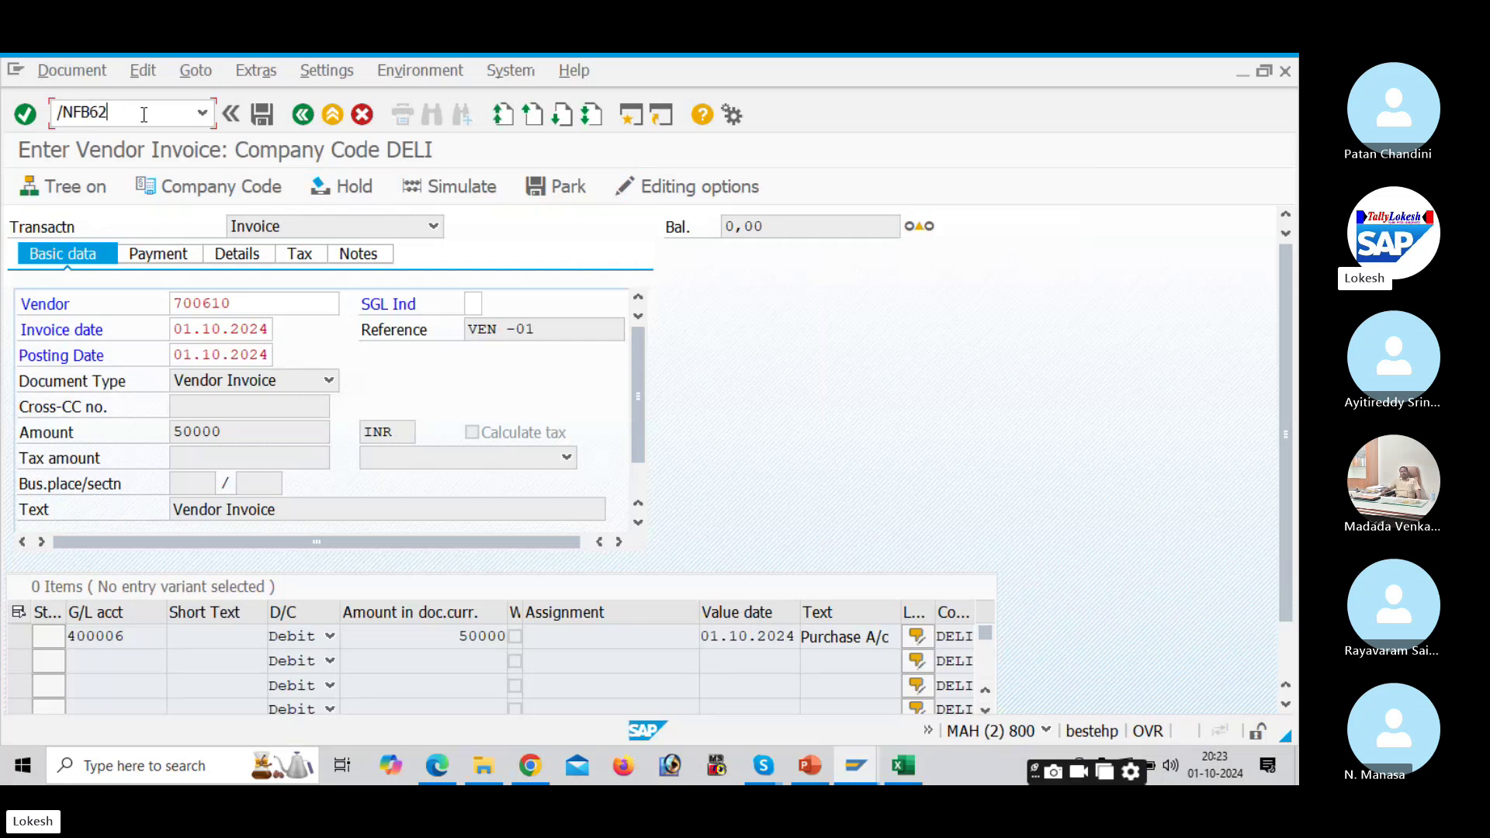
{"action": "key", "text": "Return"}
Step: Fill the header: vendor 700610, date 01.10.2024, reference VEN -01, amount 50000, text Vendor Invoice
{"action": "left_click", "coordinate": [233, 304]}
{"action": "left_click", "coordinate": [242, 325]}
{"action": "left_click", "coordinate": [241, 325]}
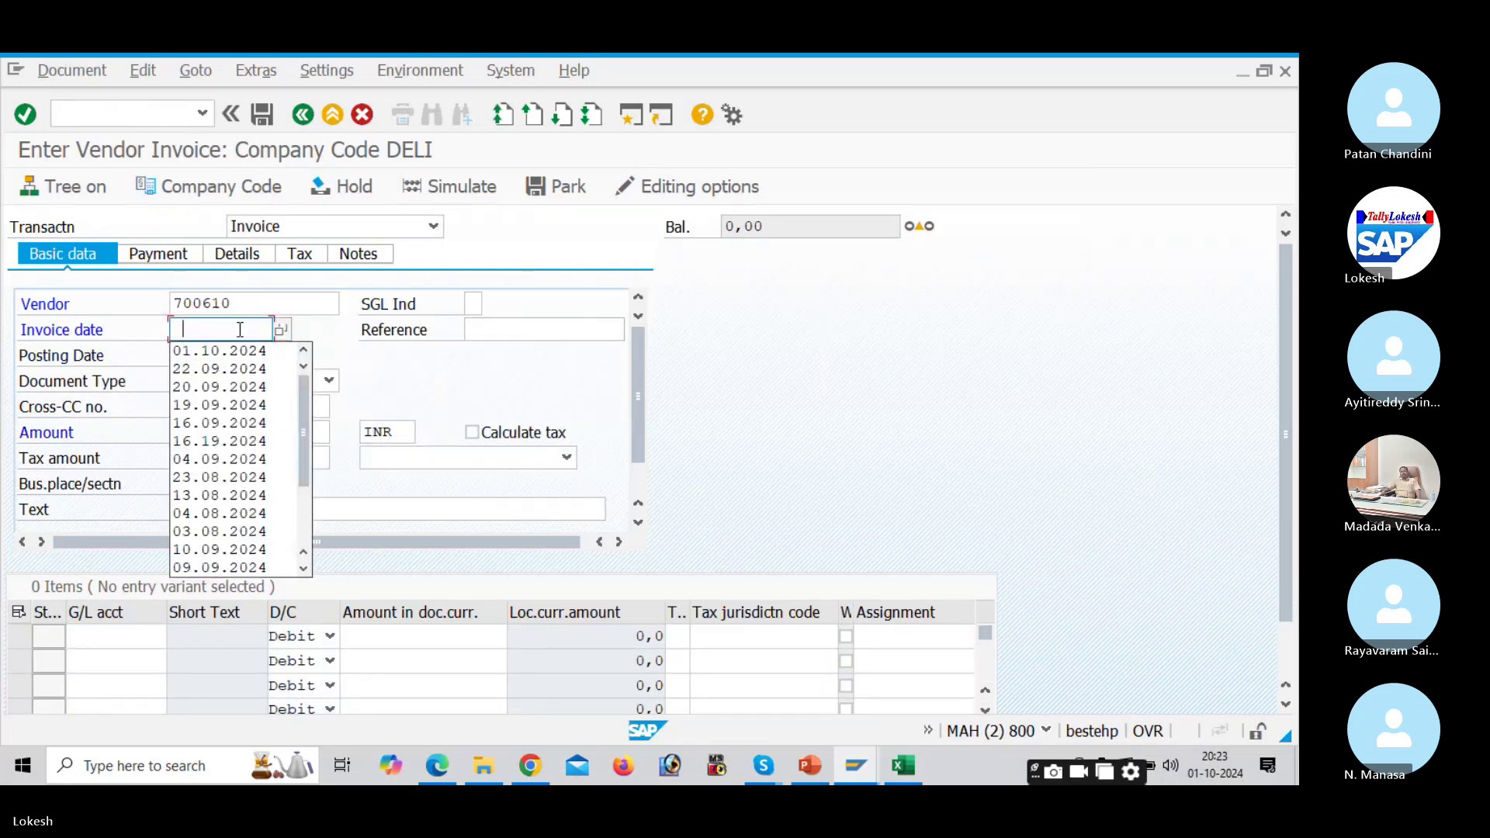
{"action": "left_click", "coordinate": [233, 347]}
{"action": "left_click", "coordinate": [476, 330]}
{"action": "left_click", "coordinate": [477, 352]}
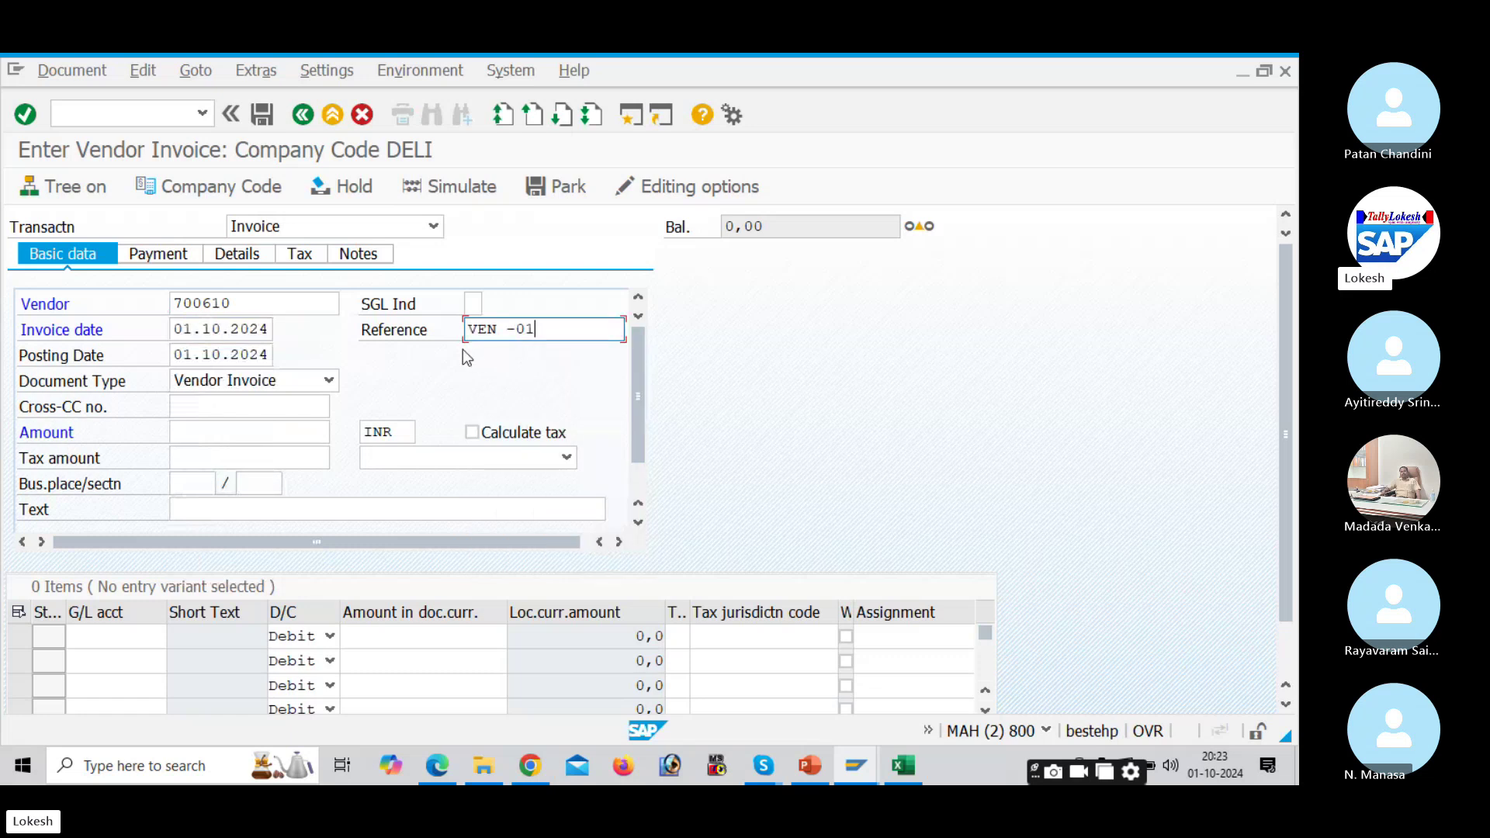
{"action": "left_click", "coordinate": [237, 433]}
{"action": "left_click", "coordinate": [241, 454]}
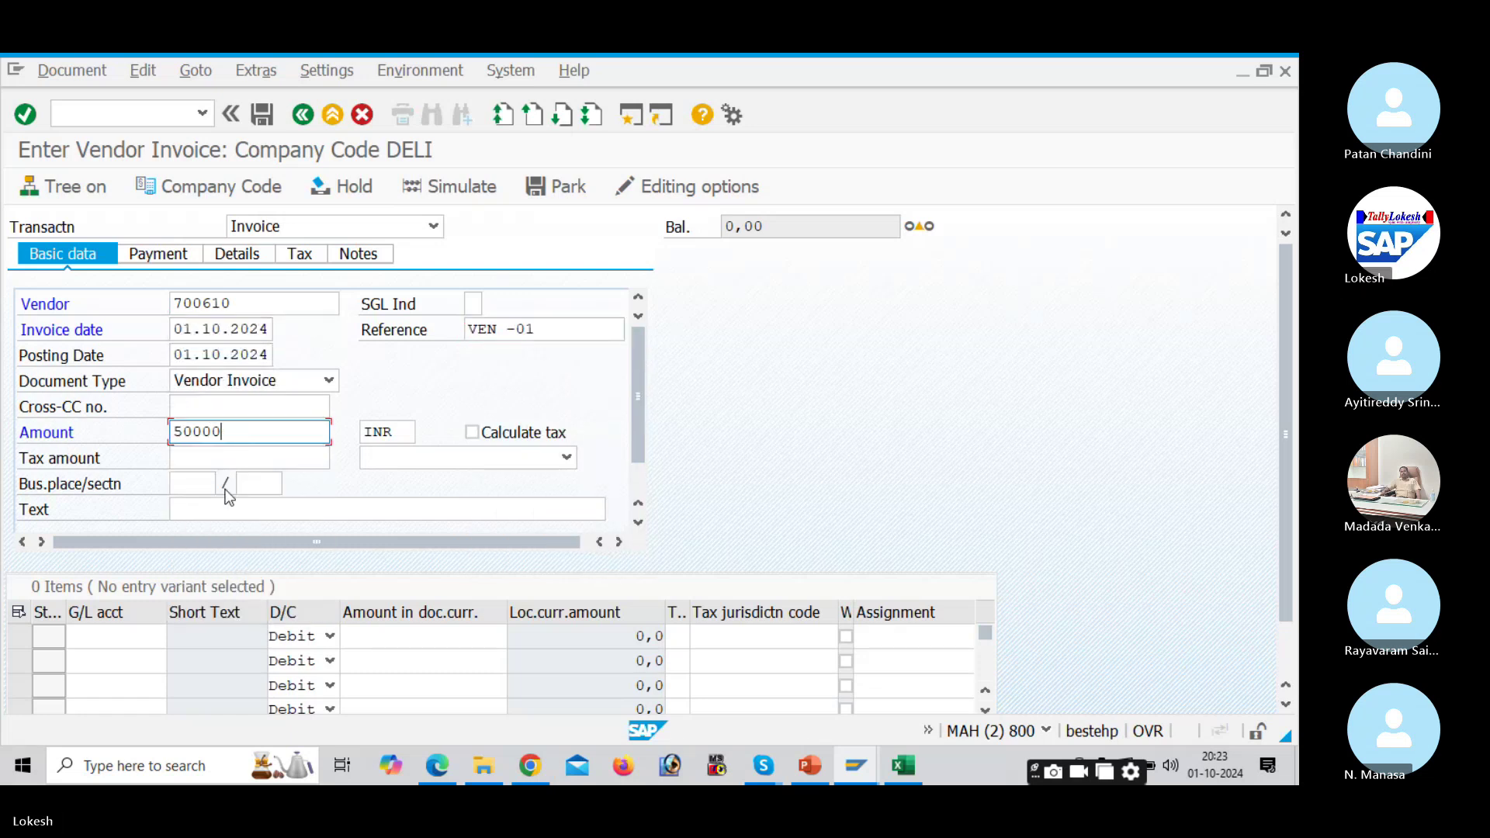
{"action": "left_click", "coordinate": [225, 509]}
{"action": "left_click", "coordinate": [230, 536]}
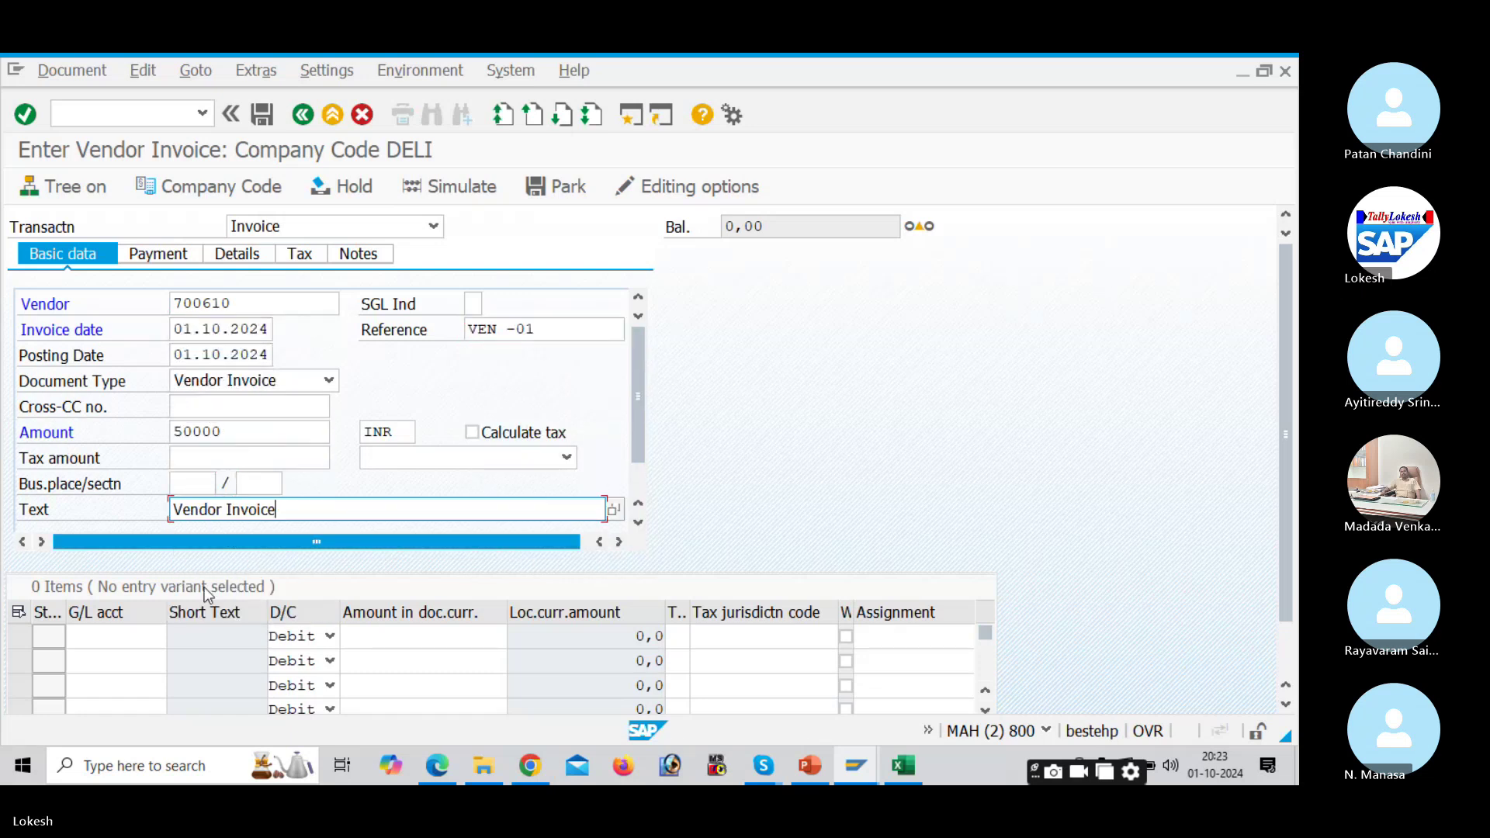
Step: Add the G/L line 400006 for 50000, value date 01.10.2024, text Purchase A/c
{"action": "left_click", "coordinate": [139, 637]}
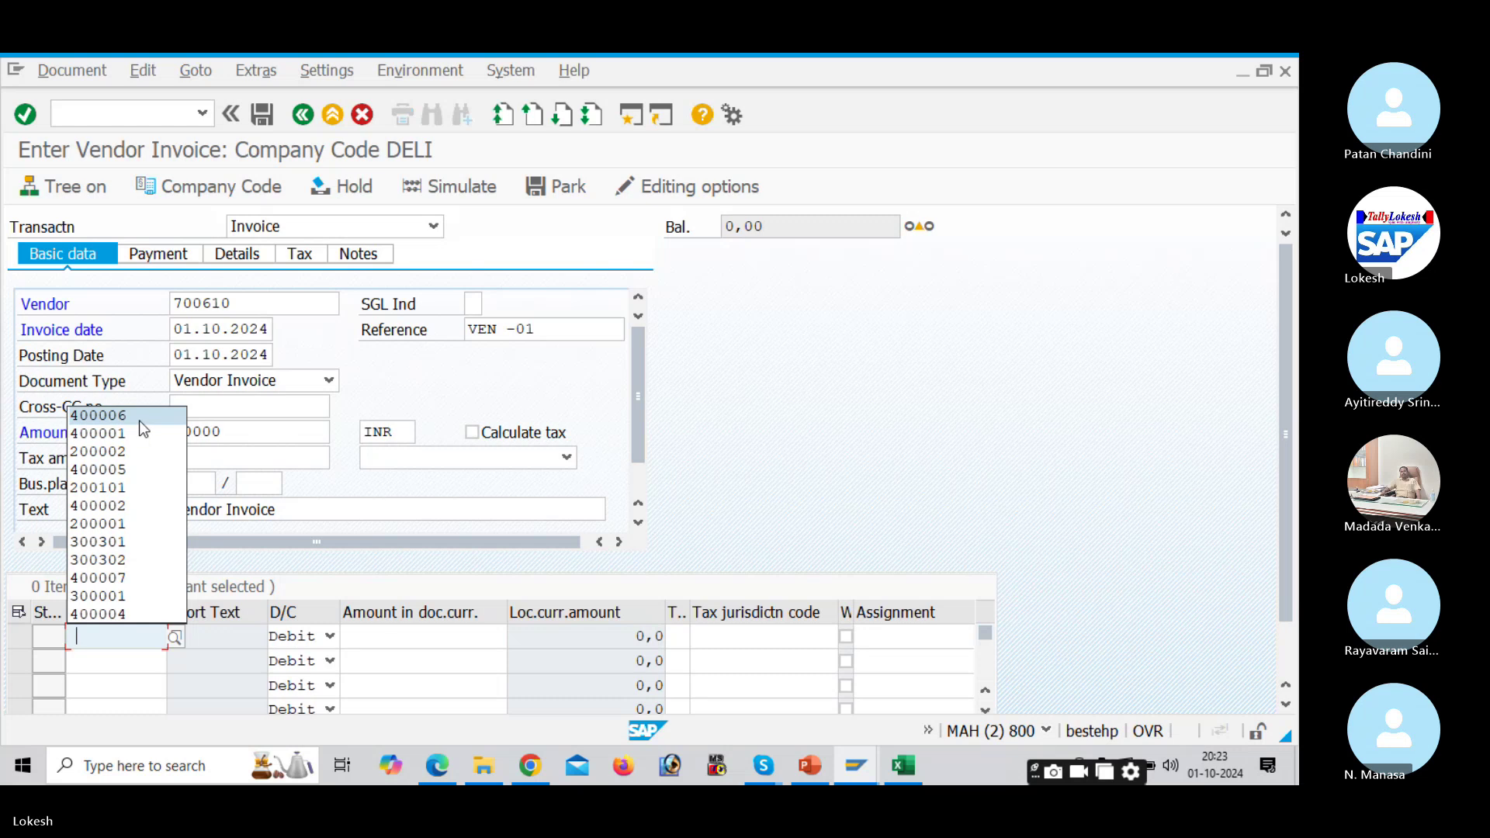
{"action": "left_click", "coordinate": [140, 422]}
{"action": "left_click", "coordinate": [423, 636]}
{"action": "left_click", "coordinate": [466, 488]}
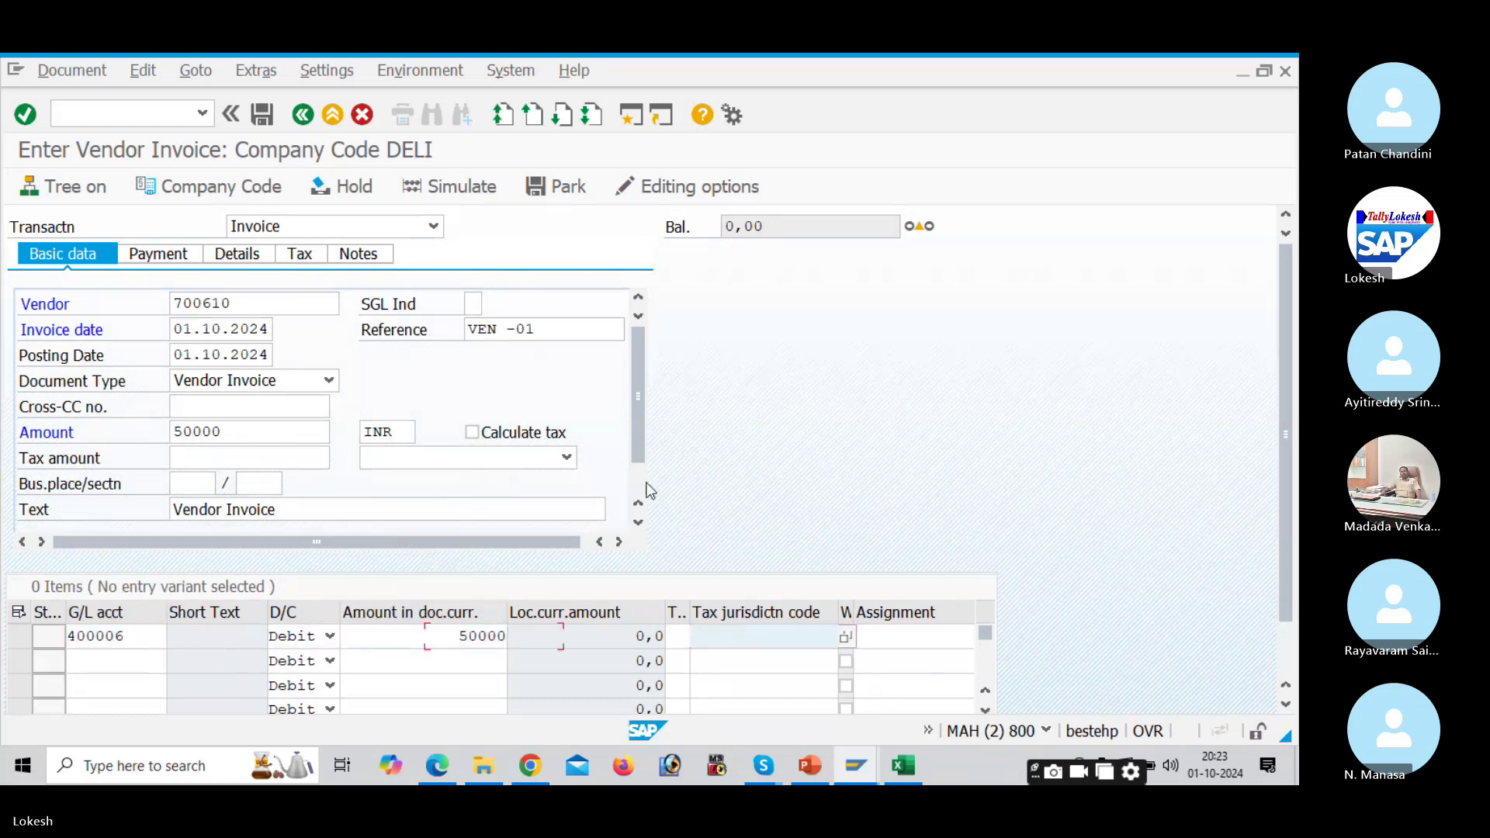
{"action": "key", "text": "Tab"}
{"action": "key", "text": "Tab"}
{"action": "key", "text": "Tab"}
{"action": "key", "text": "Down"}
{"action": "key", "text": "Return"}
{"action": "key", "text": "Tab"}
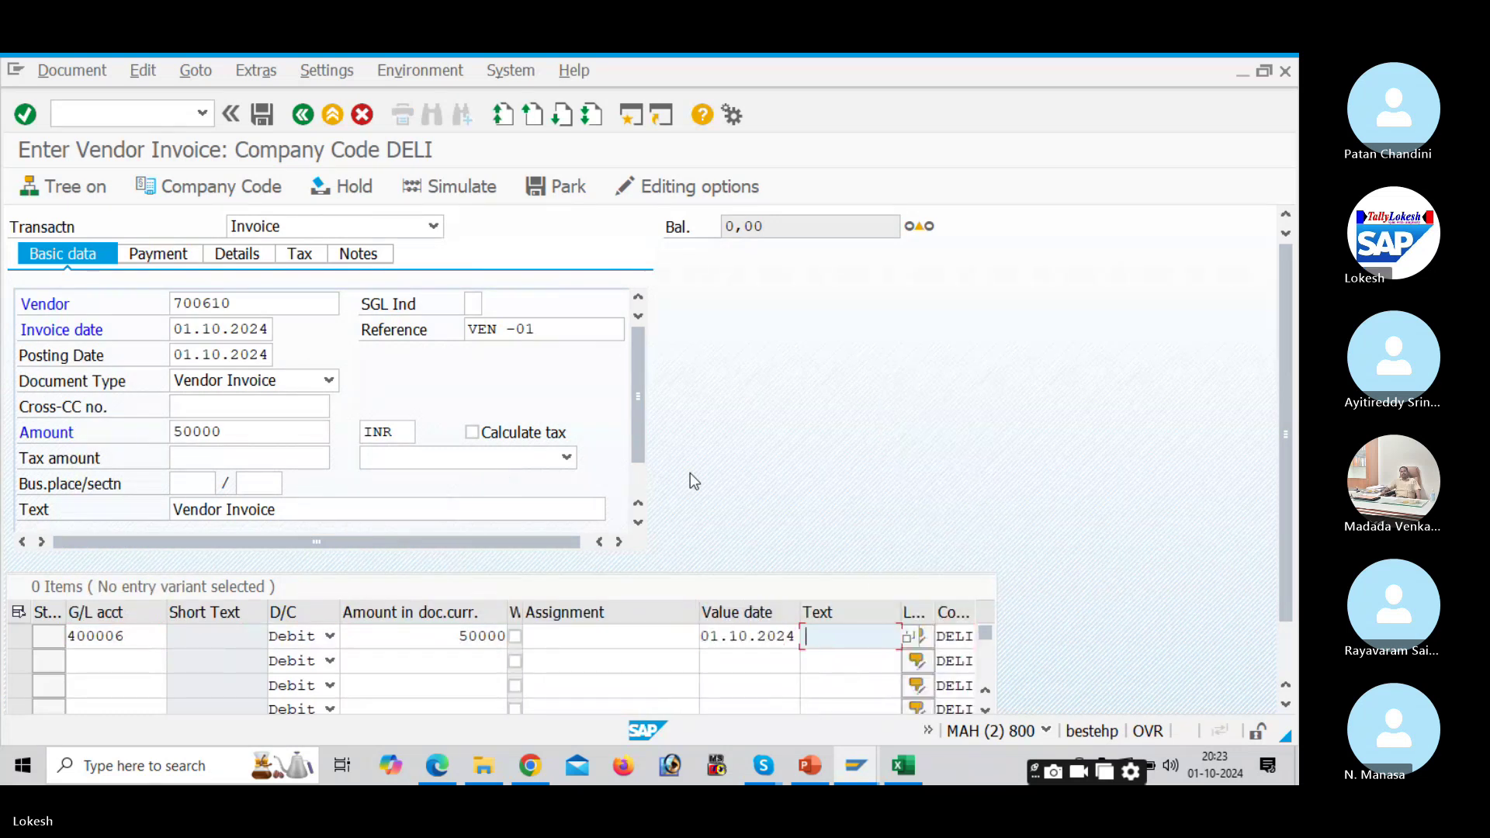
{"action": "key", "text": "Down"}
{"action": "key", "text": "Return"}
{"action": "key", "text": "Return"}
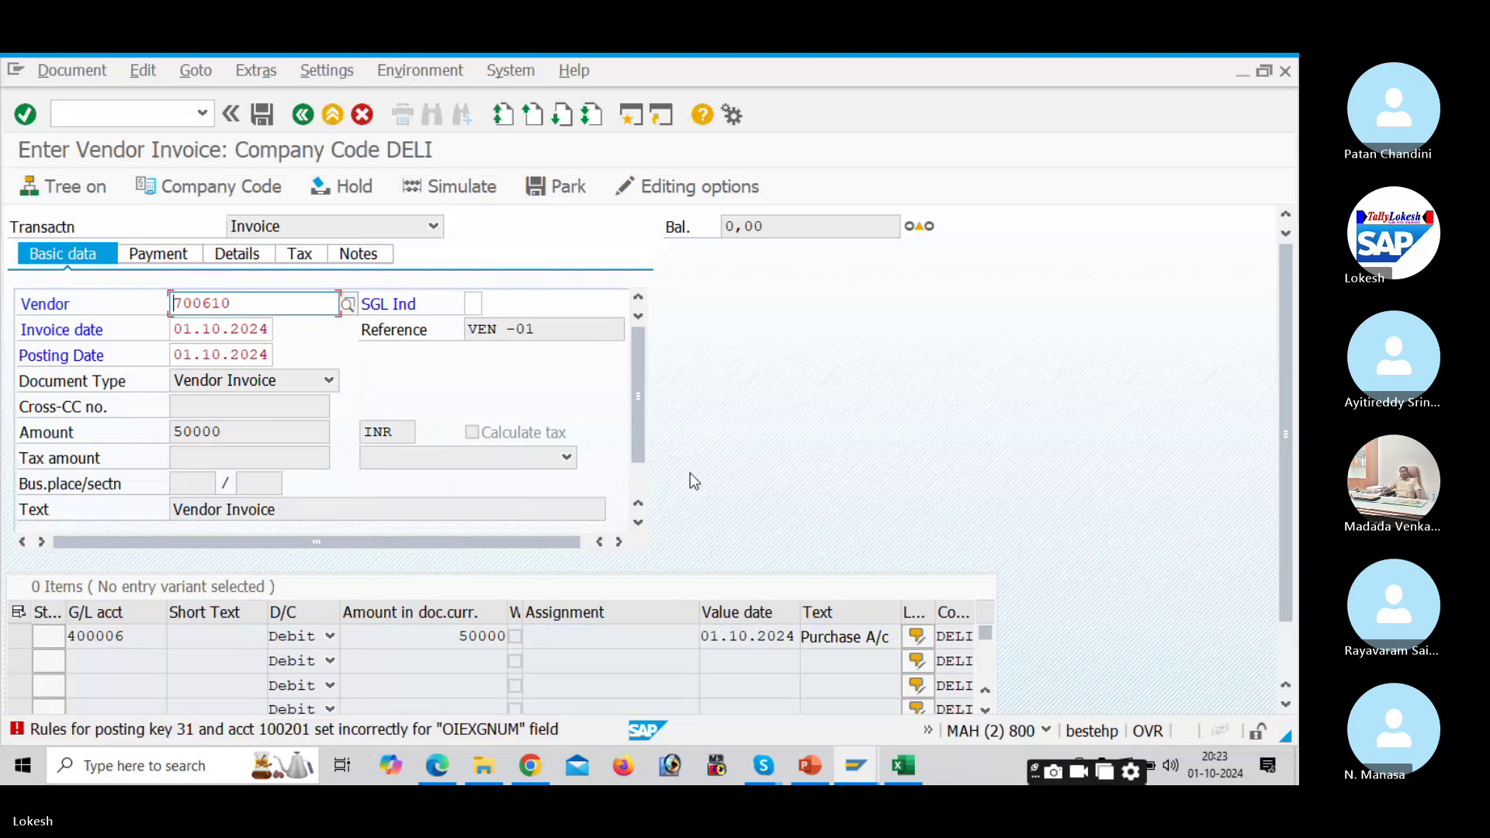
Step: Open the field status variants table from the posting error's full explanation
{"action": "double_click", "coordinate": [308, 739]}
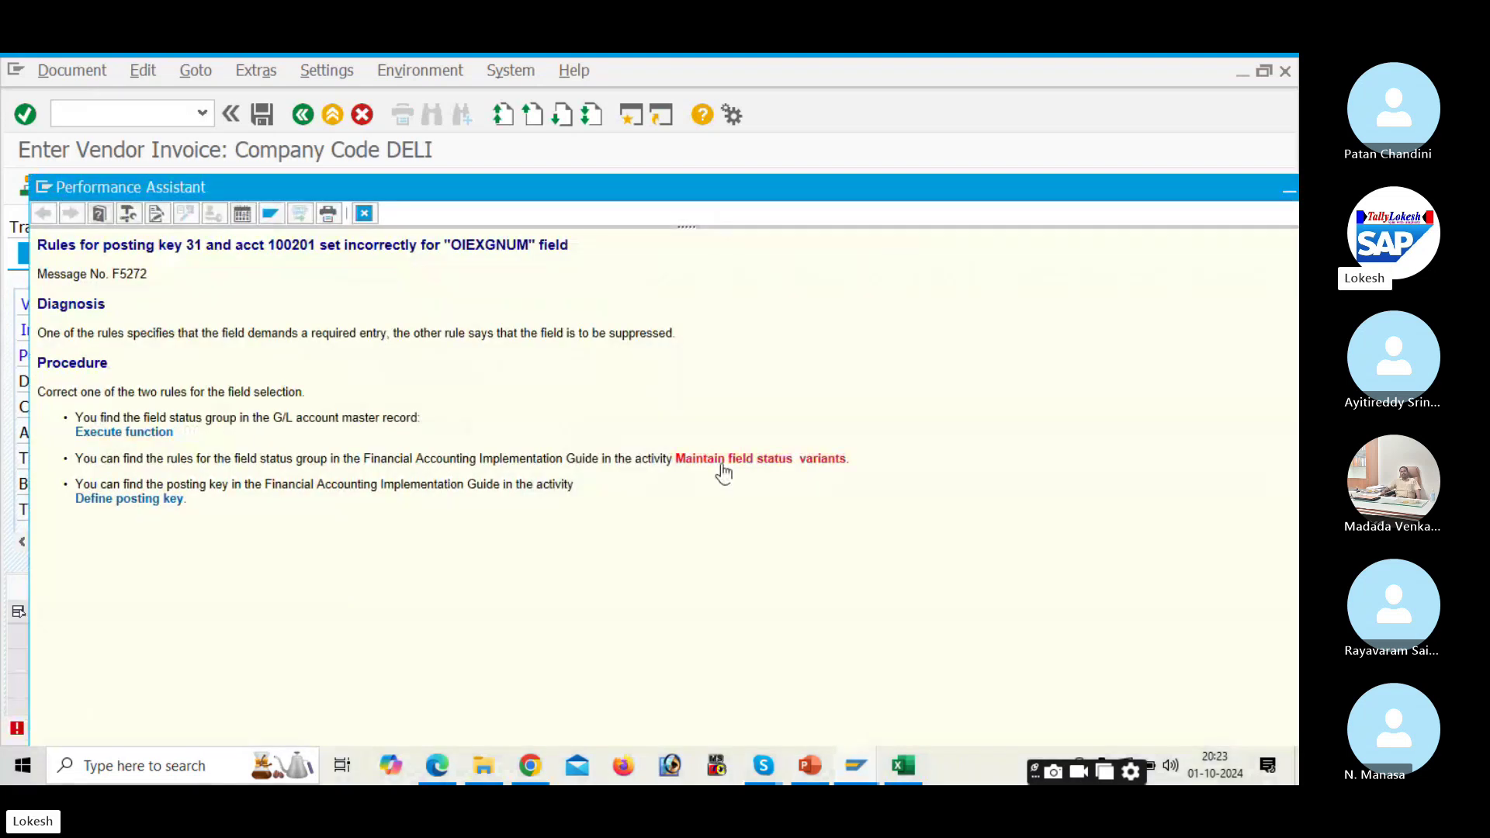
{"action": "left_click", "coordinate": [722, 464]}
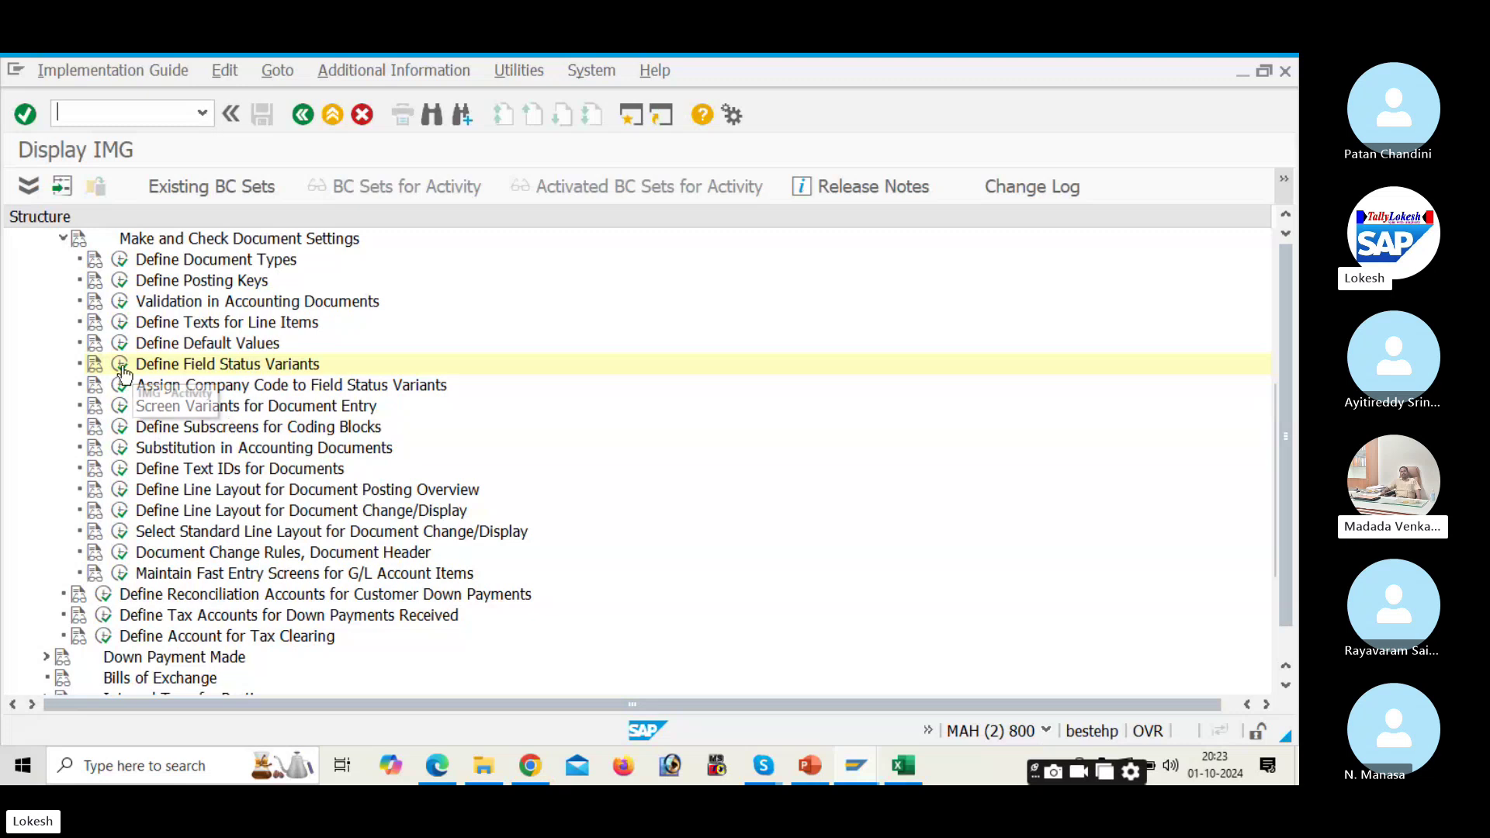
{"action": "left_click", "coordinate": [120, 365]}
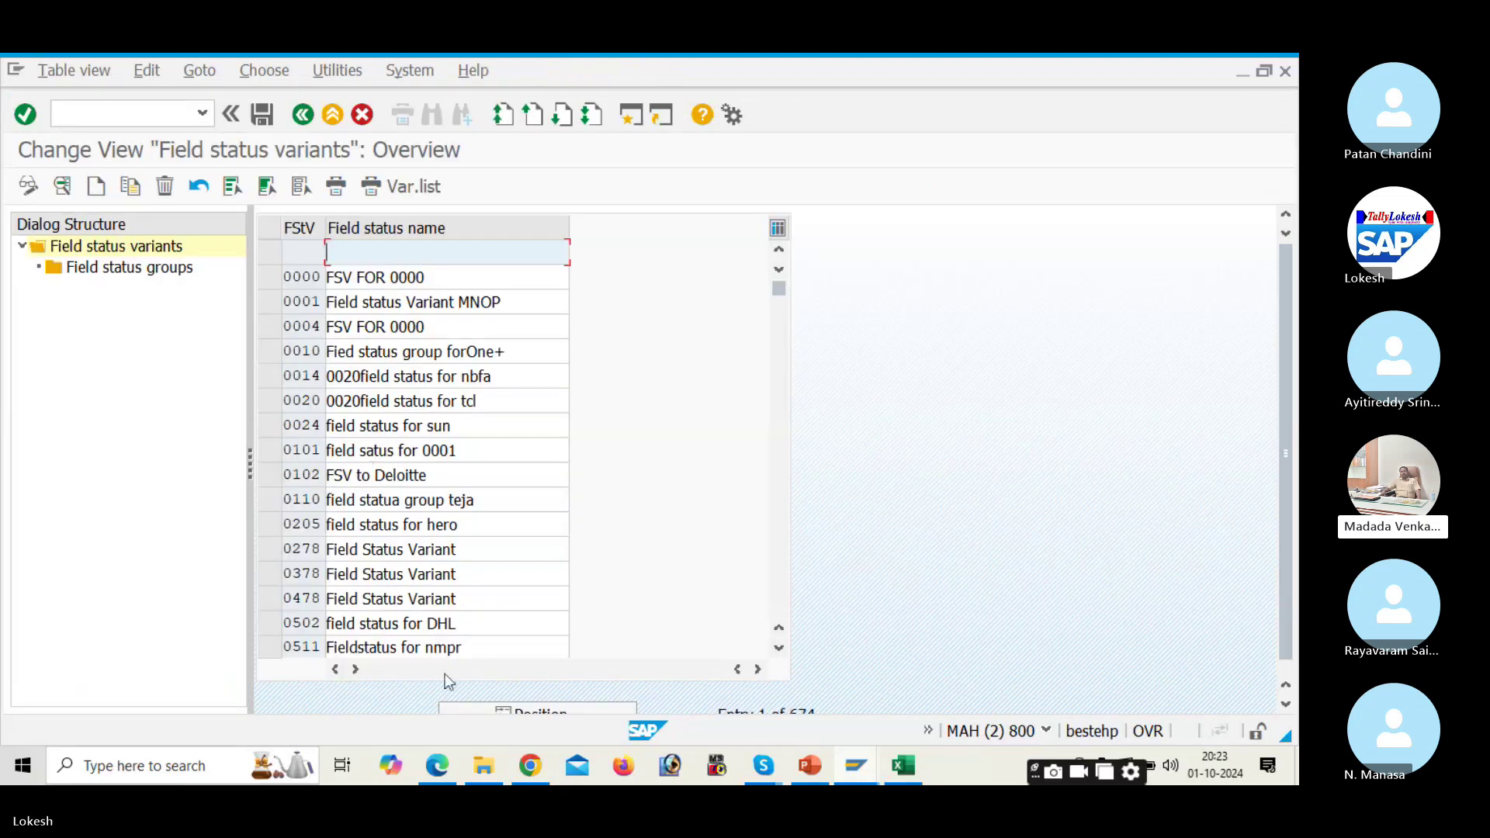
Step: Position the variants list on DELI and select the DELI row
{"action": "left_click", "coordinate": [530, 709]}
{"action": "key", "text": "BackSpace"}
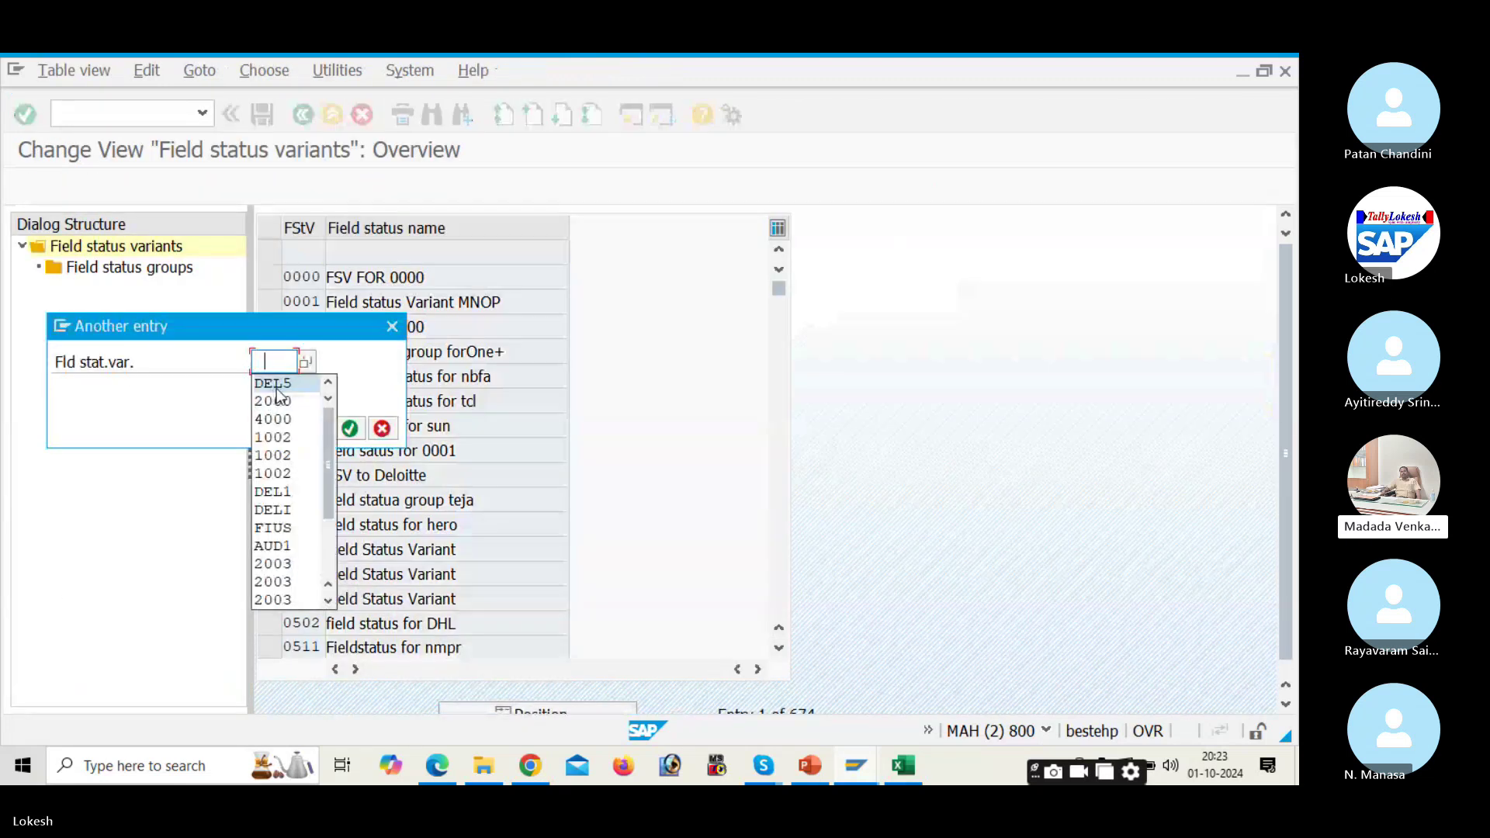
{"action": "left_click", "coordinate": [280, 384]}
{"action": "key", "text": "BackSpace"}
{"action": "type", "text": "I"}
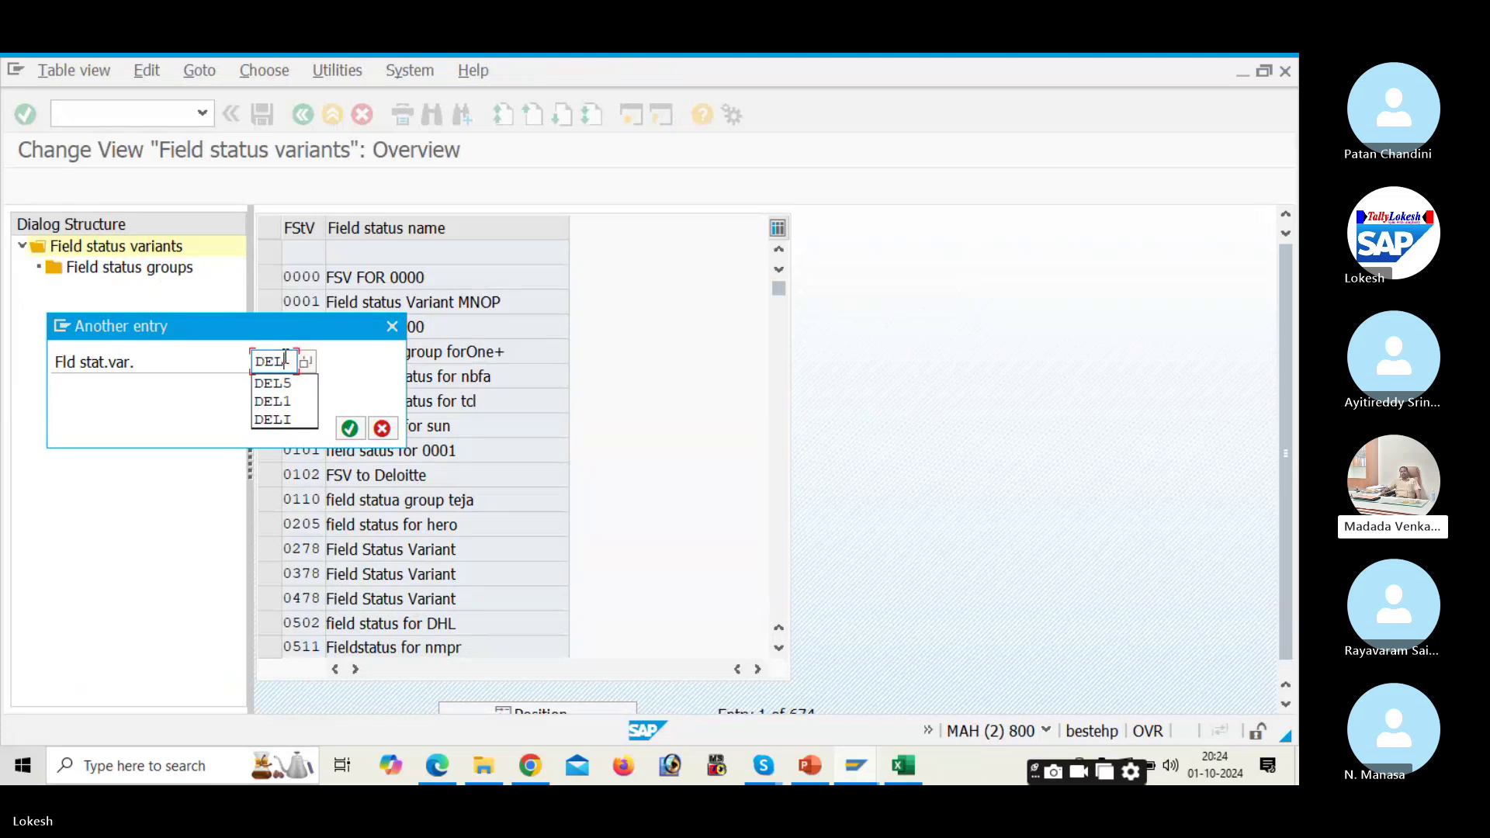
{"action": "key", "text": "Return"}
{"action": "key", "text": "Return"}
{"action": "left_click", "coordinate": [271, 253]}
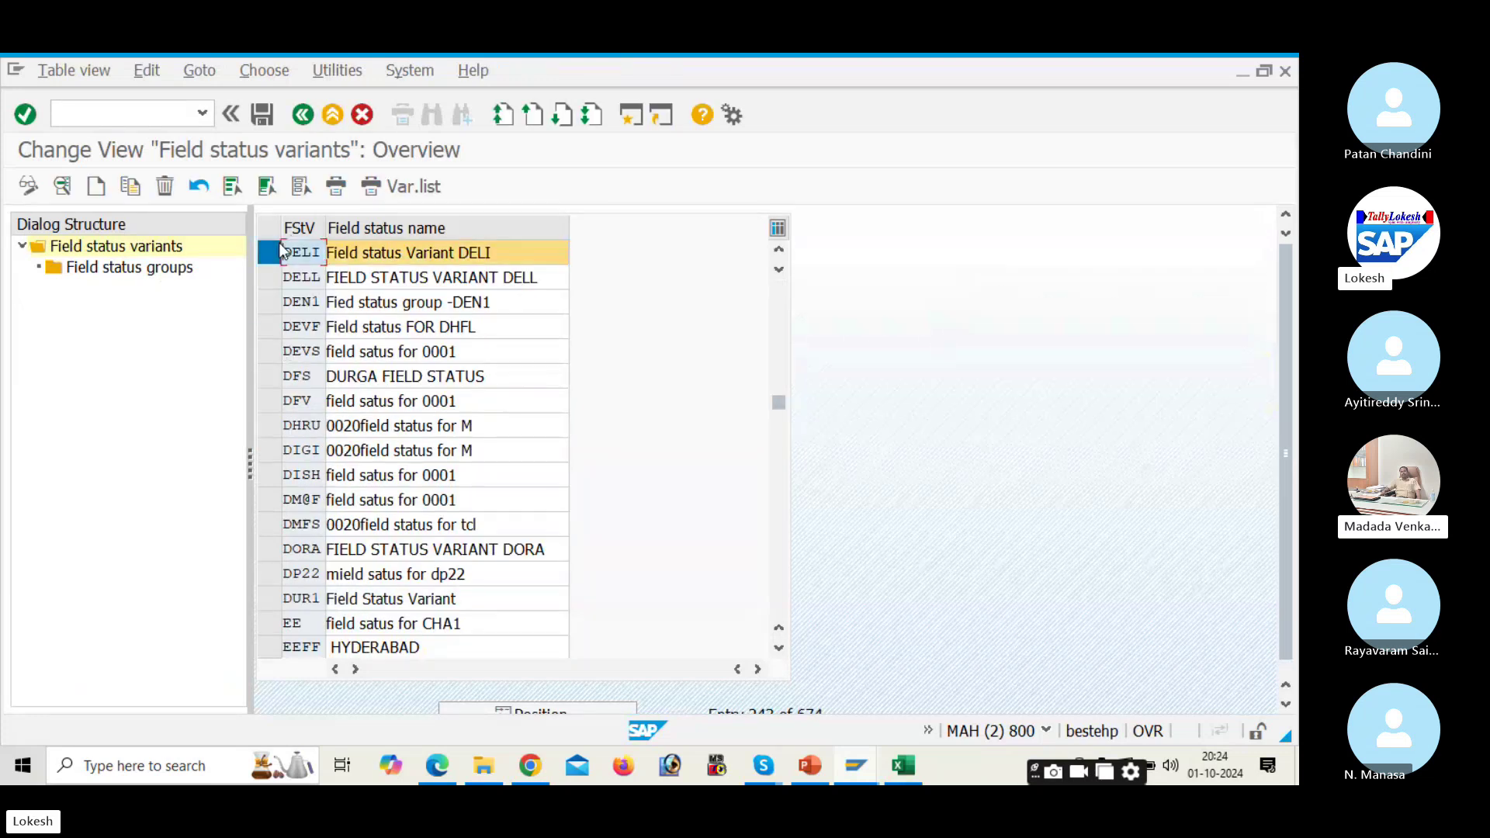
Step: Make Text a required entry in DELI's G067 Reconciliation accounts General data and save
{"action": "double_click", "coordinate": [189, 267]}
{"action": "scroll", "coordinate": [459, 490], "scroll_direction": "down", "scroll_amount": 5}
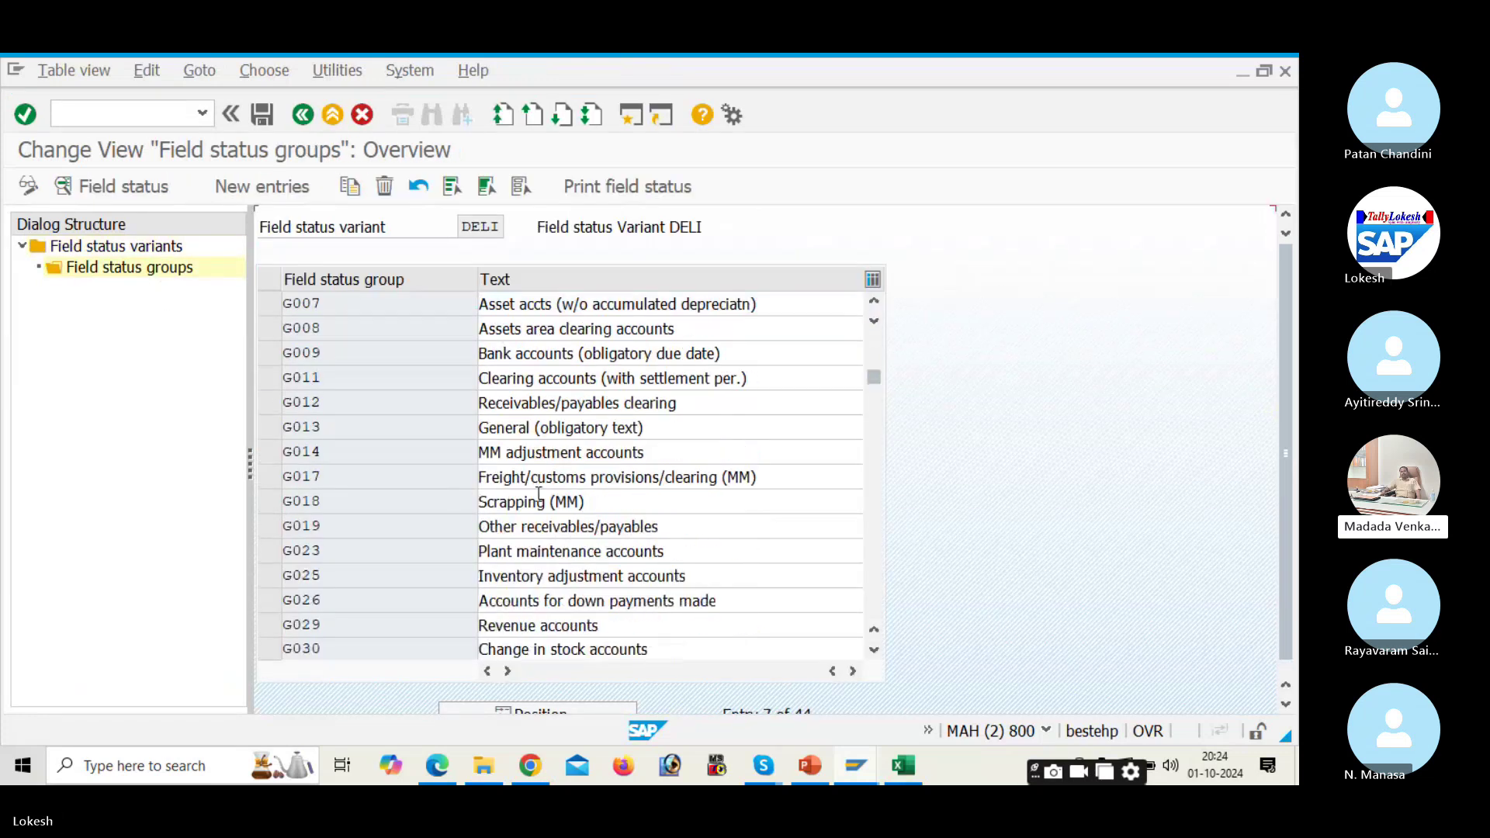
{"action": "scroll", "coordinate": [416, 443], "scroll_direction": "down", "scroll_amount": 4}
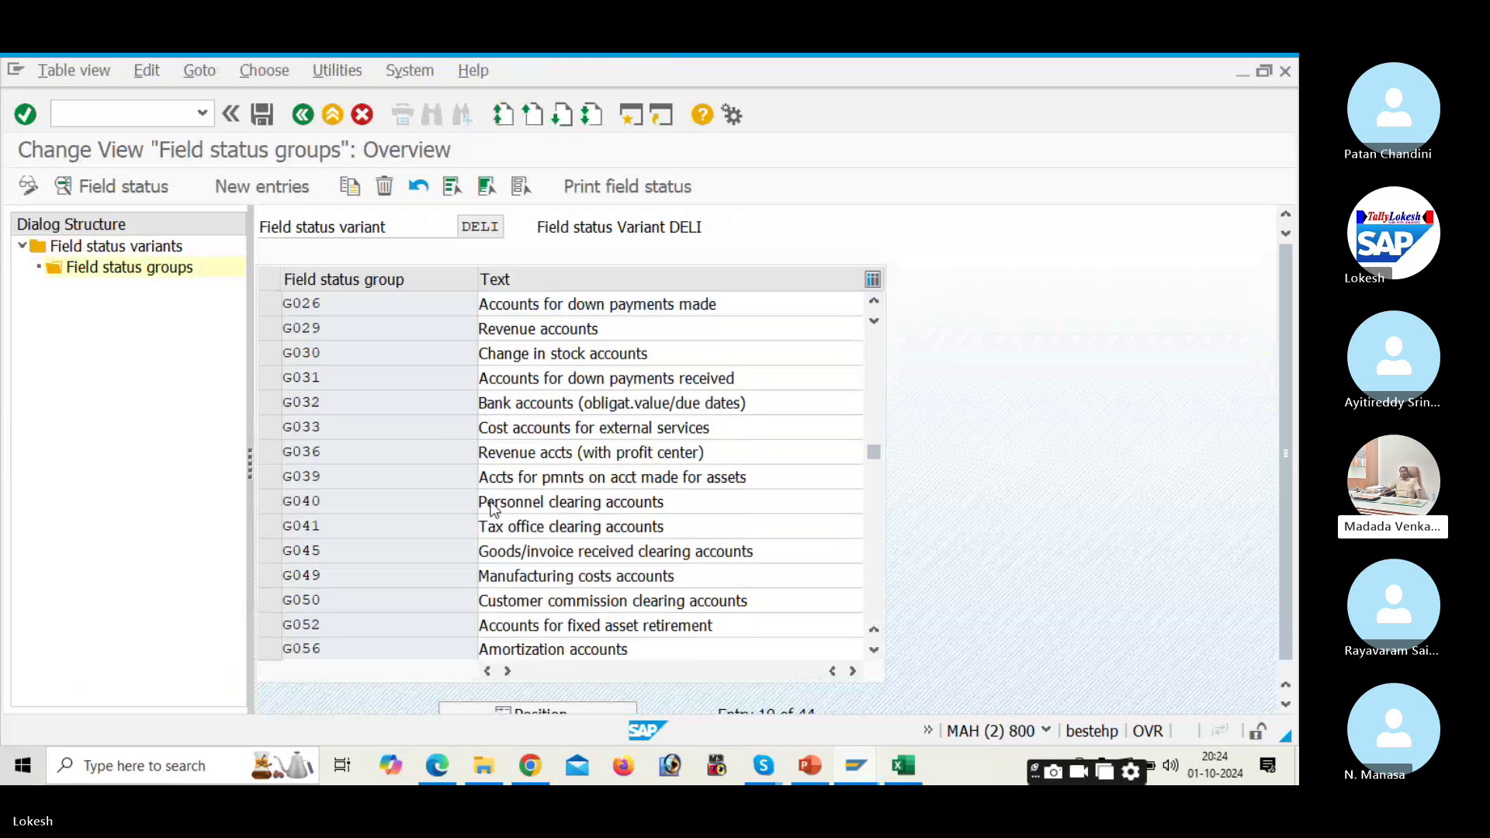
{"action": "double_click", "coordinate": [693, 525]}
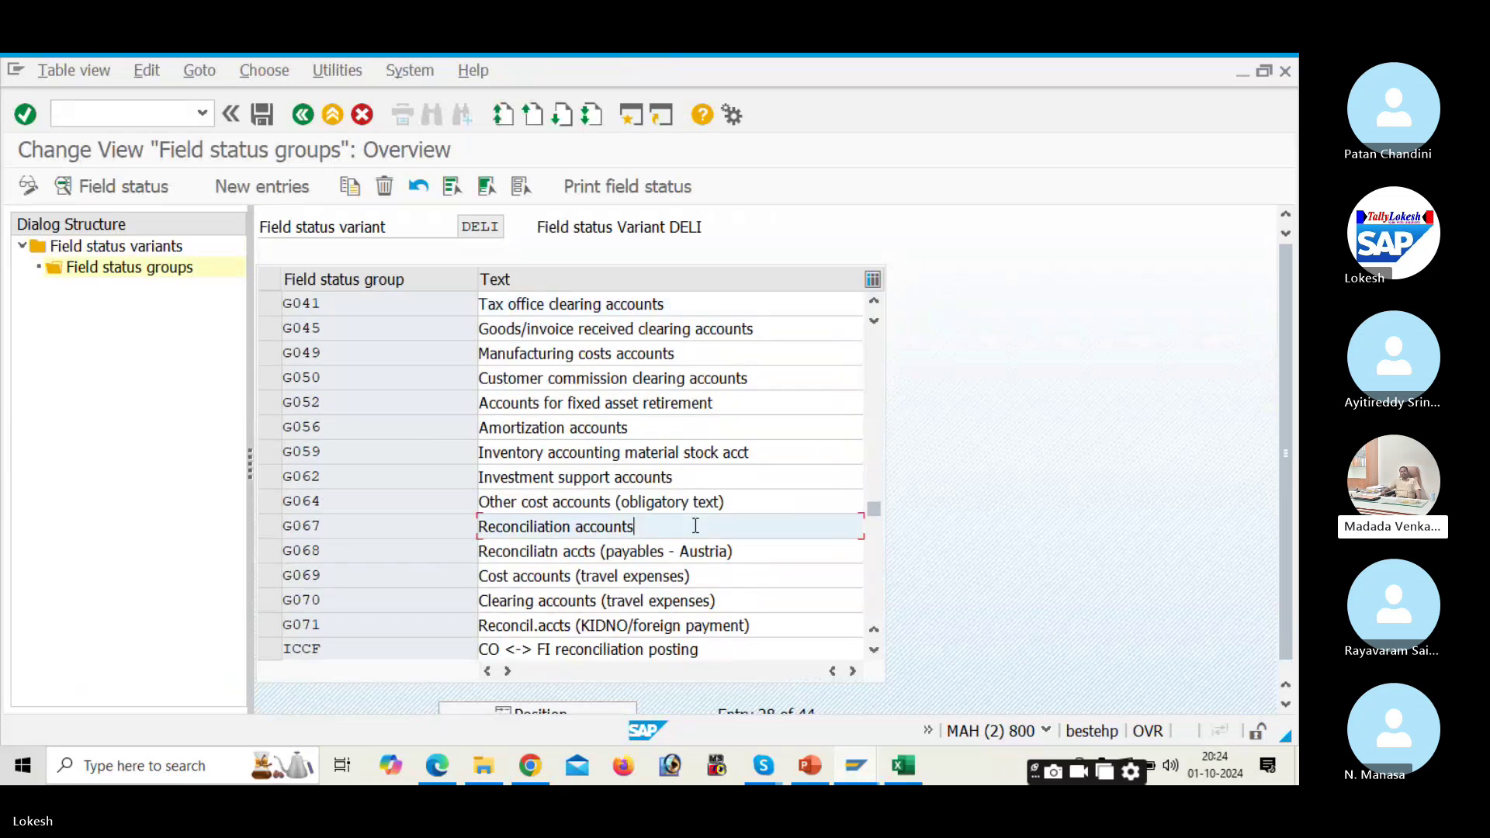
{"action": "double_click", "coordinate": [201, 356]}
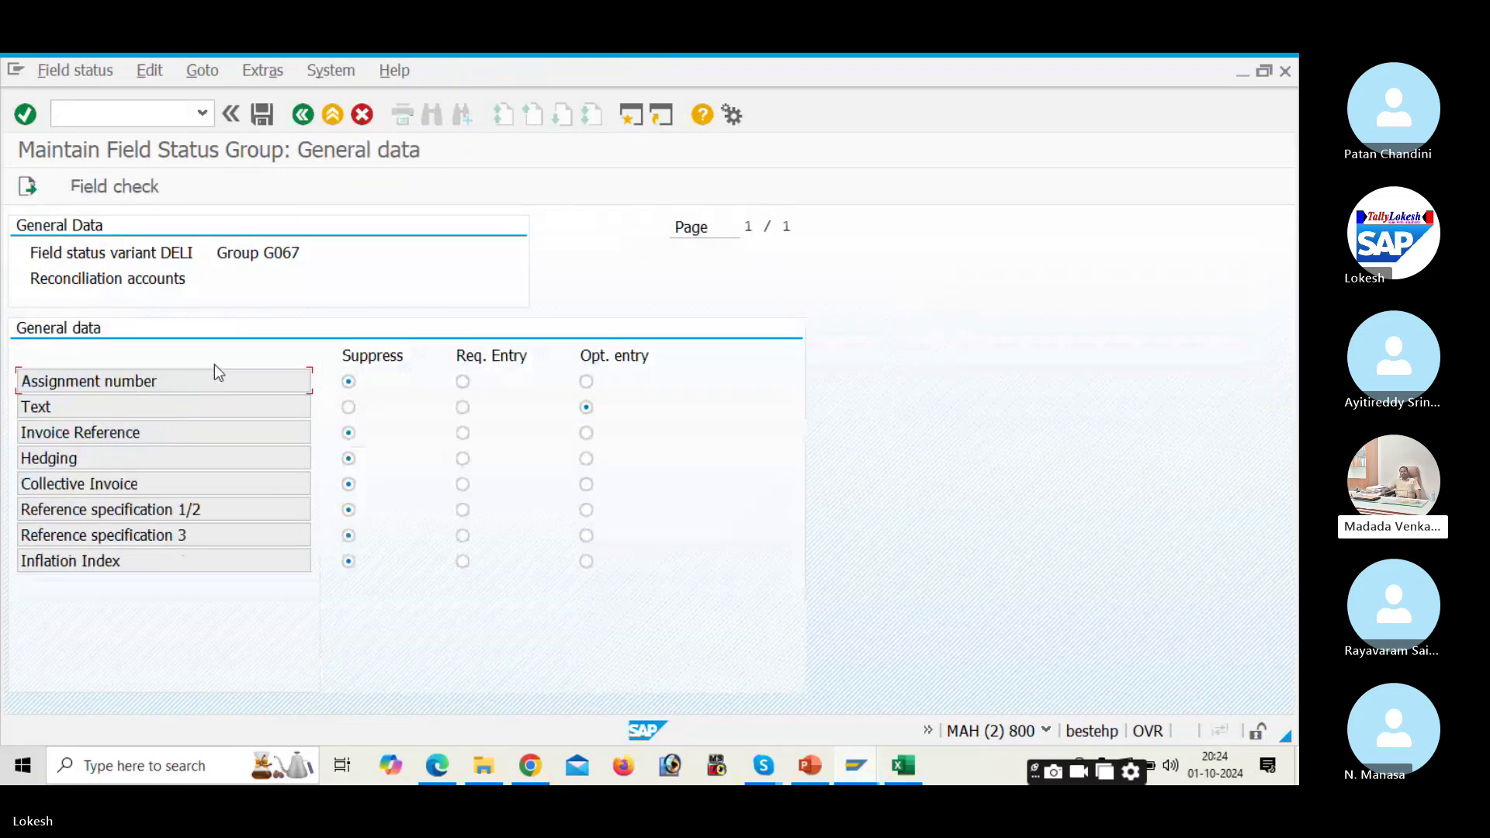
{"action": "left_click", "coordinate": [464, 407]}
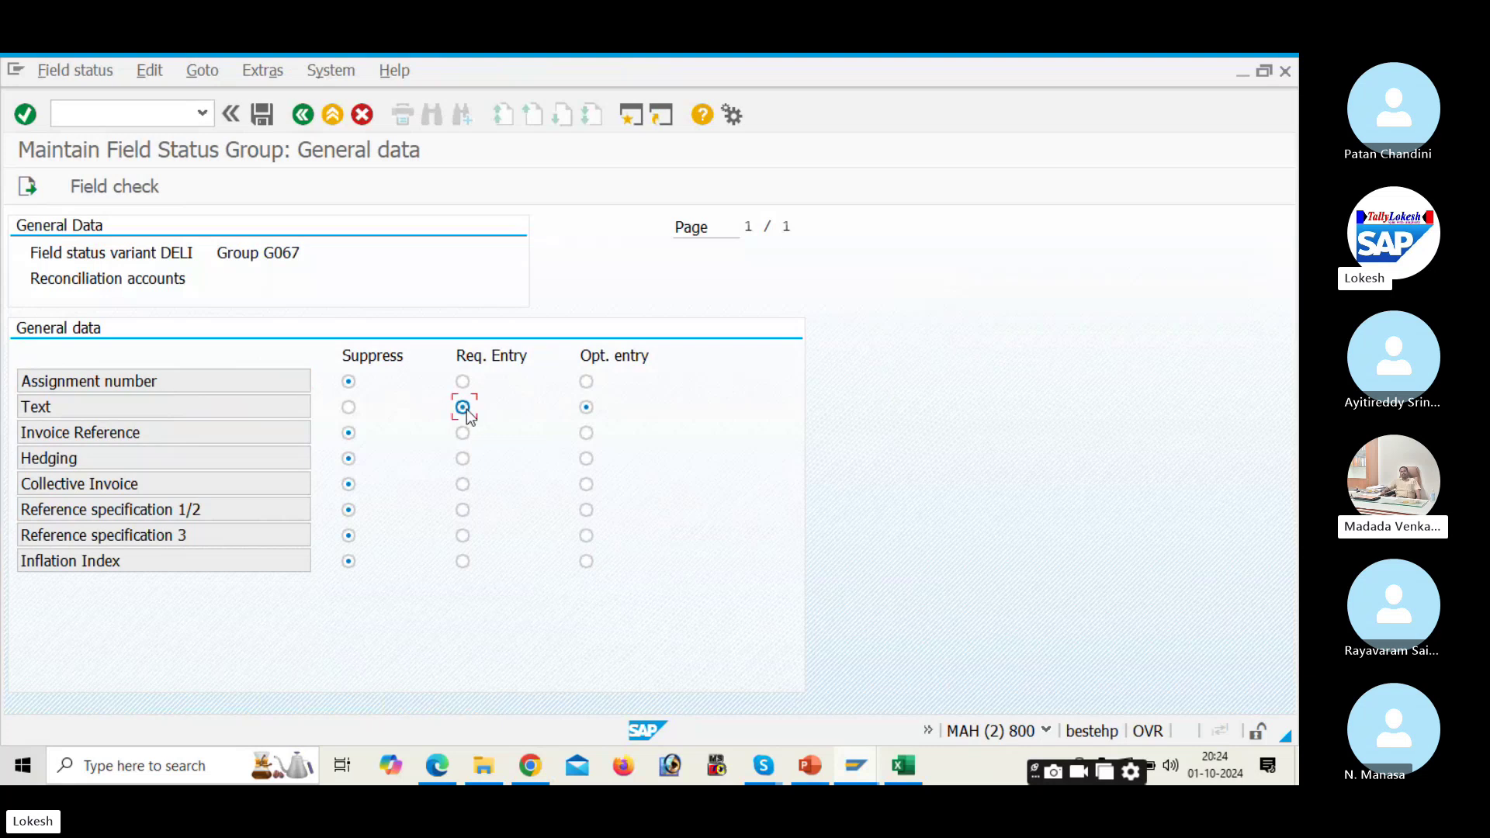
{"action": "left_click", "coordinate": [262, 114]}
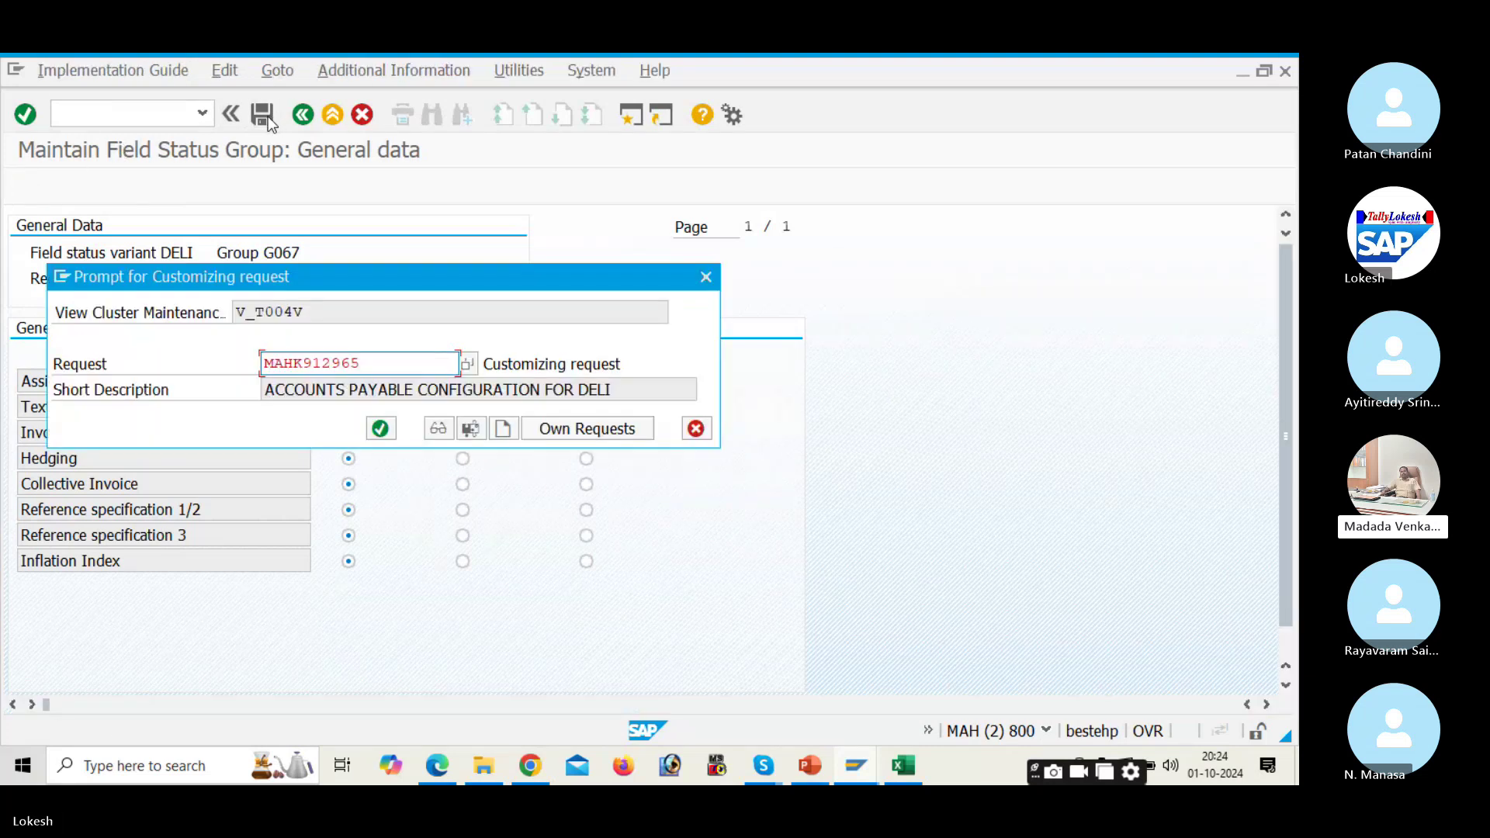
{"action": "left_click", "coordinate": [380, 429]}
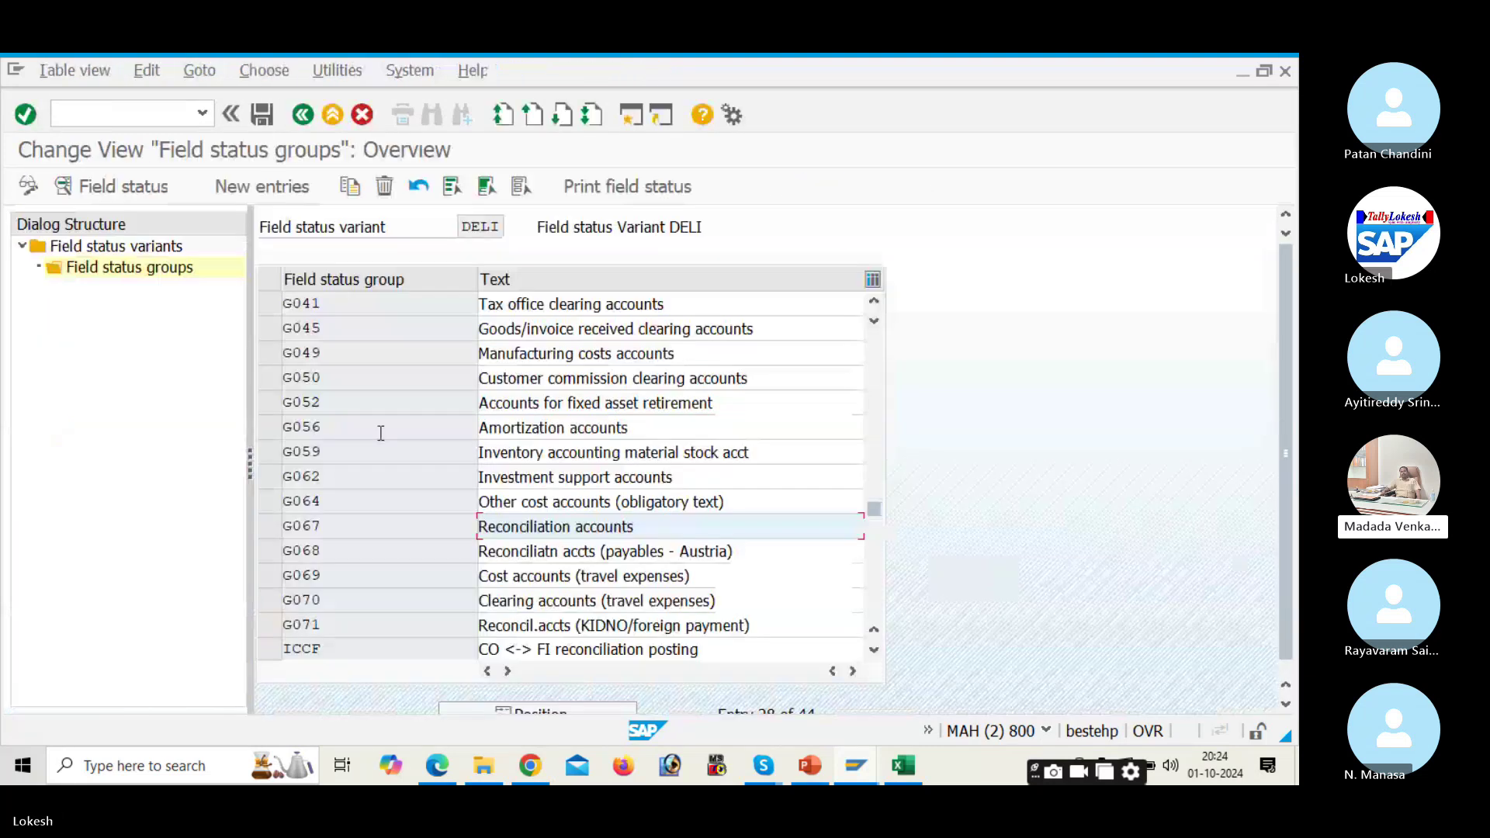
Step: Suppress Payment terms and Bank Business Partners in G067's Payment transactions and save
{"action": "double_click", "coordinate": [689, 522]}
{"action": "double_click", "coordinate": [278, 382]}
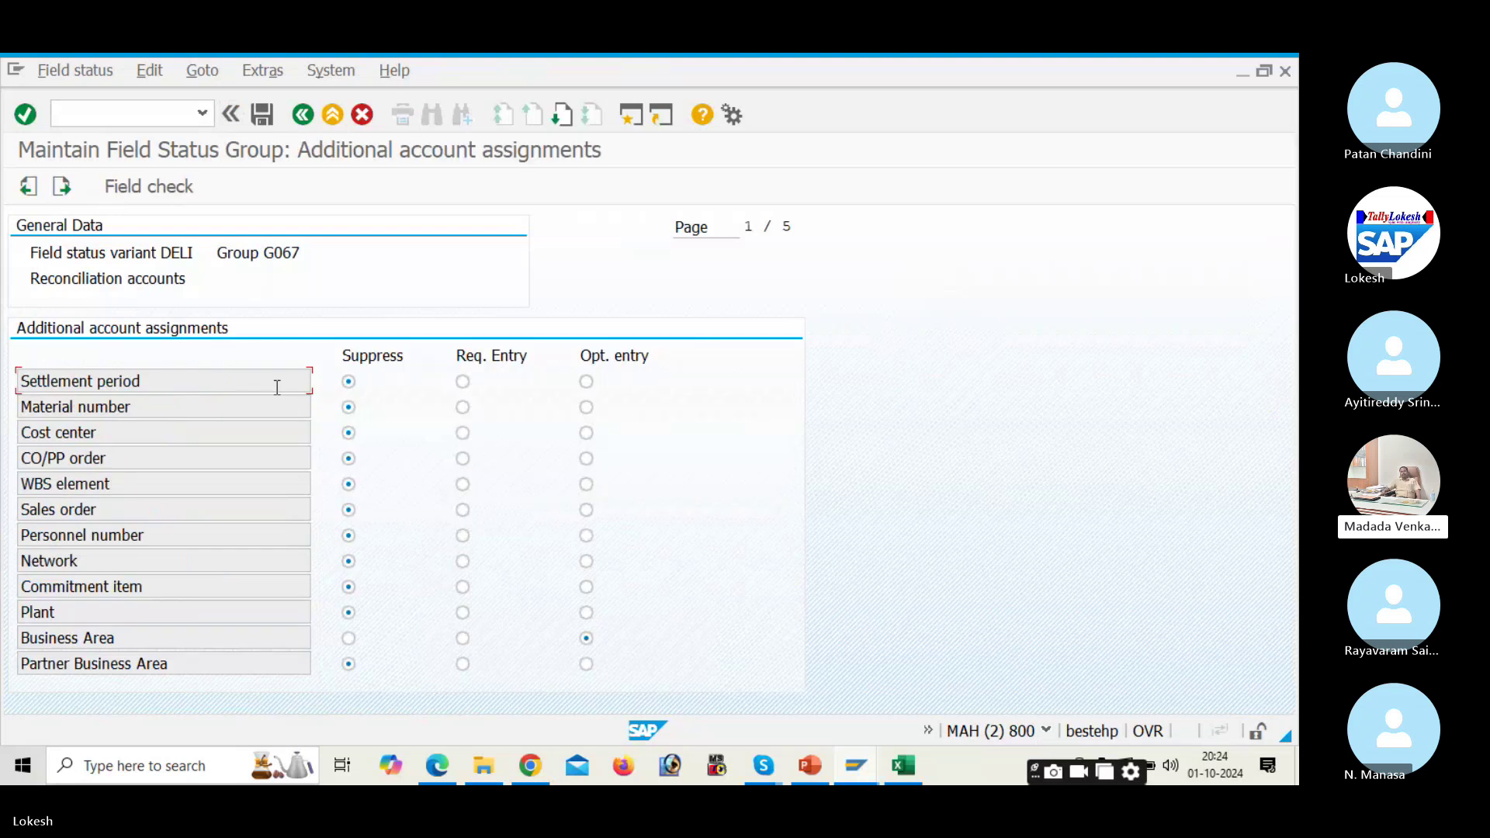
{"action": "left_click", "coordinate": [303, 121]}
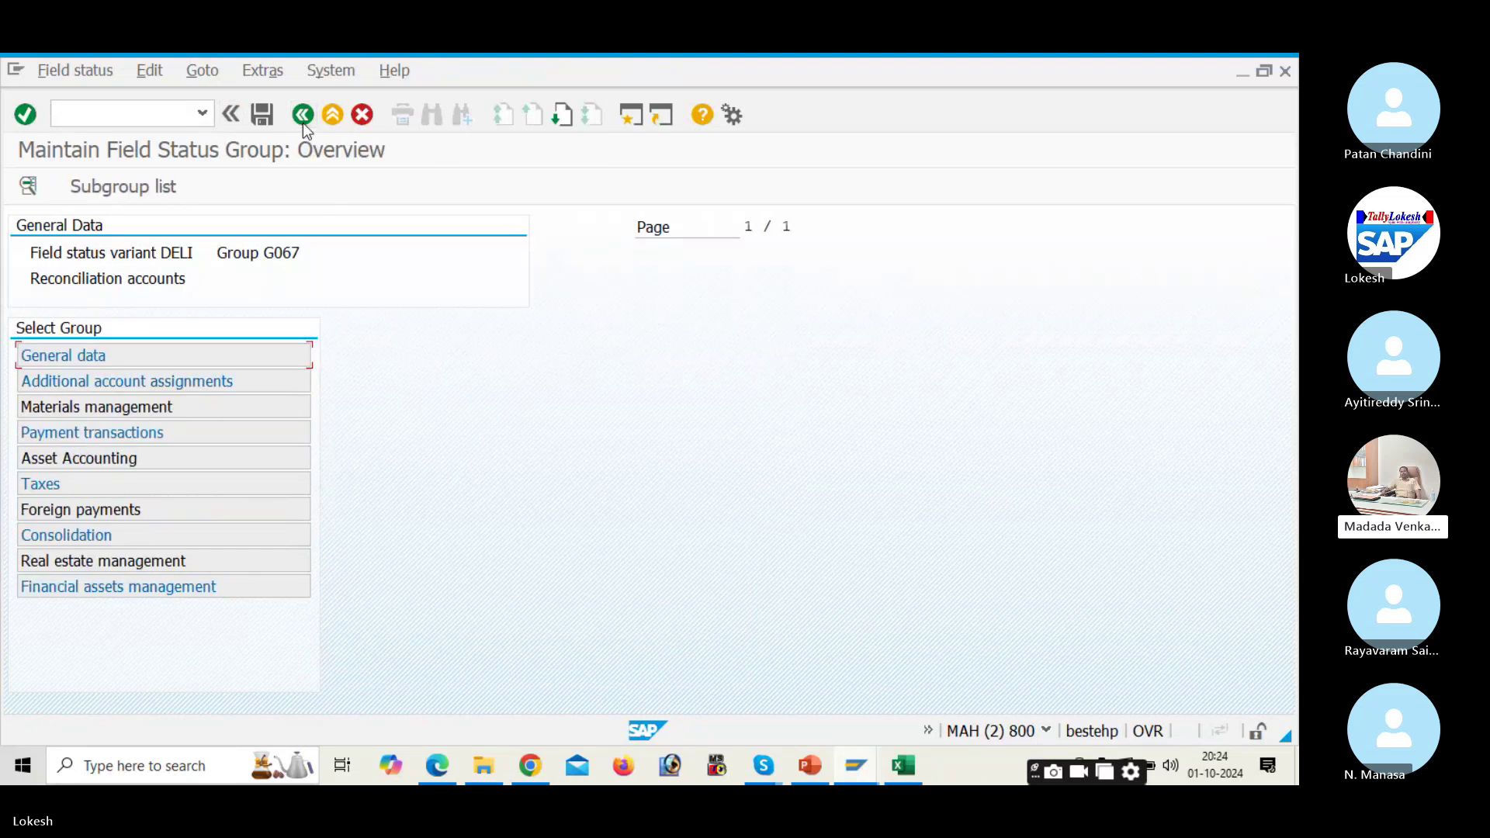
{"action": "double_click", "coordinate": [246, 432]}
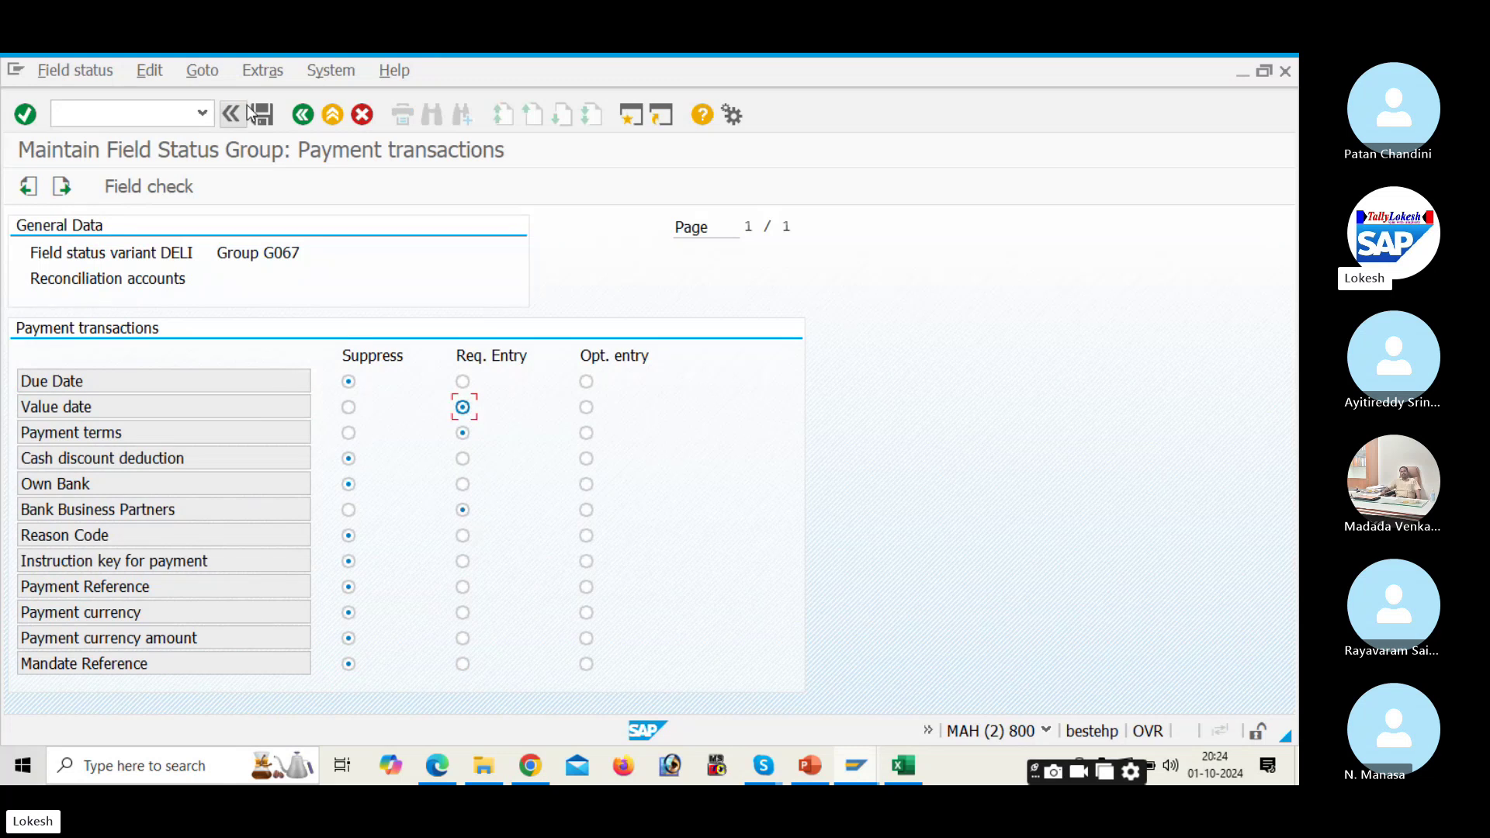
{"action": "left_click", "coordinate": [263, 115]}
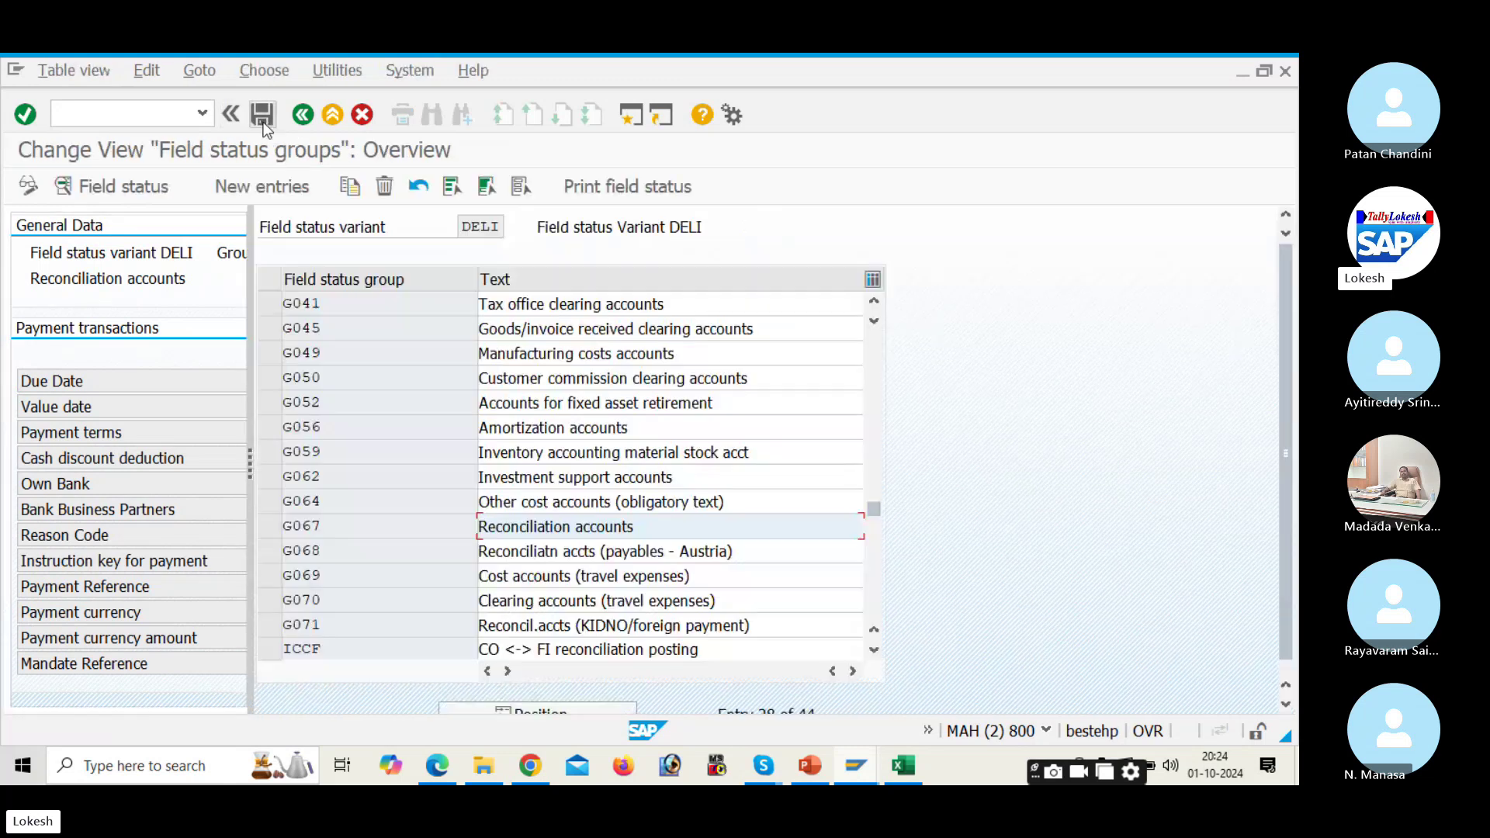
{"action": "double_click", "coordinate": [687, 528]}
{"action": "left_click", "coordinate": [233, 431]}
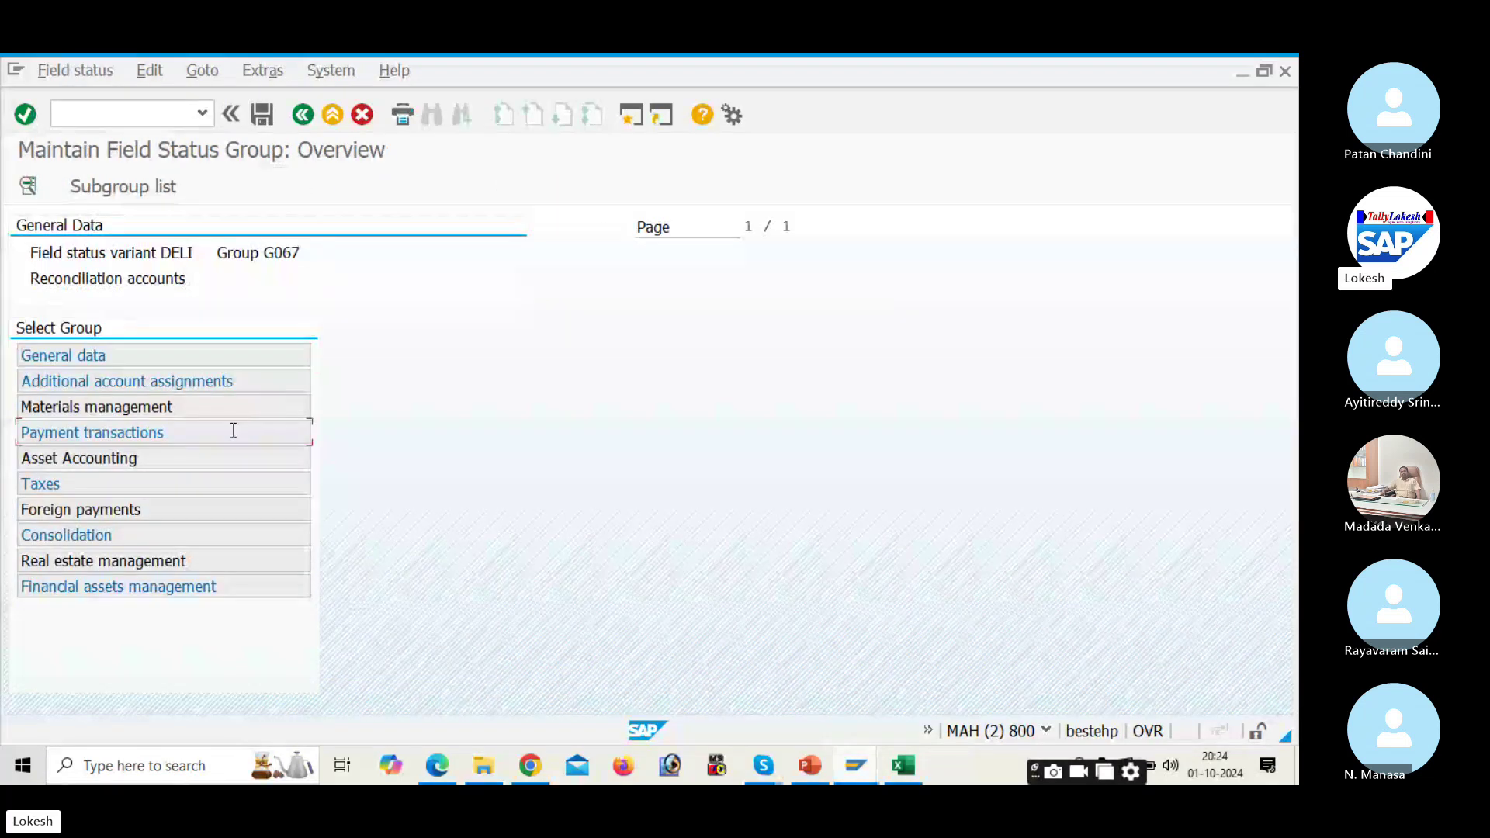
{"action": "double_click", "coordinate": [233, 431]}
{"action": "left_click", "coordinate": [349, 433]}
{"action": "left_click", "coordinate": [348, 510]}
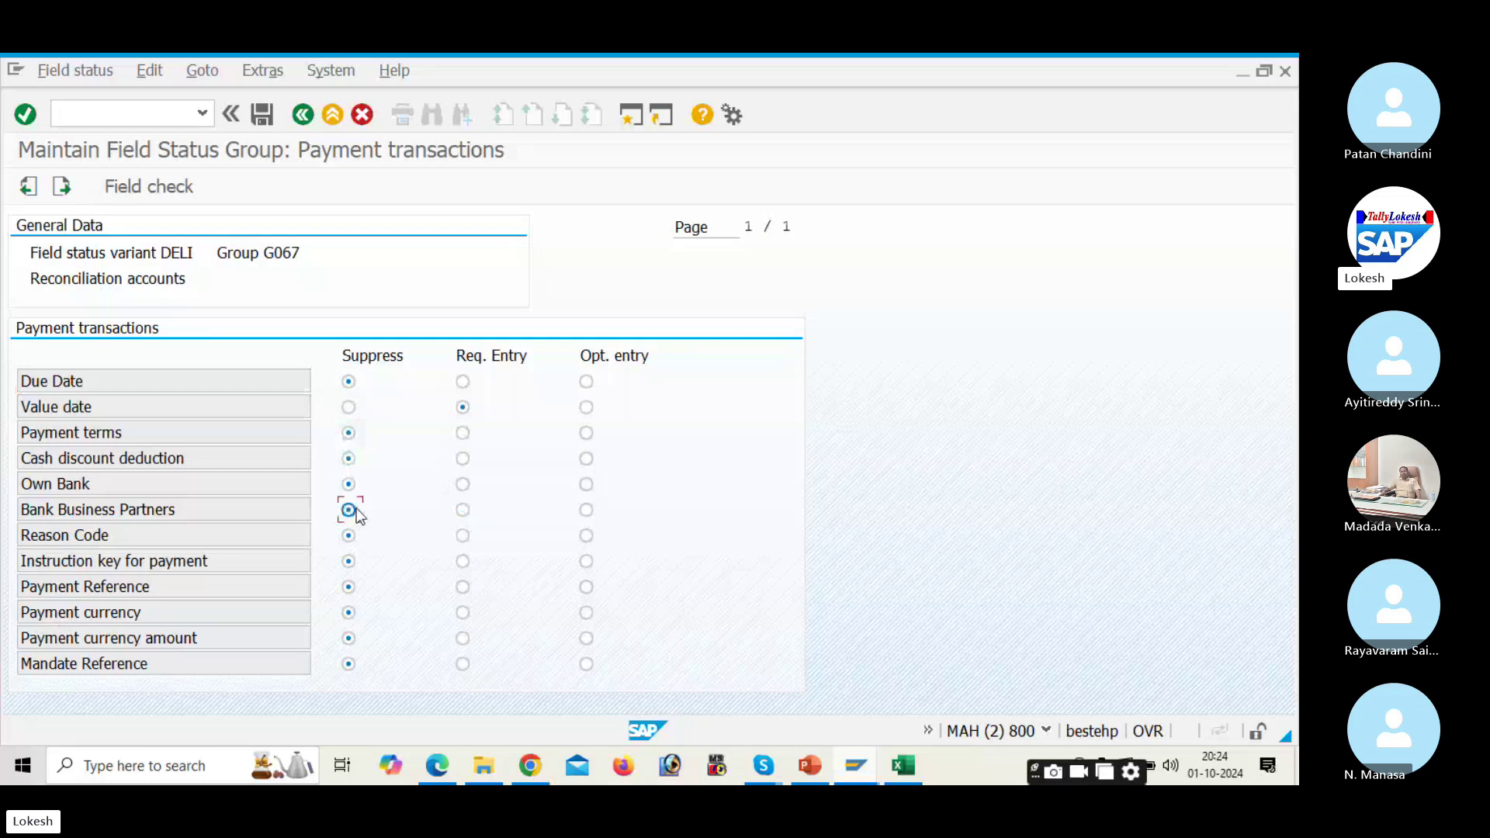
{"action": "left_click", "coordinate": [259, 115]}
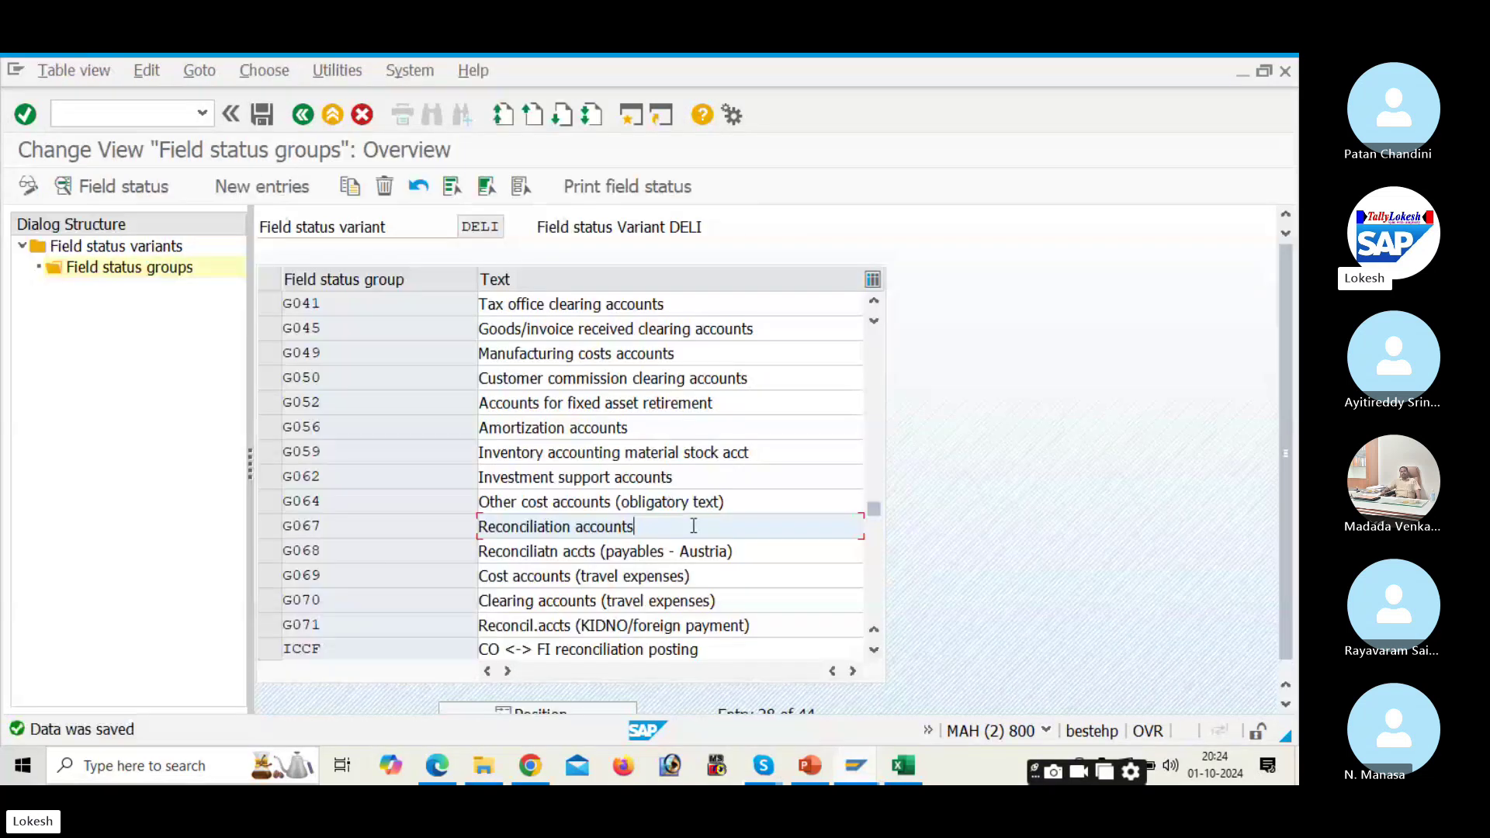
Step: Check G067's Asset Accounting settings and return to the field status variants list
{"action": "double_click", "coordinate": [693, 523]}
{"action": "double_click", "coordinate": [218, 457]}
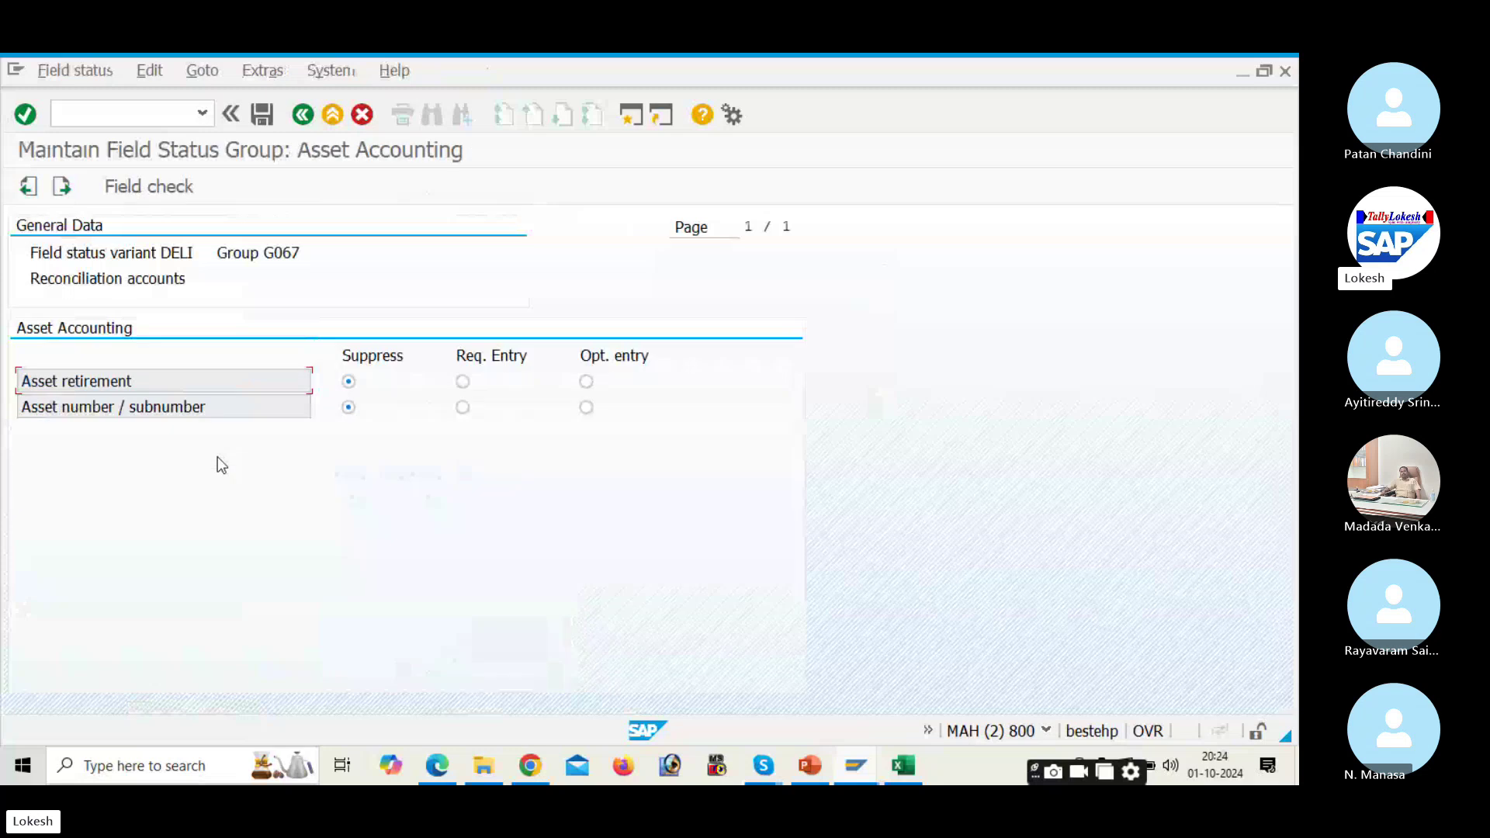
{"action": "left_click", "coordinate": [302, 115]}
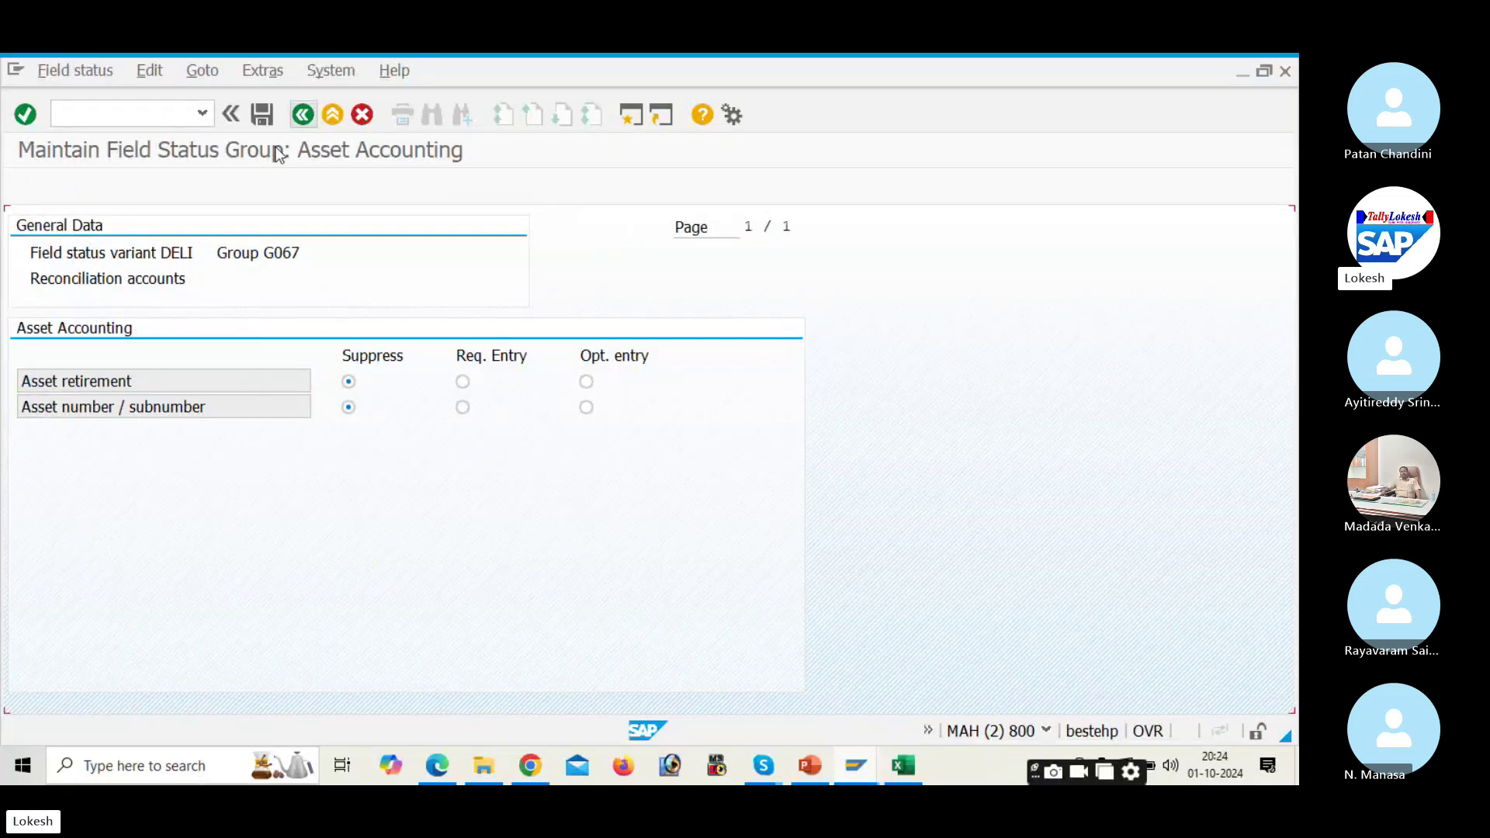
{"action": "left_click", "coordinate": [303, 115]}
{"action": "left_click", "coordinate": [305, 115]}
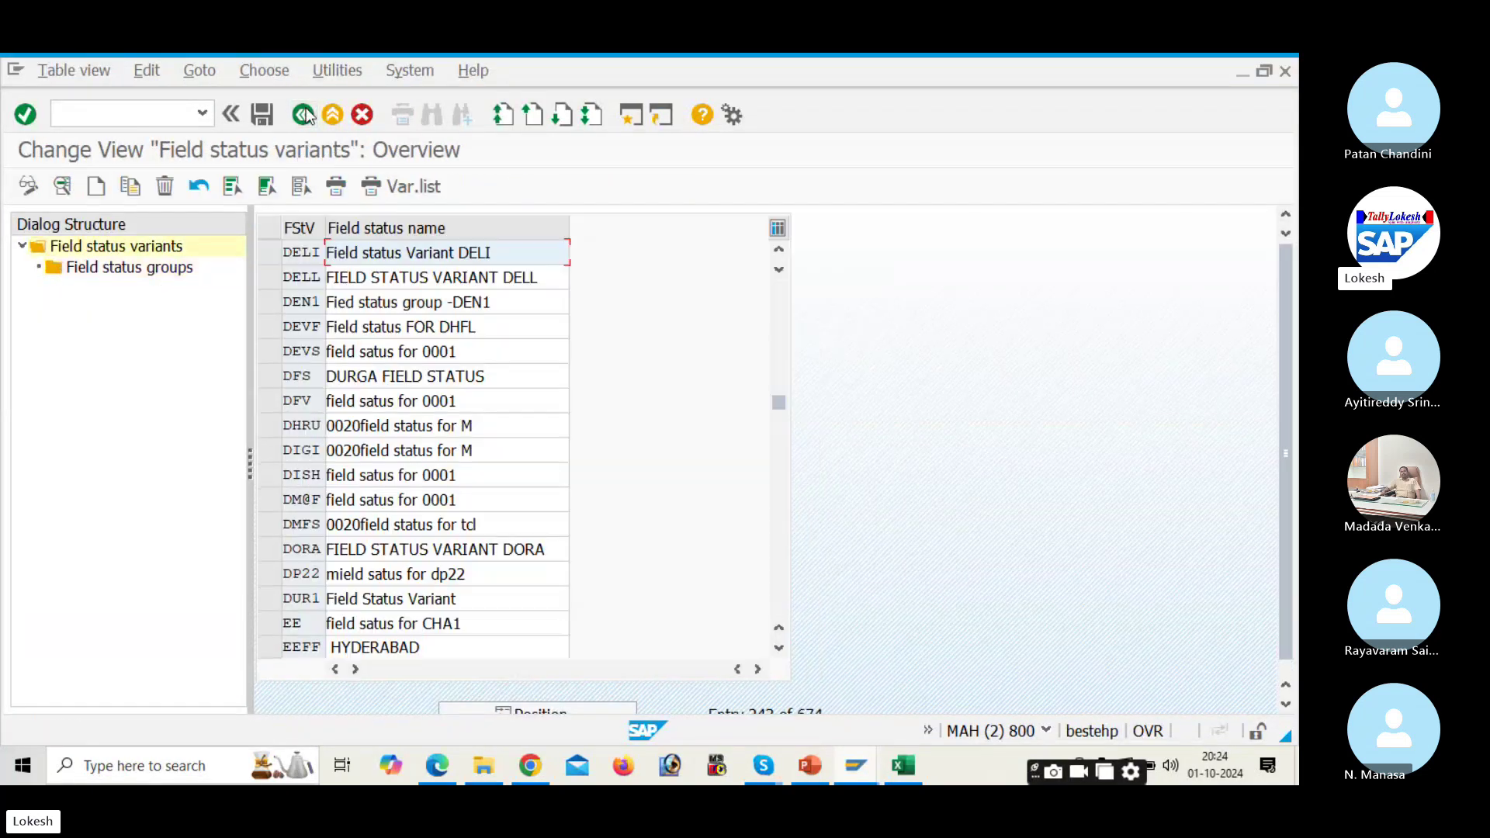
Step: Open posting key 31's field status and make the General data Text field required, saving it
{"action": "left_click", "coordinate": [307, 115]}
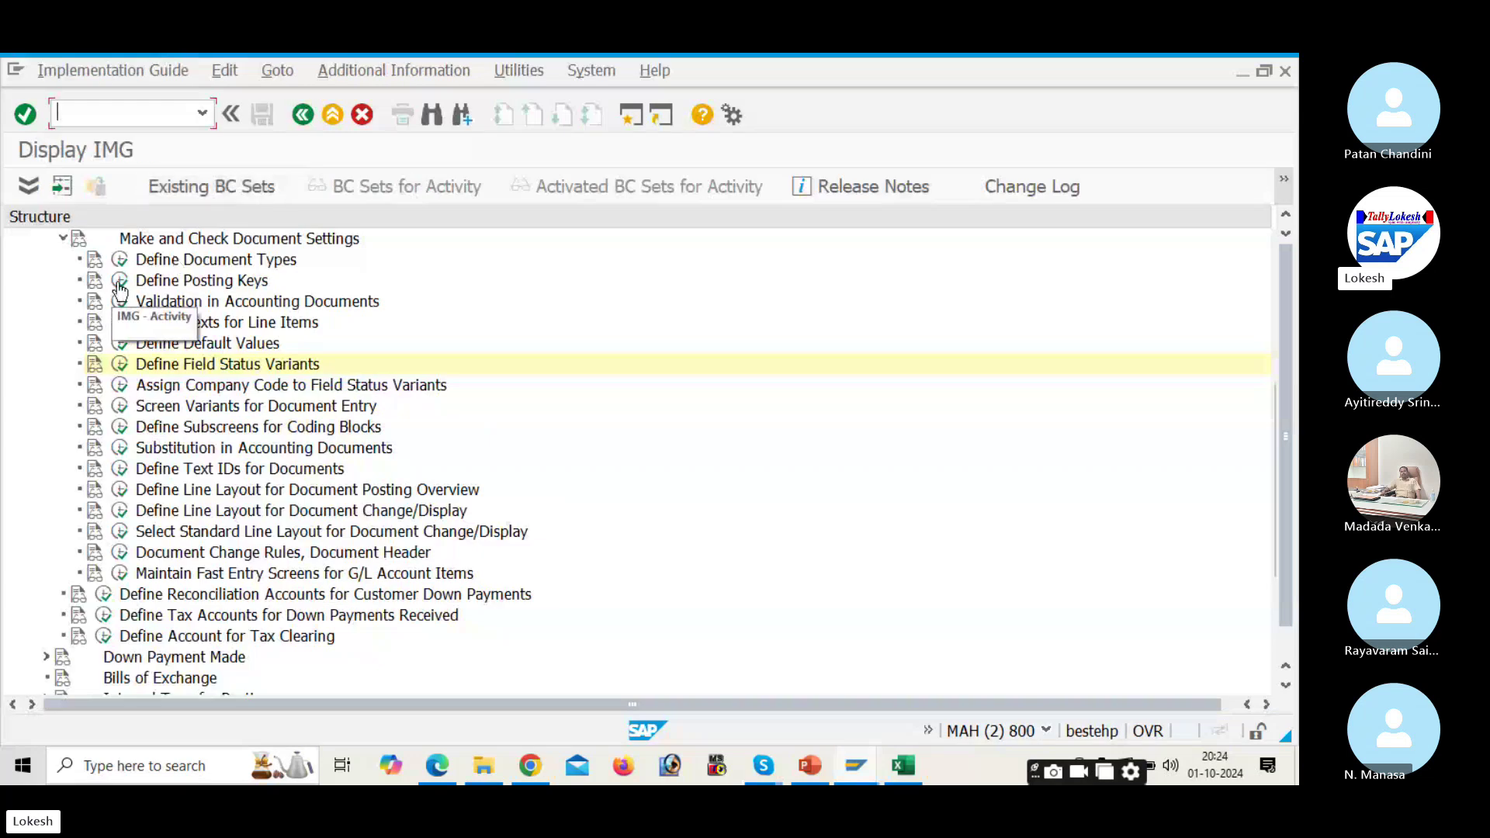
{"action": "left_click", "coordinate": [117, 281]}
{"action": "scroll", "coordinate": [112, 458], "scroll_direction": "down", "scroll_amount": 6}
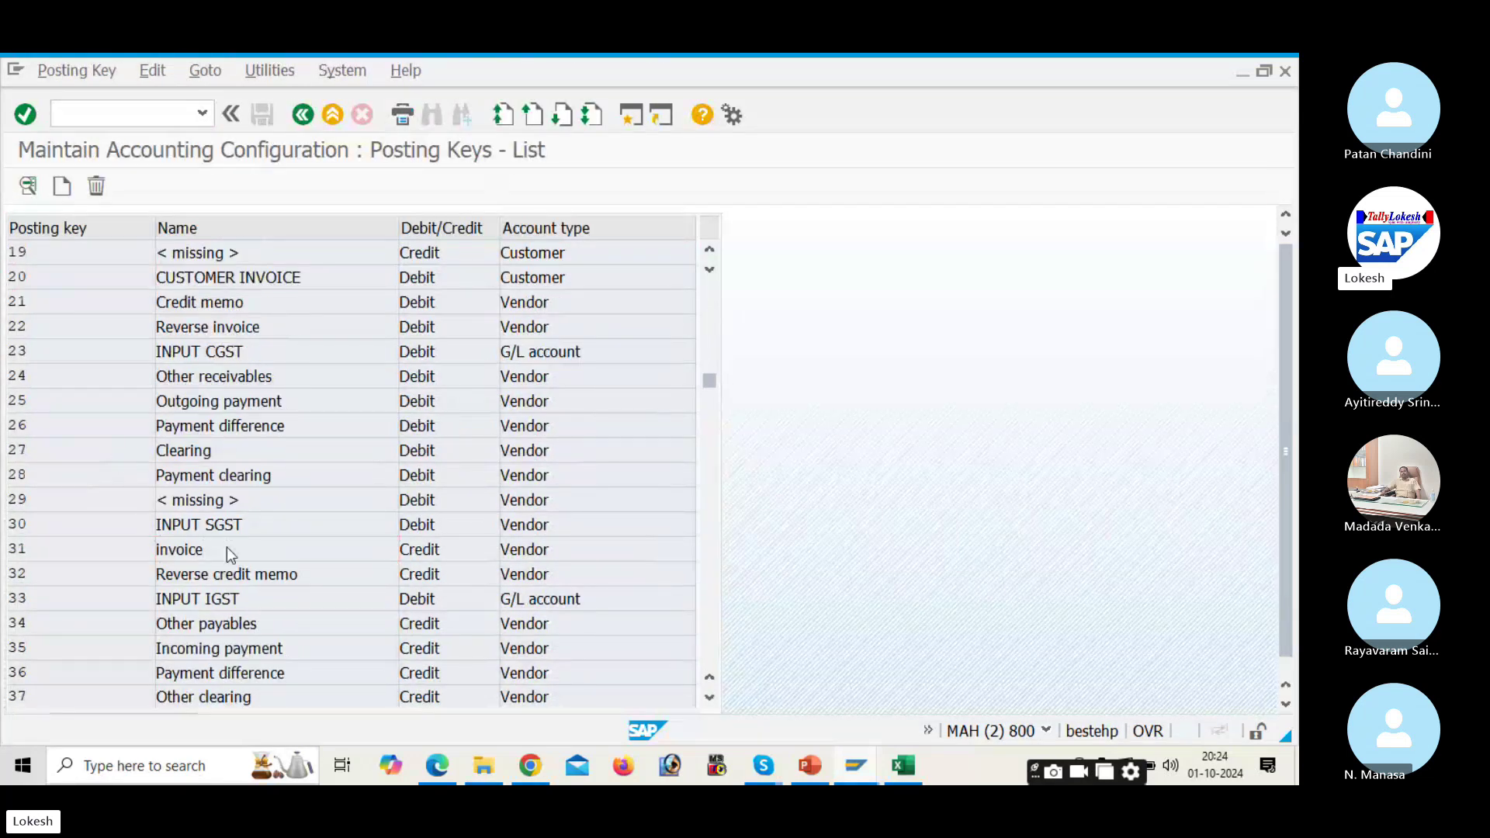
{"action": "double_click", "coordinate": [227, 547]}
{"action": "left_click", "coordinate": [141, 195]}
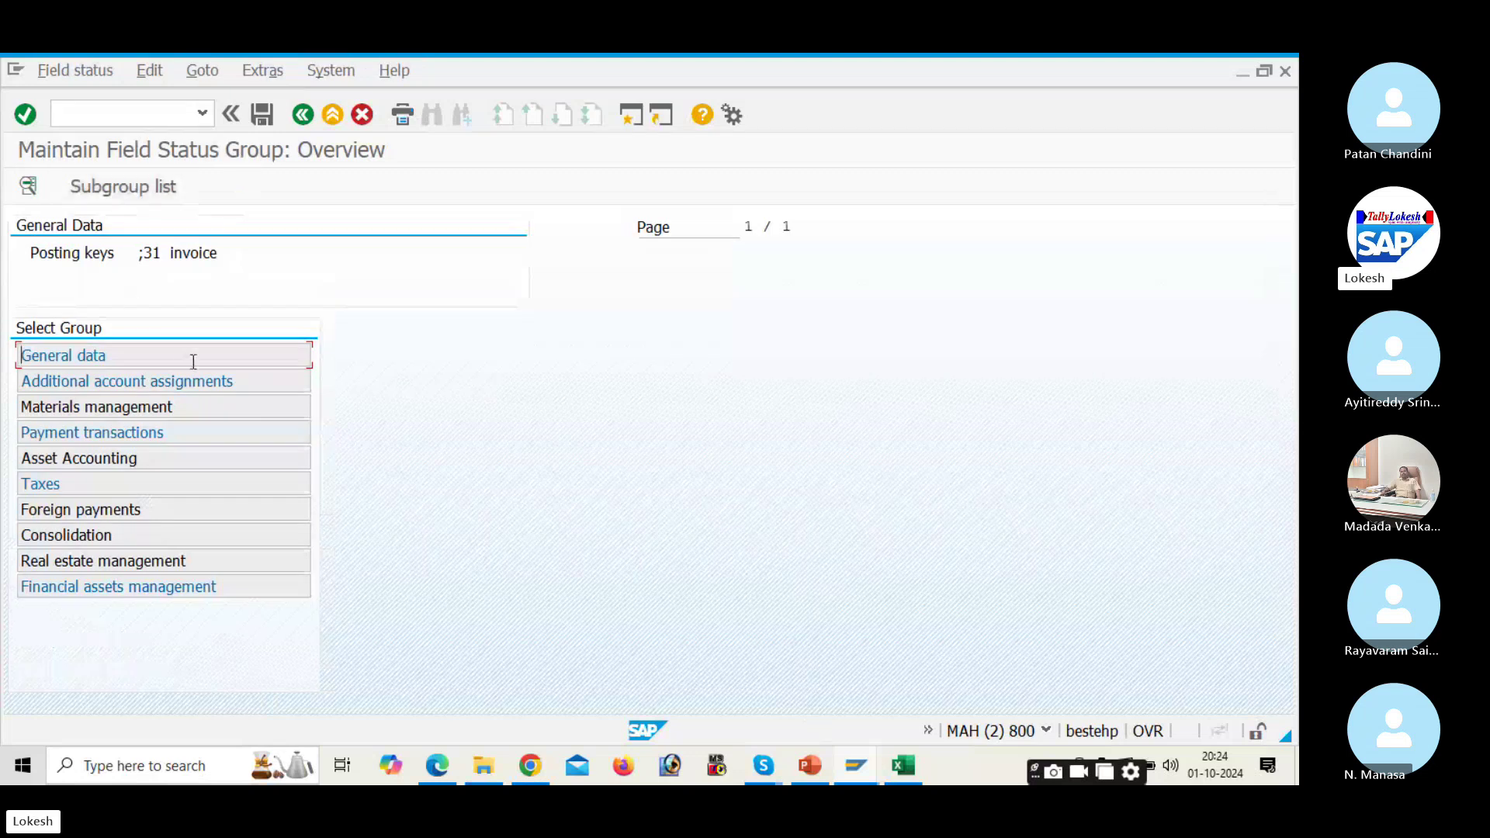
{"action": "double_click", "coordinate": [216, 362]}
{"action": "left_click", "coordinate": [464, 408]}
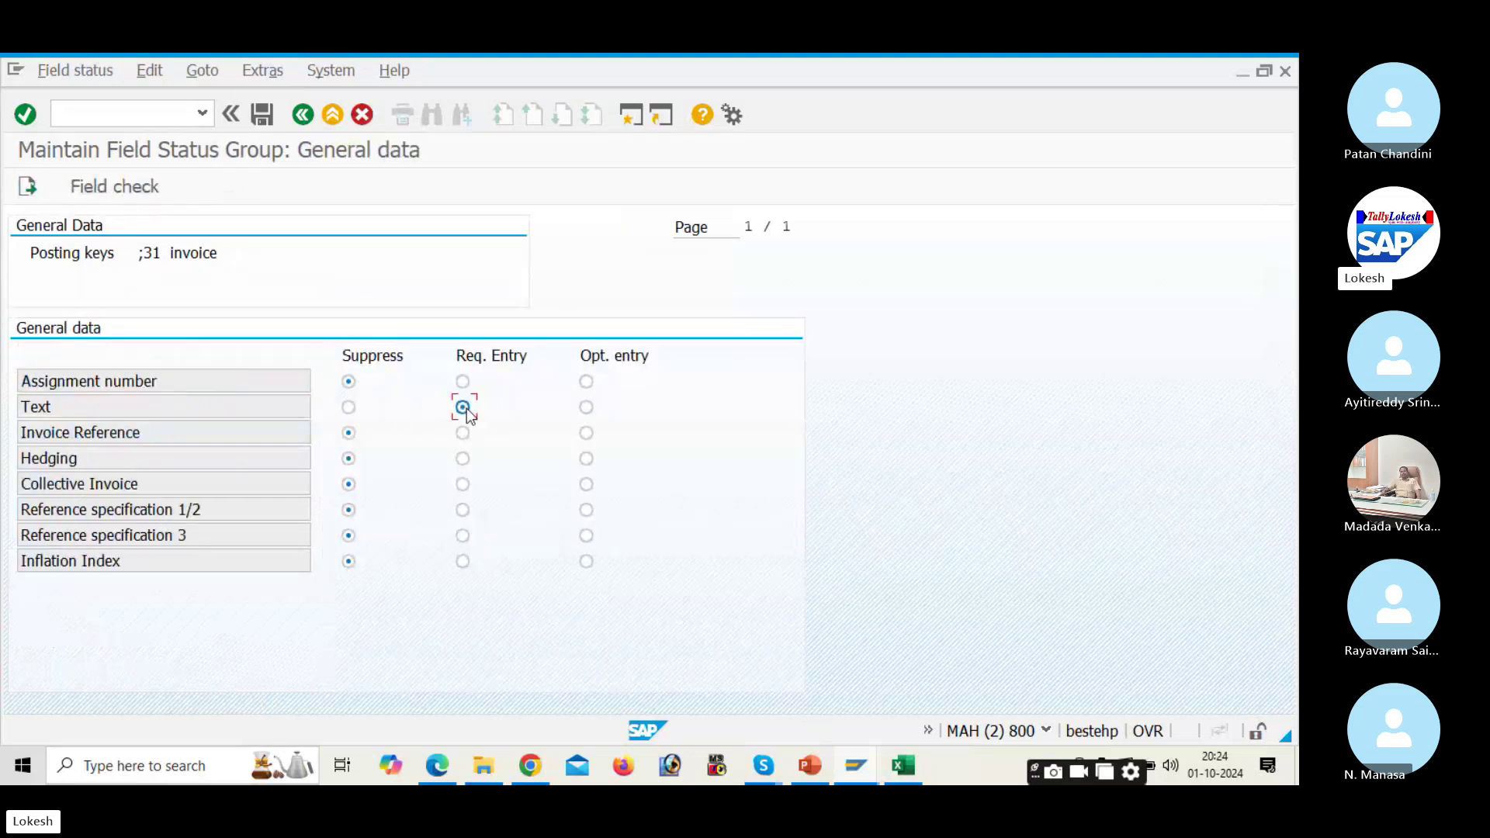
{"action": "left_click", "coordinate": [264, 115]}
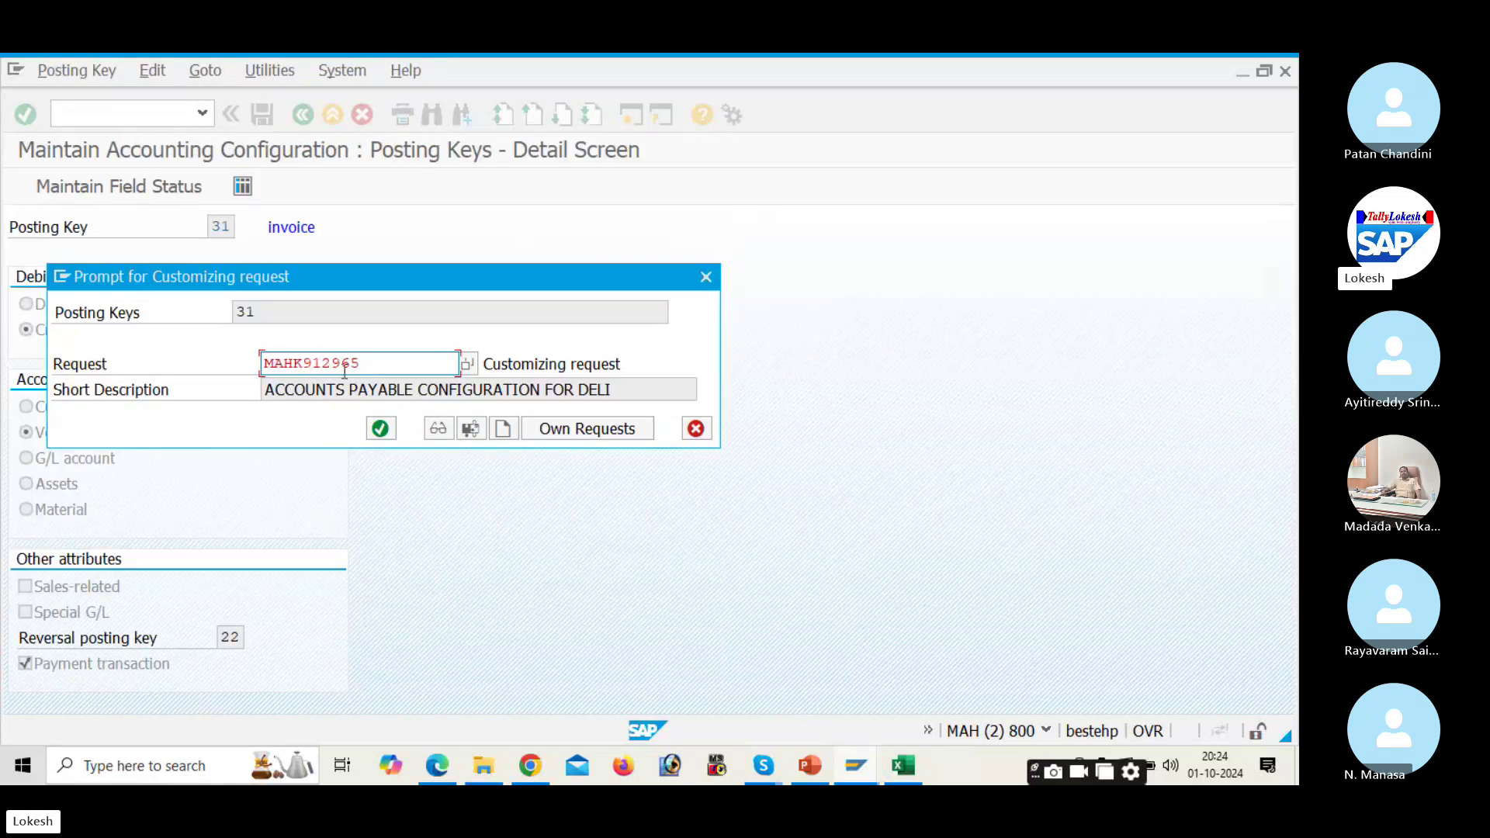
{"action": "left_click", "coordinate": [381, 429]}
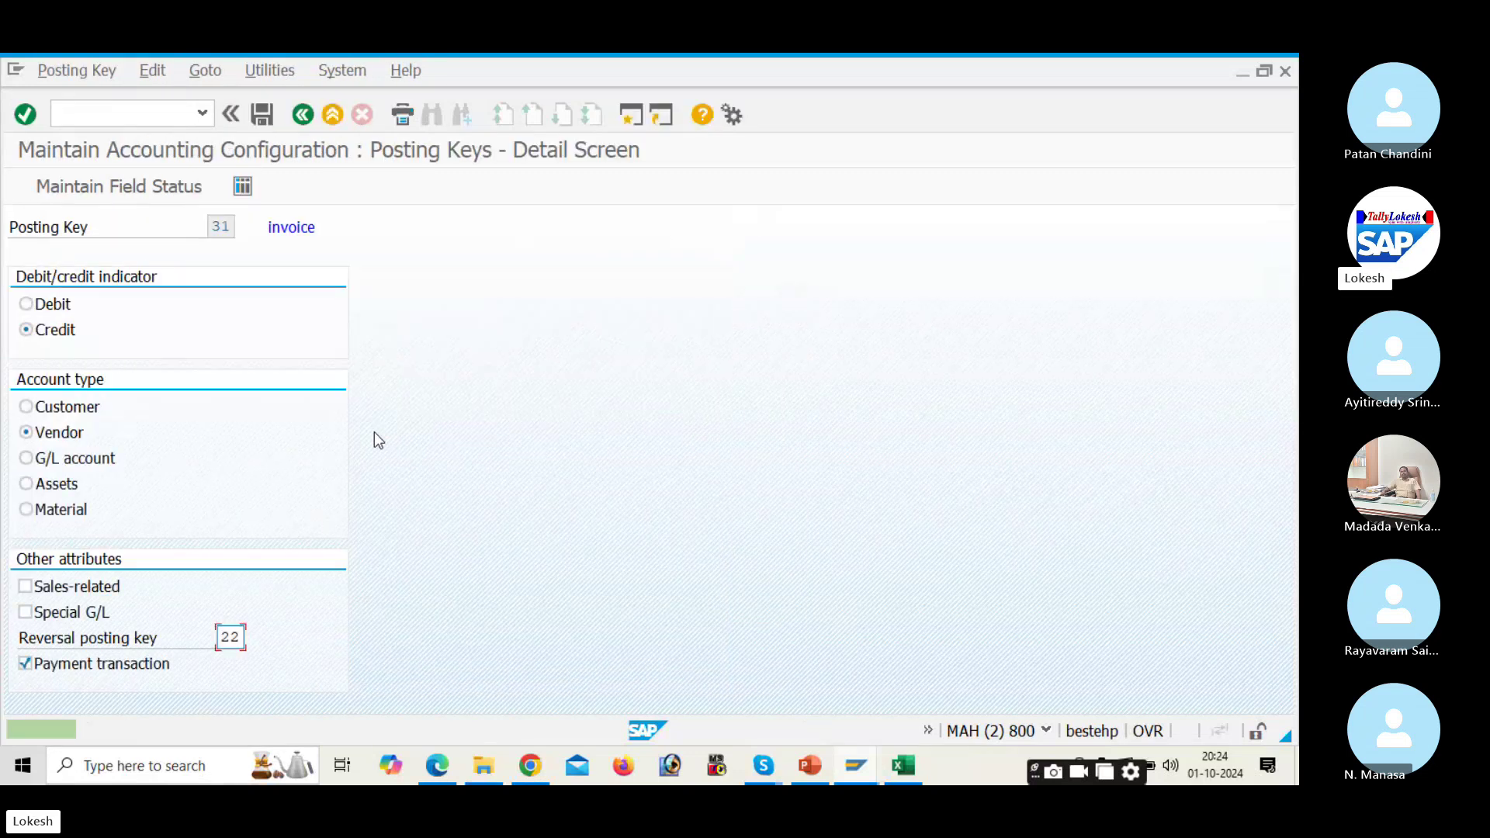
Step: Save key 31's Additional account assignments and Payment transactions statuses, then return to the posting keys list
{"action": "left_click", "coordinate": [164, 186]}
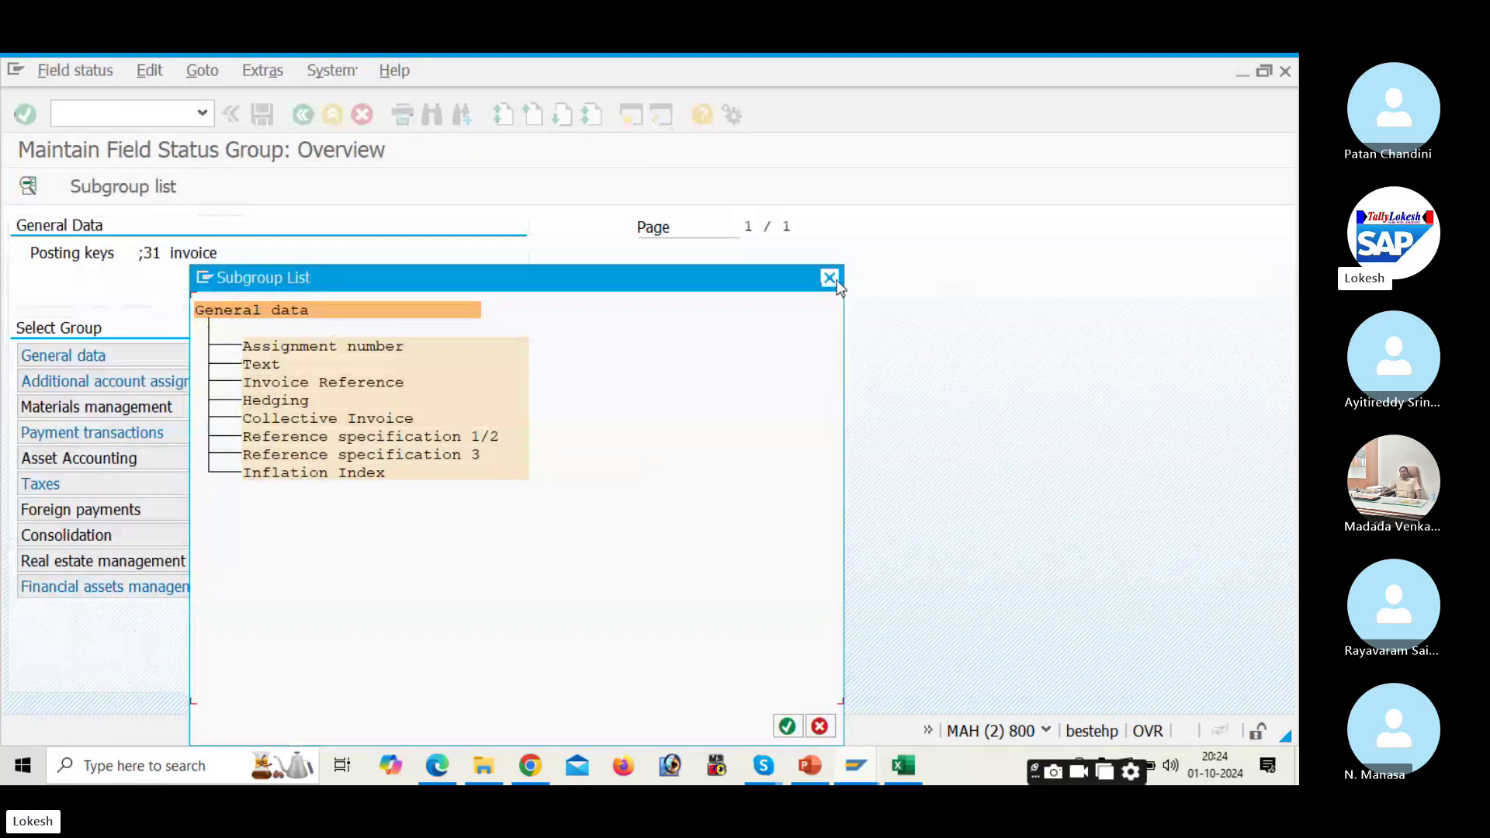
{"action": "left_click", "coordinate": [831, 280]}
{"action": "double_click", "coordinate": [288, 383]}
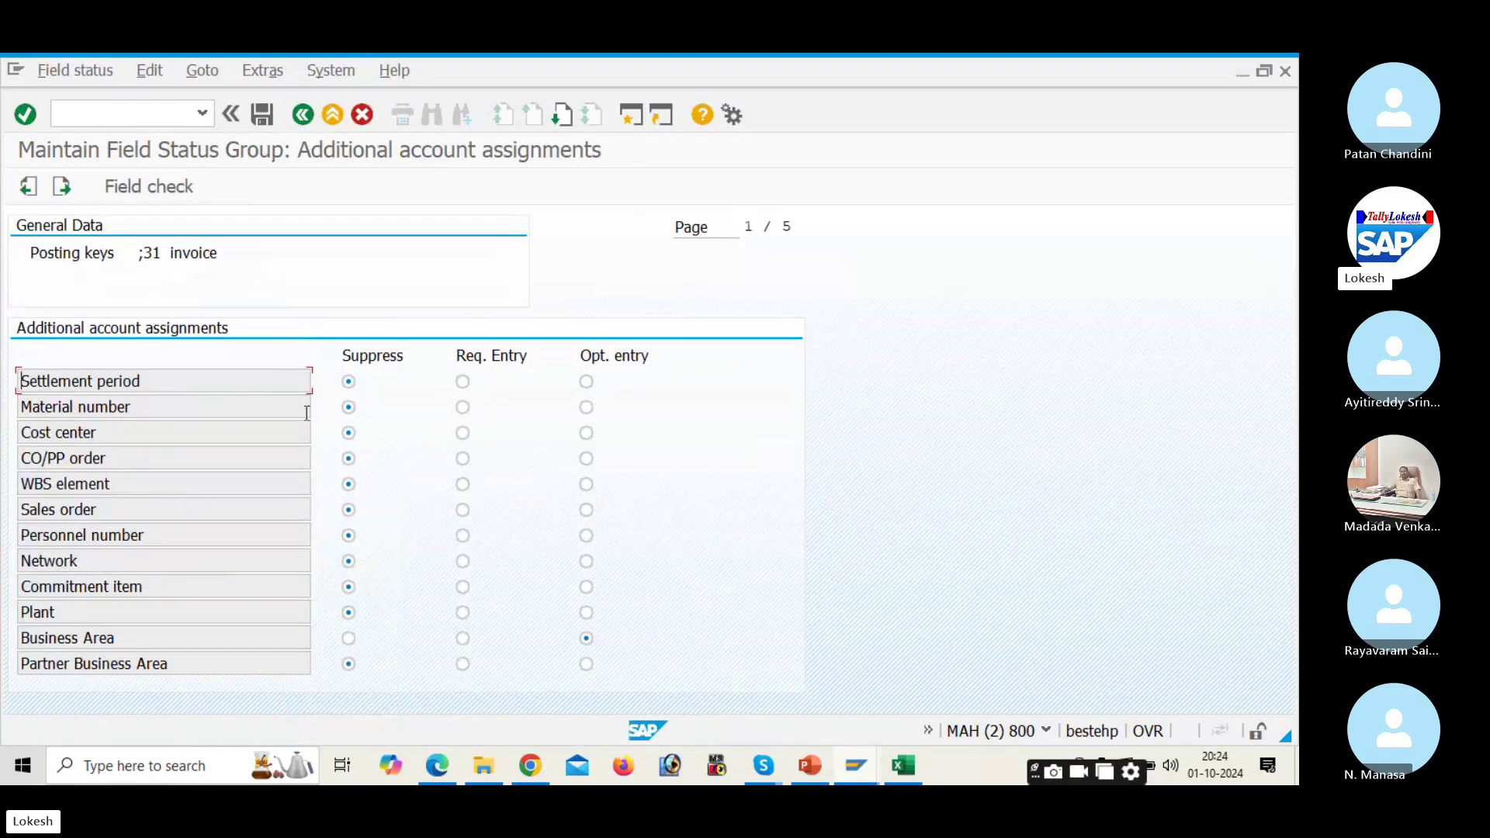
{"action": "left_click", "coordinate": [262, 114]}
{"action": "left_click", "coordinate": [374, 438]}
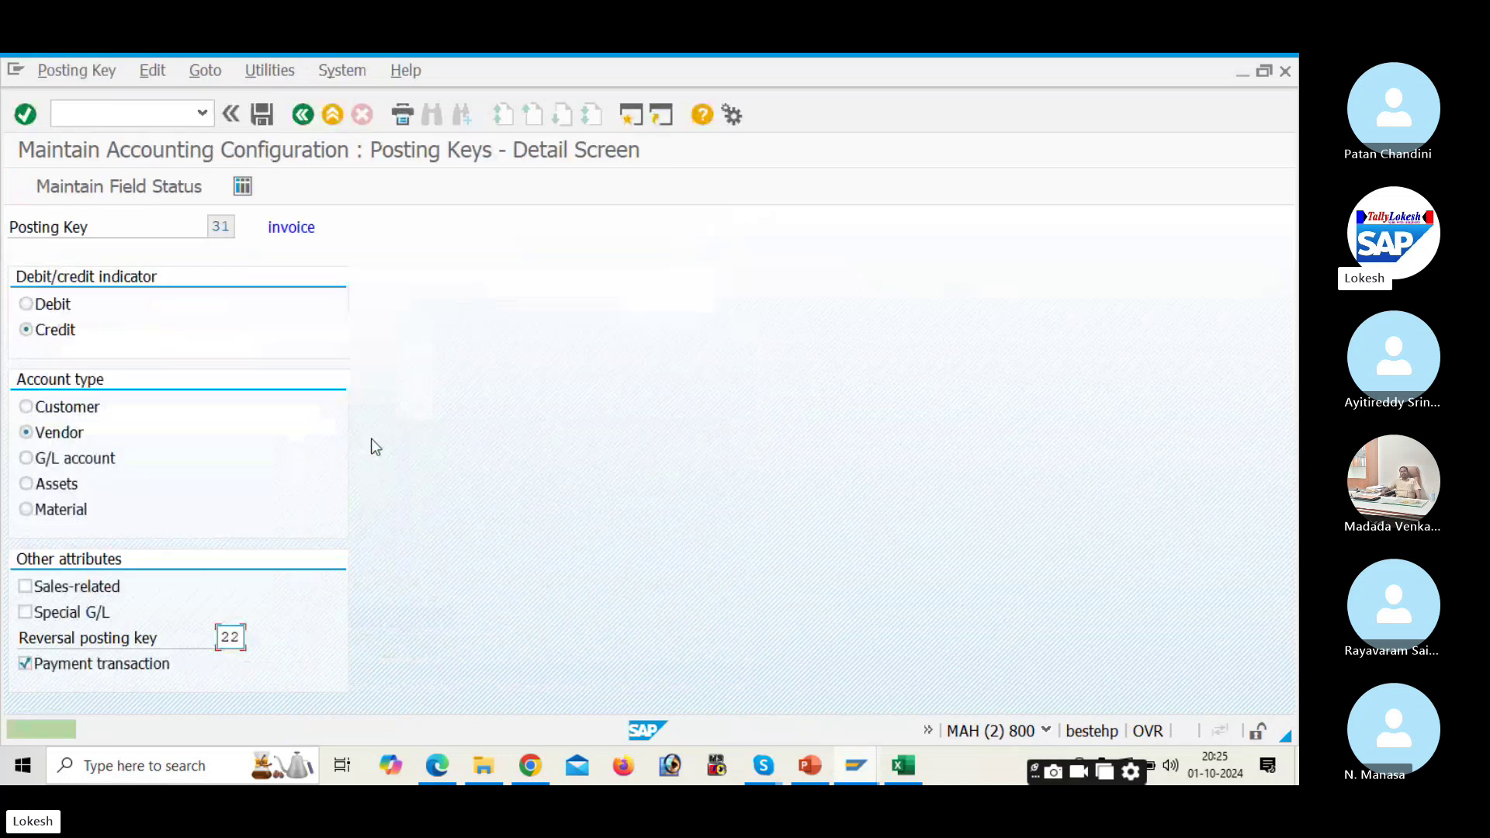
{"action": "left_click", "coordinate": [155, 187]}
{"action": "double_click", "coordinate": [236, 407]}
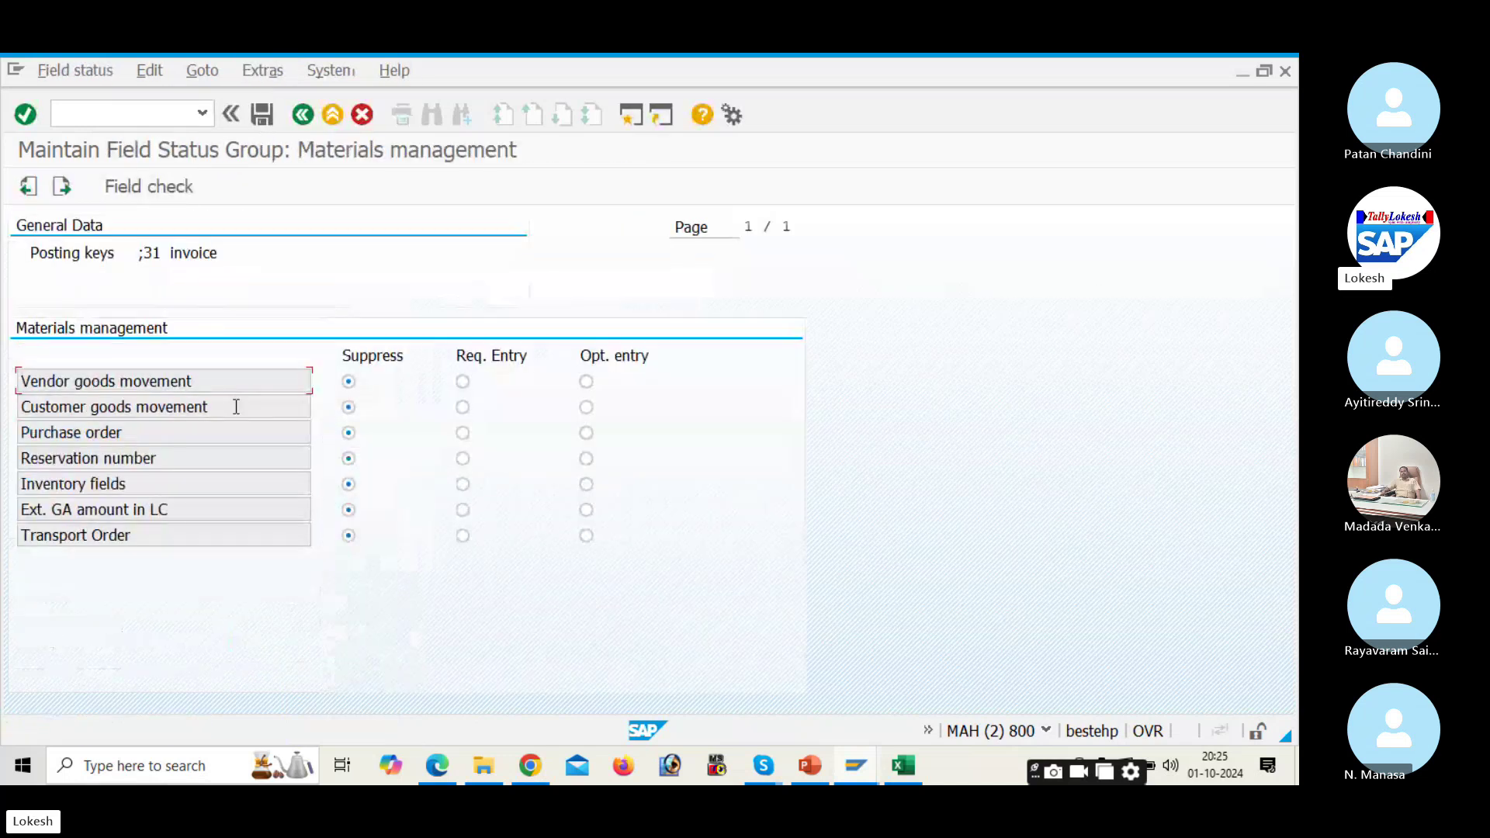
{"action": "left_click", "coordinate": [303, 115]}
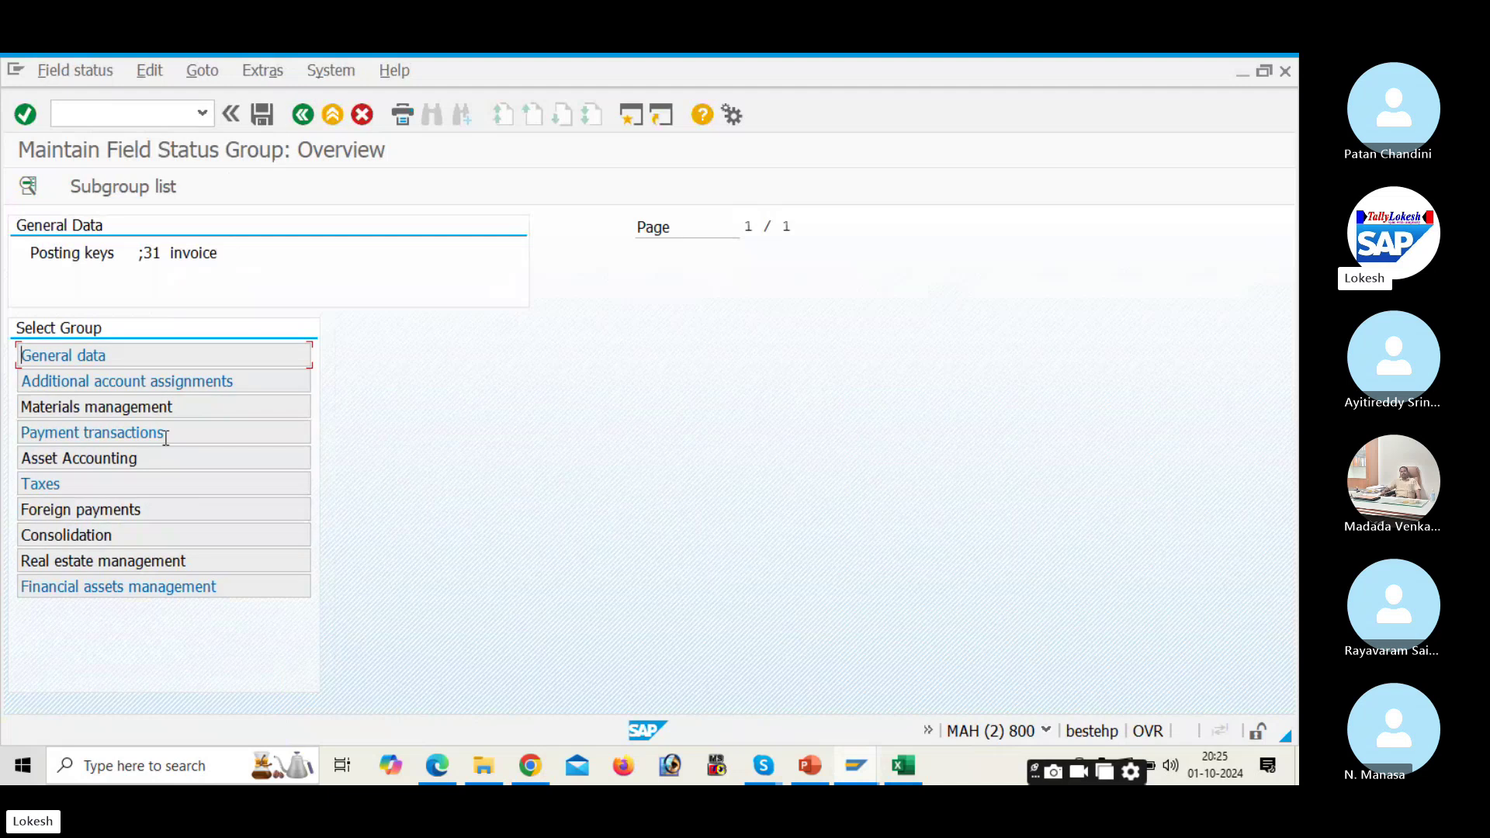
{"action": "double_click", "coordinate": [165, 431]}
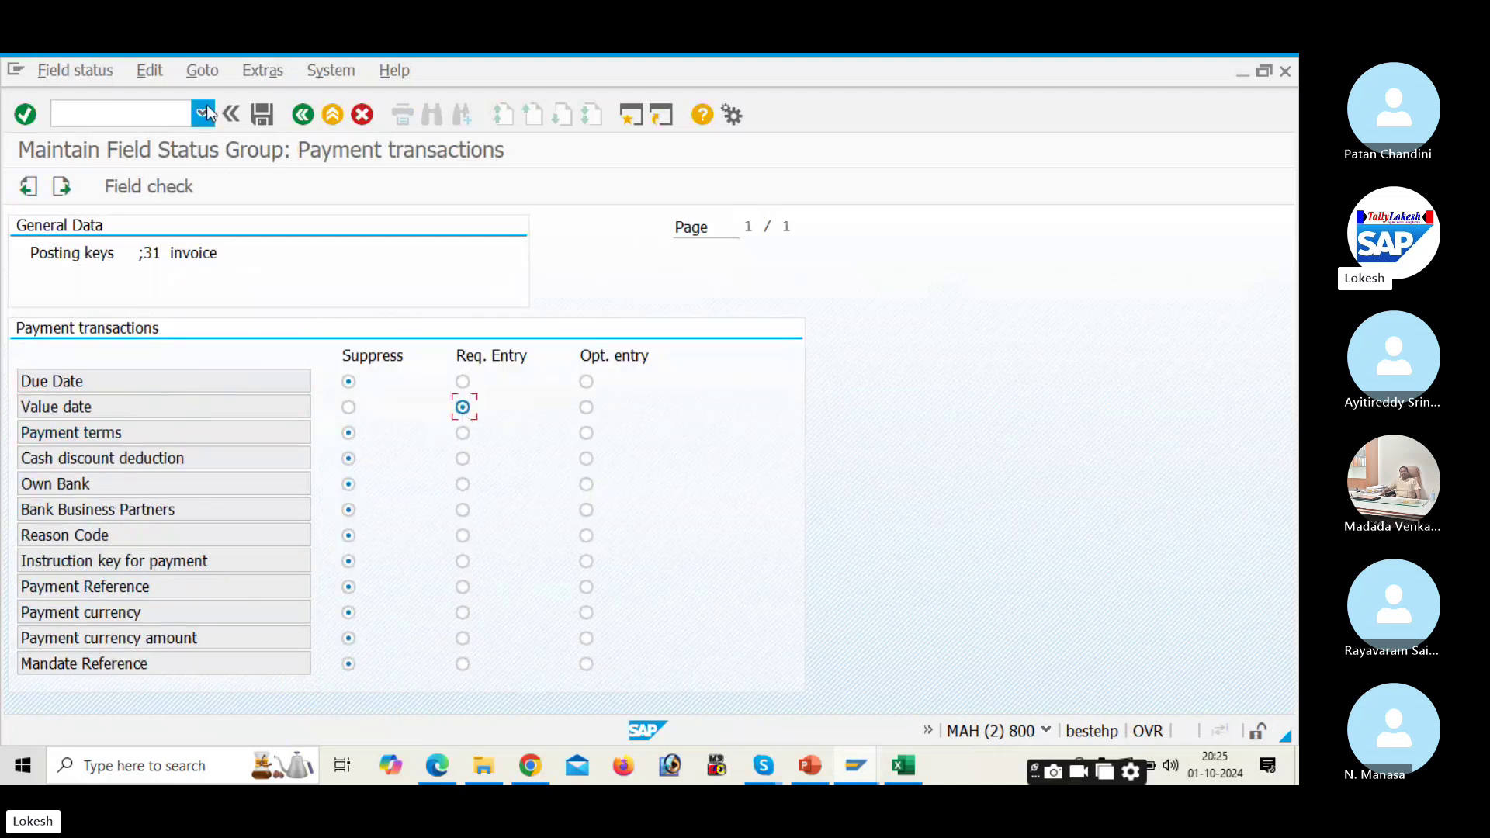
{"action": "left_click", "coordinate": [263, 114]}
{"action": "left_click", "coordinate": [370, 431]}
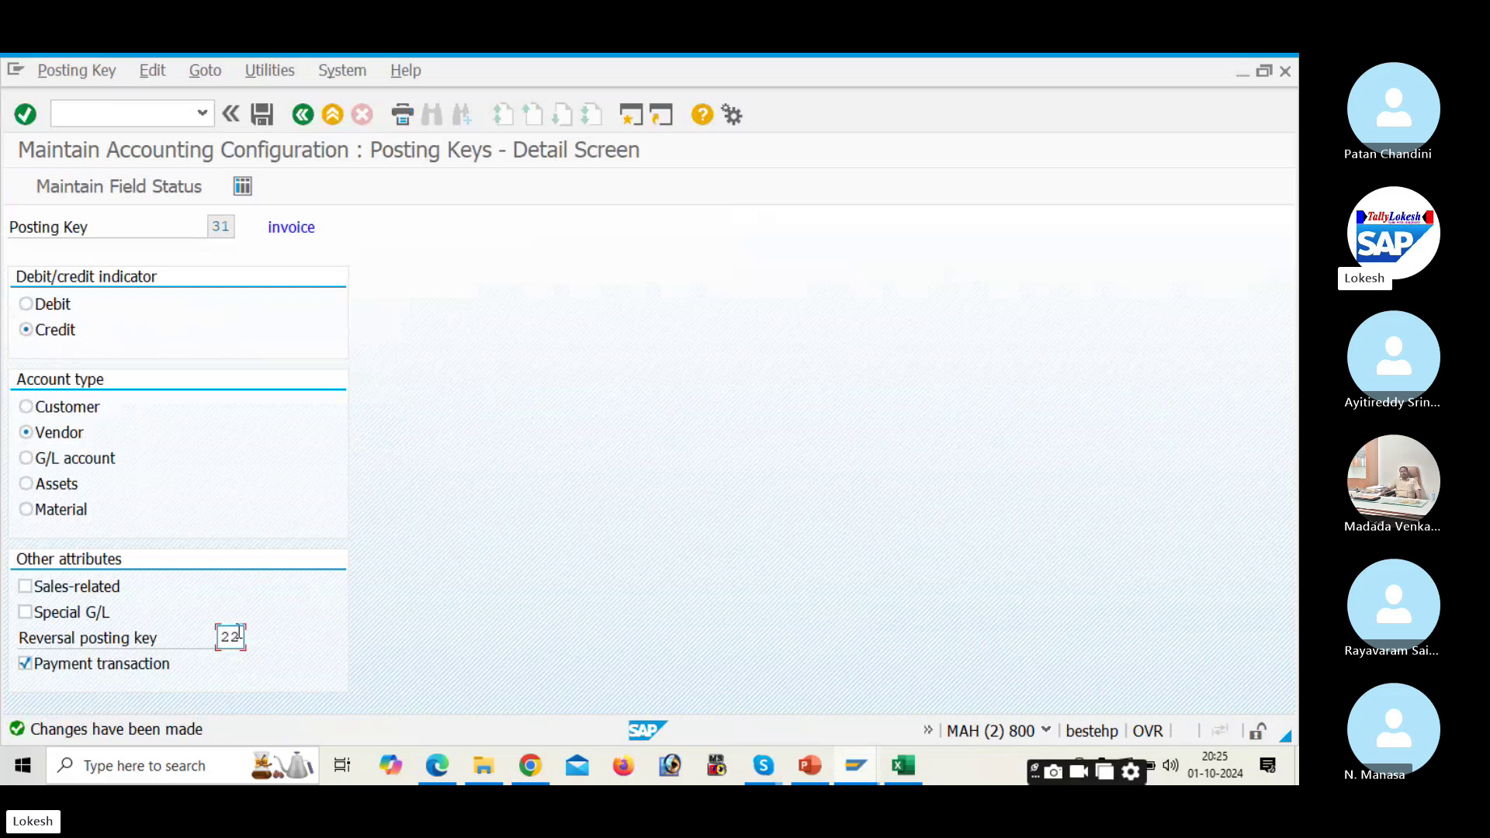
{"action": "left_click", "coordinate": [302, 116]}
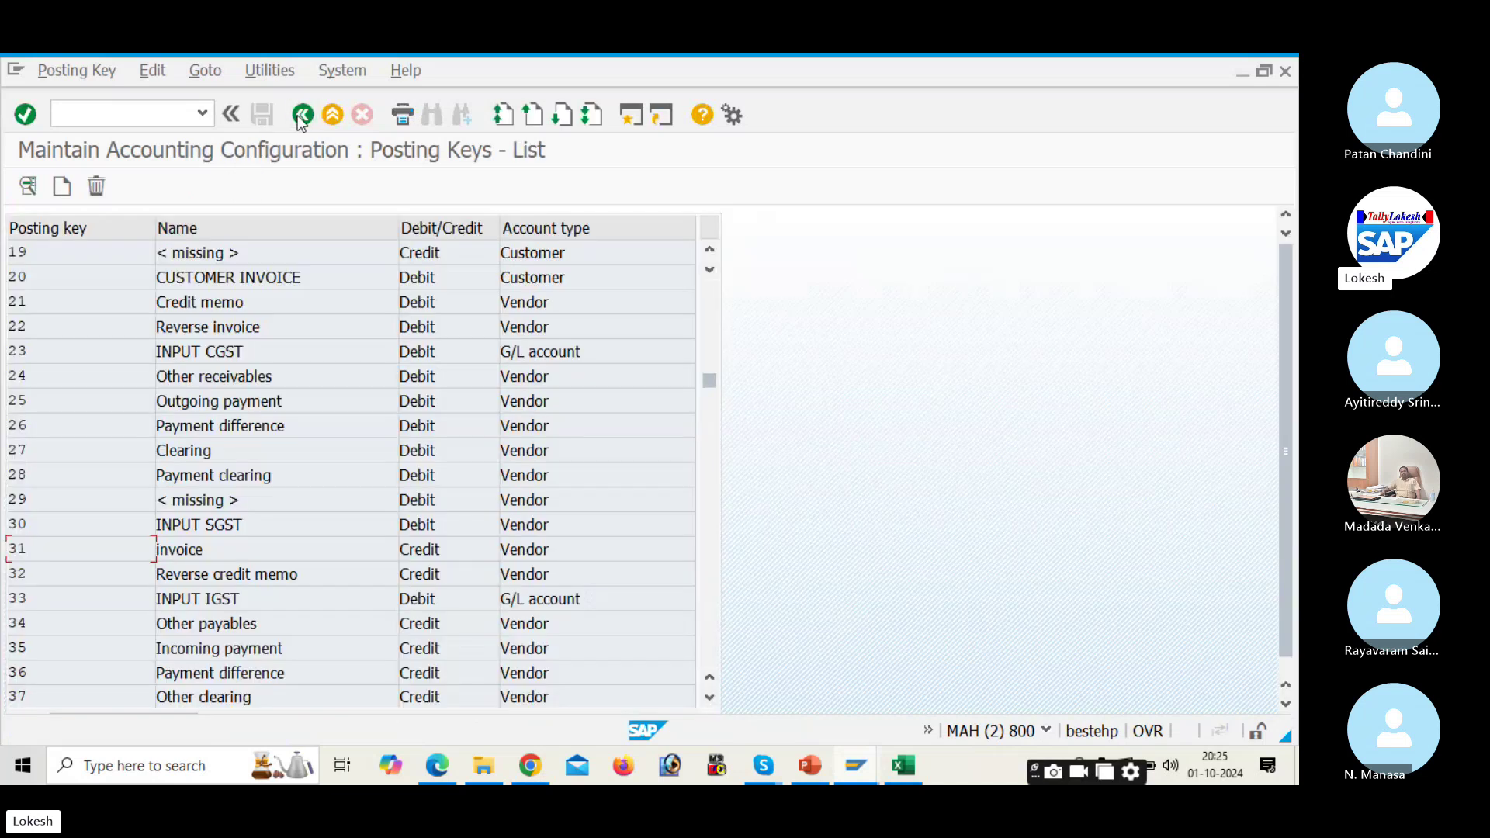
Step: Open posting key 22 Reverse invoice's field status and review its General data settings
{"action": "double_click", "coordinate": [247, 327]}
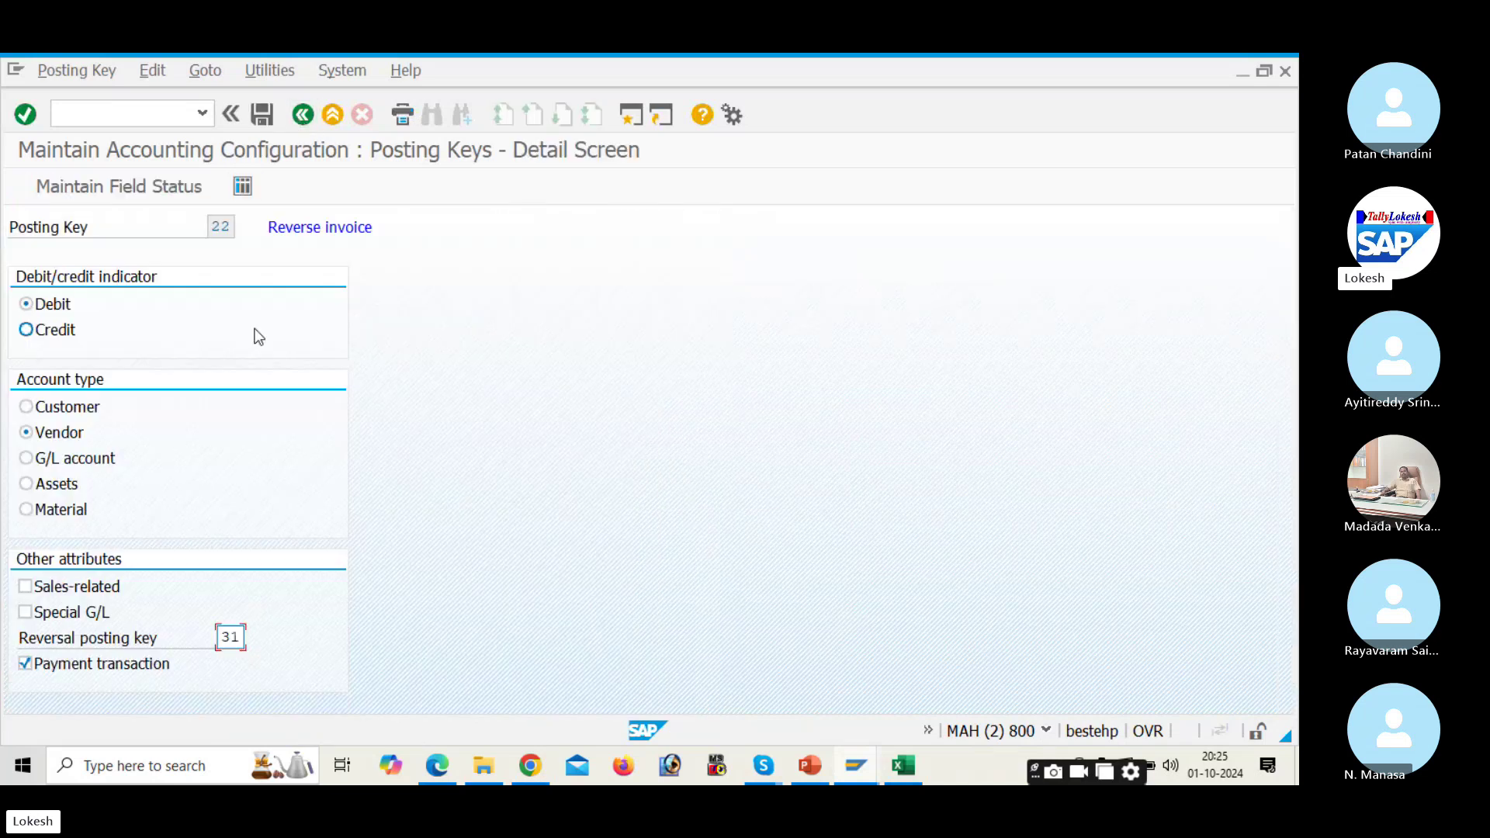
{"action": "left_click", "coordinate": [120, 187]}
{"action": "left_click", "coordinate": [123, 186]}
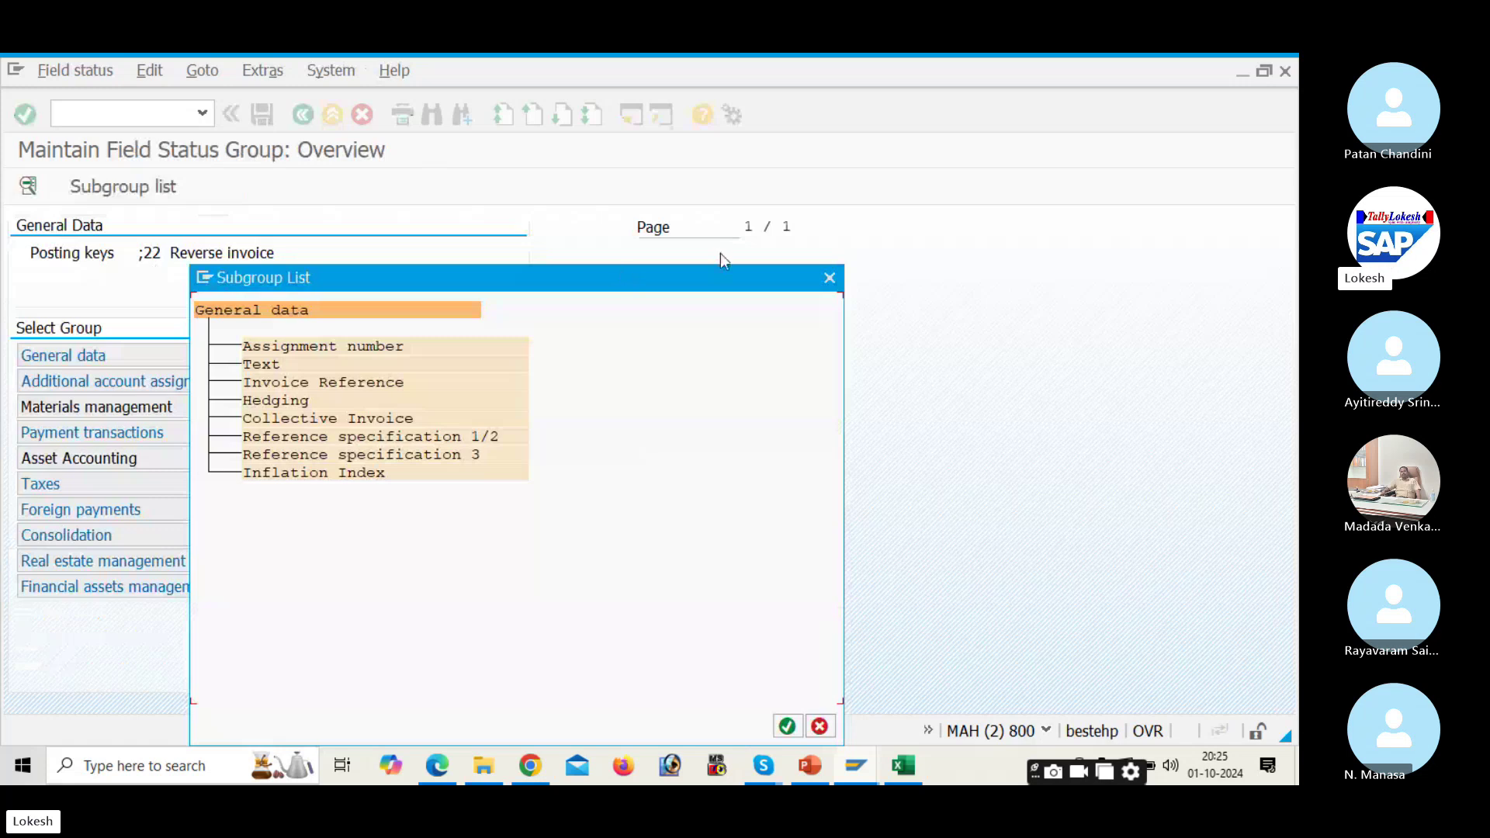
{"action": "left_click", "coordinate": [829, 279]}
{"action": "double_click", "coordinate": [292, 358]}
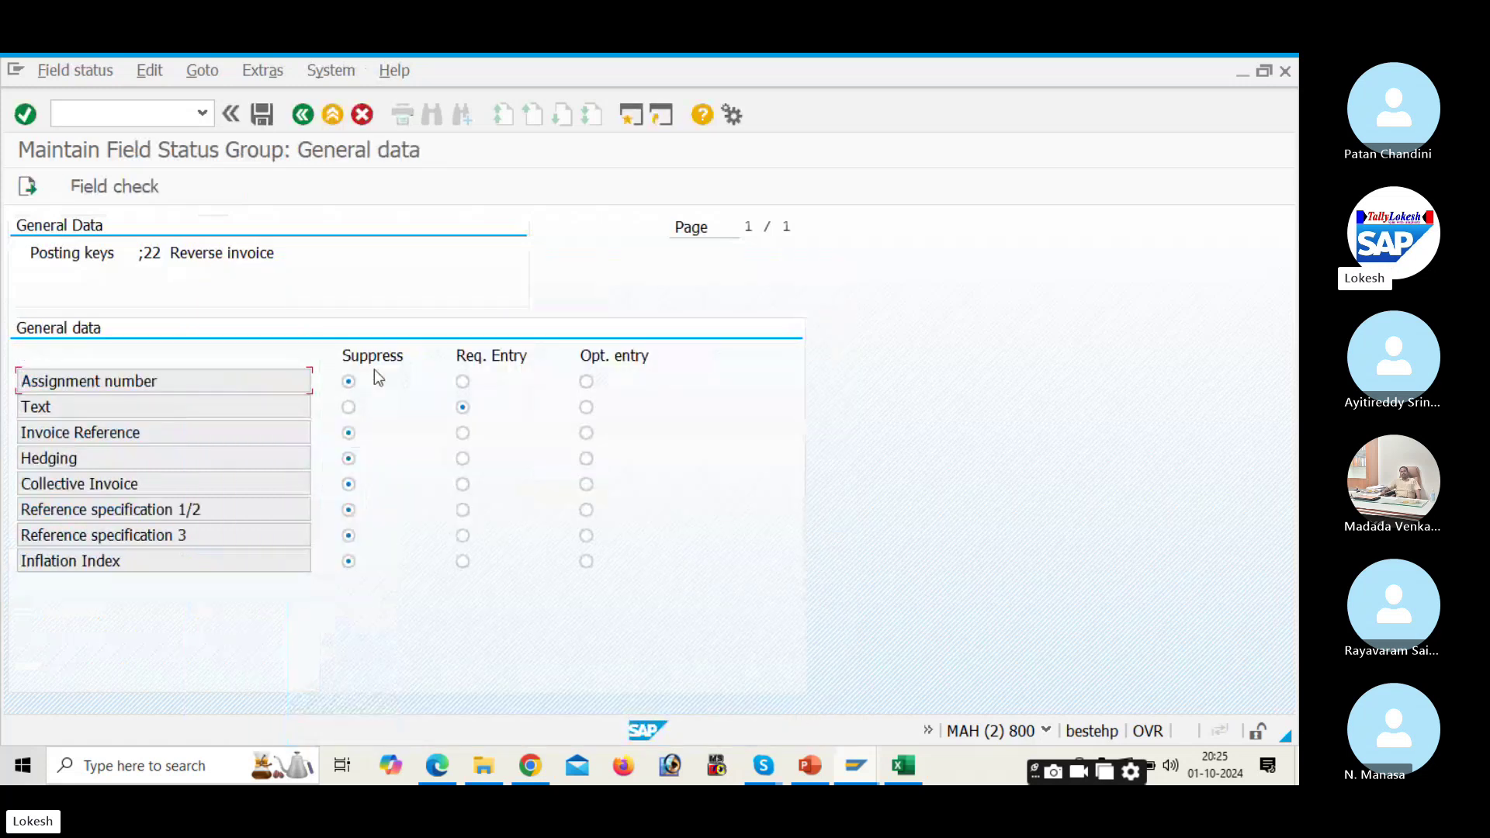
{"action": "left_click", "coordinate": [303, 116]}
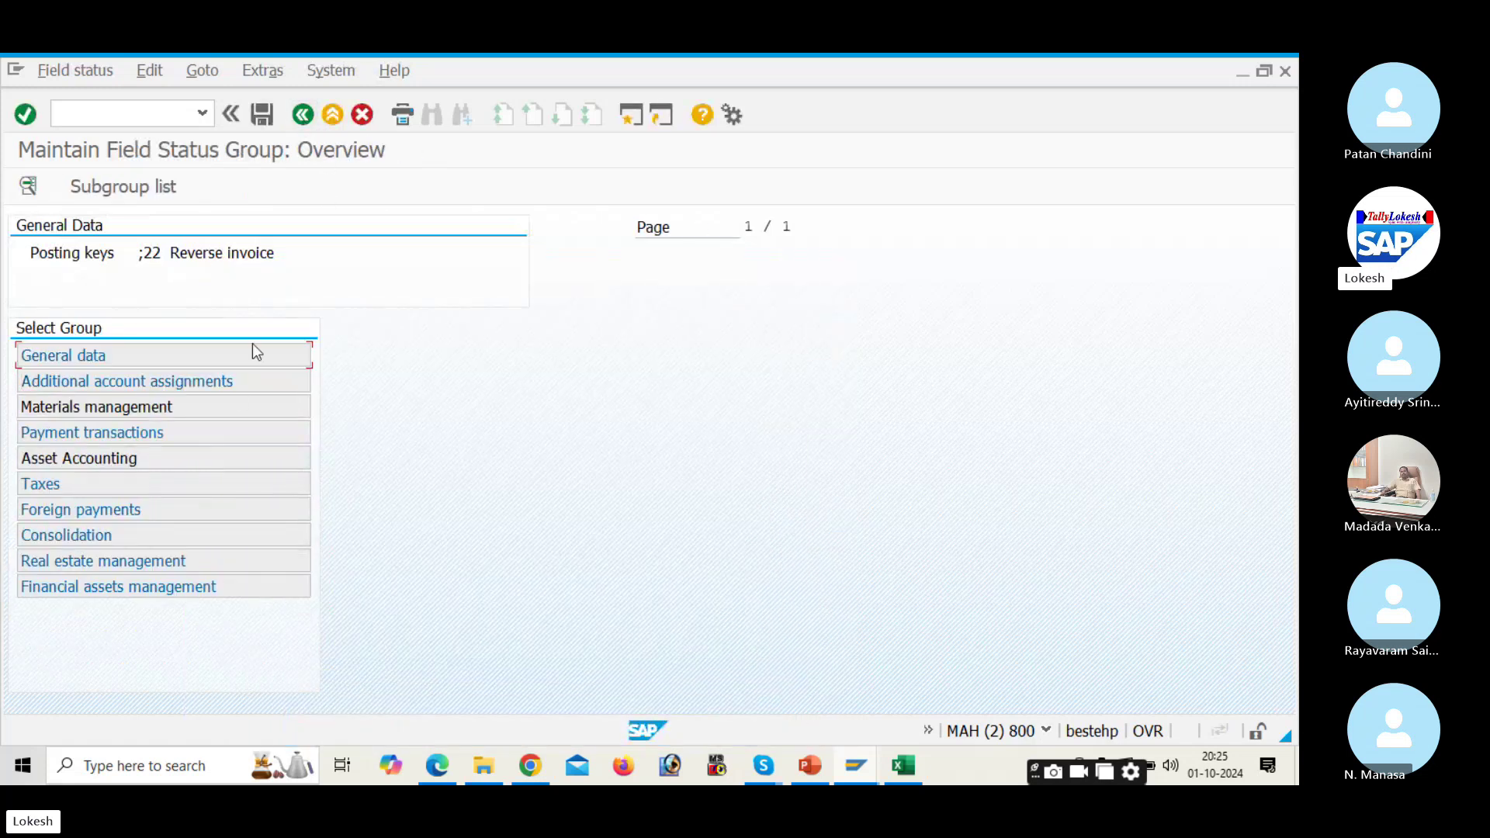
Step: Review key 22's Materials management, Payment transactions and Asset Accounting field statuses
{"action": "double_click", "coordinate": [238, 411]}
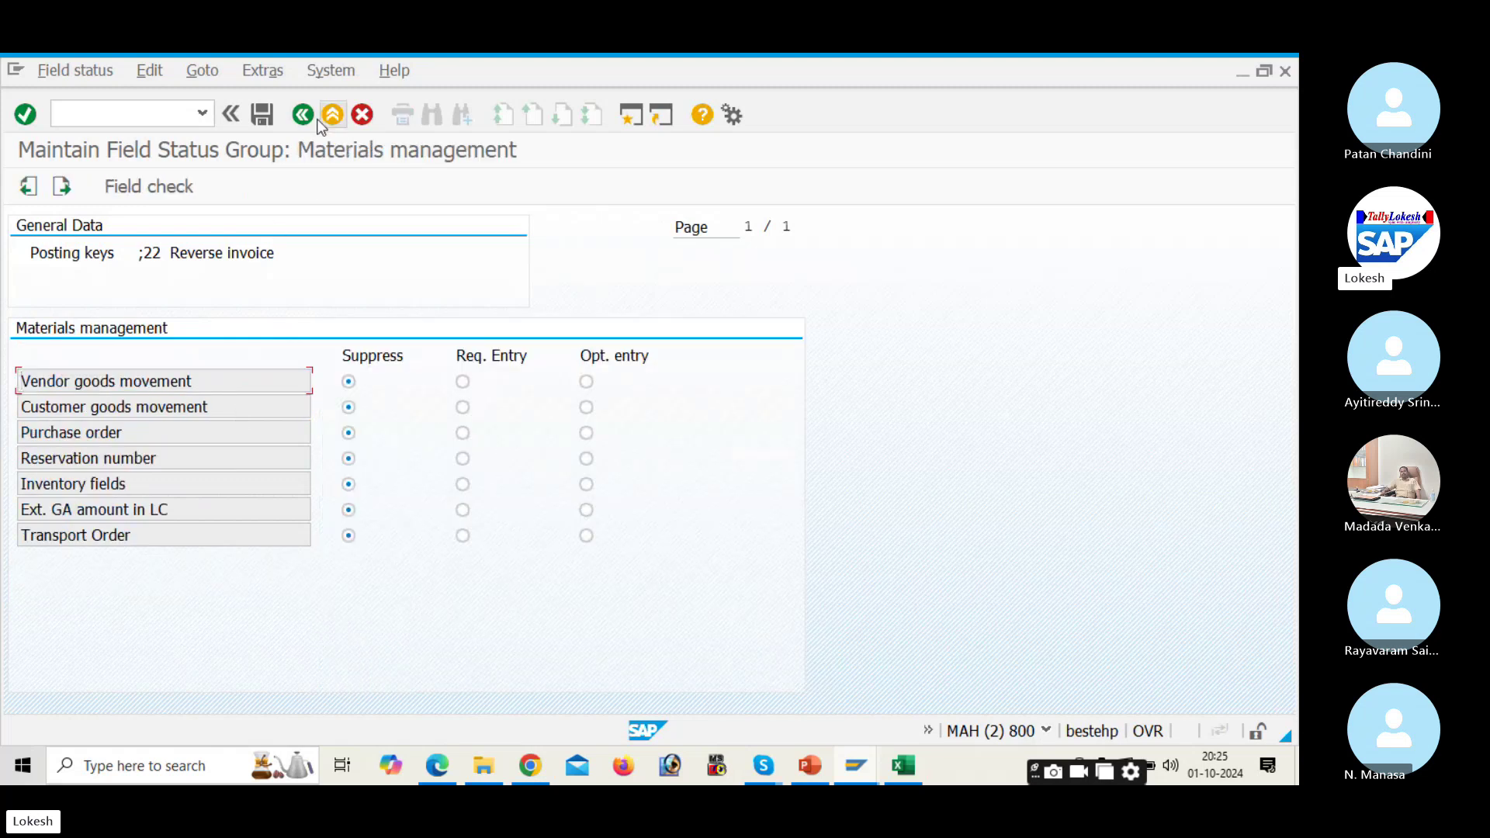
{"action": "left_click", "coordinate": [303, 115]}
{"action": "double_click", "coordinate": [214, 432]}
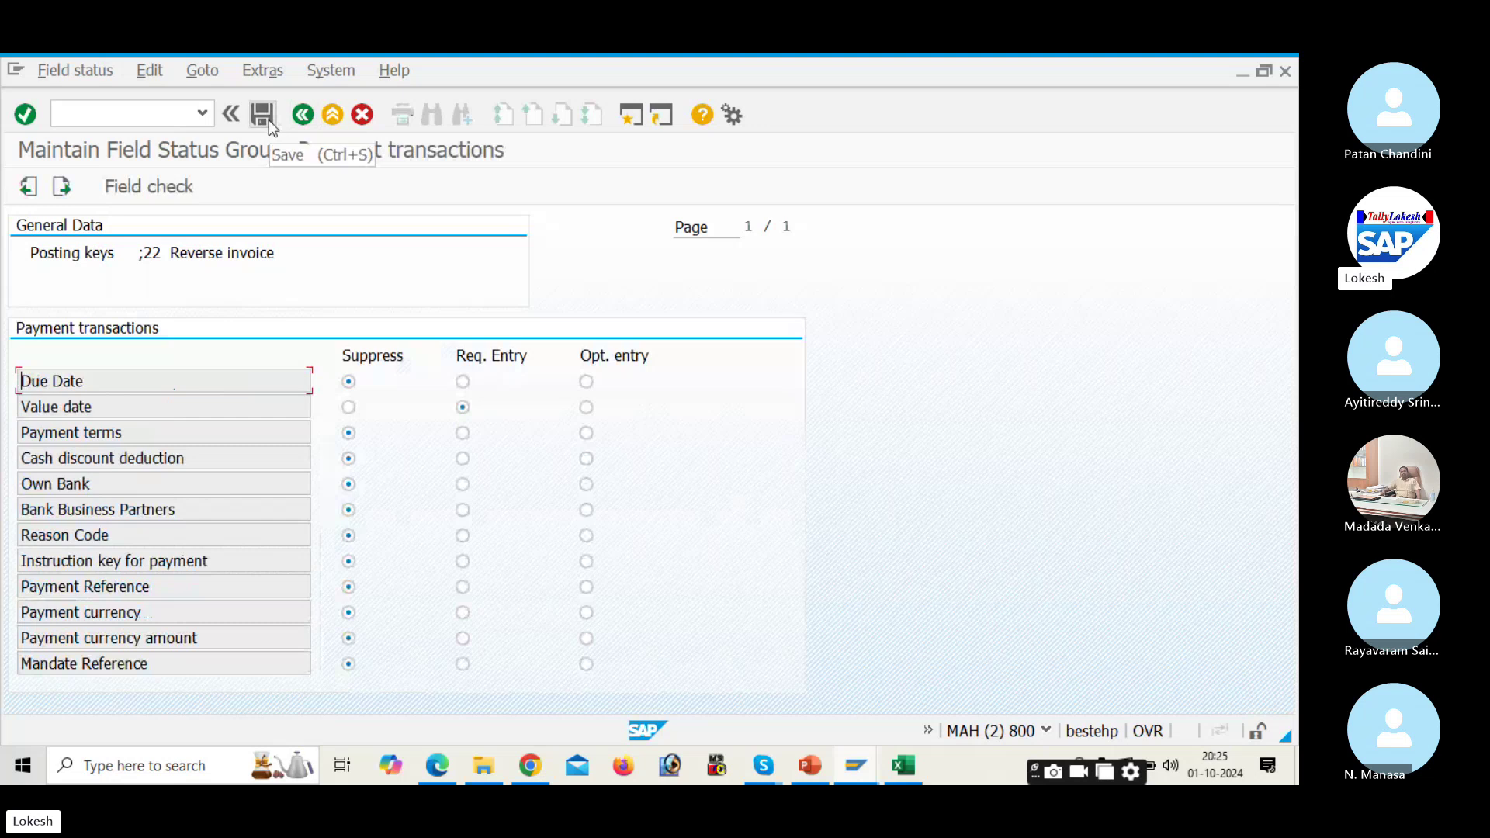
{"action": "left_click", "coordinate": [303, 116]}
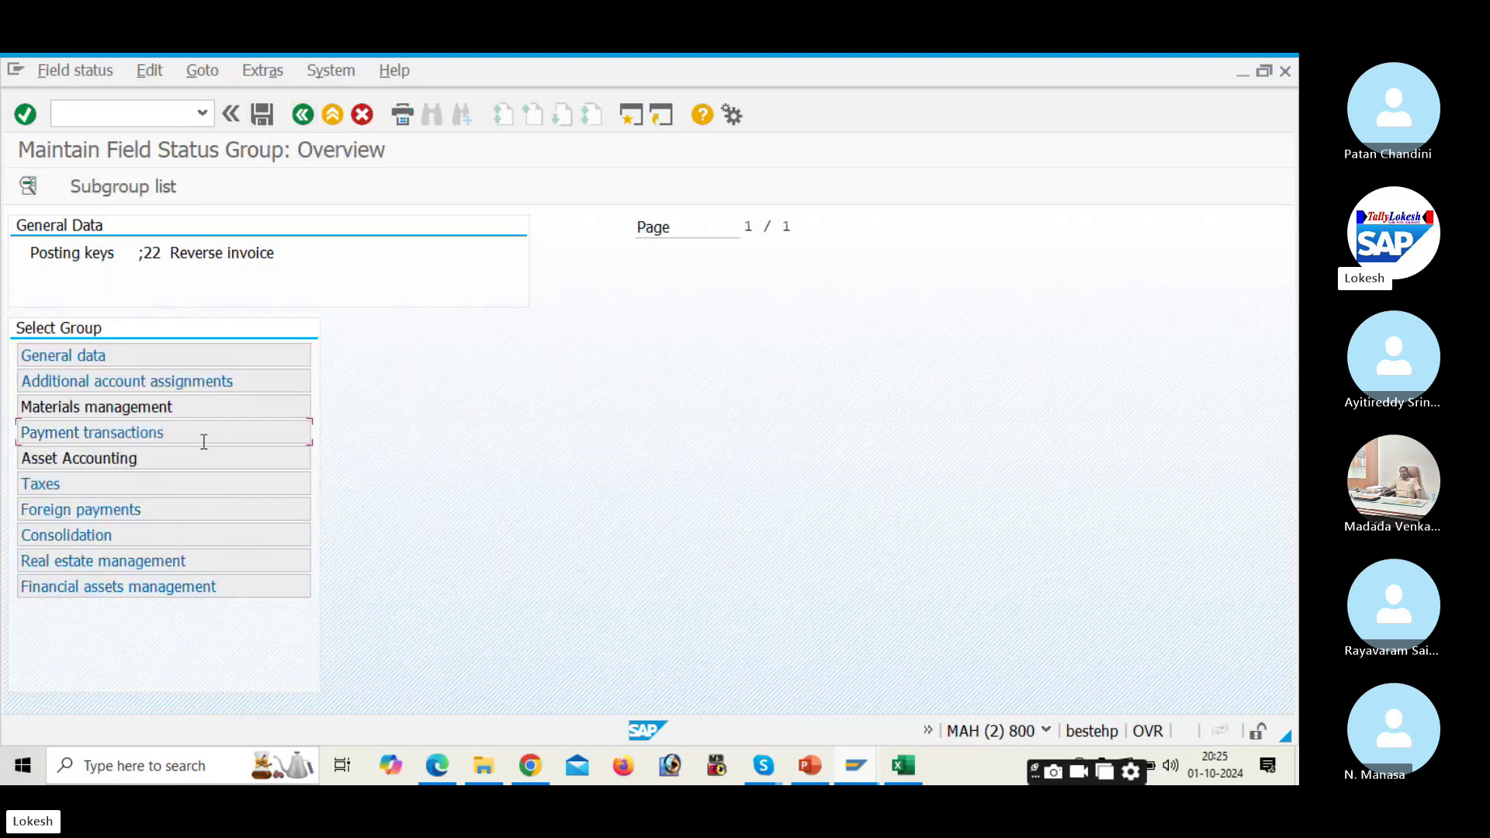
{"action": "double_click", "coordinate": [204, 432]}
{"action": "left_click", "coordinate": [303, 115]}
{"action": "double_click", "coordinate": [200, 437]}
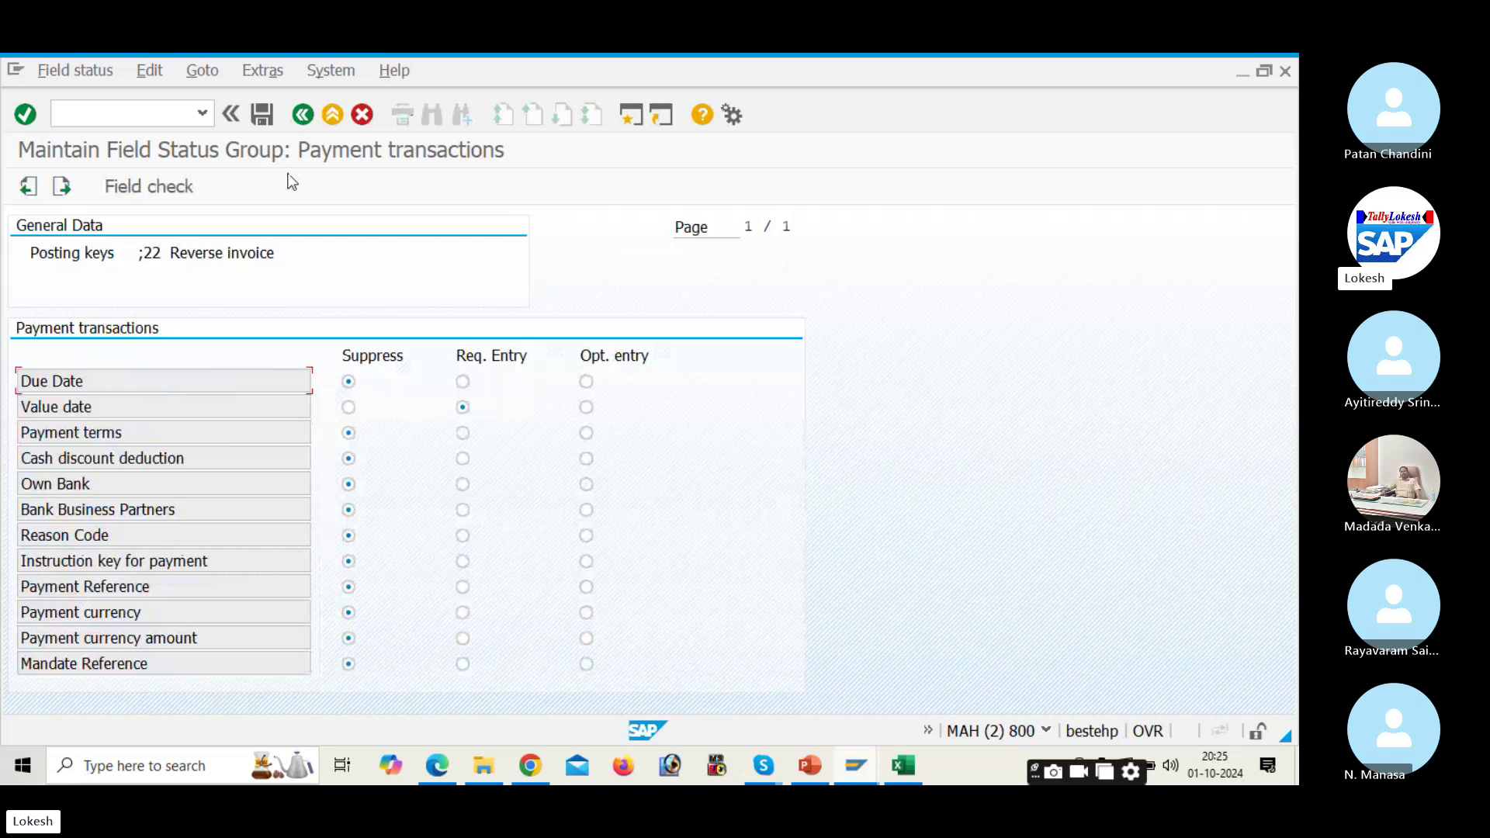
{"action": "left_click", "coordinate": [302, 118]}
{"action": "double_click", "coordinate": [213, 456]}
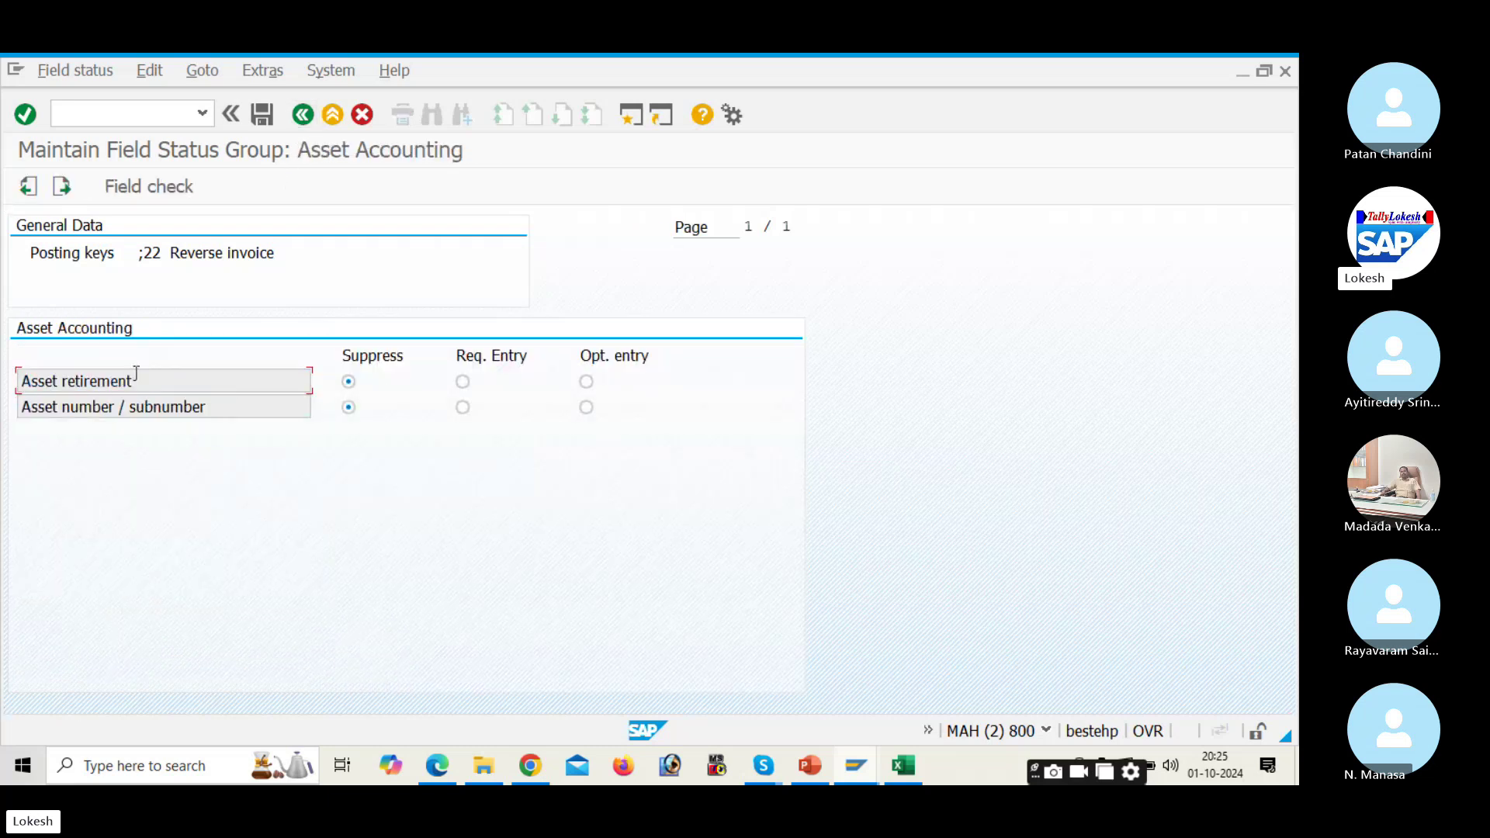
Step: Leave the current screen with /N and start FB60 vendor invoice entry
{"action": "left_click", "coordinate": [142, 121]}
{"action": "type", "text": "/N"}
{"action": "key", "text": "Return"}
{"action": "type", "text": "FB60"}
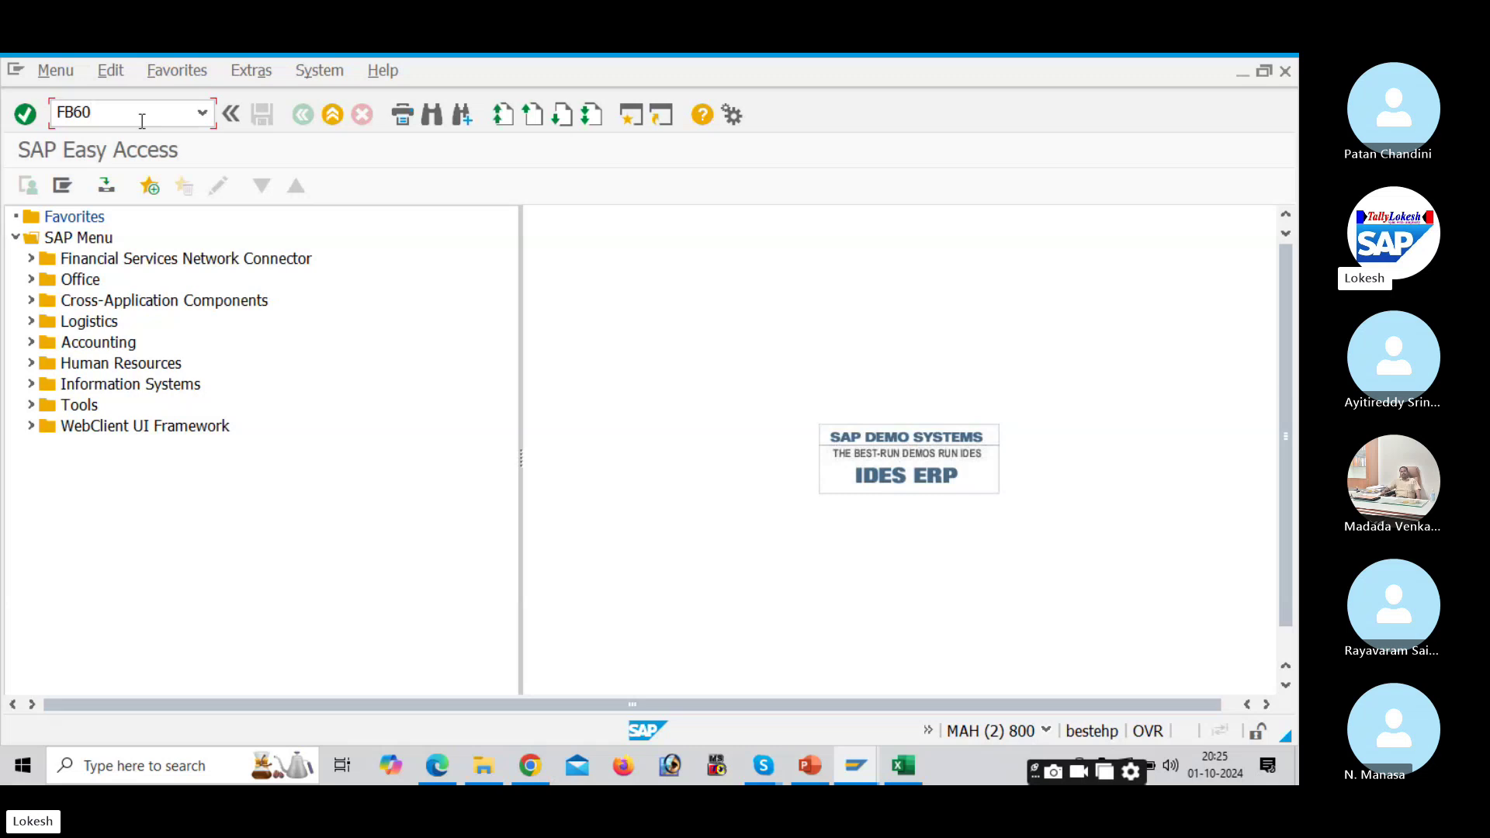
{"action": "key", "text": "Return"}
Step: Fill the header: vendor 700610, date 01.10.2024, reference VEN -01, amount 50000, text Vendor Invoice
{"action": "left_click", "coordinate": [228, 332]}
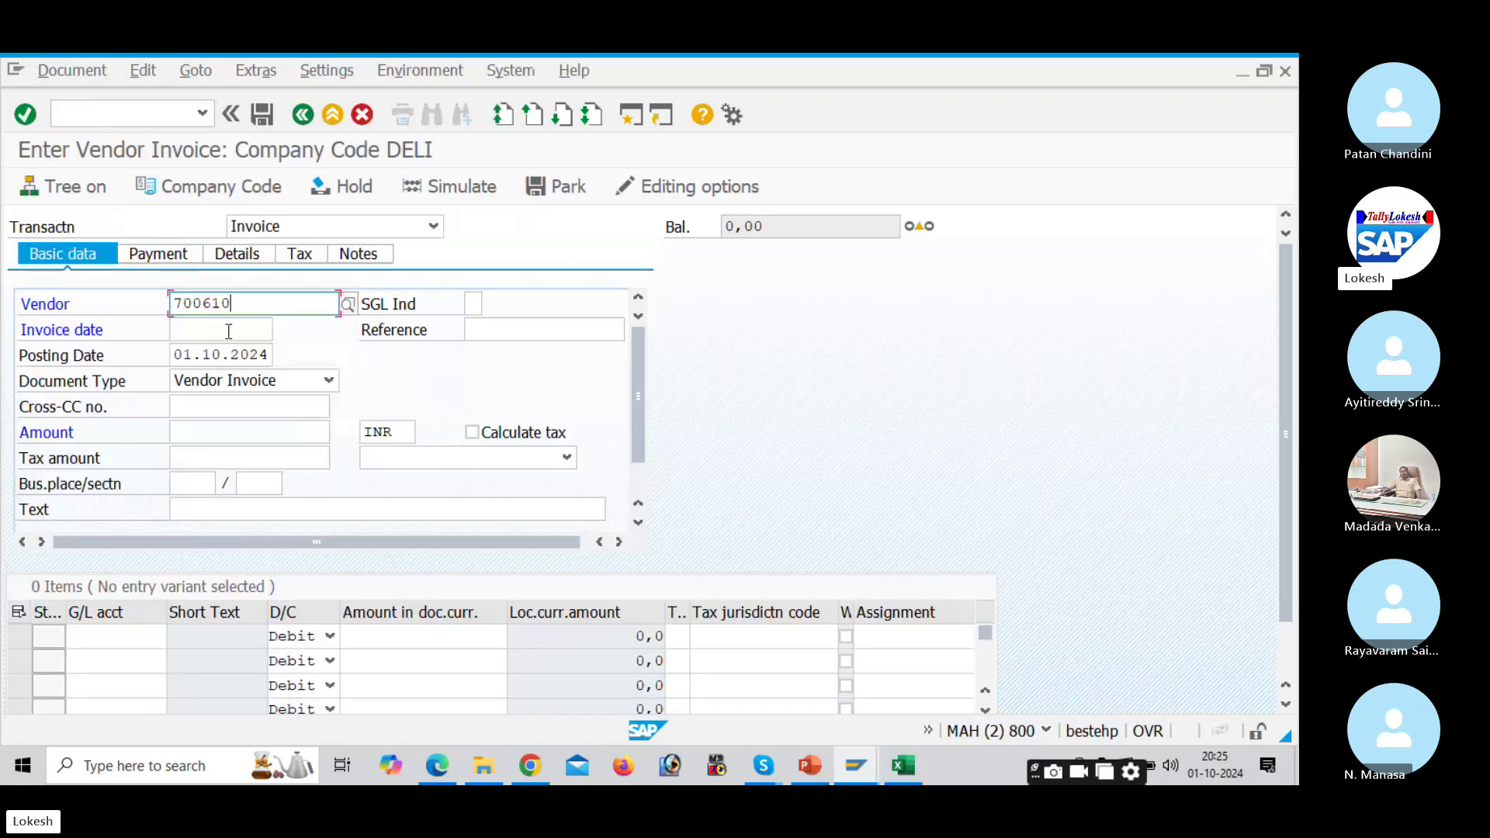
{"action": "left_click", "coordinate": [228, 331]}
{"action": "left_click", "coordinate": [221, 346]}
{"action": "left_click", "coordinate": [480, 330]}
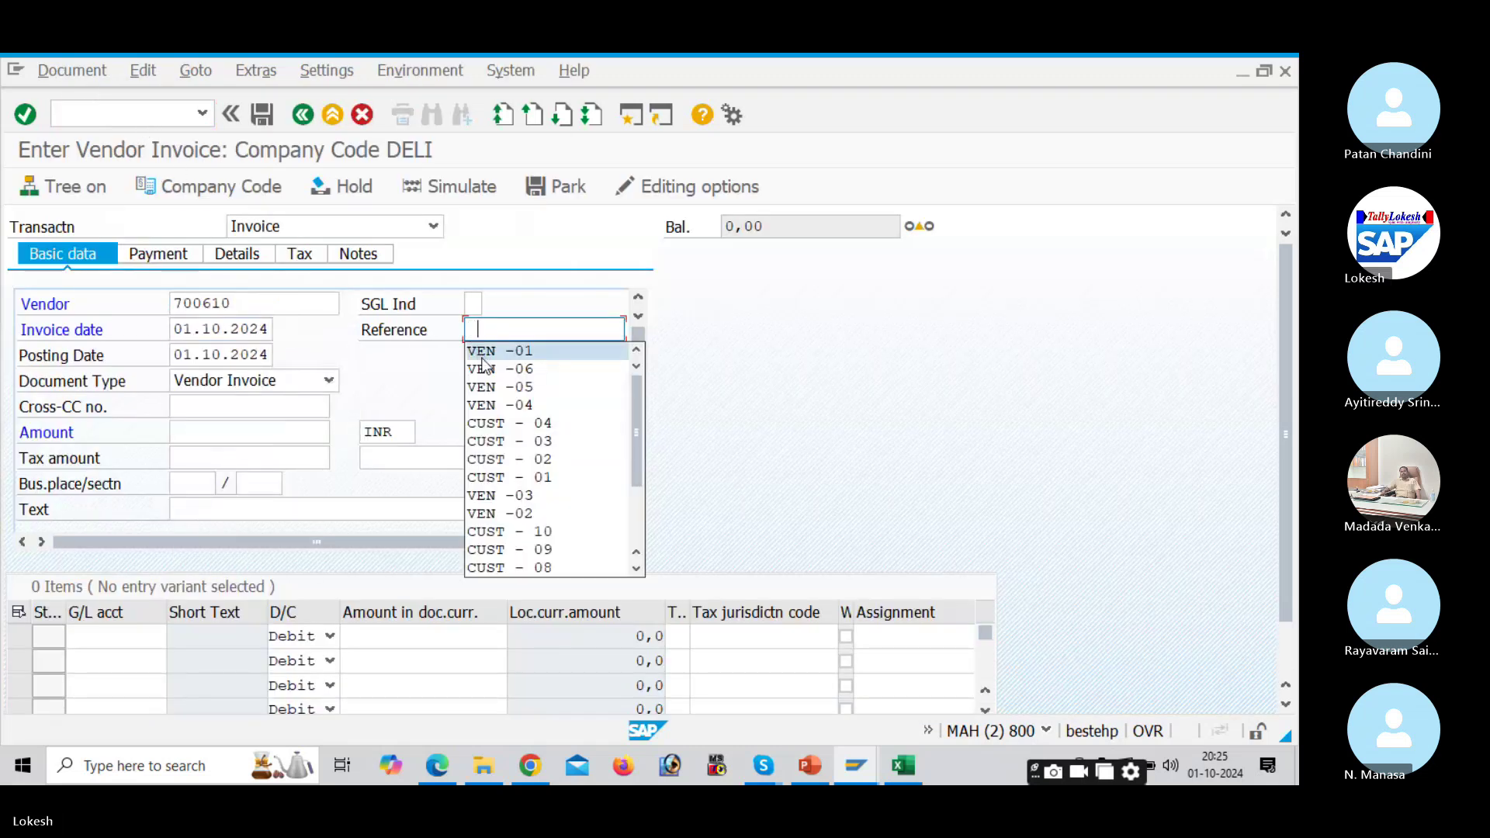
{"action": "left_click", "coordinate": [501, 350]}
{"action": "left_click", "coordinate": [229, 431]}
{"action": "left_click", "coordinate": [200, 452]}
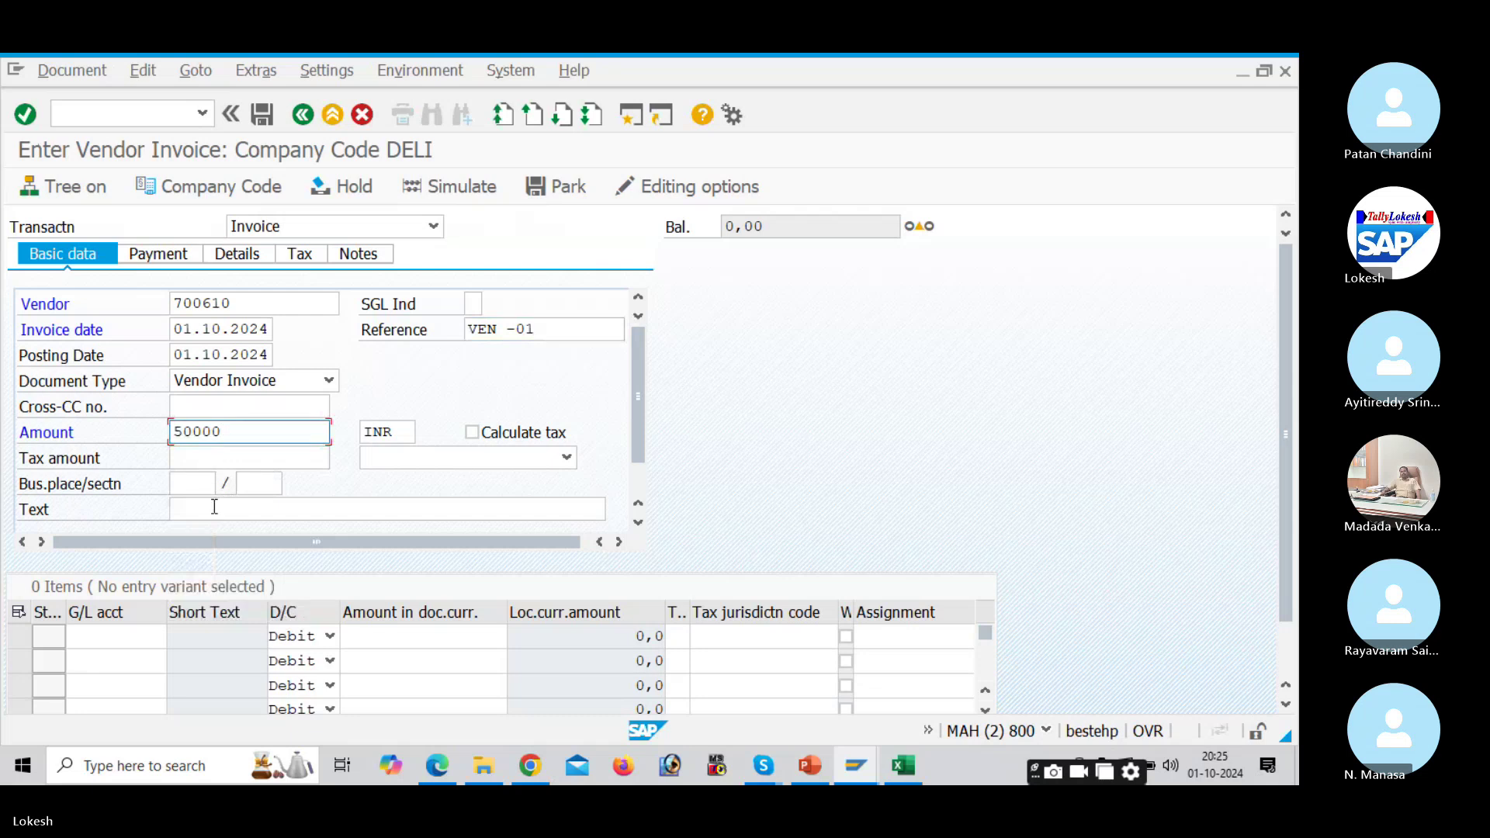
{"action": "left_click", "coordinate": [214, 506]}
{"action": "left_click", "coordinate": [219, 528]}
Step: Add a G/L 400006 line for 50000 with value date 01.10.2024 and text Purchase A/c
{"action": "left_click", "coordinate": [117, 637]}
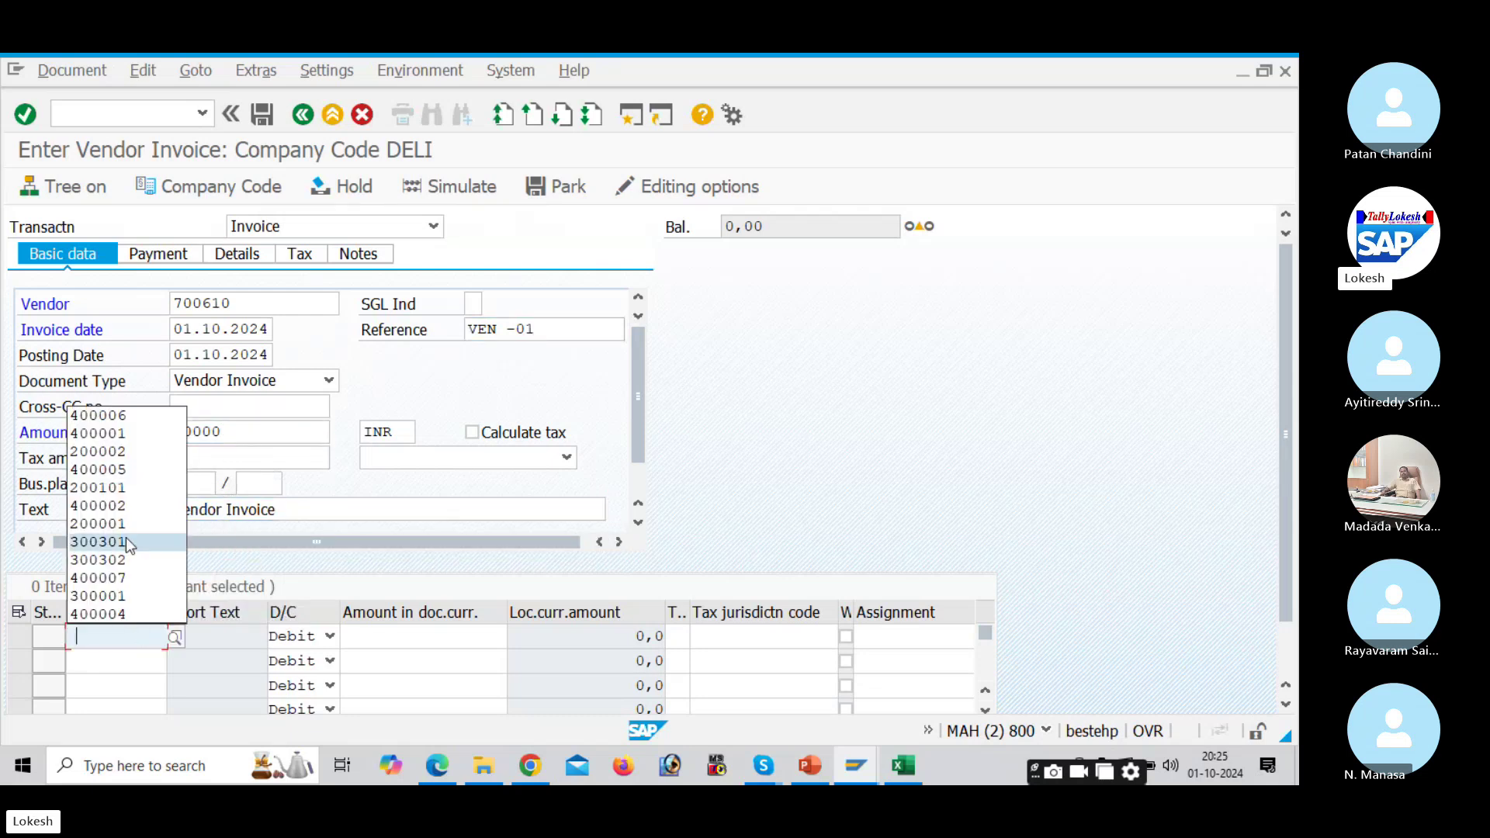
{"action": "left_click", "coordinate": [138, 418]}
{"action": "key", "text": "Tab"}
{"action": "key", "text": "Tab"}
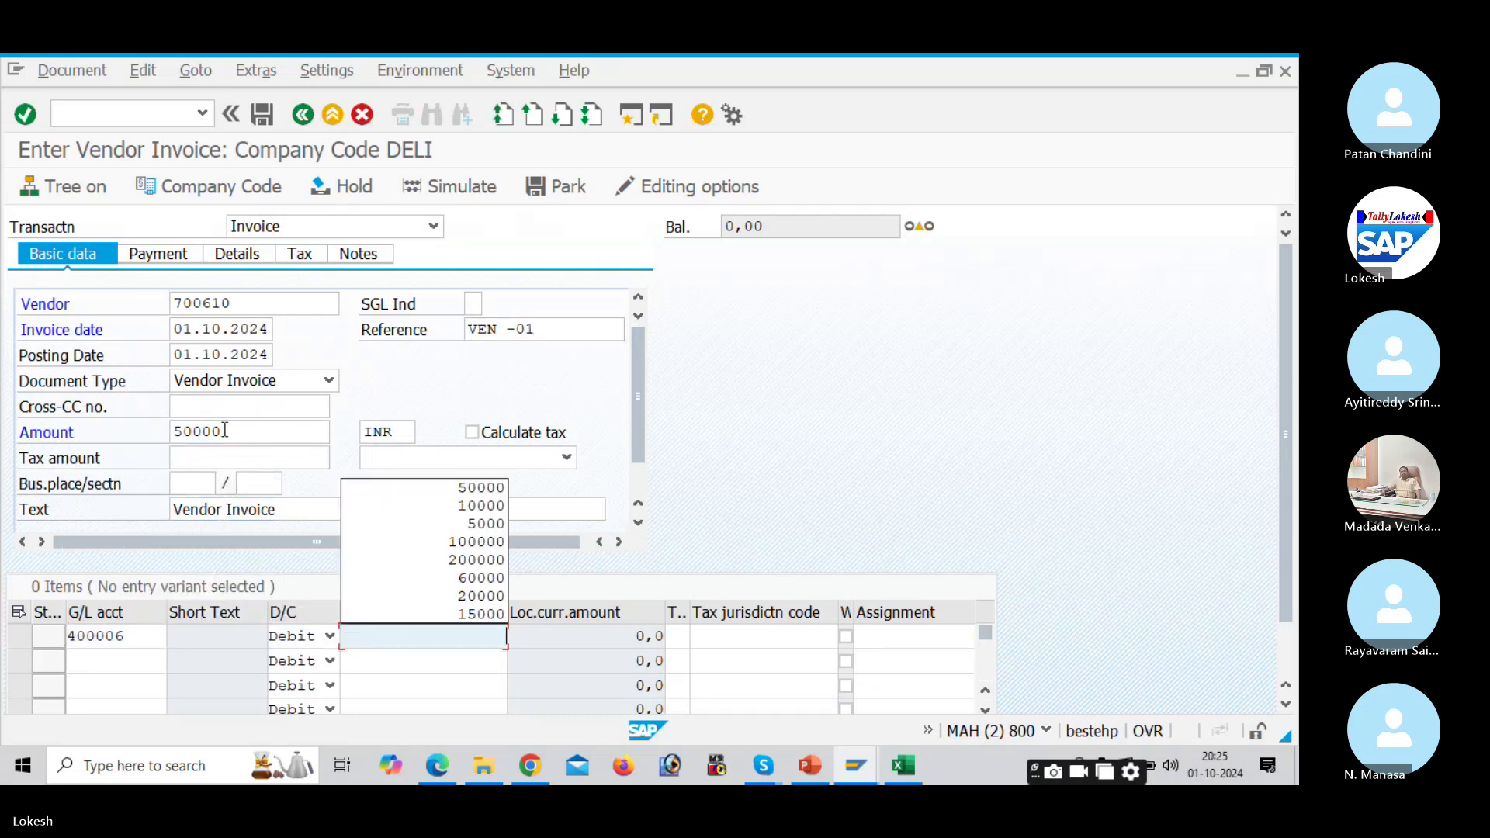
{"action": "key", "text": "Down"}
{"action": "key", "text": "Tab"}
{"action": "key", "text": "Tab"}
{"action": "key", "text": "Tab"}
{"action": "key", "text": "Tab"}
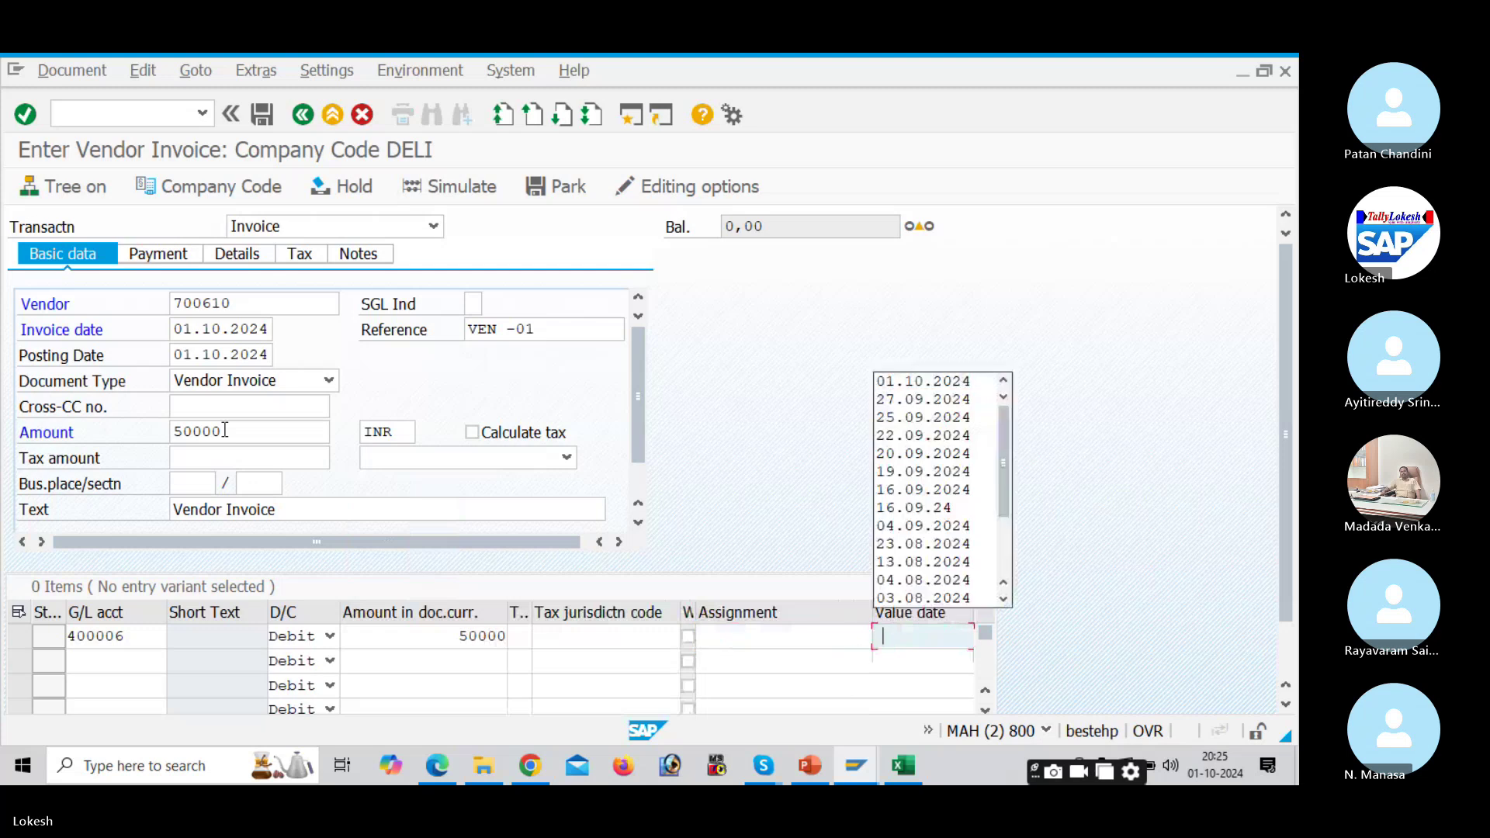
{"action": "key", "text": "Down"}
{"action": "key", "text": "Tab"}
{"action": "key", "text": "Down"}
{"action": "key", "text": "Return"}
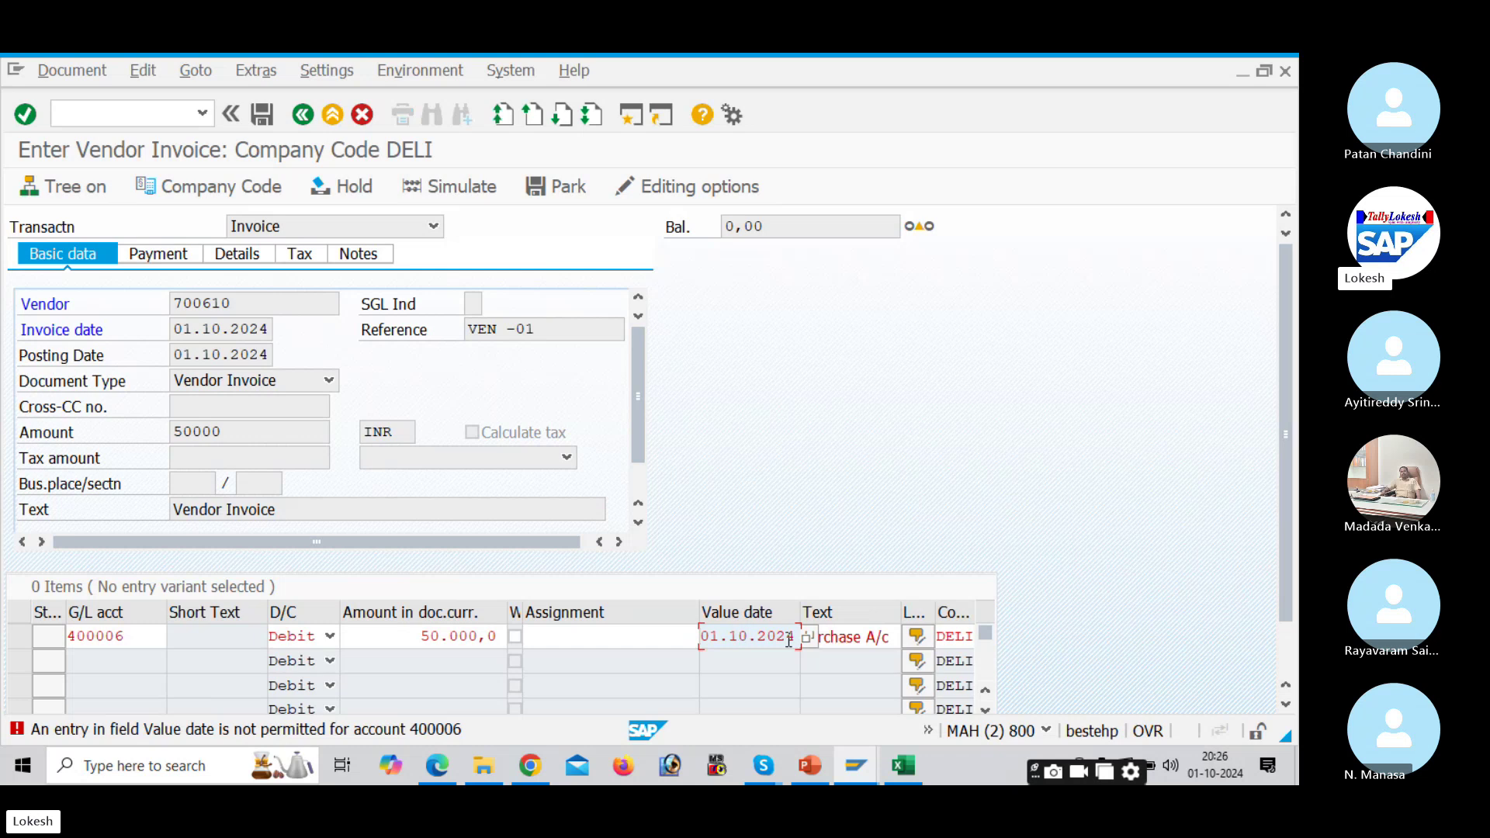
Step: Clear the rejected value date and revalidate the line item
{"action": "left_click_drag", "start_coordinate": [798, 638], "coordinate": [640, 614]}
{"action": "key", "text": "Delete"}
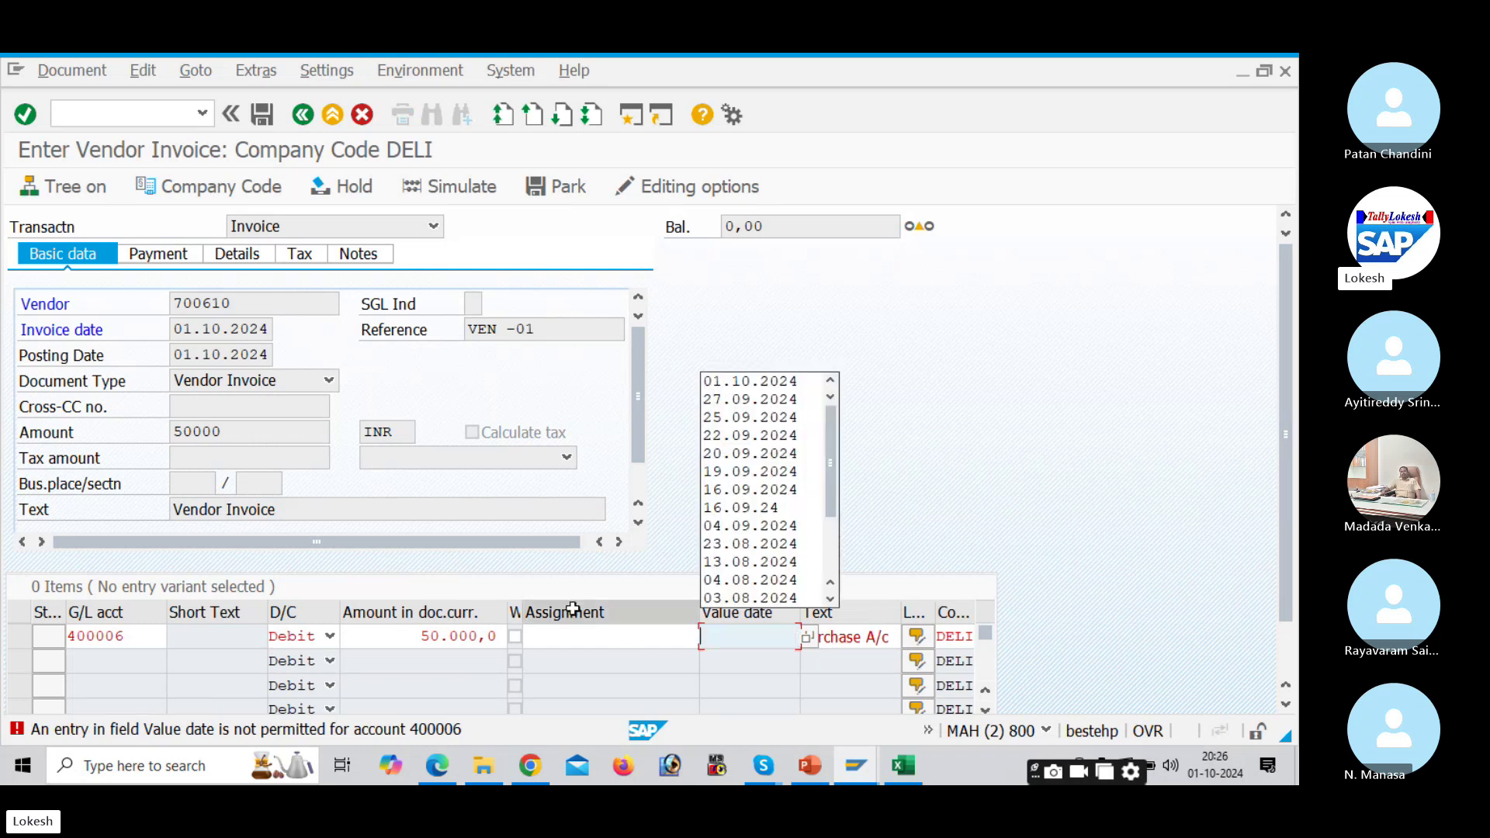
{"action": "key", "text": "Return"}
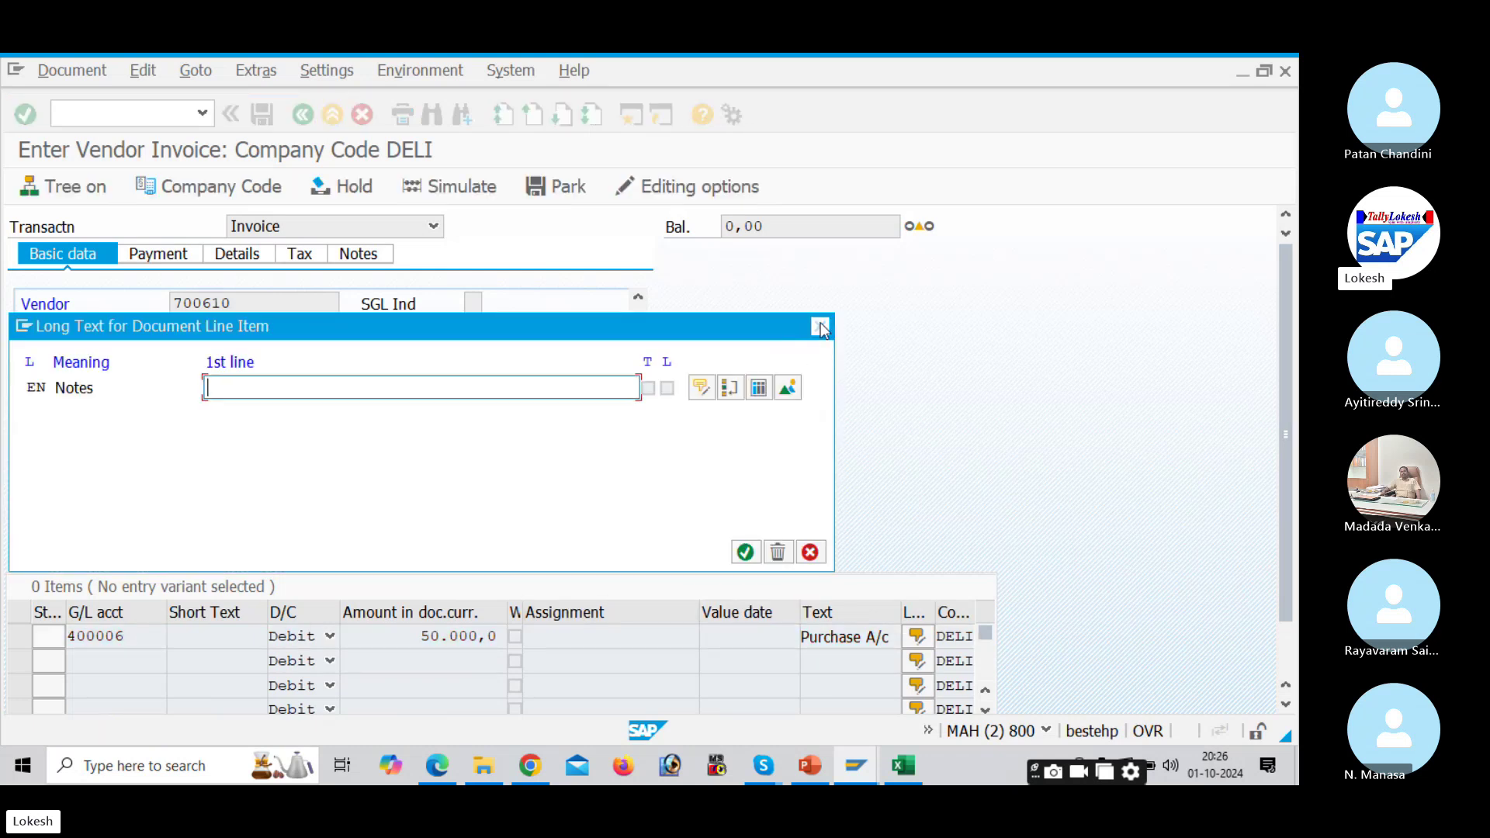
{"action": "key", "text": "Return"}
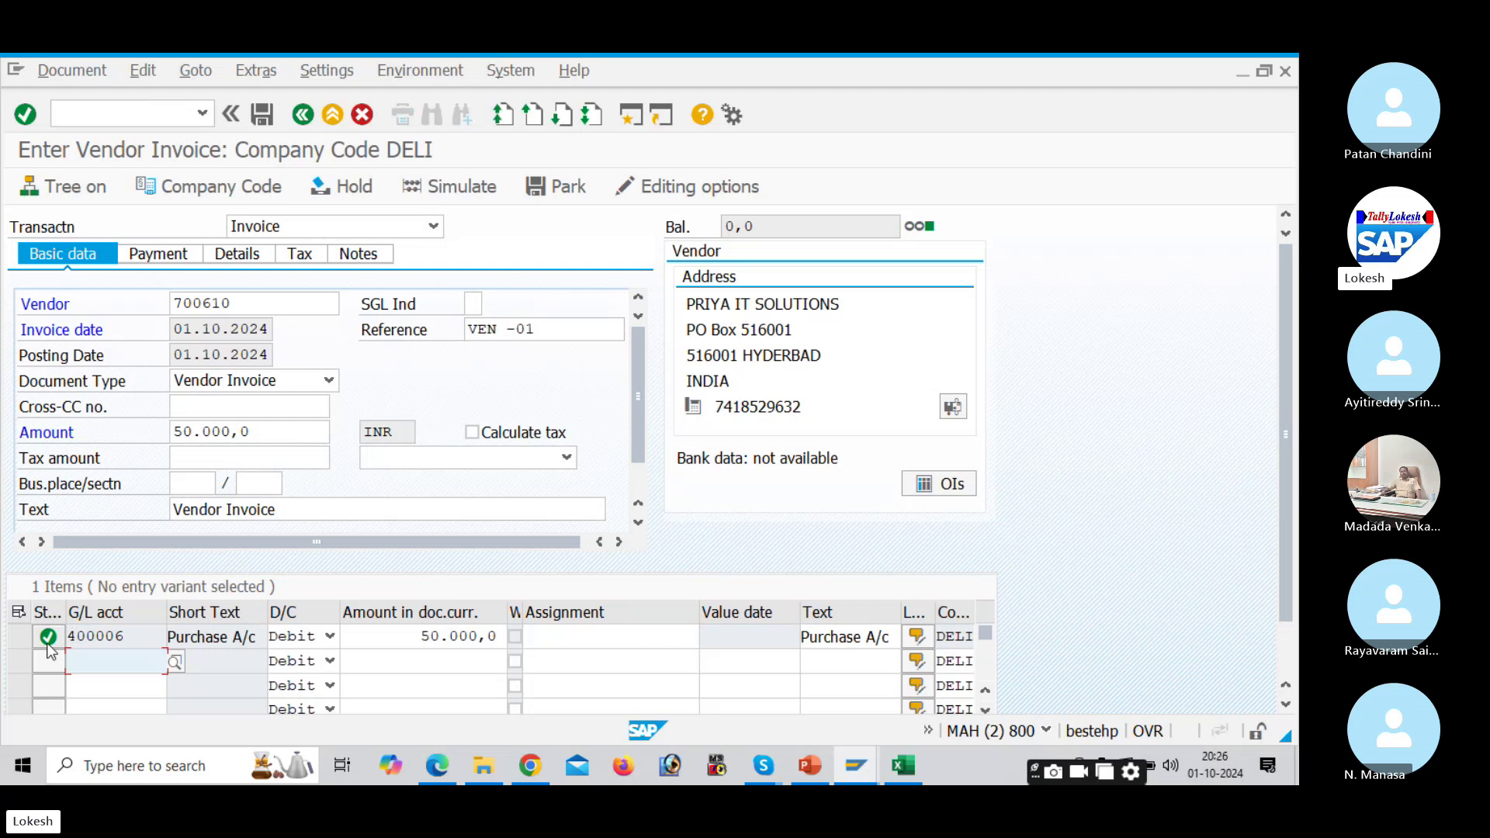
Step: Simulate the invoice's posting entries and post it as document 1
{"action": "left_click", "coordinate": [462, 193]}
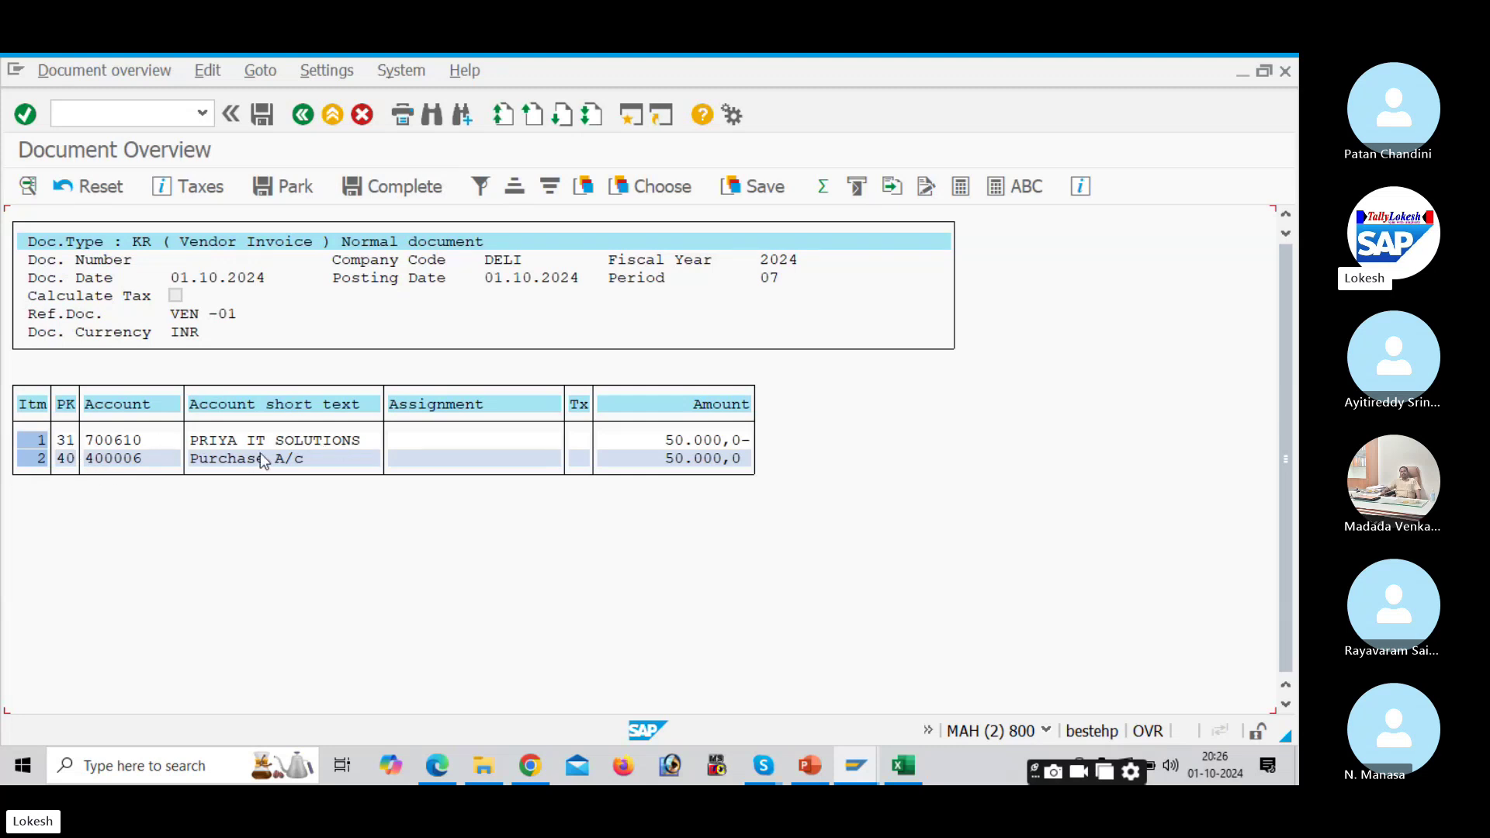
{"action": "left_click", "coordinate": [261, 115]}
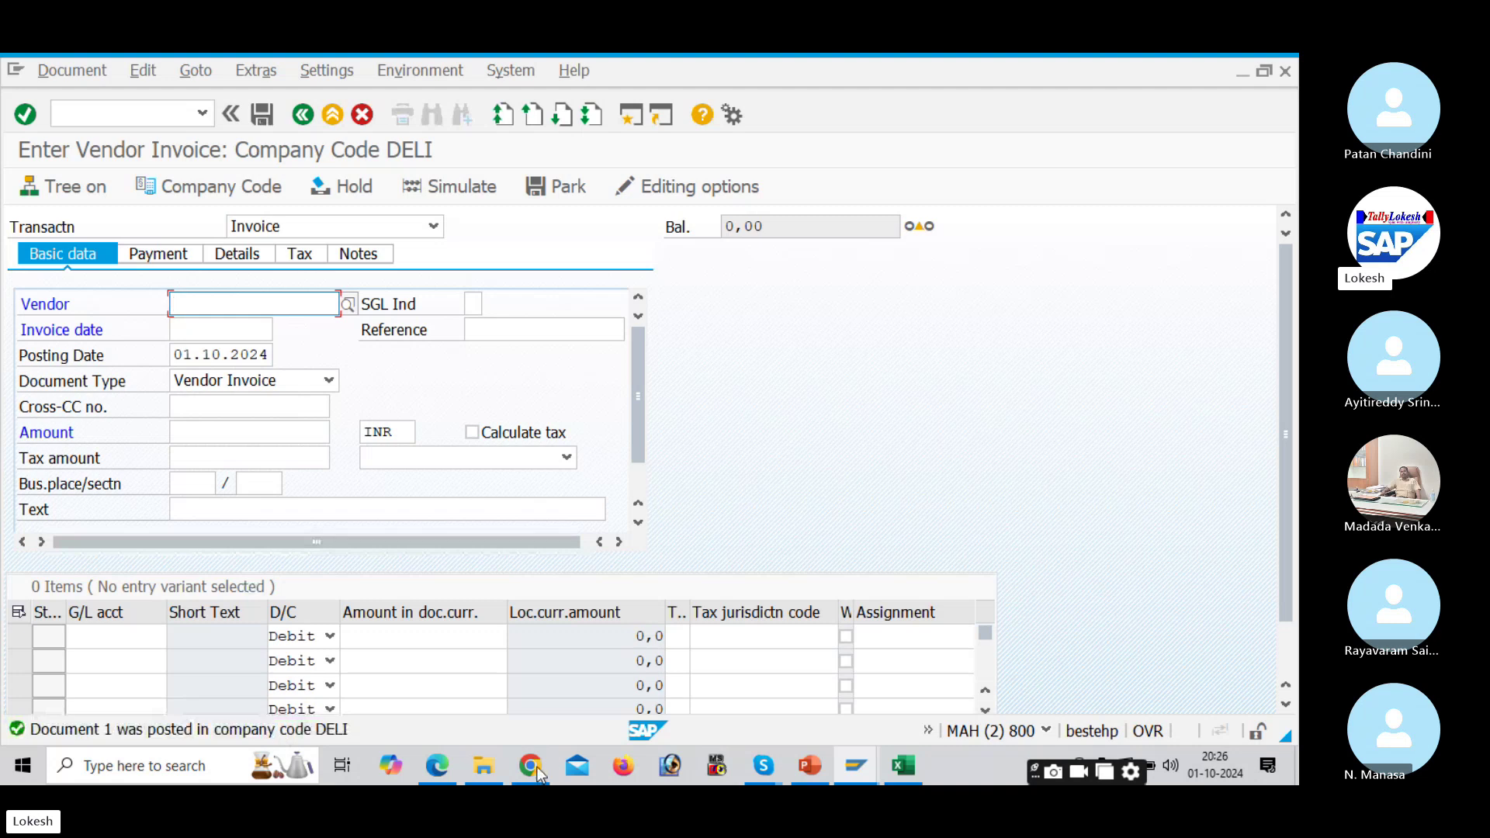
{"action": "left_click", "coordinate": [903, 767]}
Step: Copy the FBL1N code from cell C12 and open the vendor line item display
{"action": "left_click", "coordinate": [590, 558]}
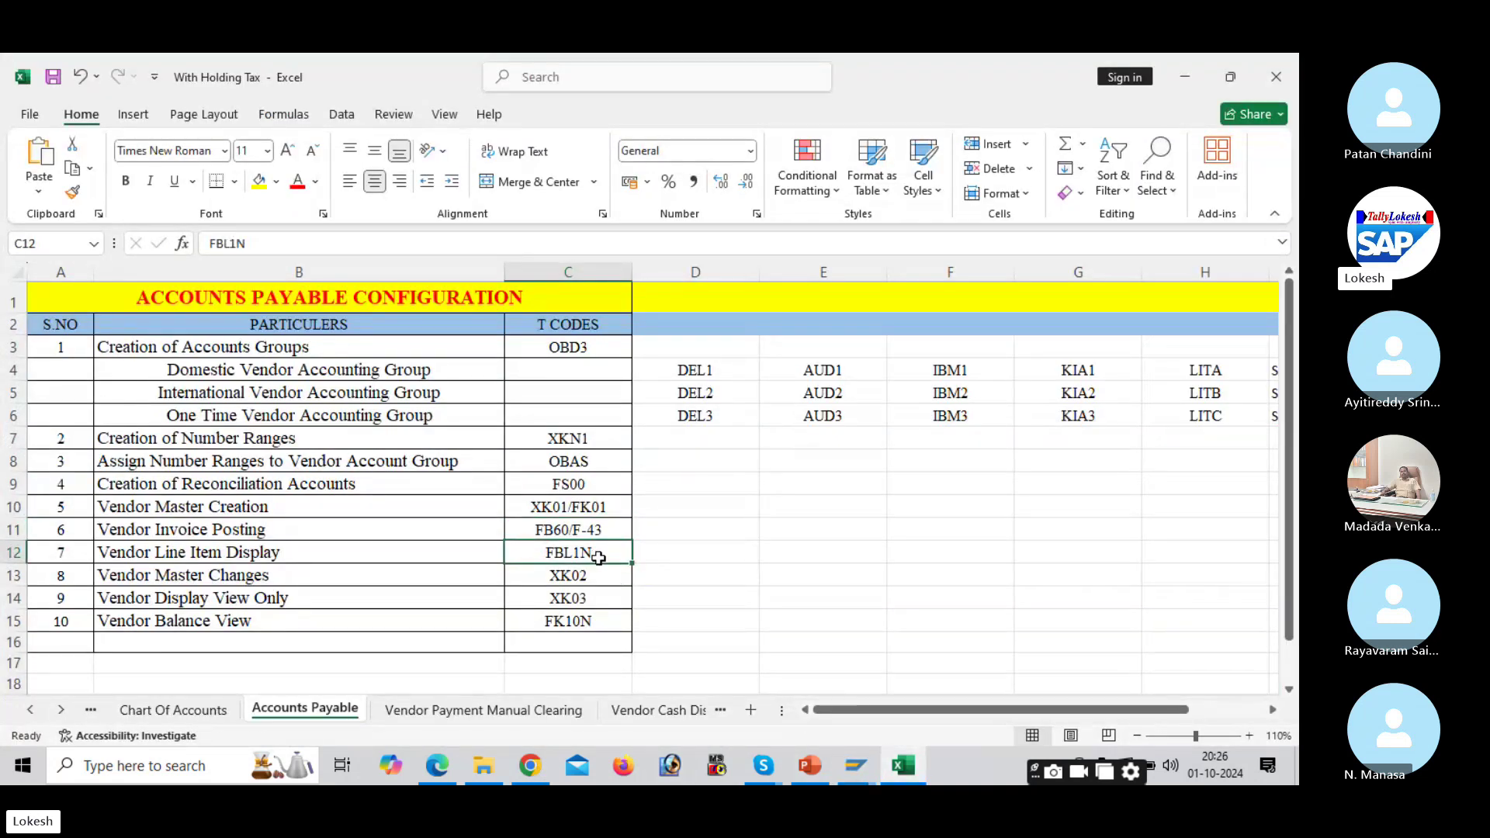
{"action": "key", "text": "ctrl+c"}
{"action": "mouse_move", "coordinate": [856, 766]}
{"action": "left_click", "coordinate": [1087, 769]}
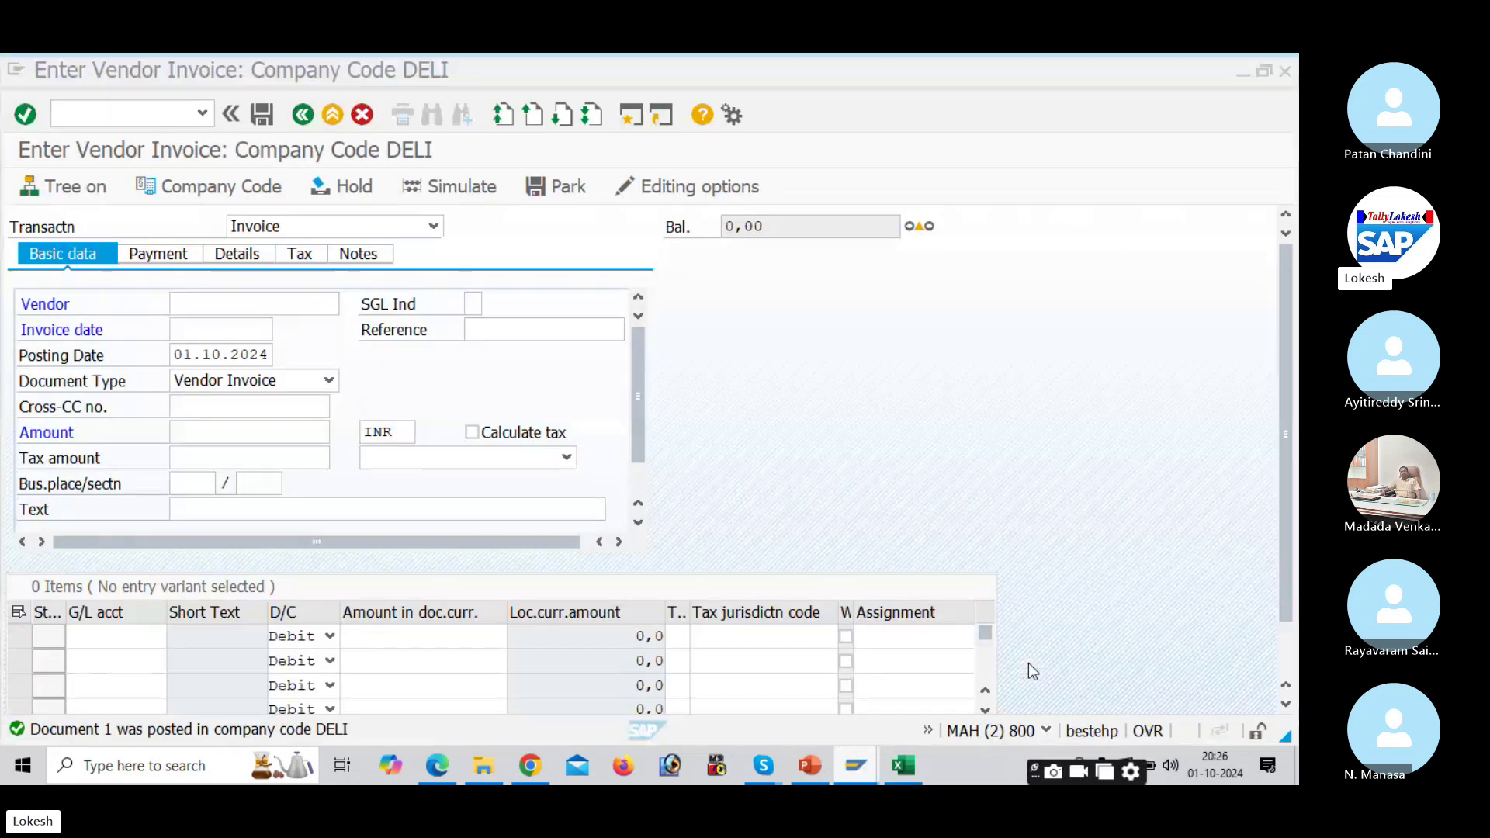
{"action": "left_click", "coordinate": [168, 125]}
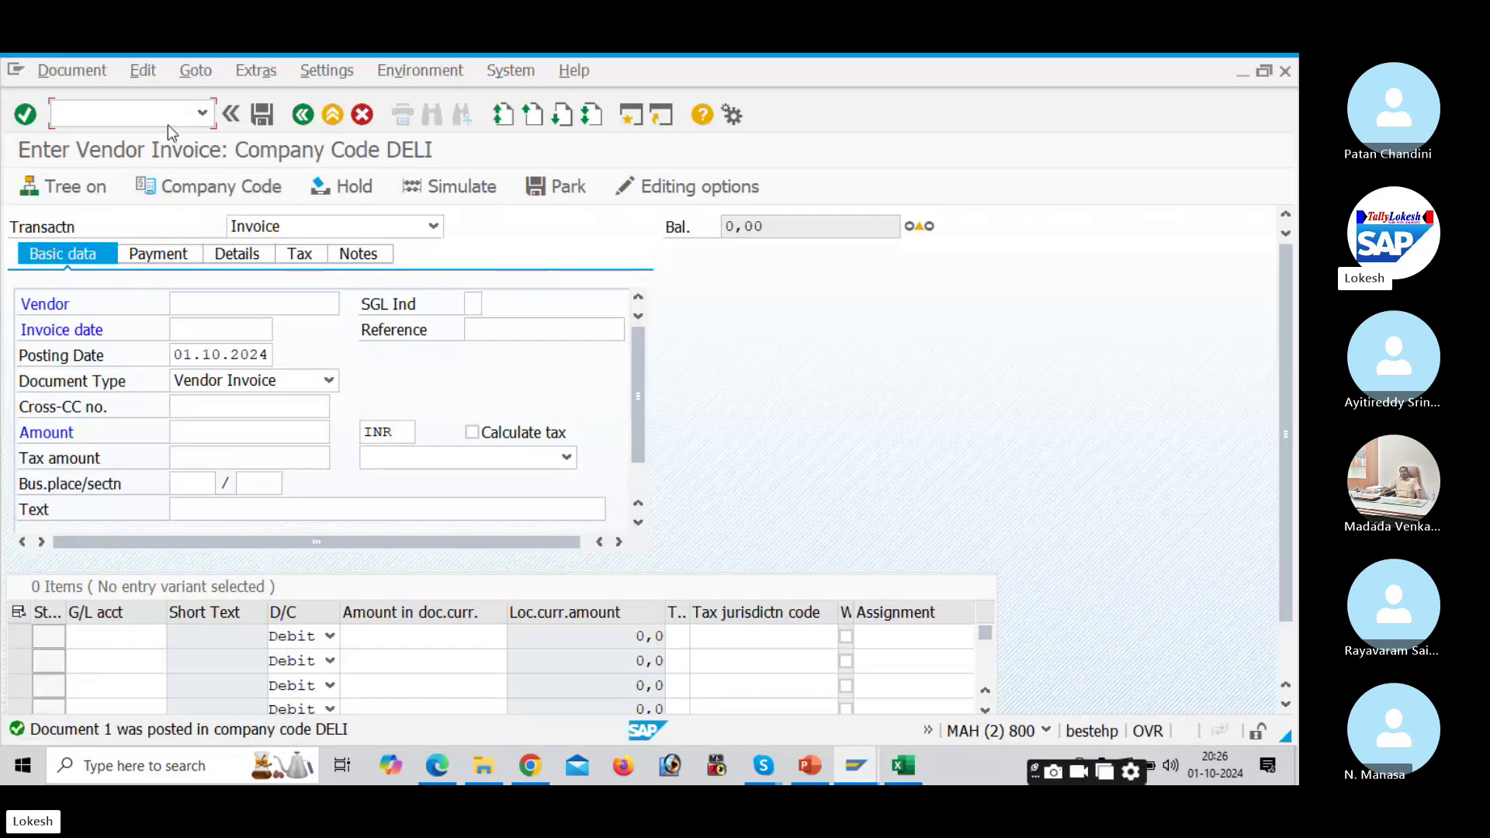
{"action": "type", "text": "/NFBL1N"}
{"action": "key", "text": "Return"}
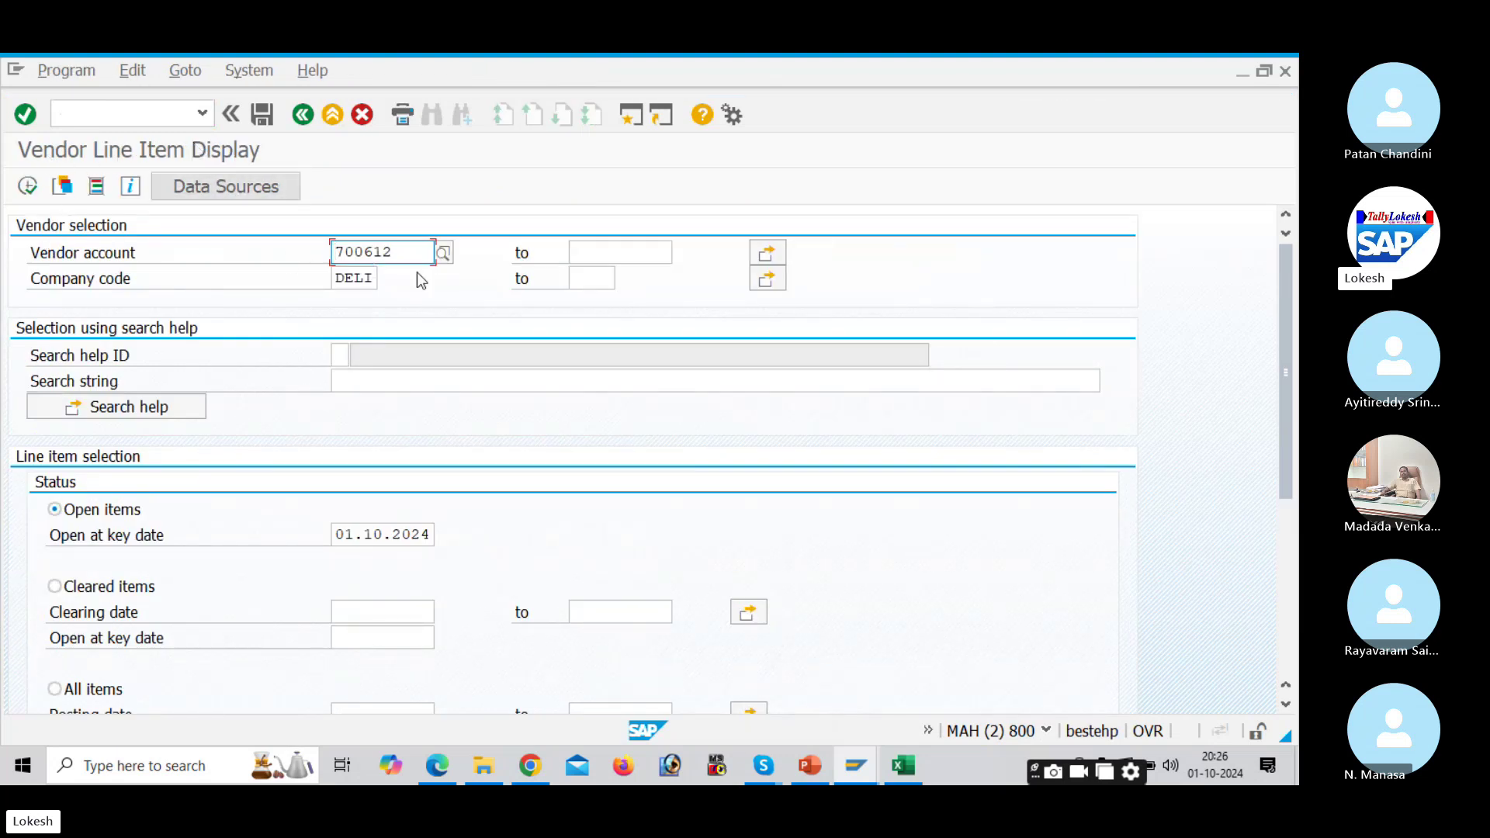
Step: Set the vendor account to 700610 and list its 50,000 INR open invoice item
{"action": "key", "text": "F8"}
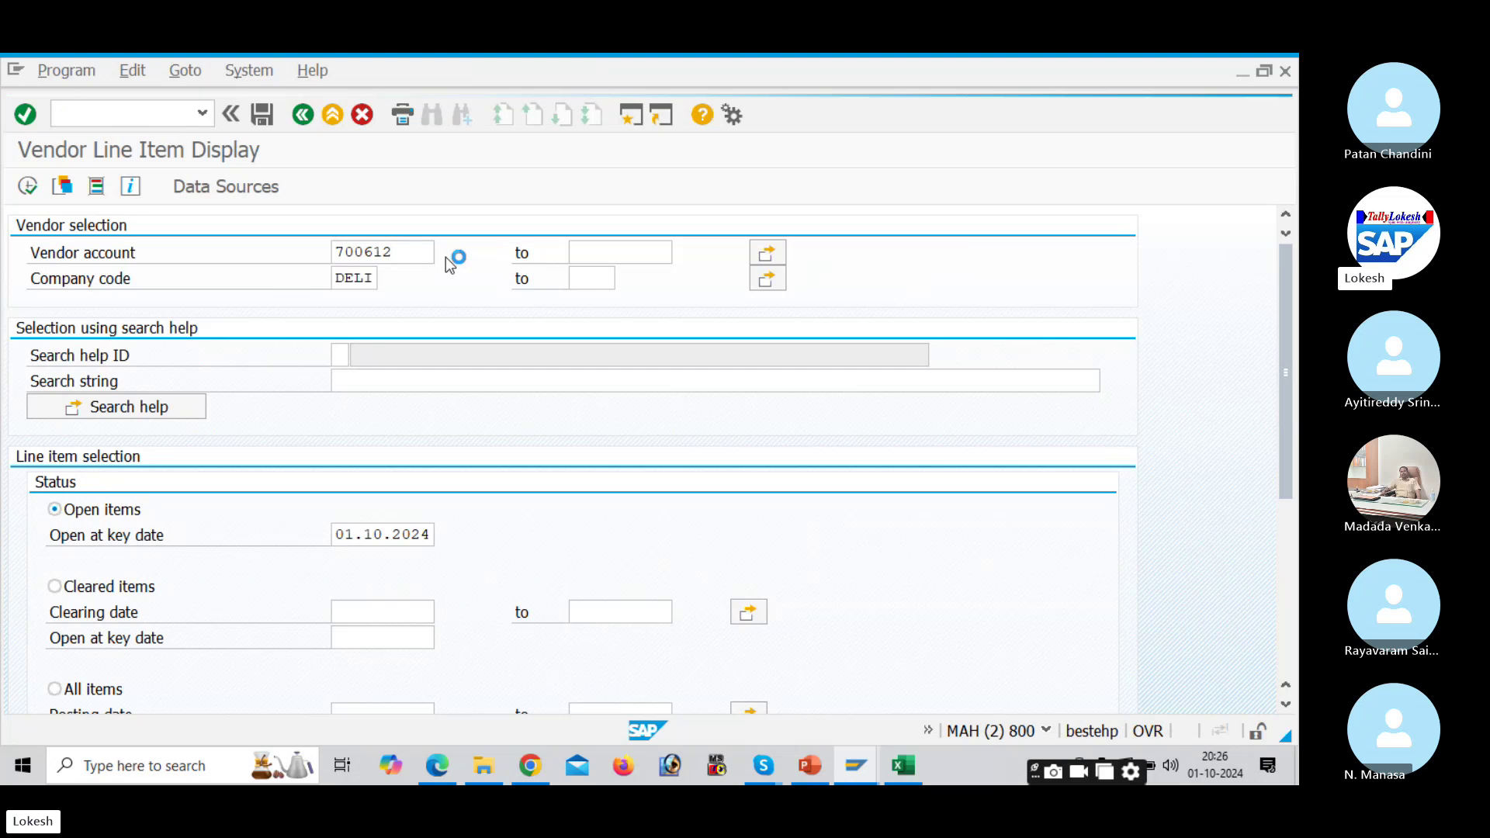
{"action": "key", "text": "Return"}
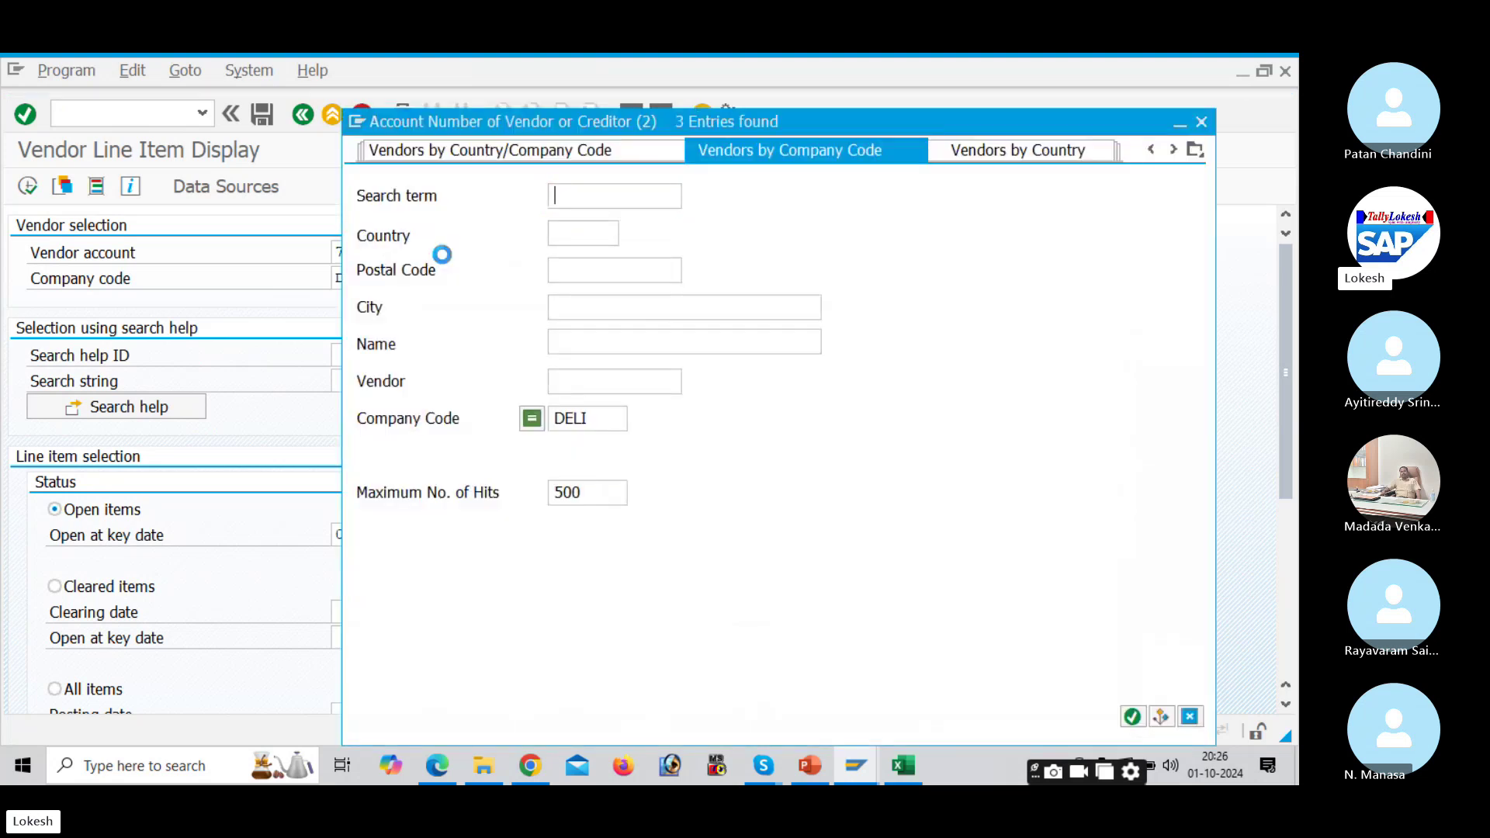
{"action": "double_click", "coordinate": [510, 247]}
{"action": "key", "text": "BackSpace"}
{"action": "type", "text": "00610"}
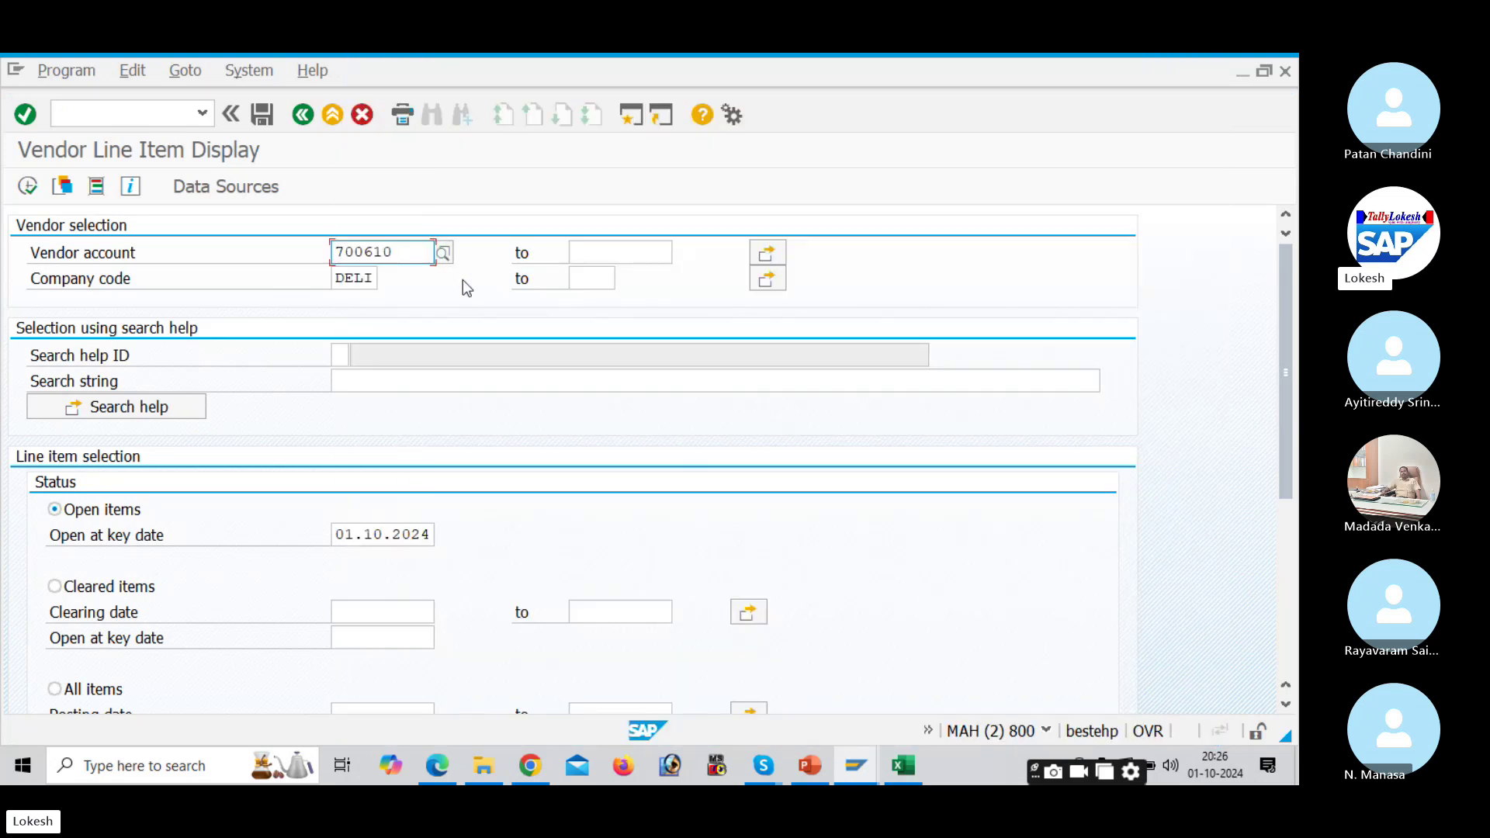
{"action": "left_click", "coordinate": [31, 189]}
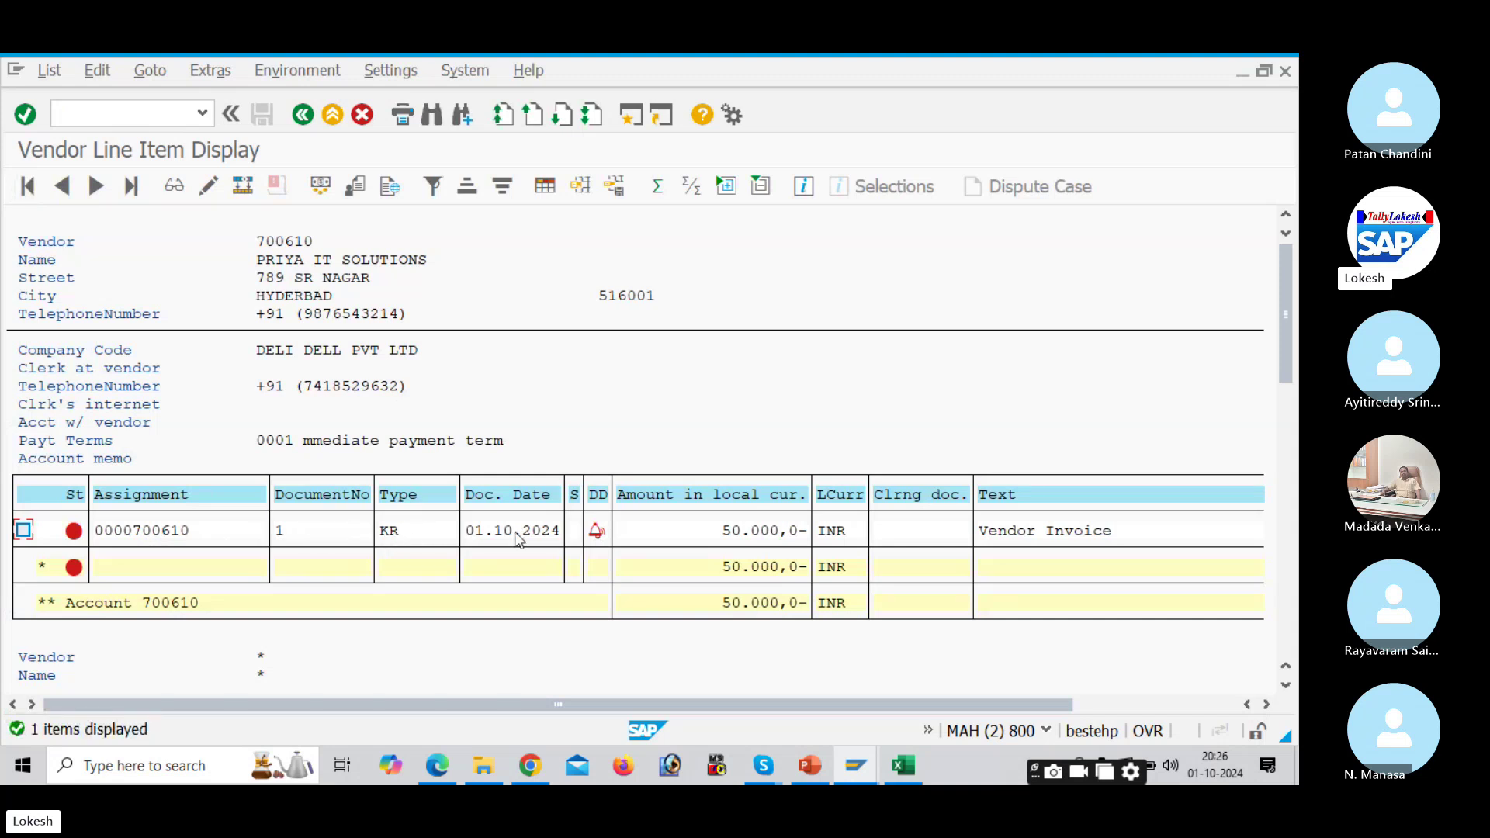
{"action": "mouse_move", "coordinate": [601, 541]}
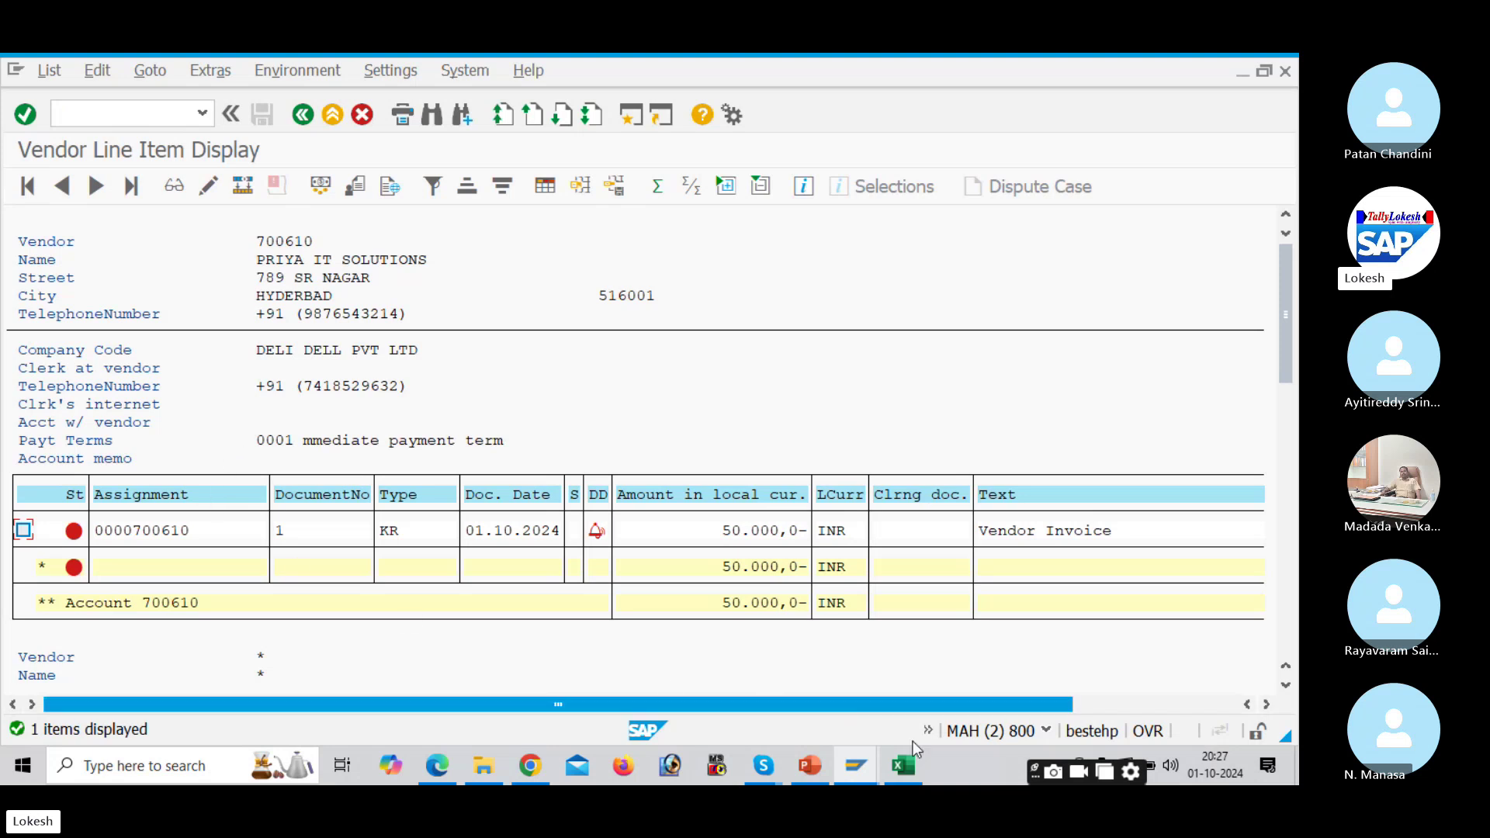
{"action": "left_click", "coordinate": [921, 777]}
Step: In a new session, run XK02 for vendor 700610 with all data sections selected
{"action": "left_click", "coordinate": [565, 581]}
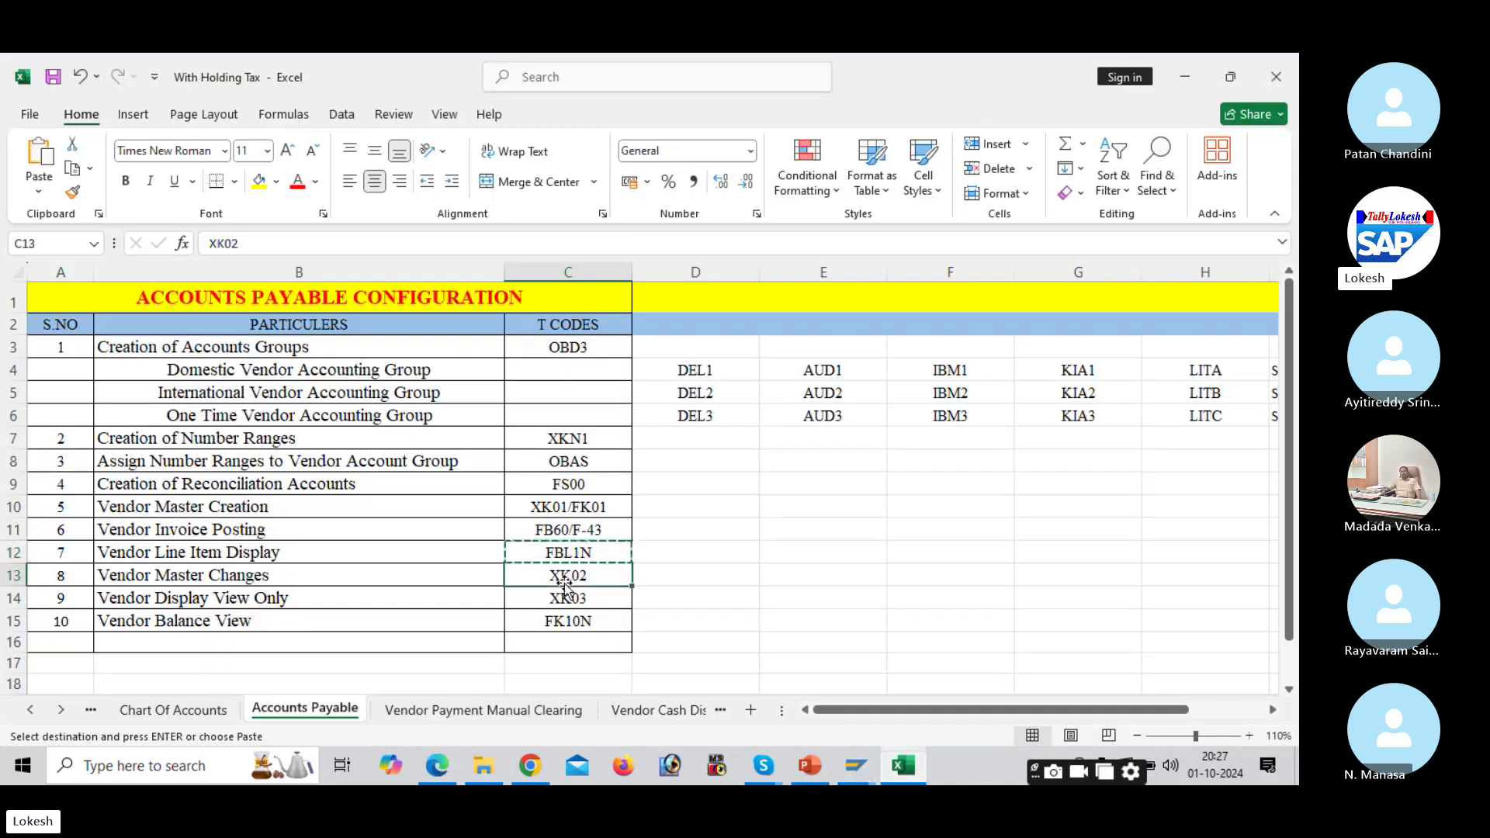
{"action": "left_click", "coordinate": [855, 766]}
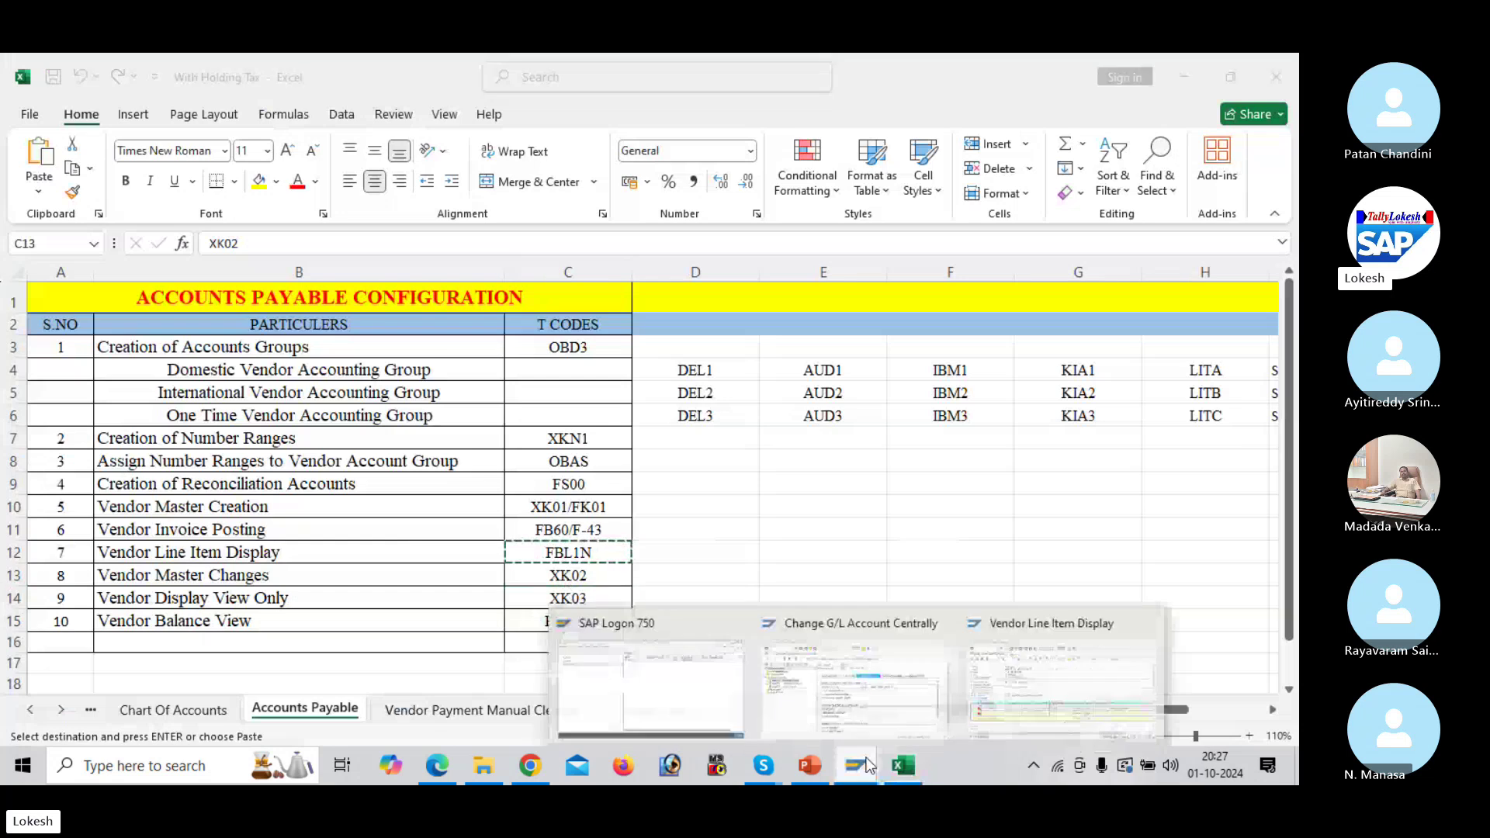
{"action": "left_click", "coordinate": [1000, 691]}
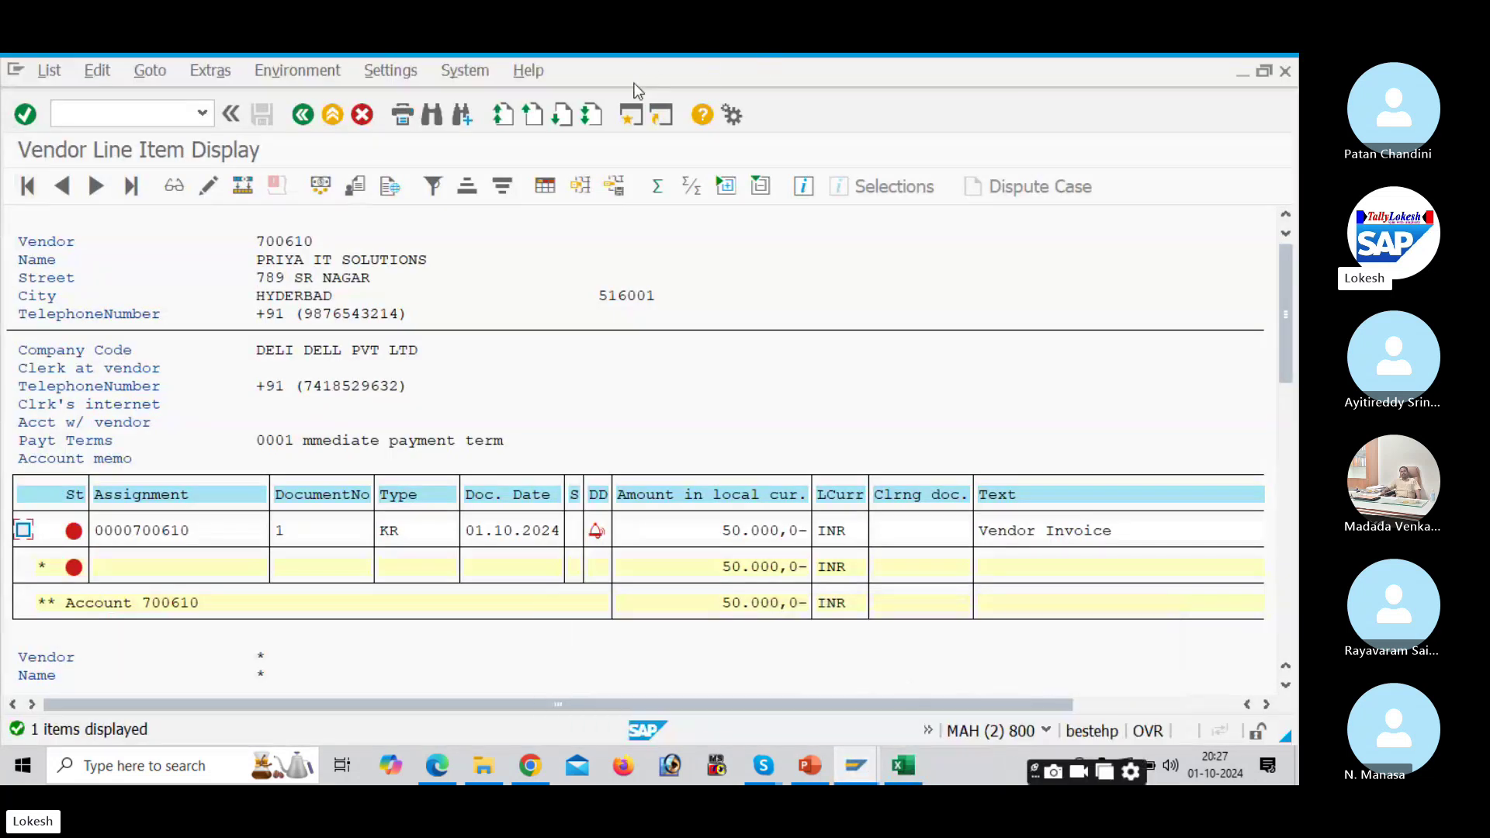
{"action": "left_click", "coordinate": [632, 116]}
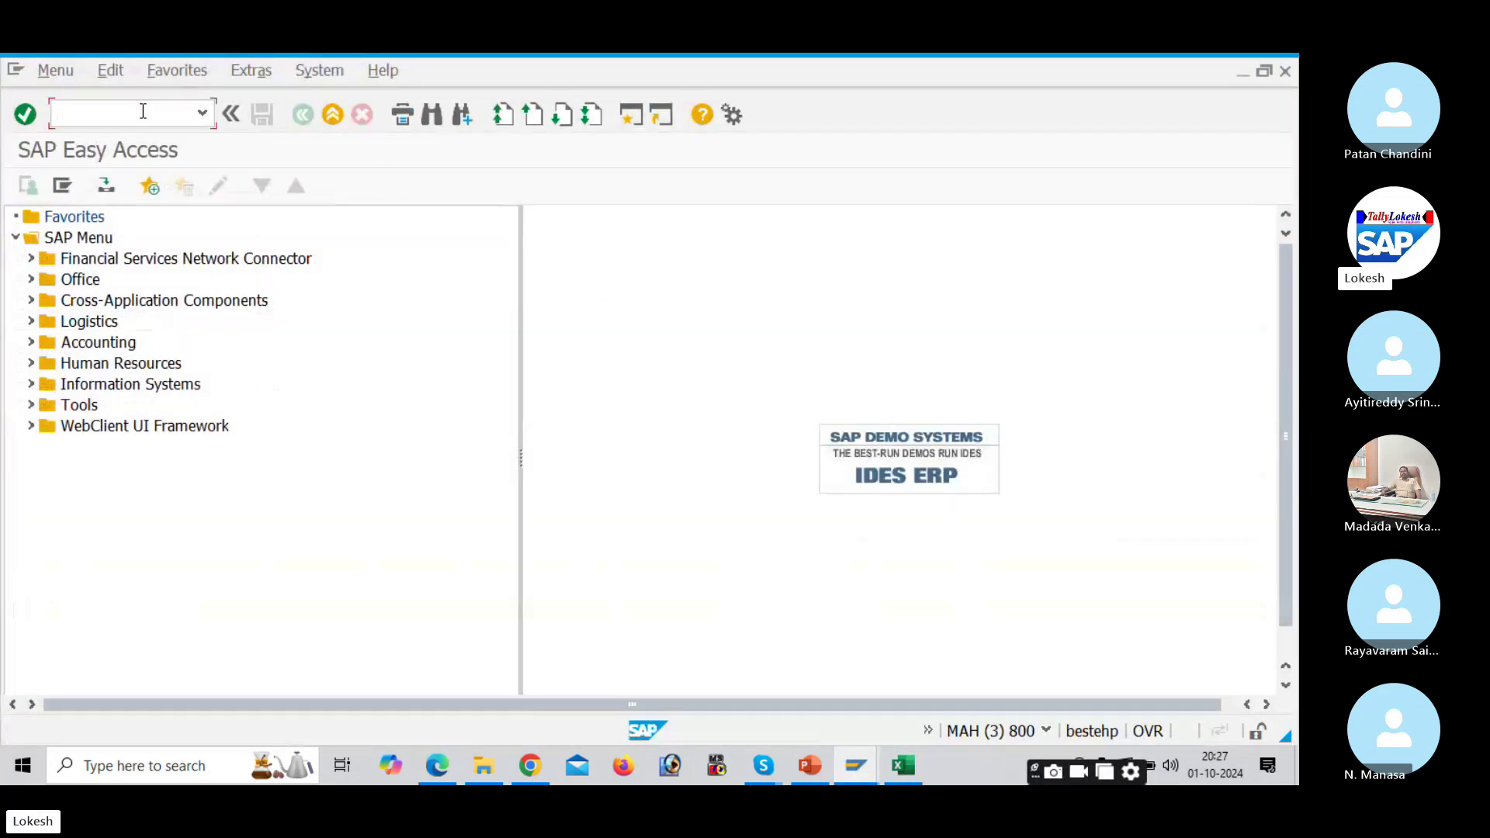
{"action": "type", "text": "XK02"}
{"action": "key", "text": "Return"}
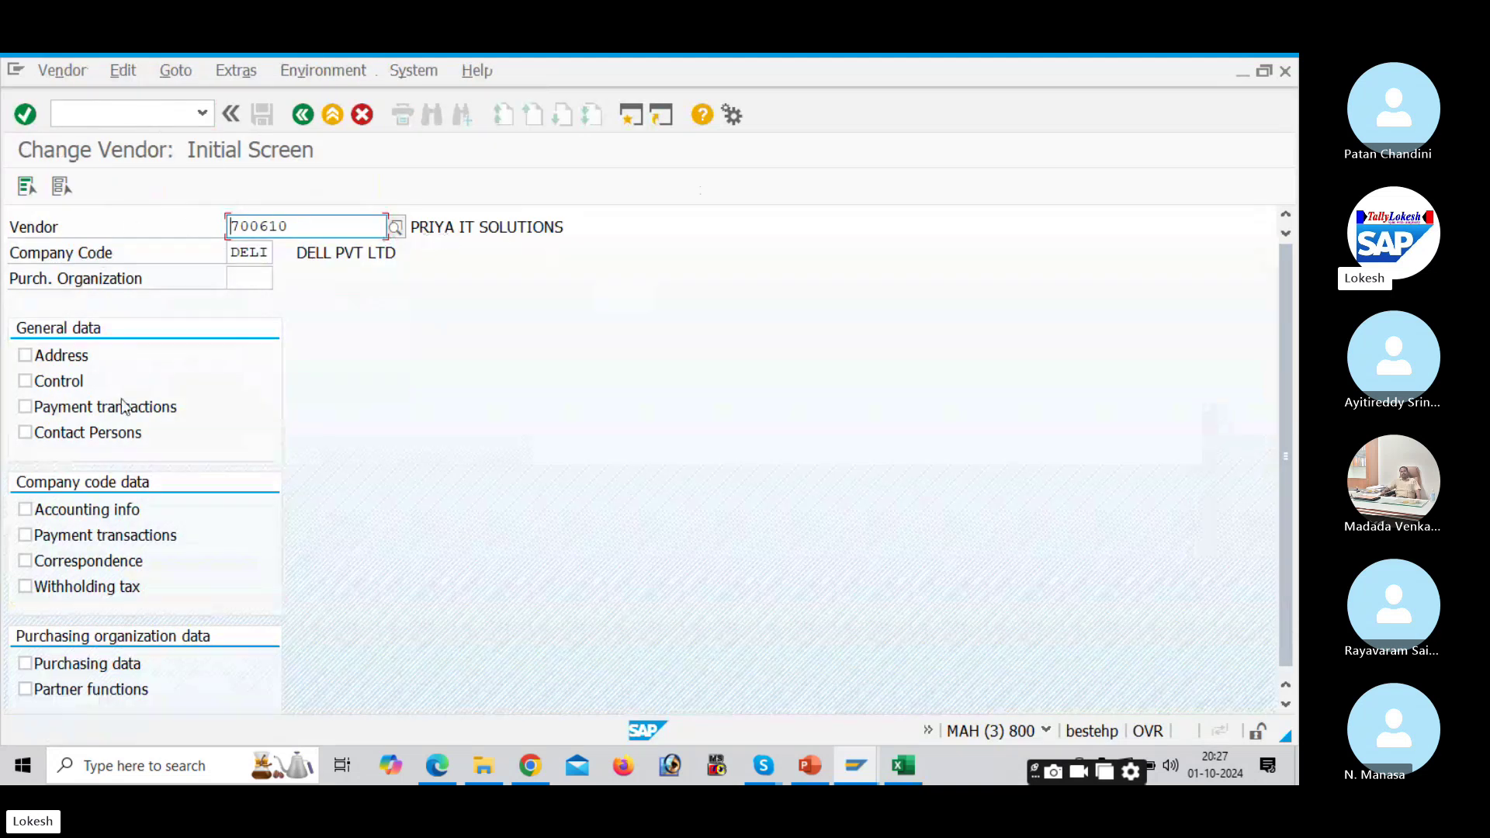
{"action": "left_click", "coordinate": [27, 185]}
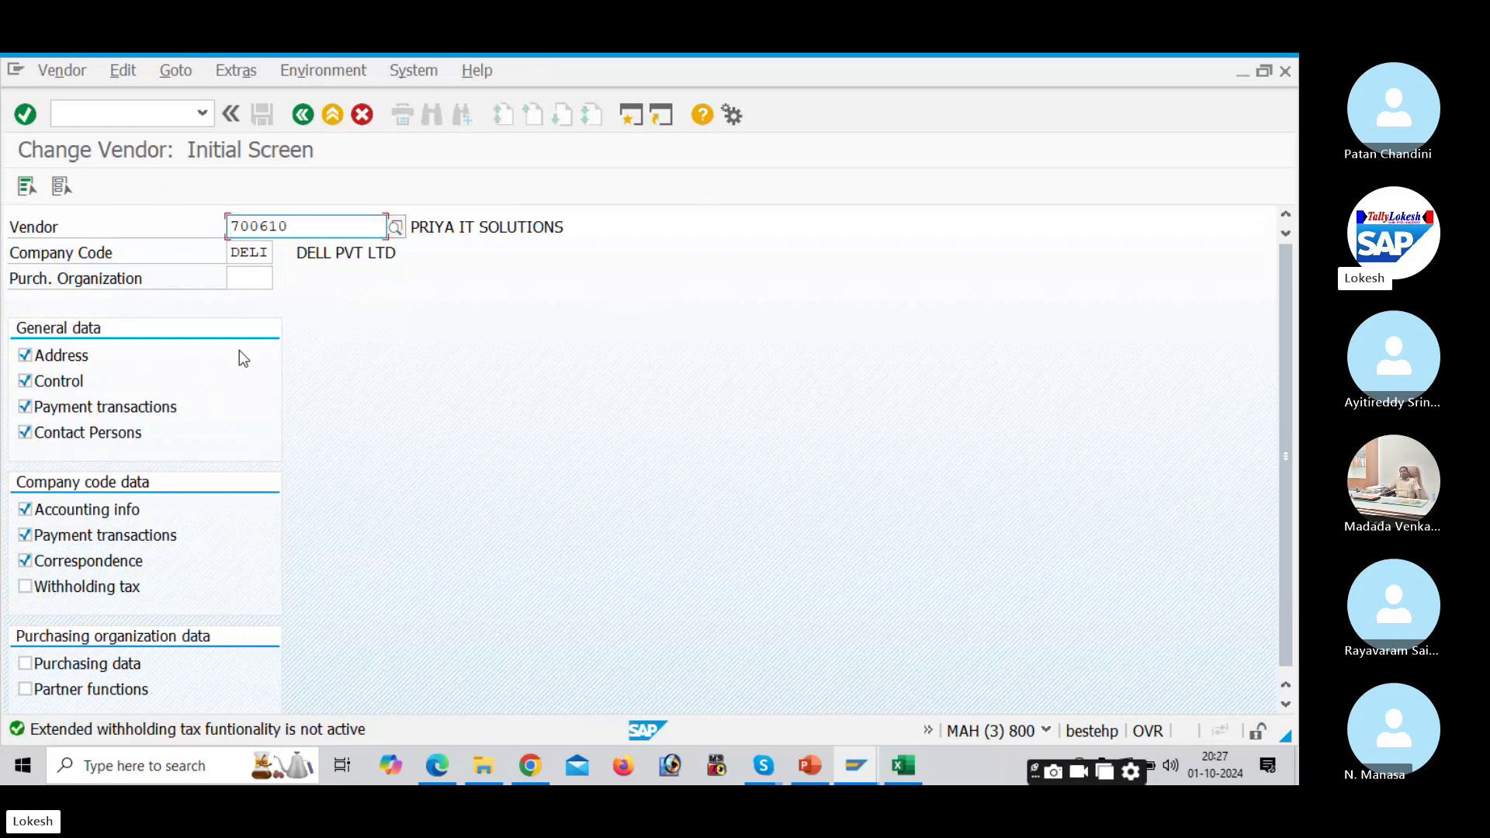
{"action": "key", "text": "Return"}
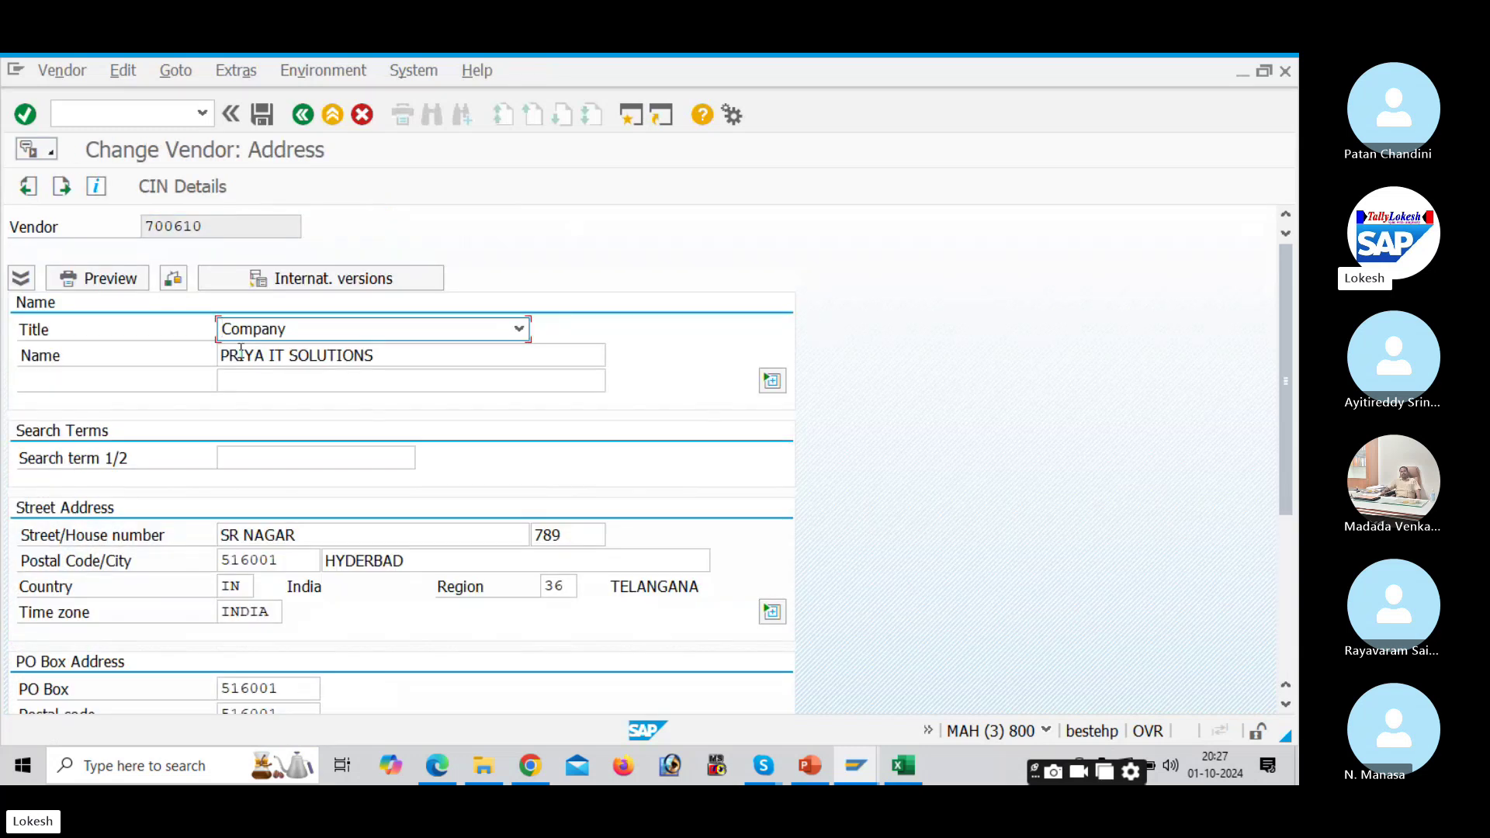
{"action": "left_click", "coordinate": [320, 535]}
{"action": "key", "text": "BackSpace"}
{"action": "key", "text": "BackSpace"}
{"action": "key", "text": "BackSpace"}
{"action": "key", "text": "BackSpace"}
{"action": "key", "text": "BackSpace"}
{"action": "key", "text": "BackSpace"}
{"action": "key", "text": "BackSpace"}
{"action": "key", "text": "BackSpace"}
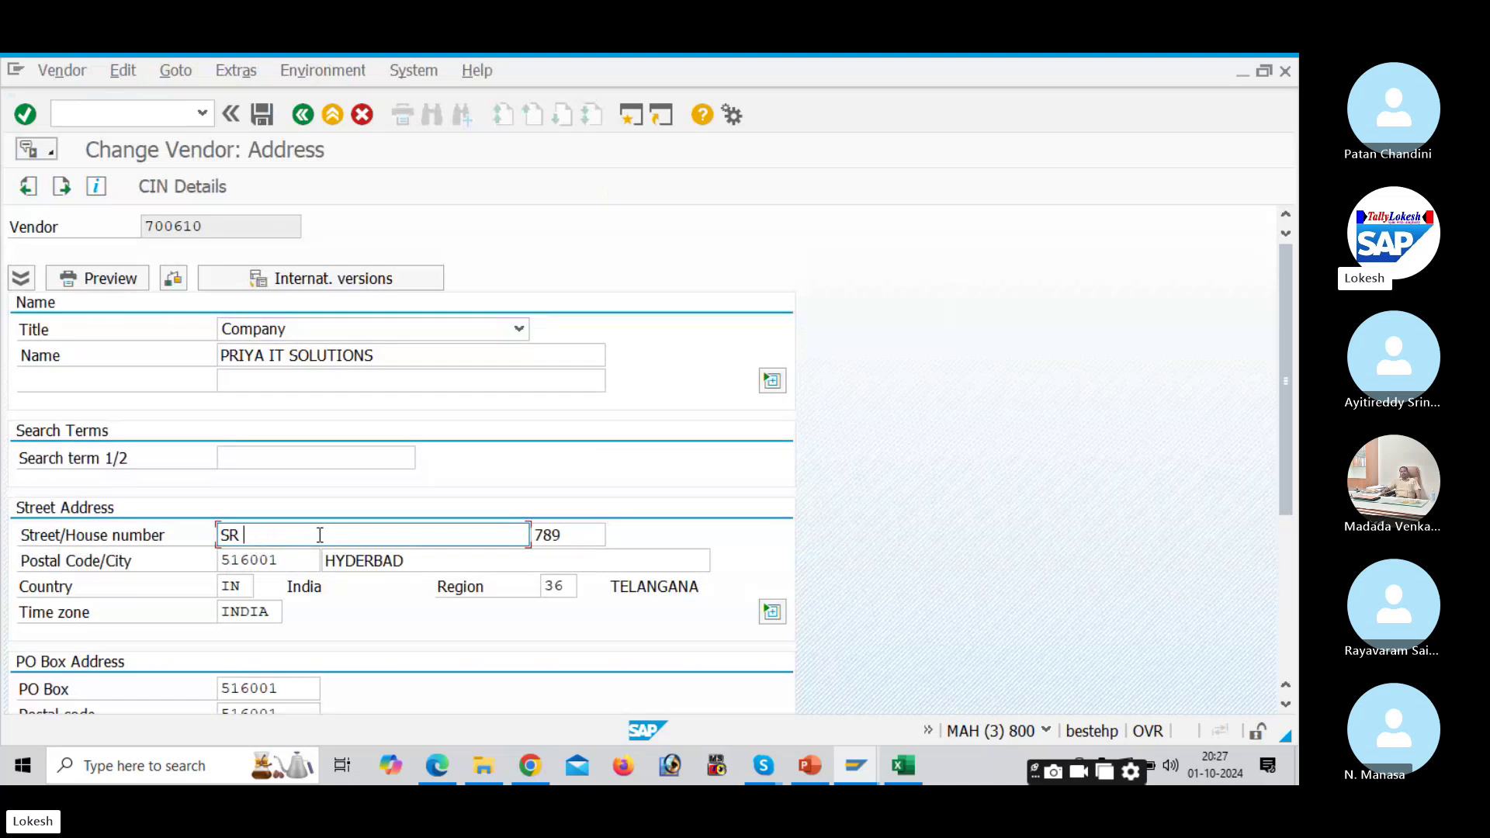
{"action": "left_click_drag", "start_coordinate": [585, 535], "coordinate": [483, 520]}
{"action": "type", "text": "200"}
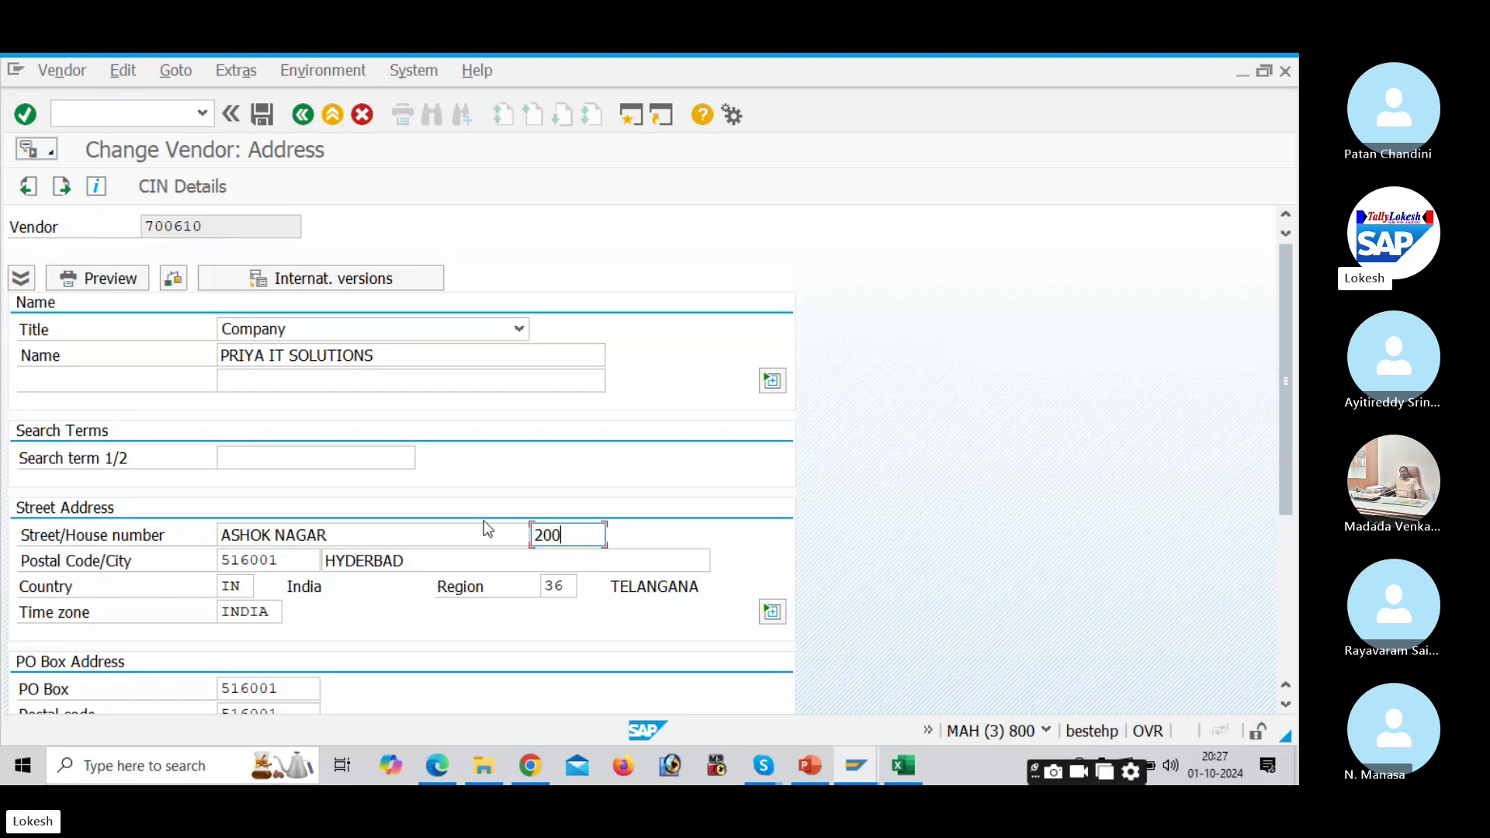
Step: Set postal code, PO box and PO box postal code to 516004 and save
{"action": "left_click", "coordinate": [292, 554]}
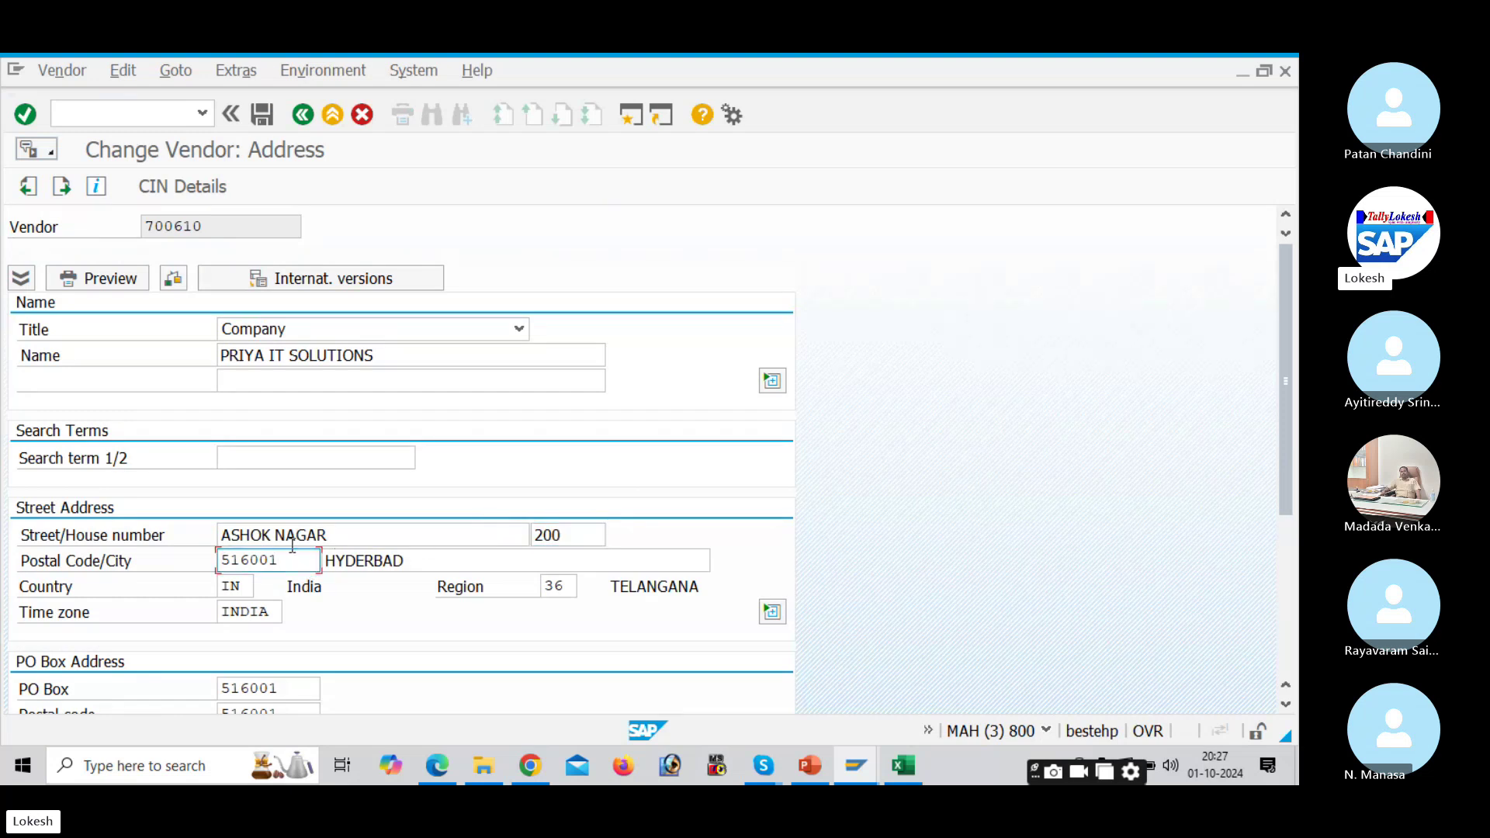
{"action": "key", "text": "BackSpace"}
{"action": "type", "text": "4"}
{"action": "scroll", "coordinate": [280, 660], "scroll_direction": "down", "scroll_amount": 1}
{"action": "left_click", "coordinate": [290, 645]}
{"action": "key", "text": "BackSpace"}
{"action": "type", "text": "4"}
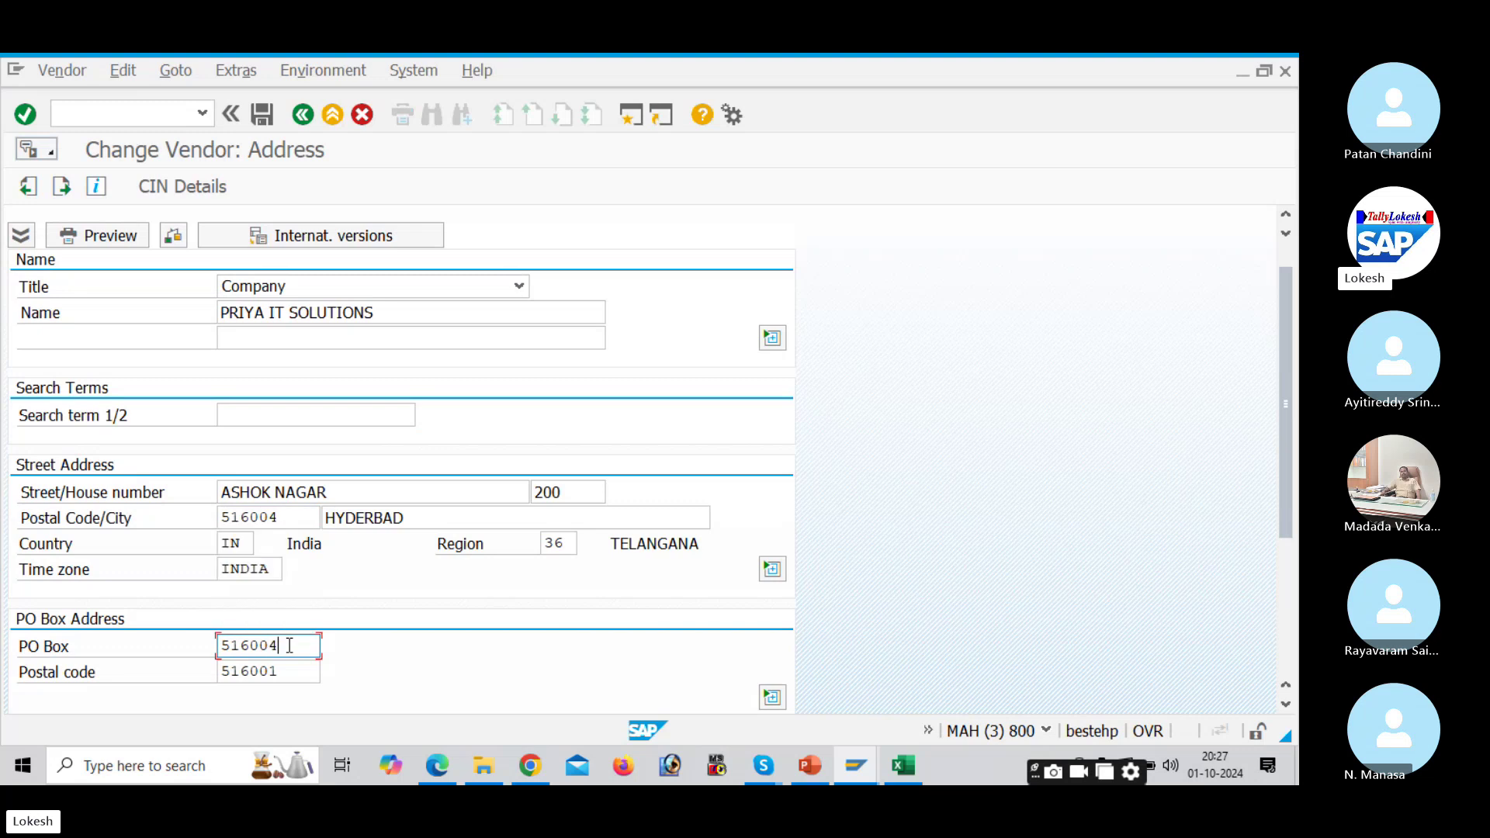
{"action": "left_click", "coordinate": [290, 672]}
{"action": "key", "text": "BackSpace"}
{"action": "type", "text": "4"}
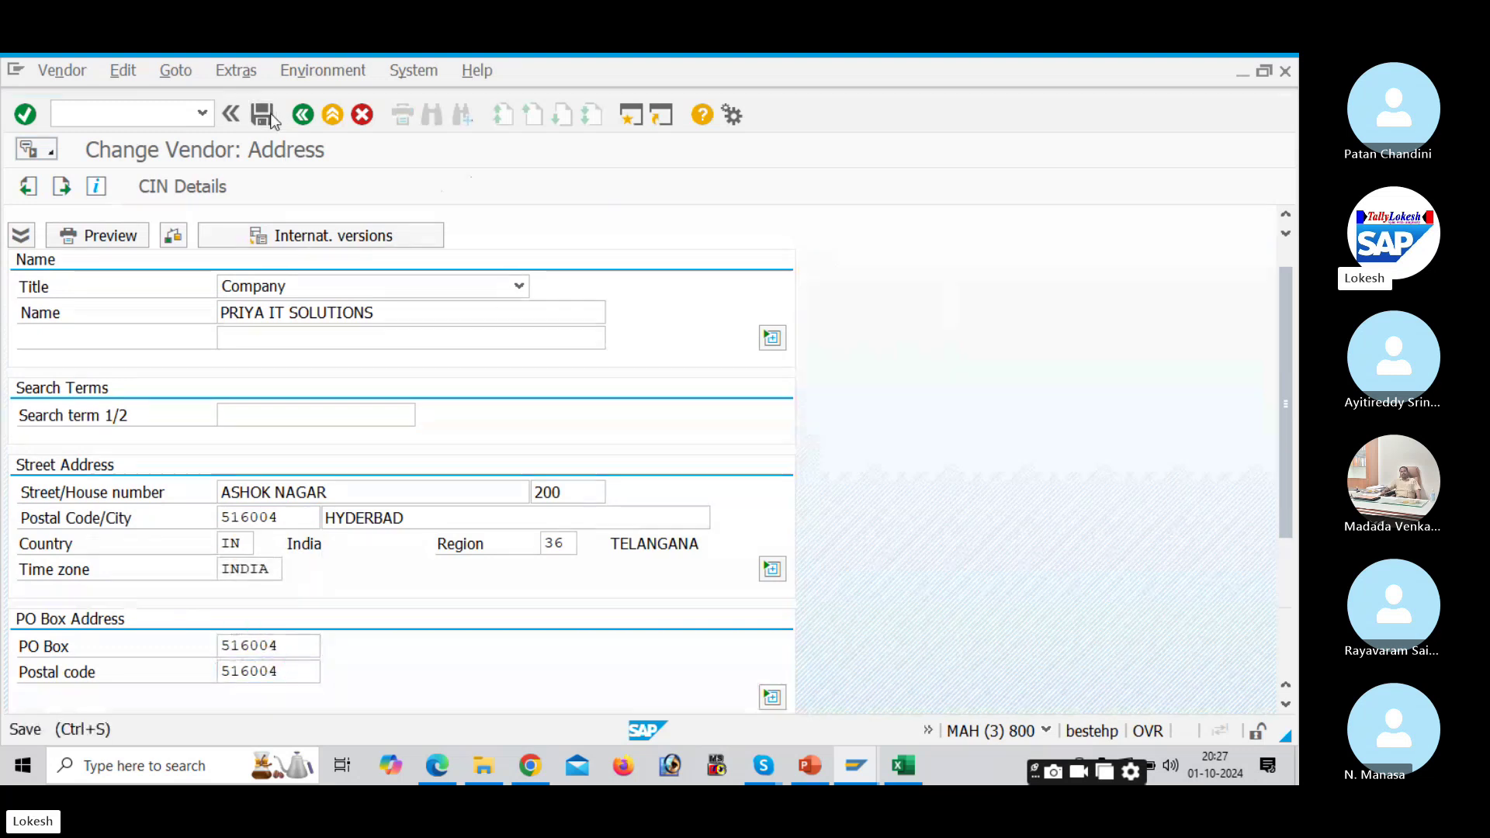
{"action": "left_click", "coordinate": [269, 117]}
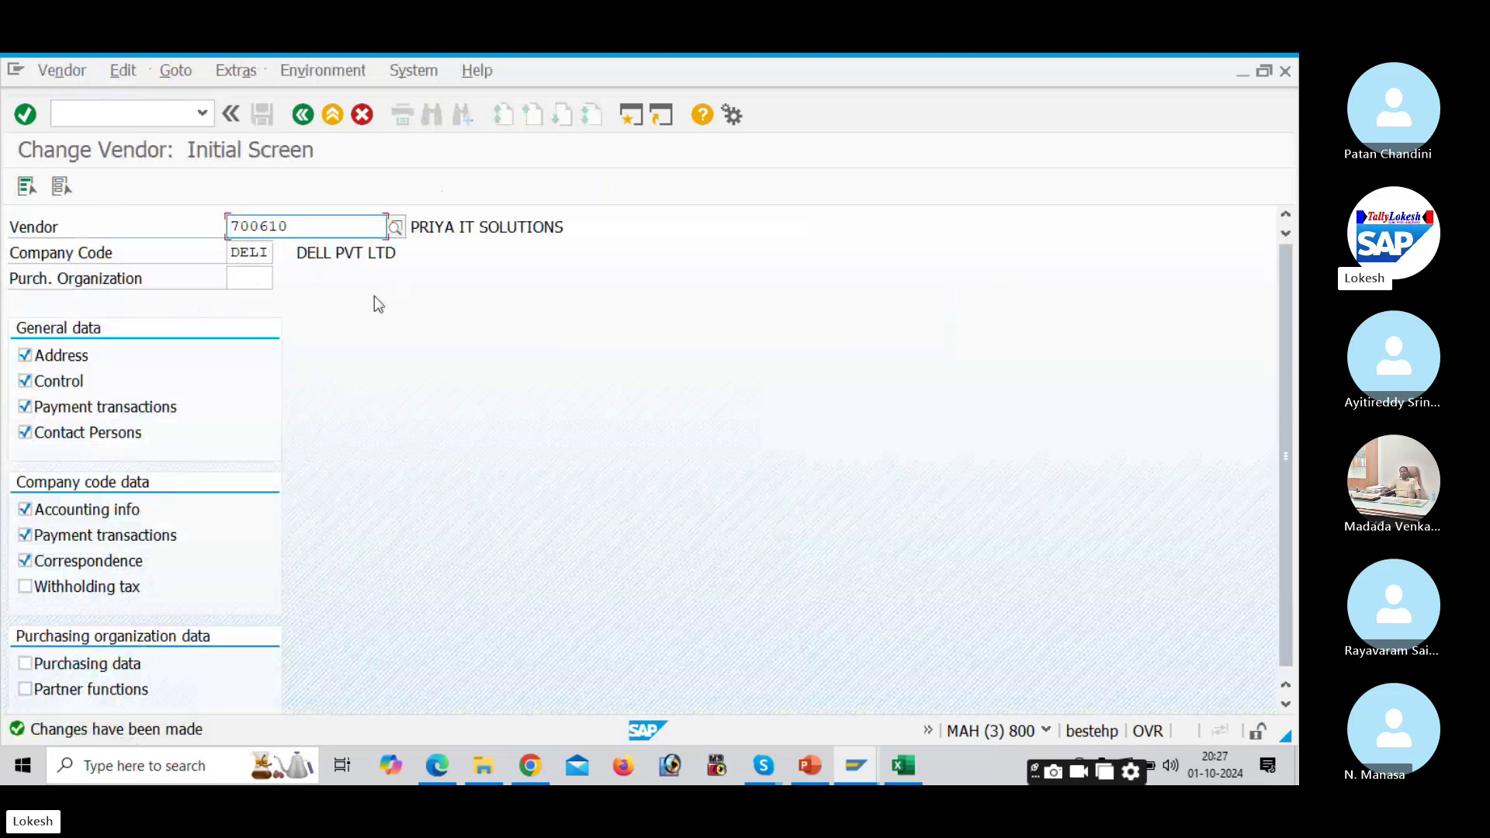
{"action": "left_click", "coordinate": [903, 767]}
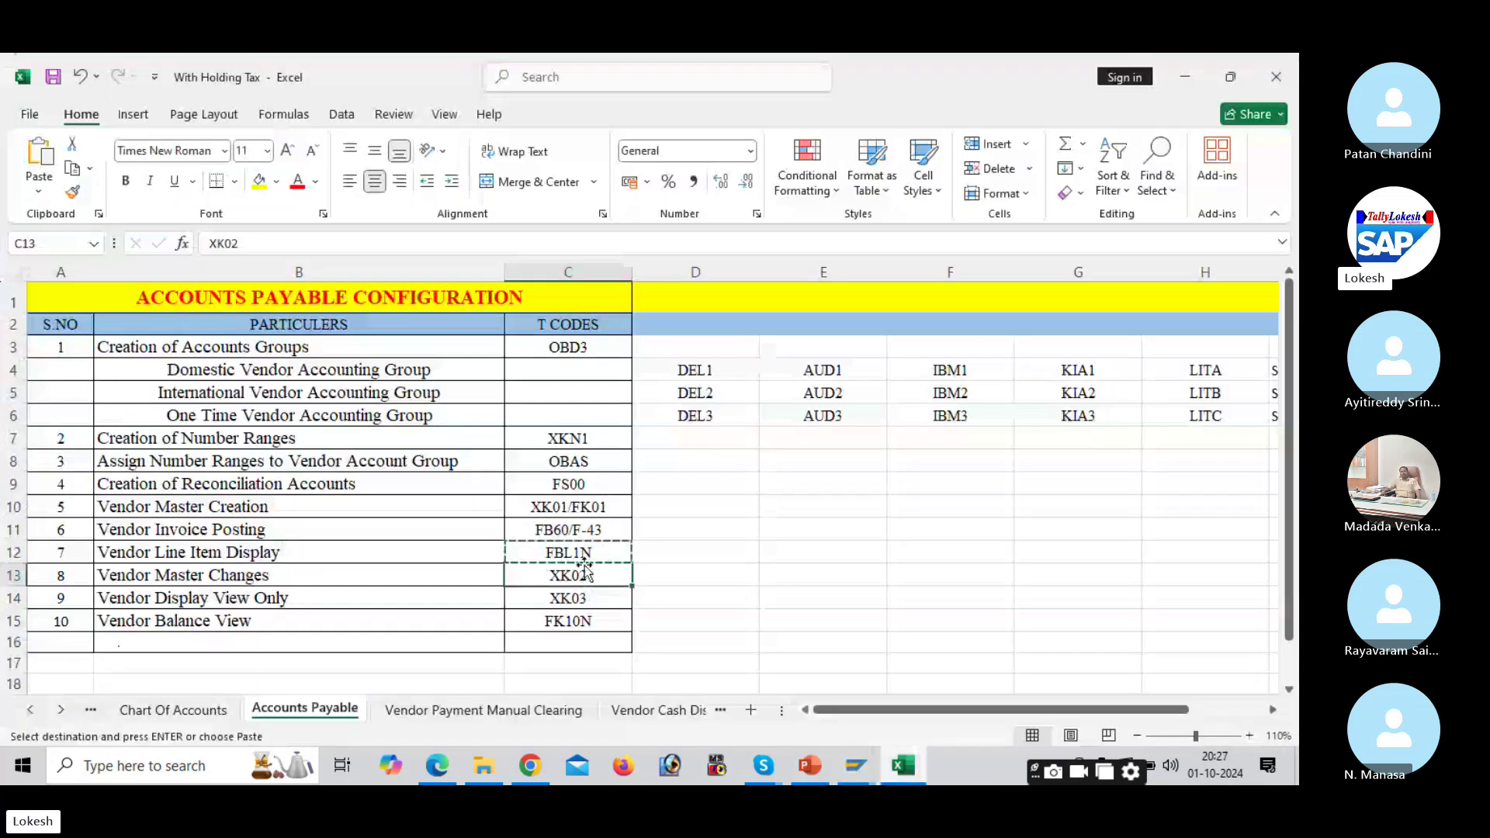
{"action": "left_click", "coordinate": [589, 596]}
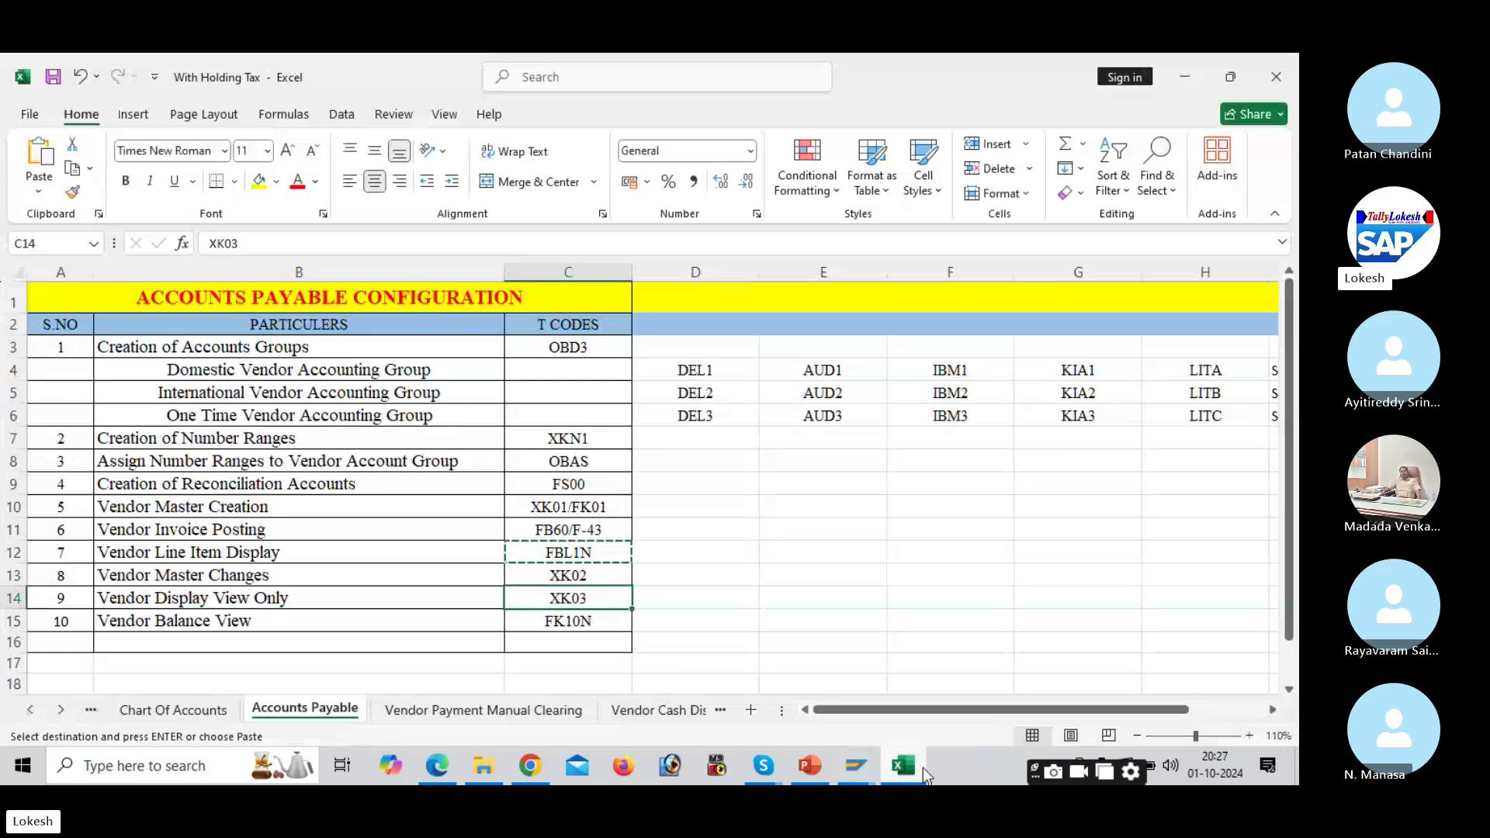
{"action": "left_click", "coordinate": [857, 767]}
{"action": "left_click", "coordinate": [149, 120]}
{"action": "type", "text": "/"}
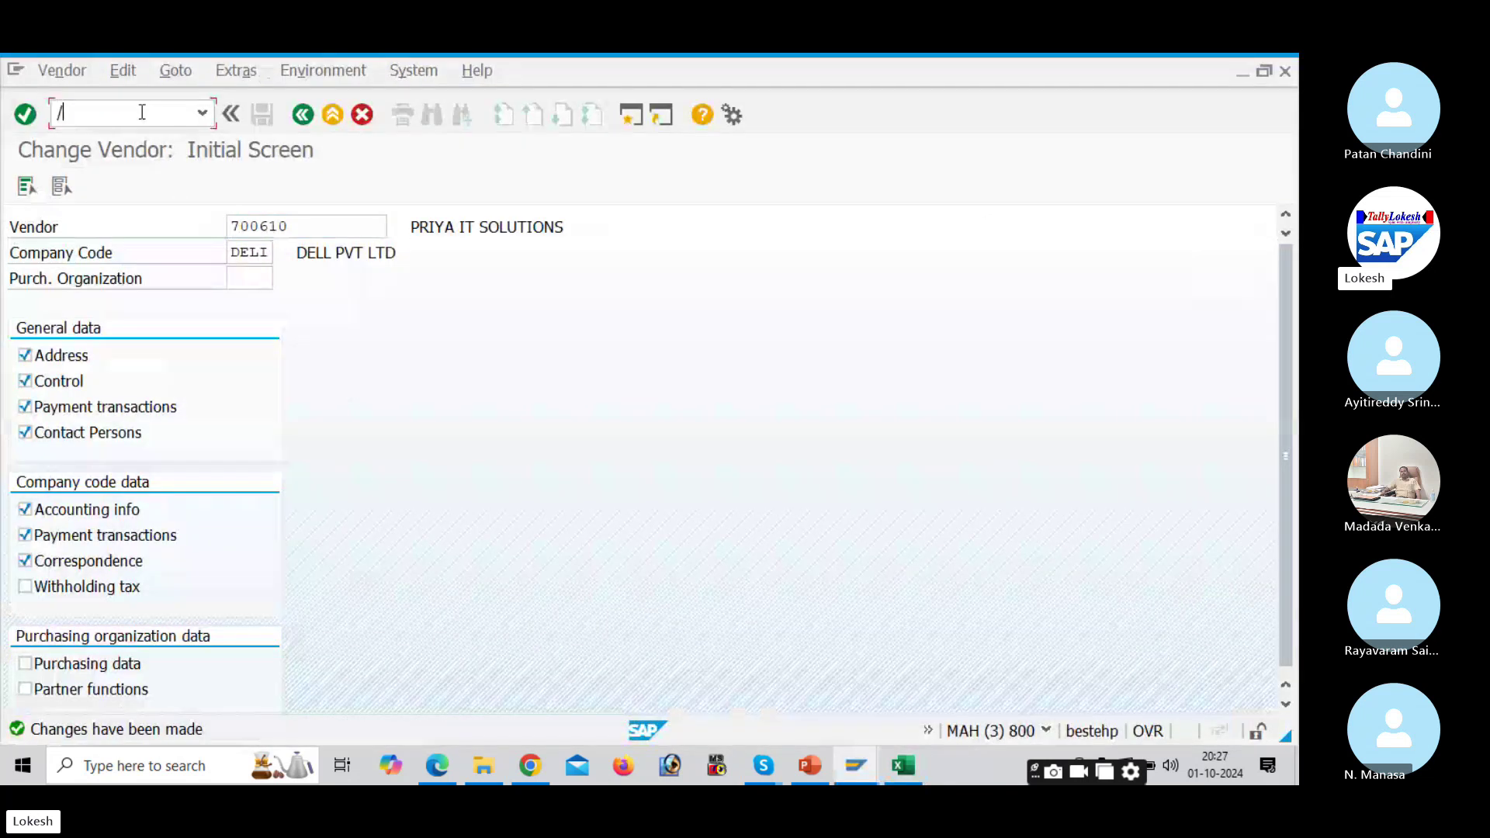
{"action": "type", "text": "NXK03"}
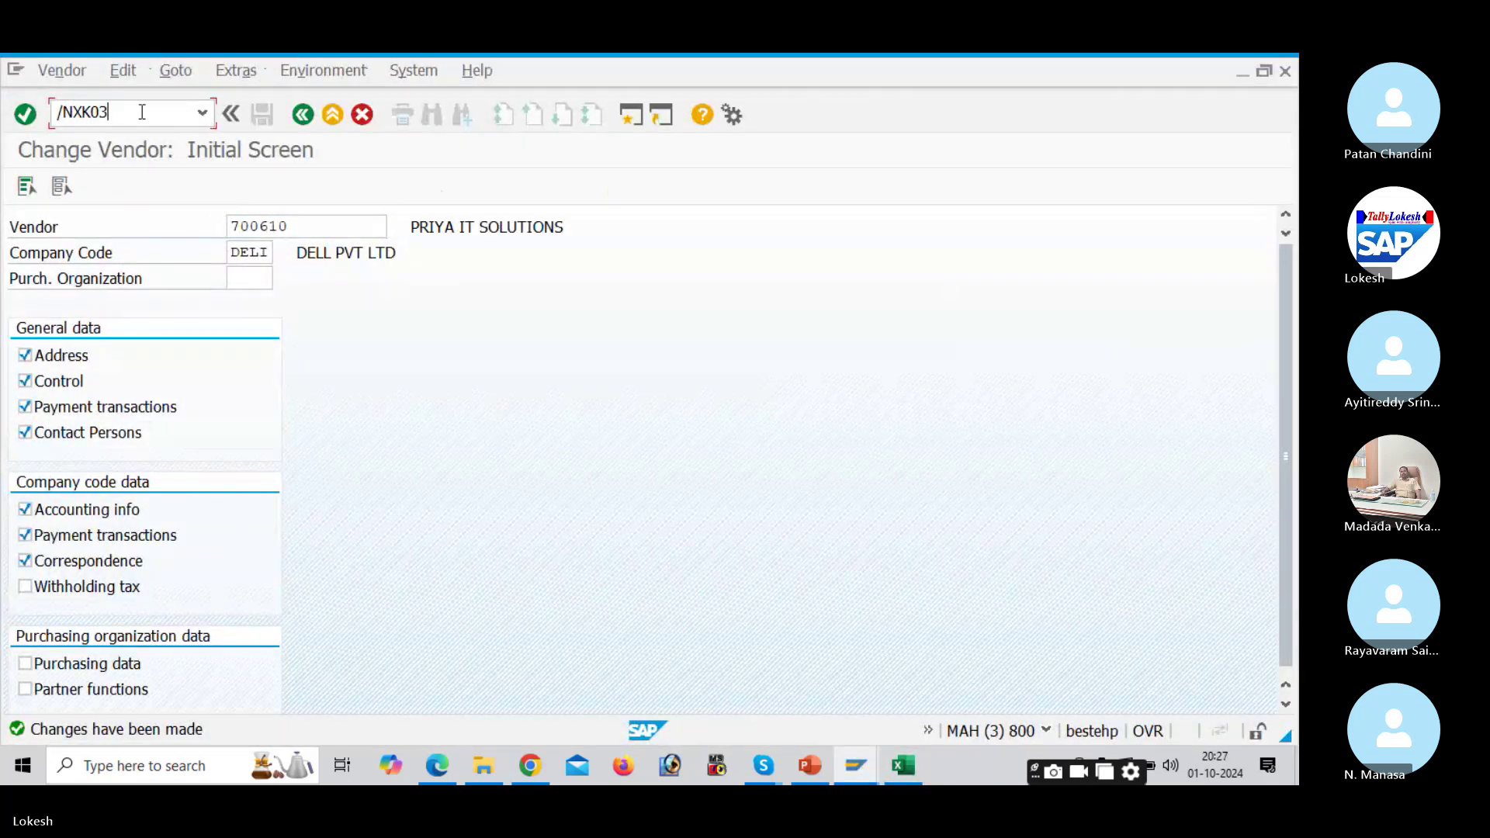
{"action": "key", "text": "Return"}
{"action": "key", "text": "Return"}
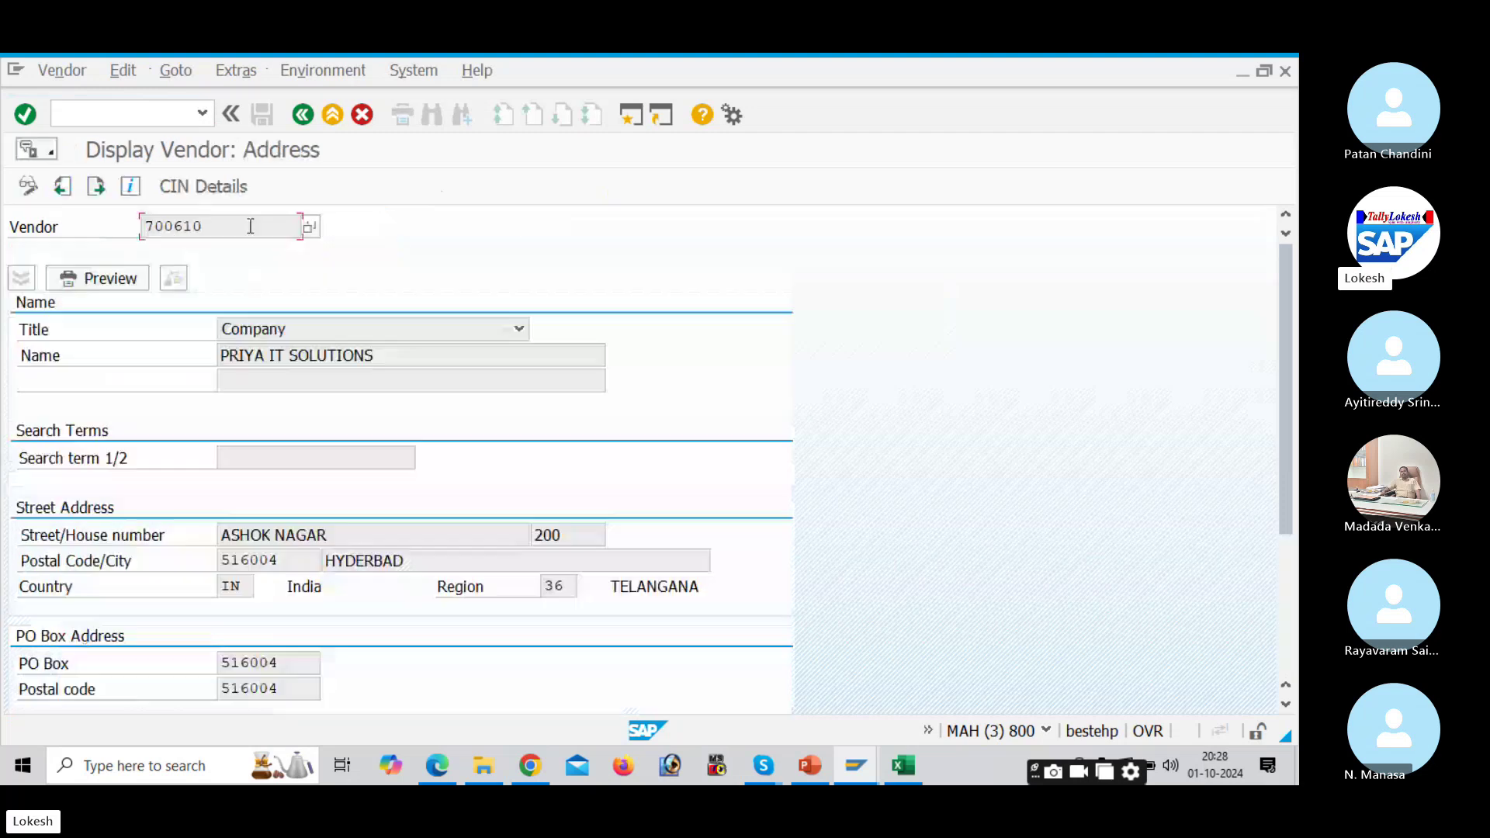
{"action": "left_click", "coordinate": [361, 536]}
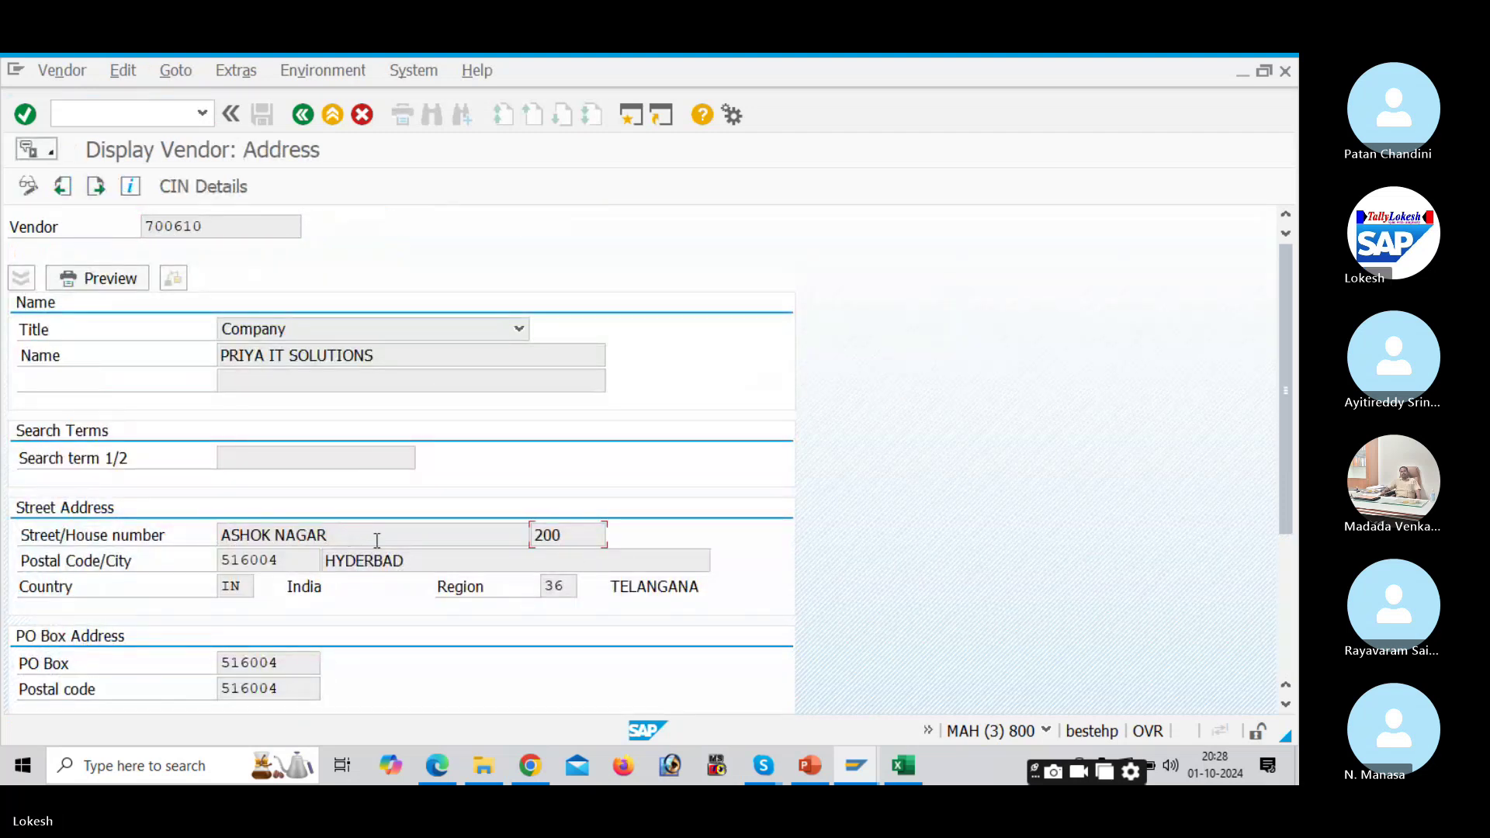
{"action": "left_click", "coordinate": [304, 116]}
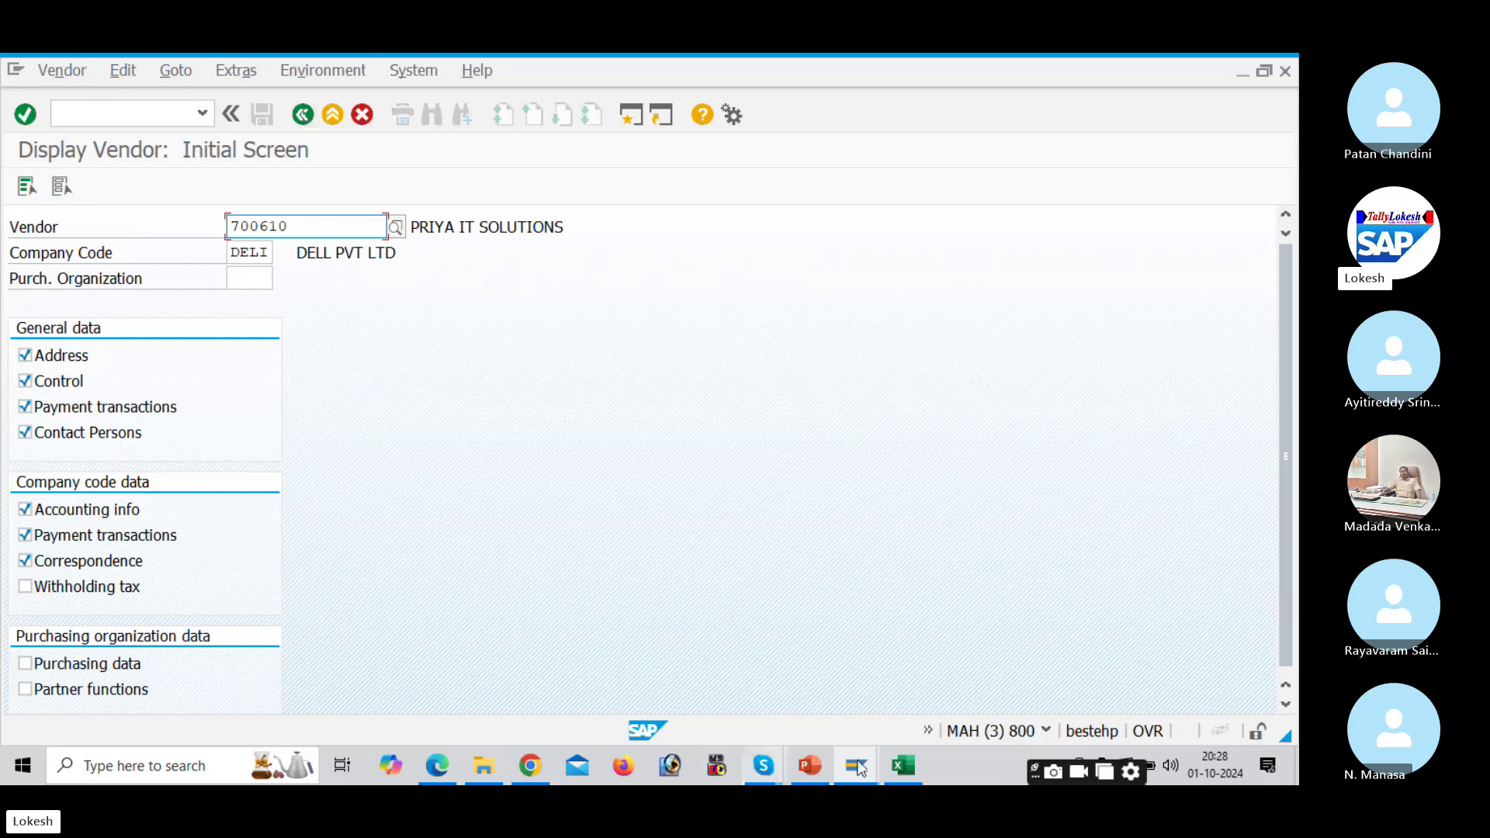
{"action": "left_click", "coordinate": [903, 766]}
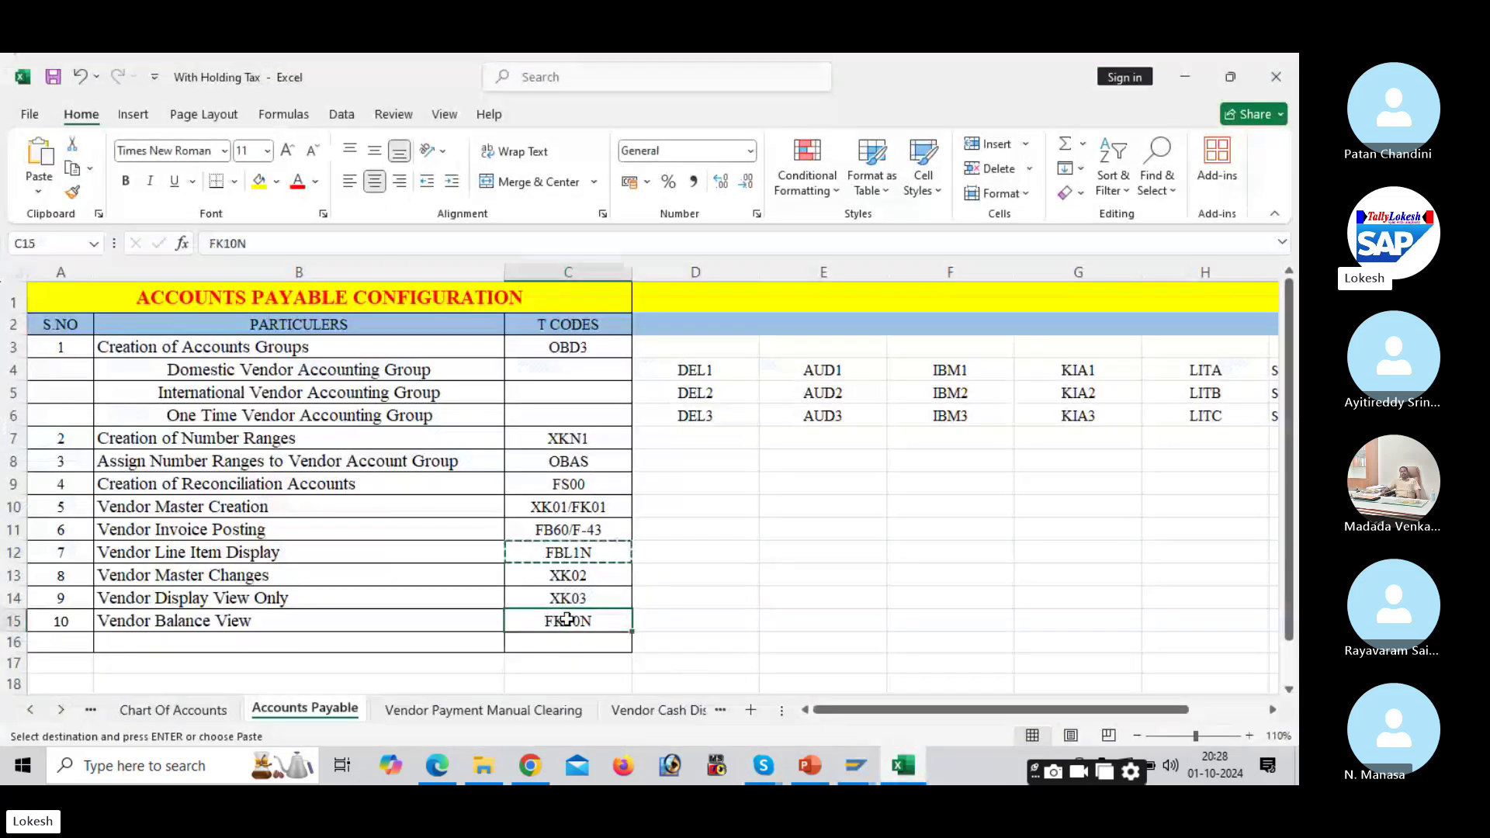
Step: Run FK10N for vendor 700610 and review the 50,000 INR period 7 credit
{"action": "left_click", "coordinate": [909, 767]}
{"action": "left_click", "coordinate": [128, 114]}
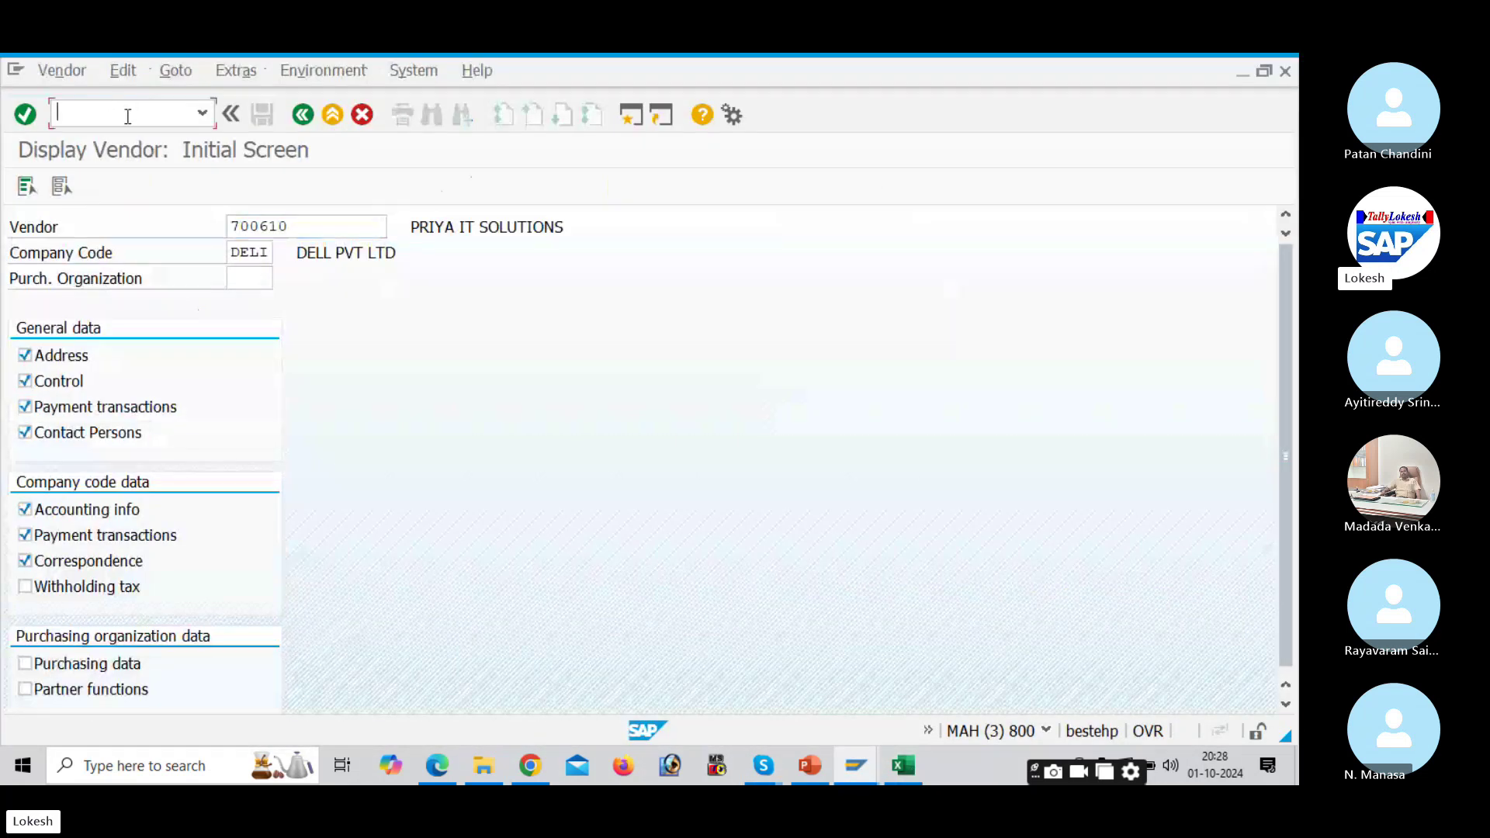
{"action": "type", "text": "/NFK10N"}
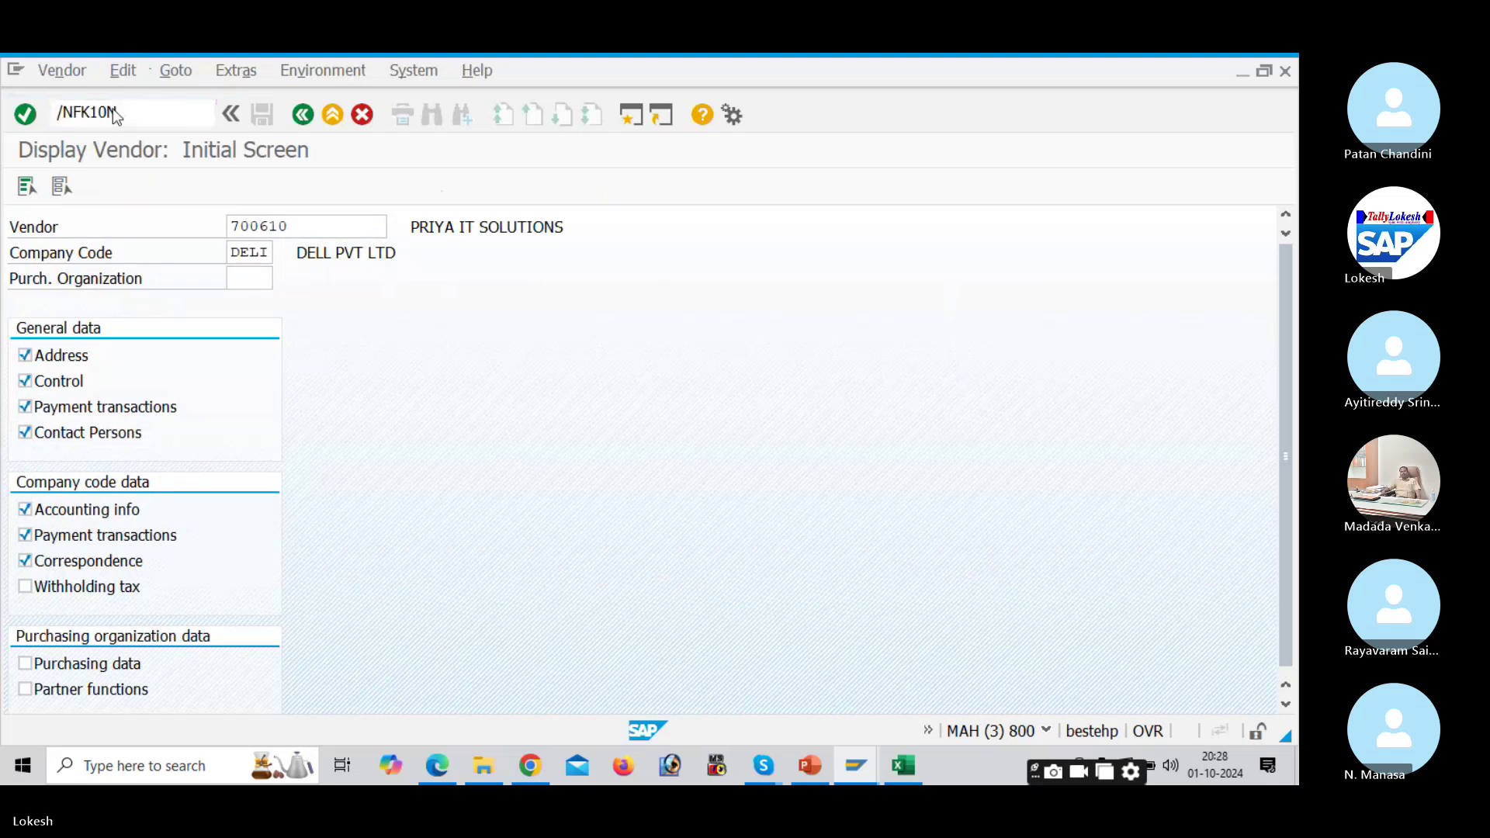
{"action": "key", "text": "Return"}
{"action": "left_click", "coordinate": [33, 188]}
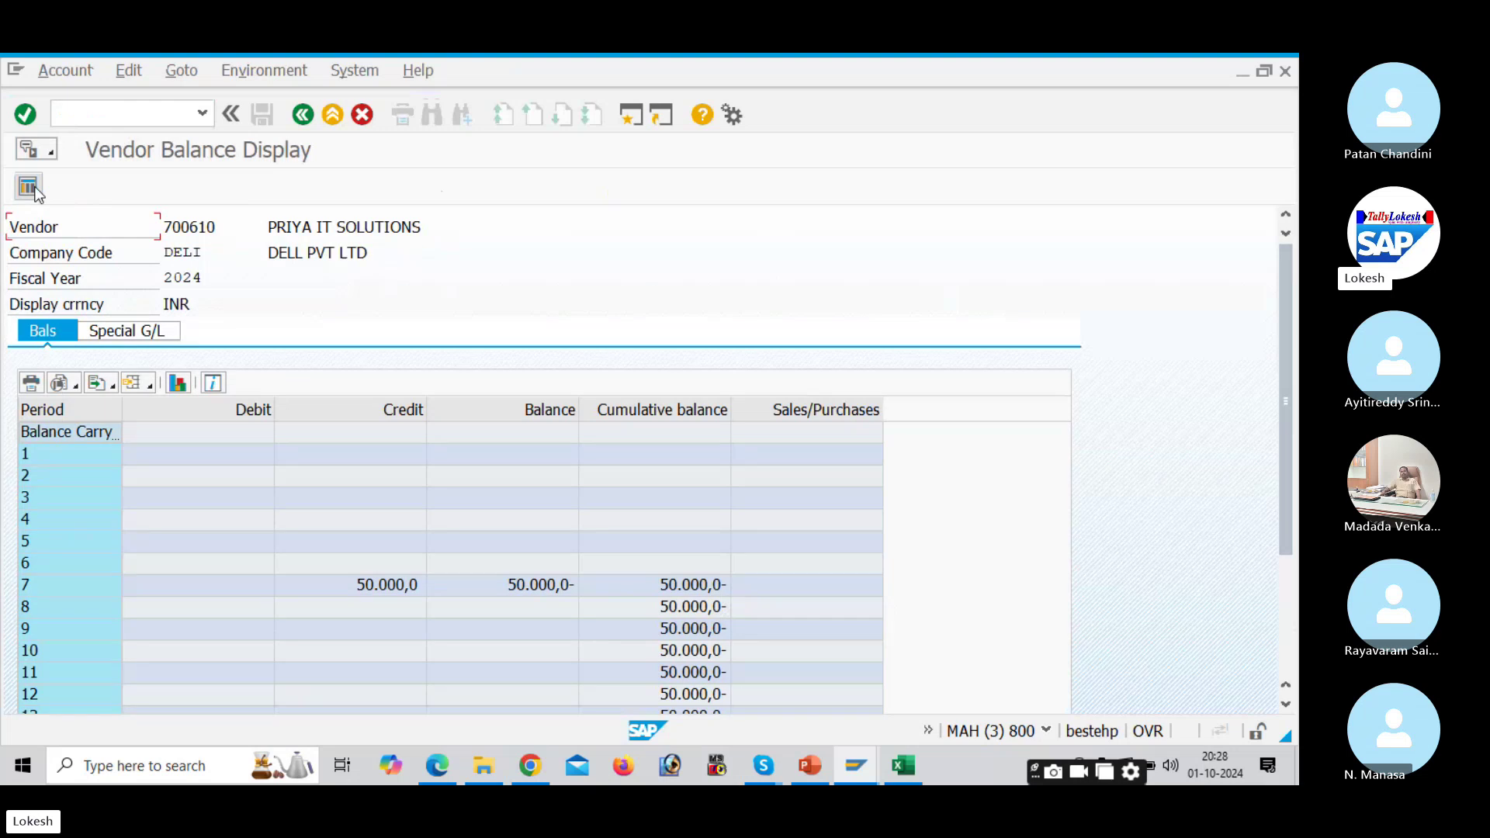
{"action": "left_click", "coordinate": [1281, 399]}
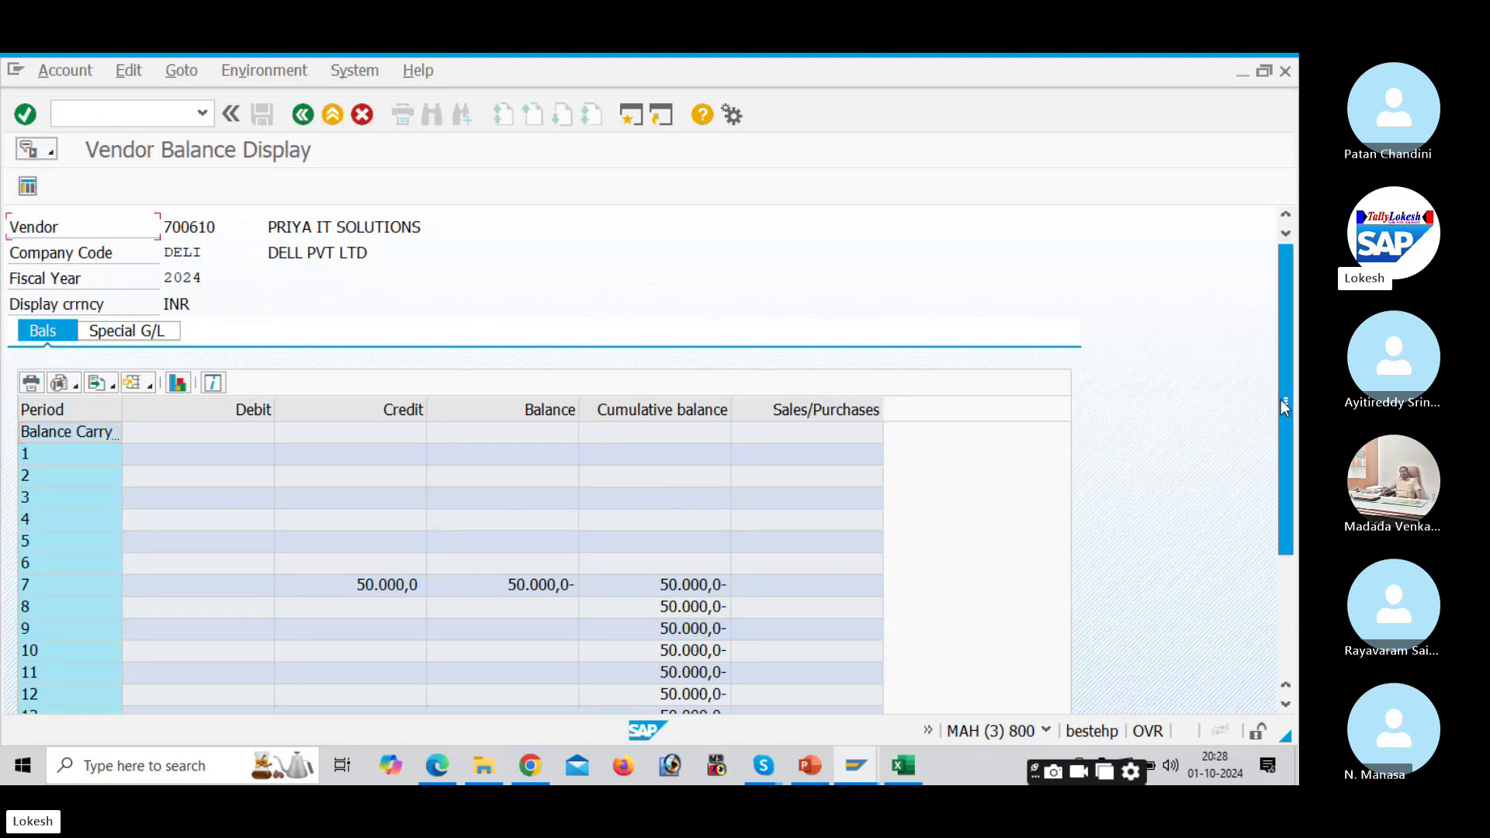
{"action": "left_click_drag", "start_coordinate": [1281, 399], "coordinate": [1293, 579]}
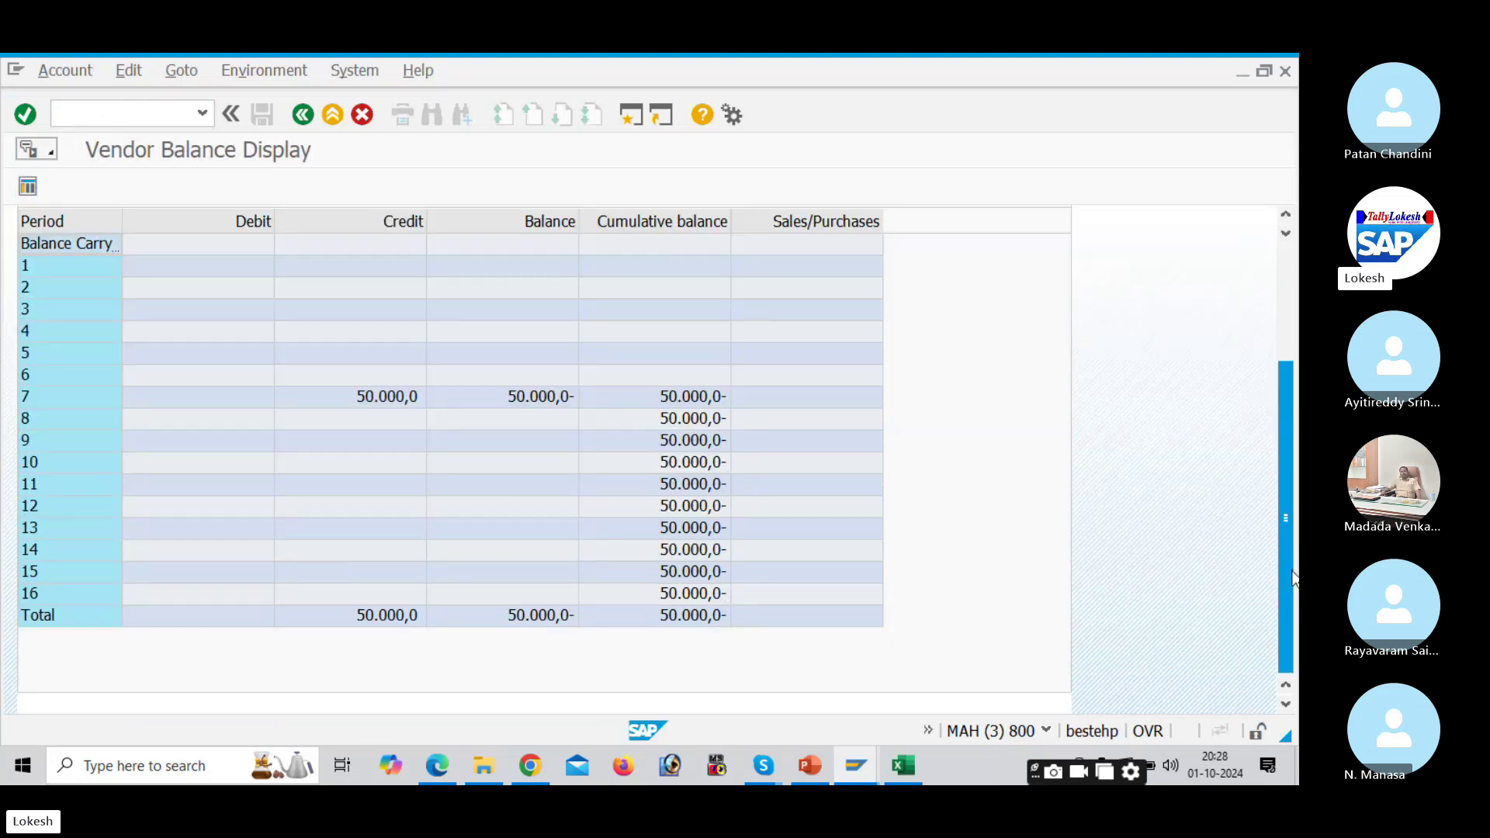
{"action": "left_click_drag", "start_coordinate": [1271, 524], "coordinate": [1274, 365]}
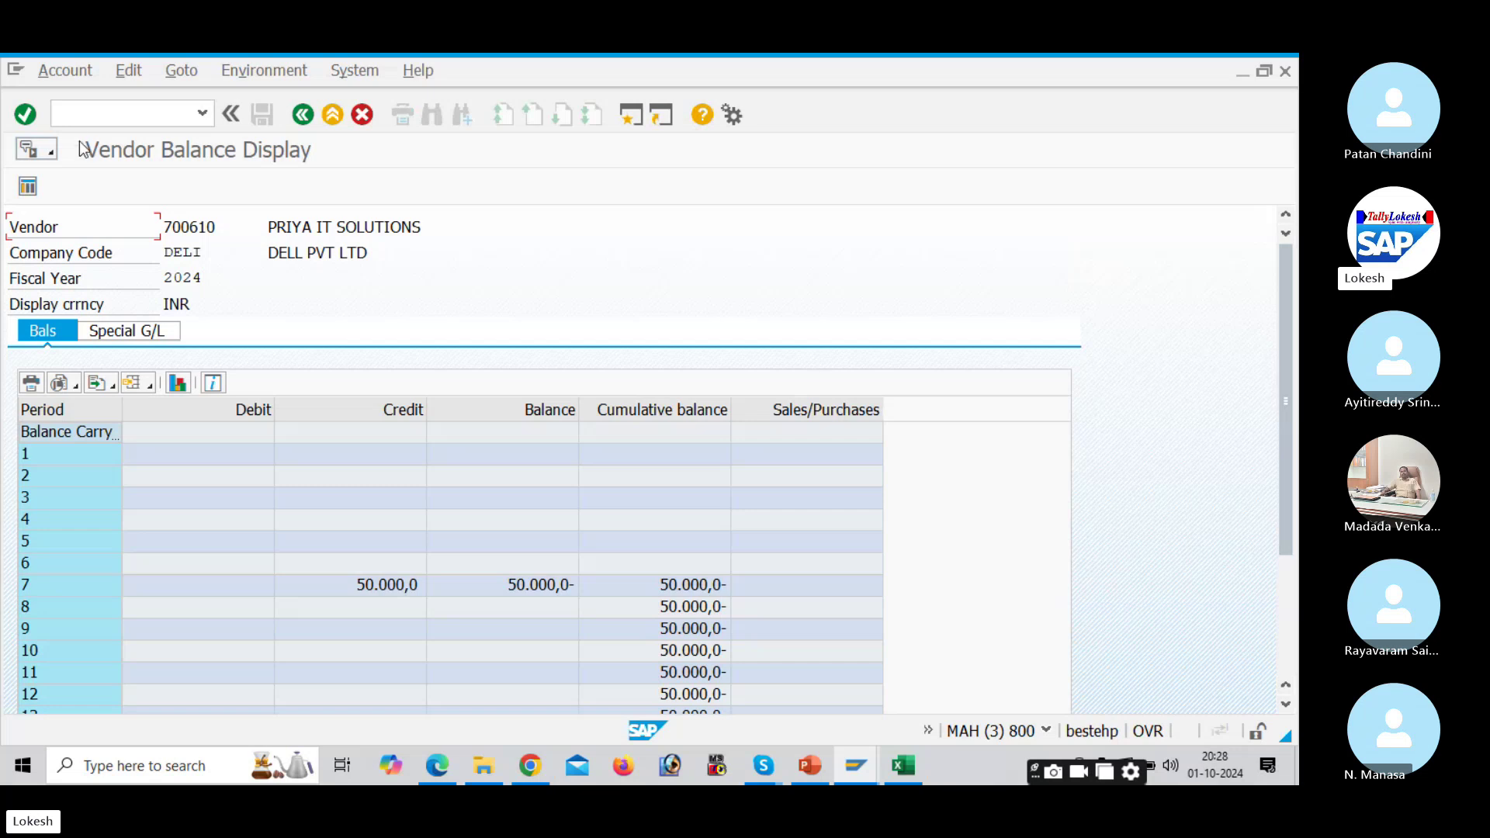
{"action": "type", "text": "/n"}
{"action": "key", "text": "Return"}
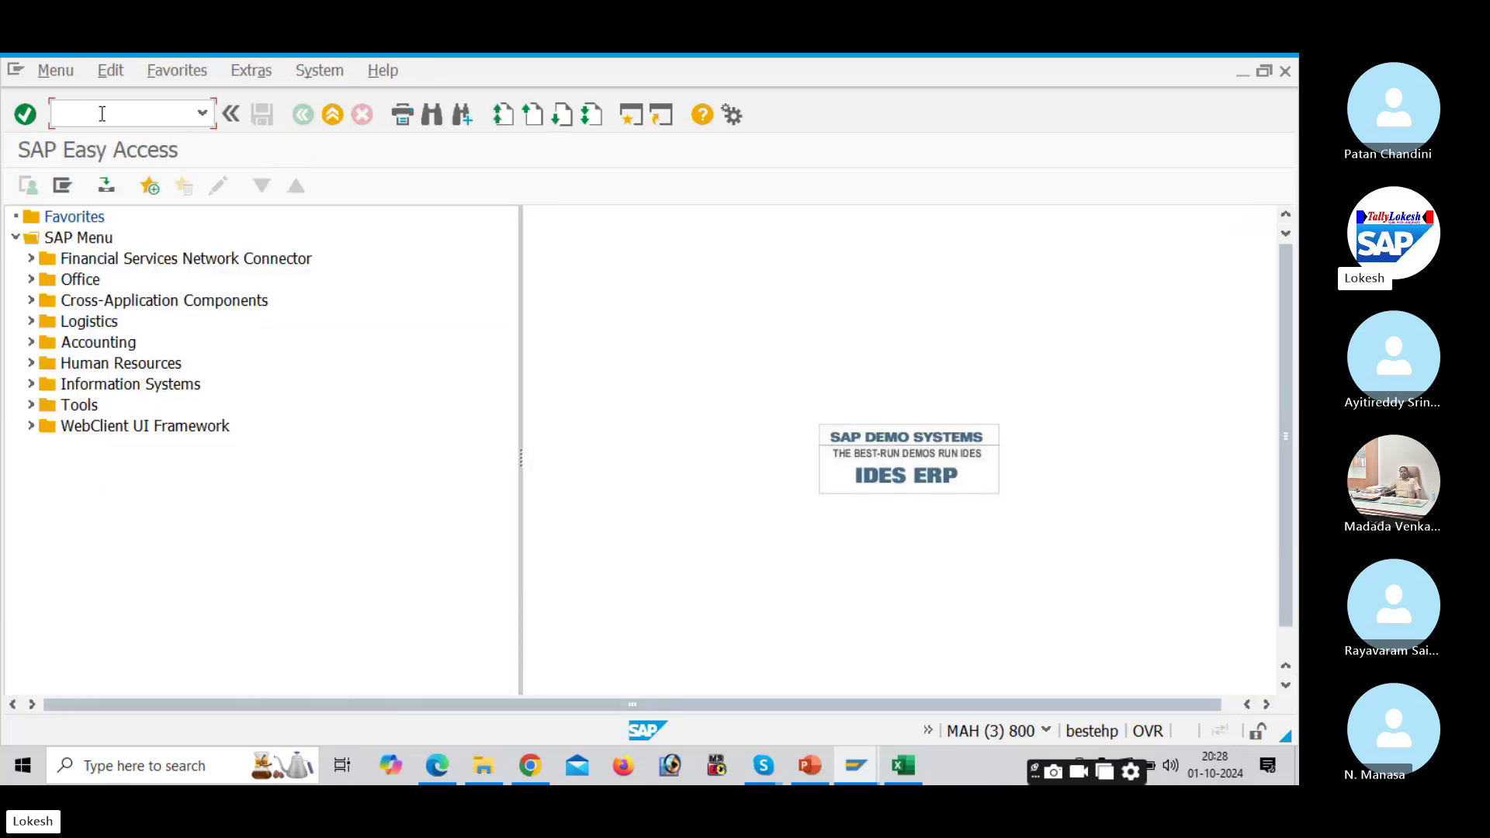